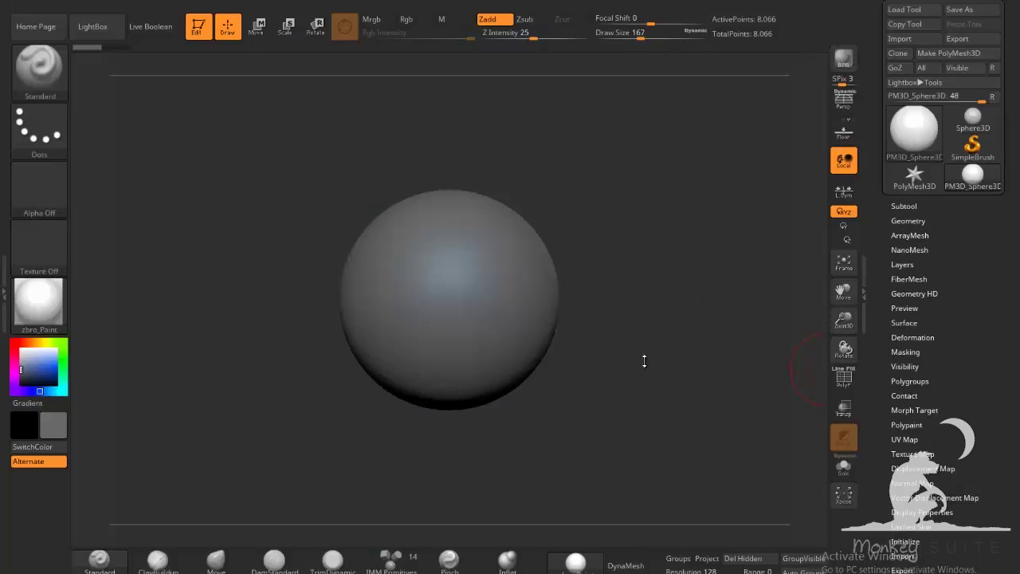
Look through the ClayBuildup, Move, DamStandard, TrimDynamic, IMM Primitives, Pinch and Inflat brushes one after another
{"action": "mouse_move", "coordinate": [645, 361]}
{"action": "left_mouse_down", "text": "alt"}
{"action": "mouse_move", "coordinate": [719, 353]}
{"action": "mouse_move", "coordinate": [644, 362]}
{"action": "left_mouse_up", "text": "alt"}
{"action": "left_click", "coordinate": [449, 573]}
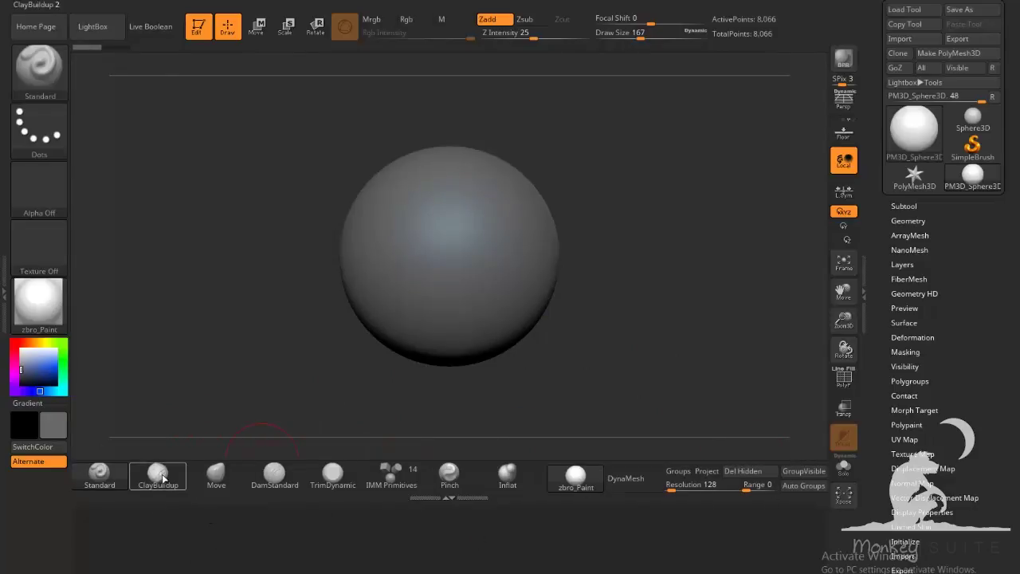
{"action": "left_click", "coordinate": [163, 479]}
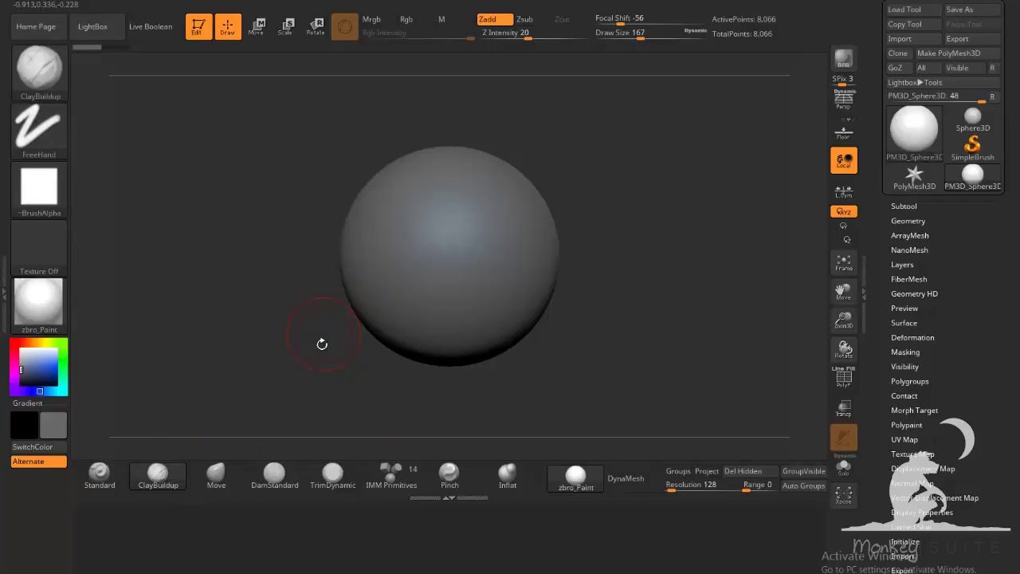
{"action": "left_click", "coordinate": [220, 478]}
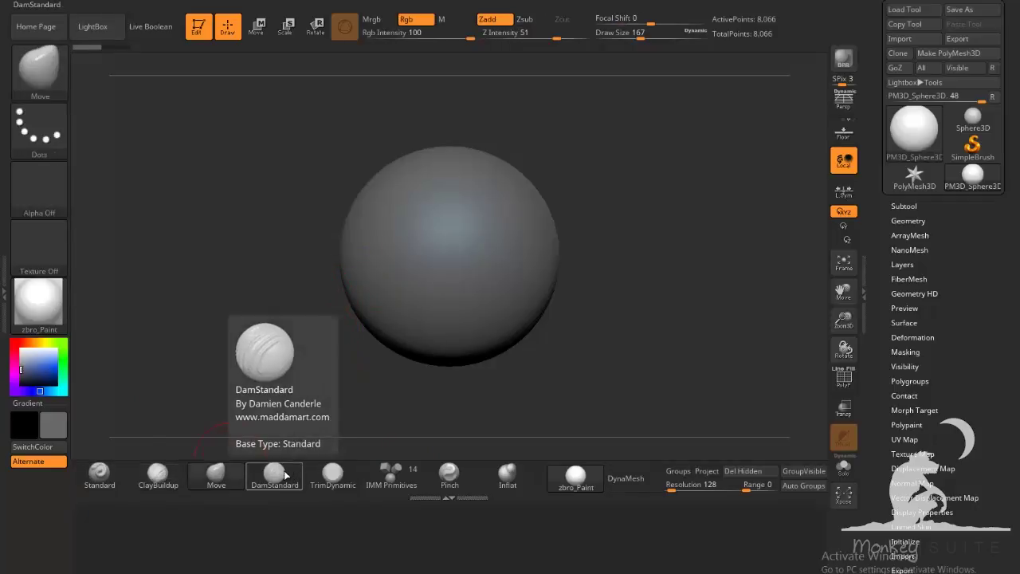
{"action": "left_click", "coordinate": [286, 476]}
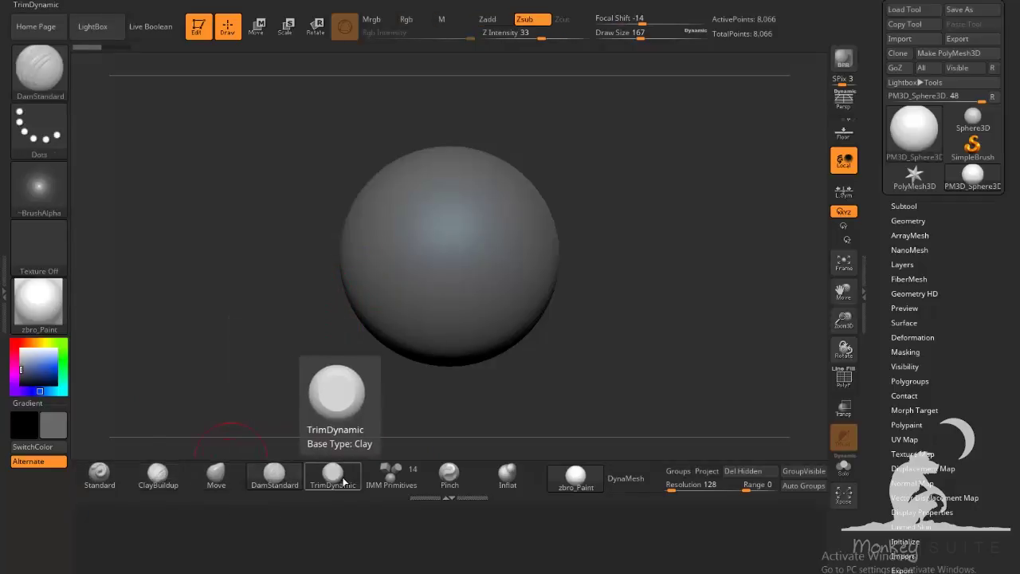
{"action": "left_click", "coordinate": [339, 475]}
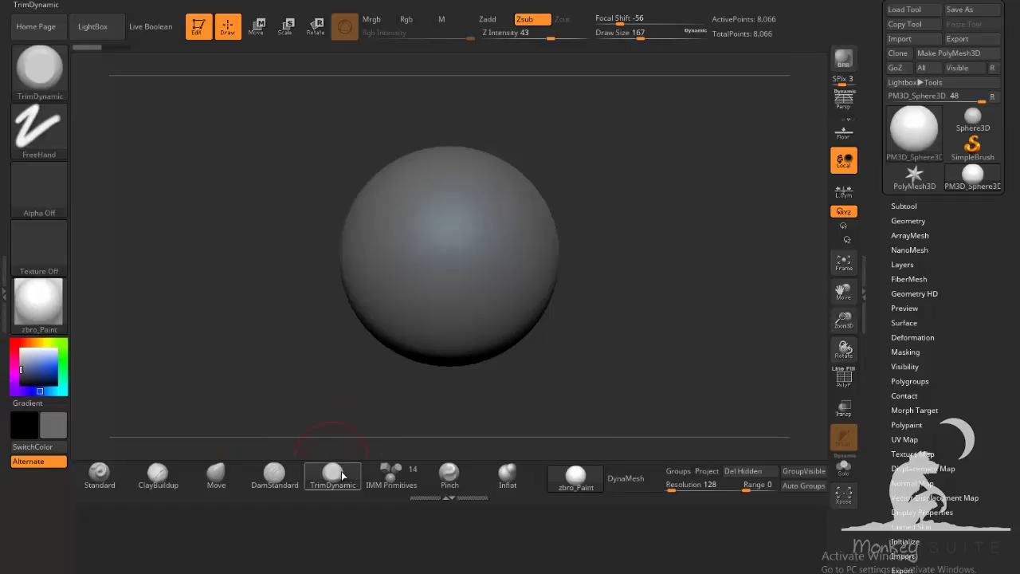
{"action": "left_click", "coordinate": [397, 476]}
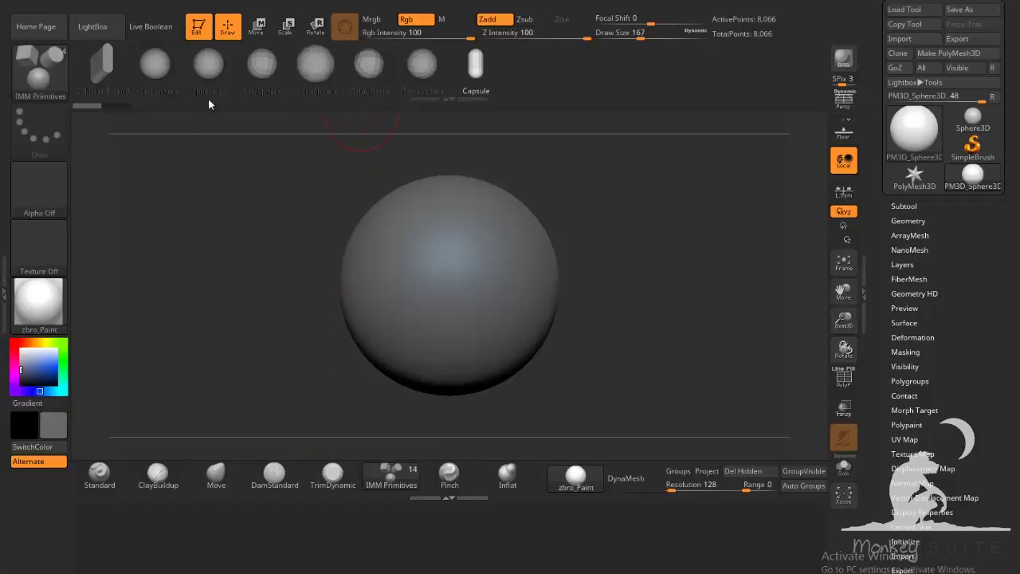
{"action": "left_click_drag", "start_coordinate": [124, 73], "coordinate": [253, 75]}
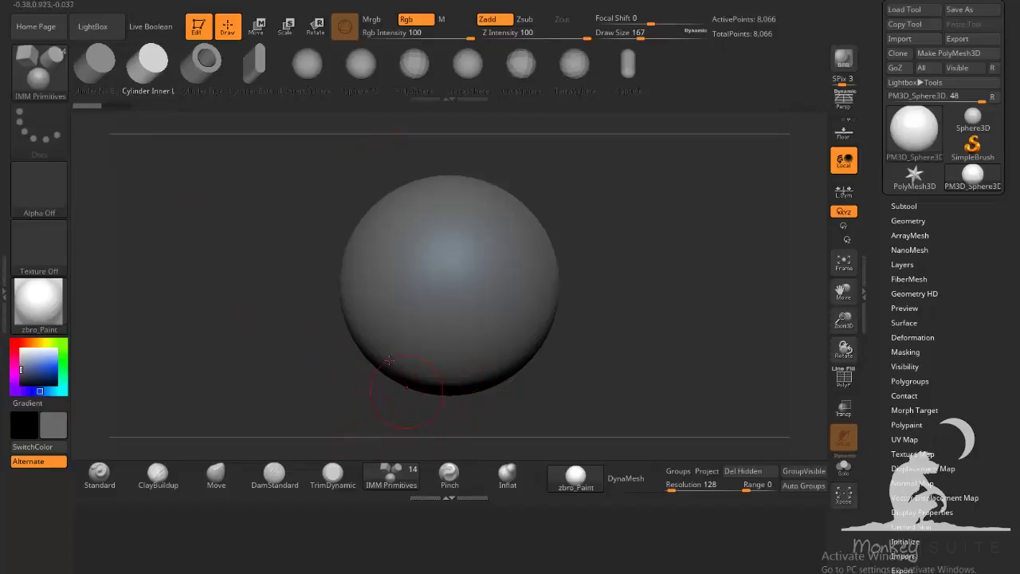
{"action": "left_click", "coordinate": [449, 476]}
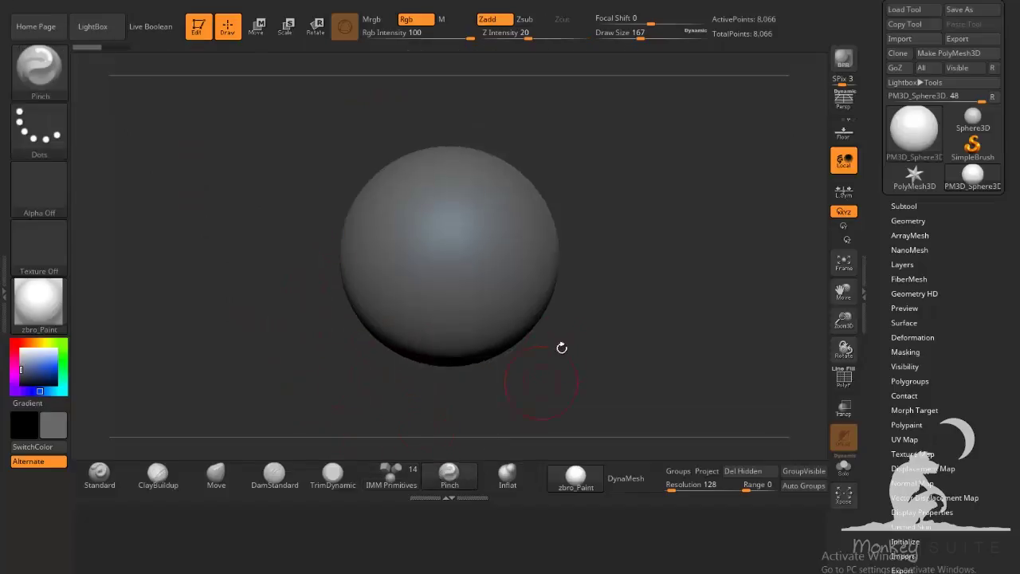
{"action": "left_click", "coordinate": [512, 471]}
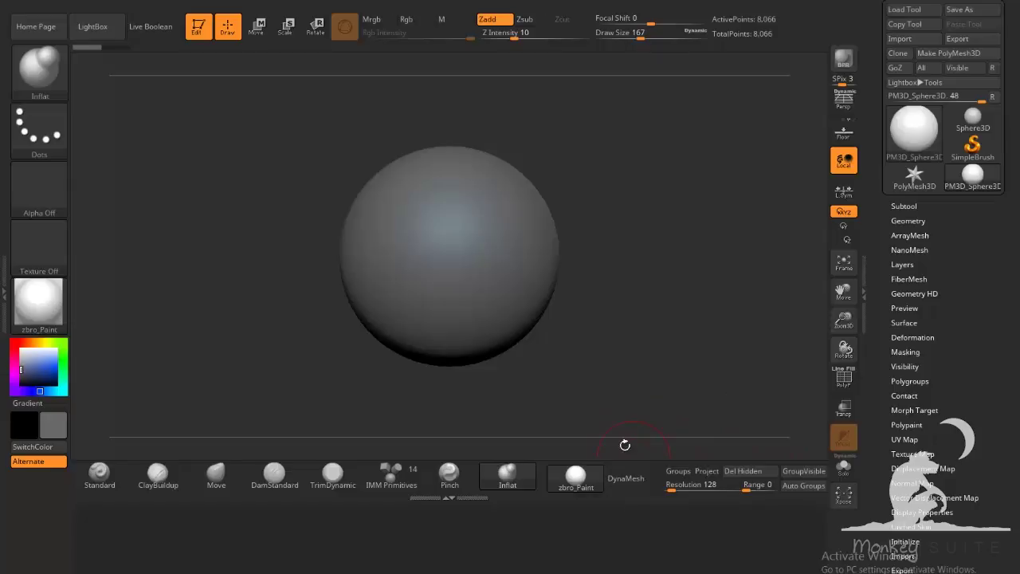
Examine the Groups and Project options for DynaMesh, leaving both switched off
{"action": "left_click", "coordinate": [687, 476]}
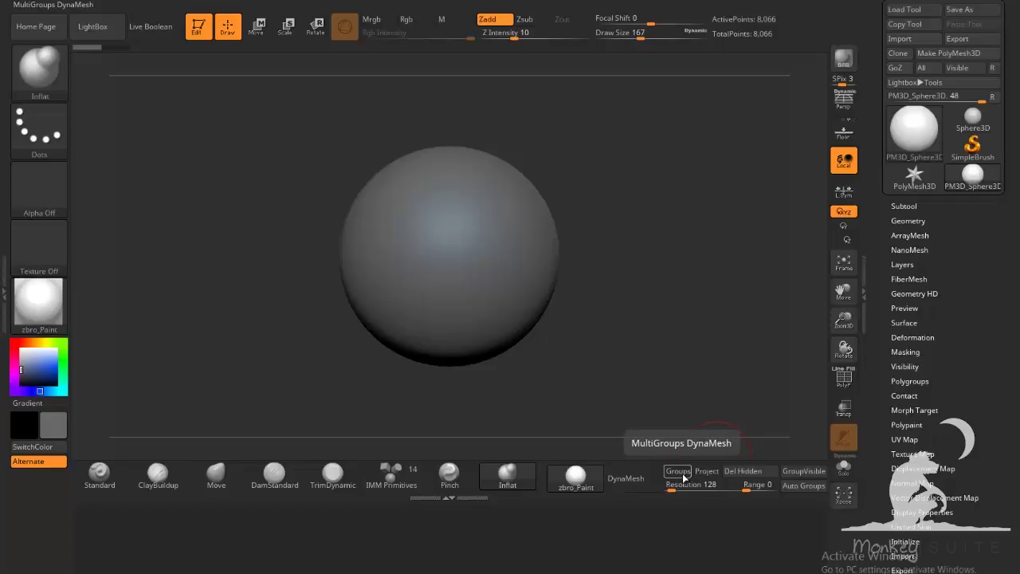
{"action": "left_click", "coordinate": [687, 474]}
{"action": "left_click", "coordinate": [709, 473]}
{"action": "left_click", "coordinate": [712, 475]}
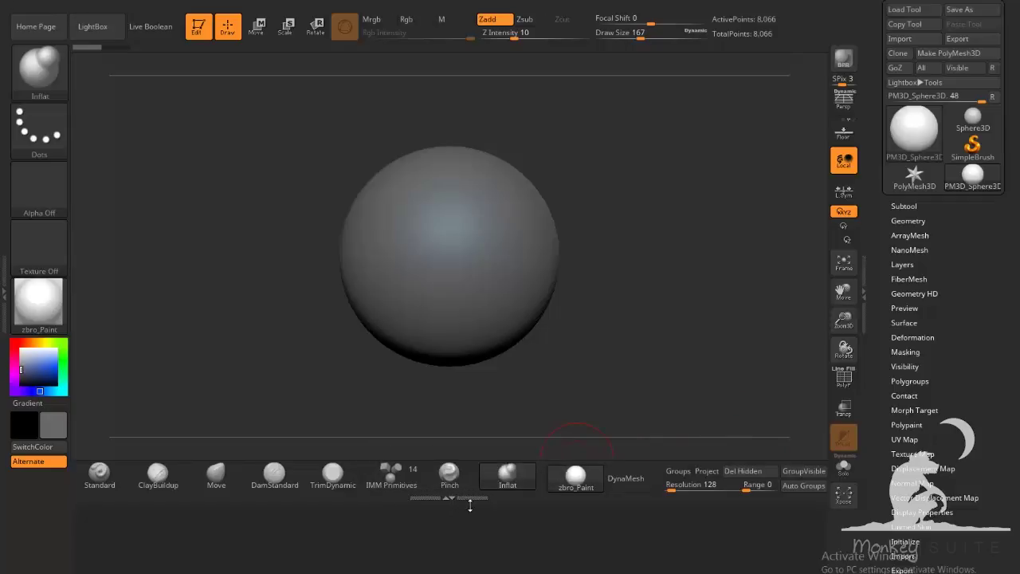
{"action": "left_click", "coordinate": [463, 498]}
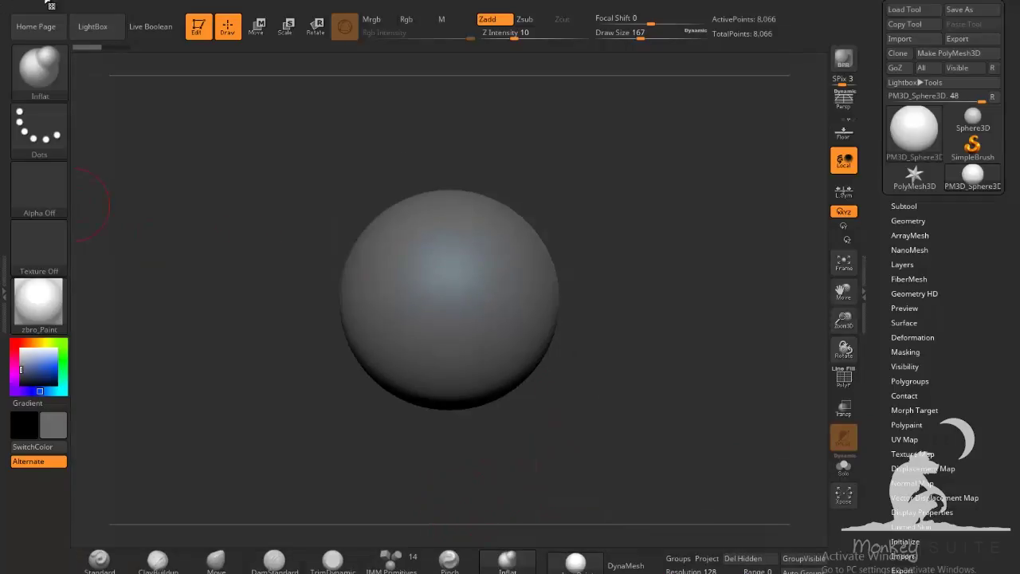
Expand the Inflat brush's Auto Masking settings and examine the Mask By Polygroups option
{"action": "left_click", "coordinate": [48, 1]}
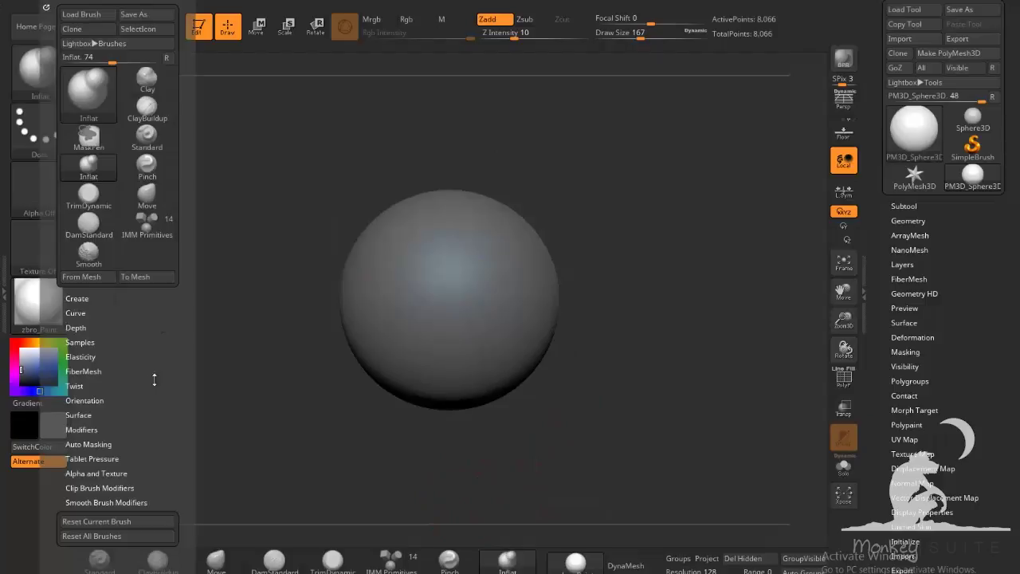
{"action": "left_click_drag", "start_coordinate": [155, 379], "coordinate": [157, 311]}
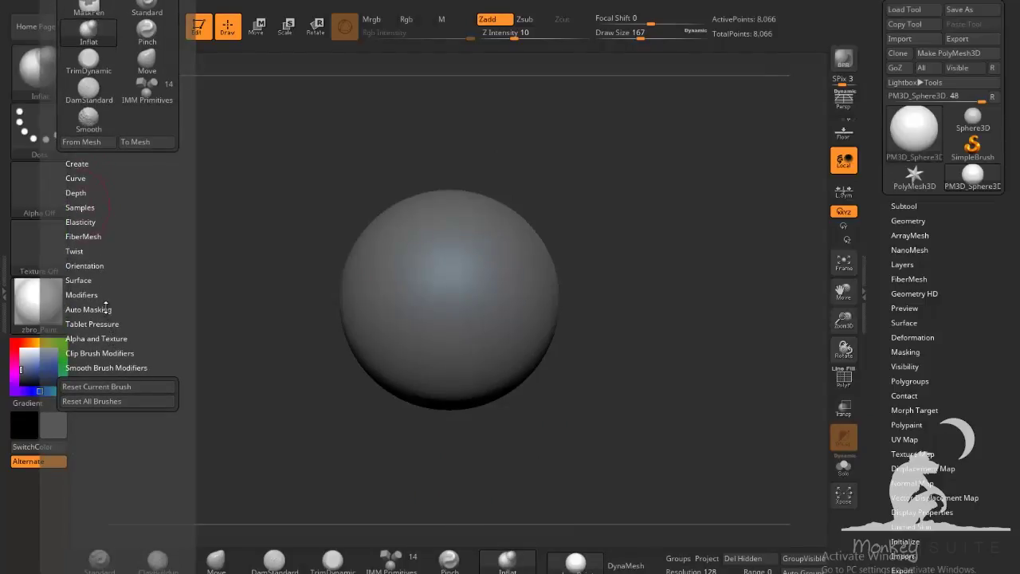
{"action": "left_click", "coordinate": [106, 308]}
{"action": "left_click_drag", "start_coordinate": [167, 282], "coordinate": [174, 184]}
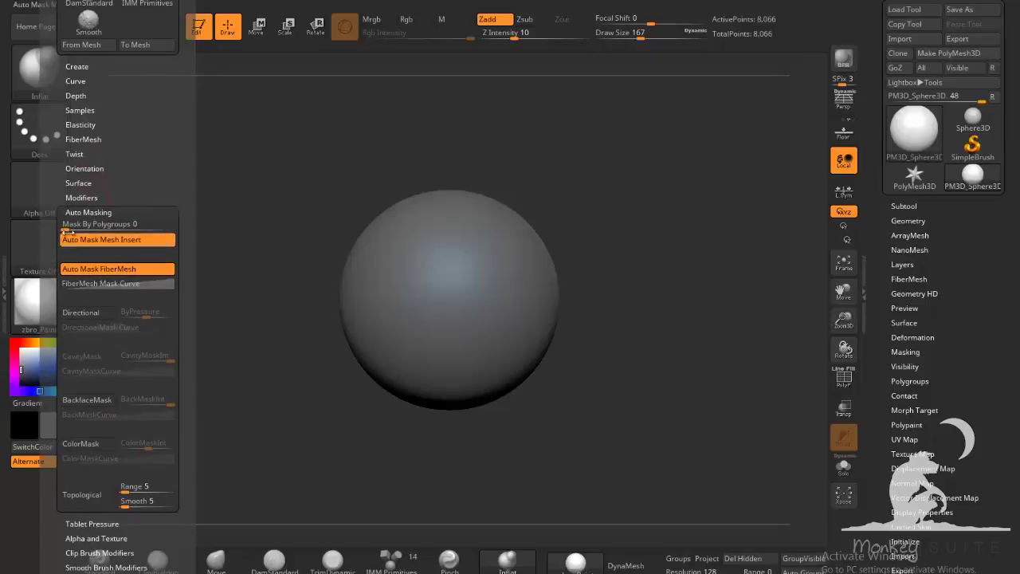
{"action": "mouse_move", "coordinate": [68, 229]}
{"action": "left_mouse_down"}
{"action": "mouse_move", "coordinate": [78, 228]}
{"action": "mouse_move", "coordinate": [58, 232]}
{"action": "left_mouse_up"}
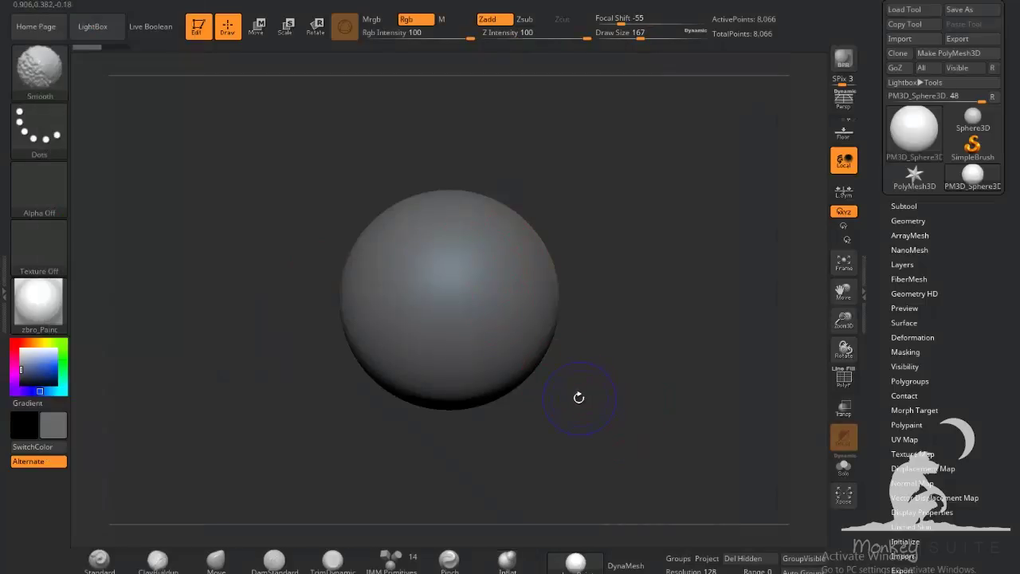
Show the polyframe, isolate the sphere's right-hand slice, make it a separate polygroup and unhide the whole sphere
{"action": "key", "text": "shift+f"}
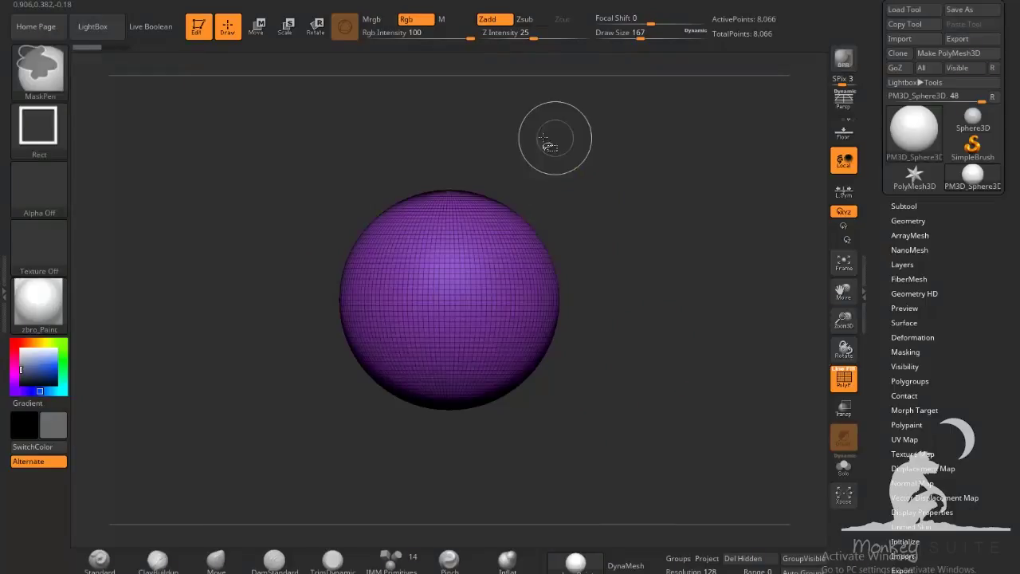
{"action": "left_click_drag", "start_coordinate": [508, 123], "coordinate": [539, 234], "text": "ctrl+shift"}
{"action": "mouse_move", "coordinate": [523, 165]}
{"action": "left_mouse_down"}
{"action": "mouse_move", "coordinate": [627, 375]}
{"action": "mouse_move", "coordinate": [628, 405]}
{"action": "left_mouse_up"}
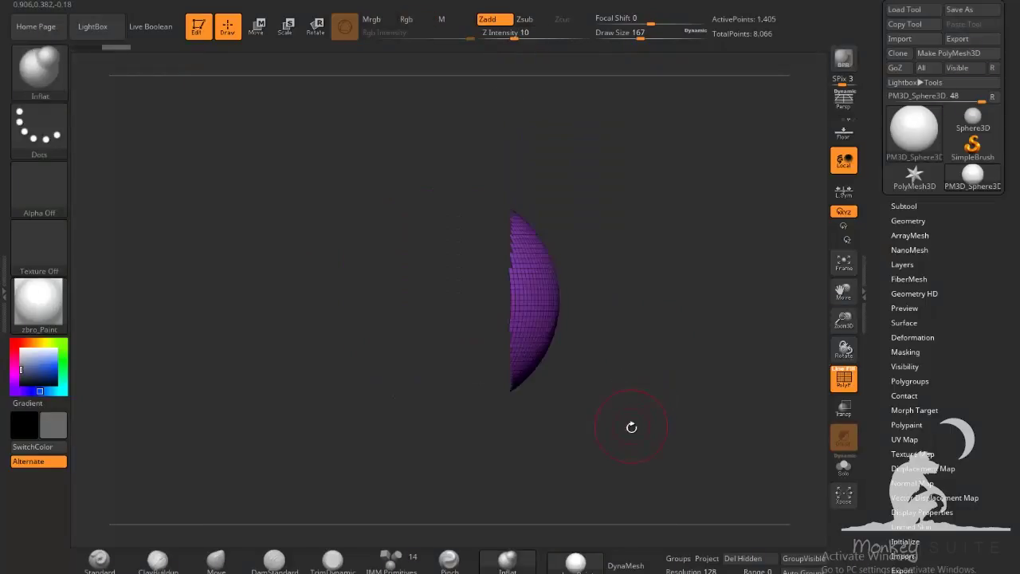
{"action": "left_click", "coordinate": [812, 560]}
{"action": "left_click", "coordinate": [663, 349], "text": "ctrl+shift"}
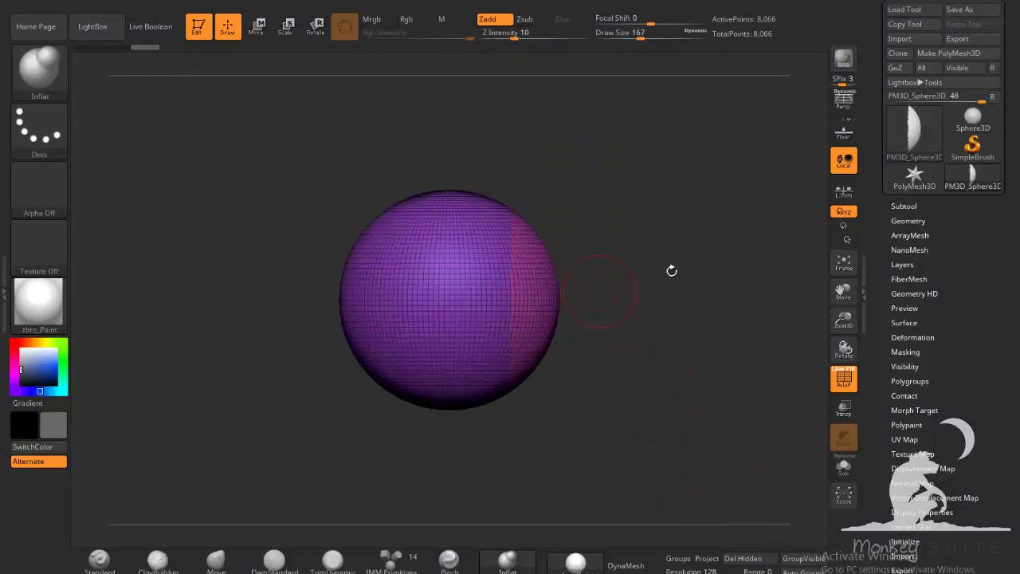
Select the ClayBuildup brush for sculpting around the border between the two polygroups
{"action": "left_click_drag", "start_coordinate": [672, 271], "coordinate": [679, 300]}
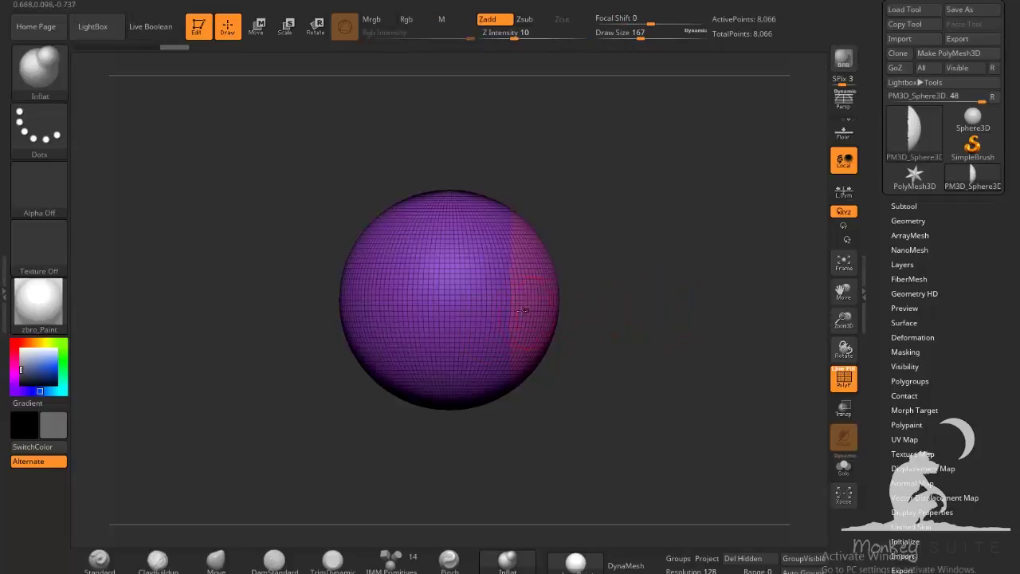
{"action": "left_click_drag", "start_coordinate": [636, 336], "coordinate": [642, 338]}
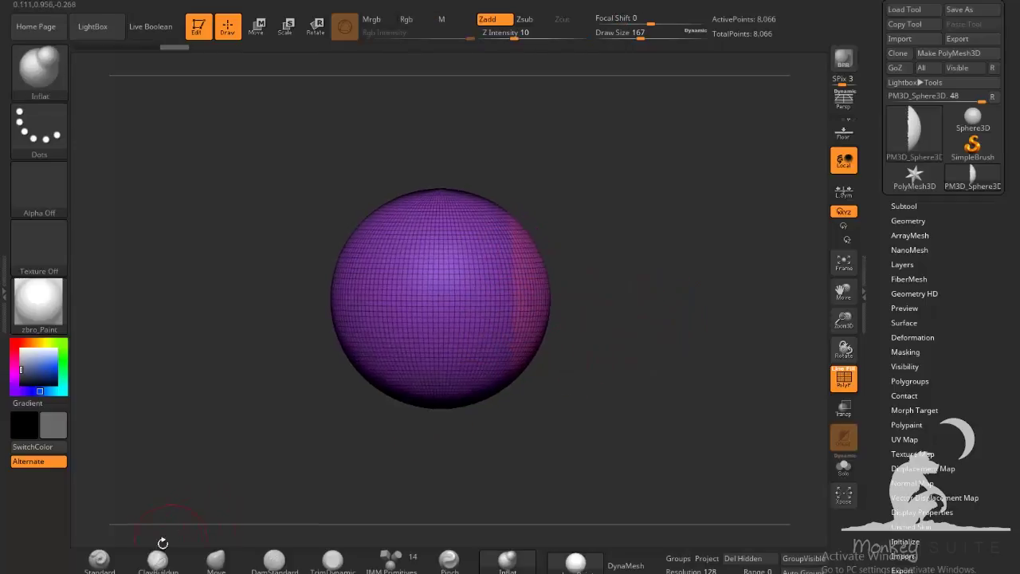
{"action": "left_click", "coordinate": [158, 563]}
Try ClayBuildup strokes across the polygroup border without polygroup masking, and undo them
{"action": "mouse_move", "coordinate": [515, 283]}
{"action": "left_mouse_down"}
{"action": "mouse_move", "coordinate": [501, 306]}
{"action": "mouse_move", "coordinate": [502, 375]}
{"action": "mouse_move", "coordinate": [508, 353]}
{"action": "left_mouse_up"}
{"action": "mouse_move", "coordinate": [634, 375]}
{"action": "left_mouse_down"}
{"action": "mouse_move", "coordinate": [583, 391]}
{"action": "mouse_move", "coordinate": [597, 386]}
{"action": "left_mouse_up"}
{"action": "key", "text": "ctrl+z"}
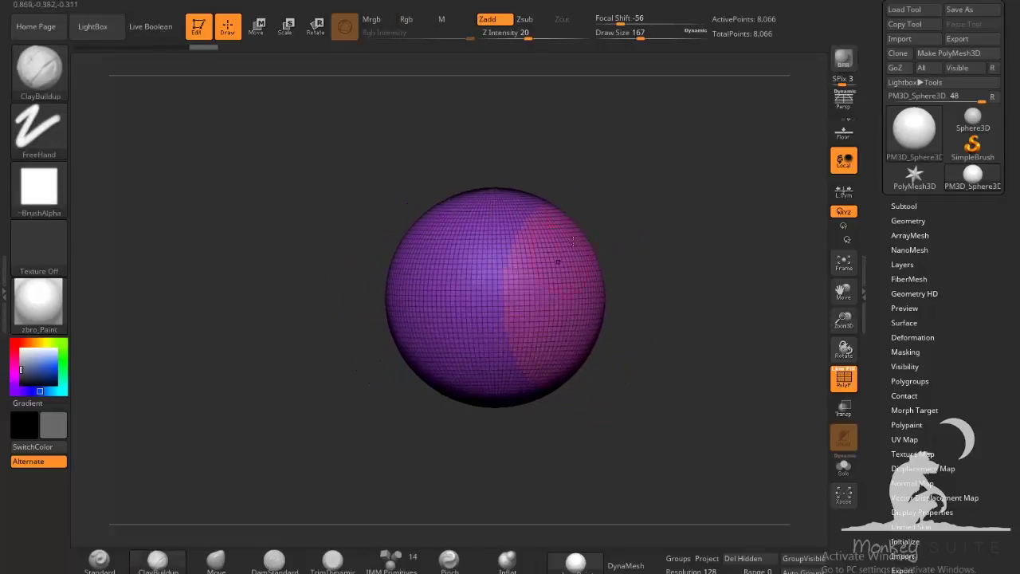
{"action": "mouse_move", "coordinate": [528, 256]}
{"action": "left_mouse_down"}
{"action": "mouse_move", "coordinate": [520, 248]}
{"action": "mouse_move", "coordinate": [514, 368]}
{"action": "left_mouse_up"}
{"action": "left_click_drag", "start_coordinate": [603, 380], "coordinate": [654, 401]}
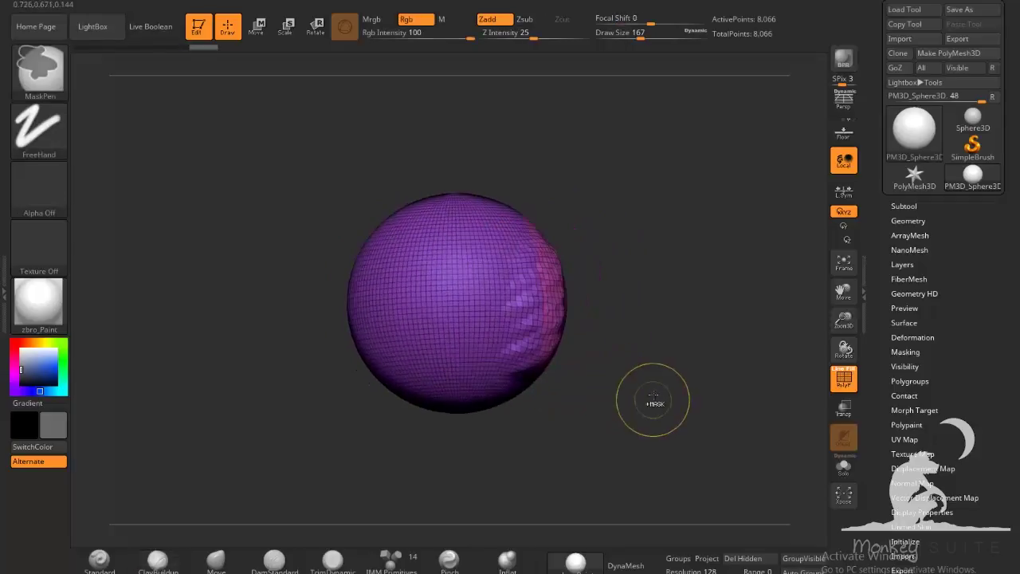
{"action": "key", "text": "ctrl+z"}
Set Mask By Polygroups to 100 in the ClayBuildup brush's Auto Masking settings
{"action": "left_click", "coordinate": [54, 1]}
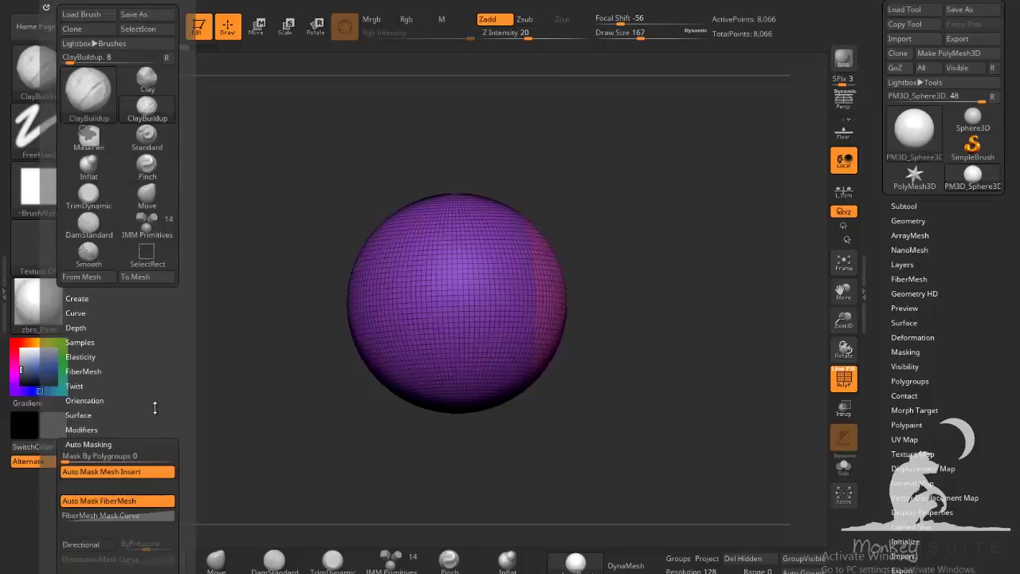
{"action": "left_click_drag", "start_coordinate": [155, 407], "coordinate": [168, 328]}
{"action": "left_click_drag", "start_coordinate": [70, 283], "coordinate": [172, 283]}
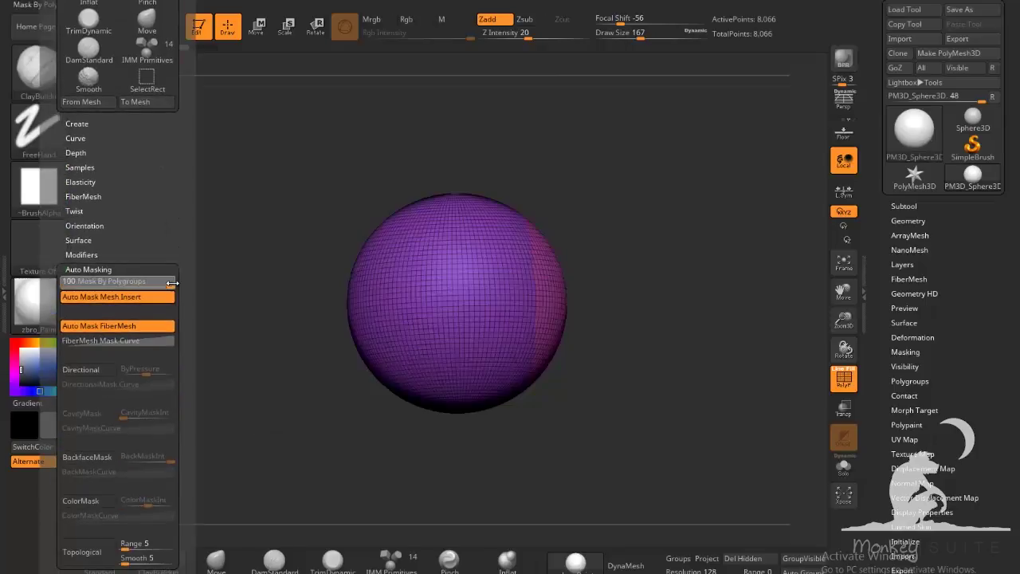
Test polygroup masking with ClayBuildup strokes starting on each side of the border, undoing each test
{"action": "left_click_drag", "start_coordinate": [658, 351], "coordinate": [638, 353]}
{"action": "mouse_move", "coordinate": [485, 279]}
{"action": "left_mouse_down"}
{"action": "mouse_move", "coordinate": [523, 272]}
{"action": "mouse_move", "coordinate": [477, 288]}
{"action": "mouse_move", "coordinate": [522, 292]}
{"action": "mouse_move", "coordinate": [497, 325]}
{"action": "mouse_move", "coordinate": [501, 378]}
{"action": "mouse_move", "coordinate": [502, 259]}
{"action": "mouse_move", "coordinate": [514, 217]}
{"action": "left_mouse_up"}
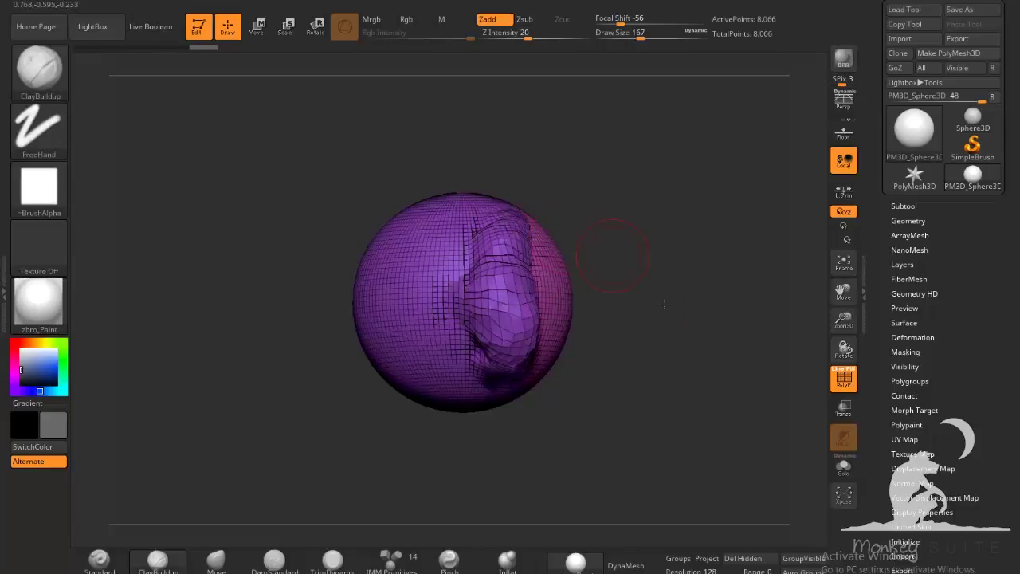
{"action": "left_click_drag", "start_coordinate": [666, 306], "coordinate": [624, 319]}
{"action": "key", "text": "ctrl+z"}
{"action": "mouse_move", "coordinate": [543, 307]}
{"action": "left_mouse_down"}
{"action": "mouse_move", "coordinate": [556, 291]}
{"action": "mouse_move", "coordinate": [539, 233]}
{"action": "mouse_move", "coordinate": [592, 378]}
{"action": "left_mouse_up"}
{"action": "left_click_drag", "start_coordinate": [660, 397], "coordinate": [695, 405]}
{"action": "key", "text": "ctrl+z"}
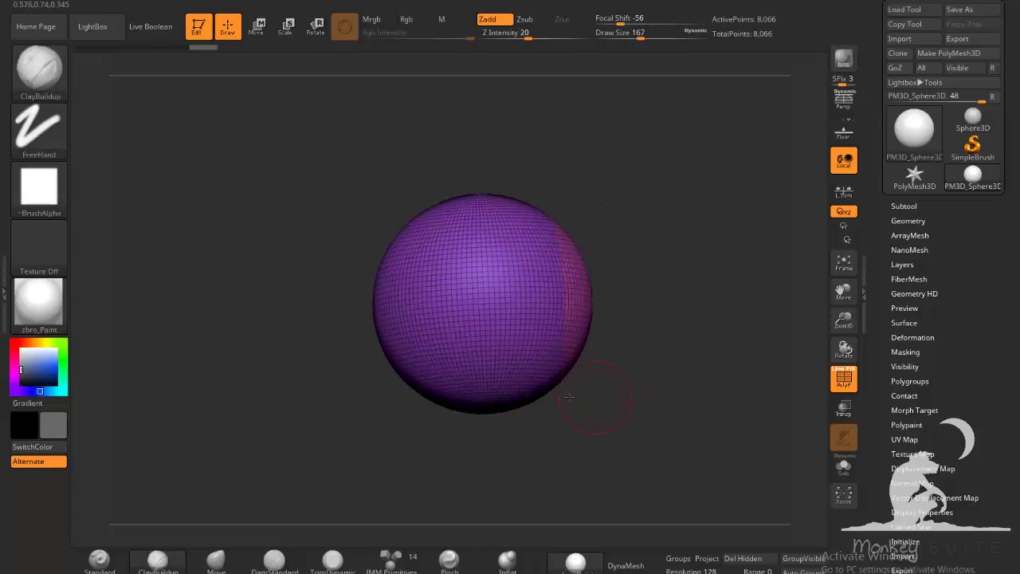
Examine the remaining Auto Masking options of the ClayBuildup brush, including BackfaceMask
{"action": "left_click", "coordinate": [54, 1]}
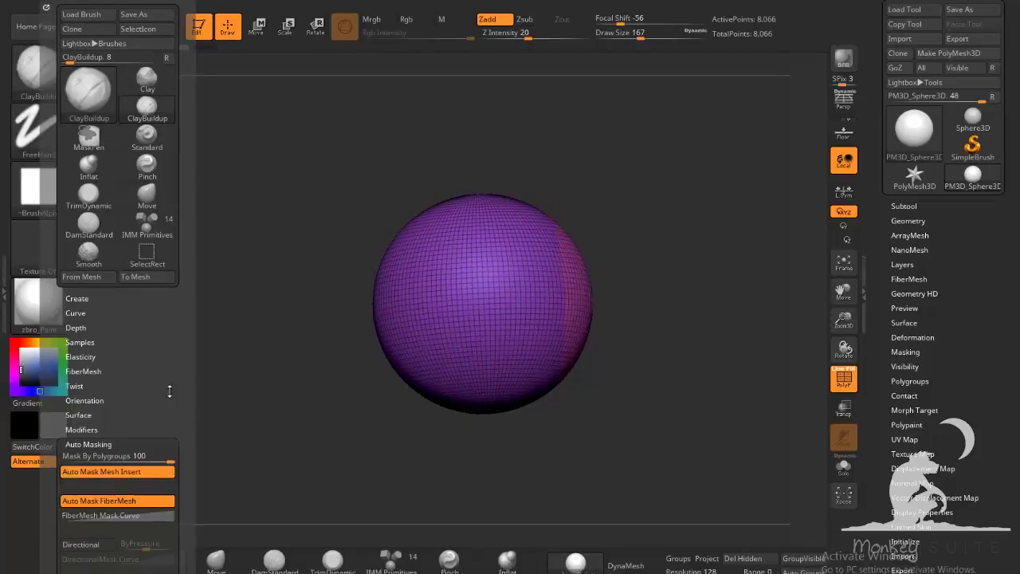
{"action": "mouse_move", "coordinate": [170, 391]}
{"action": "left_mouse_down"}
{"action": "mouse_move", "coordinate": [175, 264]}
{"action": "mouse_move", "coordinate": [176, 283]}
{"action": "left_mouse_up"}
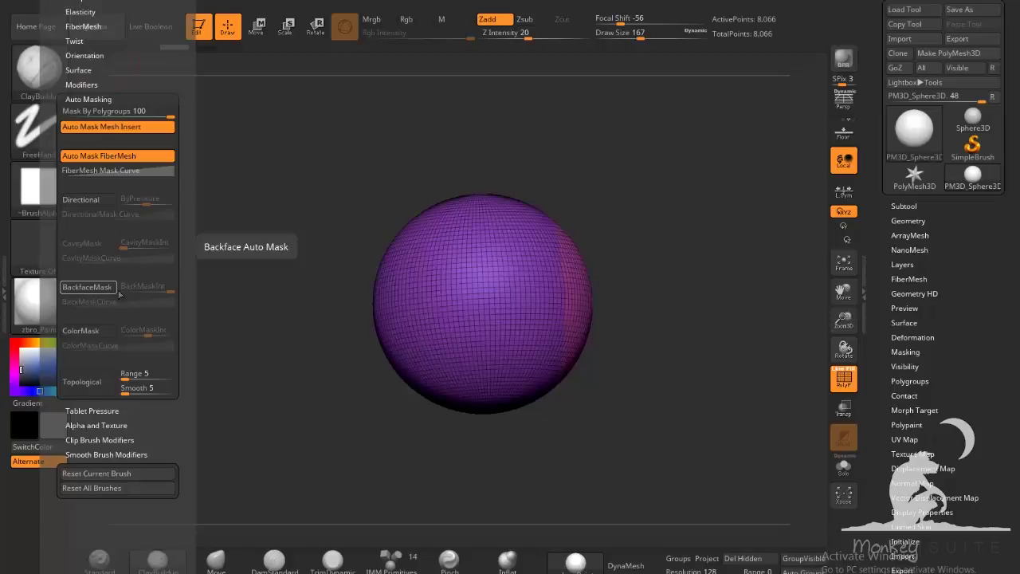
{"action": "left_click_drag", "start_coordinate": [183, 217], "coordinate": [185, 263]}
{"action": "left_click", "coordinate": [184, 263]}
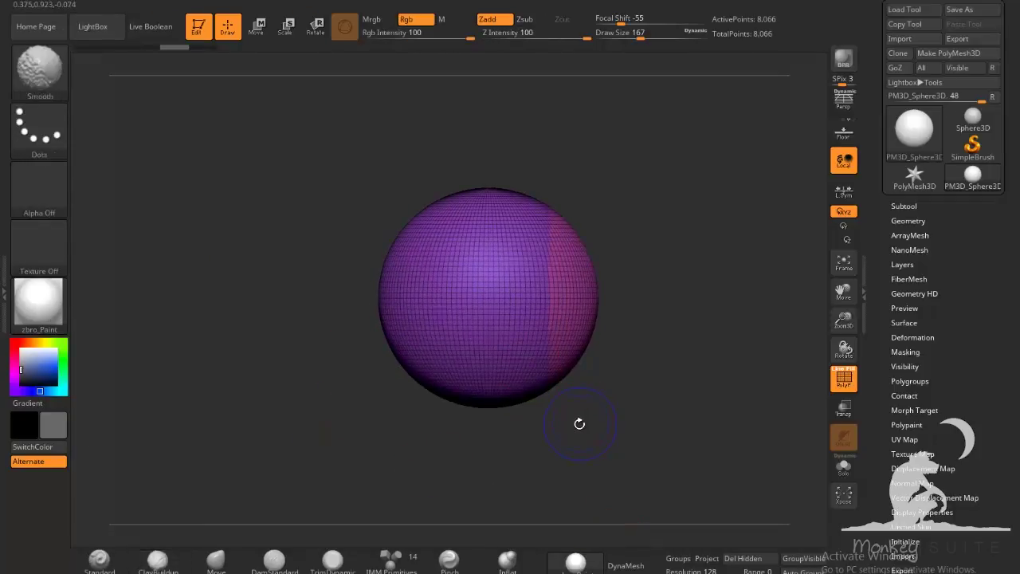
Hide the polyframe, turn on DynaMesh for the sphere and set its resolution to 312
{"action": "key", "text": "shift+f"}
{"action": "left_click", "coordinate": [630, 566]}
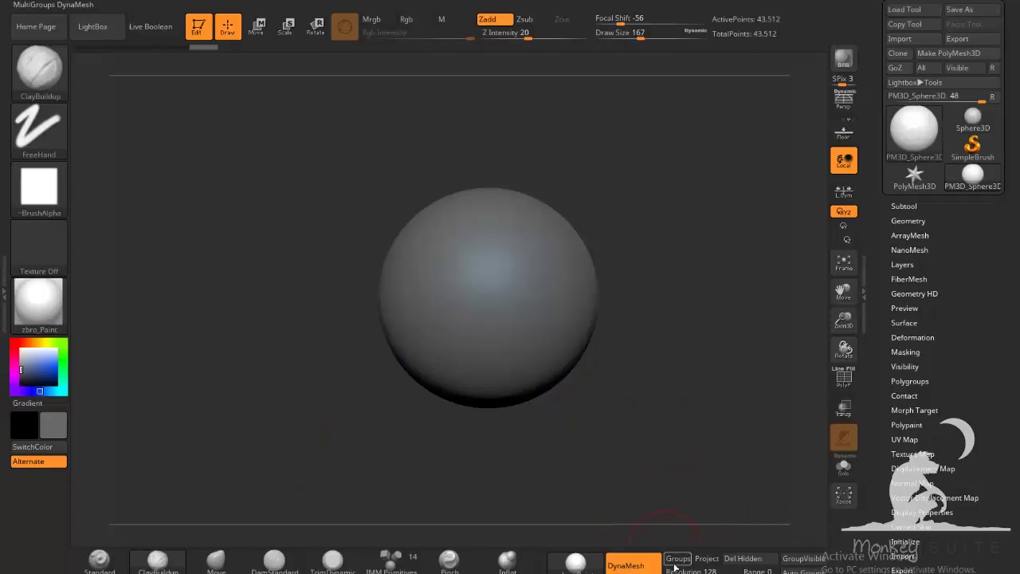
{"action": "left_click_drag", "start_coordinate": [680, 571], "coordinate": [684, 571]}
{"action": "left_click_drag", "start_coordinate": [643, 381], "coordinate": [654, 418], "text": "ctrl"}
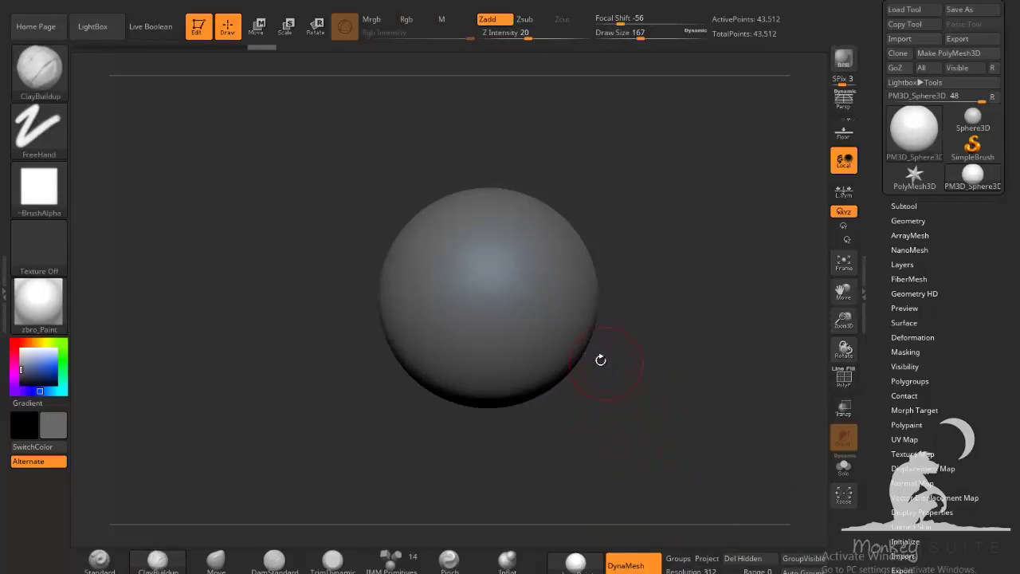
Try several ClayBuildup strokes on the front of the DynaMesh sphere, undoing each one
{"action": "mouse_move", "coordinate": [469, 261]}
{"action": "left_mouse_down"}
{"action": "mouse_move", "coordinate": [499, 253]}
{"action": "mouse_move", "coordinate": [519, 312]}
{"action": "left_mouse_up"}
{"action": "key", "text": "ctrl+z"}
{"action": "mouse_move", "coordinate": [571, 449]}
{"action": "left_mouse_down", "text": "alt"}
{"action": "mouse_move", "coordinate": [535, 439]}
{"action": "mouse_move", "coordinate": [574, 438]}
{"action": "left_mouse_up", "text": "alt"}
{"action": "mouse_move", "coordinate": [652, 344]}
{"action": "left_mouse_down", "text": "alt"}
{"action": "mouse_move", "coordinate": [611, 394]}
{"action": "mouse_move", "coordinate": [595, 436]}
{"action": "mouse_move", "coordinate": [595, 355]}
{"action": "mouse_move", "coordinate": [619, 333]}
{"action": "left_mouse_up", "text": "alt"}
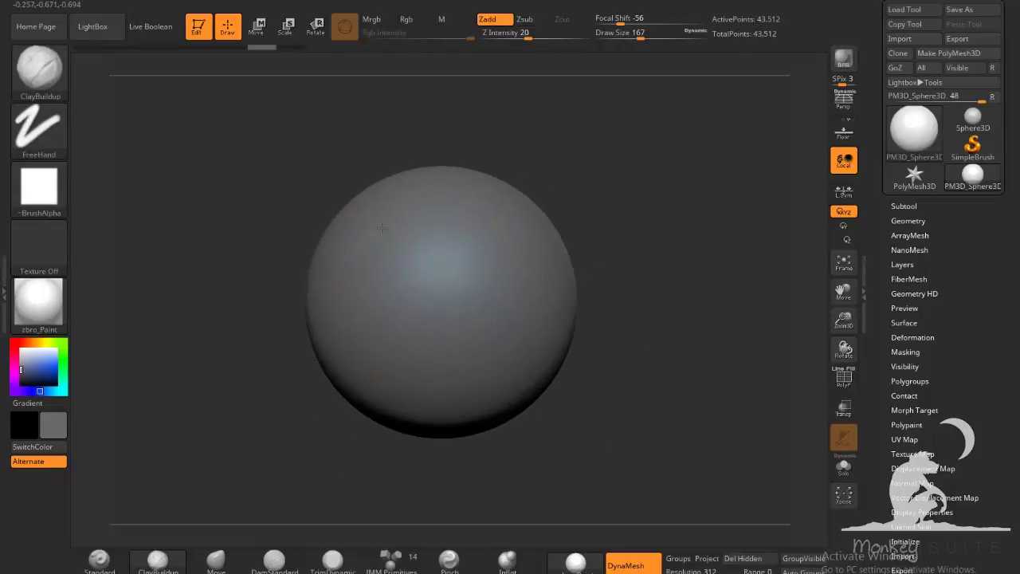
{"action": "mouse_move", "coordinate": [381, 228]}
{"action": "left_mouse_down"}
{"action": "mouse_move", "coordinate": [399, 245]}
{"action": "mouse_move", "coordinate": [423, 236]}
{"action": "left_mouse_up"}
{"action": "key", "text": "ctrl+z"}
{"action": "mouse_move", "coordinate": [370, 247]}
{"action": "left_mouse_down"}
{"action": "mouse_move", "coordinate": [357, 320]}
{"action": "mouse_move", "coordinate": [434, 351]}
{"action": "mouse_move", "coordinate": [471, 328]}
{"action": "left_mouse_up"}
{"action": "mouse_move", "coordinate": [578, 368]}
{"action": "left_mouse_down"}
{"action": "mouse_move", "coordinate": [646, 391]}
{"action": "mouse_move", "coordinate": [588, 391]}
{"action": "left_mouse_up"}
{"action": "key", "text": "ctrl+z"}
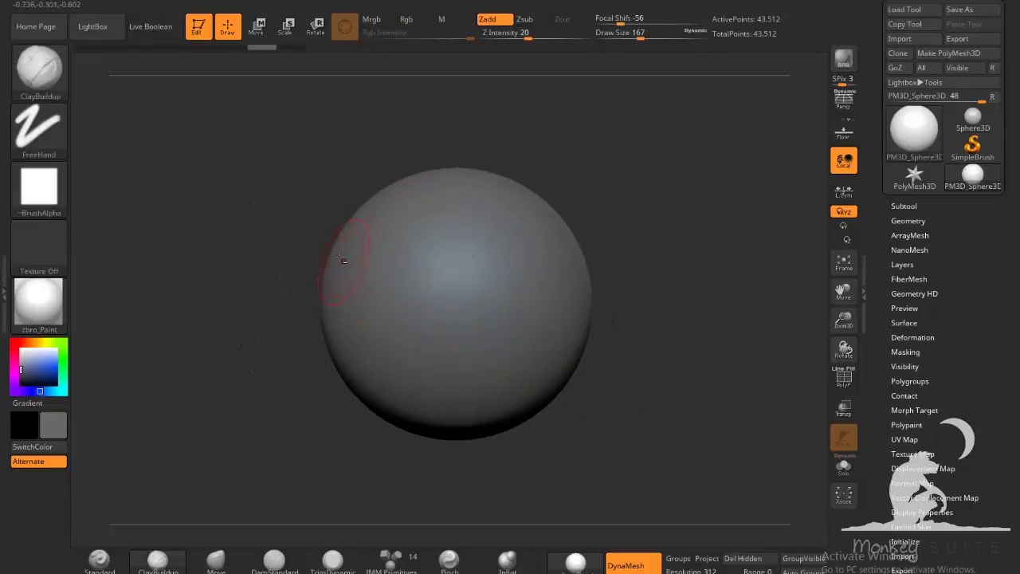
Try dense ClayBuildup strokes across the front of the sphere, undoing each attempt
{"action": "mouse_move", "coordinate": [361, 259]}
{"action": "left_mouse_down"}
{"action": "mouse_move", "coordinate": [434, 202]}
{"action": "mouse_move", "coordinate": [470, 254]}
{"action": "mouse_move", "coordinate": [488, 318]}
{"action": "mouse_move", "coordinate": [475, 357]}
{"action": "left_mouse_up"}
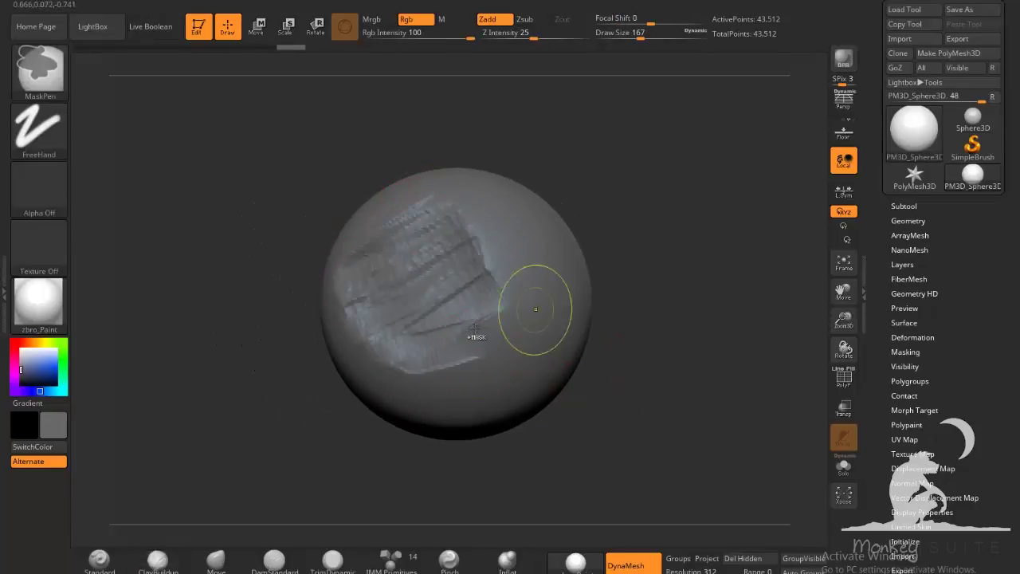
{"action": "key", "text": "ctrl+z"}
{"action": "mouse_move", "coordinate": [401, 275]}
{"action": "left_mouse_down"}
{"action": "mouse_move", "coordinate": [422, 264]}
{"action": "mouse_move", "coordinate": [528, 329]}
{"action": "left_mouse_up"}
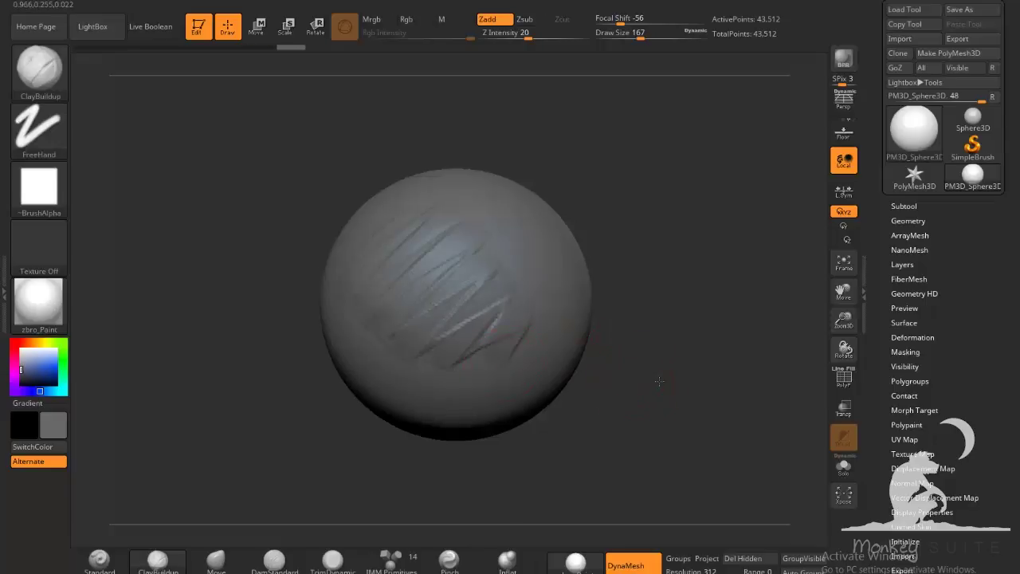
{"action": "left_click_drag", "start_coordinate": [660, 381], "coordinate": [629, 335]}
{"action": "key", "text": "ctrl+z"}
Lower the ClayBuildup Z Intensity to 10 and test softer strokes across the front of the sphere
{"action": "left_click_drag", "start_coordinate": [528, 37], "coordinate": [514, 35]}
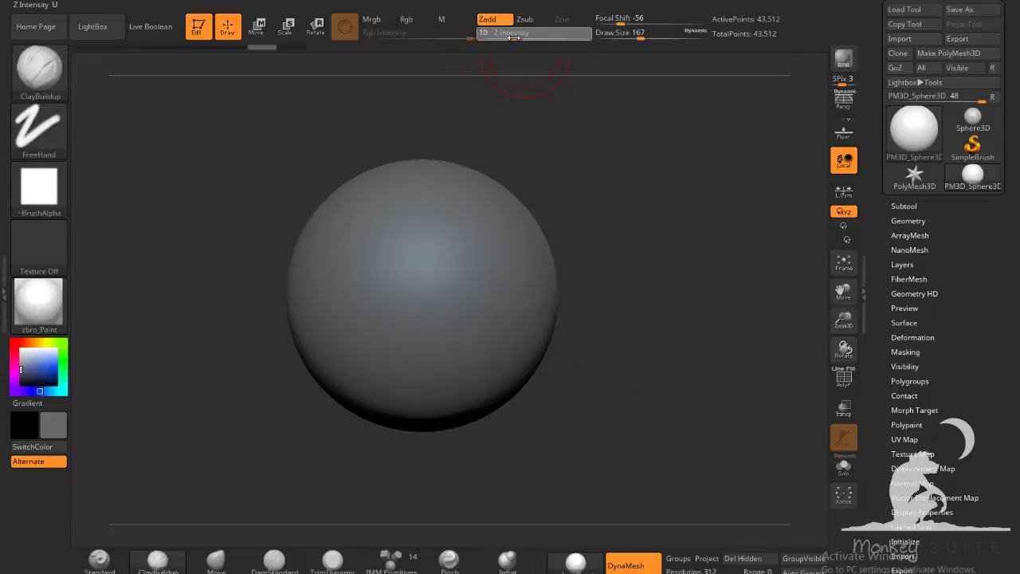
{"action": "left_click_drag", "start_coordinate": [596, 184], "coordinate": [609, 189]}
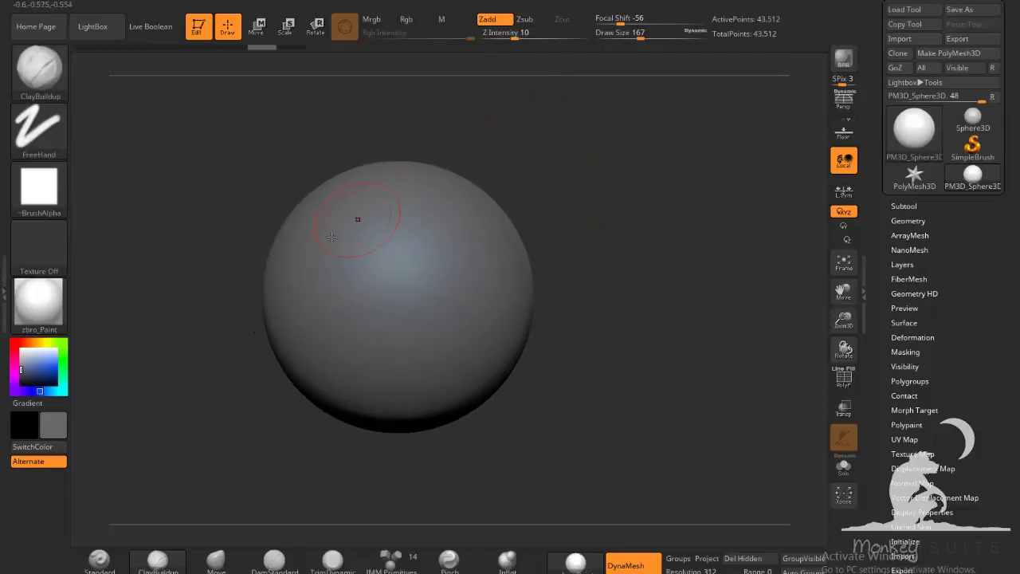
{"action": "mouse_move", "coordinate": [467, 243]}
{"action": "left_mouse_down"}
{"action": "mouse_move", "coordinate": [456, 293]}
{"action": "mouse_move", "coordinate": [478, 347]}
{"action": "left_mouse_up"}
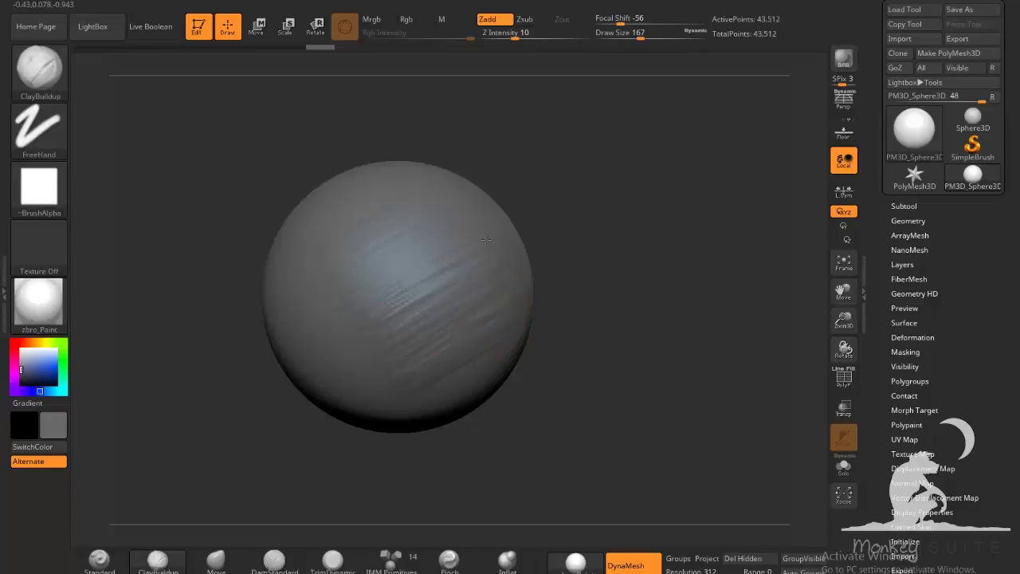
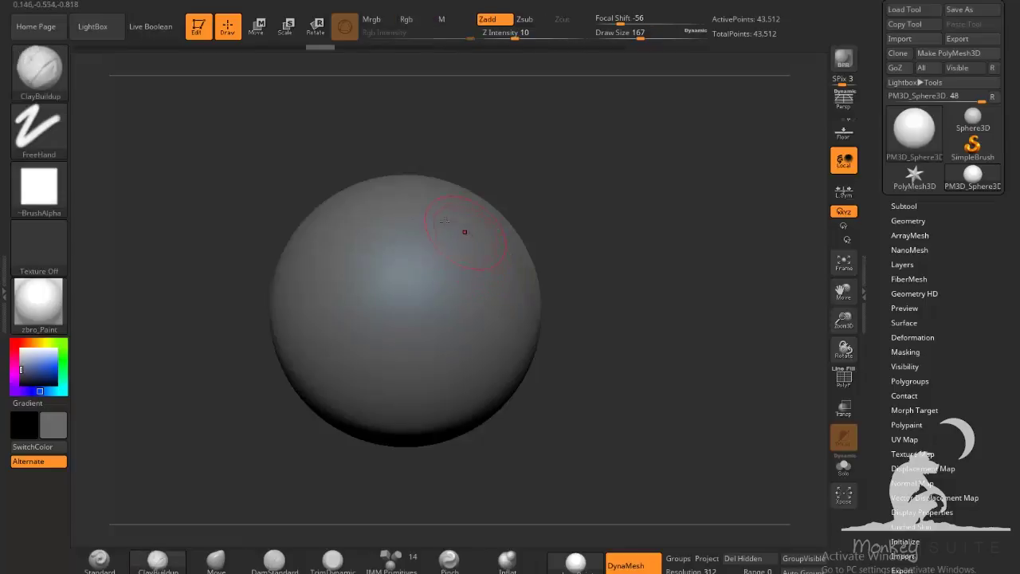
{"action": "key", "text": "ctrl+shift+z"}
{"action": "key", "text": "ctrl+shift+z"}
Build up a rounded raised form on the front of the sphere with overlapping curved ClayBuildup strokes
{"action": "left_click_drag", "start_coordinate": [435, 253], "coordinate": [383, 341]}
{"action": "mouse_move", "coordinate": [478, 253]}
{"action": "left_mouse_down"}
{"action": "mouse_move", "coordinate": [399, 283]}
{"action": "mouse_move", "coordinate": [403, 335]}
{"action": "left_mouse_up"}
{"action": "mouse_move", "coordinate": [462, 248]}
{"action": "left_mouse_down"}
{"action": "mouse_move", "coordinate": [423, 319]}
{"action": "mouse_move", "coordinate": [377, 297]}
{"action": "mouse_move", "coordinate": [435, 275]}
{"action": "mouse_move", "coordinate": [405, 320]}
{"action": "mouse_move", "coordinate": [423, 339]}
{"action": "left_mouse_up"}
{"action": "key", "text": "ctrl+z"}
{"action": "key", "text": "ctrl+z"}
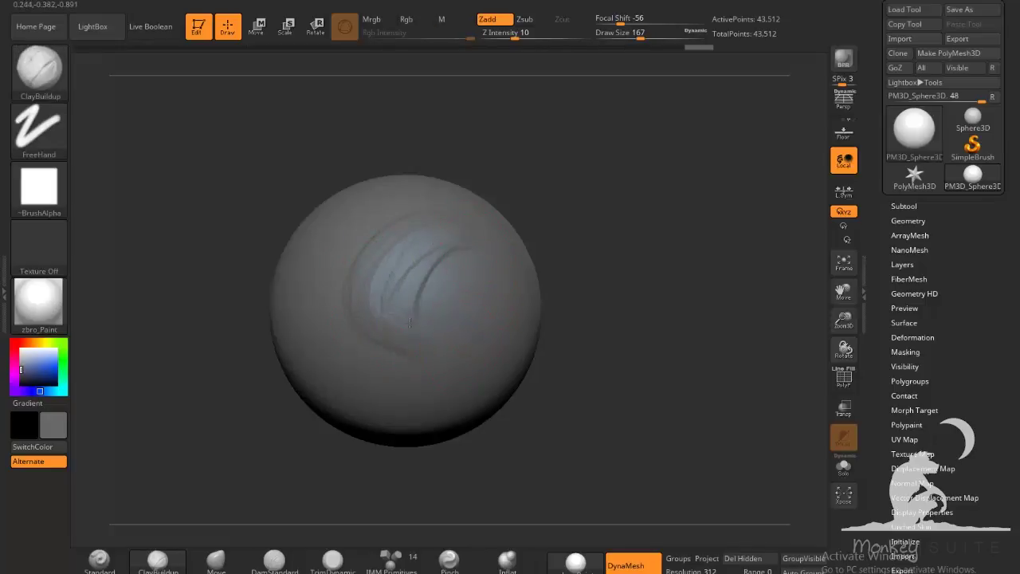
{"action": "mouse_move", "coordinate": [480, 263]}
{"action": "left_mouse_down"}
{"action": "mouse_move", "coordinate": [422, 347]}
{"action": "mouse_move", "coordinate": [483, 371]}
{"action": "mouse_move", "coordinate": [507, 346]}
{"action": "left_mouse_up"}
{"action": "mouse_move", "coordinate": [456, 236]}
{"action": "left_mouse_down"}
{"action": "mouse_move", "coordinate": [430, 339]}
{"action": "mouse_move", "coordinate": [449, 346]}
{"action": "mouse_move", "coordinate": [455, 336]}
{"action": "left_mouse_up"}
{"action": "mouse_move", "coordinate": [422, 246]}
{"action": "left_mouse_down"}
{"action": "mouse_move", "coordinate": [458, 358]}
{"action": "mouse_move", "coordinate": [471, 351]}
{"action": "left_mouse_up"}
{"action": "mouse_move", "coordinate": [407, 238]}
{"action": "left_mouse_down"}
{"action": "mouse_move", "coordinate": [479, 352]}
{"action": "mouse_move", "coordinate": [472, 383]}
{"action": "left_mouse_up"}
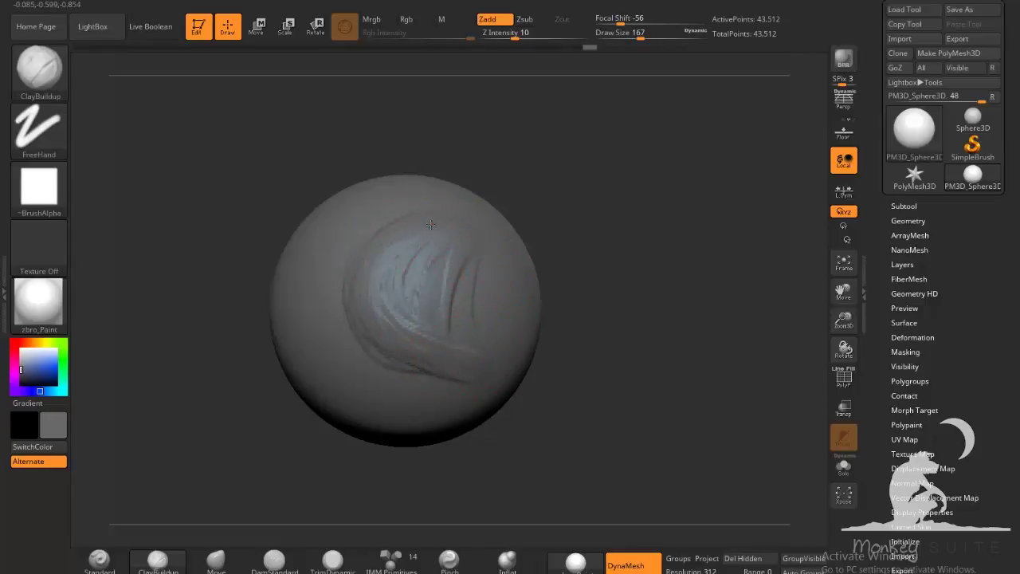
{"action": "left_click_drag", "start_coordinate": [411, 298], "coordinate": [430, 263]}
{"action": "mouse_move", "coordinate": [431, 254]}
{"action": "left_mouse_down"}
{"action": "mouse_move", "coordinate": [427, 313]}
{"action": "mouse_move", "coordinate": [441, 321]}
{"action": "left_mouse_up"}
{"action": "mouse_move", "coordinate": [458, 257]}
{"action": "left_mouse_down"}
{"action": "mouse_move", "coordinate": [447, 319]}
{"action": "mouse_move", "coordinate": [428, 309]}
{"action": "left_mouse_up"}
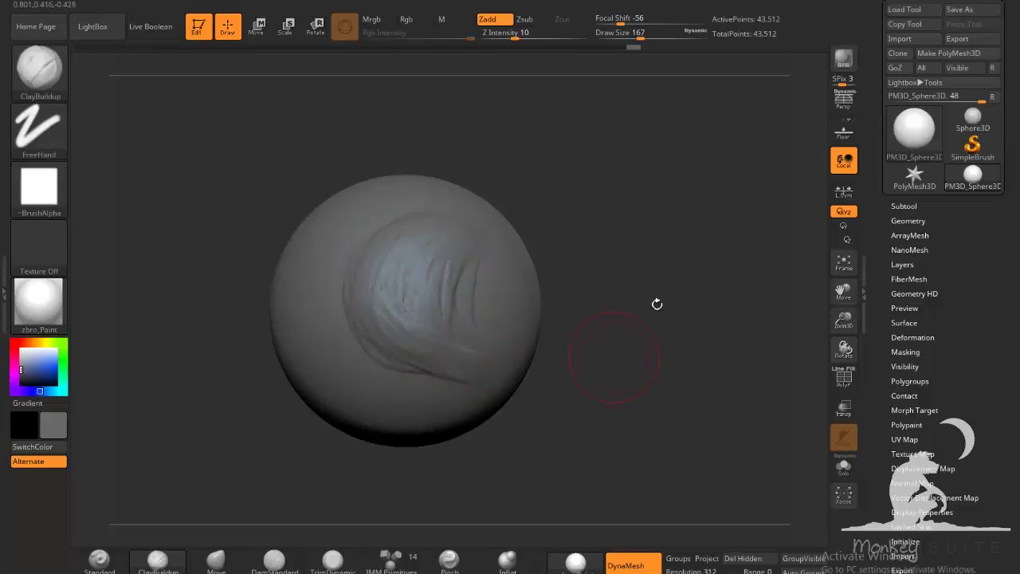
Remesh the sculpted sphere with DynaMesh and check the new topology with the polyframe briefly shown
{"action": "left_click_drag", "start_coordinate": [656, 303], "coordinate": [691, 300]}
{"action": "left_click_drag", "start_coordinate": [599, 223], "coordinate": [634, 317], "text": "ctrl"}
{"action": "mouse_move", "coordinate": [573, 348]}
{"action": "left_mouse_down"}
{"action": "mouse_move", "coordinate": [666, 355]}
{"action": "mouse_move", "coordinate": [592, 366]}
{"action": "left_mouse_up"}
{"action": "key", "text": "shift+f"}
{"action": "left_click_drag", "start_coordinate": [659, 365], "coordinate": [612, 387]}
{"action": "key", "text": "shift+f"}
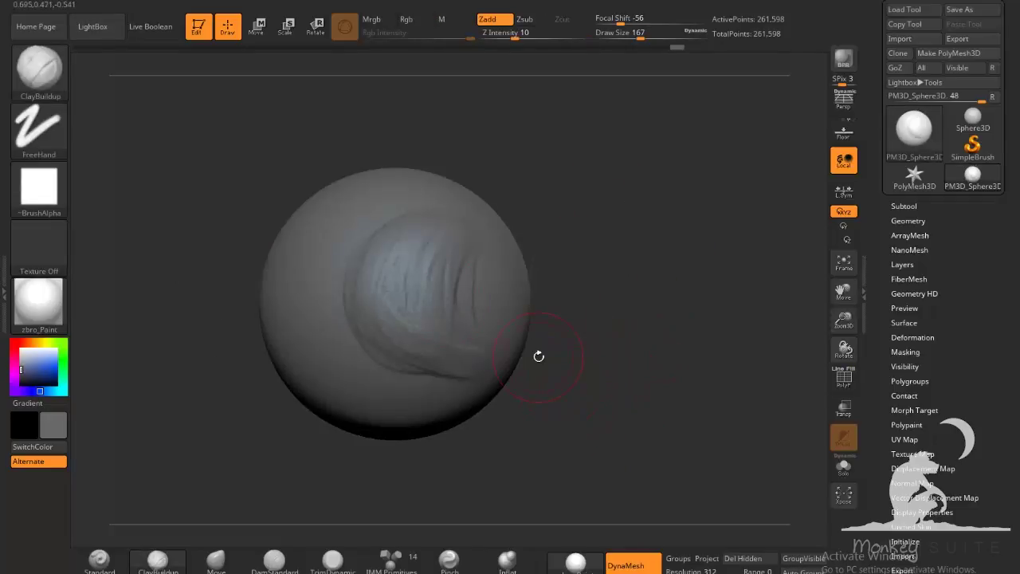
Test the Smooth brush on the grooves and edge of the raised form, undoing the smoothing
{"action": "mouse_move", "coordinate": [584, 390]}
{"action": "left_mouse_down"}
{"action": "mouse_move", "coordinate": [514, 397]}
{"action": "mouse_move", "coordinate": [526, 391]}
{"action": "left_mouse_up"}
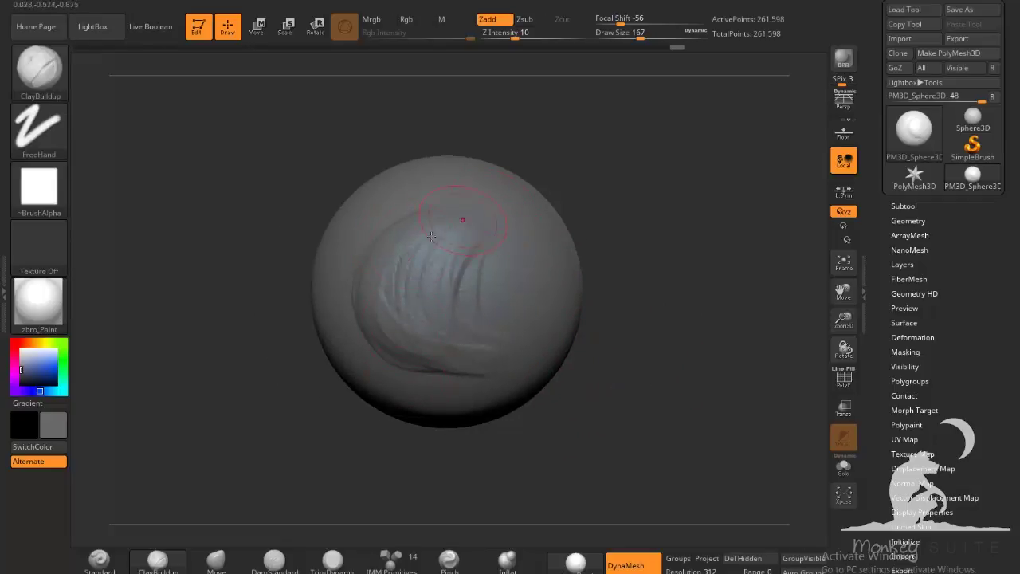
{"action": "left_click_drag", "start_coordinate": [683, 370], "coordinate": [700, 356]}
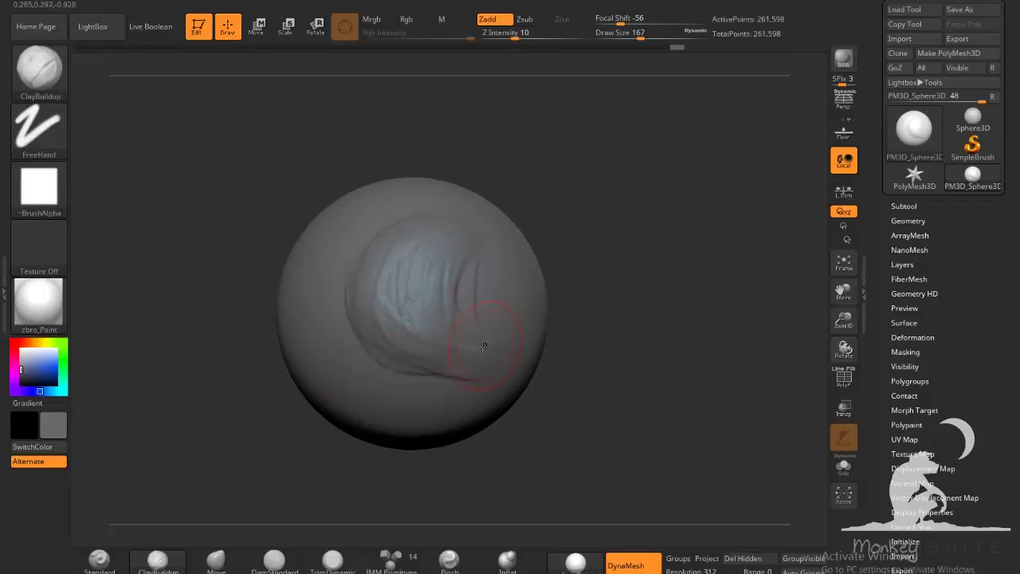
{"action": "left_click_drag", "start_coordinate": [531, 336], "coordinate": [443, 360], "text": "shift"}
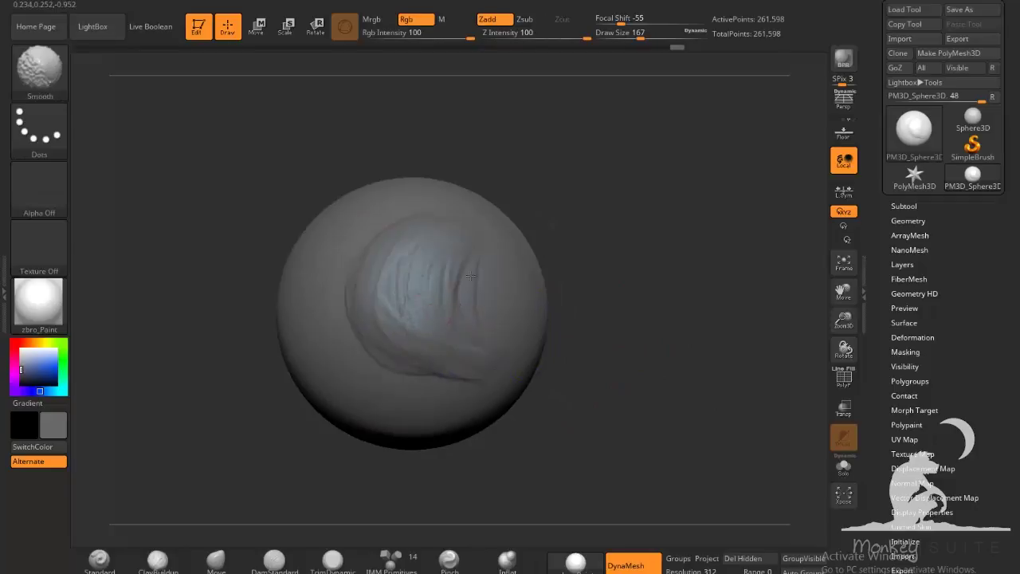
{"action": "left_click_drag", "start_coordinate": [451, 306], "coordinate": [460, 316], "text": "shift"}
{"action": "mouse_move", "coordinate": [634, 390]}
{"action": "left_mouse_down"}
{"action": "mouse_move", "coordinate": [634, 410]}
{"action": "mouse_move", "coordinate": [586, 408]}
{"action": "mouse_move", "coordinate": [599, 418]}
{"action": "left_mouse_up"}
{"action": "key", "text": "ctrl+z"}
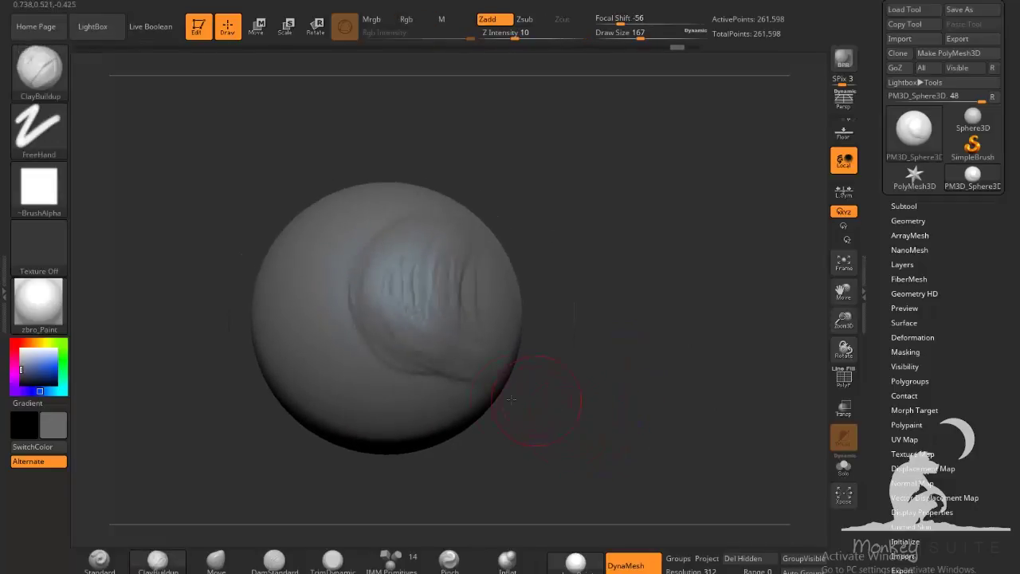
{"action": "left_click_drag", "start_coordinate": [473, 349], "coordinate": [448, 335], "text": "shift"}
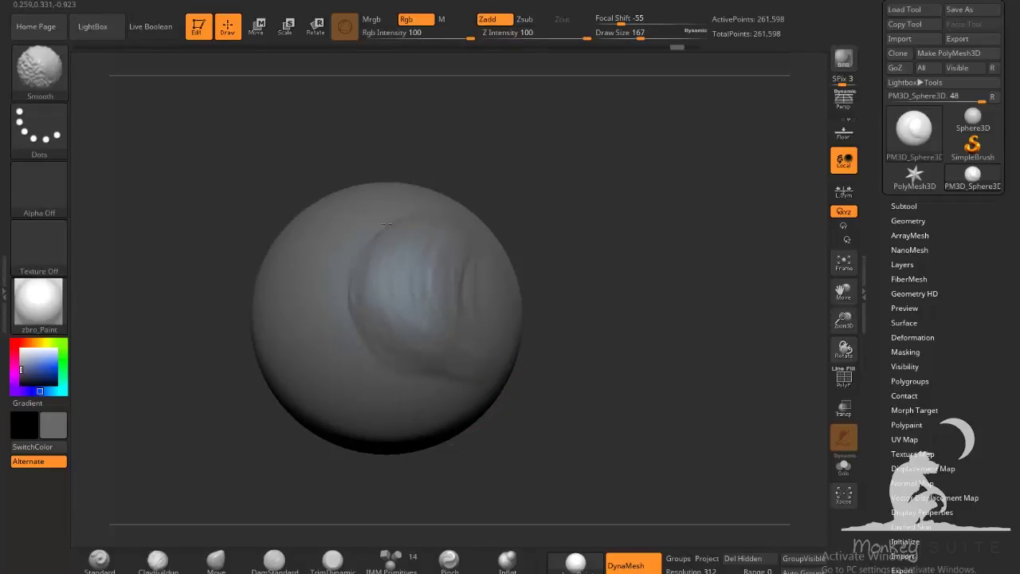
{"action": "left_click_drag", "start_coordinate": [387, 224], "coordinate": [344, 275], "text": "shift"}
{"action": "left_click_drag", "start_coordinate": [619, 375], "coordinate": [603, 390]}
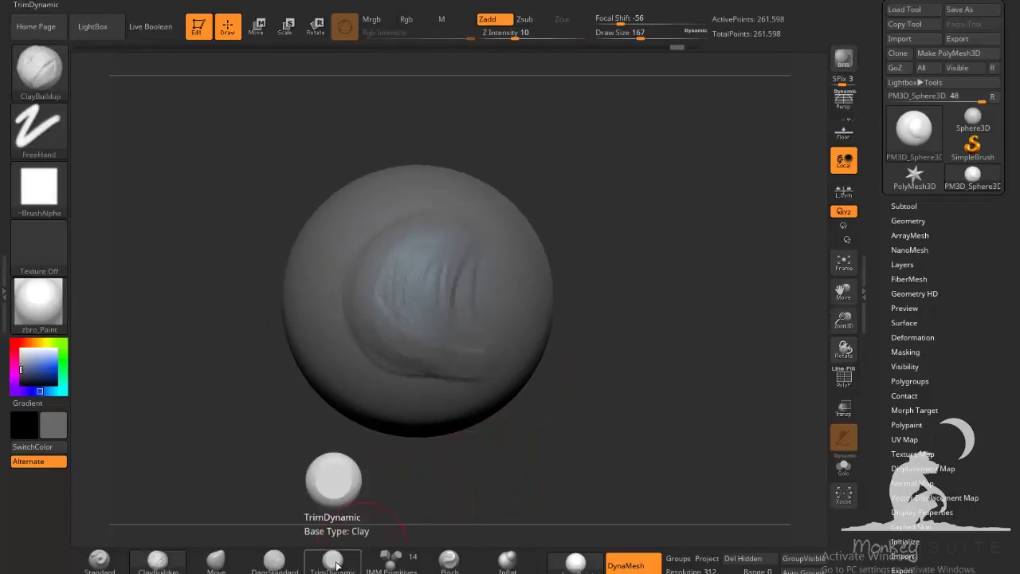
Flatten the grooves across the middle of the raised form with the TrimDynamic brush
{"action": "left_click", "coordinate": [337, 565]}
{"action": "left_click_drag", "start_coordinate": [604, 332], "coordinate": [592, 326]}
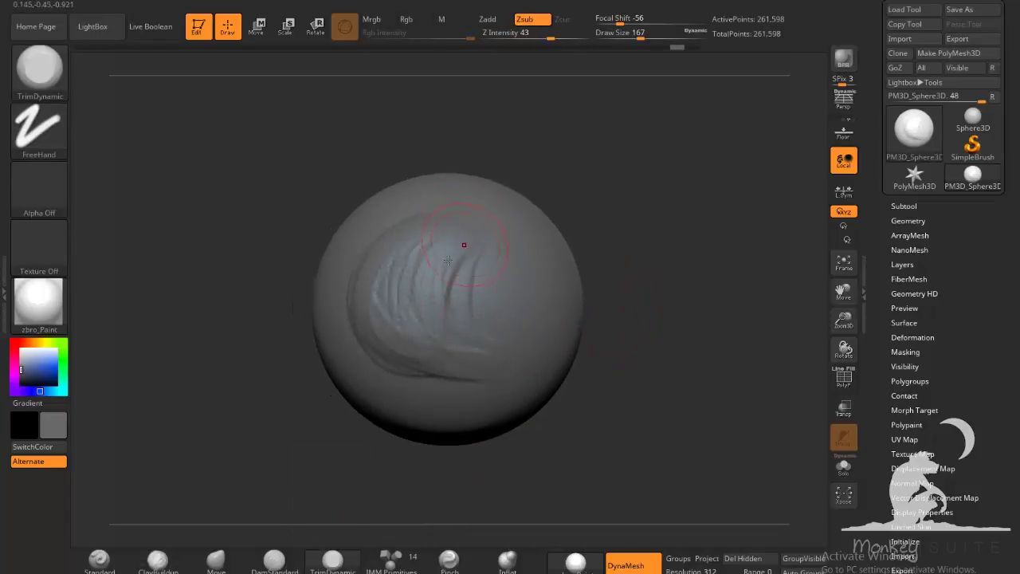
{"action": "mouse_move", "coordinate": [448, 260]}
{"action": "left_mouse_down"}
{"action": "mouse_move", "coordinate": [459, 253]}
{"action": "mouse_move", "coordinate": [500, 365]}
{"action": "left_mouse_up"}
{"action": "left_click_drag", "start_coordinate": [483, 268], "coordinate": [480, 312]}
{"action": "left_click_drag", "start_coordinate": [450, 267], "coordinate": [453, 322]}
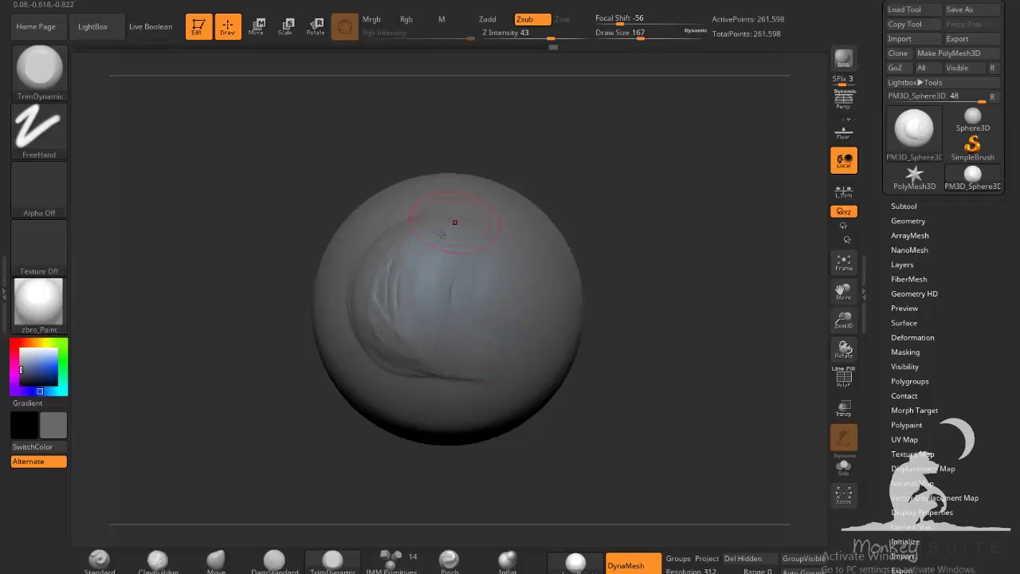
{"action": "left_click_drag", "start_coordinate": [442, 234], "coordinate": [443, 311]}
Trim away the remaining grooves along the left side and upper part of the raised form with TrimDynamic
{"action": "mouse_move", "coordinate": [653, 284]}
{"action": "left_mouse_down"}
{"action": "mouse_move", "coordinate": [666, 319]}
{"action": "mouse_move", "coordinate": [722, 321]}
{"action": "left_mouse_up"}
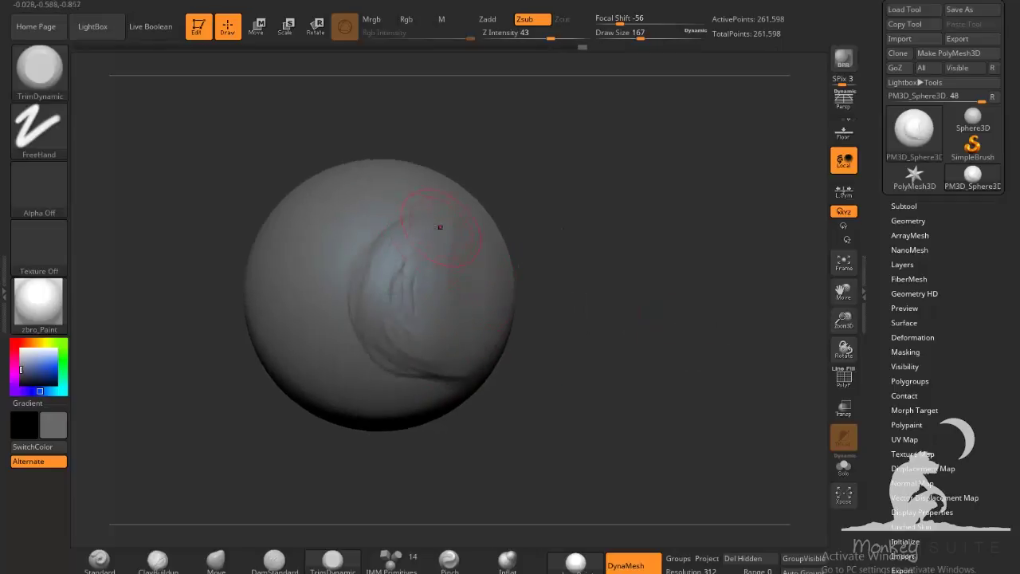
{"action": "key", "text": "ctrl+shift+z"}
{"action": "left_click_drag", "start_coordinate": [410, 236], "coordinate": [432, 368]}
{"action": "left_click_drag", "start_coordinate": [620, 317], "coordinate": [614, 294]}
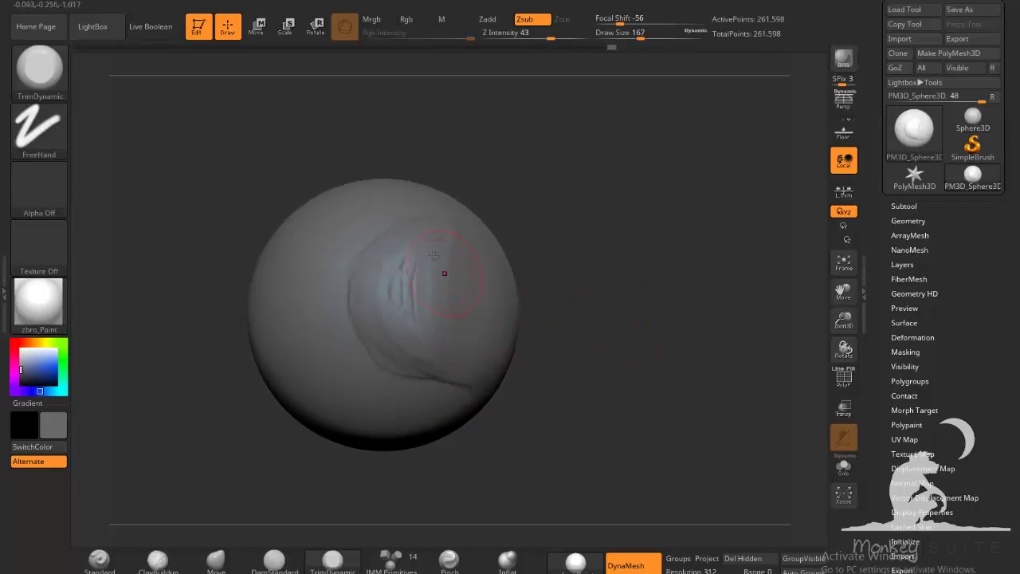
{"action": "left_click_drag", "start_coordinate": [409, 241], "coordinate": [464, 346]}
{"action": "left_click_drag", "start_coordinate": [454, 303], "coordinate": [458, 347]}
{"action": "mouse_move", "coordinate": [407, 240]}
{"action": "left_mouse_down"}
{"action": "mouse_move", "coordinate": [433, 252]}
{"action": "mouse_move", "coordinate": [444, 365]}
{"action": "mouse_move", "coordinate": [472, 207]}
{"action": "left_mouse_up"}
{"action": "left_click_drag", "start_coordinate": [614, 298], "coordinate": [586, 288]}
{"action": "left_click_drag", "start_coordinate": [421, 229], "coordinate": [439, 343]}
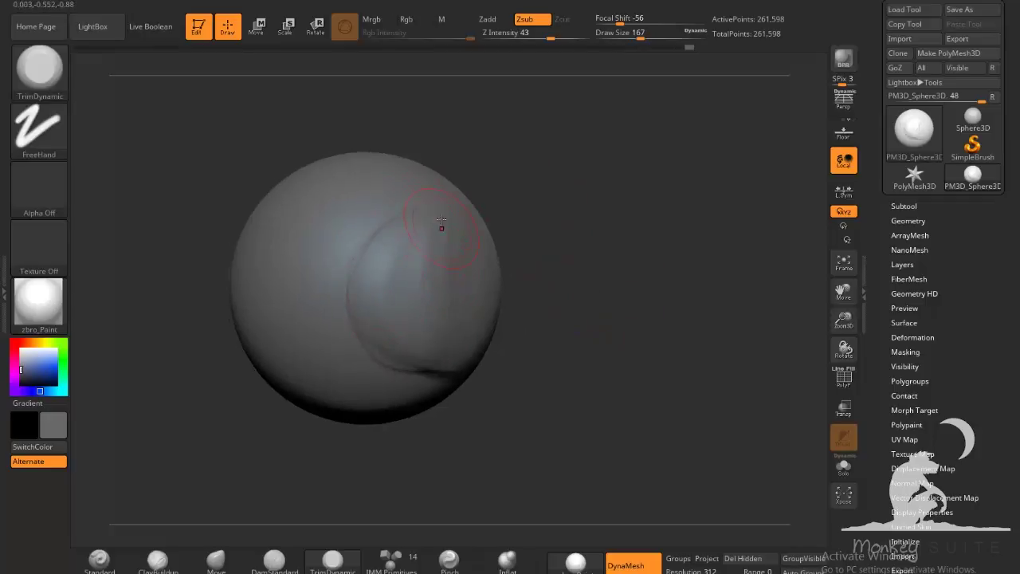
{"action": "left_click_drag", "start_coordinate": [407, 252], "coordinate": [427, 339]}
{"action": "mouse_move", "coordinate": [387, 247]}
{"action": "left_mouse_down"}
{"action": "mouse_move", "coordinate": [383, 298]}
{"action": "mouse_move", "coordinate": [395, 338]}
{"action": "mouse_move", "coordinate": [394, 314]}
{"action": "left_mouse_up"}
{"action": "key", "text": "ctrl+shift+z"}
{"action": "key", "text": "ctrl+shift+z"}
{"action": "key", "text": "ctrl+shift+z"}
{"action": "key", "text": "ctrl+shift+z"}
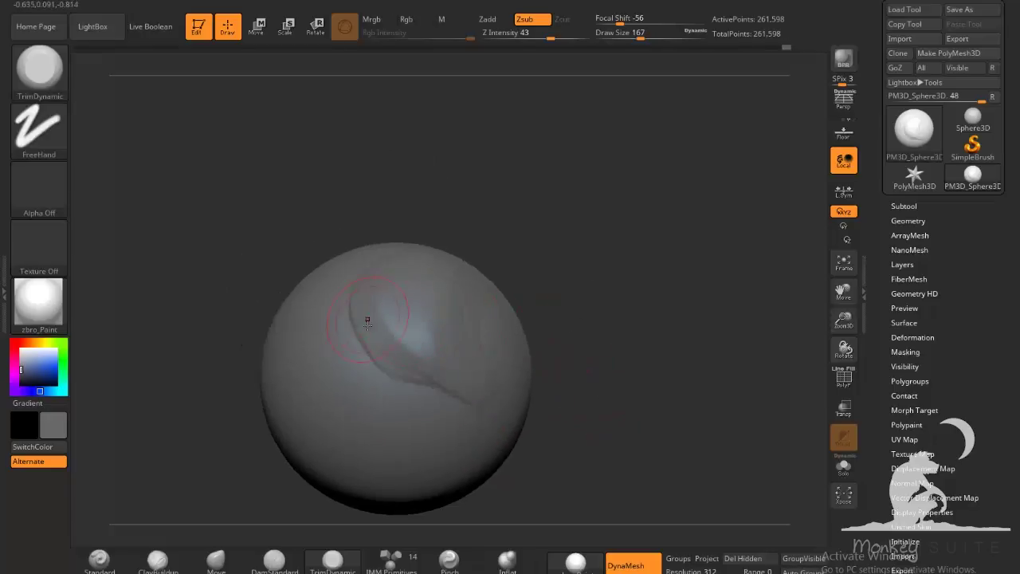
Plane the lower edge and far side of the raised form into the sphere with TrimDynamic
{"action": "left_click_drag", "start_coordinate": [377, 325], "coordinate": [499, 405]}
{"action": "key", "text": "ctrl+shift+z"}
{"action": "key", "text": "ctrl+shift+z"}
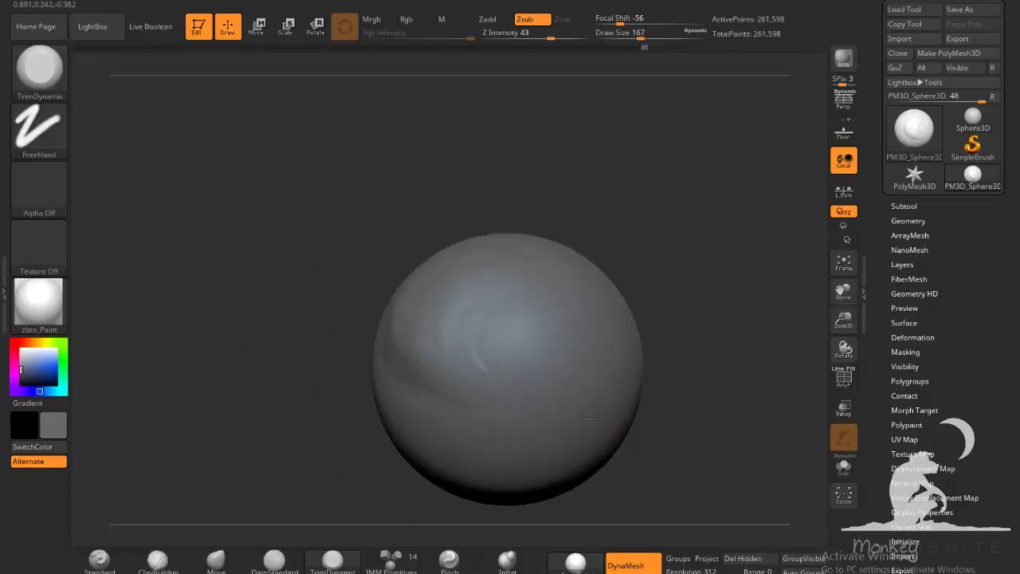
{"action": "left_click_drag", "start_coordinate": [466, 389], "coordinate": [473, 283]}
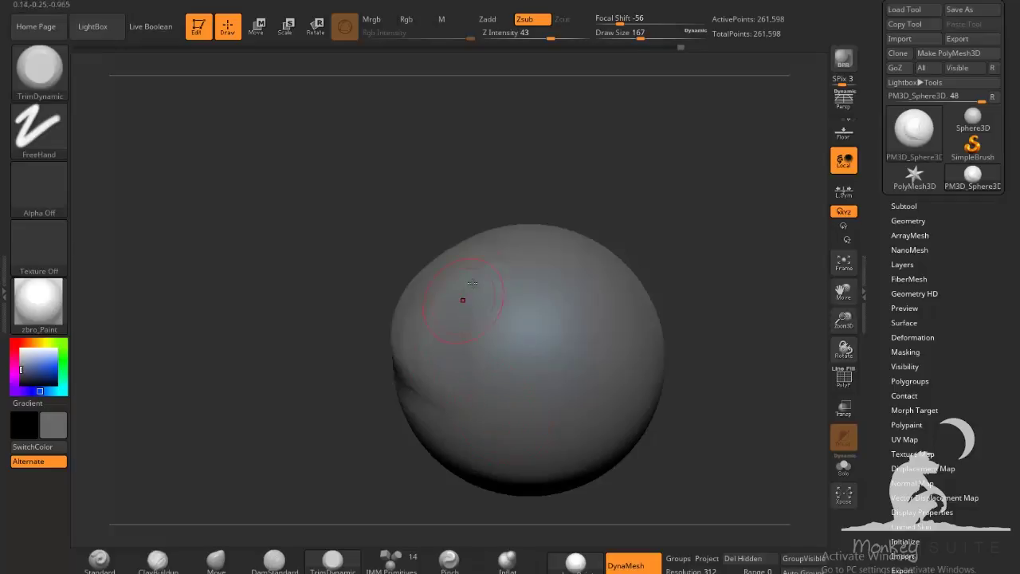
{"action": "left_click_drag", "start_coordinate": [494, 378], "coordinate": [511, 269]}
{"action": "left_click_drag", "start_coordinate": [507, 391], "coordinate": [514, 275]}
Even out the front surface of the raised form with TrimDynamic strokes and smooth its curved edge
{"action": "left_click_drag", "start_coordinate": [350, 319], "coordinate": [482, 308]}
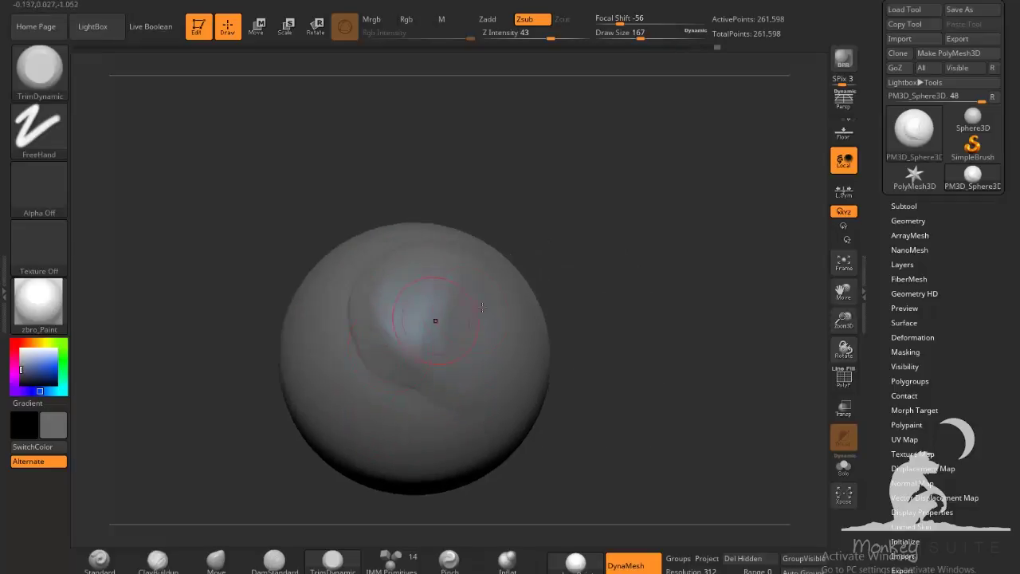
{"action": "left_click_drag", "start_coordinate": [491, 373], "coordinate": [469, 267]}
{"action": "left_click_drag", "start_coordinate": [443, 354], "coordinate": [466, 271]}
{"action": "left_click_drag", "start_coordinate": [457, 378], "coordinate": [437, 280]}
{"action": "mouse_move", "coordinate": [628, 316]}
{"action": "left_mouse_down"}
{"action": "mouse_move", "coordinate": [677, 357]}
{"action": "mouse_move", "coordinate": [651, 369]}
{"action": "left_mouse_up"}
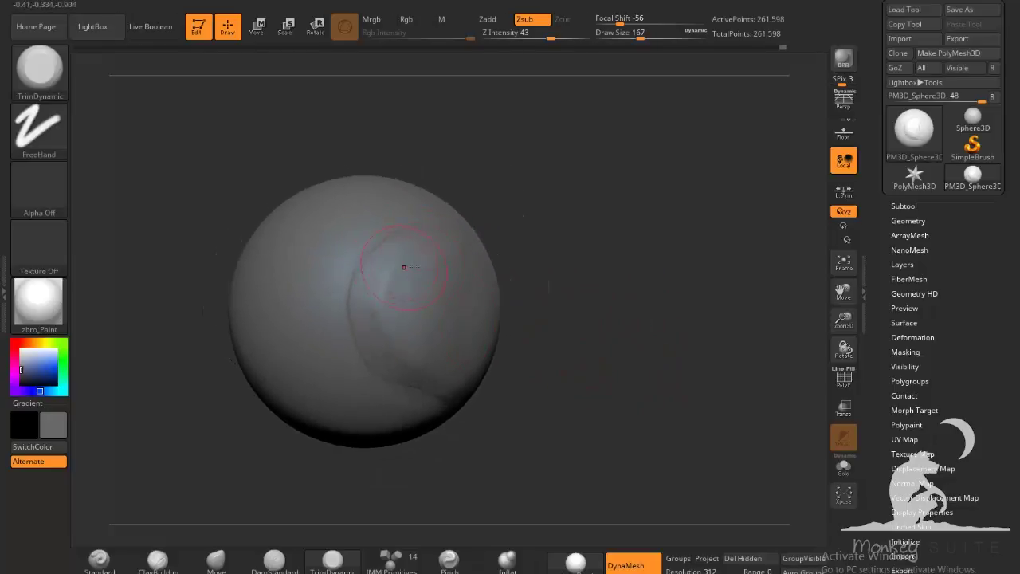
{"action": "mouse_move", "coordinate": [404, 267]}
{"action": "left_mouse_down"}
{"action": "mouse_move", "coordinate": [422, 256]}
{"action": "mouse_move", "coordinate": [410, 282]}
{"action": "mouse_move", "coordinate": [423, 299]}
{"action": "mouse_move", "coordinate": [486, 254]}
{"action": "left_mouse_up"}
{"action": "mouse_move", "coordinate": [417, 218]}
{"action": "left_mouse_down", "text": "shift"}
{"action": "mouse_move", "coordinate": [362, 265]}
{"action": "mouse_move", "coordinate": [344, 310]}
{"action": "mouse_move", "coordinate": [370, 374]}
{"action": "left_mouse_up", "text": "shift"}
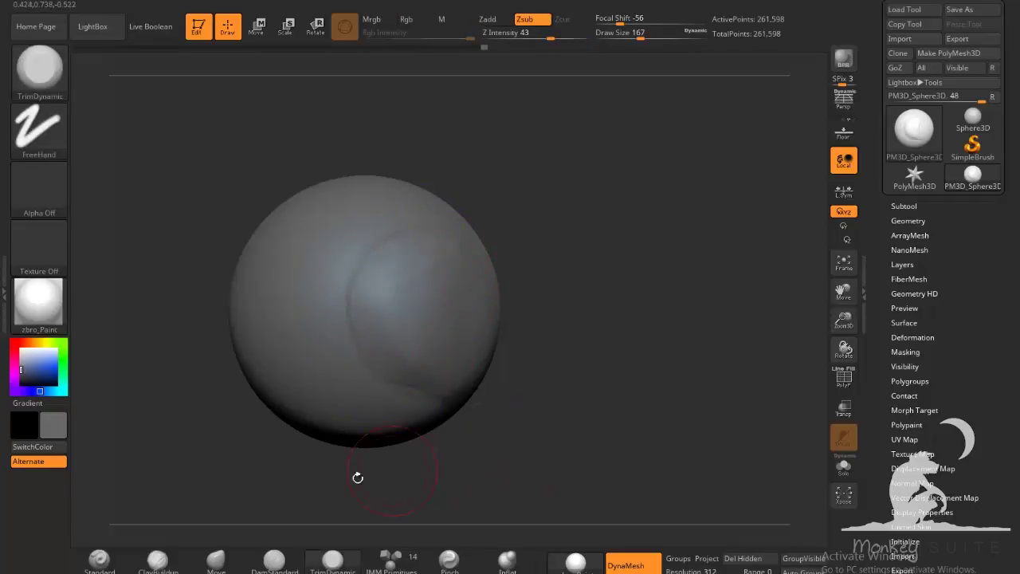
Switch to the DamStandard brush with Z Intensity 10 and Draw Size 97
{"action": "left_click", "coordinate": [275, 561]}
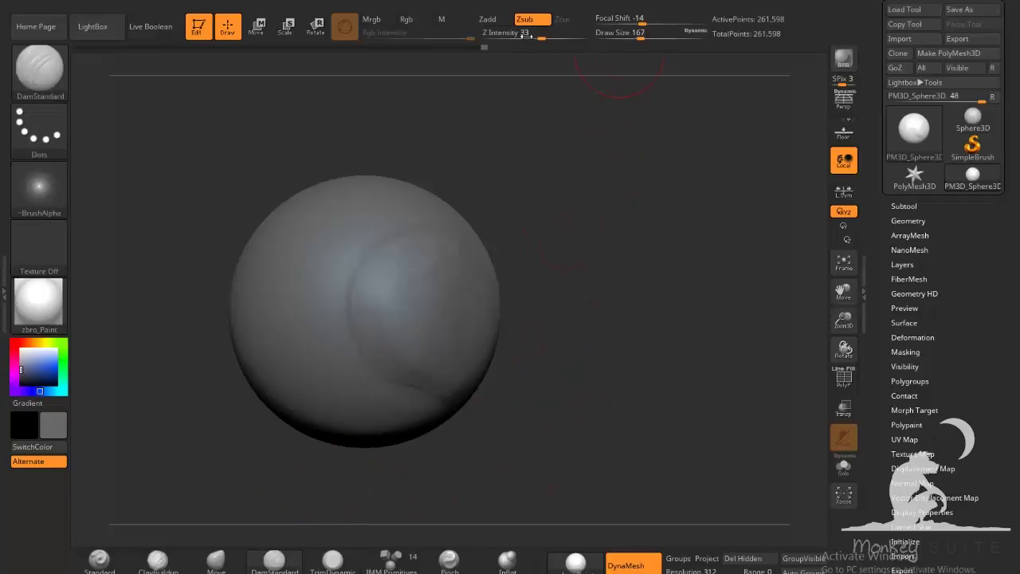
{"action": "left_click", "coordinate": [525, 38]}
{"action": "left_click_drag", "start_coordinate": [519, 38], "coordinate": [516, 38]}
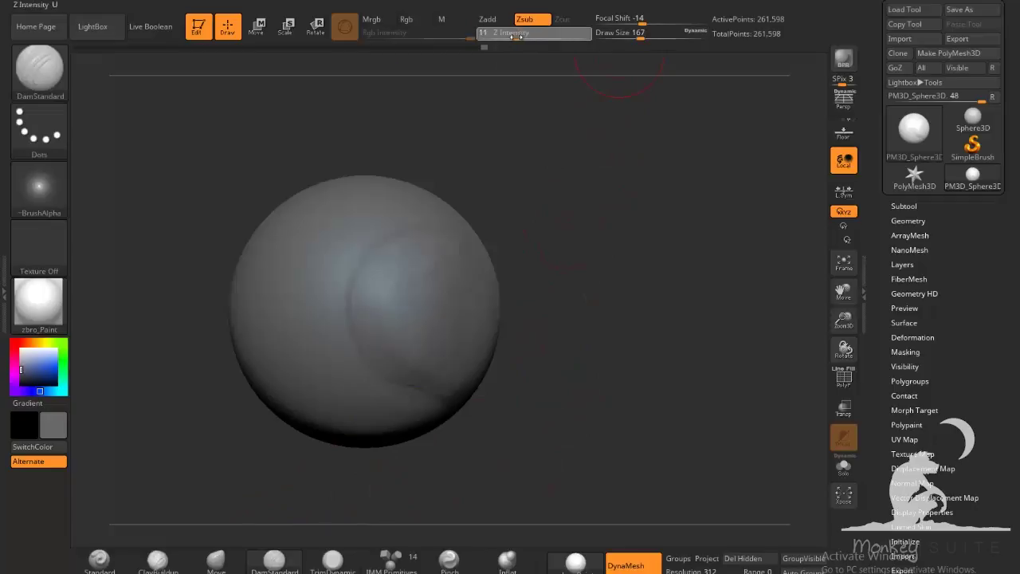
{"action": "left_click_drag", "start_coordinate": [626, 38], "coordinate": [630, 38]}
Carve a crease with DamStandard along the curved edge where the raised form meets the sphere
{"action": "left_click_drag", "start_coordinate": [571, 231], "coordinate": [579, 231]}
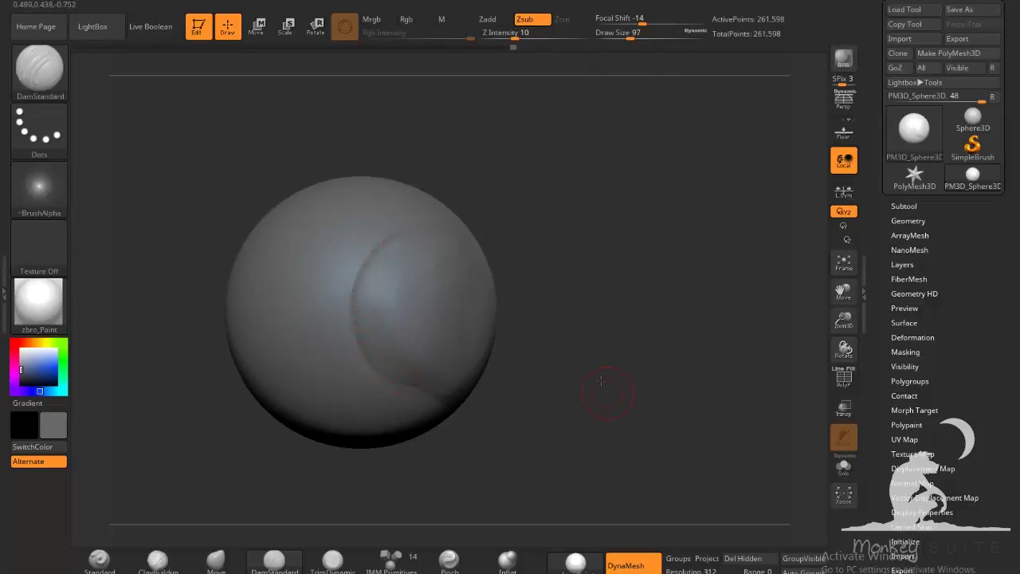
{"action": "left_click_drag", "start_coordinate": [601, 381], "coordinate": [573, 364]}
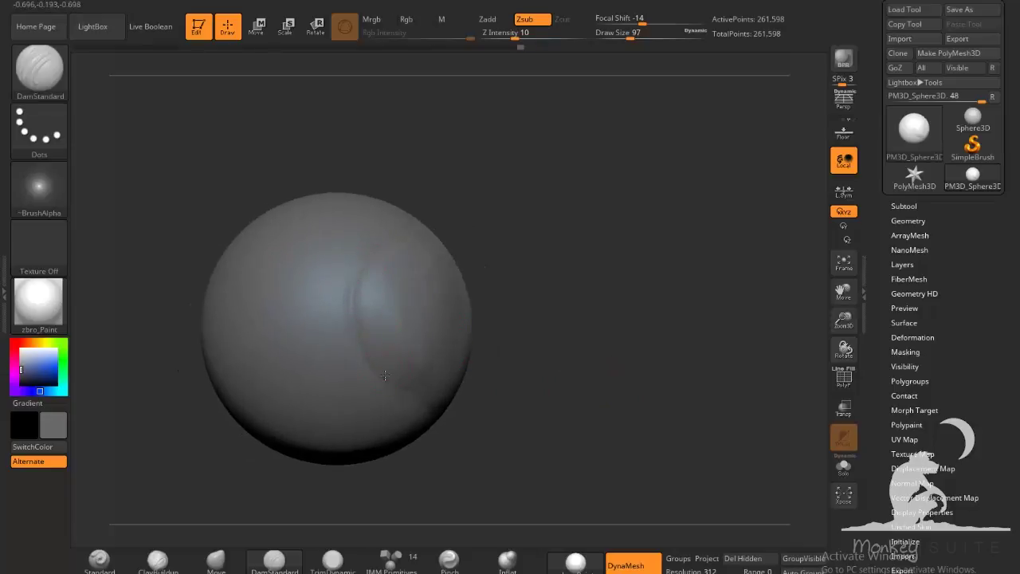
{"action": "left_click_drag", "start_coordinate": [614, 368], "coordinate": [609, 394]}
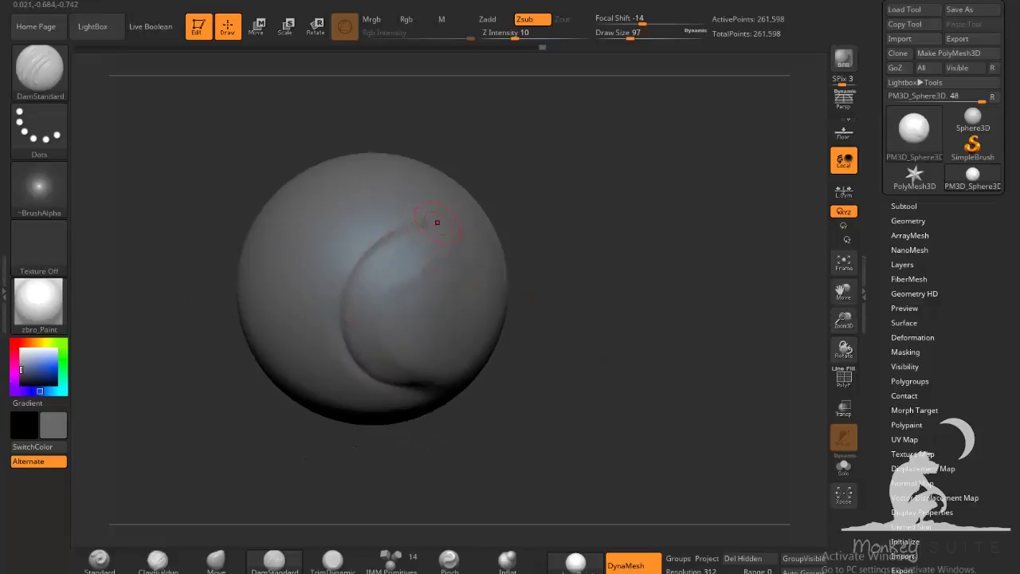
{"action": "left_click_drag", "start_coordinate": [343, 334], "coordinate": [429, 389]}
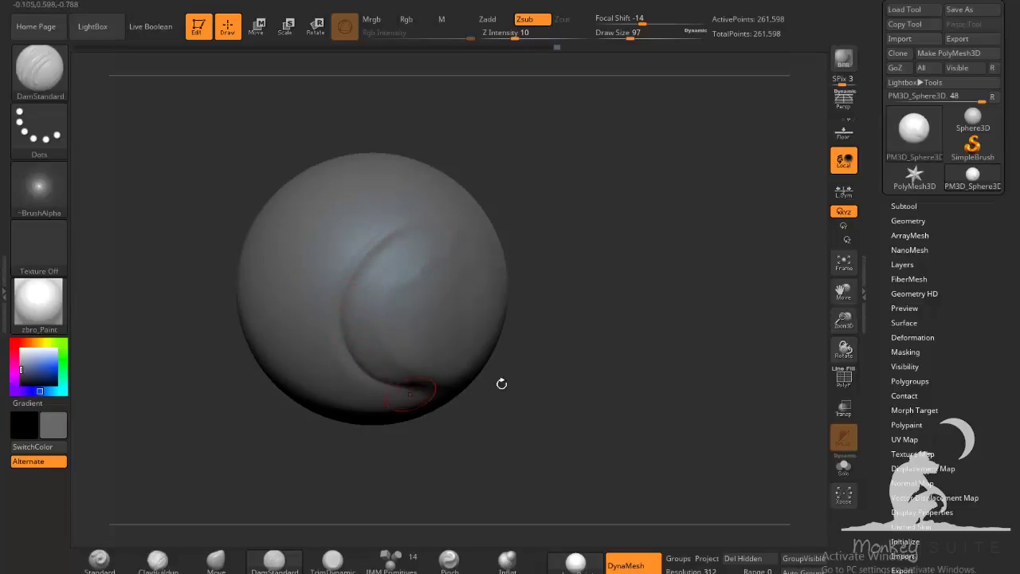
Tighten the crease along the curved edge of the raised form with the Pinch brush
{"action": "mouse_move", "coordinate": [678, 374]}
{"action": "left_mouse_down"}
{"action": "mouse_move", "coordinate": [609, 351]}
{"action": "mouse_move", "coordinate": [633, 351]}
{"action": "mouse_move", "coordinate": [598, 391]}
{"action": "left_mouse_up"}
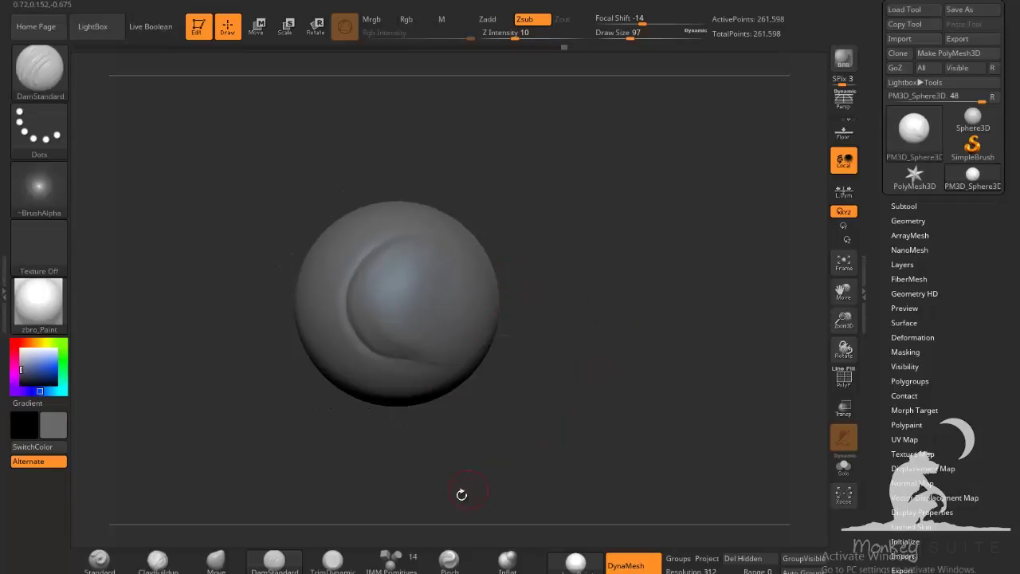
{"action": "left_click", "coordinate": [449, 560]}
{"action": "mouse_move", "coordinate": [654, 426]}
{"action": "left_mouse_down"}
{"action": "mouse_move", "coordinate": [541, 406]}
{"action": "mouse_move", "coordinate": [513, 371]}
{"action": "left_mouse_up"}
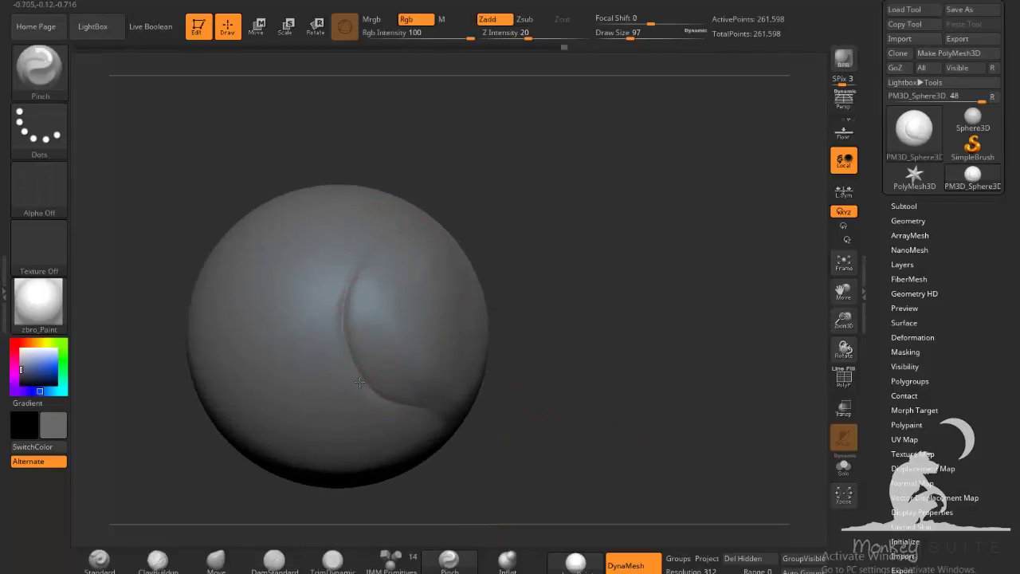
{"action": "mouse_move", "coordinate": [611, 385]}
{"action": "left_mouse_down"}
{"action": "mouse_move", "coordinate": [652, 380]}
{"action": "mouse_move", "coordinate": [614, 389]}
{"action": "mouse_move", "coordinate": [626, 393]}
{"action": "left_mouse_up"}
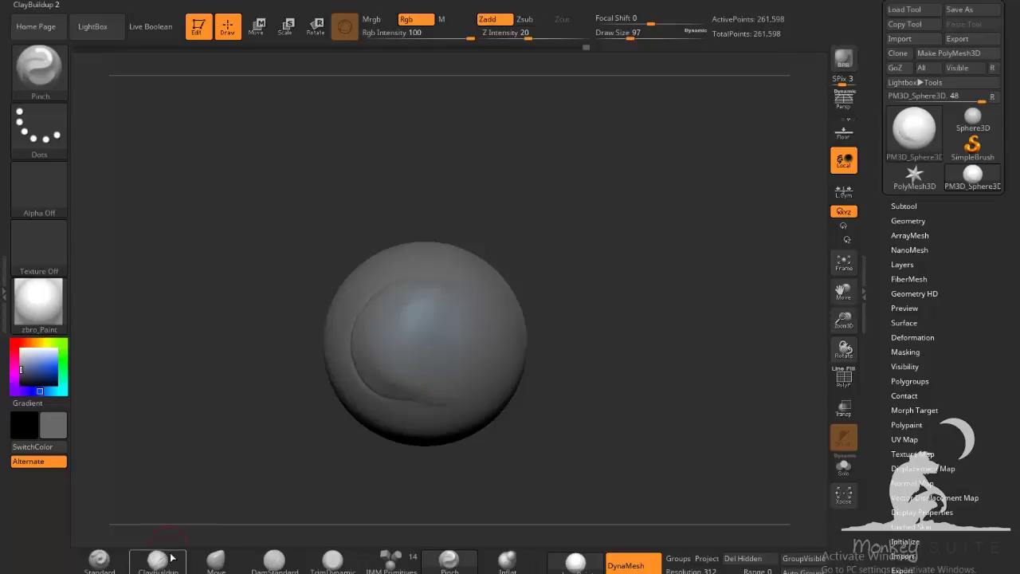
{"action": "left_click", "coordinate": [167, 565]}
{"action": "left_click_drag", "start_coordinate": [533, 397], "coordinate": [490, 375]}
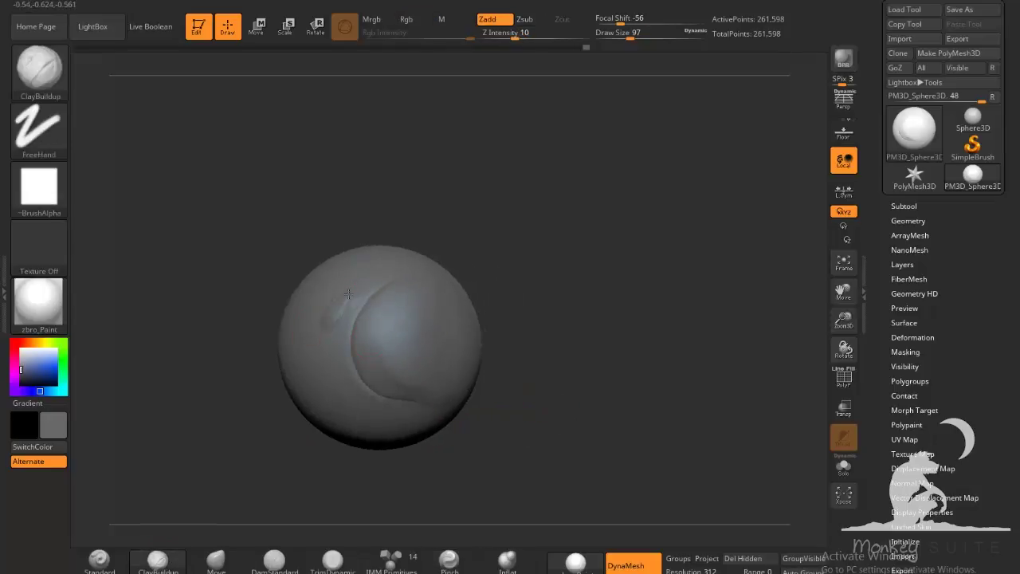
{"action": "left_click_drag", "start_coordinate": [348, 294], "coordinate": [333, 287]}
{"action": "left_click_drag", "start_coordinate": [558, 289], "coordinate": [608, 279]}
{"action": "mouse_move", "coordinate": [354, 295]}
{"action": "left_mouse_down", "text": "shift"}
{"action": "mouse_move", "coordinate": [323, 308]}
{"action": "mouse_move", "coordinate": [317, 323]}
{"action": "left_mouse_up", "text": "shift"}
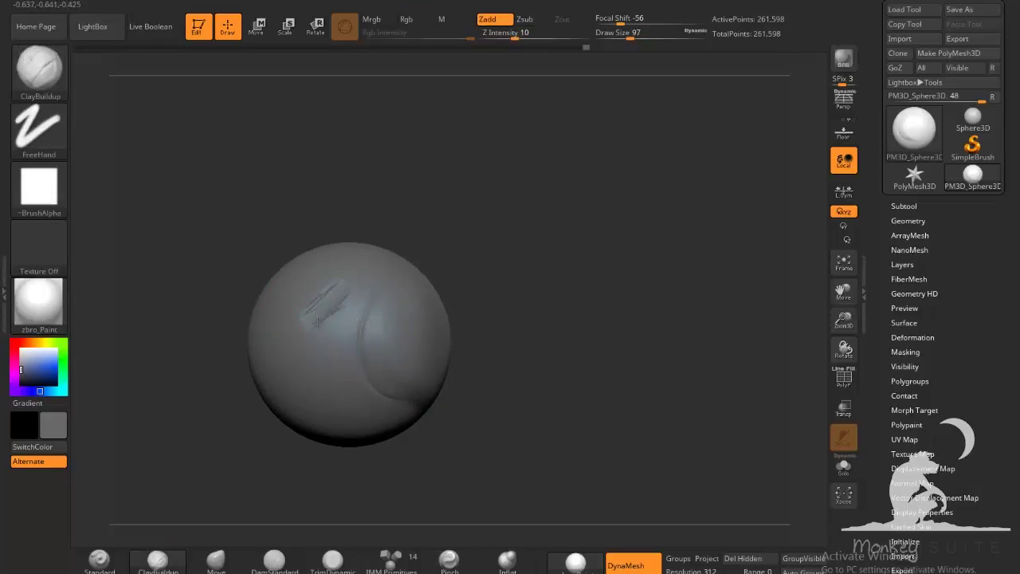
{"action": "key", "text": "ctrl+z"}
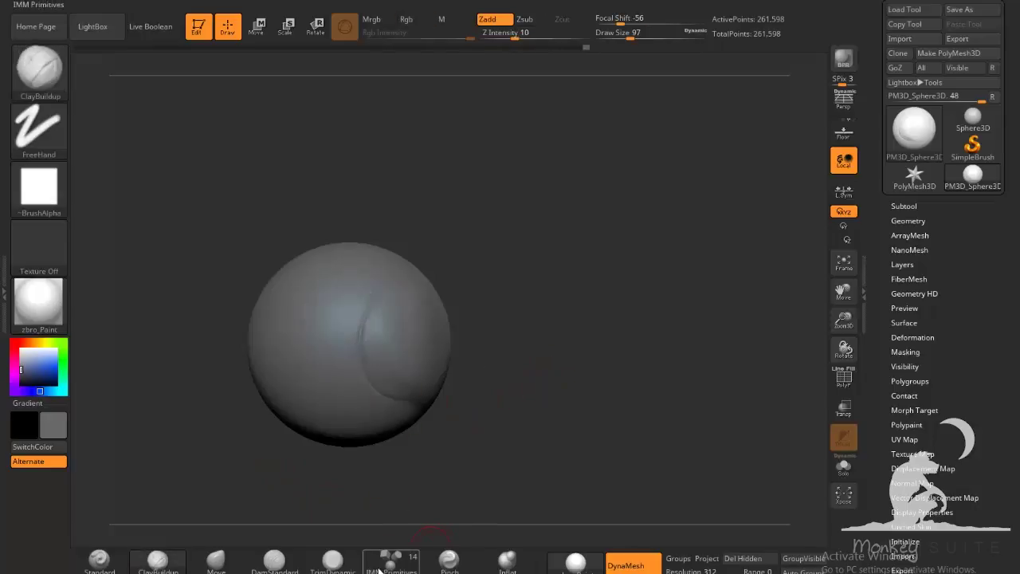
Flatten the sphere's surface beside the raised form with TrimDynamic at Draw Size 172
{"action": "left_click", "coordinate": [335, 565]}
{"action": "left_click_drag", "start_coordinate": [521, 390], "coordinate": [561, 386]}
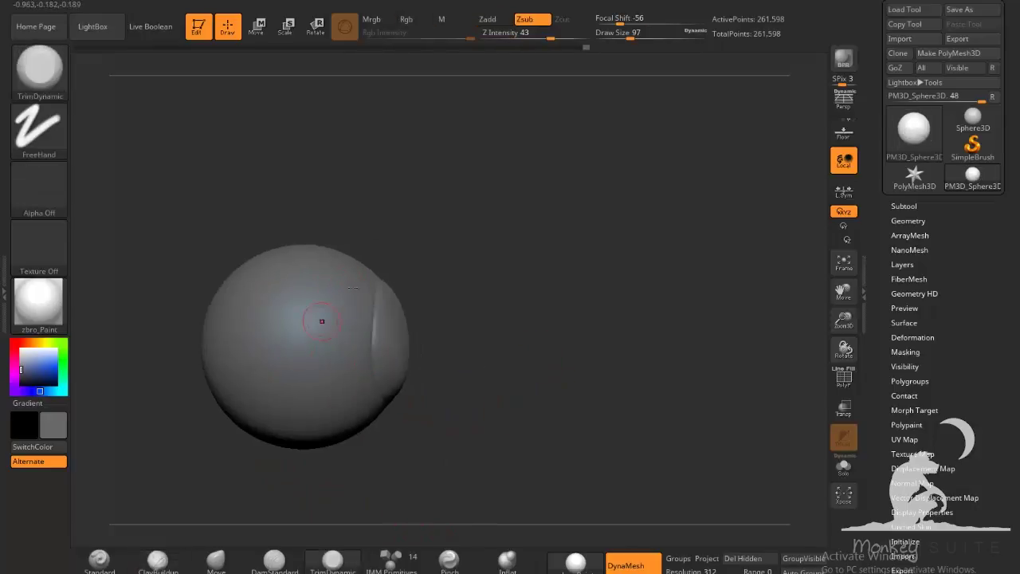
{"action": "left_click_drag", "start_coordinate": [301, 362], "coordinate": [326, 384]}
{"action": "left_click_drag", "start_coordinate": [628, 36], "coordinate": [641, 36]}
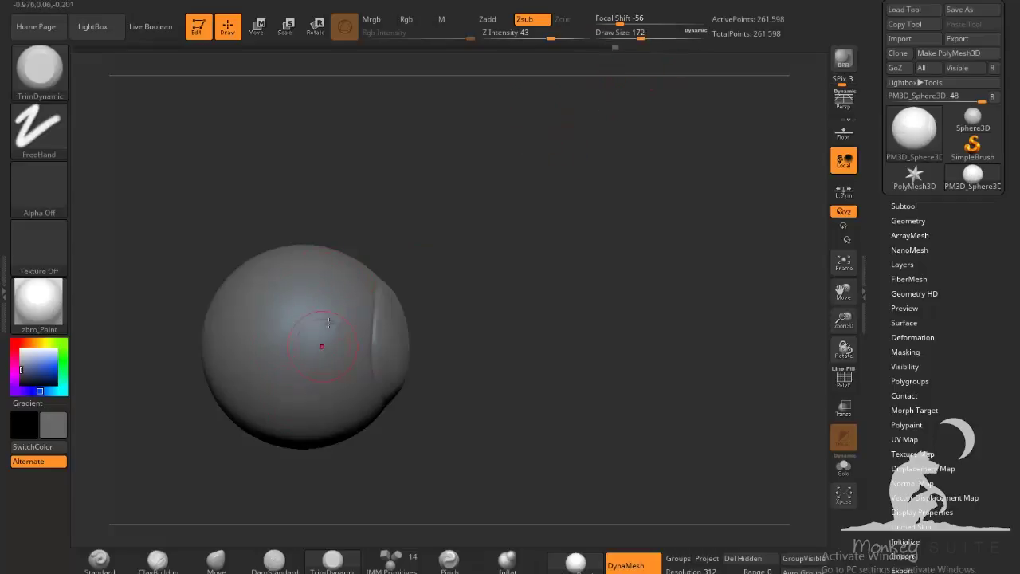
{"action": "mouse_move", "coordinate": [349, 283]}
{"action": "left_mouse_down"}
{"action": "mouse_move", "coordinate": [315, 435]}
{"action": "mouse_move", "coordinate": [307, 440]}
{"action": "mouse_move", "coordinate": [320, 358]}
{"action": "mouse_move", "coordinate": [299, 441]}
{"action": "mouse_move", "coordinate": [324, 296]}
{"action": "mouse_move", "coordinate": [306, 435]}
{"action": "left_mouse_up"}
{"action": "mouse_move", "coordinate": [320, 264]}
{"action": "left_mouse_down"}
{"action": "mouse_move", "coordinate": [325, 443]}
{"action": "mouse_move", "coordinate": [317, 433]}
{"action": "mouse_move", "coordinate": [309, 440]}
{"action": "left_mouse_up"}
{"action": "left_click_drag", "start_coordinate": [354, 410], "coordinate": [263, 343]}
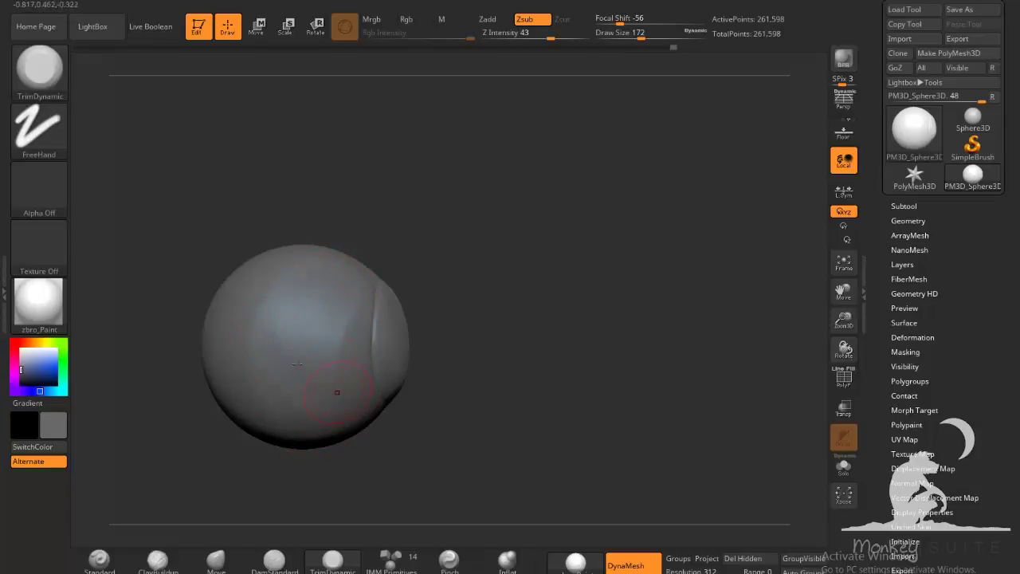
{"action": "mouse_move", "coordinate": [324, 363]}
{"action": "left_mouse_down"}
{"action": "mouse_move", "coordinate": [265, 313]}
{"action": "mouse_move", "coordinate": [312, 339]}
{"action": "left_mouse_up"}
{"action": "mouse_move", "coordinate": [558, 344]}
{"action": "left_mouse_down"}
{"action": "mouse_move", "coordinate": [571, 342]}
{"action": "mouse_move", "coordinate": [494, 382]}
{"action": "mouse_move", "coordinate": [626, 353]}
{"action": "mouse_move", "coordinate": [609, 352]}
{"action": "left_mouse_up"}
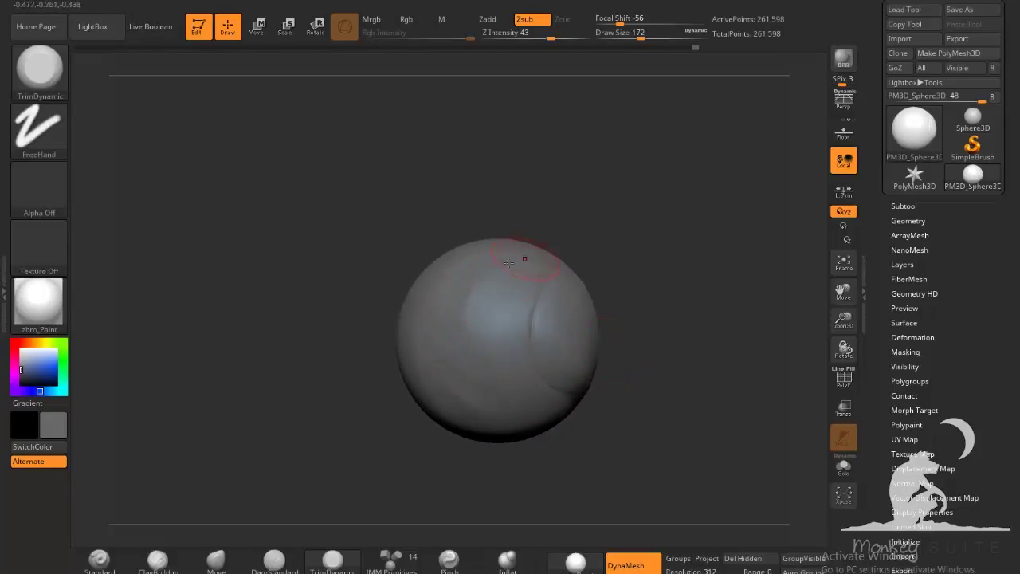
{"action": "mouse_move", "coordinate": [460, 331]}
{"action": "left_mouse_down"}
{"action": "mouse_move", "coordinate": [459, 379]}
{"action": "mouse_move", "coordinate": [478, 432]}
{"action": "left_mouse_up"}
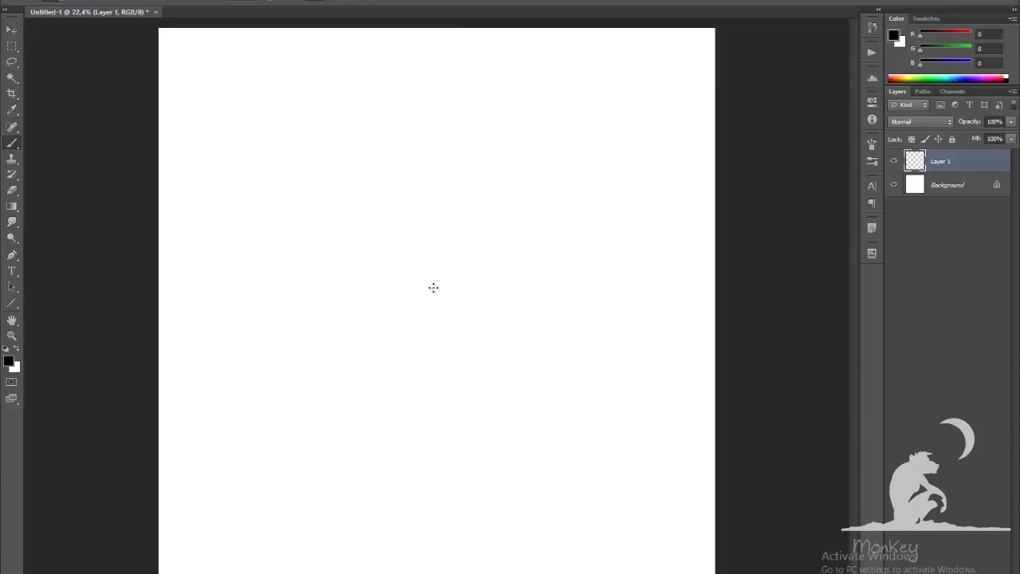
Switch to Photoshop, sketch a faint circle arc on Layer 1, and choose a hard round brush preset with 1% spacing
{"action": "left_click_drag", "start_coordinate": [461, 157], "coordinate": [507, 259]}
{"action": "key", "text": "F5"}
{"action": "left_click", "coordinate": [686, 148]}
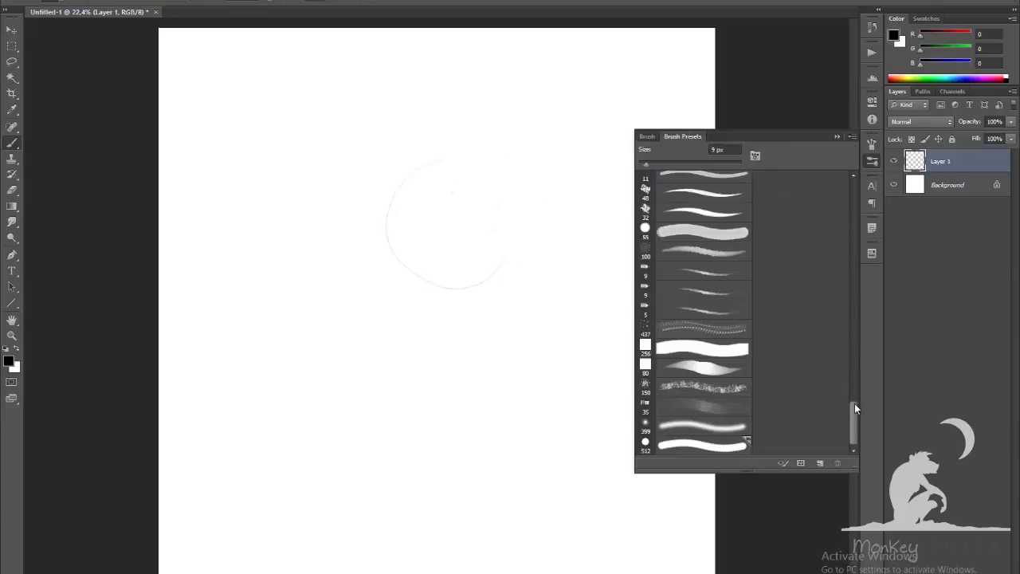
{"action": "left_click_drag", "start_coordinate": [855, 405], "coordinate": [863, 177]}
{"action": "left_click", "coordinate": [693, 201]}
{"action": "left_click", "coordinate": [647, 137]}
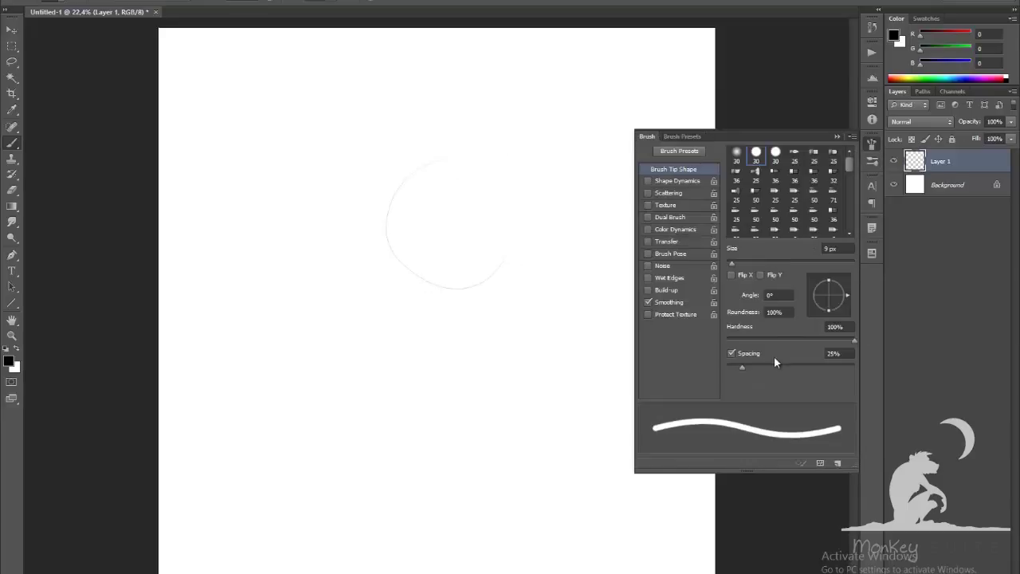
{"action": "left_click_drag", "start_coordinate": [742, 367], "coordinate": [721, 368]}
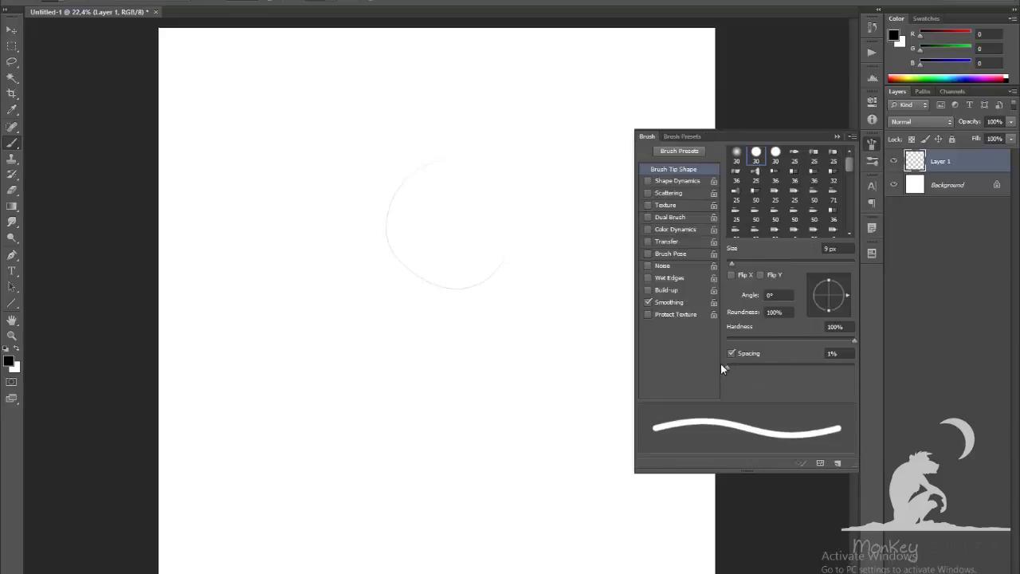
Enable Shape Dynamics with Pen Pressure size control and Transfer for the brush, keeping Scattering off
{"action": "left_click", "coordinate": [664, 195]}
{"action": "left_click", "coordinate": [649, 192]}
{"action": "left_click", "coordinate": [661, 183]}
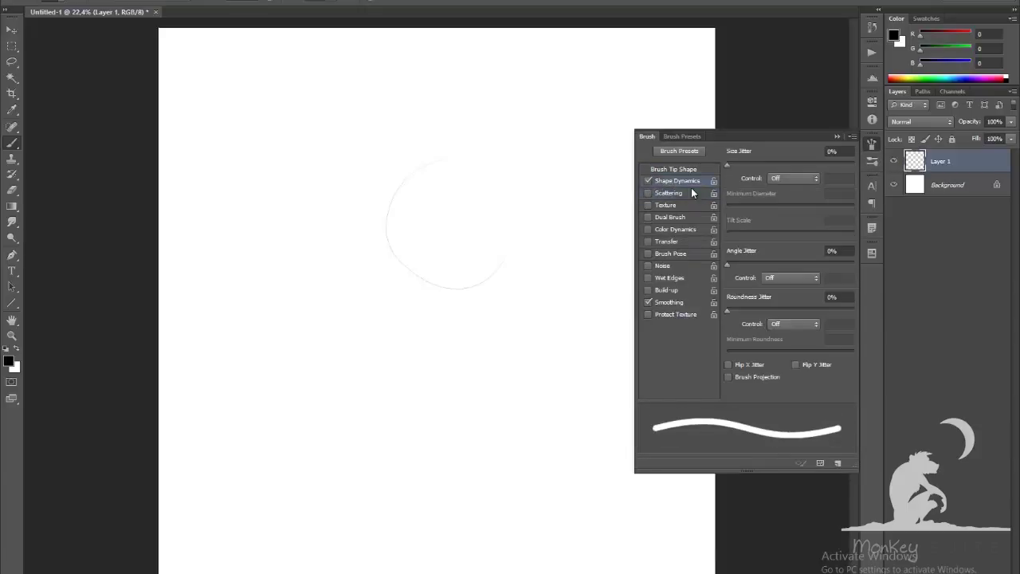
{"action": "left_click", "coordinate": [793, 178]}
{"action": "left_click", "coordinate": [782, 201]}
{"action": "left_click", "coordinate": [667, 242]}
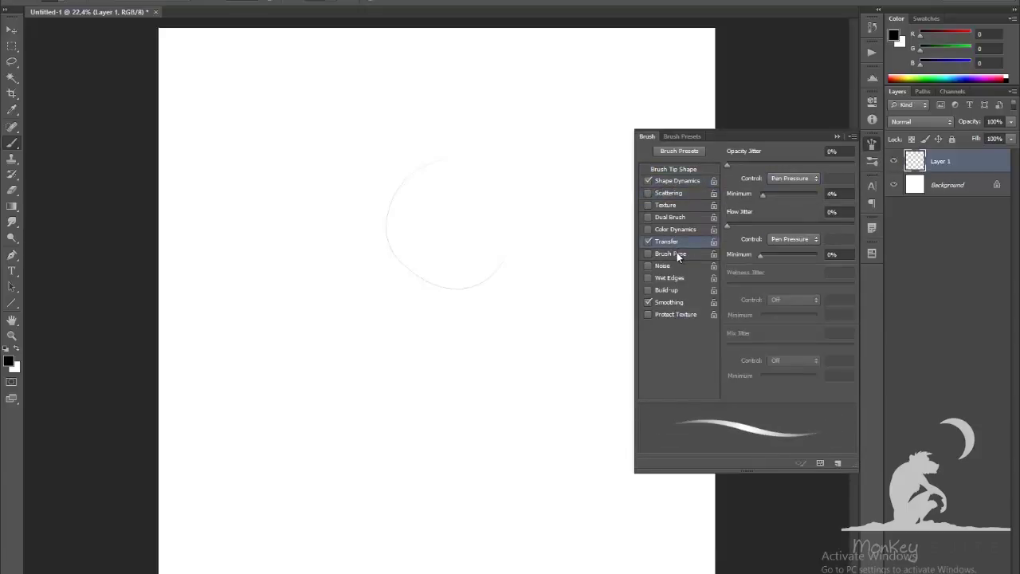
{"action": "left_click", "coordinate": [596, 276]}
Sketch a rough head circle with a narrow oval inside its left edge, and reinforce the circle's right and upper contour
{"action": "mouse_move", "coordinate": [448, 158]}
{"action": "left_mouse_down"}
{"action": "mouse_move", "coordinate": [525, 227]}
{"action": "mouse_move", "coordinate": [508, 232]}
{"action": "mouse_move", "coordinate": [474, 276]}
{"action": "mouse_move", "coordinate": [499, 177]}
{"action": "mouse_move", "coordinate": [457, 282]}
{"action": "mouse_move", "coordinate": [475, 165]}
{"action": "mouse_move", "coordinate": [496, 205]}
{"action": "mouse_move", "coordinate": [497, 262]}
{"action": "mouse_move", "coordinate": [464, 296]}
{"action": "mouse_move", "coordinate": [512, 238]}
{"action": "mouse_move", "coordinate": [457, 289]}
{"action": "left_mouse_up"}
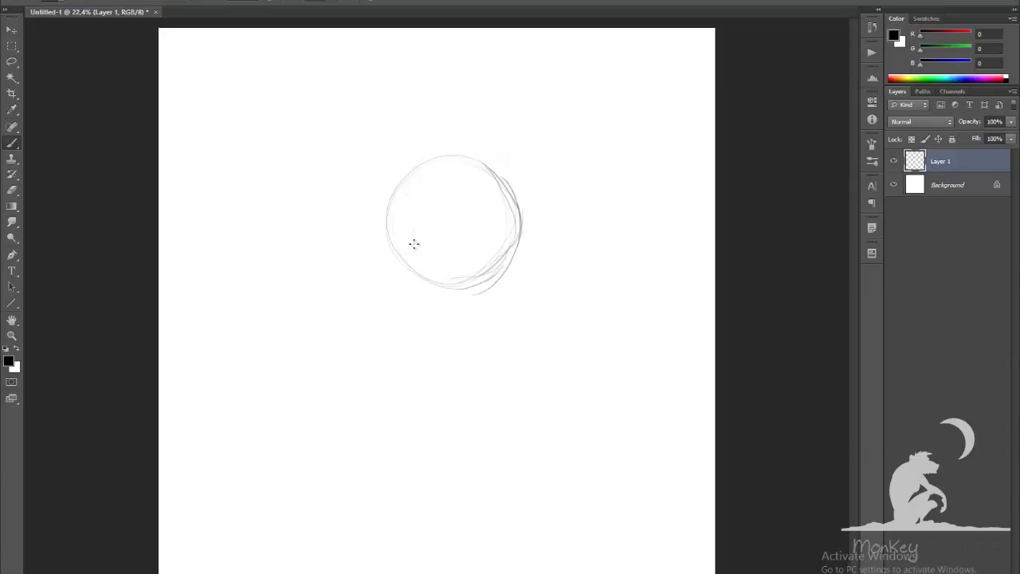
{"action": "mouse_move", "coordinate": [403, 191]}
{"action": "left_mouse_down"}
{"action": "mouse_move", "coordinate": [404, 254]}
{"action": "mouse_move", "coordinate": [393, 245]}
{"action": "mouse_move", "coordinate": [409, 255]}
{"action": "left_mouse_up"}
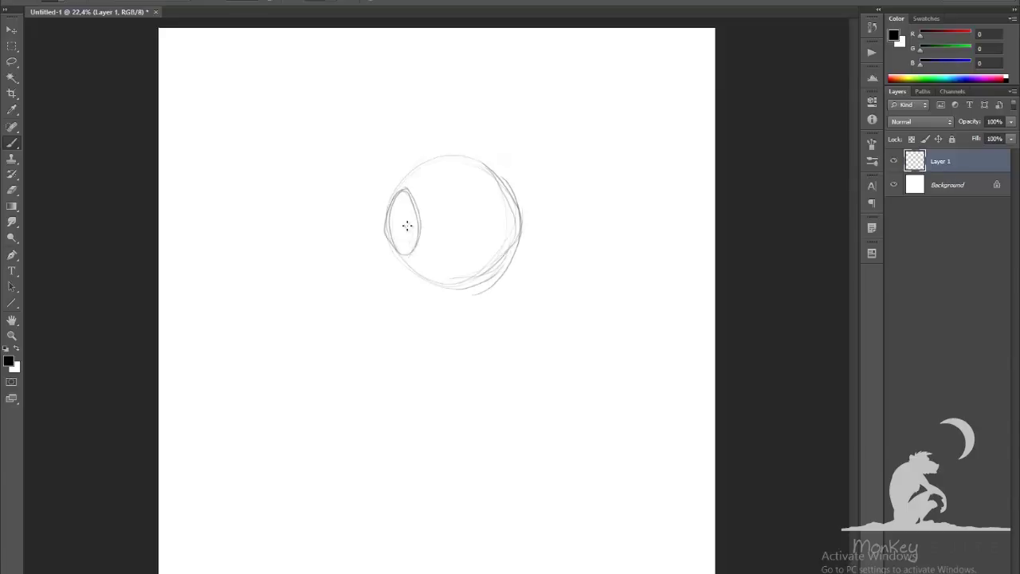
{"action": "left_click_drag", "start_coordinate": [505, 183], "coordinate": [503, 263]}
{"action": "left_click_drag", "start_coordinate": [508, 201], "coordinate": [502, 270]}
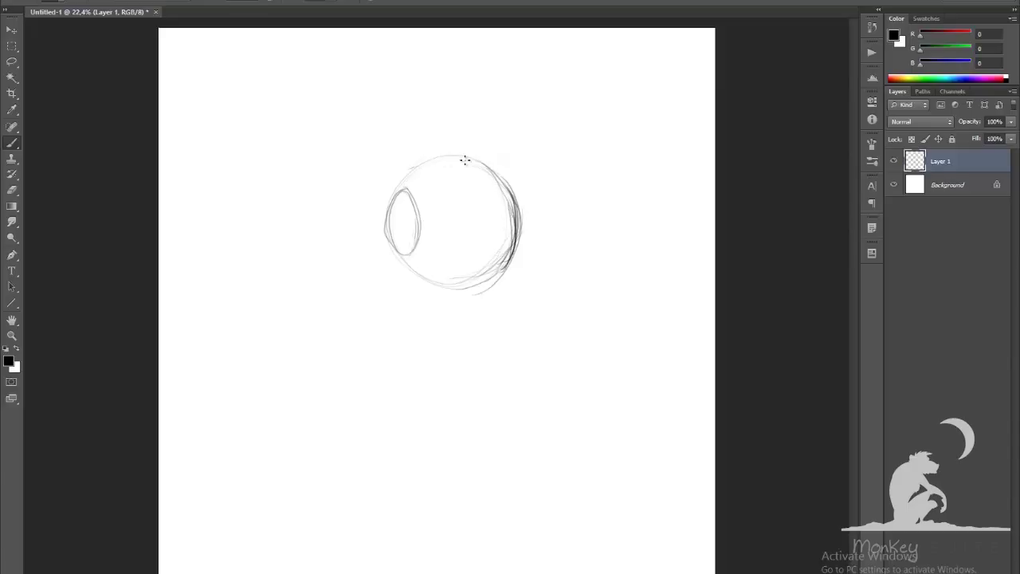
{"action": "mouse_move", "coordinate": [415, 168]}
{"action": "left_mouse_down"}
{"action": "mouse_move", "coordinate": [509, 182]}
{"action": "mouse_move", "coordinate": [438, 165]}
{"action": "mouse_move", "coordinate": [407, 175]}
{"action": "left_mouse_up"}
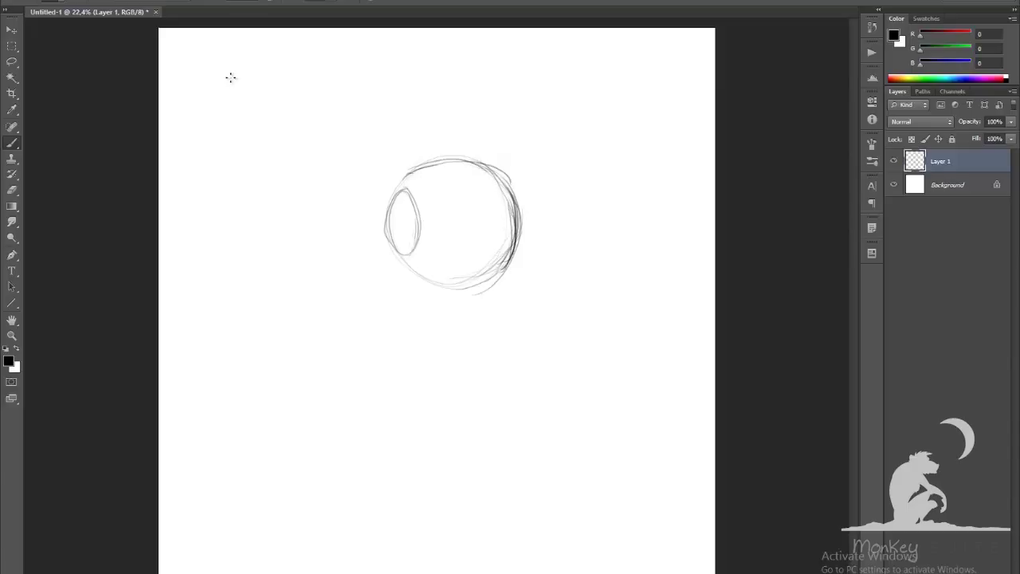
Sketch a small simplified head in the canvas's upper-left corner with a rounded back, a flat top and a wedge-shaped face
{"action": "mouse_move", "coordinate": [211, 66]}
{"action": "left_mouse_down"}
{"action": "mouse_move", "coordinate": [285, 61]}
{"action": "mouse_move", "coordinate": [251, 156]}
{"action": "left_mouse_up"}
{"action": "mouse_move", "coordinate": [213, 66]}
{"action": "left_mouse_down"}
{"action": "mouse_move", "coordinate": [200, 108]}
{"action": "mouse_move", "coordinate": [223, 121]}
{"action": "left_mouse_up"}
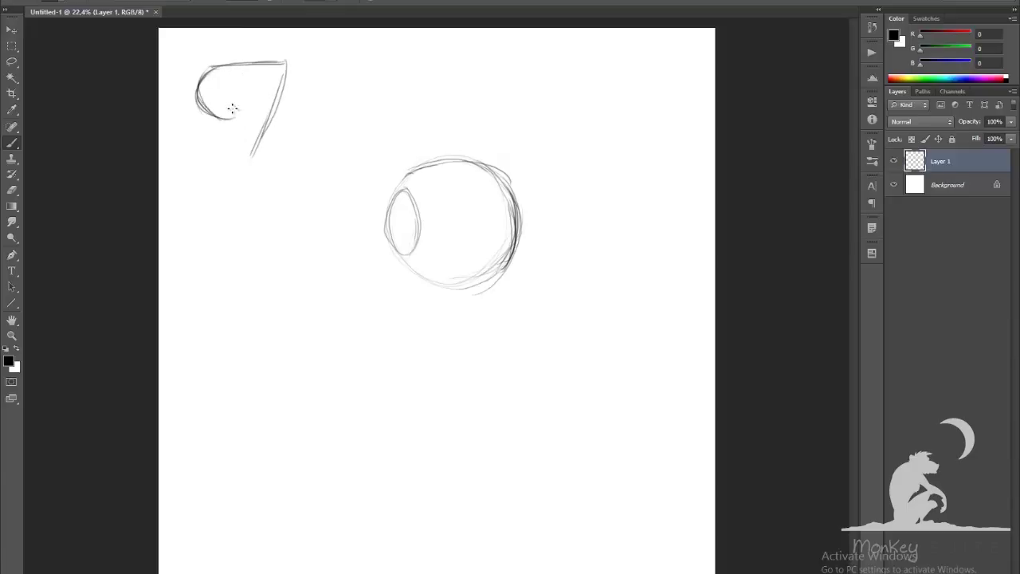
{"action": "left_click_drag", "start_coordinate": [229, 67], "coordinate": [259, 151]}
{"action": "left_click_drag", "start_coordinate": [235, 118], "coordinate": [257, 149]}
{"action": "left_click_drag", "start_coordinate": [285, 73], "coordinate": [256, 152]}
{"action": "left_click_drag", "start_coordinate": [231, 75], "coordinate": [253, 149]}
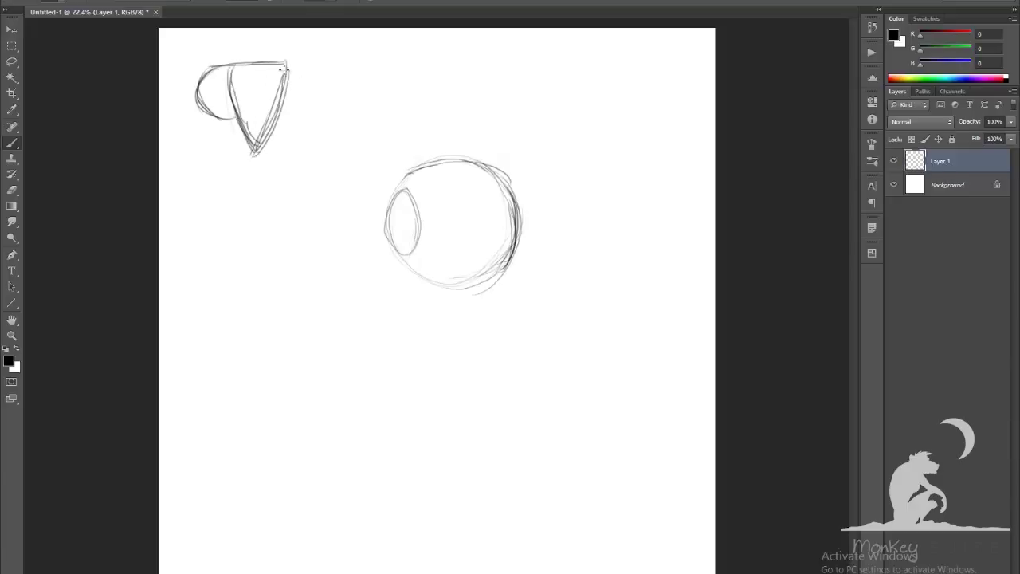
{"action": "mouse_move", "coordinate": [229, 64]}
{"action": "left_mouse_down"}
{"action": "mouse_move", "coordinate": [302, 64]}
{"action": "mouse_move", "coordinate": [285, 62]}
{"action": "left_mouse_up"}
{"action": "mouse_move", "coordinate": [284, 63]}
{"action": "left_mouse_down"}
{"action": "mouse_move", "coordinate": [241, 61]}
{"action": "mouse_move", "coordinate": [264, 158]}
{"action": "mouse_move", "coordinate": [288, 69]}
{"action": "mouse_move", "coordinate": [261, 154]}
{"action": "left_mouse_up"}
{"action": "left_click_drag", "start_coordinate": [236, 113], "coordinate": [258, 150]}
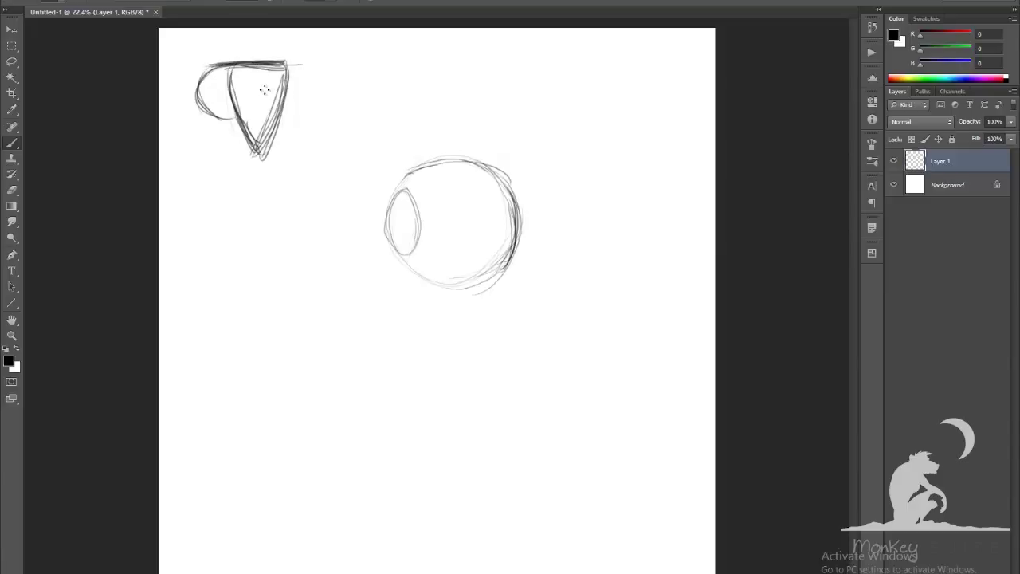
Add a vertical centre line and a horizontal cross line to the small head's face, and draw two neck lines below it
{"action": "left_click_drag", "start_coordinate": [266, 69], "coordinate": [256, 156]}
{"action": "left_click_drag", "start_coordinate": [267, 62], "coordinate": [257, 156]}
{"action": "left_click_drag", "start_coordinate": [280, 104], "coordinate": [243, 103]}
{"action": "left_click_drag", "start_coordinate": [243, 103], "coordinate": [271, 102]}
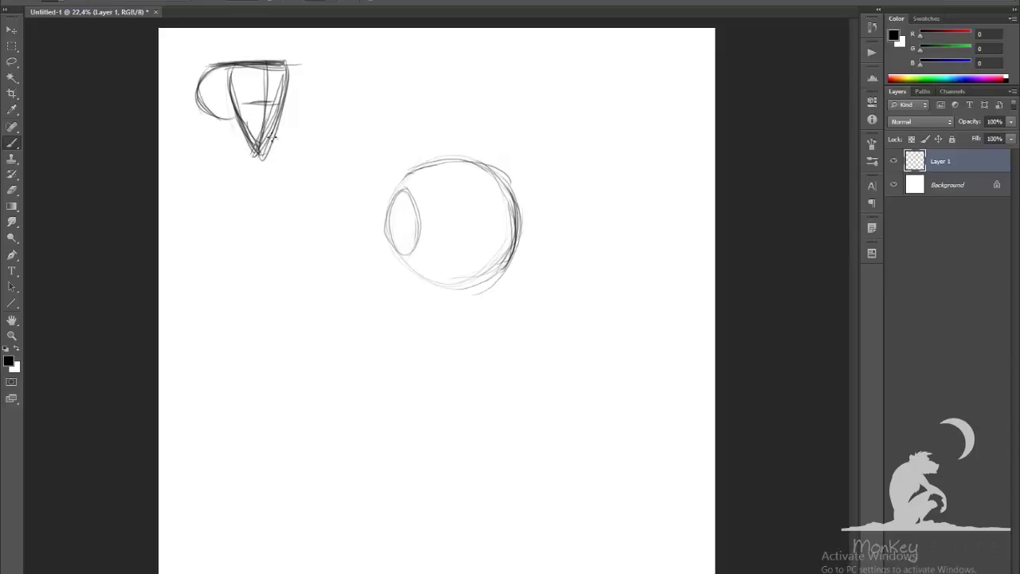
{"action": "mouse_move", "coordinate": [225, 67]}
{"action": "left_mouse_down"}
{"action": "mouse_move", "coordinate": [202, 108]}
{"action": "mouse_move", "coordinate": [223, 119]}
{"action": "mouse_move", "coordinate": [219, 195]}
{"action": "left_mouse_up"}
{"action": "mouse_move", "coordinate": [221, 137]}
{"action": "left_mouse_down"}
{"action": "mouse_move", "coordinate": [219, 196]}
{"action": "mouse_move", "coordinate": [250, 192]}
{"action": "mouse_move", "coordinate": [221, 121]}
{"action": "left_mouse_up"}
{"action": "left_click_drag", "start_coordinate": [221, 120], "coordinate": [220, 178]}
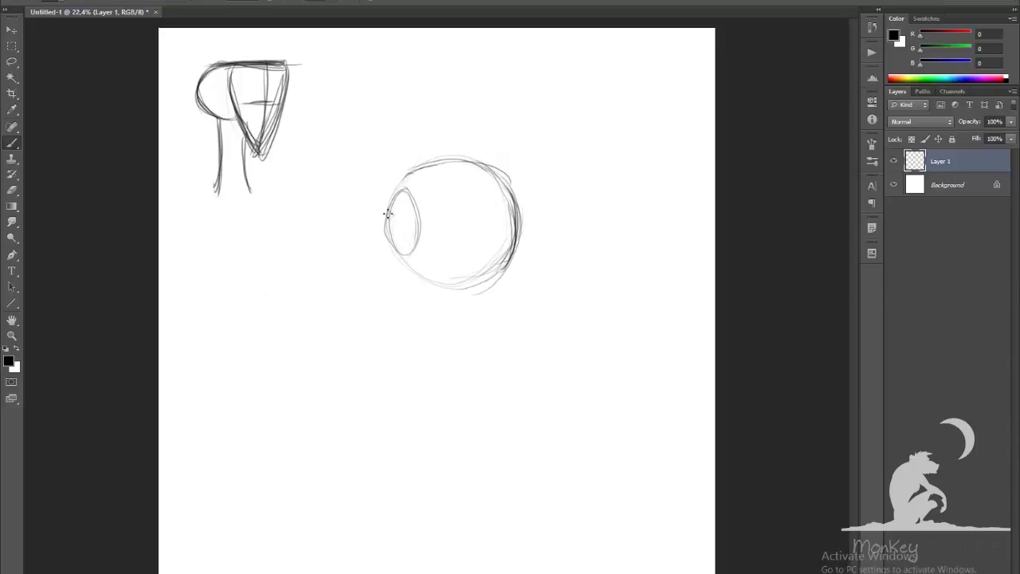
Darken the big circle's side oval, right edge and upper contour with repeated strokes
{"action": "mouse_move", "coordinate": [388, 214]}
{"action": "left_mouse_down"}
{"action": "mouse_move", "coordinate": [420, 231]}
{"action": "mouse_move", "coordinate": [405, 259]}
{"action": "mouse_move", "coordinate": [417, 208]}
{"action": "left_mouse_up"}
{"action": "left_click_drag", "start_coordinate": [510, 190], "coordinate": [503, 262]}
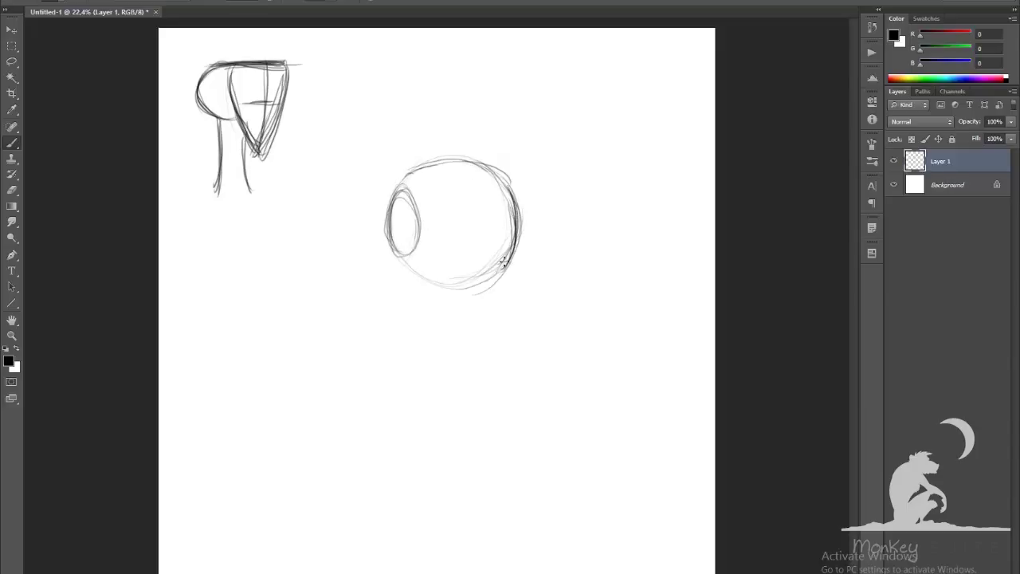
{"action": "left_click_drag", "start_coordinate": [408, 172], "coordinate": [475, 164]}
{"action": "left_click_drag", "start_coordinate": [424, 160], "coordinate": [496, 173]}
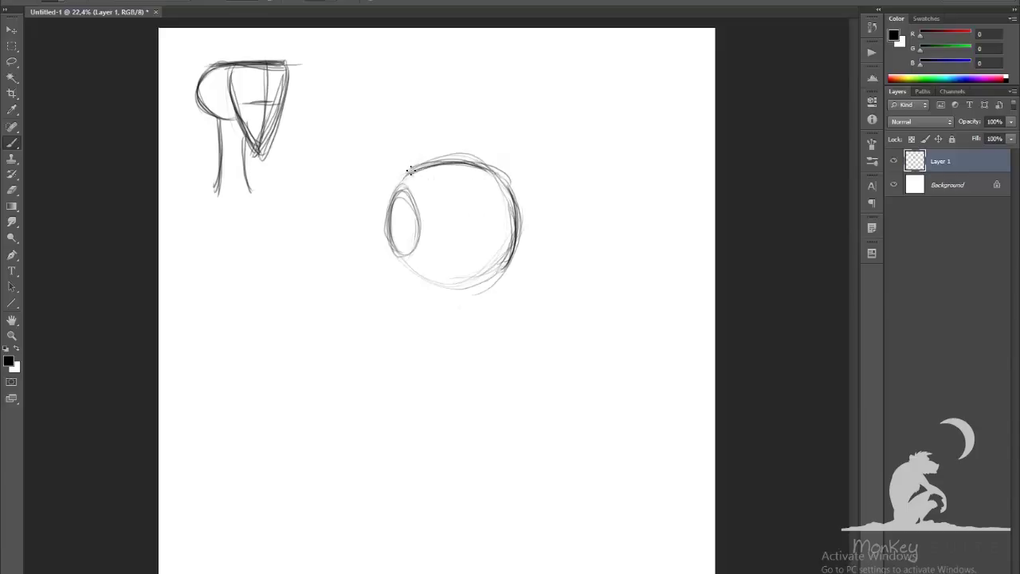
{"action": "mouse_move", "coordinate": [410, 171]}
{"action": "left_mouse_down"}
{"action": "mouse_move", "coordinate": [496, 174]}
{"action": "mouse_move", "coordinate": [469, 163]}
{"action": "mouse_move", "coordinate": [494, 172]}
{"action": "left_mouse_up"}
{"action": "left_click_drag", "start_coordinate": [416, 171], "coordinate": [495, 172]}
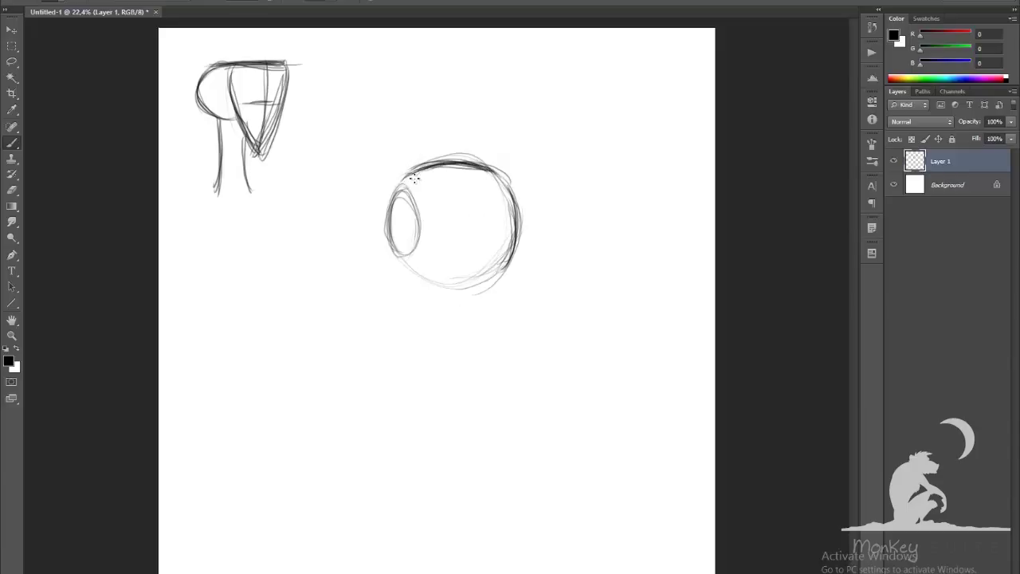
{"action": "mouse_move", "coordinate": [389, 226]}
{"action": "left_mouse_down"}
{"action": "mouse_move", "coordinate": [405, 188]}
{"action": "mouse_move", "coordinate": [417, 239]}
{"action": "mouse_move", "coordinate": [410, 254]}
{"action": "left_mouse_up"}
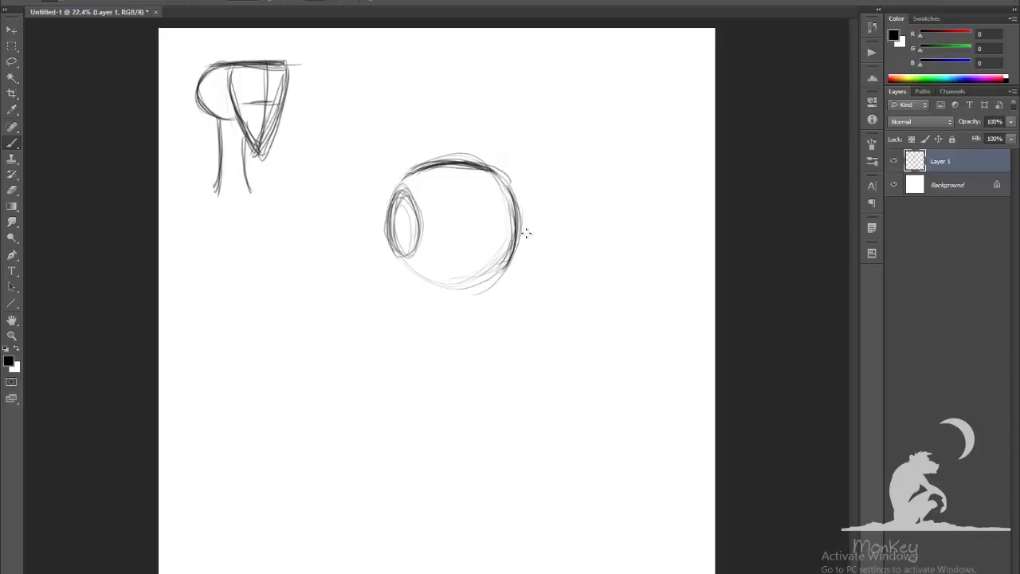
{"action": "left_click_drag", "start_coordinate": [509, 189], "coordinate": [517, 234]}
Draw two curved neck lines down from the big head circle and lightly rework the circle's lower contour
{"action": "left_click_drag", "start_coordinate": [395, 246], "coordinate": [407, 373]}
{"action": "left_click_drag", "start_coordinate": [398, 259], "coordinate": [409, 368]}
{"action": "mouse_move", "coordinate": [459, 289]}
{"action": "left_mouse_down"}
{"action": "mouse_move", "coordinate": [455, 355]}
{"action": "mouse_move", "coordinate": [468, 377]}
{"action": "left_mouse_up"}
{"action": "left_click_drag", "start_coordinate": [464, 267], "coordinate": [453, 314]}
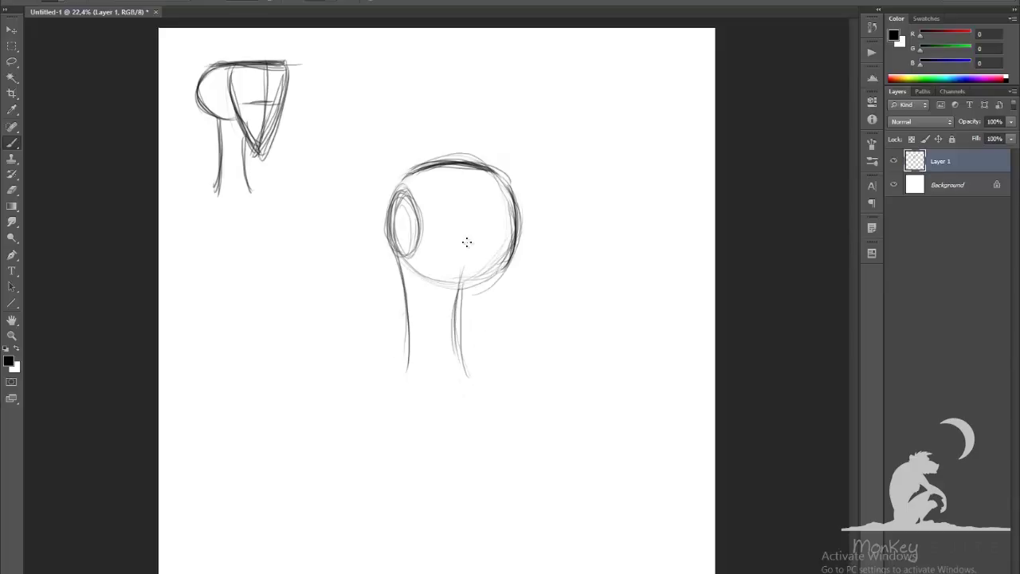
{"action": "mouse_move", "coordinate": [400, 230]}
{"action": "left_mouse_down"}
{"action": "mouse_move", "coordinate": [470, 232]}
{"action": "mouse_move", "coordinate": [463, 297]}
{"action": "left_mouse_up"}
{"action": "left_click_drag", "start_coordinate": [504, 252], "coordinate": [479, 273]}
{"action": "mouse_move", "coordinate": [396, 255]}
{"action": "left_mouse_down"}
{"action": "mouse_move", "coordinate": [409, 368]}
{"action": "mouse_move", "coordinate": [401, 374]}
{"action": "left_mouse_up"}
{"action": "left_click_drag", "start_coordinate": [459, 285], "coordinate": [472, 387]}
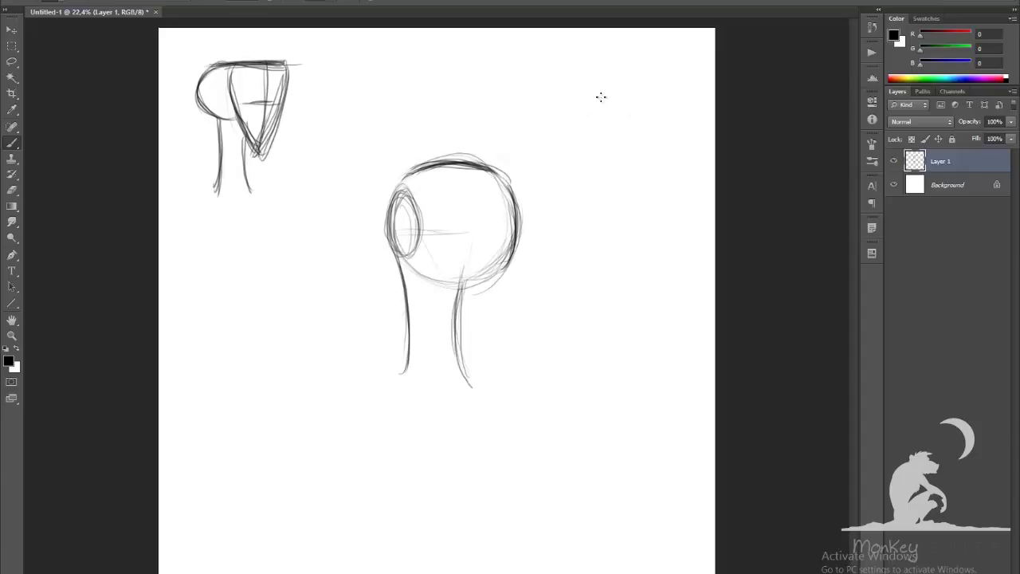
Sketch a circle in the canvas's upper-right area, mark and hatch its lower-right quarter, and shade the other three quarters grey
{"action": "mouse_move", "coordinate": [592, 164]}
{"action": "left_mouse_down"}
{"action": "mouse_move", "coordinate": [654, 157]}
{"action": "mouse_move", "coordinate": [622, 126]}
{"action": "mouse_move", "coordinate": [618, 175]}
{"action": "left_mouse_up"}
{"action": "left_click_drag", "start_coordinate": [633, 130], "coordinate": [644, 145]}
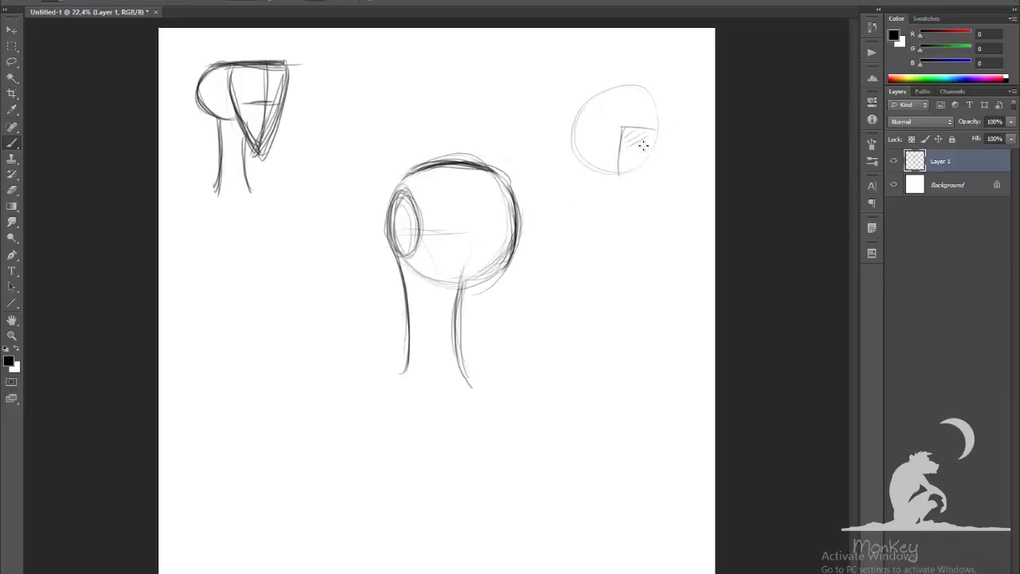
{"action": "mouse_move", "coordinate": [647, 92]}
{"action": "left_mouse_down"}
{"action": "mouse_move", "coordinate": [593, 100]}
{"action": "mouse_move", "coordinate": [573, 149]}
{"action": "left_mouse_up"}
{"action": "mouse_move", "coordinate": [585, 104]}
{"action": "left_mouse_down"}
{"action": "mouse_move", "coordinate": [600, 171]}
{"action": "mouse_move", "coordinate": [618, 176]}
{"action": "mouse_move", "coordinate": [623, 120]}
{"action": "mouse_move", "coordinate": [657, 128]}
{"action": "mouse_move", "coordinate": [646, 84]}
{"action": "mouse_move", "coordinate": [614, 84]}
{"action": "left_mouse_up"}
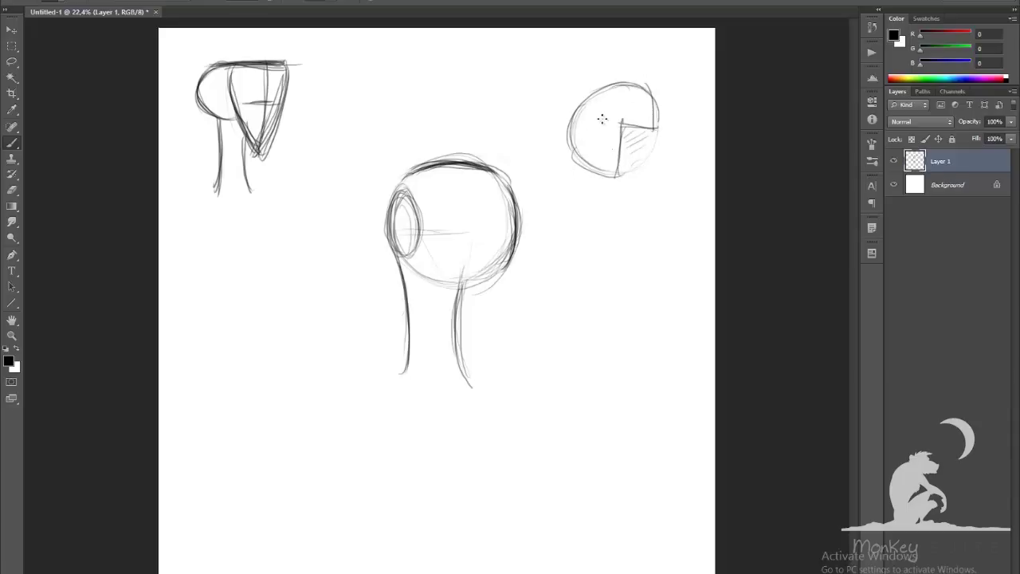
{"action": "mouse_move", "coordinate": [635, 116]}
{"action": "left_mouse_down"}
{"action": "mouse_move", "coordinate": [646, 124]}
{"action": "mouse_move", "coordinate": [610, 100]}
{"action": "mouse_move", "coordinate": [569, 137]}
{"action": "mouse_move", "coordinate": [610, 169]}
{"action": "mouse_move", "coordinate": [628, 165]}
{"action": "left_mouse_up"}
{"action": "key", "text": "bracketleft"}
{"action": "key", "text": "bracketleft"}
{"action": "key", "text": "bracketleft"}
{"action": "key", "text": "bracketleft"}
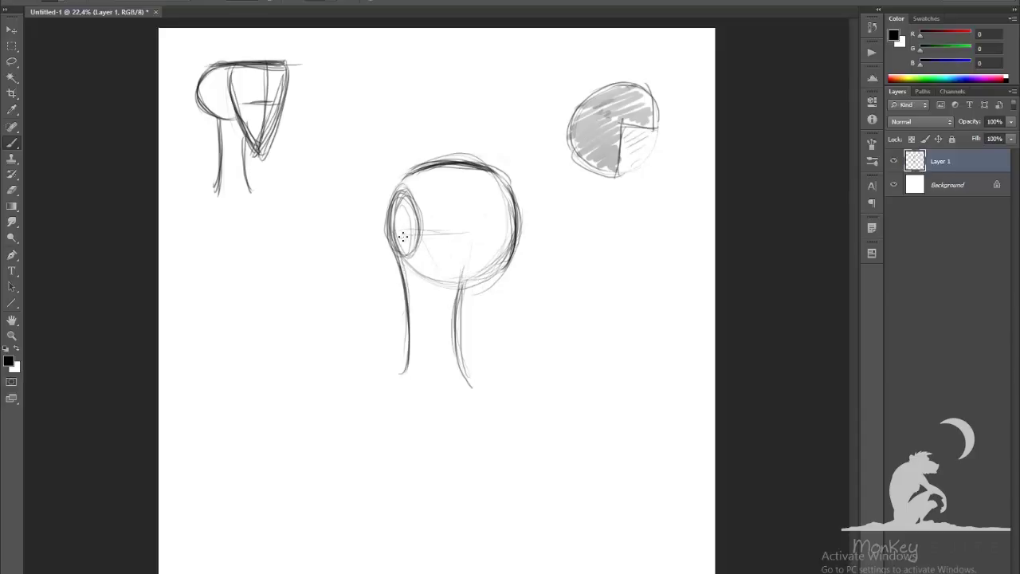
Mark a matching lower quarter inside the big head's side oval and darken the quartered circle's vertical dividing line
{"action": "left_click_drag", "start_coordinate": [405, 229], "coordinate": [409, 264]}
{"action": "left_click_drag", "start_coordinate": [619, 167], "coordinate": [618, 175]}
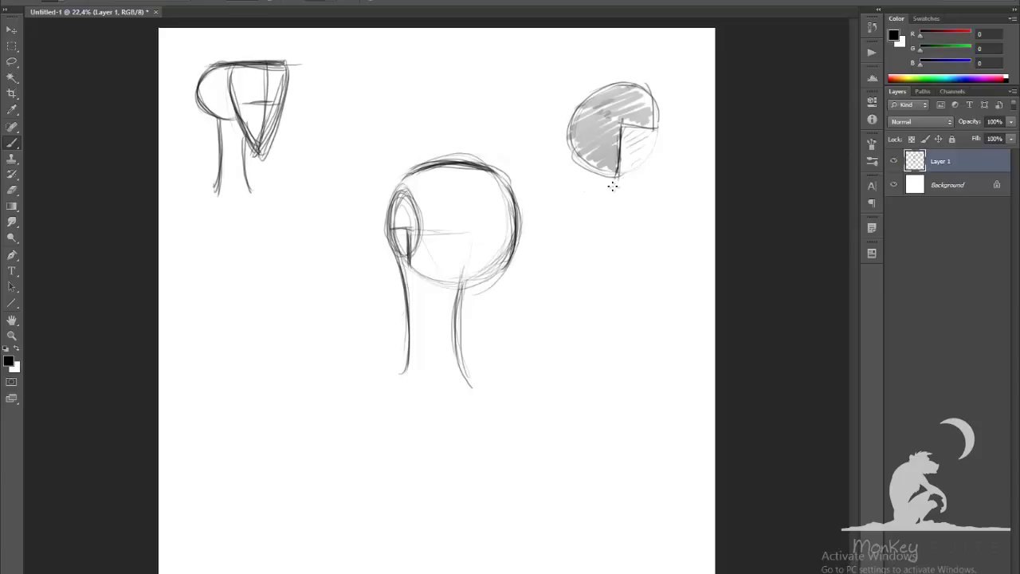
Darken the big head's side oval, draw a small circle at the quartered circle's centre and add a jaw wedge beneath its shaded part
{"action": "mouse_move", "coordinate": [406, 187]}
{"action": "left_mouse_down"}
{"action": "mouse_move", "coordinate": [409, 260]}
{"action": "mouse_move", "coordinate": [404, 253]}
{"action": "left_mouse_up"}
{"action": "mouse_move", "coordinate": [636, 132]}
{"action": "left_mouse_down"}
{"action": "mouse_move", "coordinate": [606, 139]}
{"action": "mouse_move", "coordinate": [626, 104]}
{"action": "mouse_move", "coordinate": [632, 144]}
{"action": "mouse_move", "coordinate": [606, 142]}
{"action": "mouse_move", "coordinate": [620, 124]}
{"action": "left_mouse_up"}
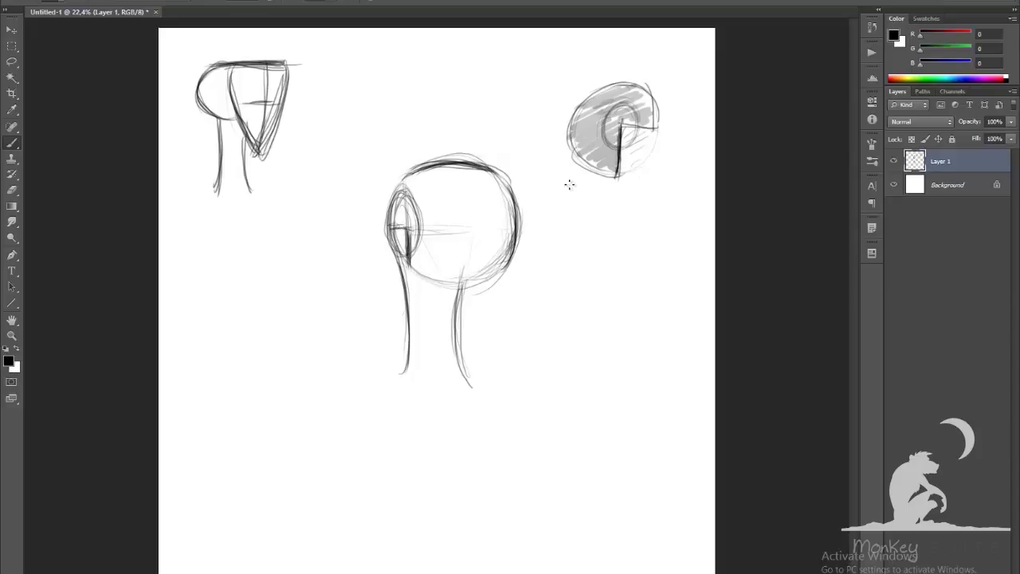
{"action": "left_click_drag", "start_coordinate": [570, 137], "coordinate": [572, 199]}
{"action": "mouse_move", "coordinate": [571, 139]}
{"action": "left_mouse_down"}
{"action": "mouse_move", "coordinate": [572, 198]}
{"action": "mouse_move", "coordinate": [616, 173]}
{"action": "left_mouse_up"}
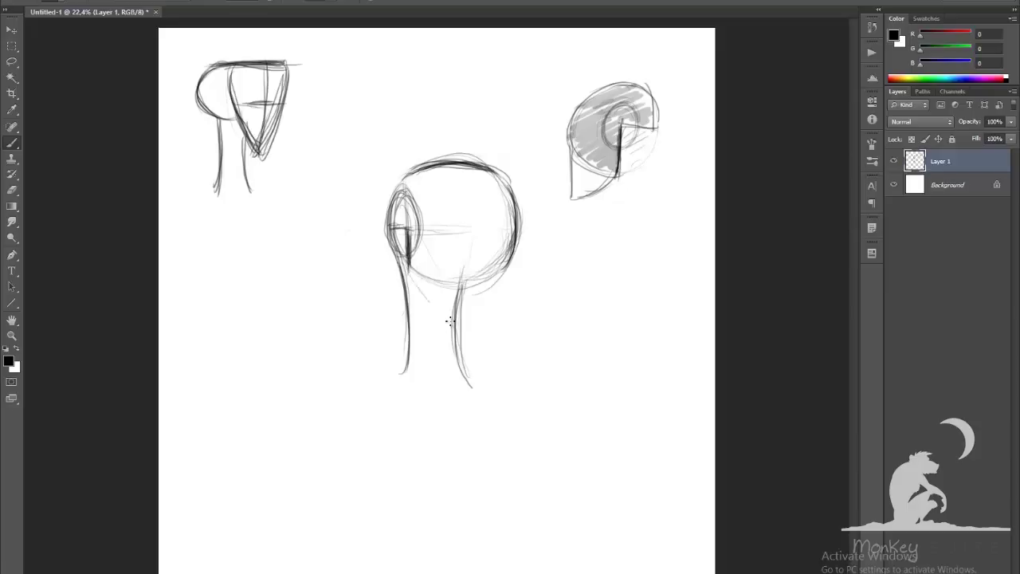
Draw the jaw and chin contour beneath the big head circle and reinforce both sides with repeated strokes
{"action": "left_click_drag", "start_coordinate": [415, 277], "coordinate": [450, 319]}
{"action": "mouse_move", "coordinate": [514, 246]}
{"action": "left_mouse_down"}
{"action": "mouse_move", "coordinate": [510, 285]}
{"action": "mouse_move", "coordinate": [484, 321]}
{"action": "left_mouse_up"}
{"action": "mouse_move", "coordinate": [508, 288]}
{"action": "left_mouse_down"}
{"action": "mouse_move", "coordinate": [468, 326]}
{"action": "mouse_move", "coordinate": [485, 320]}
{"action": "mouse_move", "coordinate": [454, 325]}
{"action": "left_mouse_up"}
{"action": "left_click_drag", "start_coordinate": [411, 275], "coordinate": [456, 324]}
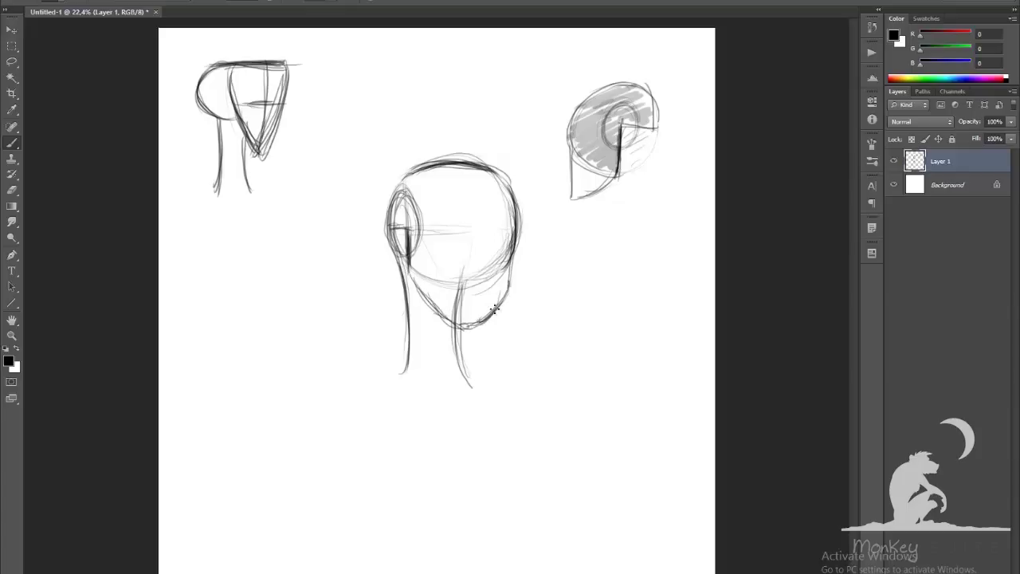
{"action": "mouse_move", "coordinate": [508, 287]}
{"action": "left_mouse_down"}
{"action": "mouse_move", "coordinate": [472, 329]}
{"action": "mouse_move", "coordinate": [493, 317]}
{"action": "left_mouse_up"}
Sketch the vertical face centre line from the forehead to the chin and rework the contour above the side oval
{"action": "left_click_drag", "start_coordinate": [479, 191], "coordinate": [480, 313]}
{"action": "left_click_drag", "start_coordinate": [476, 179], "coordinate": [482, 311]}
{"action": "left_click_drag", "start_coordinate": [481, 185], "coordinate": [483, 307]}
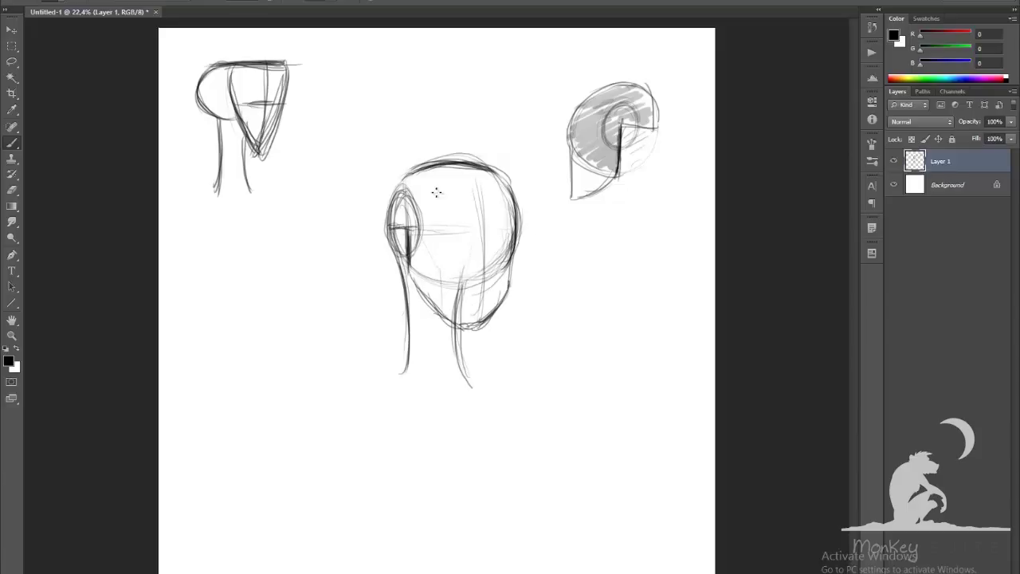
{"action": "left_click_drag", "start_coordinate": [391, 225], "coordinate": [418, 171]}
{"action": "left_click_drag", "start_coordinate": [389, 205], "coordinate": [409, 175]}
Set the foreground colour to pure red, enlarge the brush, and paint over the cranium and jaw except the side oval's lower quarter
{"action": "left_click", "coordinate": [6, 362]}
{"action": "left_click_drag", "start_coordinate": [326, 228], "coordinate": [477, 86]}
{"action": "key", "text": "Return"}
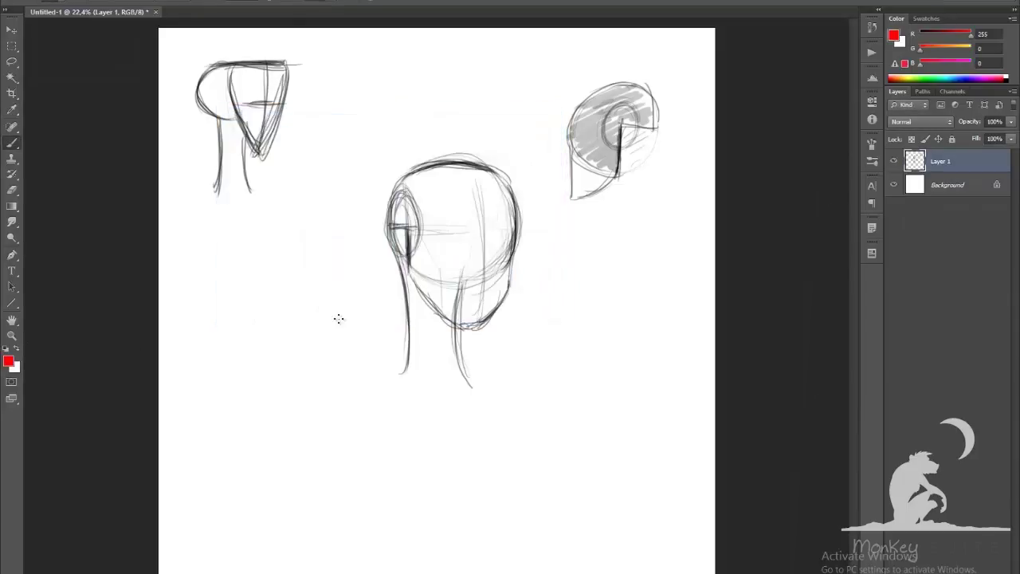
{"action": "key", "text": "bracketright"}
{"action": "key", "text": "bracketright"}
{"action": "key", "text": "bracketright"}
{"action": "key", "text": "bracketright"}
{"action": "key", "text": "bracketright"}
{"action": "key", "text": "bracketright"}
{"action": "key", "text": "bracketright"}
{"action": "key", "text": "bracketright"}
{"action": "mouse_move", "coordinate": [405, 193]}
{"action": "left_mouse_down"}
{"action": "mouse_move", "coordinate": [403, 204]}
{"action": "mouse_move", "coordinate": [446, 170]}
{"action": "mouse_move", "coordinate": [413, 209]}
{"action": "mouse_move", "coordinate": [417, 219]}
{"action": "mouse_move", "coordinate": [497, 221]}
{"action": "mouse_move", "coordinate": [458, 315]}
{"action": "mouse_move", "coordinate": [510, 257]}
{"action": "mouse_move", "coordinate": [486, 169]}
{"action": "mouse_move", "coordinate": [404, 196]}
{"action": "left_mouse_up"}
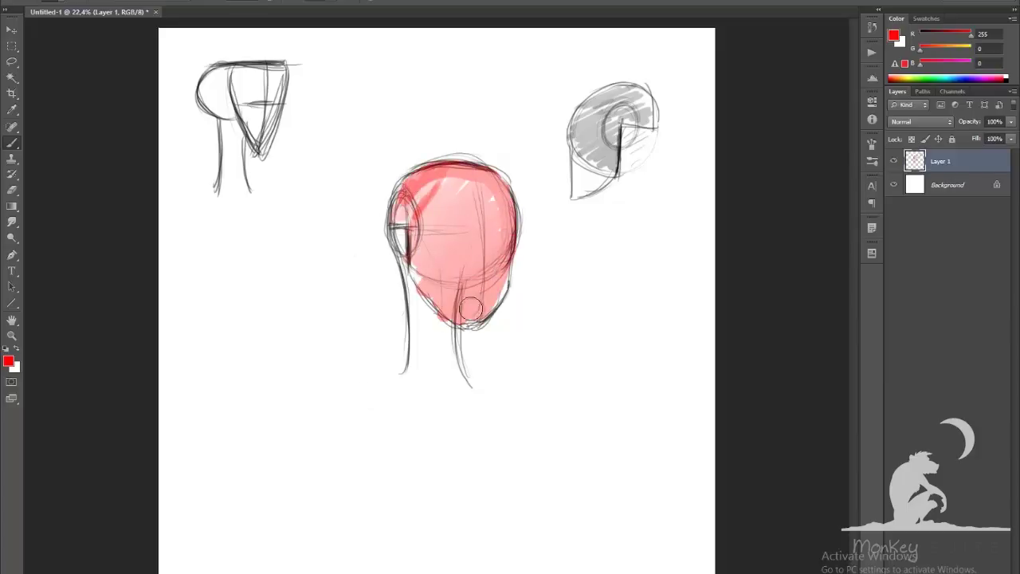
Set the foreground colour to blue 0060ff and paint the neck together with the side oval's lower quarter
{"action": "key", "text": "i"}
{"action": "left_click", "coordinate": [10, 358]}
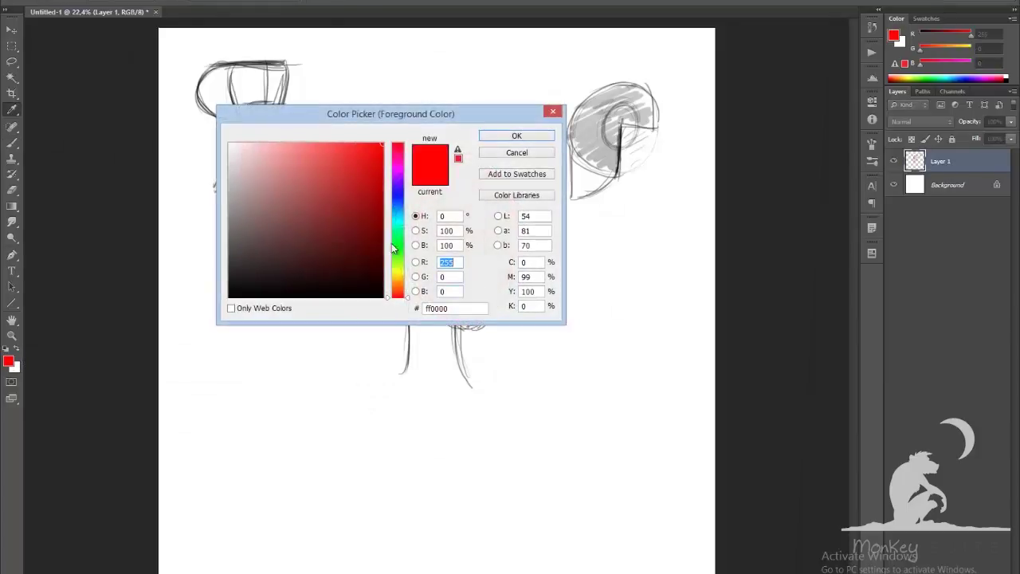
{"action": "mouse_move", "coordinate": [397, 201]}
{"action": "left_mouse_down"}
{"action": "mouse_move", "coordinate": [409, 292]}
{"action": "mouse_move", "coordinate": [435, 325]}
{"action": "mouse_move", "coordinate": [456, 387]}
{"action": "mouse_move", "coordinate": [426, 351]}
{"action": "mouse_move", "coordinate": [409, 380]}
{"action": "mouse_move", "coordinate": [459, 384]}
{"action": "mouse_move", "coordinate": [449, 352]}
{"action": "left_mouse_up"}
{"action": "key", "text": "Return"}
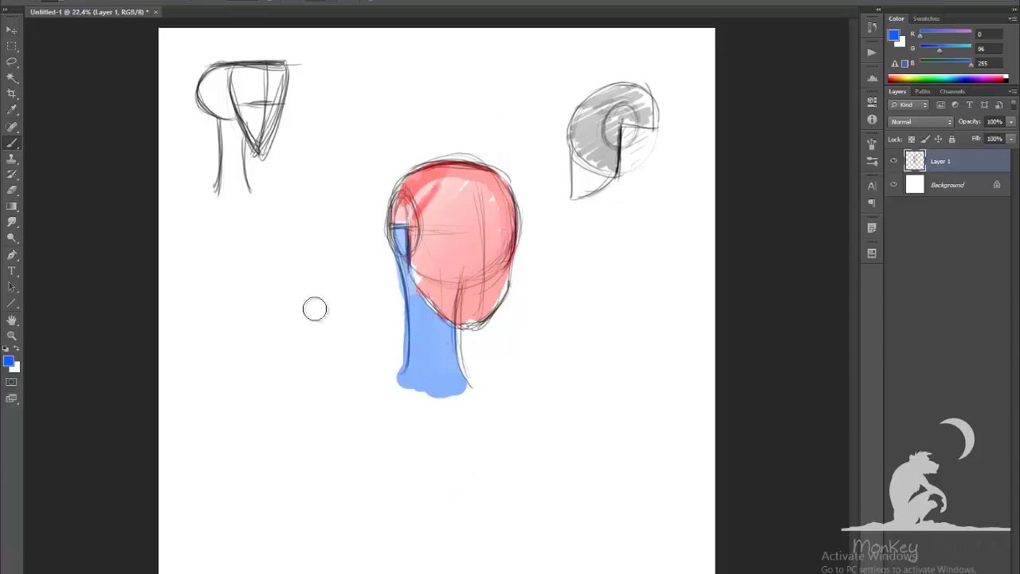
Reset the foreground colour to black and shrink the brush back to a fine line size
{"action": "left_click", "coordinate": [9, 362]}
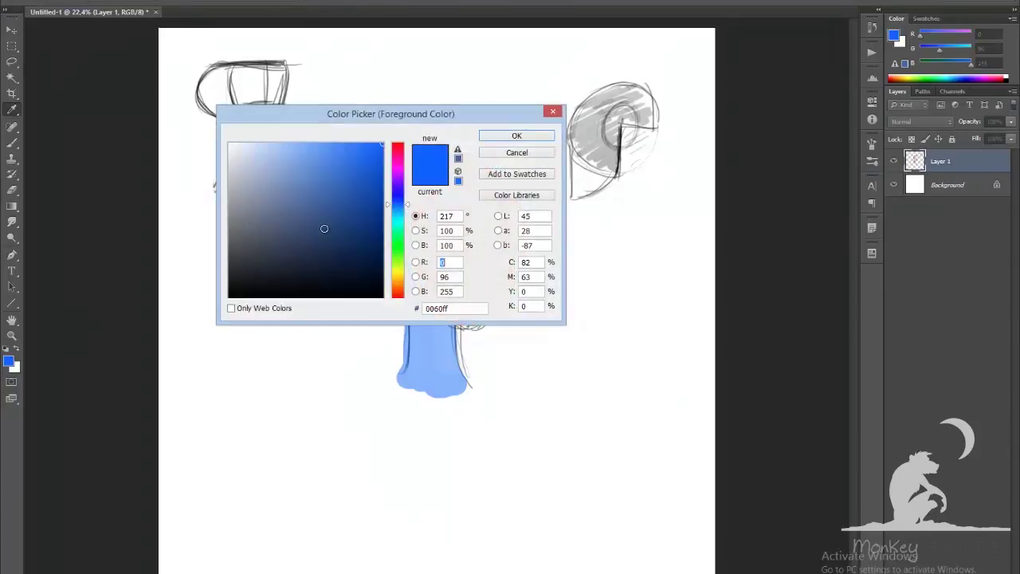
{"action": "left_click_drag", "start_coordinate": [324, 229], "coordinate": [168, 350]}
{"action": "key", "text": "Return"}
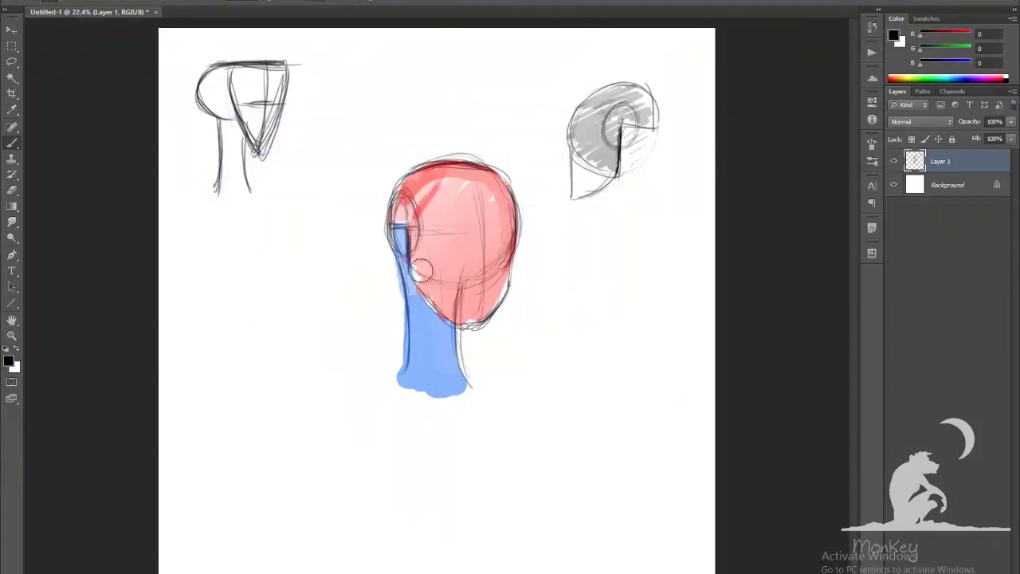
{"action": "key", "text": "bracketleft"}
{"action": "key", "text": "bracketleft"}
{"action": "key", "text": "bracketleft"}
{"action": "key", "text": "bracketleft"}
{"action": "key", "text": "bracketleft"}
{"action": "key", "text": "bracketleft"}
{"action": "key", "text": "bracketleft"}
{"action": "key", "text": "bracketleft"}
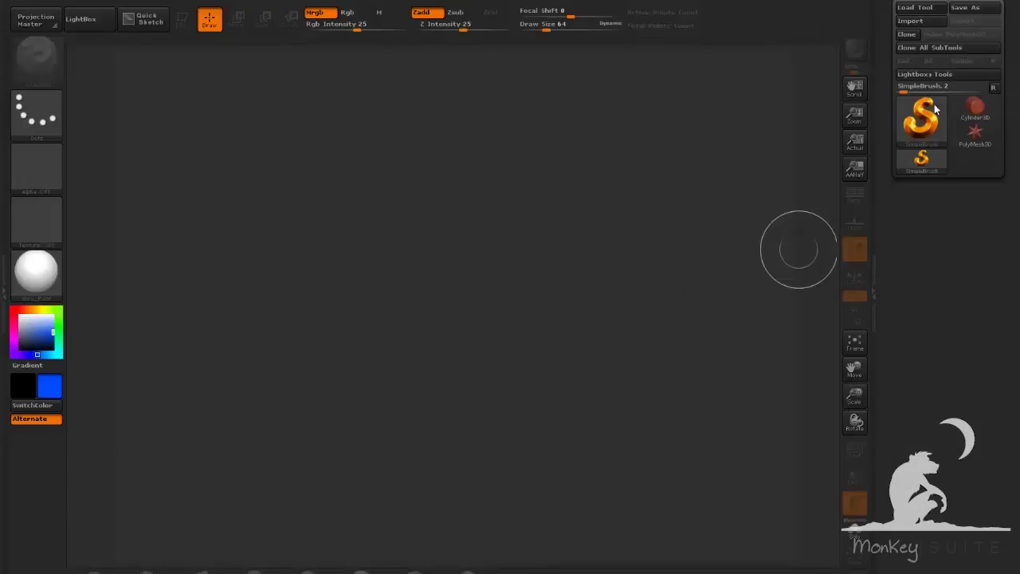
Switch to ZBrush, choose Sphere3D, convert it to a PolyMesh3D, draw it on the canvas in Edit mode and frame it
{"action": "left_click", "coordinate": [921, 120]}
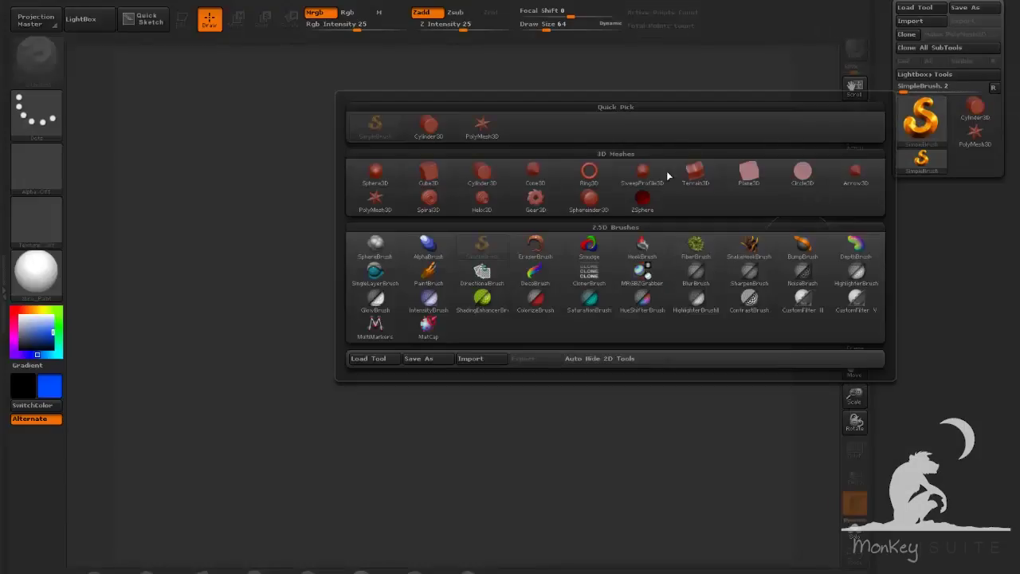
{"action": "left_click", "coordinate": [388, 173]}
{"action": "left_click", "coordinate": [968, 38]}
{"action": "left_click_drag", "start_coordinate": [453, 298], "coordinate": [451, 405]}
{"action": "key", "text": "t"}
{"action": "key", "text": "f"}
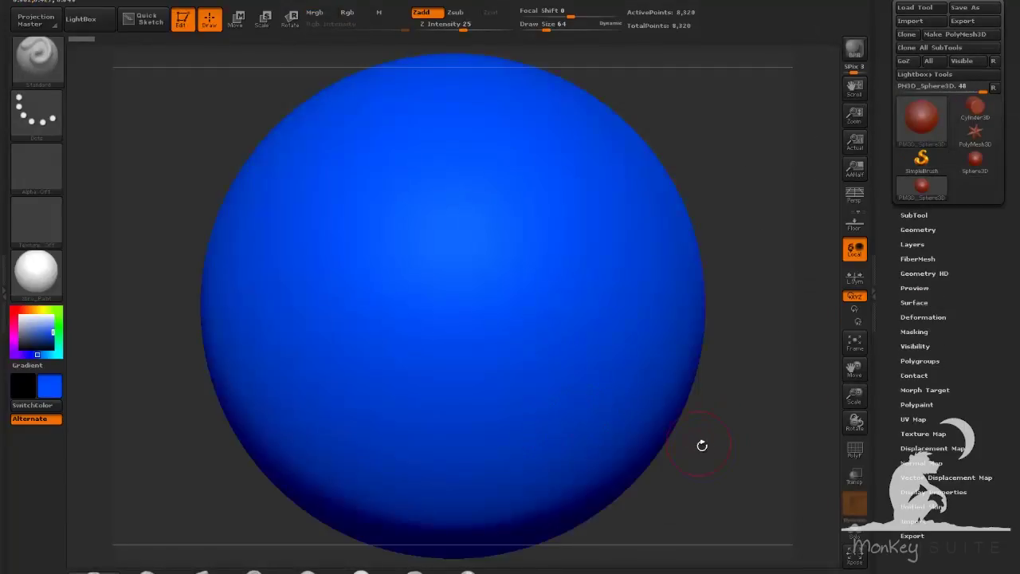
Show the sphere's polyframe and convert the sphere to a DynaMesh at resolution 128
{"action": "key", "text": "shift+f"}
{"action": "left_click_drag", "start_coordinate": [702, 446], "coordinate": [664, 392], "text": "alt"}
{"action": "left_click", "coordinate": [924, 230]}
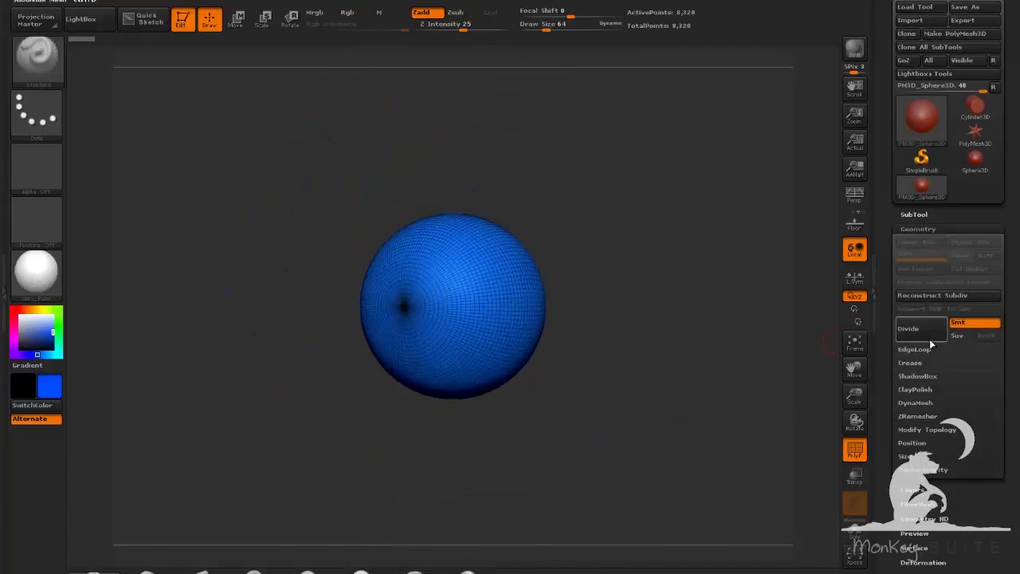
{"action": "left_click", "coordinate": [924, 401]}
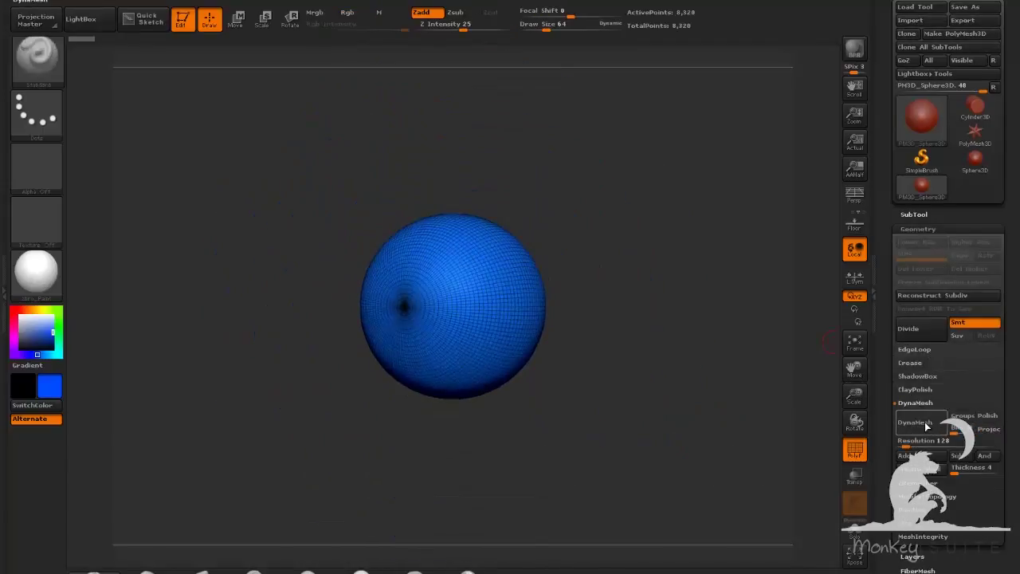
{"action": "left_click", "coordinate": [926, 427]}
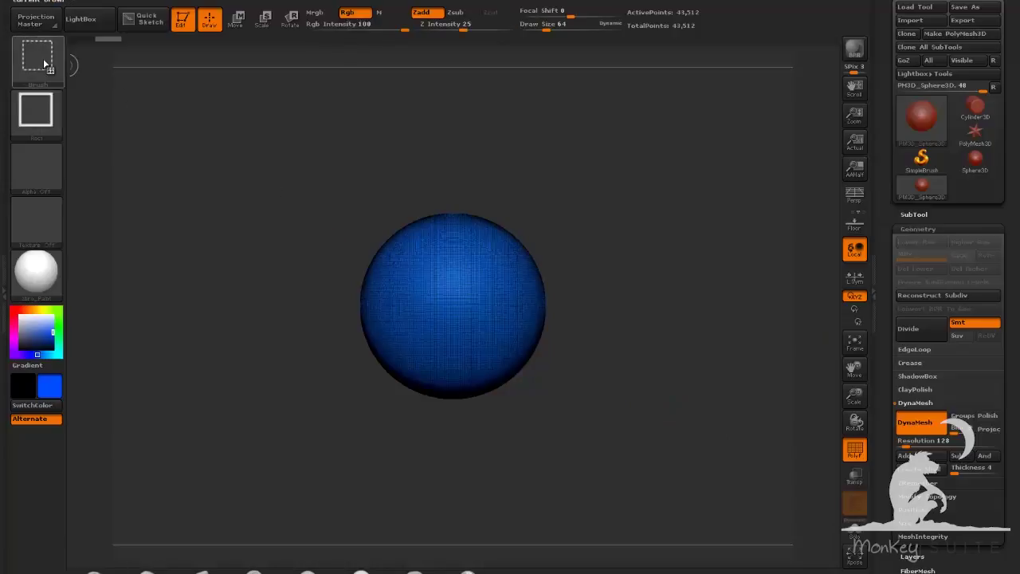
Cut the lower back quarter off the sphere with the TrimRect brush
{"action": "left_click", "coordinate": [44, 64], "text": "ctrl+shift"}
{"action": "left_click", "coordinate": [802, 126], "text": "ctrl+shift"}
{"action": "mouse_move", "coordinate": [574, 410]}
{"action": "left_mouse_down", "text": "ctrl+shift"}
{"action": "mouse_move", "coordinate": [465, 320]}
{"action": "mouse_move", "coordinate": [444, 318]}
{"action": "left_mouse_up", "text": "ctrl+shift"}
{"action": "mouse_move", "coordinate": [549, 431]}
{"action": "left_mouse_down"}
{"action": "mouse_move", "coordinate": [583, 363]}
{"action": "mouse_move", "coordinate": [787, 351]}
{"action": "mouse_move", "coordinate": [767, 369]}
{"action": "left_mouse_up"}
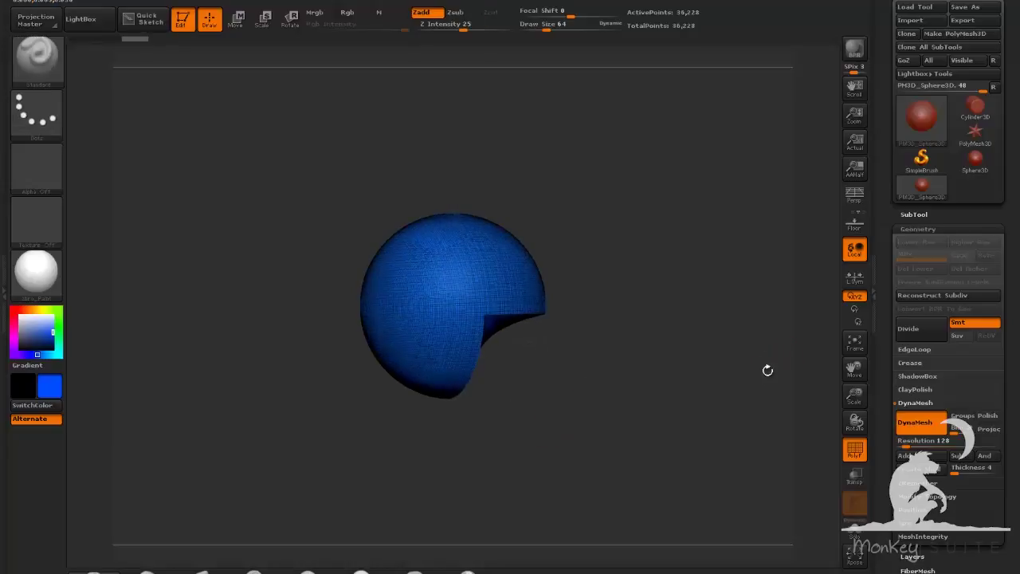
Hide the polyframe, remesh the trimmed sphere and turn on the Groups option of DynaMesh
{"action": "left_click", "coordinate": [931, 228]}
{"action": "left_click", "coordinate": [921, 358]}
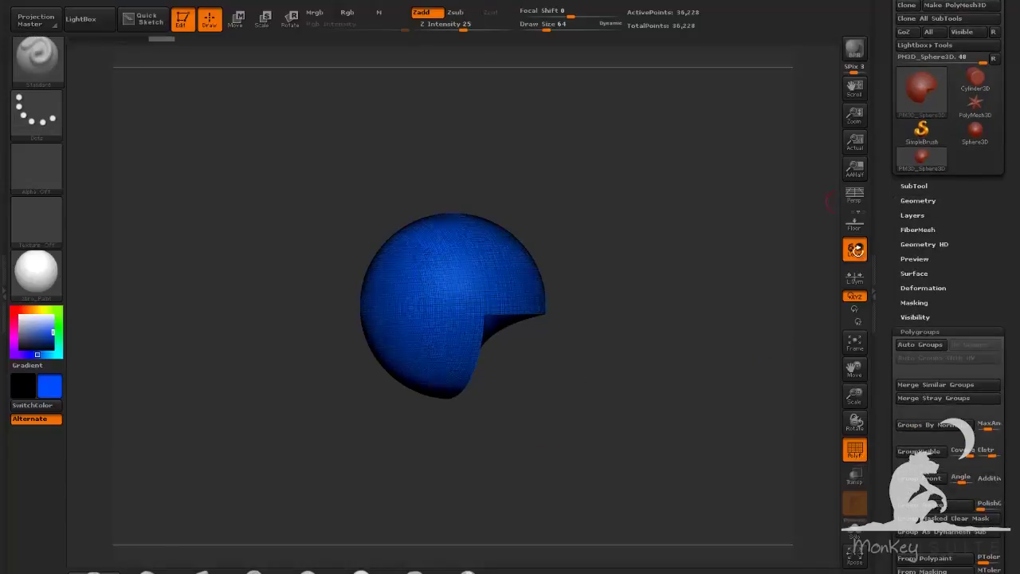
{"action": "key", "text": "shift+f"}
{"action": "left_click_drag", "start_coordinate": [671, 354], "coordinate": [628, 407], "text": "ctrl"}
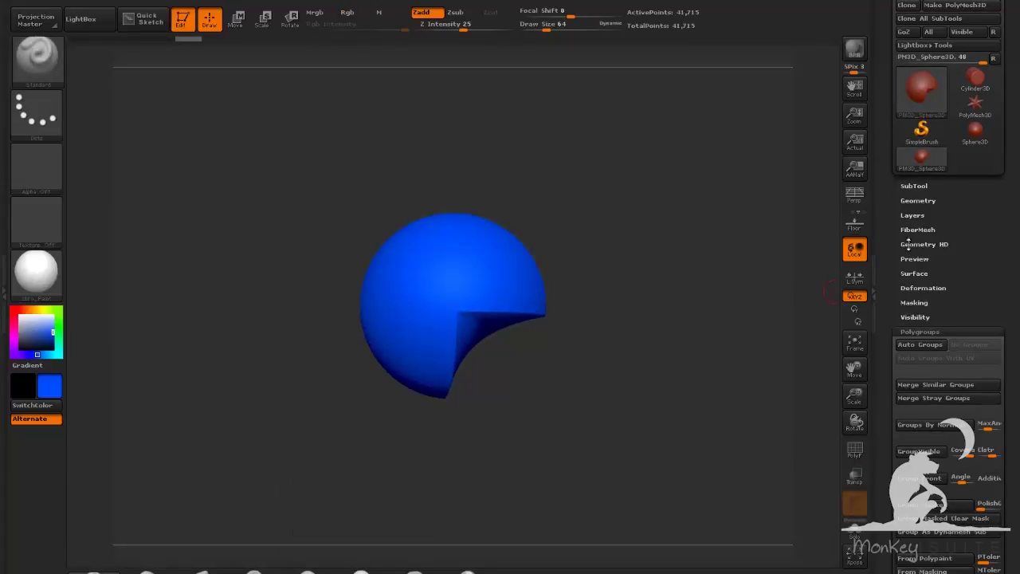
{"action": "left_click", "coordinate": [924, 201]}
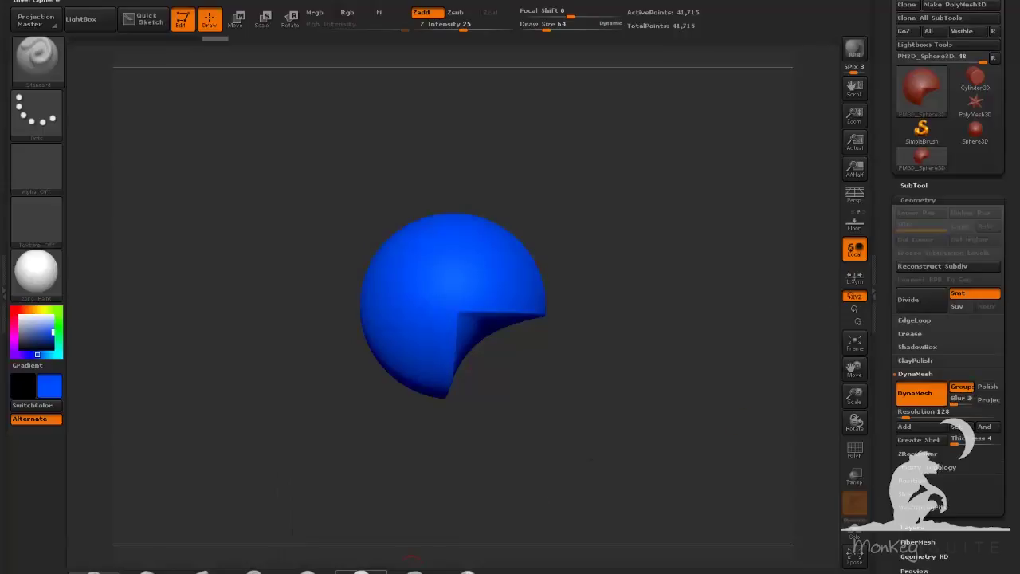
Insert a smaller sphere into the cut-out quarter with the InsertSphere brush
{"action": "left_click", "coordinate": [365, 571]}
{"action": "mouse_move", "coordinate": [567, 412]}
{"action": "left_mouse_down"}
{"action": "mouse_move", "coordinate": [558, 341]}
{"action": "mouse_move", "coordinate": [530, 314]}
{"action": "left_mouse_up"}
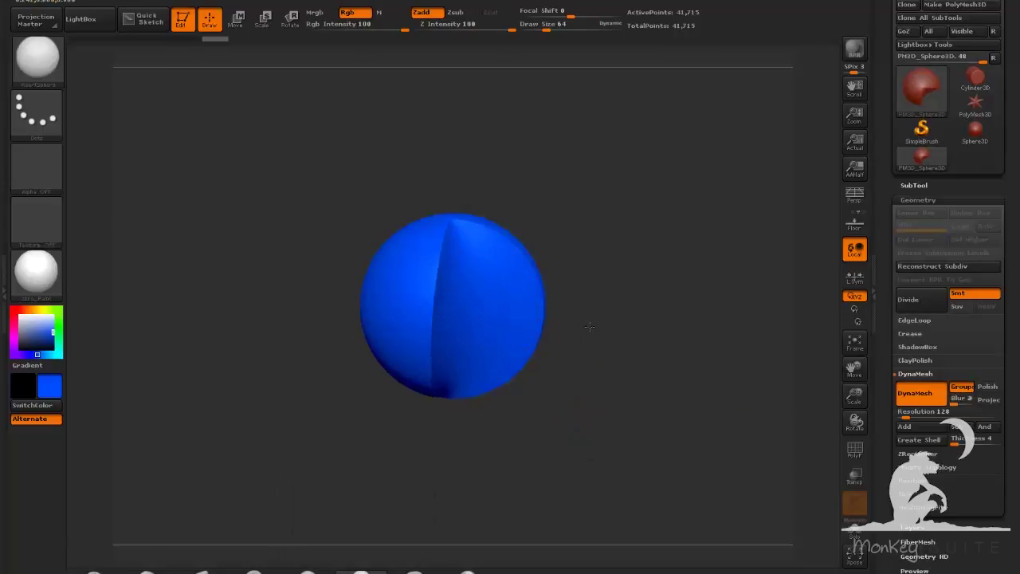
{"action": "left_click_drag", "start_coordinate": [590, 326], "coordinate": [562, 320]}
{"action": "left_click_drag", "start_coordinate": [480, 316], "coordinate": [490, 365]}
{"action": "left_click_drag", "start_coordinate": [596, 435], "coordinate": [579, 367]}
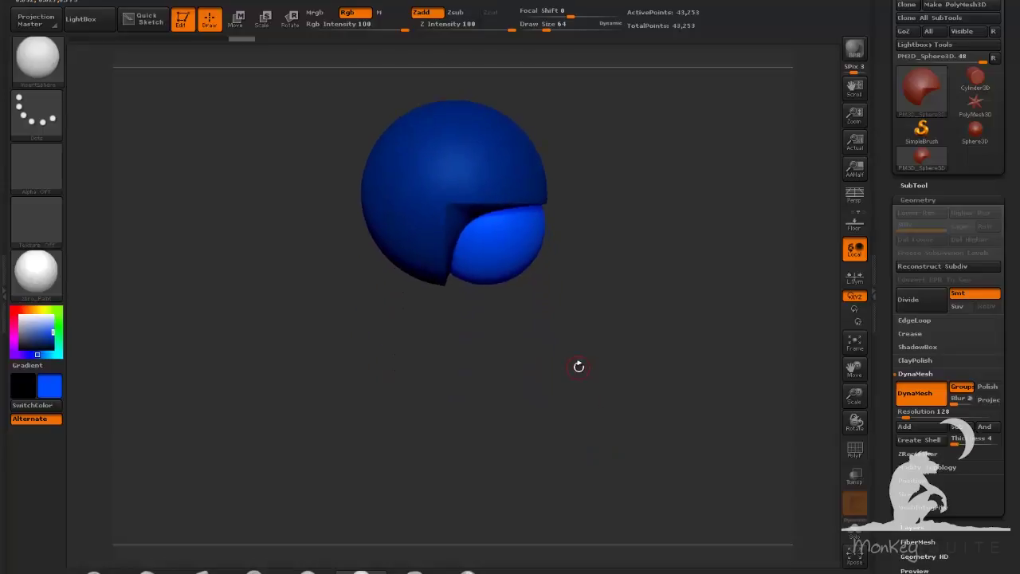
Choose the Move brush at draw size 503 and pull the inserted sphere down into a long neck
{"action": "left_click", "coordinate": [201, 570]}
{"action": "left_click_drag", "start_coordinate": [577, 27], "coordinate": [594, 26]}
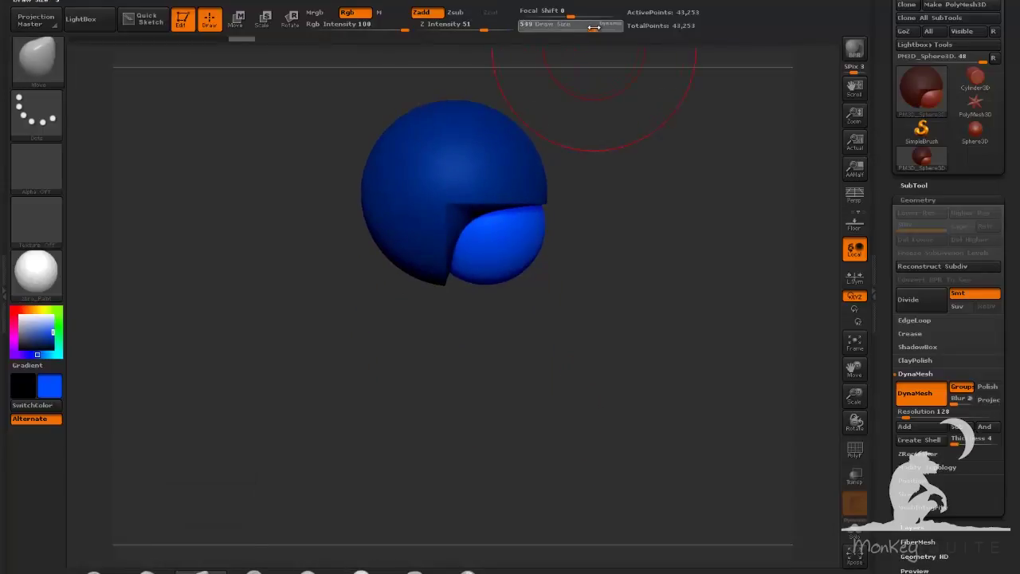
{"action": "mouse_move", "coordinate": [510, 273]}
{"action": "left_mouse_down"}
{"action": "mouse_move", "coordinate": [507, 374]}
{"action": "mouse_move", "coordinate": [464, 364]}
{"action": "left_mouse_up"}
{"action": "mouse_move", "coordinate": [614, 427]}
{"action": "left_mouse_down"}
{"action": "mouse_move", "coordinate": [492, 462]}
{"action": "mouse_move", "coordinate": [586, 450]}
{"action": "left_mouse_up"}
{"action": "left_click_drag", "start_coordinate": [560, 391], "coordinate": [554, 415]}
{"action": "left_click_drag", "start_coordinate": [518, 307], "coordinate": [535, 289]}
{"action": "left_click_drag", "start_coordinate": [656, 264], "coordinate": [617, 258]}
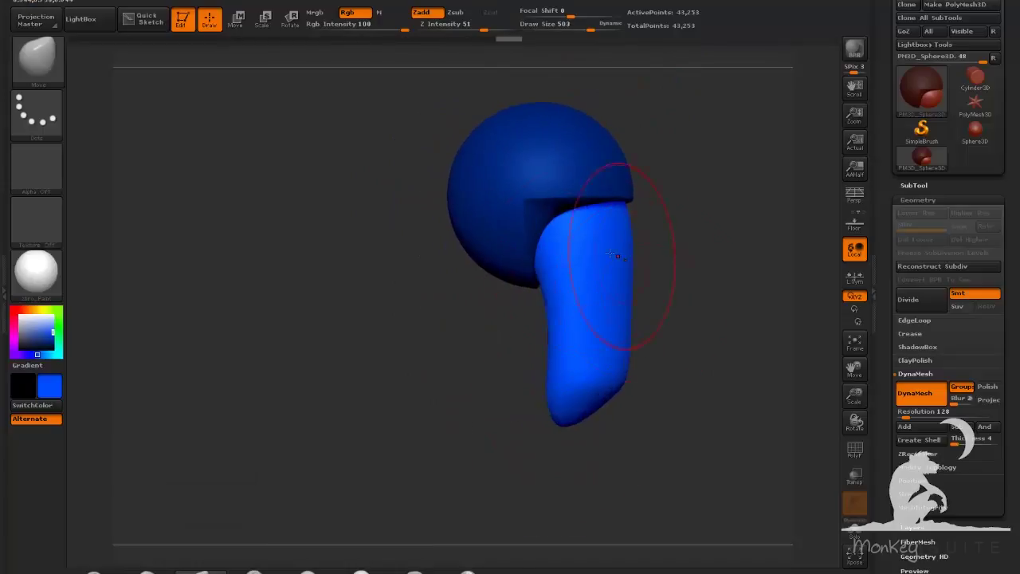
Push in the neck's front and back contours along its length and extend its lower end with the Move brush
{"action": "left_click_drag", "start_coordinate": [722, 291], "coordinate": [649, 292]}
{"action": "left_click_drag", "start_coordinate": [559, 300], "coordinate": [572, 302]}
{"action": "left_click_drag", "start_coordinate": [563, 397], "coordinate": [551, 420]}
{"action": "left_click_drag", "start_coordinate": [566, 346], "coordinate": [575, 349]}
{"action": "mouse_move", "coordinate": [645, 480]}
{"action": "left_mouse_down"}
{"action": "mouse_move", "coordinate": [663, 447]}
{"action": "mouse_move", "coordinate": [680, 444]}
{"action": "left_mouse_up"}
{"action": "left_click_drag", "start_coordinate": [602, 351], "coordinate": [588, 351]}
{"action": "left_click_drag", "start_coordinate": [666, 343], "coordinate": [659, 343]}
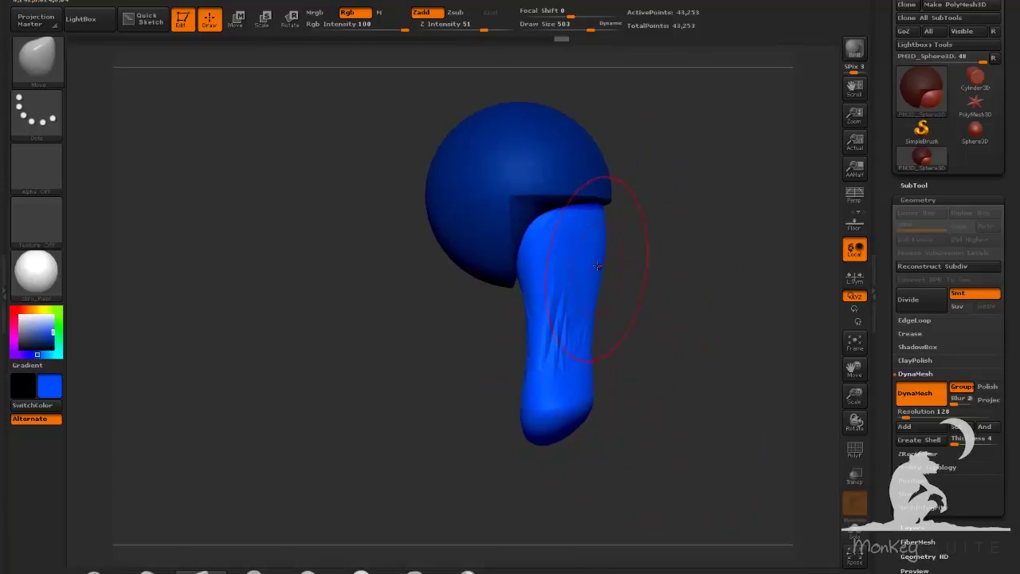
{"action": "left_click_drag", "start_coordinate": [604, 222], "coordinate": [593, 218]}
Flare the lower end of the neck outward to the front and back with the Move brush
{"action": "left_click_drag", "start_coordinate": [659, 313], "coordinate": [582, 353]}
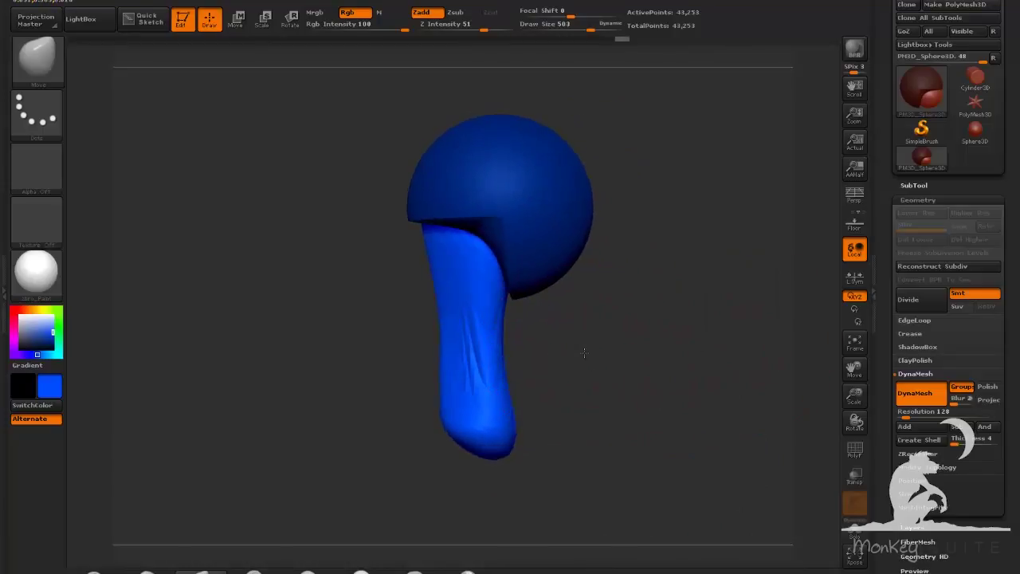
{"action": "left_click_drag", "start_coordinate": [595, 396], "coordinate": [574, 417]}
{"action": "left_click_drag", "start_coordinate": [495, 427], "coordinate": [510, 437]}
{"action": "left_click_drag", "start_coordinate": [592, 424], "coordinate": [571, 421]}
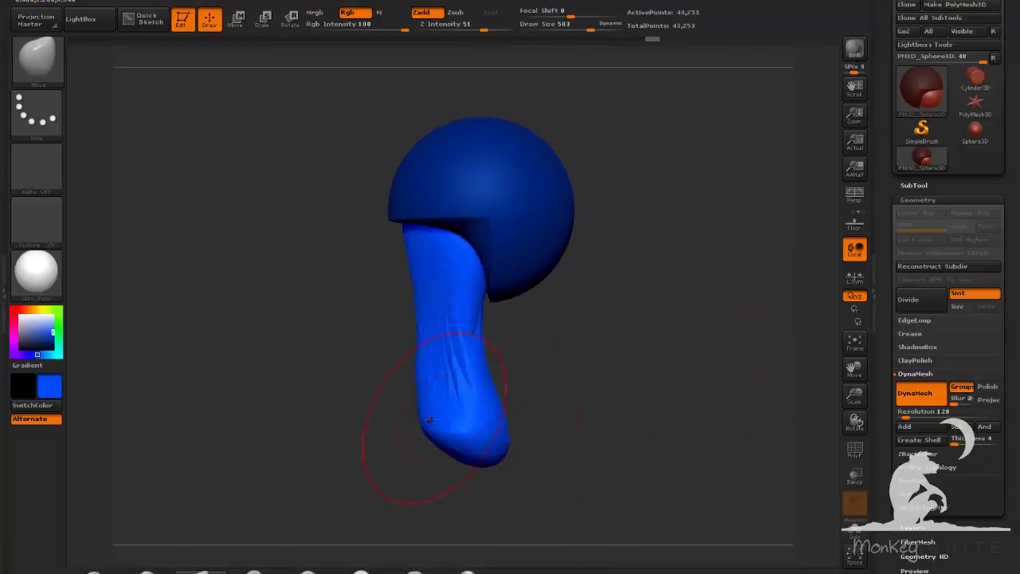
{"action": "left_click_drag", "start_coordinate": [430, 420], "coordinate": [416, 435]}
{"action": "left_click_drag", "start_coordinate": [415, 356], "coordinate": [423, 357]}
{"action": "left_click_drag", "start_coordinate": [550, 359], "coordinate": [475, 355]}
Clear the mask, remesh the head and neck, and smooth the stretched neck surface
{"action": "left_click_drag", "start_coordinate": [605, 342], "coordinate": [594, 376]}
{"action": "left_click_drag", "start_coordinate": [631, 323], "coordinate": [646, 356], "text": "ctrl"}
{"action": "left_click_drag", "start_coordinate": [470, 364], "coordinate": [476, 391], "text": "shift"}
{"action": "mouse_move", "coordinate": [618, 368]}
{"action": "left_mouse_down"}
{"action": "mouse_move", "coordinate": [553, 382]}
{"action": "mouse_move", "coordinate": [573, 379]}
{"action": "left_mouse_up"}
Set the Move brush's auto masking to Mask By Polygroups 100 and turn on BackfaceMask
{"action": "mouse_move", "coordinate": [40, 3]}
{"action": "left_click_drag", "start_coordinate": [137, 420], "coordinate": [143, 344]}
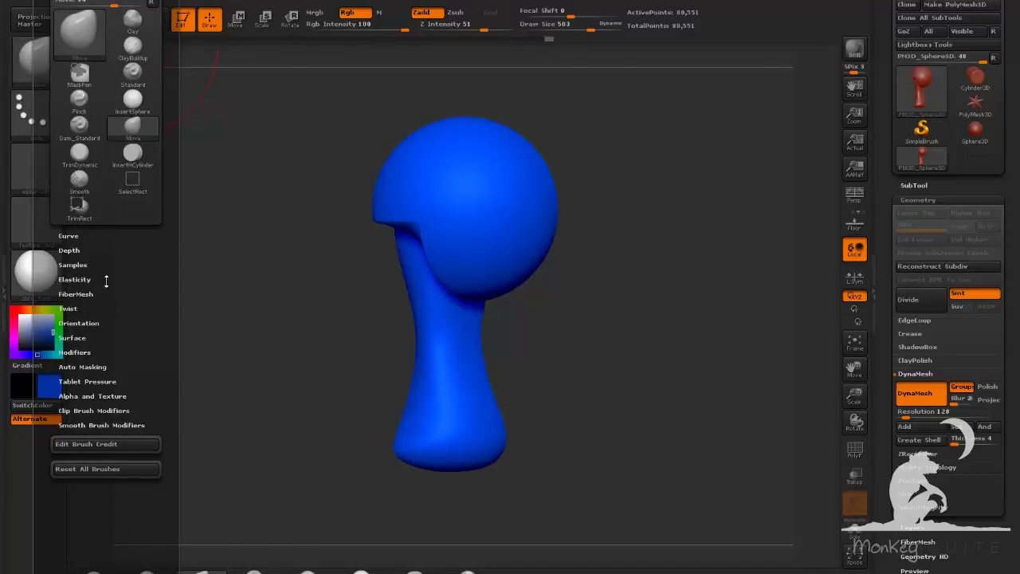
{"action": "left_click_drag", "start_coordinate": [132, 349], "coordinate": [134, 343]}
{"action": "left_click", "coordinate": [130, 360]}
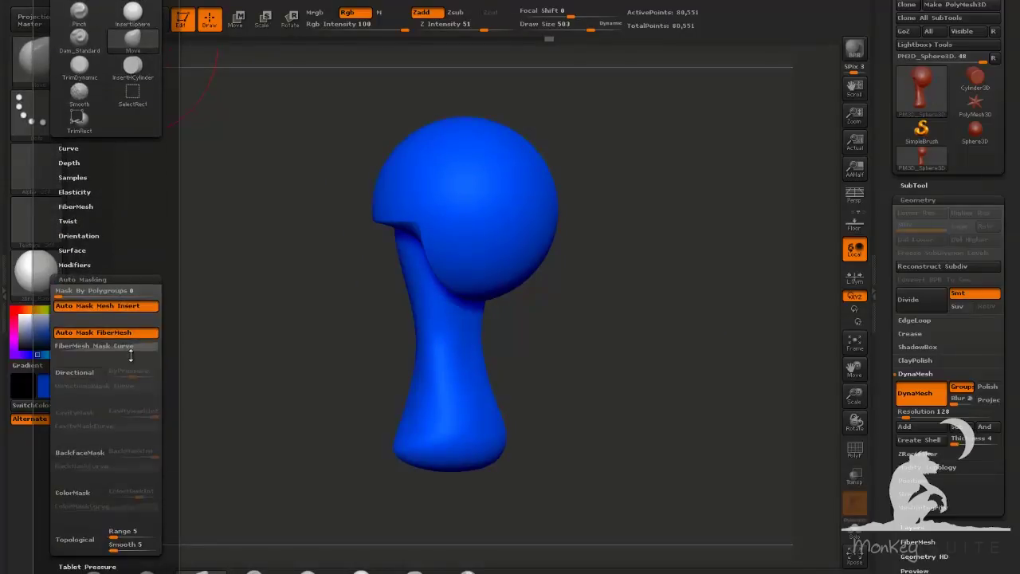
{"action": "left_click_drag", "start_coordinate": [91, 292], "coordinate": [161, 295]}
{"action": "left_click", "coordinate": [89, 454]}
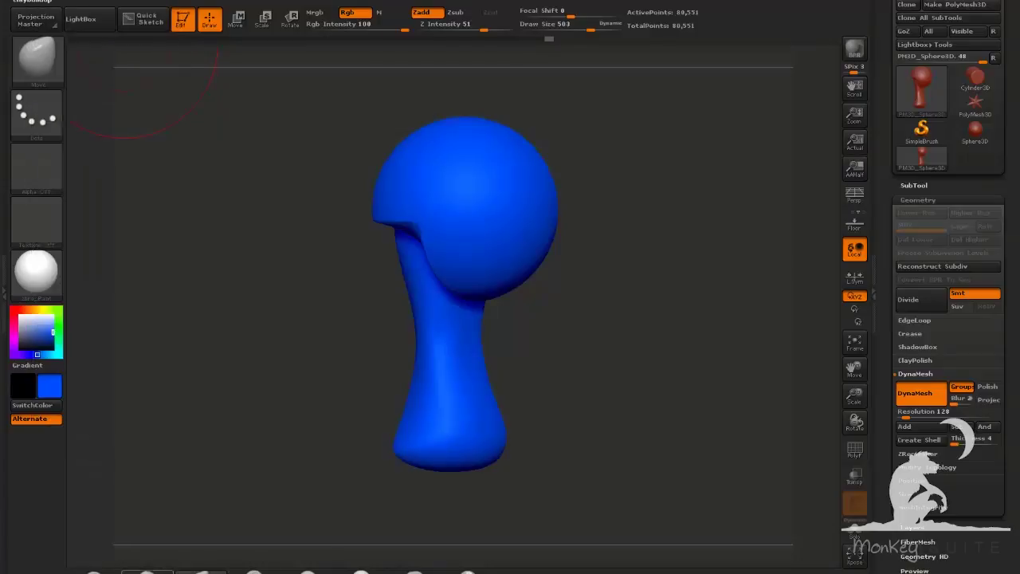
Set Mask By Polygroups to 100 for the ClayBuildup and Dam_Standard brushes and turn on BackfaceMask for ClayBuildup
{"action": "left_click", "coordinate": [145, 570]}
{"action": "mouse_move", "coordinate": [39, 5]}
{"action": "left_click_drag", "start_coordinate": [135, 369], "coordinate": [134, 151]}
{"action": "left_click", "coordinate": [86, 400]}
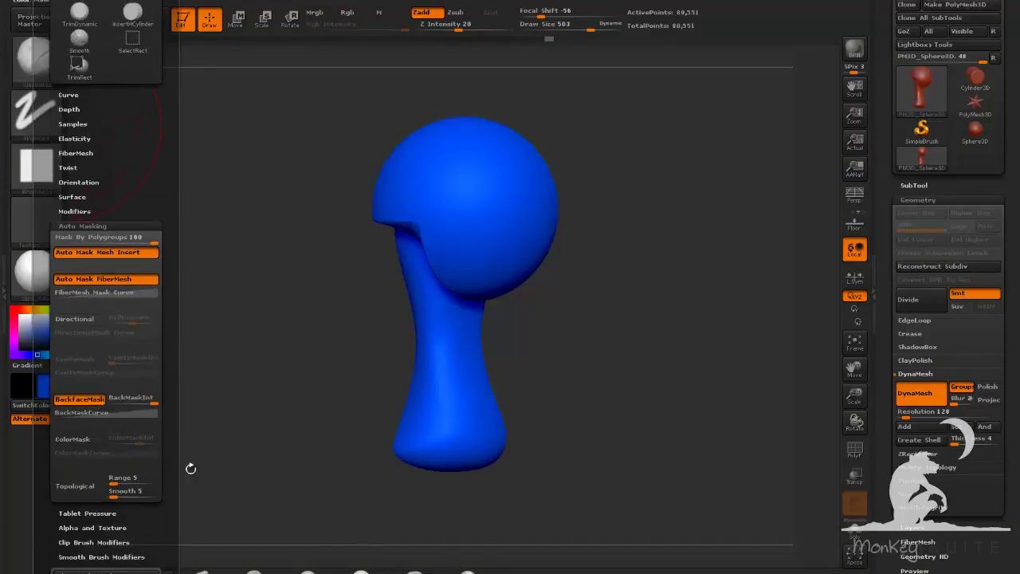
{"action": "left_click", "coordinate": [255, 571]}
{"action": "left_click_drag", "start_coordinate": [150, 364], "coordinate": [147, 48]}
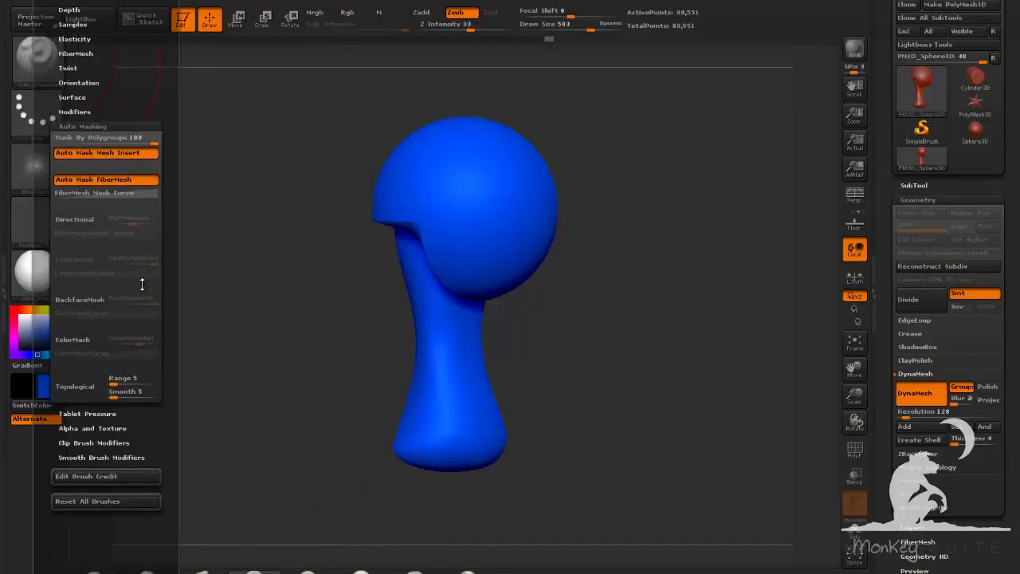
Adjust the neck with the Move brush and pull the front underside of the head down into a jaw
{"action": "left_click", "coordinate": [147, 570]}
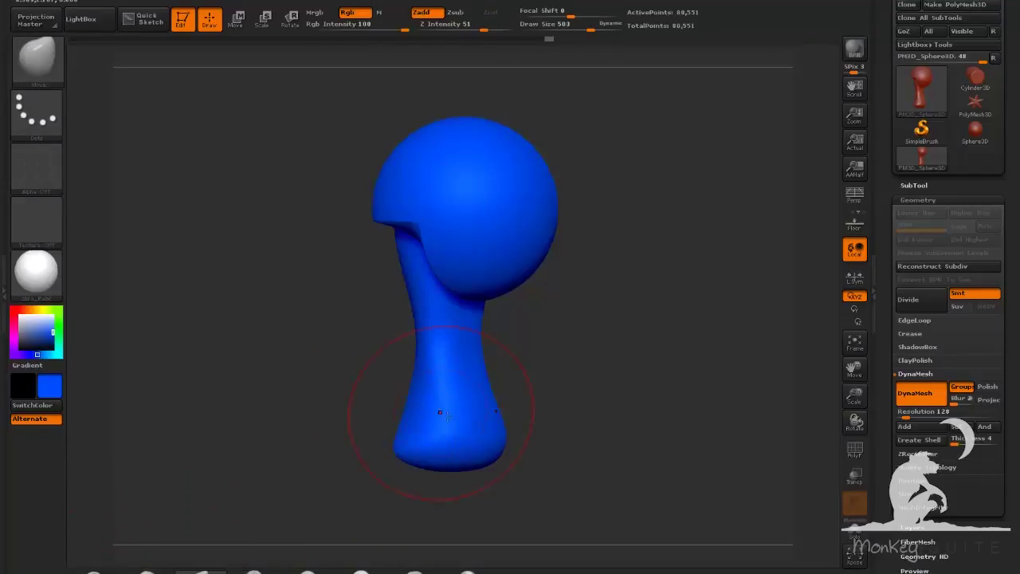
{"action": "left_click_drag", "start_coordinate": [440, 412], "coordinate": [460, 420]}
{"action": "mouse_move", "coordinate": [650, 391]}
{"action": "left_mouse_down"}
{"action": "mouse_move", "coordinate": [624, 365]}
{"action": "mouse_move", "coordinate": [610, 456]}
{"action": "left_mouse_up"}
{"action": "left_click_drag", "start_coordinate": [502, 368], "coordinate": [491, 398]}
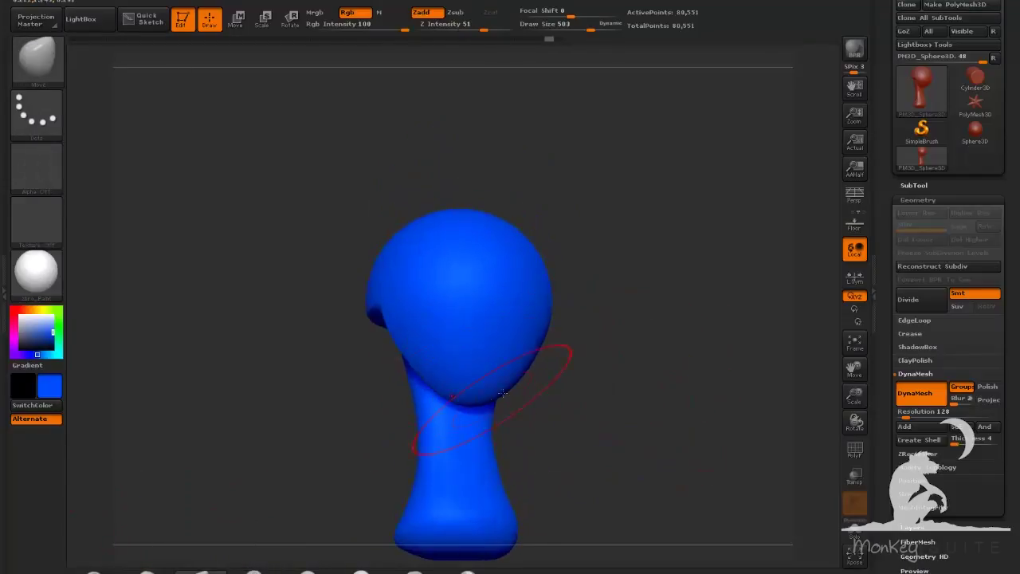
{"action": "mouse_move", "coordinate": [563, 404]}
{"action": "left_mouse_down"}
{"action": "mouse_move", "coordinate": [630, 387]}
{"action": "mouse_move", "coordinate": [622, 398]}
{"action": "left_mouse_up"}
{"action": "left_click_drag", "start_coordinate": [474, 371], "coordinate": [467, 387]}
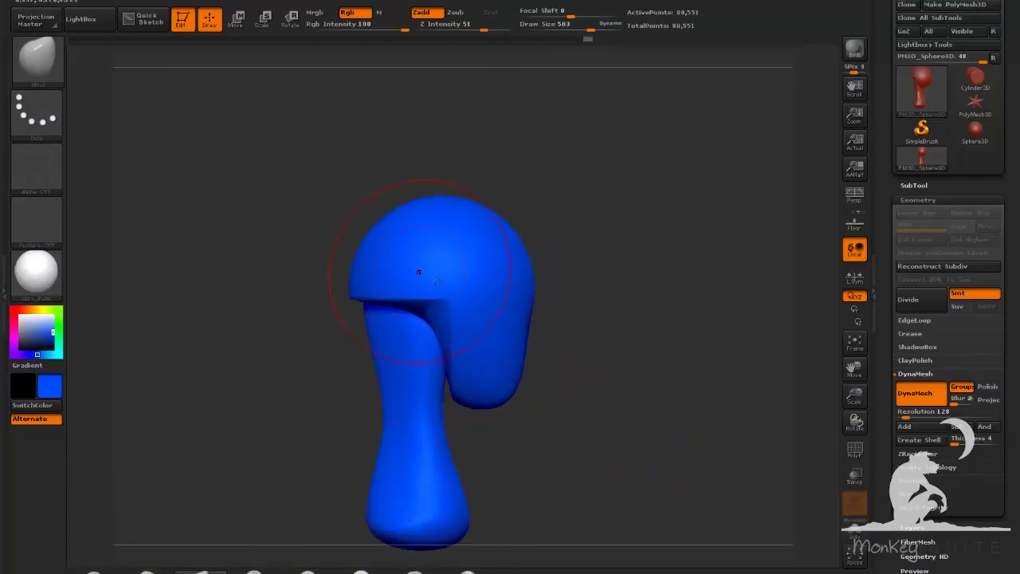
Turn off BackfaceMask in the Move brush's auto masking settings
{"action": "mouse_move", "coordinate": [67, 2]}
{"action": "left_click_drag", "start_coordinate": [152, 511], "coordinate": [151, 296]}
{"action": "left_click", "coordinate": [97, 394]}
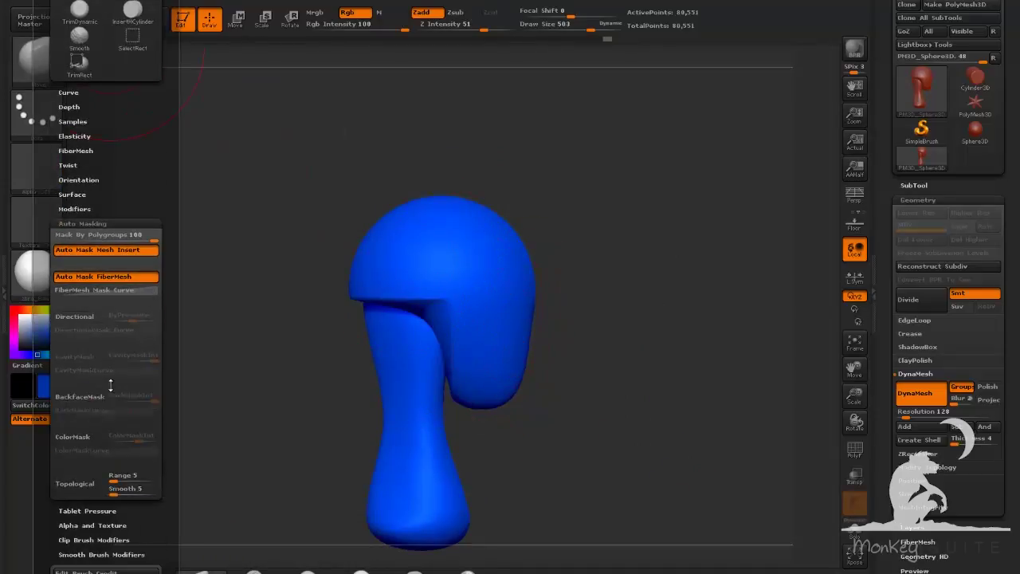
Pull the jaw backward and adjust the sides of the lower face with the Move brush
{"action": "left_click_drag", "start_coordinate": [455, 388], "coordinate": [468, 392]}
{"action": "left_click_drag", "start_coordinate": [447, 343], "coordinate": [460, 346]}
{"action": "mouse_move", "coordinate": [595, 405]}
{"action": "left_mouse_down"}
{"action": "mouse_move", "coordinate": [522, 402]}
{"action": "mouse_move", "coordinate": [580, 380]}
{"action": "left_mouse_up"}
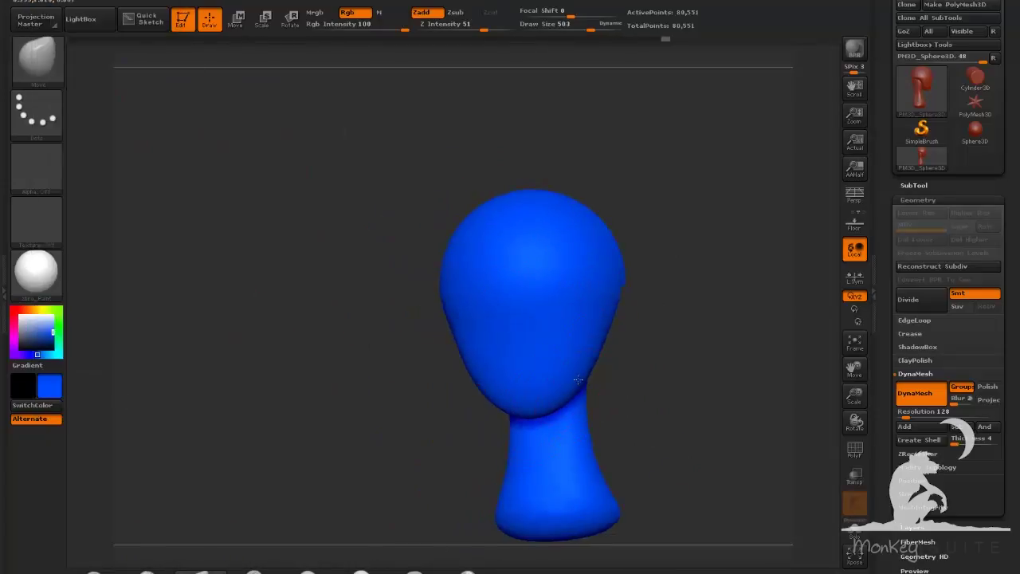
{"action": "left_click_drag", "start_coordinate": [600, 335], "coordinate": [607, 331]}
{"action": "left_click_drag", "start_coordinate": [640, 363], "coordinate": [570, 373]}
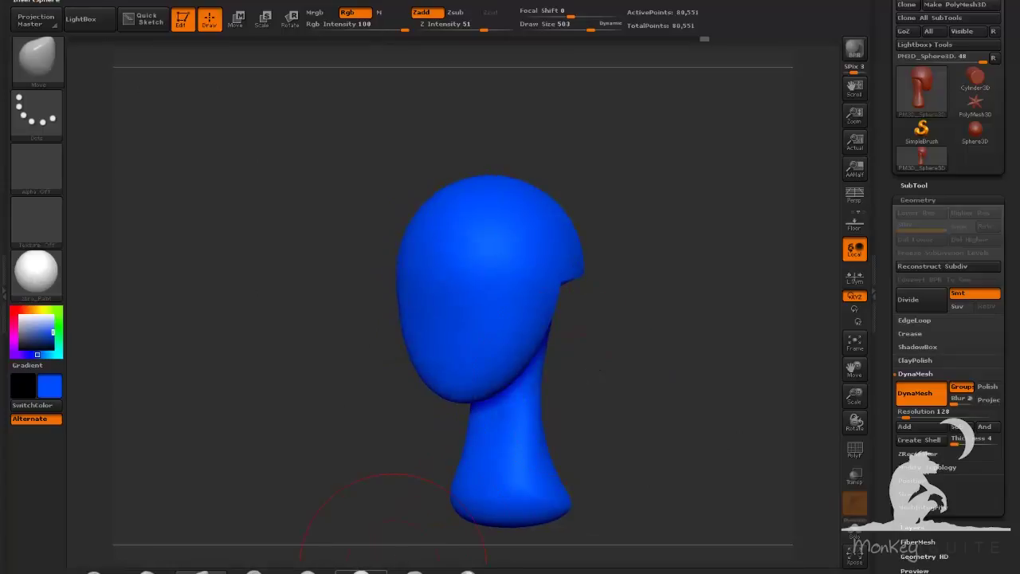
Flatten both sides of the head with the TrimDynamic brush
{"action": "left_click", "coordinate": [307, 572]}
{"action": "left_click_drag", "start_coordinate": [699, 410], "coordinate": [608, 412]}
{"action": "mouse_move", "coordinate": [575, 281]}
{"action": "left_mouse_down"}
{"action": "mouse_move", "coordinate": [556, 260]}
{"action": "mouse_move", "coordinate": [538, 294]}
{"action": "mouse_move", "coordinate": [559, 291]}
{"action": "left_mouse_up"}
{"action": "mouse_move", "coordinate": [686, 342]}
{"action": "left_mouse_down"}
{"action": "mouse_move", "coordinate": [754, 339]}
{"action": "mouse_move", "coordinate": [721, 323]}
{"action": "mouse_move", "coordinate": [759, 370]}
{"action": "mouse_move", "coordinate": [685, 427]}
{"action": "left_mouse_up"}
{"action": "mouse_move", "coordinate": [685, 427]}
{"action": "left_mouse_down", "text": "alt"}
{"action": "mouse_move", "coordinate": [631, 369]}
{"action": "mouse_move", "coordinate": [677, 357]}
{"action": "left_mouse_up", "text": "alt"}
Reshape the underside and back corner of the jaw with the Move brush
{"action": "left_click", "coordinate": [201, 572]}
{"action": "left_click_drag", "start_coordinate": [608, 299], "coordinate": [594, 310]}
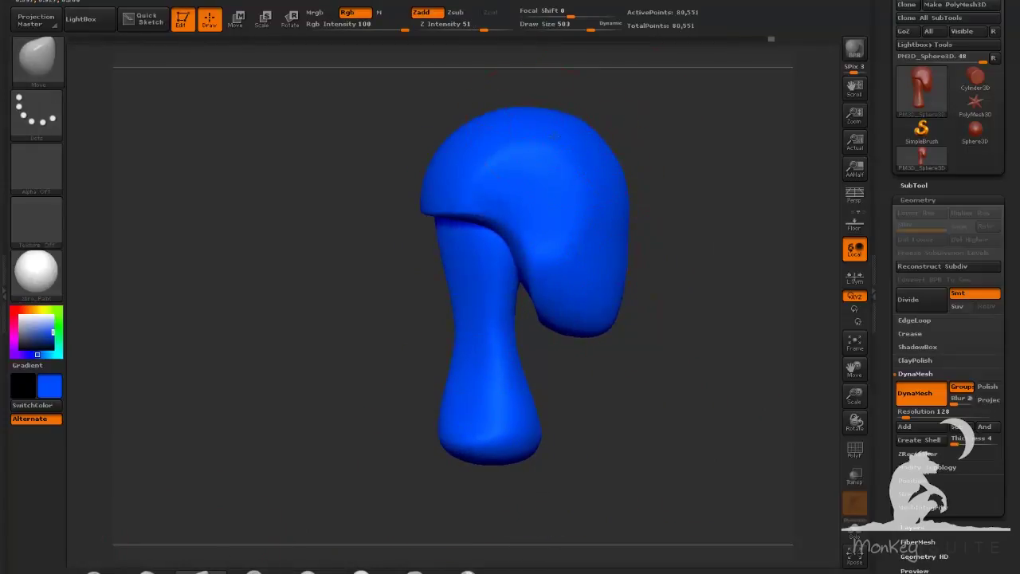
{"action": "left_click_drag", "start_coordinate": [558, 321], "coordinate": [556, 329]}
{"action": "left_click_drag", "start_coordinate": [527, 287], "coordinate": [530, 292]}
{"action": "left_click_drag", "start_coordinate": [555, 330], "coordinate": [553, 322]}
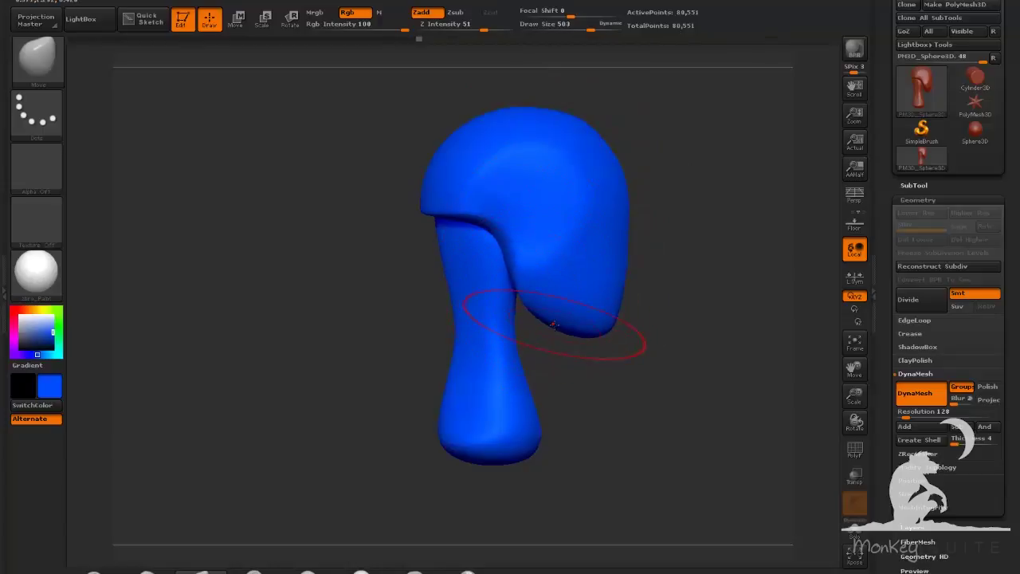
Carve the eye sockets below the brow using ClayBuildup at Draw Size 126 and Z Intensity 12
{"action": "mouse_move", "coordinate": [603, 394]}
{"action": "left_mouse_down"}
{"action": "mouse_move", "coordinate": [678, 401]}
{"action": "mouse_move", "coordinate": [670, 350]}
{"action": "left_mouse_up"}
{"action": "mouse_move", "coordinate": [671, 349]}
{"action": "left_mouse_down", "text": "alt"}
{"action": "mouse_move", "coordinate": [674, 399]}
{"action": "mouse_move", "coordinate": [690, 374]}
{"action": "left_mouse_up", "text": "alt"}
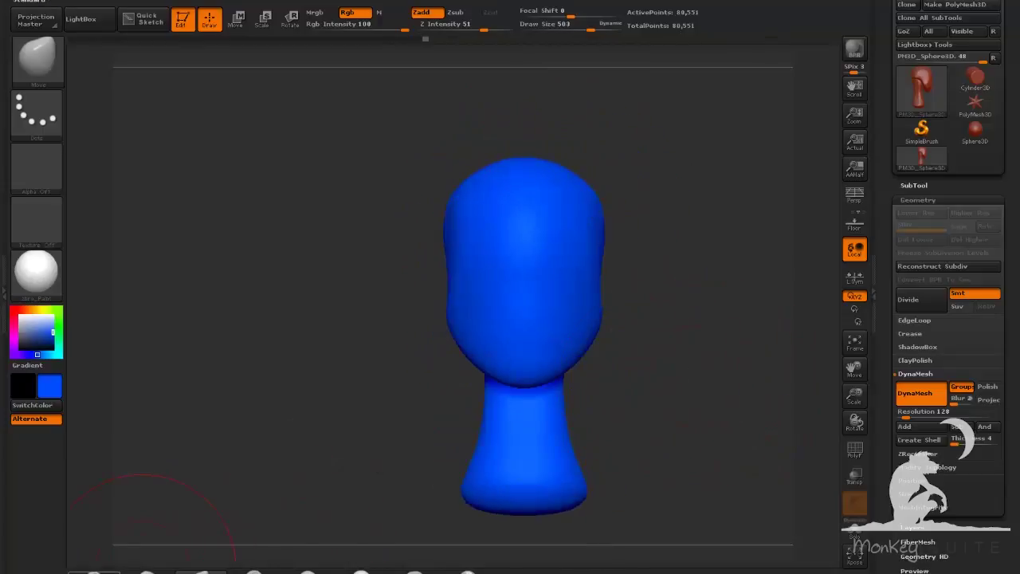
{"action": "left_click", "coordinate": [145, 570]}
{"action": "left_click_drag", "start_coordinate": [588, 30], "coordinate": [557, 29]}
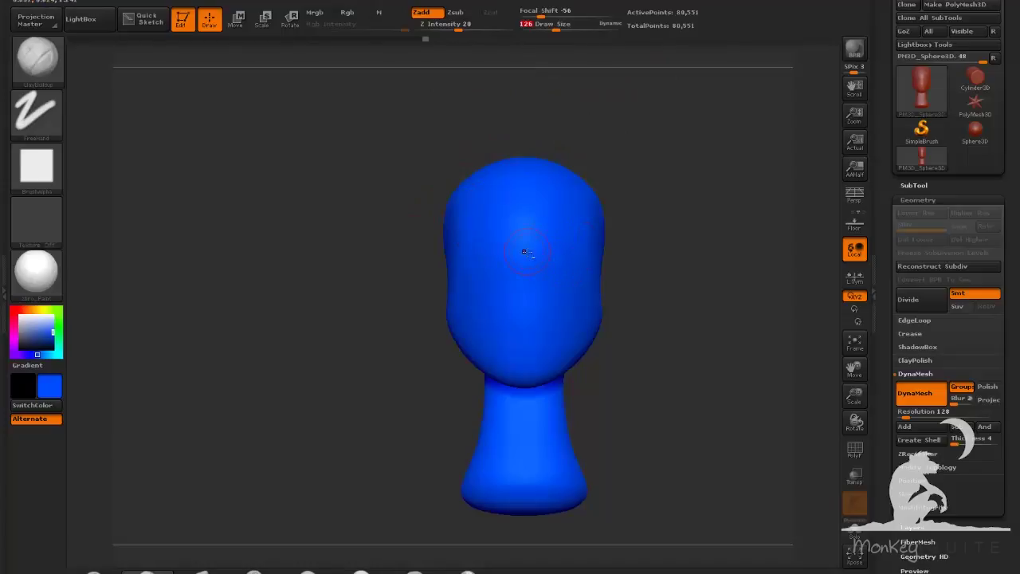
{"action": "left_click", "coordinate": [450, 28]}
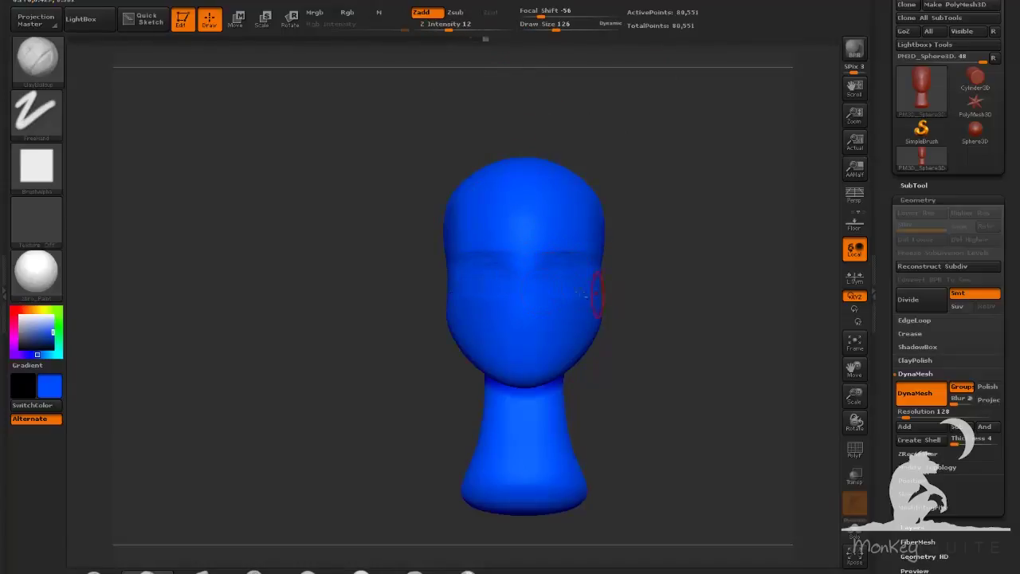
{"action": "left_click_drag", "start_coordinate": [740, 335], "coordinate": [687, 346]}
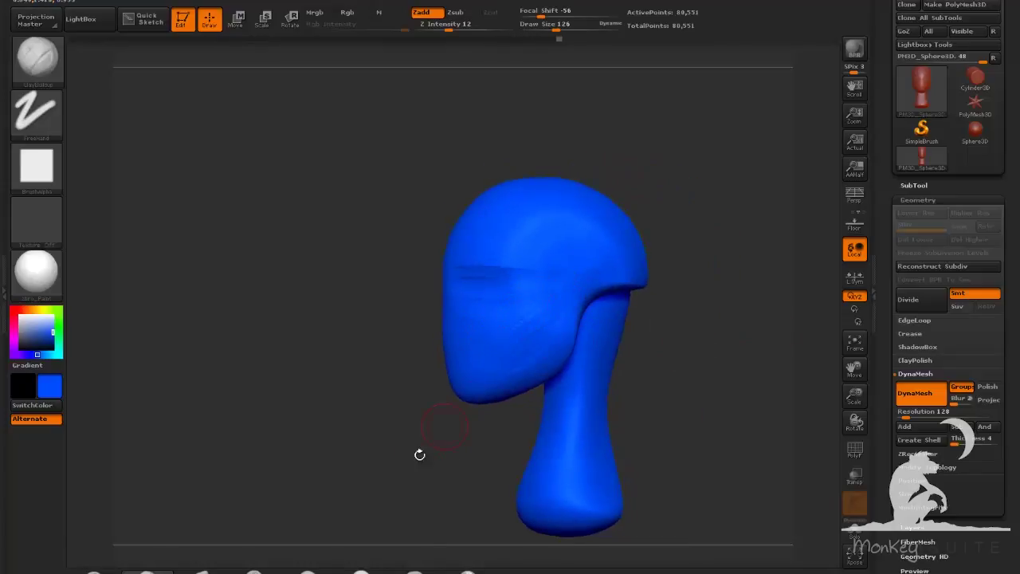
Build up clay on the skull behind the jaw, where it meets the upper neck
{"action": "mouse_move", "coordinate": [420, 454]}
{"action": "left_mouse_down"}
{"action": "mouse_move", "coordinate": [603, 383]}
{"action": "mouse_move", "coordinate": [472, 325]}
{"action": "mouse_move", "coordinate": [585, 351]}
{"action": "mouse_move", "coordinate": [478, 338]}
{"action": "mouse_move", "coordinate": [423, 307]}
{"action": "left_mouse_up"}
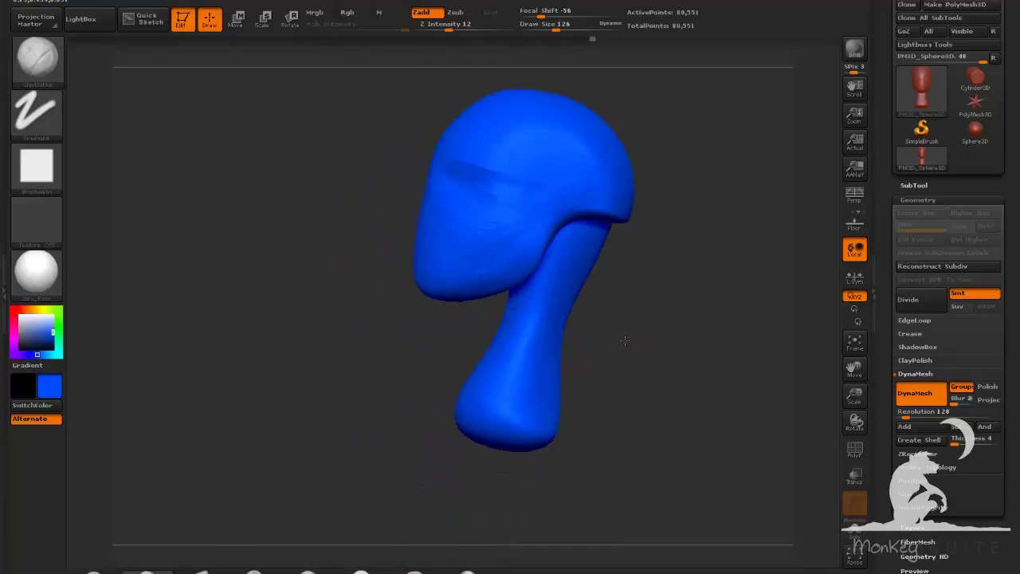
{"action": "left_click_drag", "start_coordinate": [625, 341], "coordinate": [616, 320]}
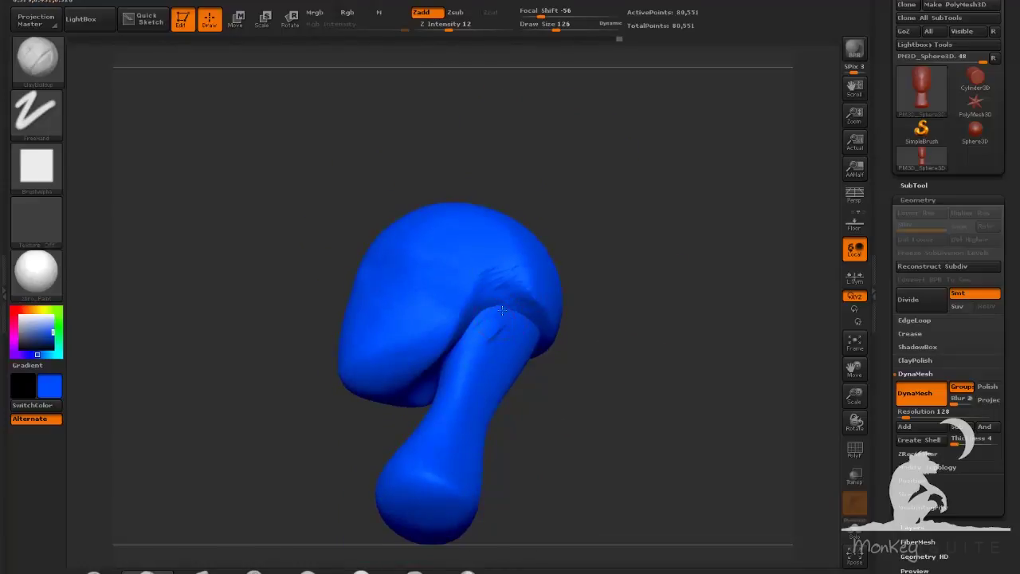
{"action": "left_click_drag", "start_coordinate": [560, 384], "coordinate": [598, 343]}
Lay long ClayBuildup strokes along the front, sides and back of the neck to suggest its muscles
{"action": "mouse_move", "coordinate": [598, 343]}
{"action": "left_mouse_down"}
{"action": "mouse_move", "coordinate": [693, 358]}
{"action": "mouse_move", "coordinate": [702, 330]}
{"action": "mouse_move", "coordinate": [546, 451]}
{"action": "mouse_move", "coordinate": [614, 342]}
{"action": "mouse_move", "coordinate": [602, 367]}
{"action": "mouse_move", "coordinate": [570, 356]}
{"action": "mouse_move", "coordinate": [531, 295]}
{"action": "mouse_move", "coordinate": [550, 403]}
{"action": "mouse_move", "coordinate": [506, 427]}
{"action": "left_mouse_up"}
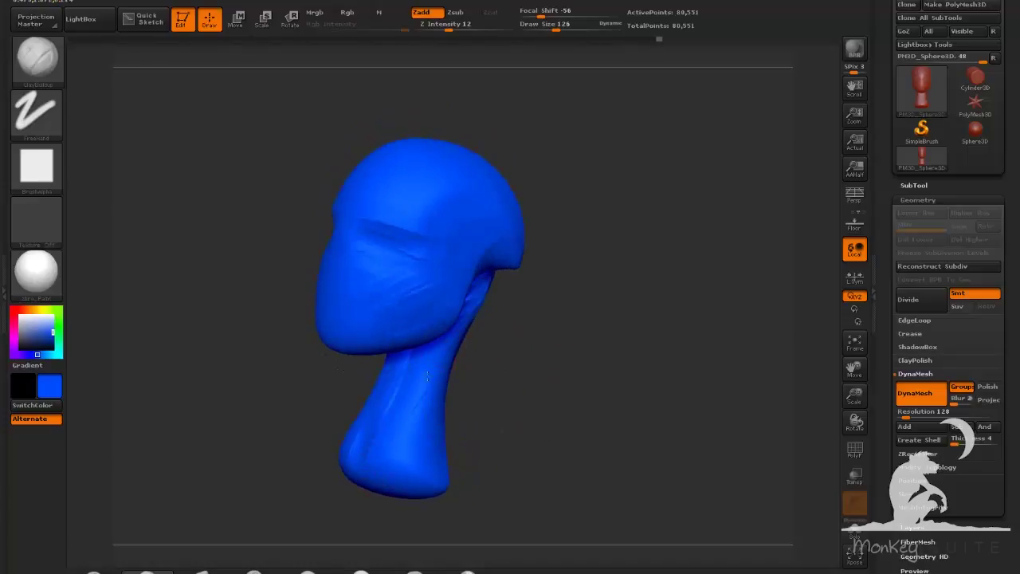
{"action": "left_click_drag", "start_coordinate": [467, 376], "coordinate": [442, 376]}
{"action": "left_click_drag", "start_coordinate": [486, 423], "coordinate": [468, 401]}
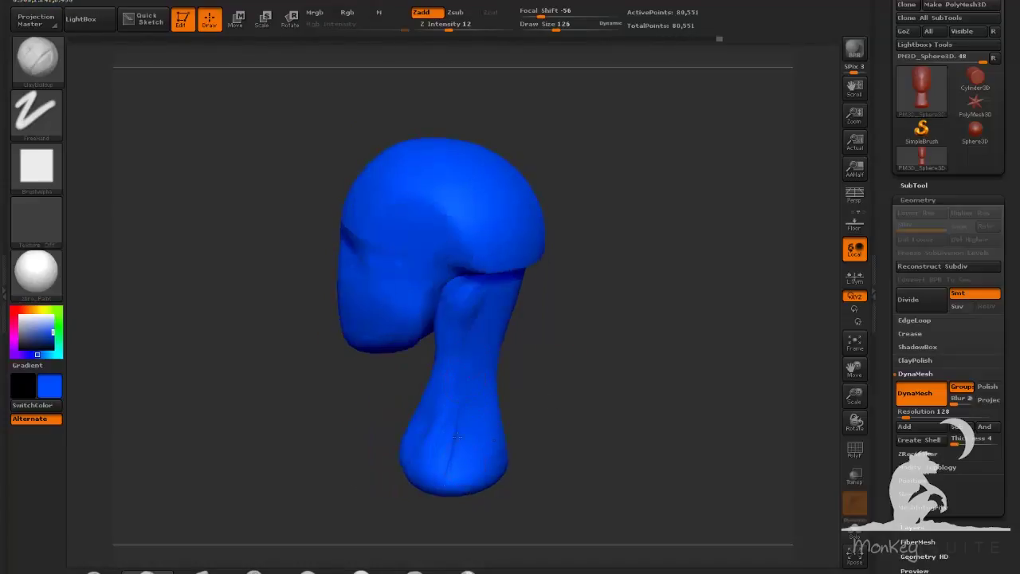
{"action": "left_click_drag", "start_coordinate": [457, 437], "coordinate": [494, 445]}
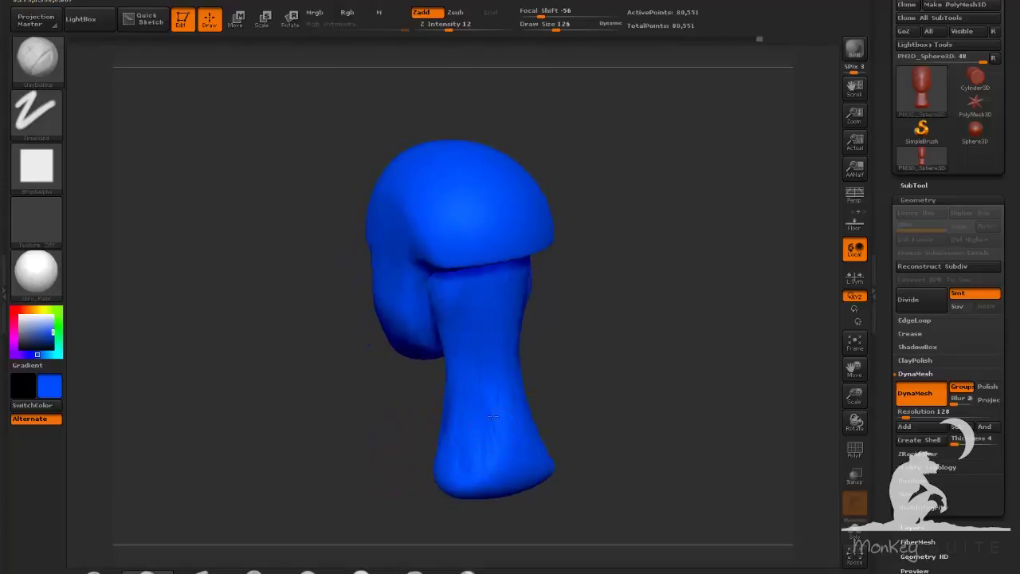
{"action": "left_click_drag", "start_coordinate": [622, 320], "coordinate": [702, 351]}
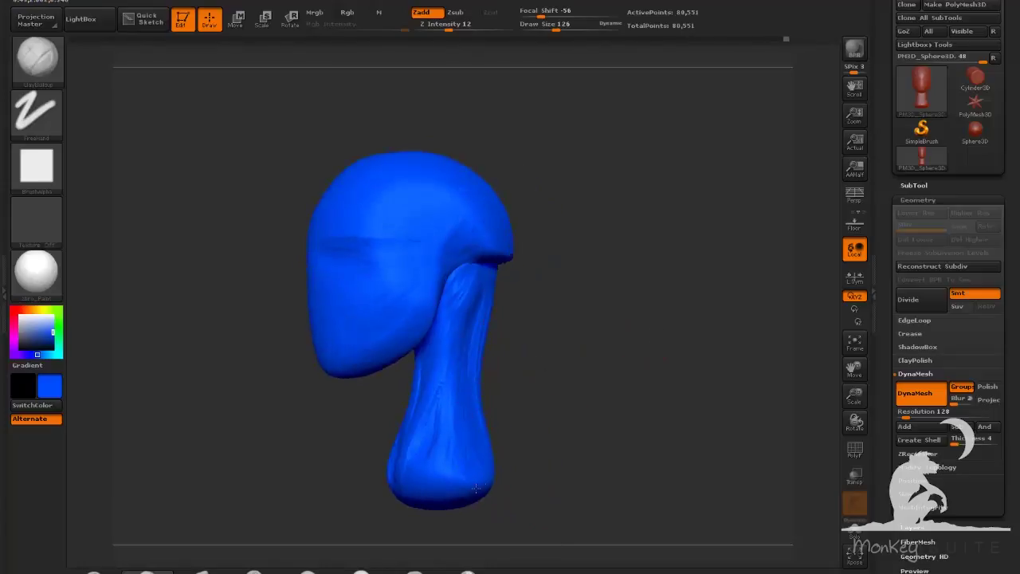
{"action": "mouse_move", "coordinate": [550, 442]}
{"action": "left_mouse_down"}
{"action": "mouse_move", "coordinate": [603, 430]}
{"action": "mouse_move", "coordinate": [629, 378]}
{"action": "mouse_move", "coordinate": [695, 410]}
{"action": "left_mouse_up"}
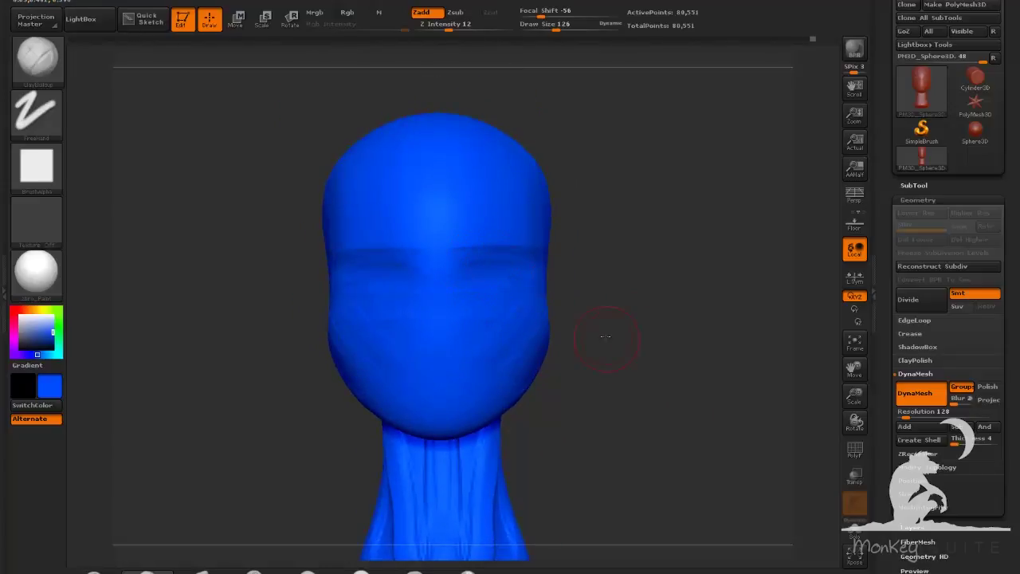
Build up the chin, the front of the face and the lower jawline with ClayBuildup
{"action": "mouse_move", "coordinate": [606, 337]}
{"action": "left_mouse_down"}
{"action": "mouse_move", "coordinate": [639, 339]}
{"action": "mouse_move", "coordinate": [591, 344]}
{"action": "mouse_move", "coordinate": [533, 386]}
{"action": "left_mouse_up"}
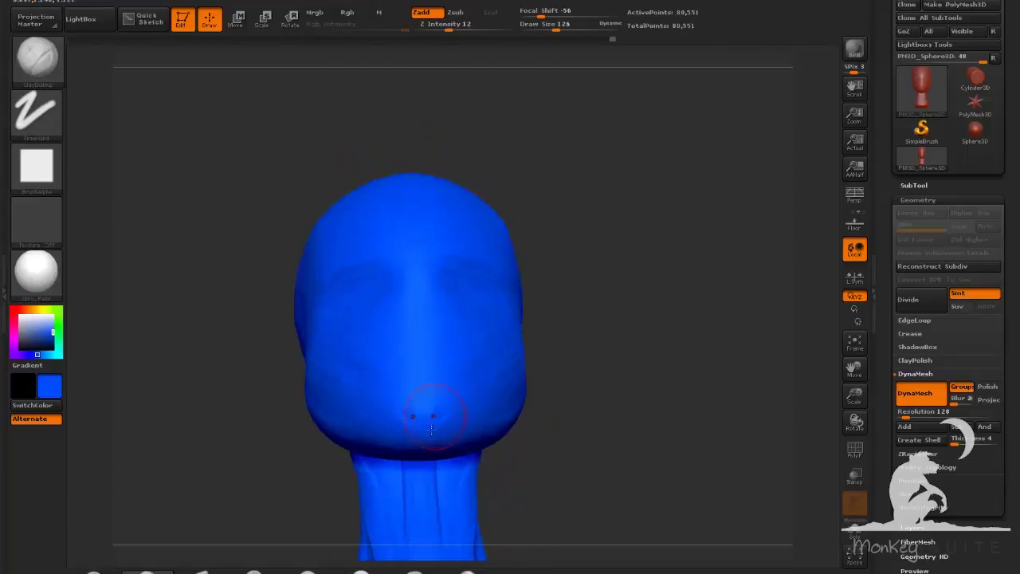
{"action": "left_click_drag", "start_coordinate": [578, 432], "coordinate": [462, 452]}
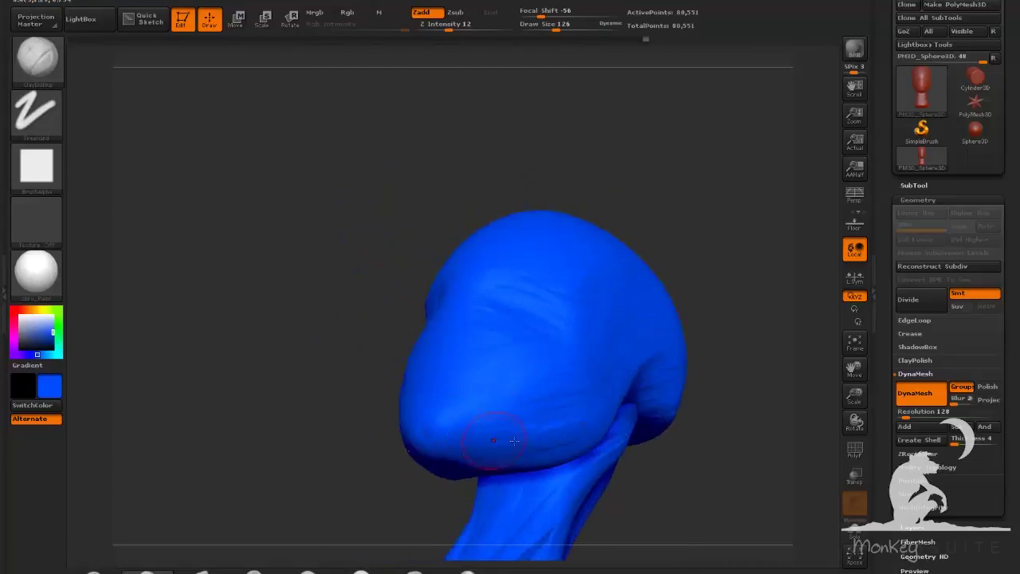
{"action": "mouse_move", "coordinate": [662, 439]}
{"action": "left_mouse_down"}
{"action": "mouse_move", "coordinate": [679, 415]}
{"action": "mouse_move", "coordinate": [646, 398]}
{"action": "mouse_move", "coordinate": [640, 375]}
{"action": "left_mouse_up"}
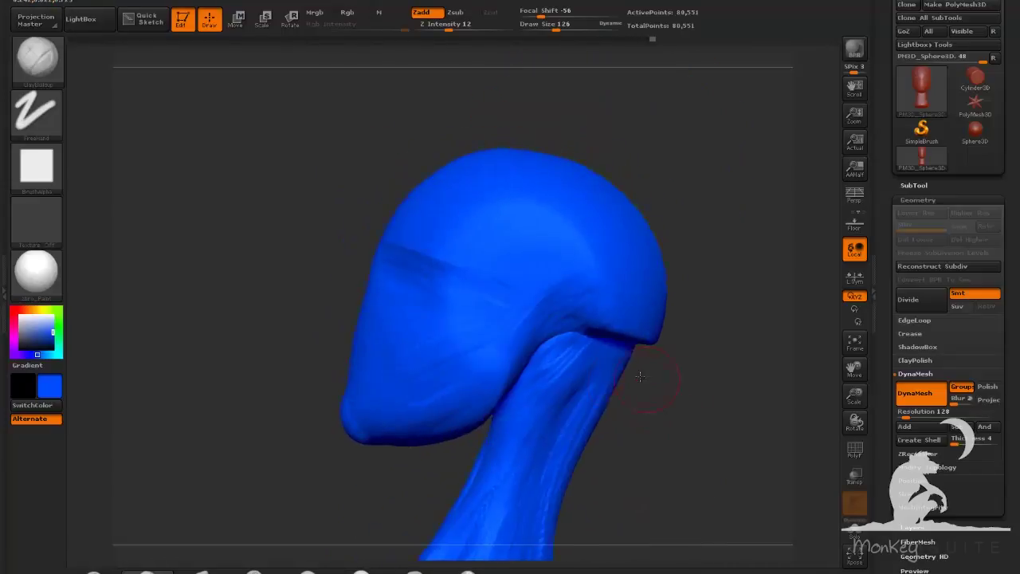
Smooth the skull edge behind the jaw and add clay strokes over it above the neck
{"action": "mouse_move", "coordinate": [710, 411]}
{"action": "left_mouse_down"}
{"action": "mouse_move", "coordinate": [718, 458]}
{"action": "mouse_move", "coordinate": [695, 422]}
{"action": "mouse_move", "coordinate": [685, 429]}
{"action": "left_mouse_up"}
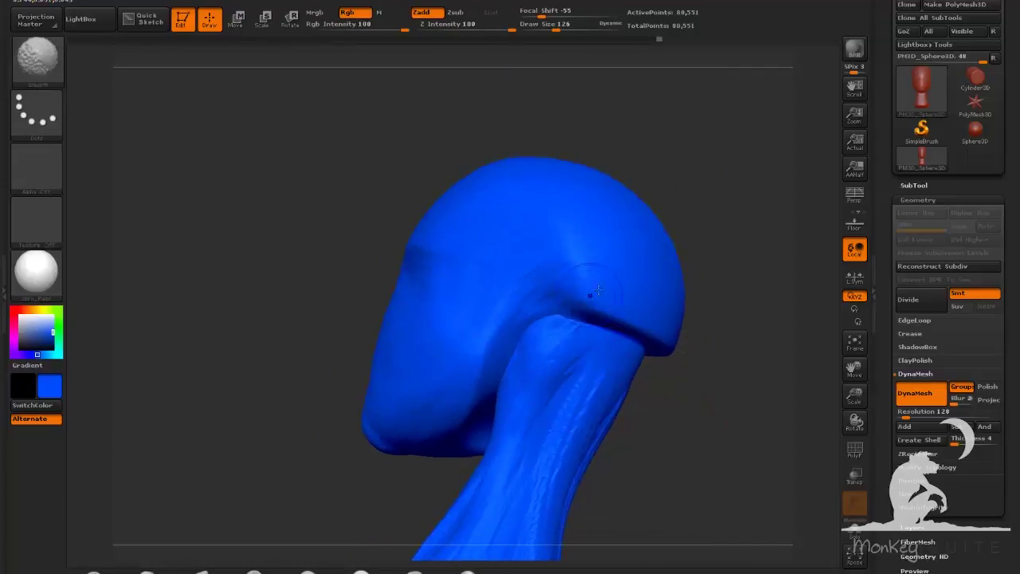
{"action": "left_click_drag", "start_coordinate": [580, 289], "coordinate": [658, 348]}
{"action": "mouse_move", "coordinate": [564, 290]}
{"action": "left_mouse_down"}
{"action": "mouse_move", "coordinate": [612, 311]}
{"action": "mouse_move", "coordinate": [622, 327]}
{"action": "left_mouse_up"}
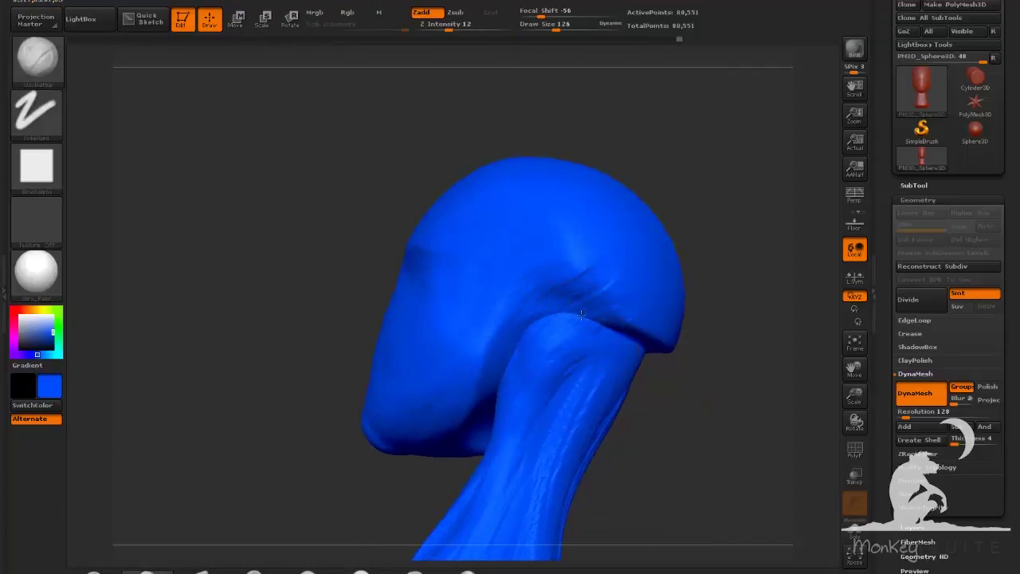
Set ClayBuildup's Mask By Polygroups to 0 and fill the gap between the skull base and the neck
{"action": "mouse_move", "coordinate": [53, 1]}
{"action": "left_click_drag", "start_coordinate": [129, 456], "coordinate": [56, 456]}
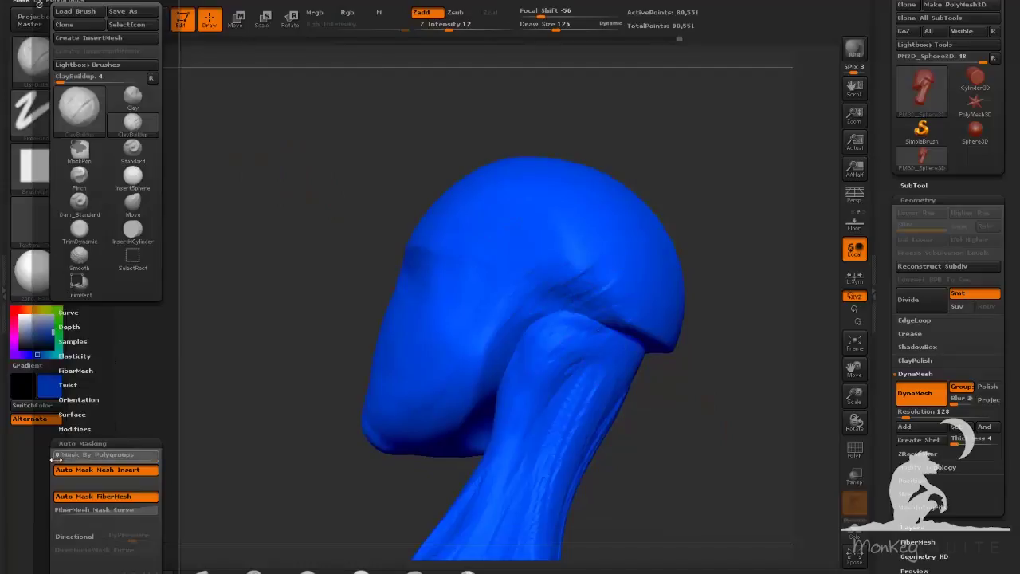
{"action": "mouse_move", "coordinate": [637, 341]}
{"action": "left_mouse_down"}
{"action": "mouse_move", "coordinate": [580, 302]}
{"action": "mouse_move", "coordinate": [572, 322]}
{"action": "mouse_move", "coordinate": [619, 333]}
{"action": "left_mouse_up"}
{"action": "mouse_move", "coordinate": [718, 383]}
{"action": "left_mouse_down"}
{"action": "mouse_move", "coordinate": [679, 387]}
{"action": "mouse_move", "coordinate": [626, 339]}
{"action": "left_mouse_up"}
{"action": "left_click_drag", "start_coordinate": [649, 375], "coordinate": [589, 330]}
{"action": "left_click_drag", "start_coordinate": [636, 354], "coordinate": [603, 333]}
{"action": "mouse_move", "coordinate": [648, 378]}
{"action": "left_mouse_down"}
{"action": "mouse_move", "coordinate": [594, 383]}
{"action": "mouse_move", "coordinate": [621, 351]}
{"action": "left_mouse_up"}
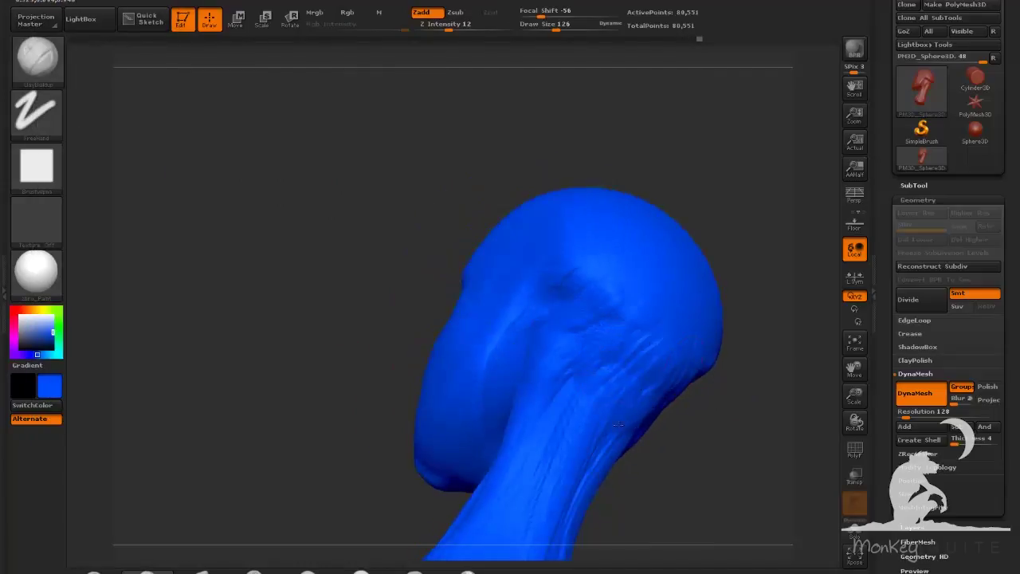
Smooth the hollow behind the jaw and blend the back of the skull into the neck with clay strokes
{"action": "mouse_move", "coordinate": [689, 411]}
{"action": "left_mouse_down"}
{"action": "mouse_move", "coordinate": [634, 387]}
{"action": "mouse_move", "coordinate": [638, 399]}
{"action": "left_mouse_up"}
{"action": "left_click_drag", "start_coordinate": [579, 288], "coordinate": [559, 296], "text": "shift"}
{"action": "mouse_move", "coordinate": [598, 380]}
{"action": "left_mouse_down"}
{"action": "mouse_move", "coordinate": [588, 367]}
{"action": "mouse_move", "coordinate": [598, 341]}
{"action": "left_mouse_up"}
{"action": "left_click_drag", "start_coordinate": [663, 426], "coordinate": [633, 379]}
{"action": "mouse_move", "coordinate": [535, 325]}
{"action": "left_mouse_down"}
{"action": "mouse_move", "coordinate": [550, 240]}
{"action": "mouse_move", "coordinate": [512, 279]}
{"action": "left_mouse_up"}
{"action": "mouse_move", "coordinate": [632, 370]}
{"action": "left_mouse_down"}
{"action": "mouse_move", "coordinate": [612, 396]}
{"action": "mouse_move", "coordinate": [580, 392]}
{"action": "left_mouse_up"}
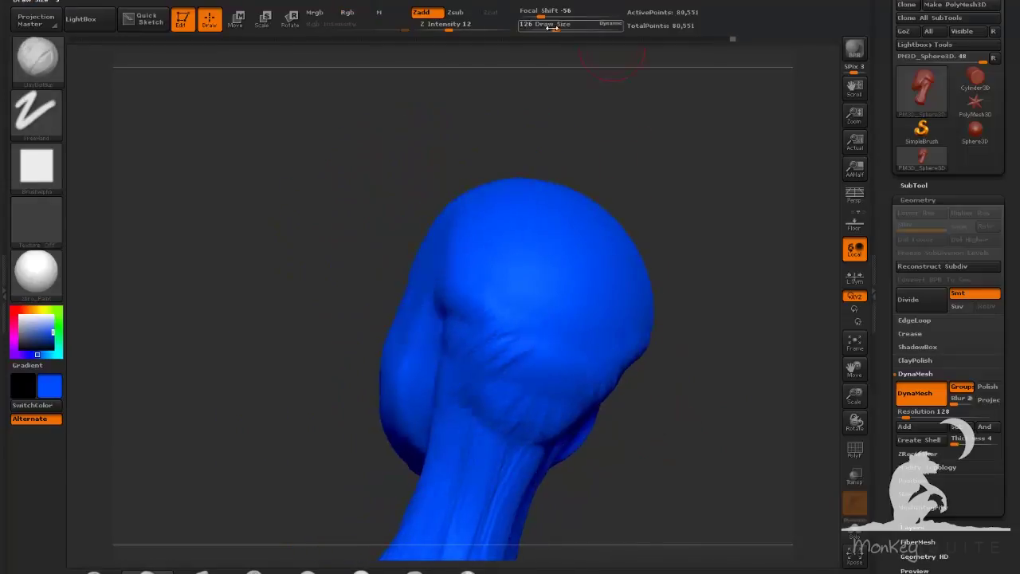
Set the Draw Size to 340 and add broad ClayBuildup strokes to round out the back of the skull
{"action": "left_click_drag", "start_coordinate": [556, 27], "coordinate": [579, 26]}
{"action": "mouse_move", "coordinate": [524, 339]}
{"action": "left_mouse_down"}
{"action": "mouse_move", "coordinate": [576, 388]}
{"action": "mouse_move", "coordinate": [510, 353]}
{"action": "mouse_move", "coordinate": [522, 283]}
{"action": "left_mouse_up"}
{"action": "mouse_move", "coordinate": [636, 390]}
{"action": "left_mouse_down"}
{"action": "mouse_move", "coordinate": [715, 399]}
{"action": "mouse_move", "coordinate": [656, 343]}
{"action": "left_mouse_up"}
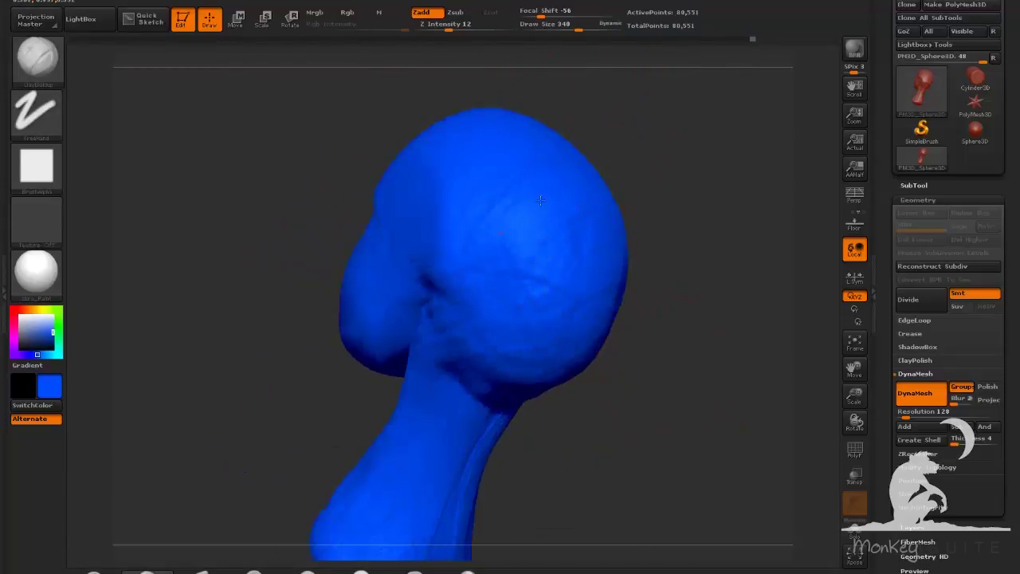
{"action": "left_click_drag", "start_coordinate": [568, 347], "coordinate": [547, 291]}
{"action": "left_click_drag", "start_coordinate": [656, 303], "coordinate": [638, 371]}
{"action": "left_click_drag", "start_coordinate": [558, 350], "coordinate": [522, 367]}
{"action": "mouse_move", "coordinate": [711, 387]}
{"action": "left_mouse_down"}
{"action": "mouse_move", "coordinate": [630, 390]}
{"action": "mouse_move", "coordinate": [681, 387]}
{"action": "left_mouse_up"}
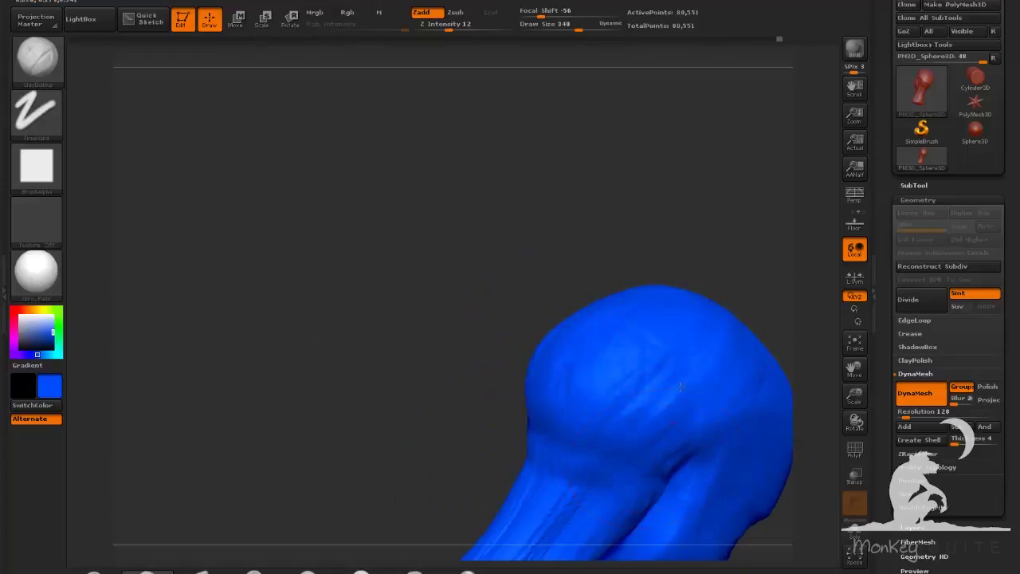
Add more clay volume over the other side, base and crown of the skull
{"action": "left_click_drag", "start_coordinate": [646, 268], "coordinate": [511, 199]}
{"action": "left_click_drag", "start_coordinate": [556, 162], "coordinate": [508, 165]}
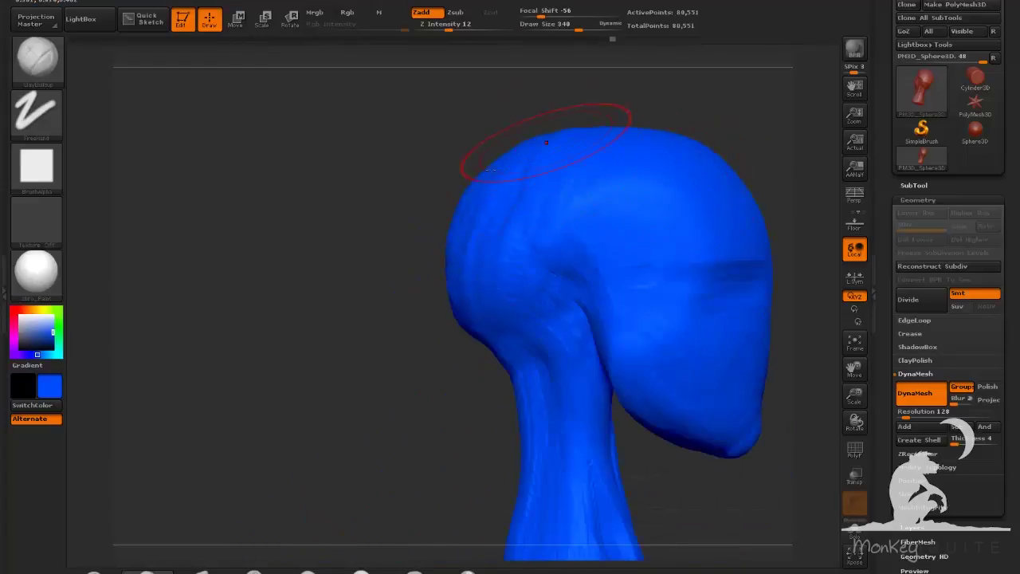
{"action": "mouse_move", "coordinate": [519, 330]}
{"action": "left_mouse_down"}
{"action": "mouse_move", "coordinate": [534, 382]}
{"action": "mouse_move", "coordinate": [472, 311]}
{"action": "left_mouse_up"}
{"action": "left_click_drag", "start_coordinate": [383, 423], "coordinate": [502, 462]}
{"action": "left_click_drag", "start_coordinate": [518, 382], "coordinate": [431, 332]}
{"action": "left_click_drag", "start_coordinate": [515, 267], "coordinate": [470, 330]}
{"action": "left_click_drag", "start_coordinate": [407, 459], "coordinate": [356, 468]}
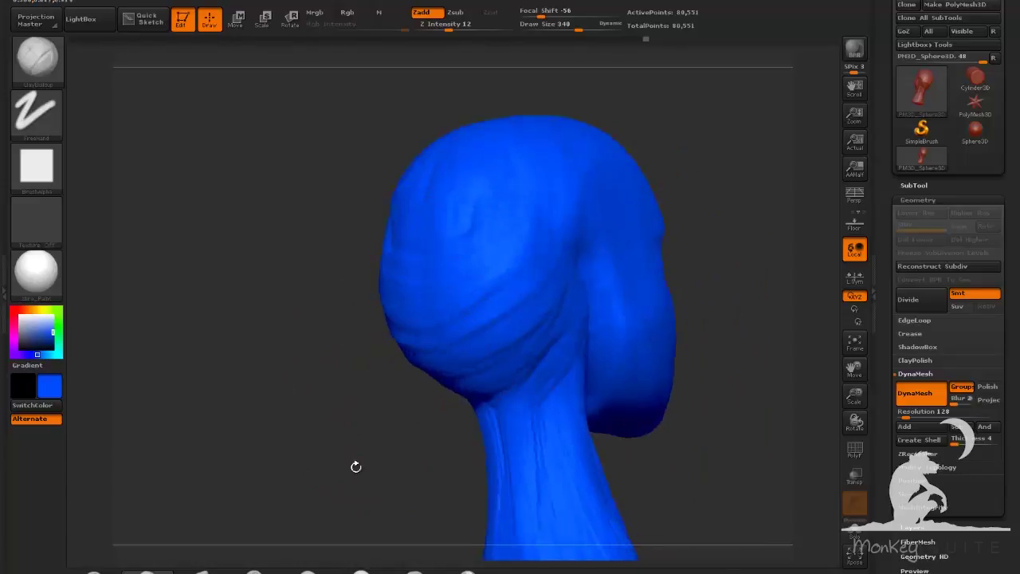
{"action": "left_click_drag", "start_coordinate": [398, 319], "coordinate": [470, 383]}
{"action": "mouse_move", "coordinate": [331, 446]}
{"action": "left_mouse_down"}
{"action": "mouse_move", "coordinate": [586, 391]}
{"action": "mouse_move", "coordinate": [389, 147]}
{"action": "left_mouse_up"}
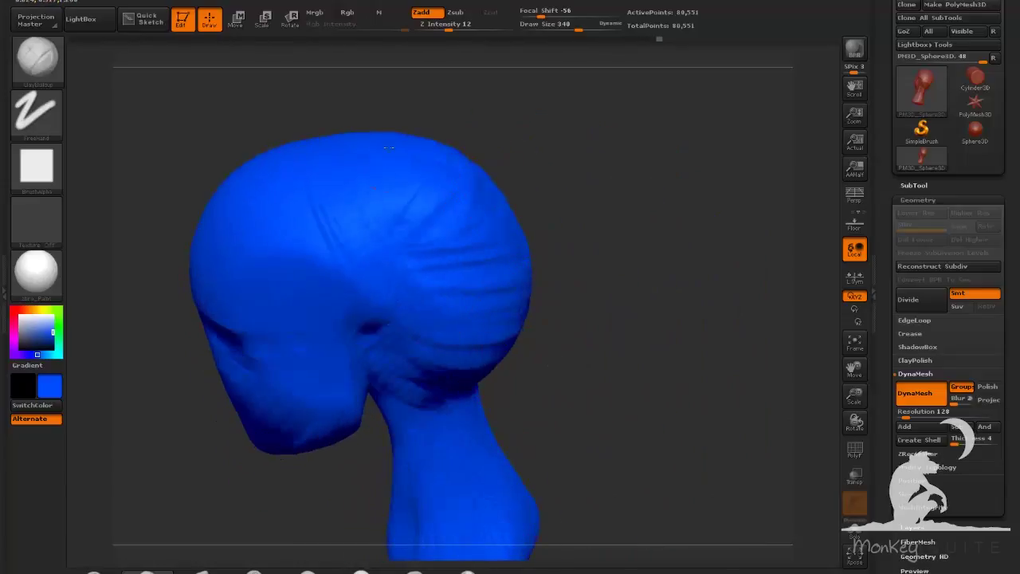
Remesh the sculpt with DynaMesh and flatten the clay ridges behind the head using TrimDynamic at Draw Size 214
{"action": "left_click_drag", "start_coordinate": [614, 319], "coordinate": [642, 351], "text": "ctrl"}
{"action": "mouse_move", "coordinate": [642, 351]}
{"action": "left_mouse_down"}
{"action": "mouse_move", "coordinate": [632, 374]}
{"action": "mouse_move", "coordinate": [645, 338]}
{"action": "mouse_move", "coordinate": [633, 354]}
{"action": "mouse_move", "coordinate": [632, 403]}
{"action": "mouse_move", "coordinate": [366, 549]}
{"action": "left_mouse_up"}
{"action": "left_click", "coordinate": [308, 572]}
{"action": "left_click_drag", "start_coordinate": [566, 28], "coordinate": [555, 29]}
{"action": "left_click_drag", "start_coordinate": [607, 315], "coordinate": [548, 321]}
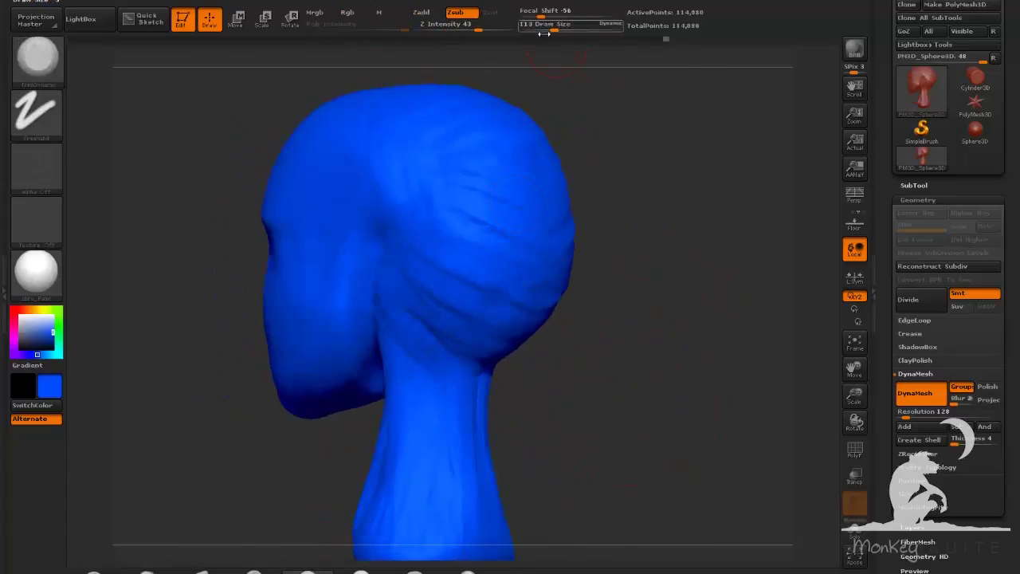
{"action": "left_click_drag", "start_coordinate": [555, 28], "coordinate": [567, 29]}
{"action": "left_click_drag", "start_coordinate": [431, 271], "coordinate": [414, 315]}
{"action": "left_click_drag", "start_coordinate": [634, 345], "coordinate": [547, 278]}
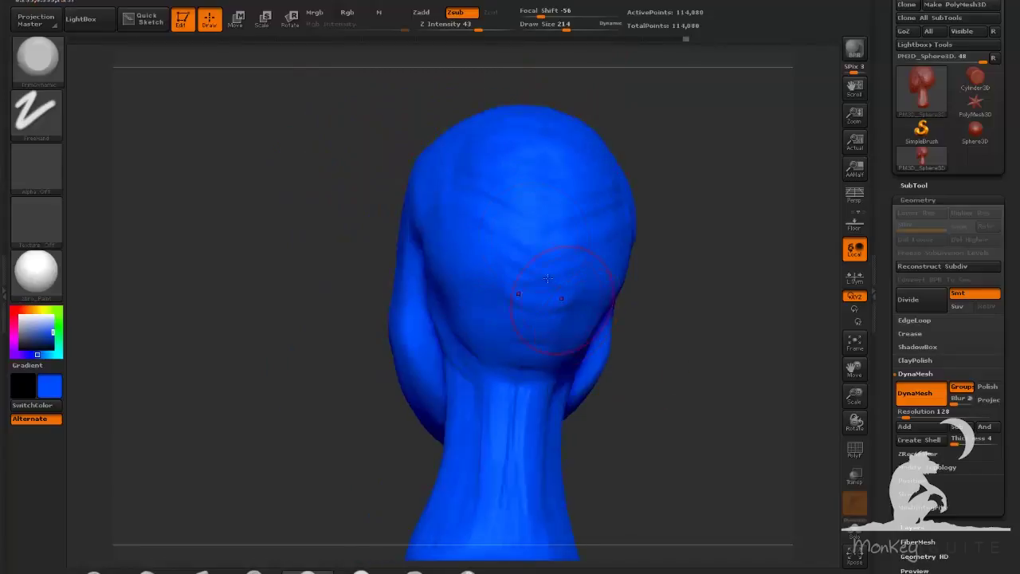
Trim the skull base near the neck and the side of the head with TrimDynamic
{"action": "left_click_drag", "start_coordinate": [590, 398], "coordinate": [606, 392]}
{"action": "left_click_drag", "start_coordinate": [554, 349], "coordinate": [533, 360]}
{"action": "left_click_drag", "start_coordinate": [642, 350], "coordinate": [709, 349]}
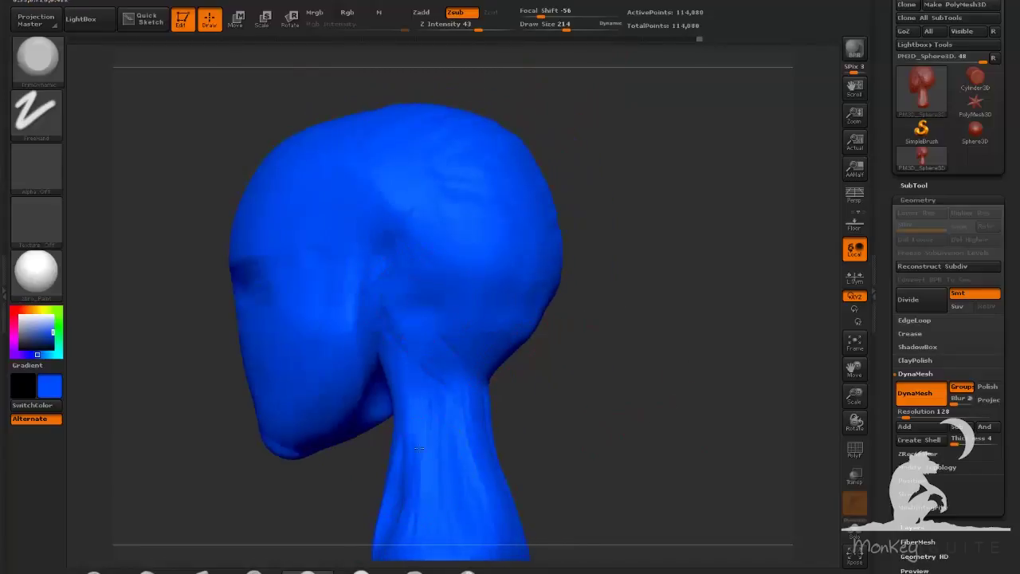
{"action": "left_click_drag", "start_coordinate": [611, 315], "coordinate": [622, 370]}
{"action": "left_click_drag", "start_coordinate": [434, 226], "coordinate": [439, 214]}
{"action": "left_click_drag", "start_coordinate": [660, 267], "coordinate": [642, 462], "text": "alt"}
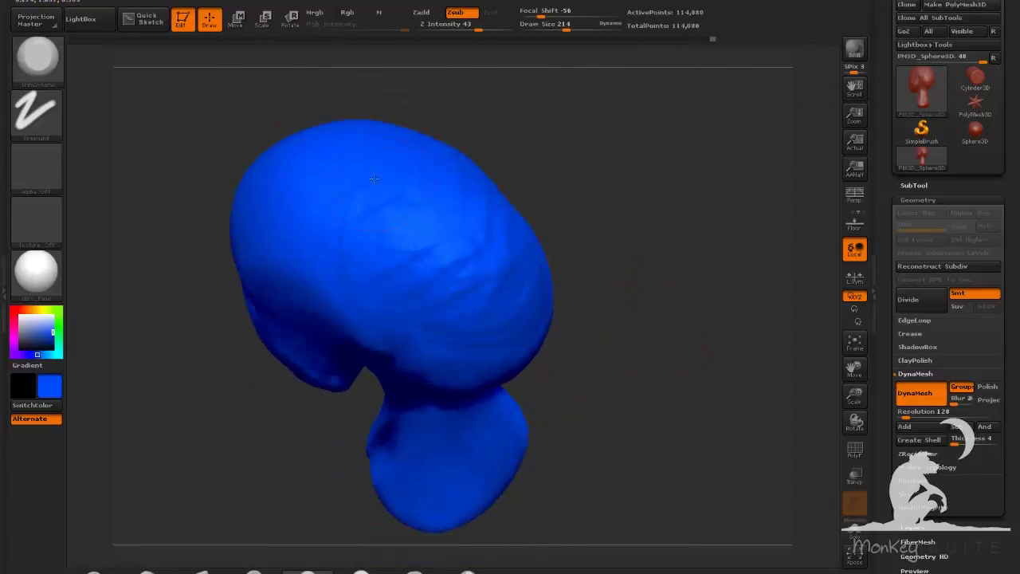
Trim the upper side of the skull, undo the last change, and smooth the side and back of the cranium
{"action": "left_click_drag", "start_coordinate": [490, 302], "coordinate": [311, 291]}
{"action": "left_click_drag", "start_coordinate": [626, 357], "coordinate": [554, 322]}
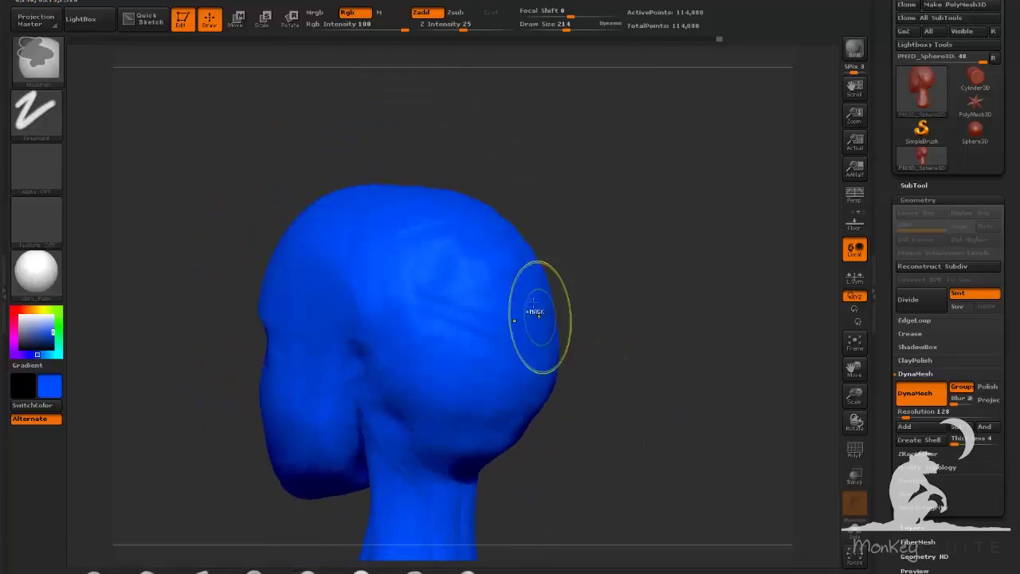
{"action": "key", "text": "ctrl+z"}
{"action": "left_click_drag", "start_coordinate": [456, 338], "coordinate": [470, 319], "text": "shift"}
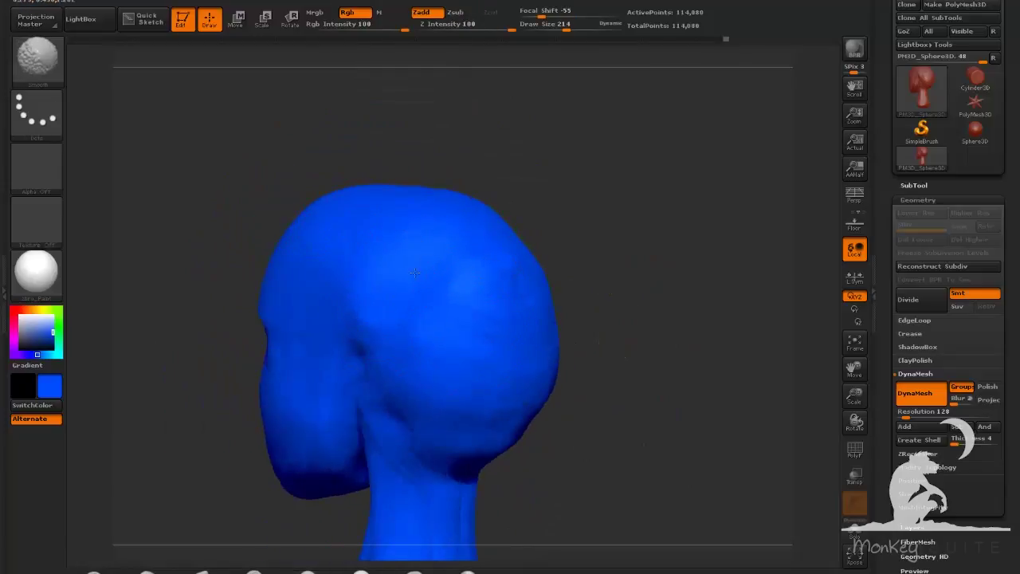
Smooth the hollow behind the jaw and trim the brow and cheek planes with TrimDynamic
{"action": "mouse_move", "coordinate": [598, 339]}
{"action": "left_mouse_down"}
{"action": "mouse_move", "coordinate": [641, 351]}
{"action": "mouse_move", "coordinate": [582, 350]}
{"action": "left_mouse_up"}
{"action": "mouse_move", "coordinate": [638, 398]}
{"action": "left_mouse_down"}
{"action": "mouse_move", "coordinate": [715, 427]}
{"action": "mouse_move", "coordinate": [750, 321]}
{"action": "left_mouse_up"}
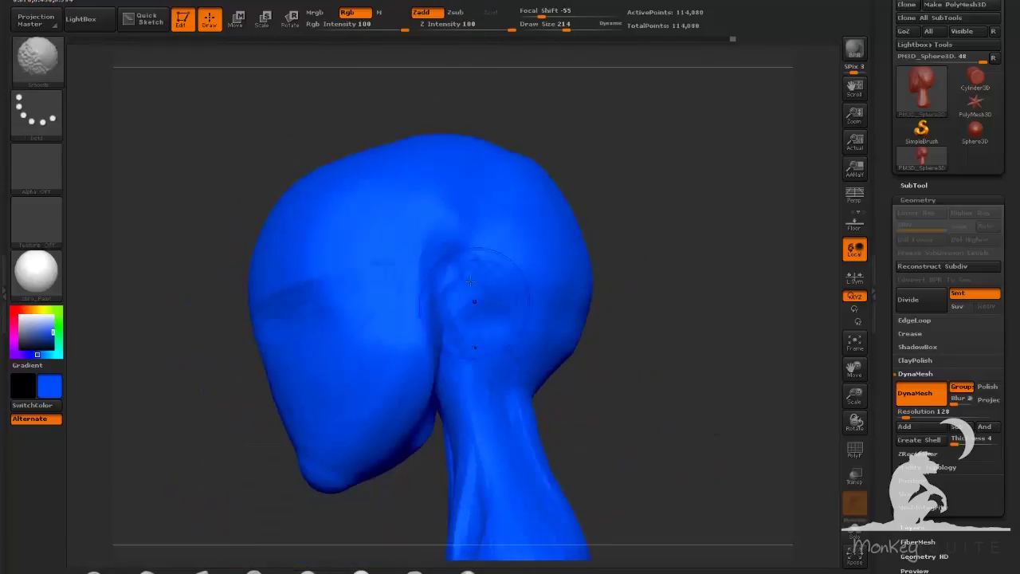
{"action": "left_click_drag", "start_coordinate": [469, 298], "coordinate": [493, 323], "text": "shift"}
{"action": "left_click_drag", "start_coordinate": [606, 431], "coordinate": [674, 414]}
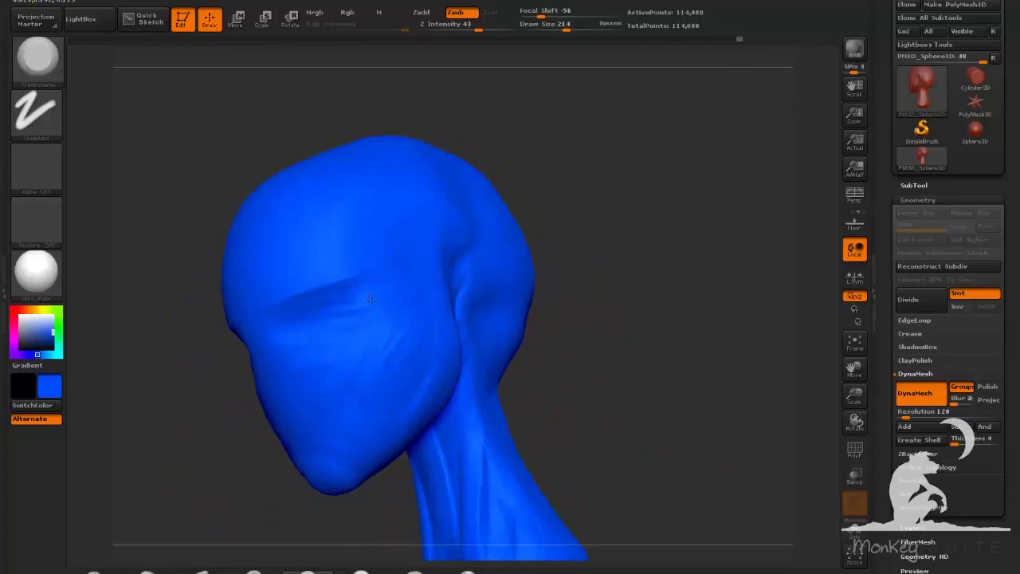
{"action": "left_click_drag", "start_coordinate": [370, 300], "coordinate": [345, 281]}
{"action": "left_click_drag", "start_coordinate": [591, 313], "coordinate": [658, 285]}
Trim the chin and lower jawline with TrimDynamic at Draw Size 109
{"action": "left_click", "coordinate": [553, 28]}
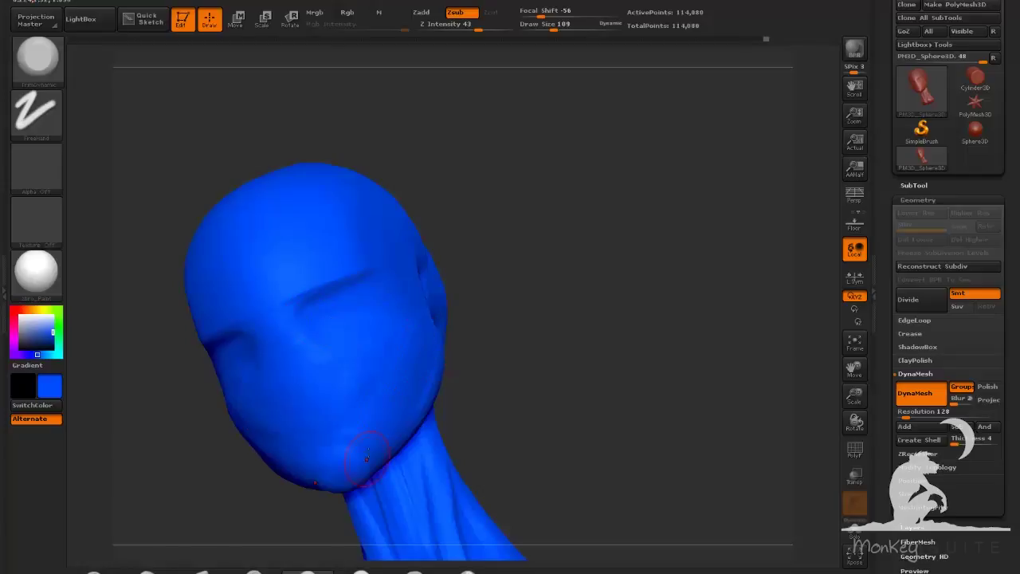
{"action": "left_click_drag", "start_coordinate": [499, 447], "coordinate": [339, 462]}
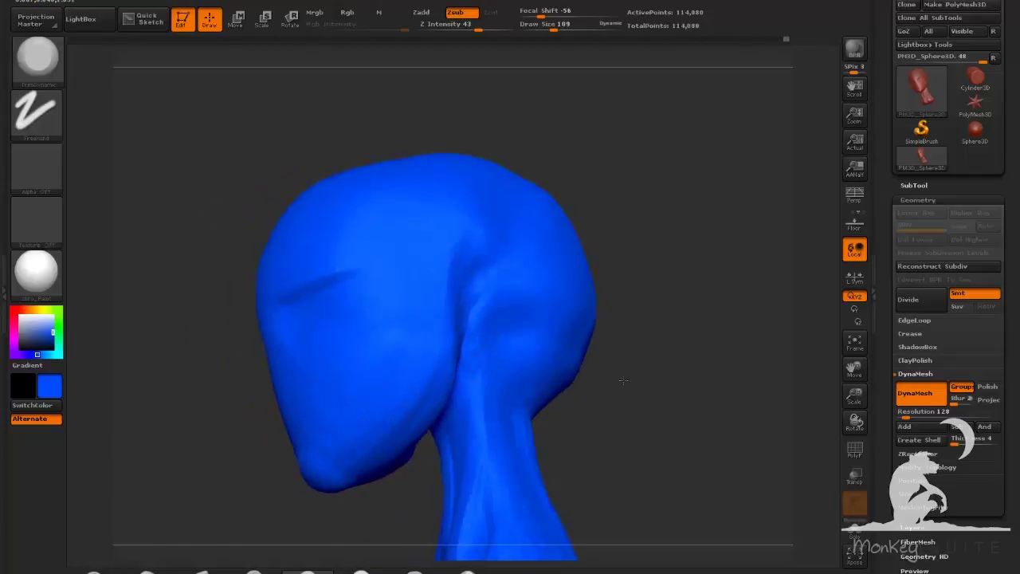
{"action": "left_click_drag", "start_coordinate": [626, 383], "coordinate": [594, 361]}
{"action": "left_click_drag", "start_coordinate": [610, 478], "coordinate": [608, 378]}
Build up clay with ClayBuildup beneath the jaw where it meets the upper neck
{"action": "left_click", "coordinate": [147, 571]}
{"action": "left_click_drag", "start_coordinate": [460, 326], "coordinate": [457, 362]}
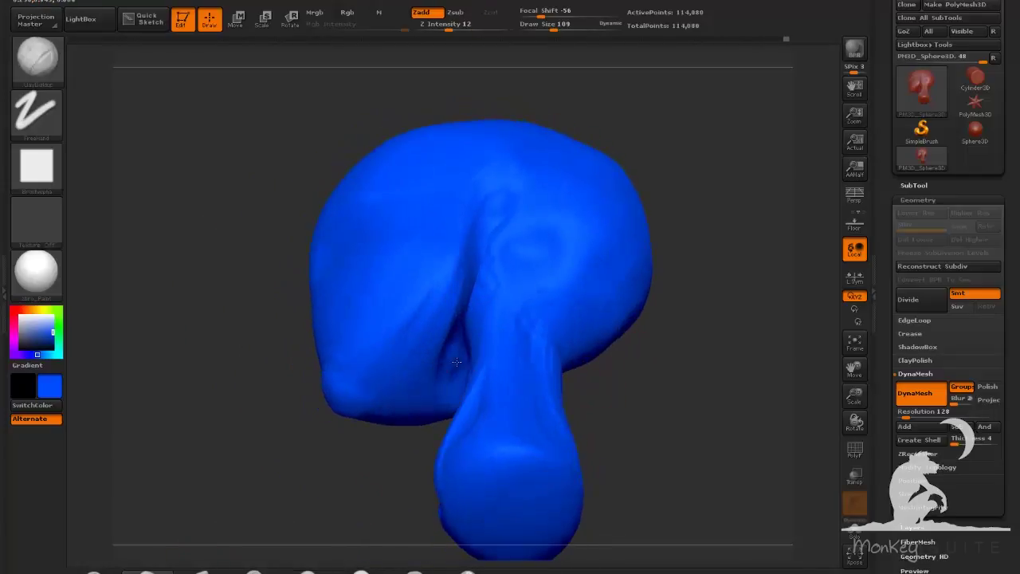
{"action": "mouse_move", "coordinate": [647, 398]}
{"action": "left_mouse_down"}
{"action": "mouse_move", "coordinate": [677, 392]}
{"action": "mouse_move", "coordinate": [710, 359]}
{"action": "left_mouse_up"}
{"action": "left_click_drag", "start_coordinate": [509, 375], "coordinate": [539, 352]}
{"action": "left_click_drag", "start_coordinate": [694, 375], "coordinate": [683, 310]}
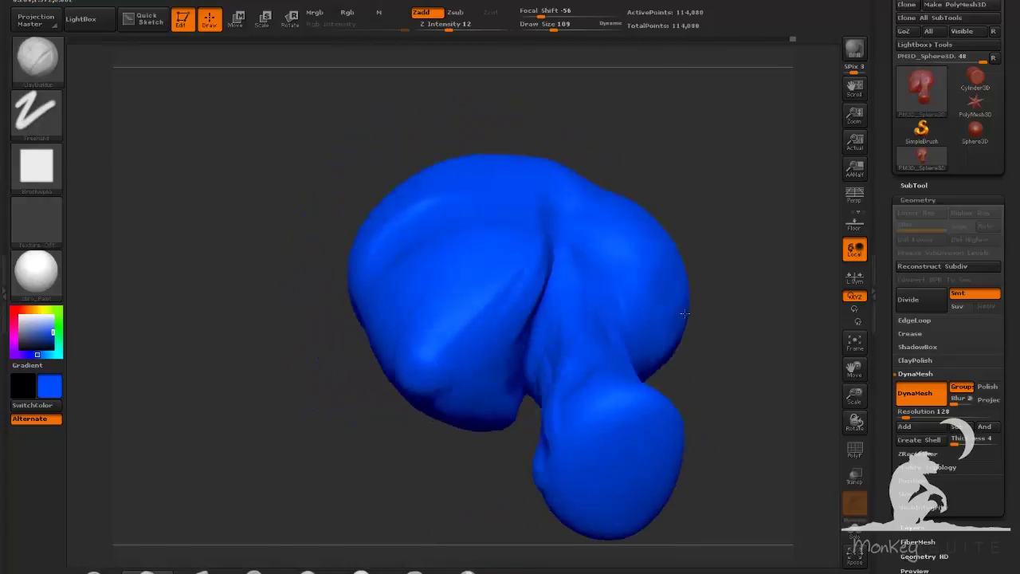
{"action": "mouse_move", "coordinate": [528, 383]}
{"action": "left_mouse_down"}
{"action": "mouse_move", "coordinate": [535, 335]}
{"action": "mouse_move", "coordinate": [540, 343]}
{"action": "left_mouse_up"}
Add more ClayBuildup strokes to fill the crease between the jaw underside, skull base and neck
{"action": "mouse_move", "coordinate": [703, 315]}
{"action": "left_mouse_down"}
{"action": "mouse_move", "coordinate": [694, 385]}
{"action": "mouse_move", "coordinate": [681, 383]}
{"action": "left_mouse_up"}
{"action": "left_click_drag", "start_coordinate": [526, 343], "coordinate": [568, 287]}
{"action": "left_click_drag", "start_coordinate": [522, 353], "coordinate": [544, 323]}
{"action": "mouse_move", "coordinate": [694, 358]}
{"action": "left_mouse_down"}
{"action": "mouse_move", "coordinate": [747, 323]}
{"action": "mouse_move", "coordinate": [708, 292]}
{"action": "left_mouse_up"}
{"action": "mouse_move", "coordinate": [534, 370]}
{"action": "left_mouse_down"}
{"action": "mouse_move", "coordinate": [550, 364]}
{"action": "mouse_move", "coordinate": [518, 378]}
{"action": "mouse_move", "coordinate": [541, 361]}
{"action": "left_mouse_up"}
{"action": "left_click_drag", "start_coordinate": [684, 307], "coordinate": [675, 225]}
{"action": "left_click_drag", "start_coordinate": [529, 373], "coordinate": [510, 423]}
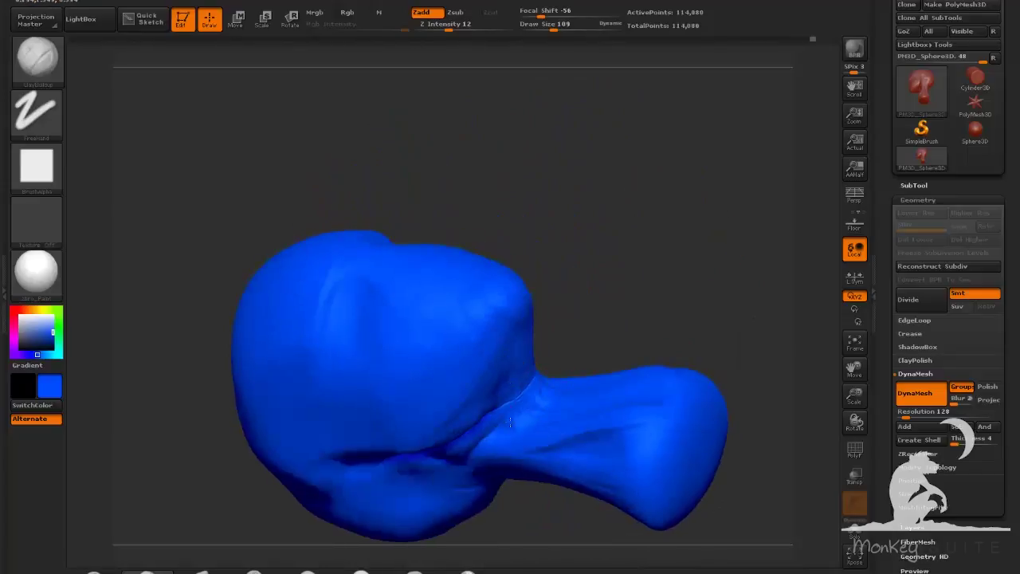
Regroup the head mesh's polygroups with the polyframe displayed, and return to the DynaMesh settings with the polyframe hidden
{"action": "left_click_drag", "start_coordinate": [692, 296], "coordinate": [714, 377]}
{"action": "key", "text": "shift+f"}
{"action": "left_click", "coordinate": [918, 200]}
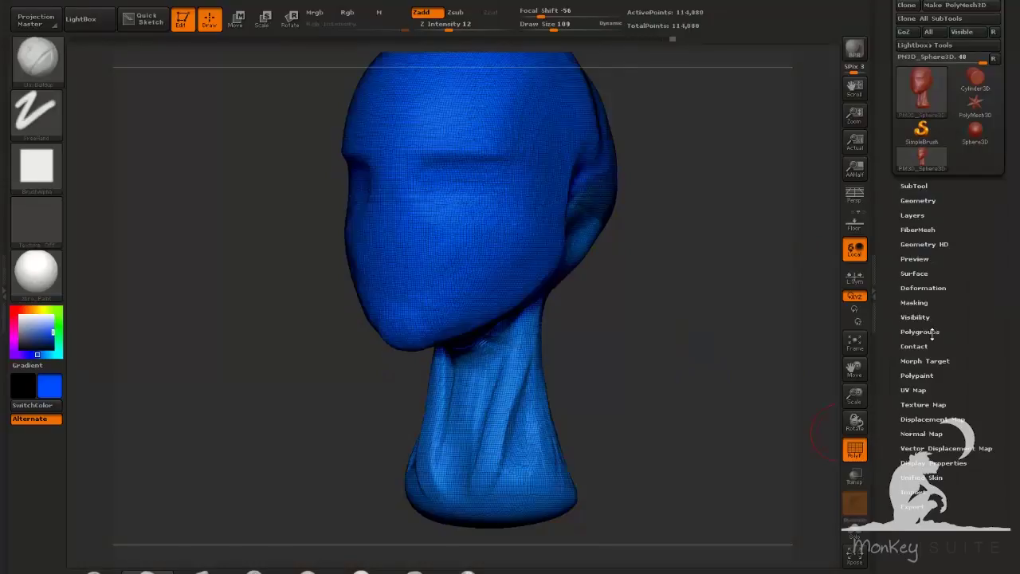
{"action": "left_click", "coordinate": [931, 332]}
{"action": "left_click", "coordinate": [923, 451]}
{"action": "key", "text": "shift+f"}
{"action": "left_click", "coordinate": [919, 201]}
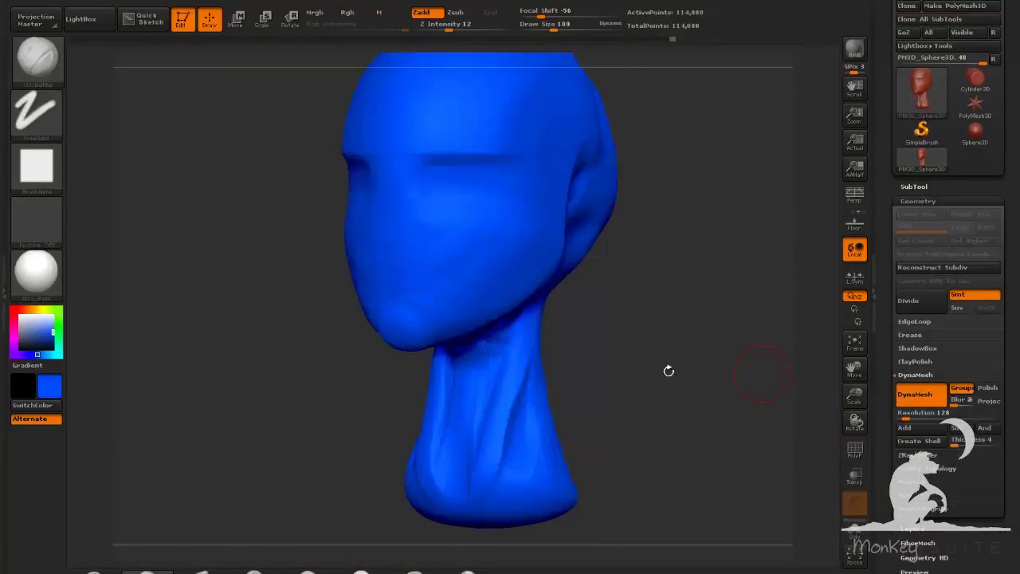
Remesh the head with DynaMesh and smooth the transition behind the jaw
{"action": "left_click_drag", "start_coordinate": [669, 371], "coordinate": [695, 369]}
{"action": "left_click_drag", "start_coordinate": [281, 340], "coordinate": [309, 367], "text": "ctrl"}
{"action": "left_click_drag", "start_coordinate": [652, 397], "coordinate": [610, 332]}
{"action": "key", "text": "shift"}
{"action": "left_click_drag", "start_coordinate": [505, 291], "coordinate": [556, 273], "text": "shift"}
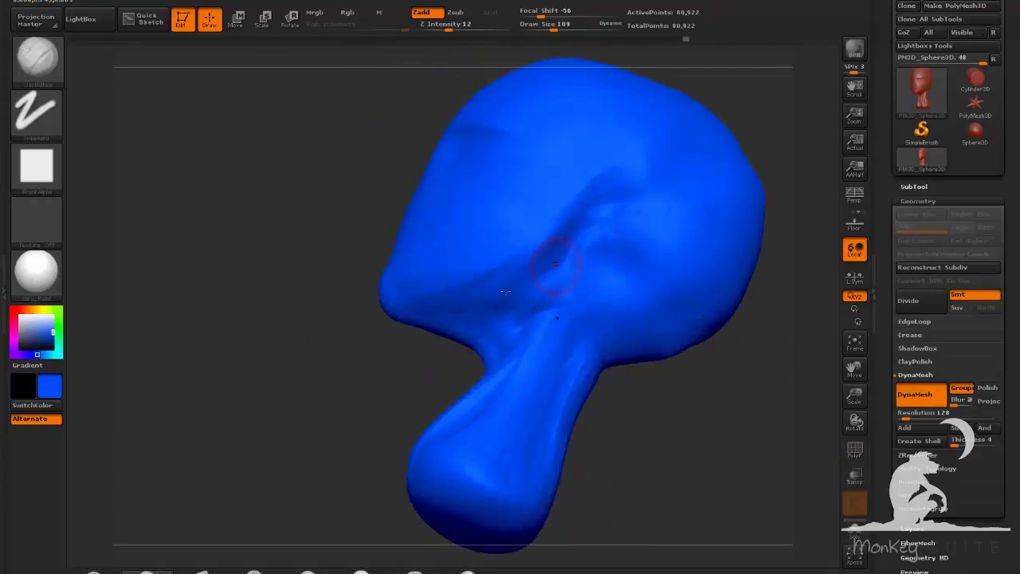
{"action": "key", "text": "ctrl"}
Flatten the transition between the rear jaw and the upper neck with TrimDynamic
{"action": "left_click", "coordinate": [308, 571]}
{"action": "left_click_drag", "start_coordinate": [329, 339], "coordinate": [416, 359]}
{"action": "left_click_drag", "start_coordinate": [685, 364], "coordinate": [552, 278]}
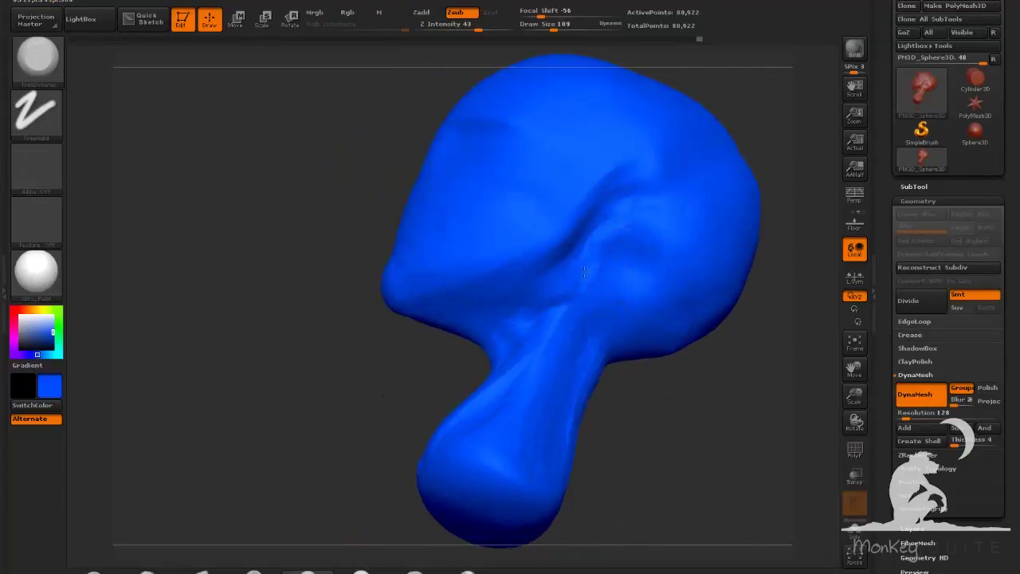
{"action": "left_click_drag", "start_coordinate": [722, 389], "coordinate": [741, 408]}
Build up the lower side of the skull behind the jaw with diagonal ClayBuildup strokes
{"action": "left_click", "coordinate": [147, 571]}
{"action": "mouse_move", "coordinate": [628, 212]}
{"action": "left_mouse_down"}
{"action": "mouse_move", "coordinate": [644, 250]}
{"action": "mouse_move", "coordinate": [610, 306]}
{"action": "left_mouse_up"}
{"action": "left_click_drag", "start_coordinate": [751, 394], "coordinate": [621, 457], "text": "alt"}
{"action": "left_click_drag", "start_coordinate": [533, 273], "coordinate": [478, 321]}
{"action": "left_click_drag", "start_coordinate": [539, 296], "coordinate": [501, 347]}
{"action": "left_click_drag", "start_coordinate": [557, 346], "coordinate": [518, 378]}
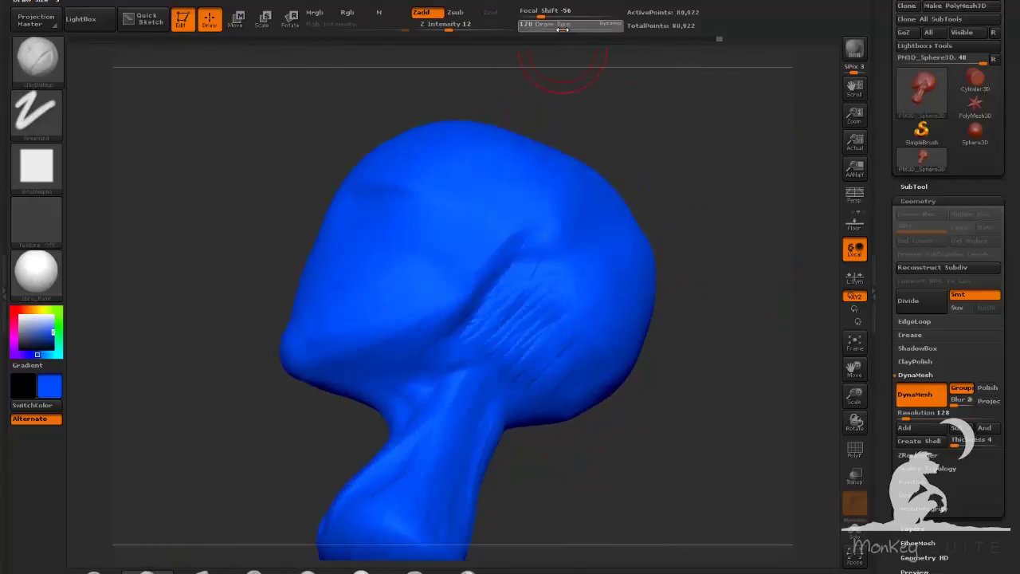
Enlarge the ClayBuildup brush to Draw Size 160 and add volume to the skull base and neck
{"action": "left_click_drag", "start_coordinate": [562, 30], "coordinate": [562, 30]}
{"action": "mouse_move", "coordinate": [532, 295]}
{"action": "left_mouse_down"}
{"action": "mouse_move", "coordinate": [499, 343]}
{"action": "mouse_move", "coordinate": [511, 350]}
{"action": "left_mouse_up"}
{"action": "left_click_drag", "start_coordinate": [708, 375], "coordinate": [575, 339]}
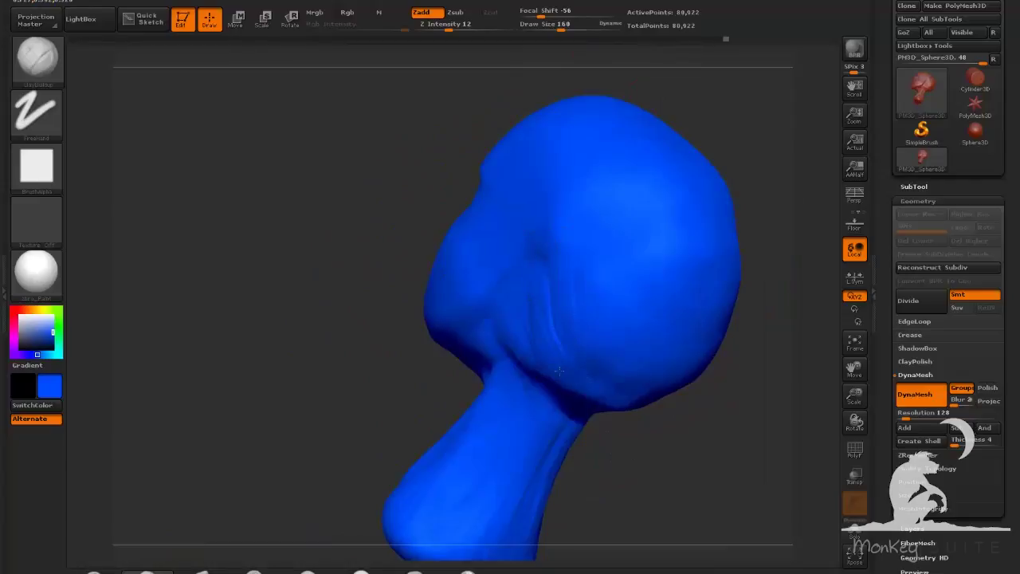
{"action": "left_click_drag", "start_coordinate": [596, 446], "coordinate": [661, 414]}
{"action": "left_click_drag", "start_coordinate": [490, 411], "coordinate": [488, 423]}
Add broad clay strokes to the side of the skull behind the ear area
{"action": "mouse_move", "coordinate": [630, 470]}
{"action": "left_mouse_down"}
{"action": "mouse_move", "coordinate": [589, 349]}
{"action": "mouse_move", "coordinate": [665, 303]}
{"action": "left_mouse_up"}
{"action": "left_click_drag", "start_coordinate": [733, 319], "coordinate": [710, 315]}
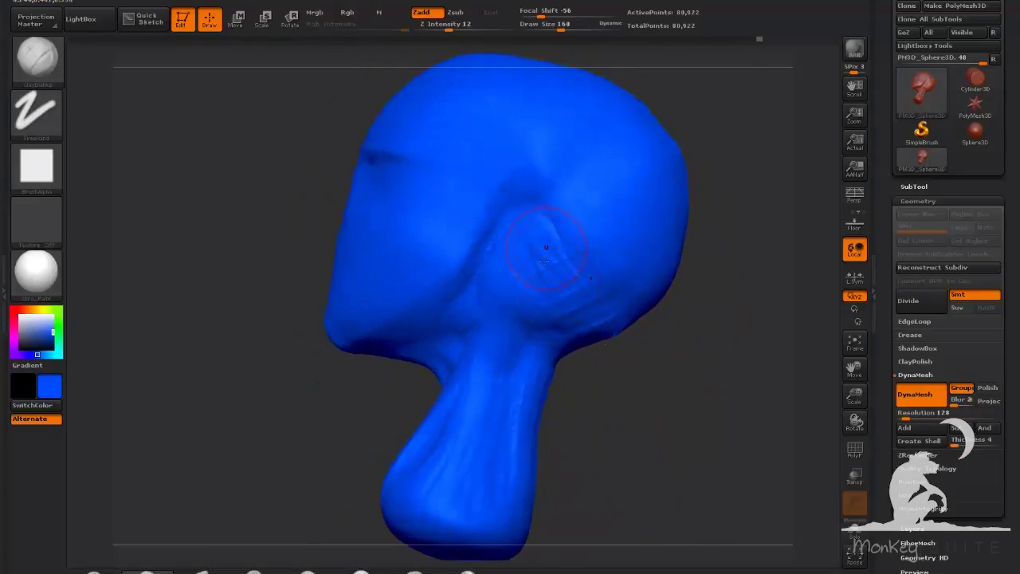
{"action": "left_click_drag", "start_coordinate": [547, 246], "coordinate": [514, 279]}
{"action": "left_click_drag", "start_coordinate": [657, 446], "coordinate": [629, 427]}
{"action": "left_click_drag", "start_coordinate": [407, 441], "coordinate": [374, 502]}
{"action": "mouse_move", "coordinate": [582, 427]}
{"action": "left_mouse_down"}
{"action": "mouse_move", "coordinate": [656, 410]}
{"action": "mouse_move", "coordinate": [583, 391]}
{"action": "left_mouse_up"}
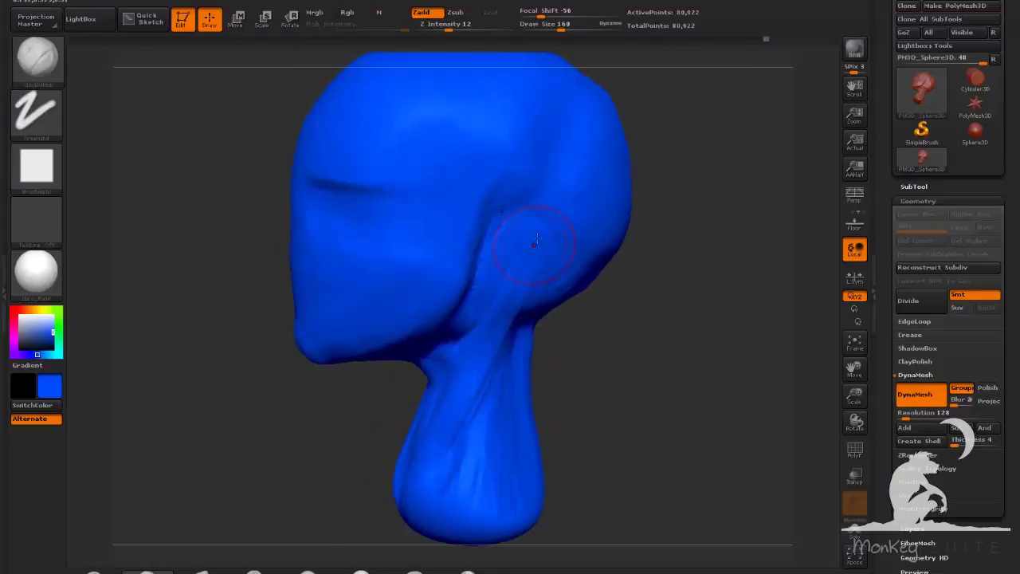
Smooth the built-up clay behind the jaw and along the skull base
{"action": "left_click_drag", "start_coordinate": [533, 239], "coordinate": [511, 265], "text": "shift"}
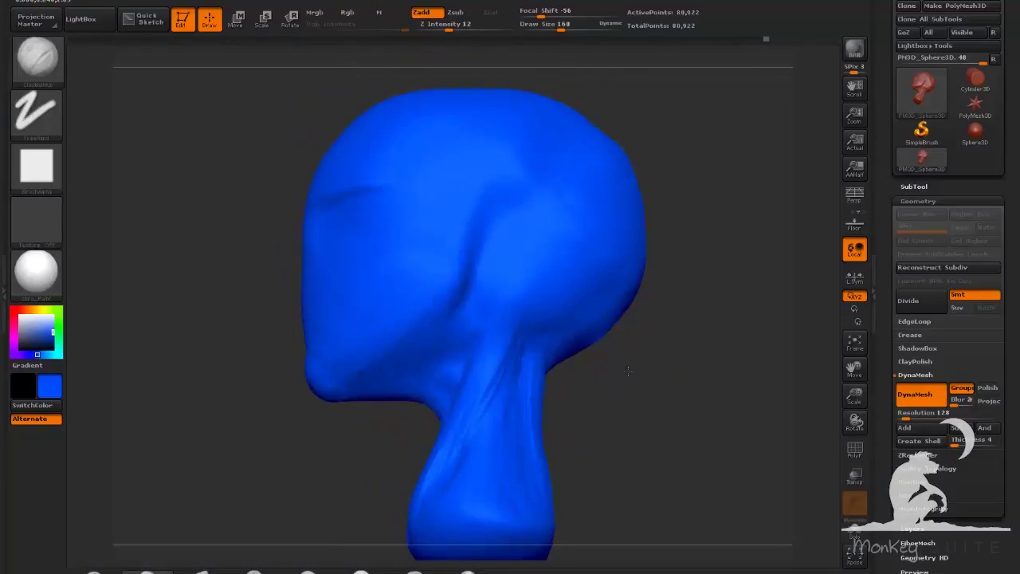
{"action": "left_click_drag", "start_coordinate": [678, 431], "coordinate": [689, 375]}
{"action": "left_click_drag", "start_coordinate": [544, 316], "coordinate": [508, 329], "text": "shift"}
{"action": "left_click_drag", "start_coordinate": [702, 399], "coordinate": [596, 426]}
{"action": "left_click_drag", "start_coordinate": [383, 417], "coordinate": [376, 443]}
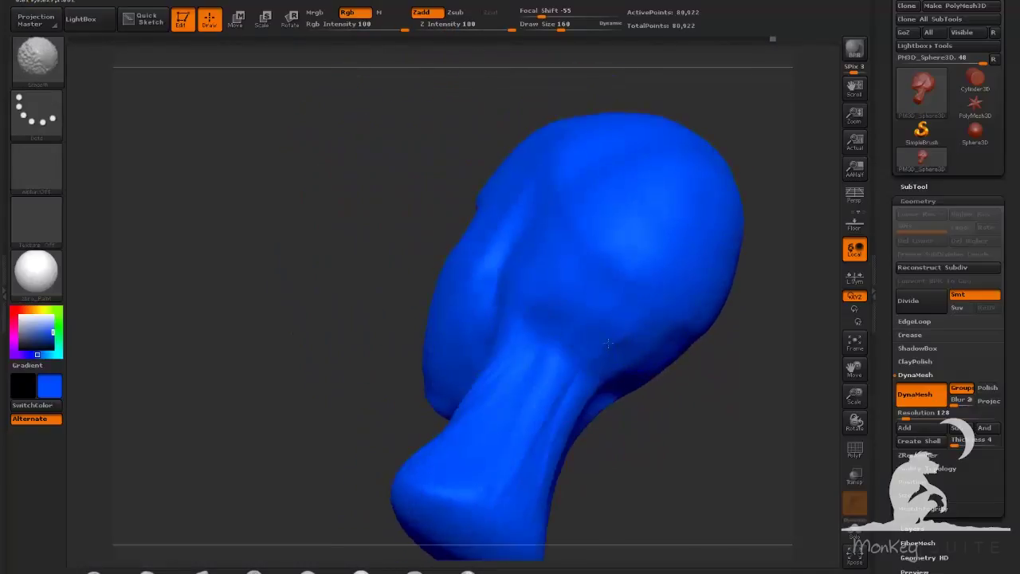
{"action": "left_click_drag", "start_coordinate": [562, 470], "coordinate": [631, 485]}
Trim the side of the head, the underside of the jaw and the front of the neck with TrimDynamic
{"action": "left_click", "coordinate": [308, 570]}
{"action": "left_click_drag", "start_coordinate": [662, 438], "coordinate": [684, 486]}
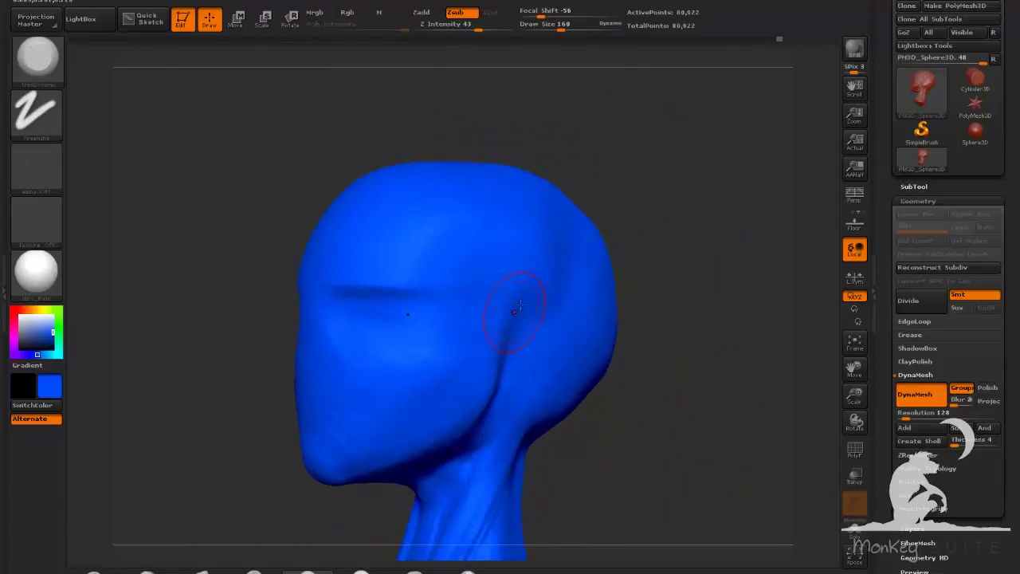
{"action": "left_click_drag", "start_coordinate": [582, 435], "coordinate": [687, 307], "text": "alt"}
{"action": "left_click_drag", "start_coordinate": [694, 347], "coordinate": [666, 383]}
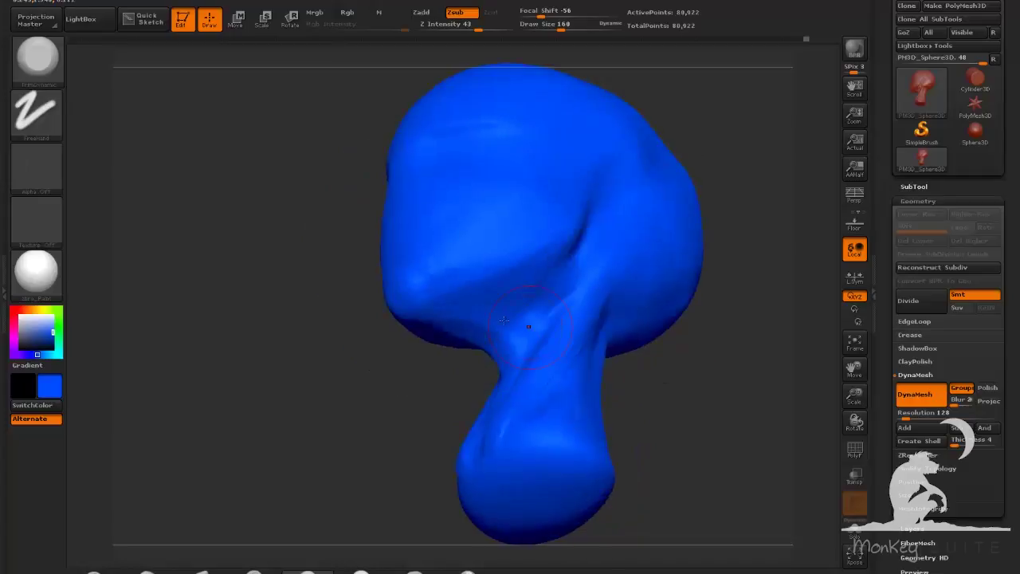
{"action": "mouse_move", "coordinate": [607, 359]}
{"action": "left_mouse_down"}
{"action": "mouse_move", "coordinate": [626, 408]}
{"action": "mouse_move", "coordinate": [599, 393]}
{"action": "left_mouse_up"}
{"action": "left_click_drag", "start_coordinate": [496, 383], "coordinate": [507, 436]}
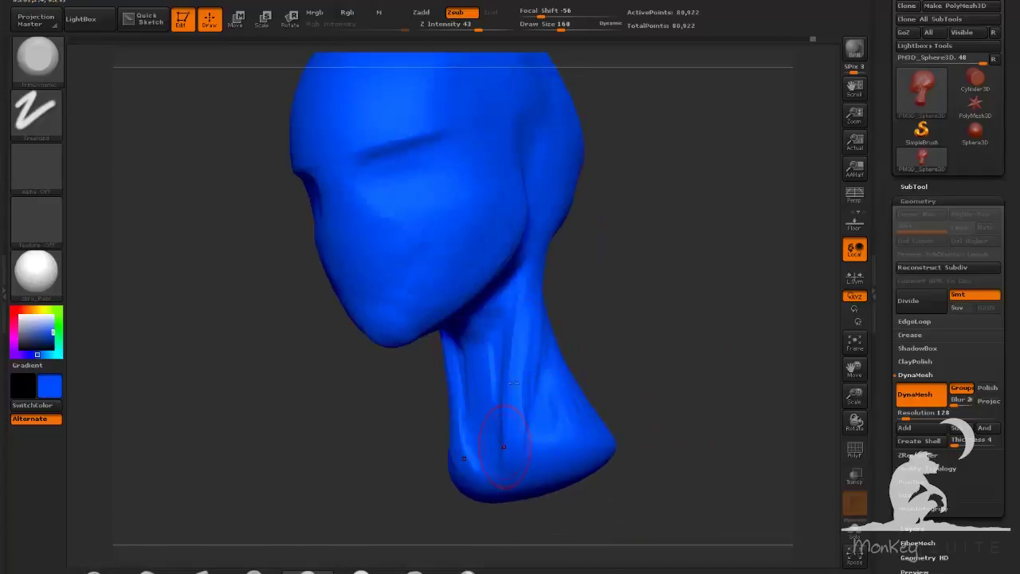
{"action": "left_click_drag", "start_coordinate": [594, 356], "coordinate": [567, 349]}
Reduce TrimDynamic to Draw Size 105 and flatten the side of the neck up to the jaw
{"action": "left_click", "coordinate": [552, 28]}
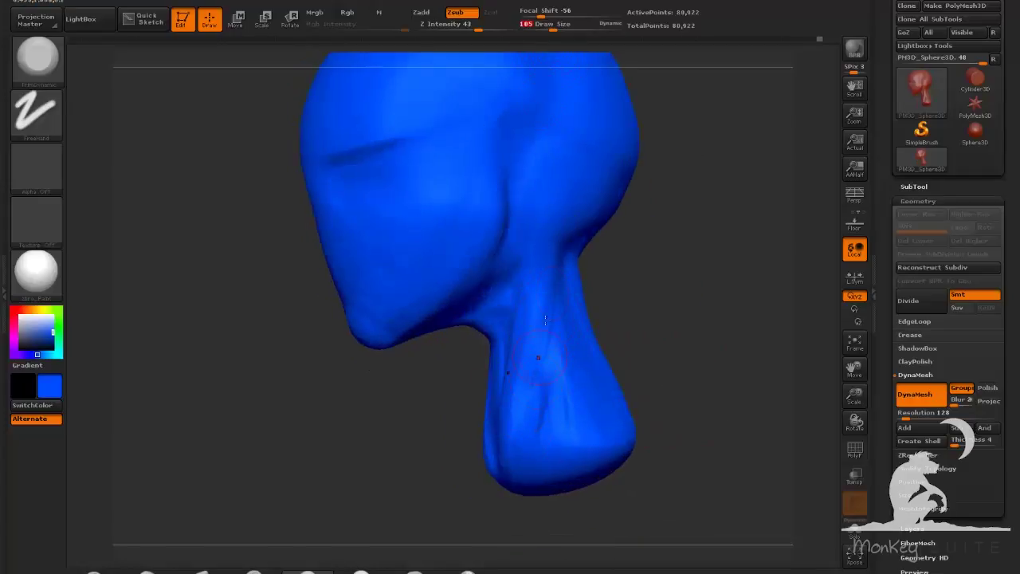
{"action": "left_click_drag", "start_coordinate": [529, 433], "coordinate": [529, 352]}
{"action": "mouse_move", "coordinate": [528, 352]}
{"action": "right_mouse_down"}
{"action": "mouse_move", "coordinate": [559, 279]}
{"action": "mouse_move", "coordinate": [574, 384]}
{"action": "right_mouse_up"}
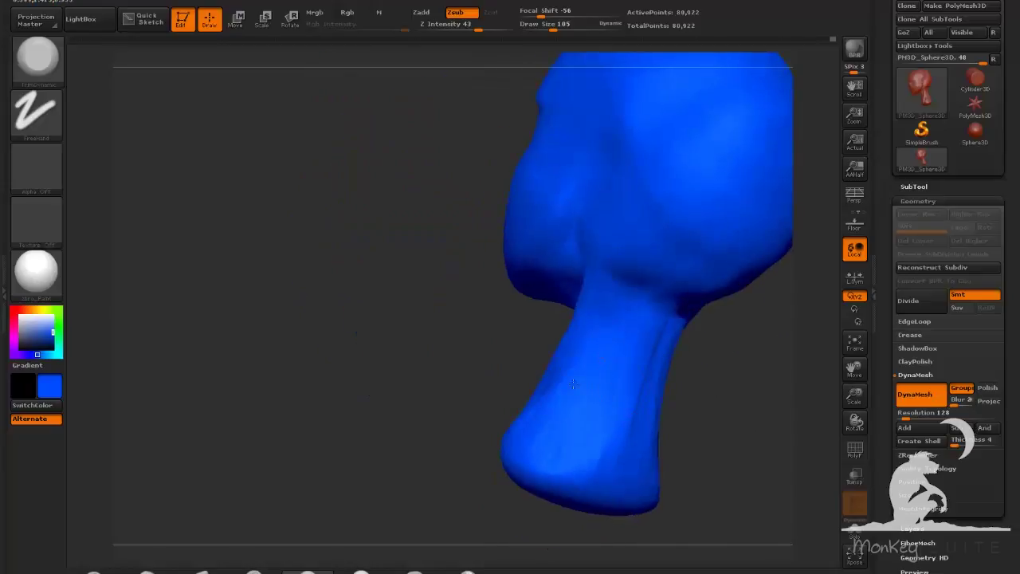
{"action": "mouse_move", "coordinate": [704, 398]}
{"action": "left_mouse_down"}
{"action": "mouse_move", "coordinate": [731, 358]}
{"action": "mouse_move", "coordinate": [630, 447]}
{"action": "mouse_move", "coordinate": [661, 397]}
{"action": "mouse_move", "coordinate": [638, 399]}
{"action": "left_mouse_up"}
{"action": "left_click_drag", "start_coordinate": [560, 254], "coordinate": [543, 267]}
{"action": "mouse_move", "coordinate": [690, 351]}
{"action": "left_mouse_down"}
{"action": "mouse_move", "coordinate": [741, 338]}
{"action": "mouse_move", "coordinate": [704, 343]}
{"action": "mouse_move", "coordinate": [715, 338]}
{"action": "mouse_move", "coordinate": [678, 325]}
{"action": "left_mouse_up"}
Trim the side, back and crown of the cranium with TrimDynamic at Draw Size 220
{"action": "left_click", "coordinate": [567, 29]}
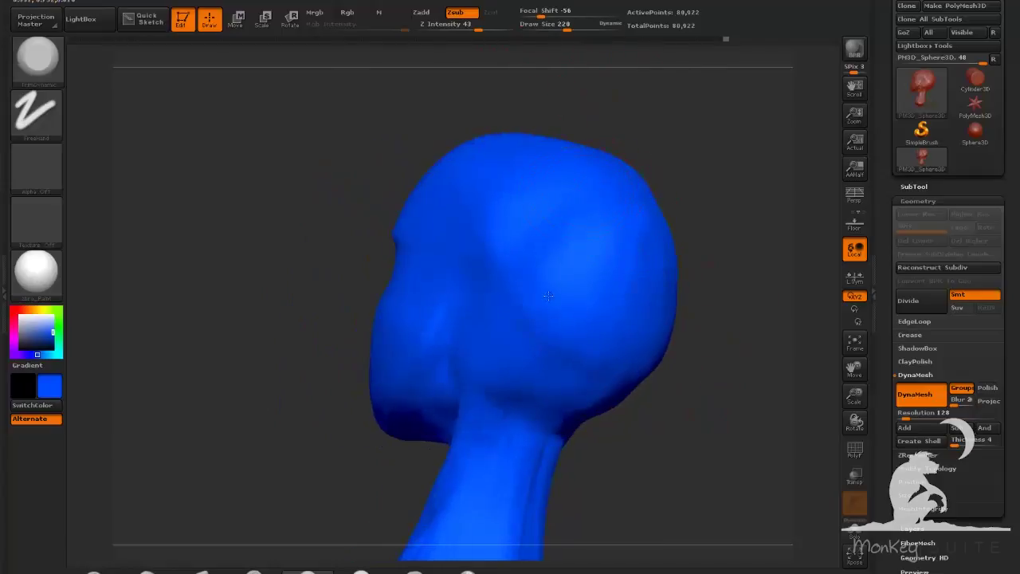
{"action": "left_click_drag", "start_coordinate": [701, 358], "coordinate": [391, 316]}
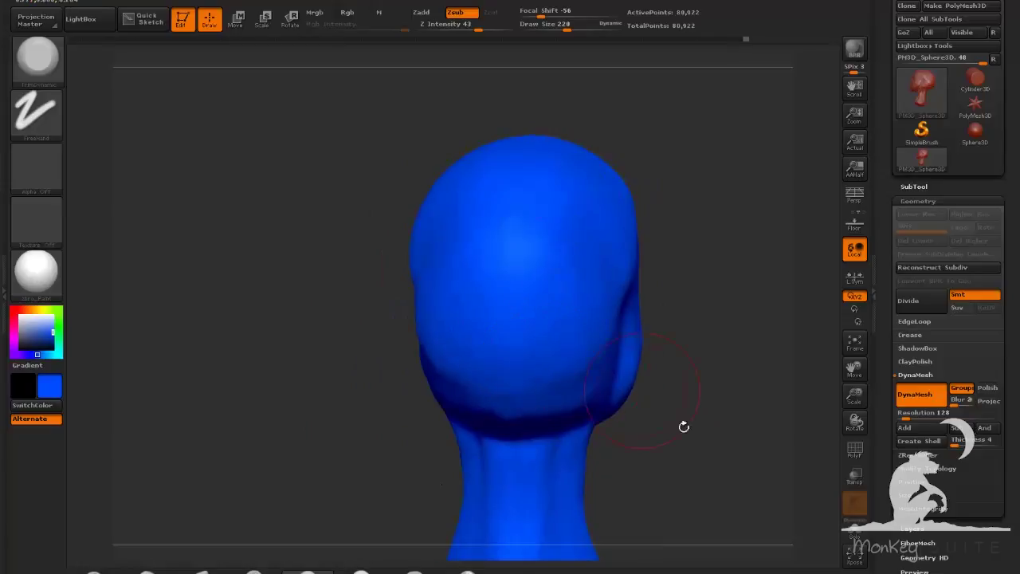
{"action": "left_click_drag", "start_coordinate": [684, 427], "coordinate": [505, 235]}
{"action": "left_click_drag", "start_coordinate": [343, 409], "coordinate": [574, 204]}
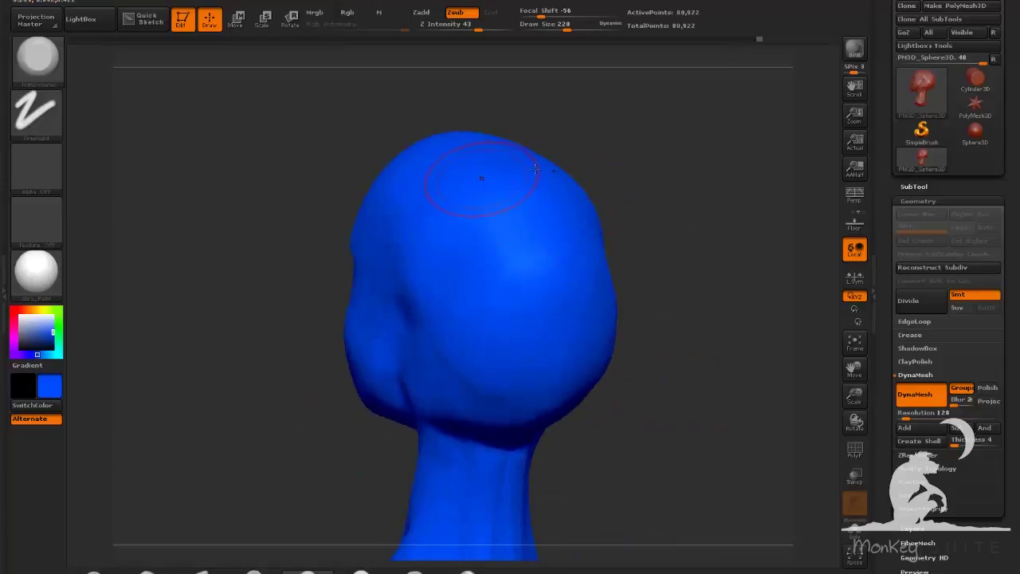
{"action": "left_click_drag", "start_coordinate": [672, 388], "coordinate": [558, 241]}
{"action": "left_click_drag", "start_coordinate": [570, 479], "coordinate": [567, 359]}
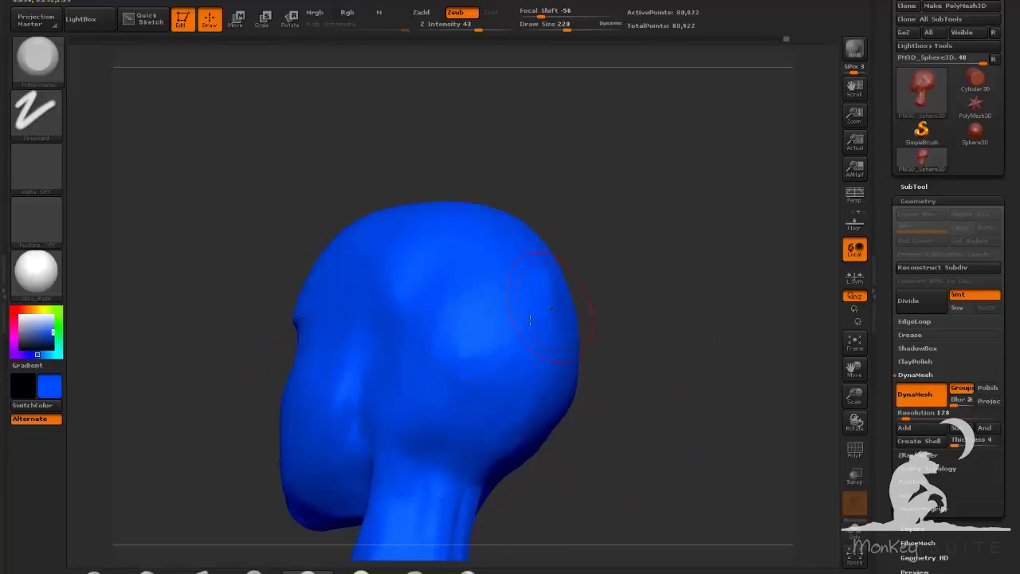
Trim the rear of the skull and the lower cranium above the neck into a rounder form
{"action": "left_click_drag", "start_coordinate": [629, 359], "coordinate": [519, 348]}
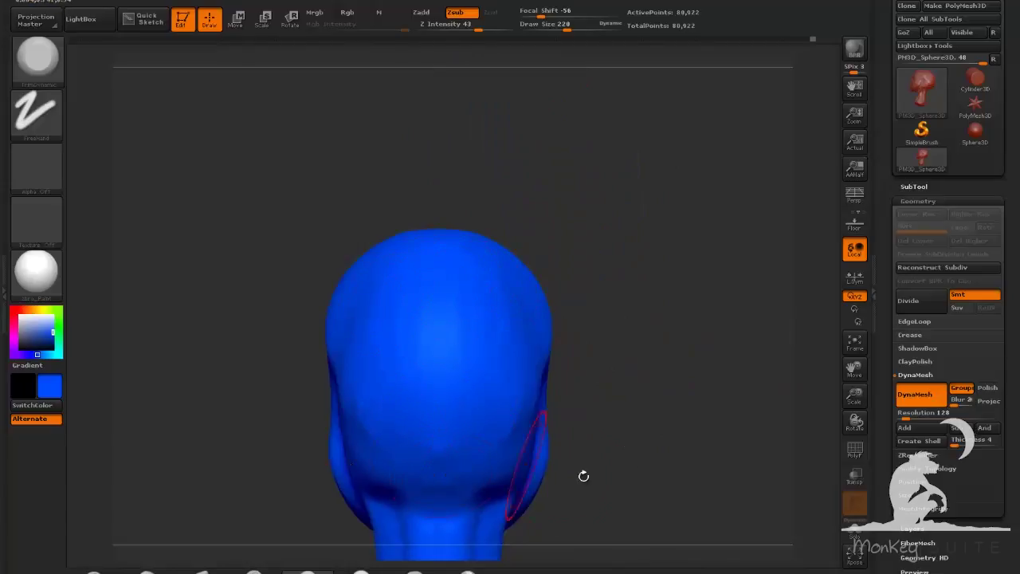
{"action": "left_click_drag", "start_coordinate": [584, 476], "coordinate": [540, 450]}
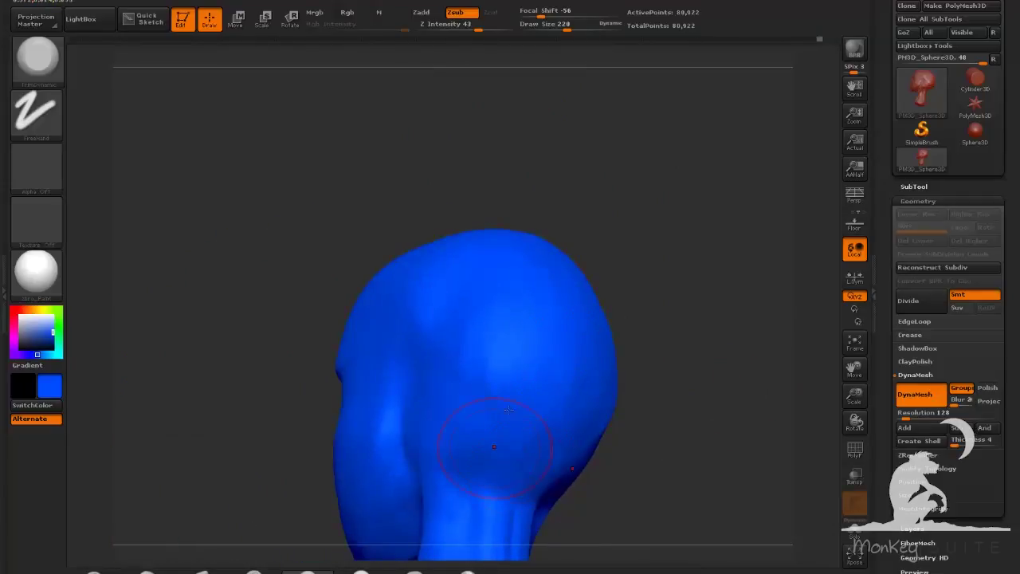
{"action": "left_click_drag", "start_coordinate": [486, 355], "coordinate": [536, 416]}
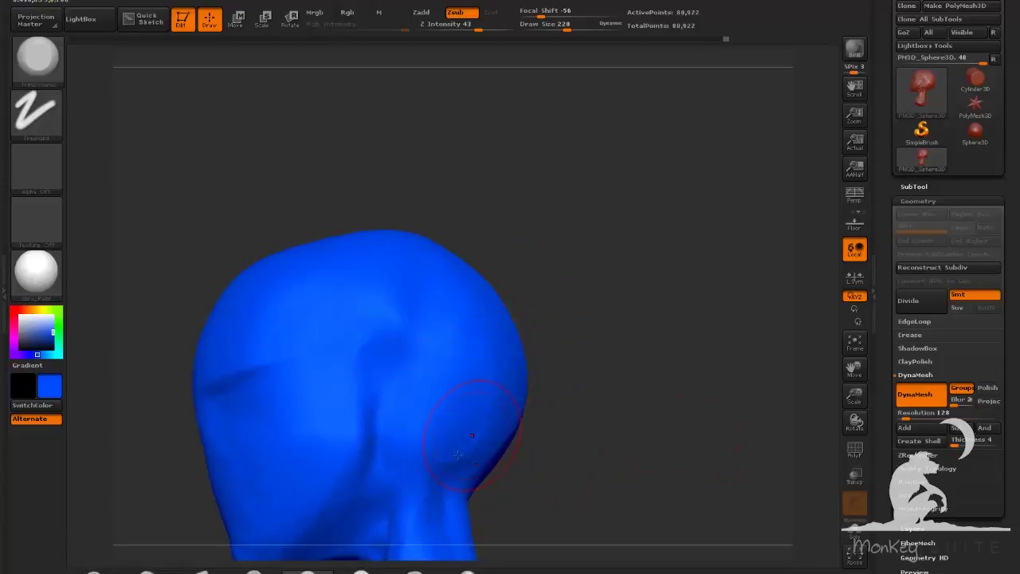
{"action": "left_click_drag", "start_coordinate": [458, 455], "coordinate": [540, 305]}
{"action": "left_click_drag", "start_coordinate": [648, 408], "coordinate": [557, 169]}
{"action": "left_click_drag", "start_coordinate": [687, 215], "coordinate": [622, 338]}
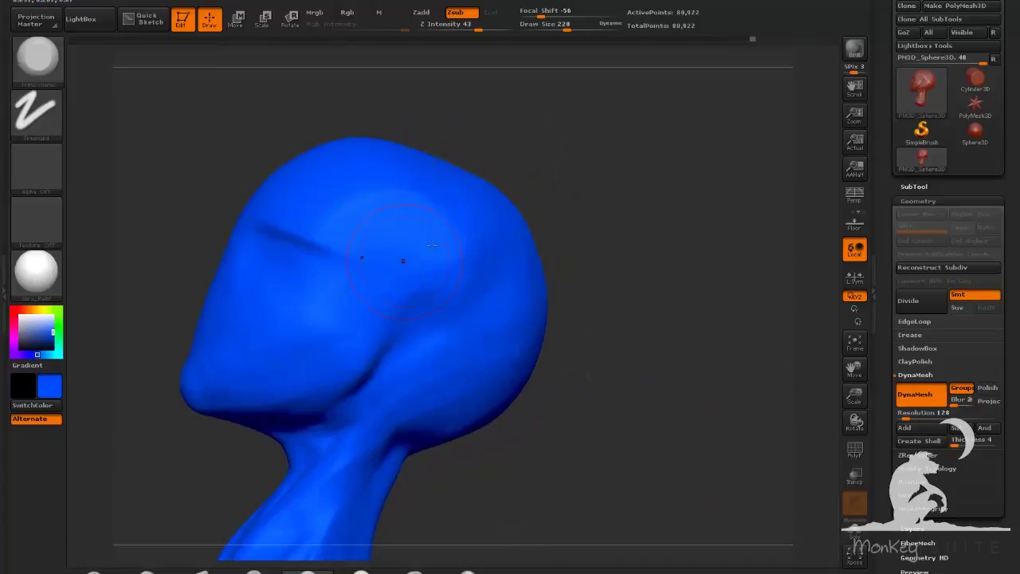
Trim the temple, chin and cheek planes of the face with the large TrimDynamic brush
{"action": "left_click_drag", "start_coordinate": [590, 399], "coordinate": [649, 331]}
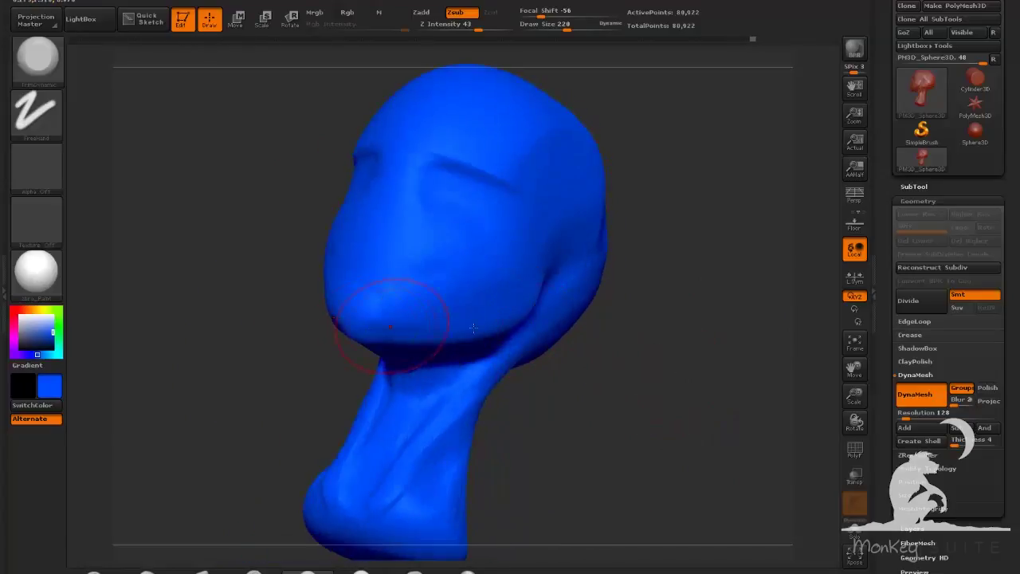
{"action": "left_click_drag", "start_coordinate": [586, 415], "coordinate": [650, 465]}
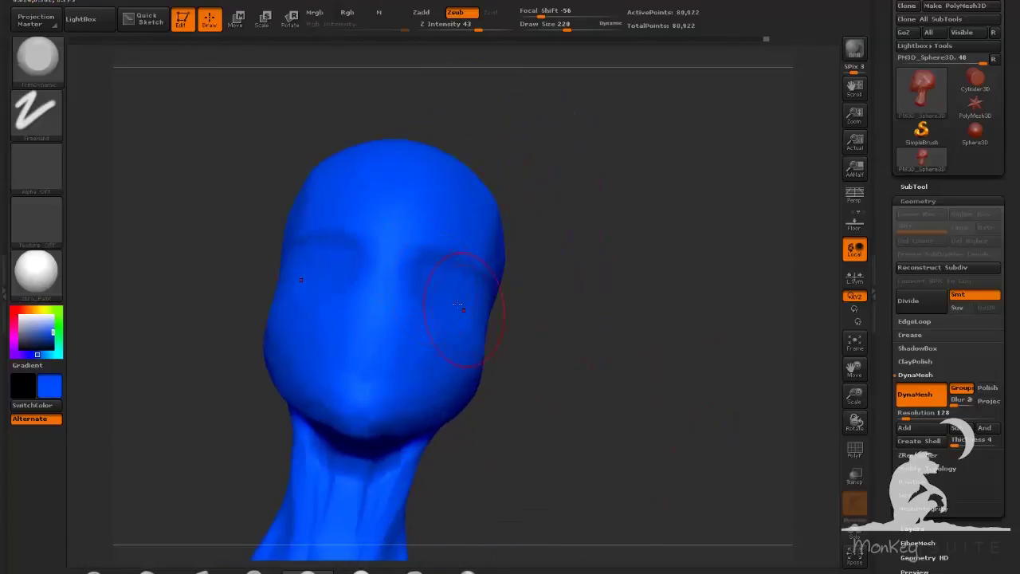
{"action": "left_click_drag", "start_coordinate": [619, 373], "coordinate": [580, 365]}
Reduce TrimDynamic to Draw Size 113 and refine the eye socket, mouth area and lower cheek
{"action": "left_click", "coordinate": [555, 28]}
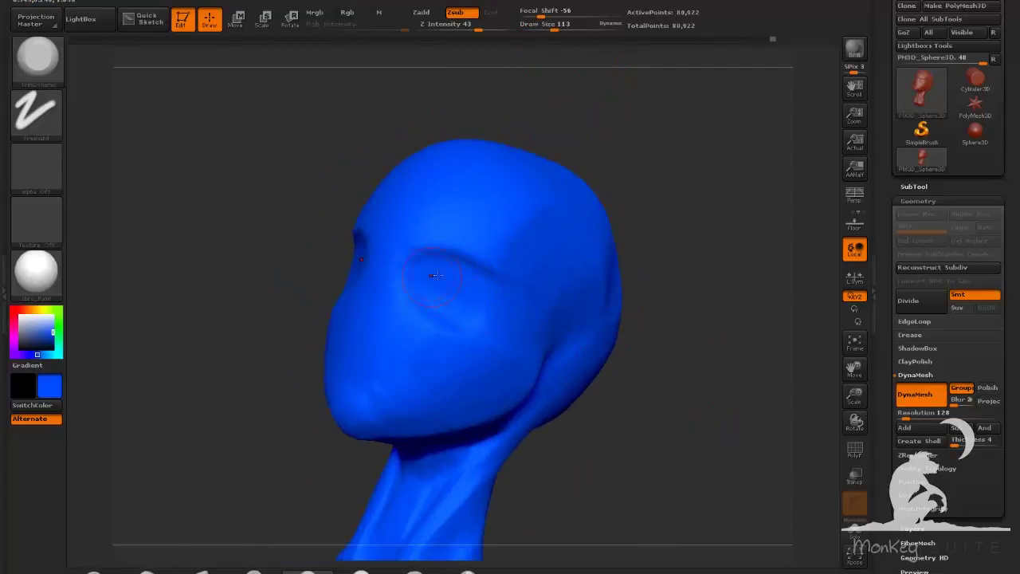
{"action": "left_click_drag", "start_coordinate": [611, 474], "coordinate": [558, 431]}
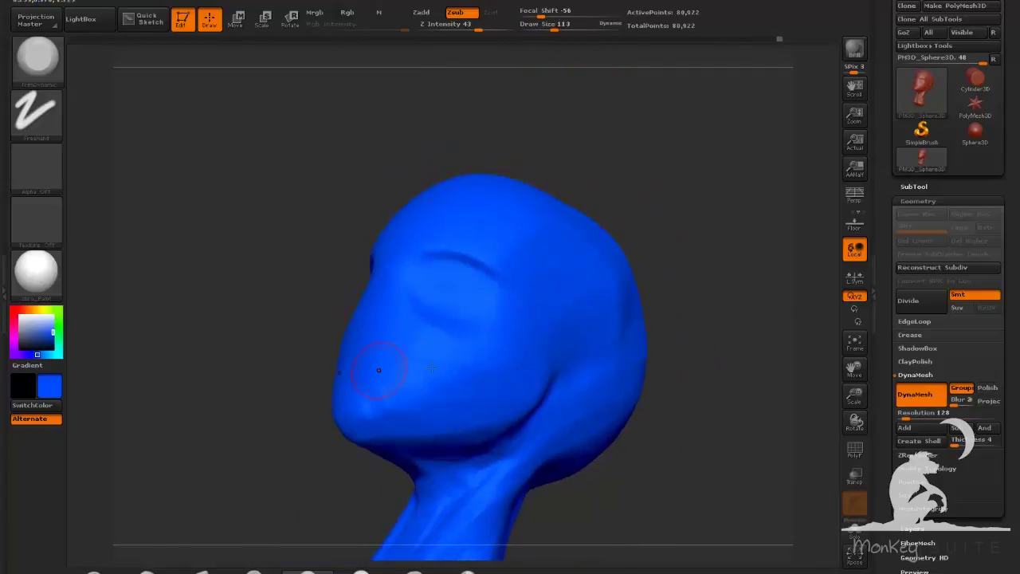
{"action": "mouse_move", "coordinate": [319, 391]}
{"action": "left_mouse_down"}
{"action": "mouse_move", "coordinate": [565, 449]}
{"action": "mouse_move", "coordinate": [604, 381]}
{"action": "mouse_move", "coordinate": [709, 423]}
{"action": "mouse_move", "coordinate": [610, 406]}
{"action": "mouse_move", "coordinate": [550, 338]}
{"action": "left_mouse_up"}
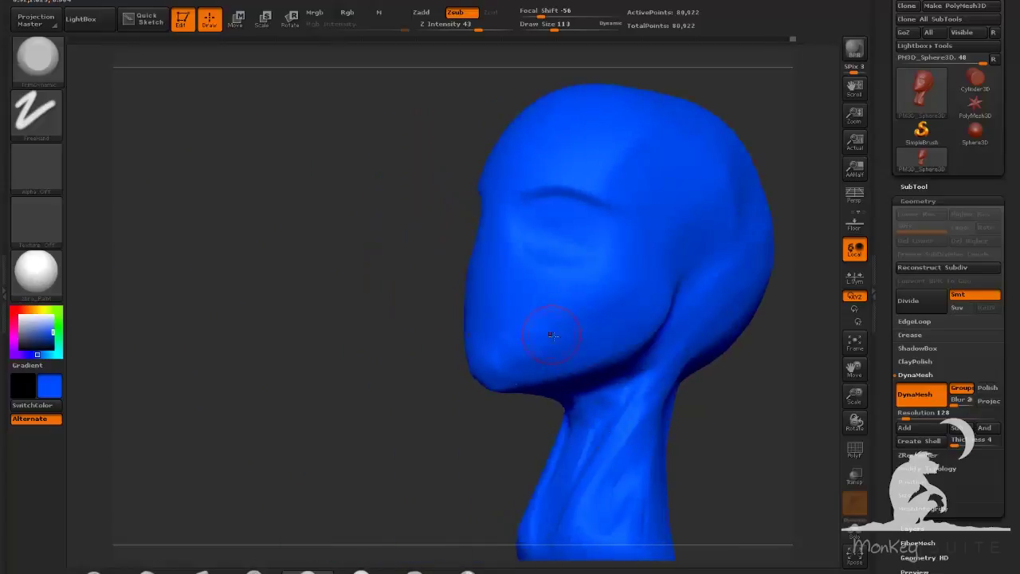
Switch to the ClayBuildup brush and set its Draw Size to 232 for work on the neck
{"action": "left_click_drag", "start_coordinate": [435, 431], "coordinate": [470, 411]}
{"action": "left_click_drag", "start_coordinate": [467, 447], "coordinate": [590, 430]}
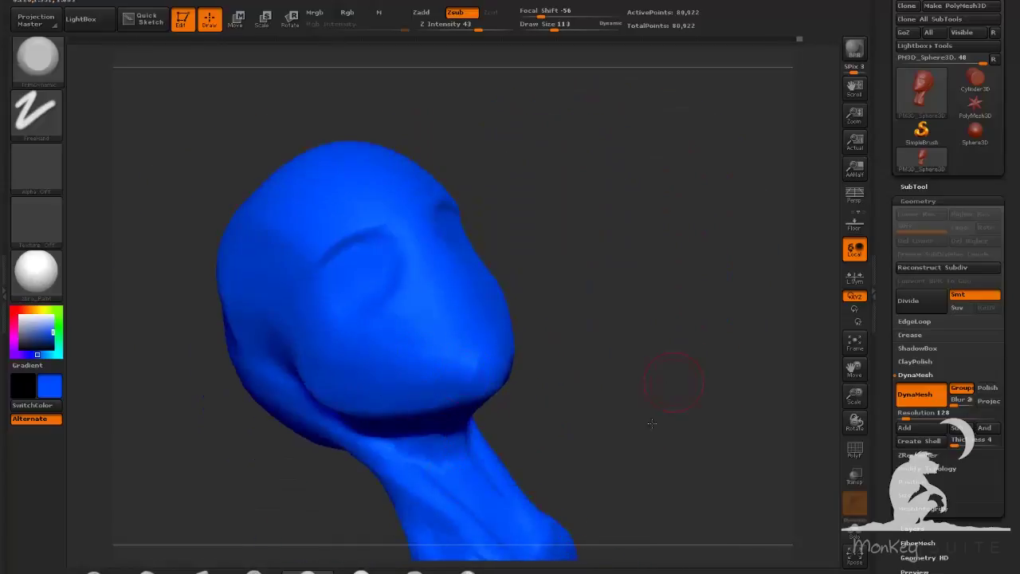
{"action": "mouse_move", "coordinate": [652, 423]}
{"action": "left_mouse_down"}
{"action": "mouse_move", "coordinate": [638, 383]}
{"action": "mouse_move", "coordinate": [656, 359]}
{"action": "mouse_move", "coordinate": [661, 383]}
{"action": "mouse_move", "coordinate": [638, 435]}
{"action": "mouse_move", "coordinate": [633, 419]}
{"action": "mouse_move", "coordinate": [573, 427]}
{"action": "left_mouse_up"}
{"action": "left_click", "coordinate": [147, 572]}
{"action": "left_click_drag", "start_coordinate": [630, 319], "coordinate": [591, 296]}
{"action": "left_click_drag", "start_coordinate": [555, 29], "coordinate": [569, 29]}
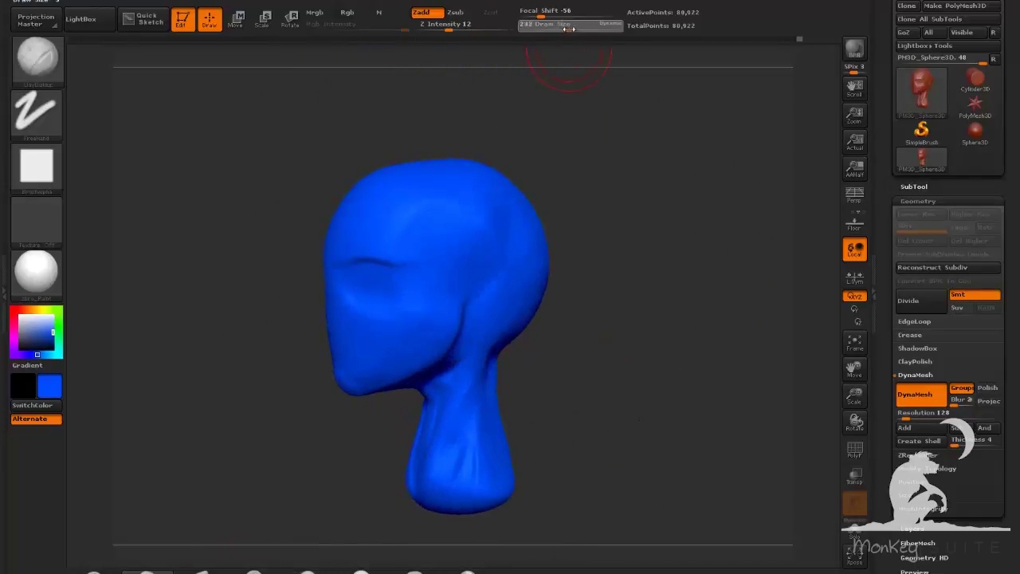
{"action": "mouse_move", "coordinate": [615, 279]}
{"action": "left_mouse_down"}
{"action": "mouse_move", "coordinate": [700, 287]}
{"action": "mouse_move", "coordinate": [618, 281]}
{"action": "left_mouse_up"}
{"action": "mouse_move", "coordinate": [652, 343]}
{"action": "left_mouse_down"}
{"action": "mouse_move", "coordinate": [627, 342]}
{"action": "mouse_move", "coordinate": [677, 342]}
{"action": "mouse_move", "coordinate": [540, 355]}
{"action": "mouse_move", "coordinate": [674, 343]}
{"action": "mouse_move", "coordinate": [610, 335]}
{"action": "mouse_move", "coordinate": [730, 369]}
{"action": "mouse_move", "coordinate": [633, 403]}
{"action": "left_mouse_up"}
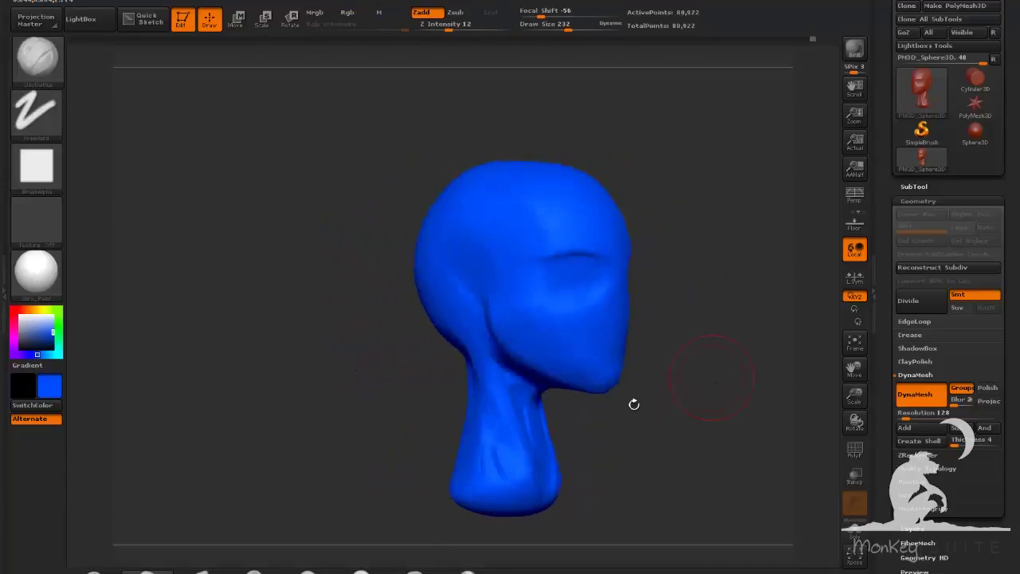
Smooth the front and sides of the neck below the jaw and the base of the skull
{"action": "left_click_drag", "start_coordinate": [555, 398], "coordinate": [559, 434], "text": "shift"}
{"action": "left_click_drag", "start_coordinate": [629, 439], "coordinate": [570, 431]}
{"action": "left_click_drag", "start_coordinate": [487, 397], "coordinate": [487, 431], "text": "shift"}
{"action": "mouse_move", "coordinate": [630, 426]}
{"action": "left_mouse_down"}
{"action": "mouse_move", "coordinate": [578, 410]}
{"action": "mouse_move", "coordinate": [571, 371]}
{"action": "left_mouse_up"}
{"action": "left_click_drag", "start_coordinate": [637, 414], "coordinate": [618, 390]}
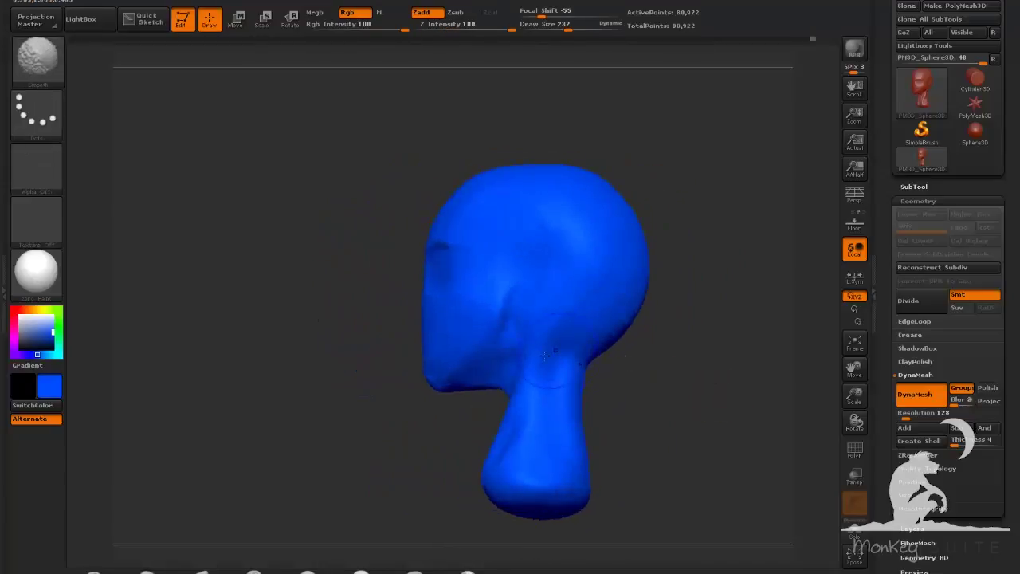
{"action": "left_click_drag", "start_coordinate": [551, 375], "coordinate": [553, 410], "text": "shift"}
{"action": "mouse_move", "coordinate": [674, 403]}
{"action": "left_mouse_down"}
{"action": "mouse_move", "coordinate": [668, 349]}
{"action": "mouse_move", "coordinate": [685, 419]}
{"action": "mouse_move", "coordinate": [652, 397]}
{"action": "mouse_move", "coordinate": [655, 431]}
{"action": "left_mouse_up"}
{"action": "left_click_drag", "start_coordinate": [655, 431], "coordinate": [610, 388]}
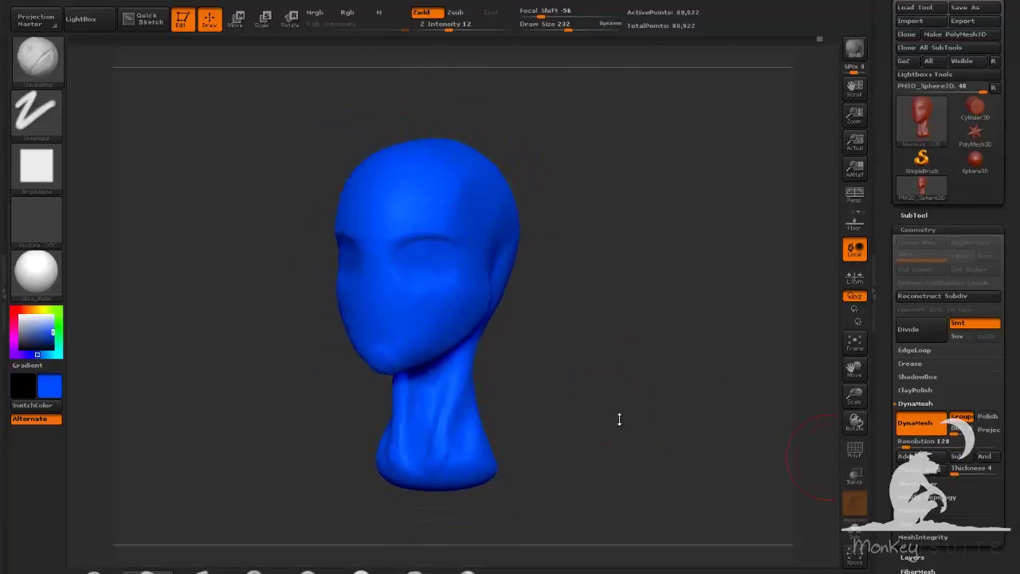
Mark horizontal guide lines for the nose on the face with Dam_Standard at Z Intensity 12 and Draw Size 105
{"action": "mouse_move", "coordinate": [620, 420]}
{"action": "left_mouse_down"}
{"action": "mouse_move", "coordinate": [647, 413]}
{"action": "mouse_move", "coordinate": [631, 421]}
{"action": "left_mouse_up"}
{"action": "left_click", "coordinate": [255, 570]}
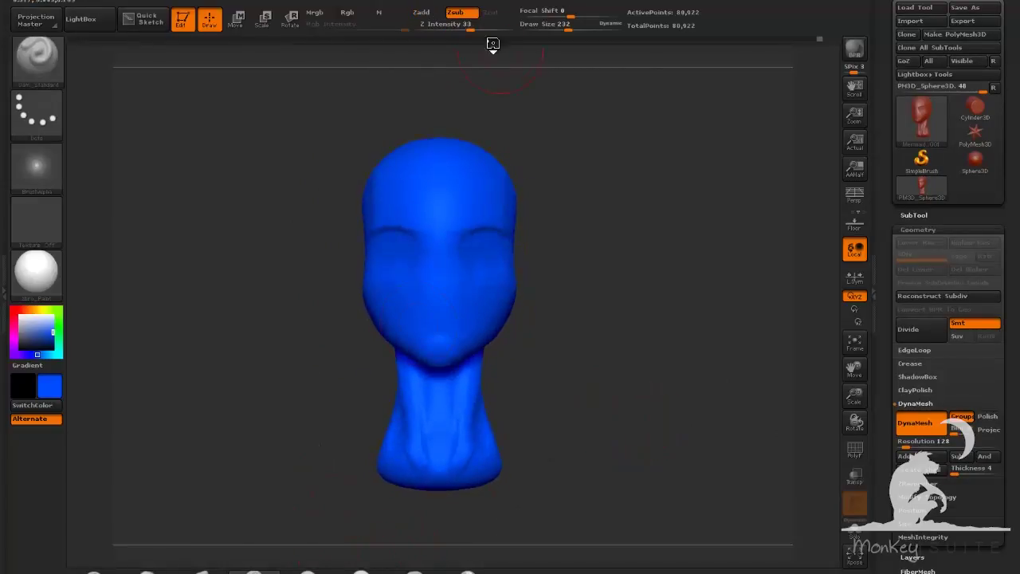
{"action": "left_click_drag", "start_coordinate": [459, 27], "coordinate": [449, 26]}
{"action": "left_click_drag", "start_coordinate": [565, 27], "coordinate": [553, 27]}
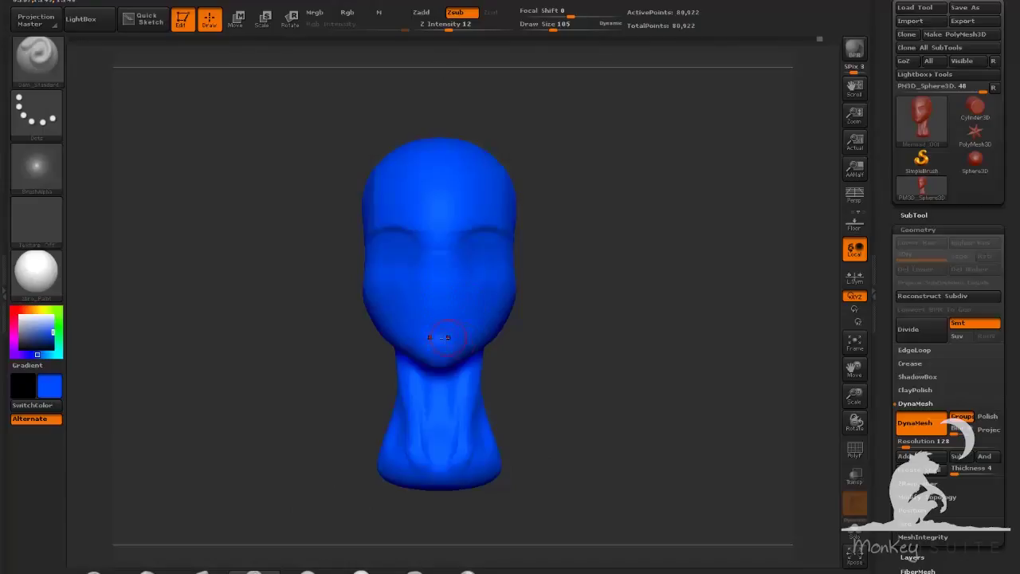
{"action": "mouse_move", "coordinate": [590, 371]}
{"action": "left_mouse_down"}
{"action": "mouse_move", "coordinate": [604, 375]}
{"action": "mouse_move", "coordinate": [597, 388]}
{"action": "mouse_move", "coordinate": [627, 323]}
{"action": "mouse_move", "coordinate": [615, 324]}
{"action": "left_mouse_up"}
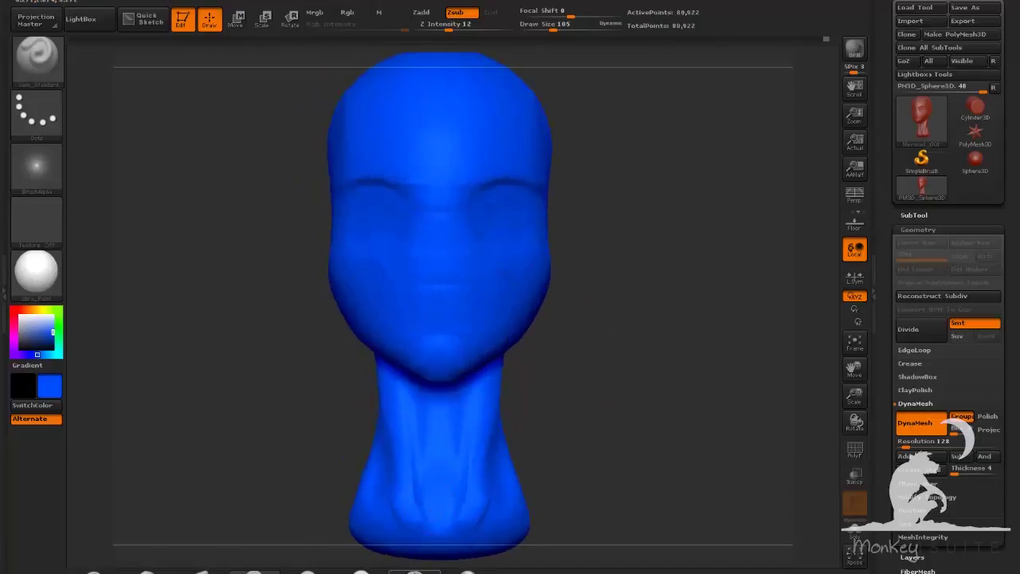
Insert a sphere on the face's centre line at the nose base with the InsertSphere brush
{"action": "left_click", "coordinate": [362, 571]}
{"action": "left_click_drag", "start_coordinate": [438, 277], "coordinate": [458, 295]}
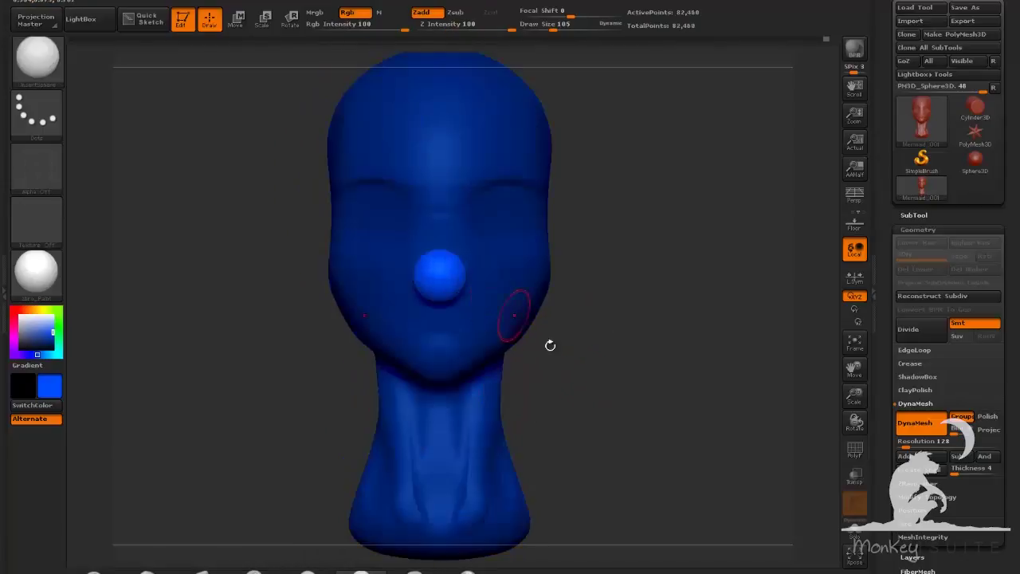
{"action": "mouse_move", "coordinate": [549, 346]}
{"action": "left_mouse_down"}
{"action": "mouse_move", "coordinate": [658, 388]}
{"action": "mouse_move", "coordinate": [614, 392]}
{"action": "mouse_move", "coordinate": [561, 440]}
{"action": "mouse_move", "coordinate": [611, 423]}
{"action": "mouse_move", "coordinate": [602, 418]}
{"action": "left_mouse_up"}
Pull the inserted sphere into a wedge-shaped nose with a bridge and projecting tip using the Move brush
{"action": "left_click", "coordinate": [204, 571]}
{"action": "left_click_drag", "start_coordinate": [409, 382], "coordinate": [424, 323]}
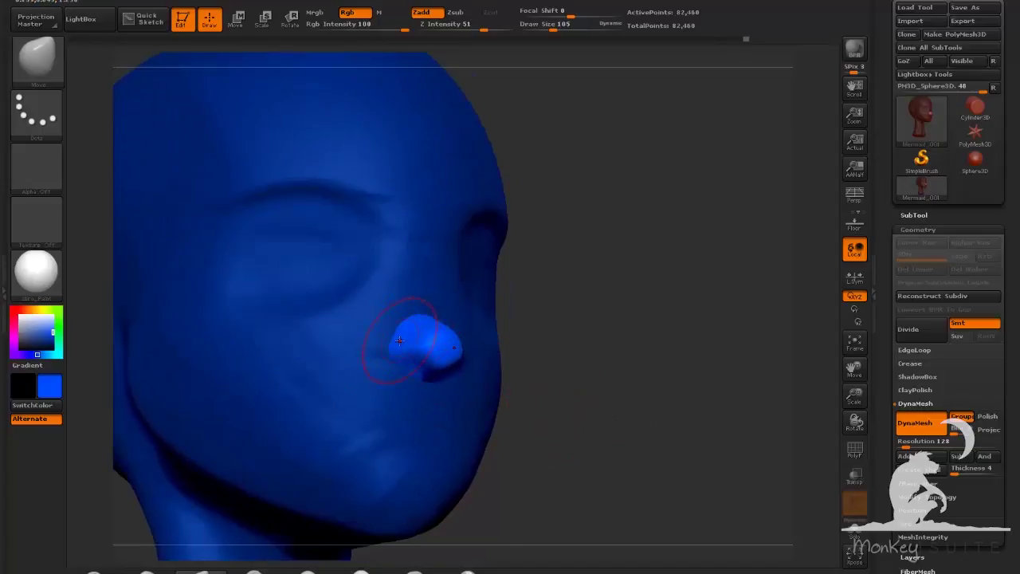
{"action": "left_click_drag", "start_coordinate": [591, 419], "coordinate": [447, 410]}
{"action": "left_click_drag", "start_coordinate": [319, 434], "coordinate": [358, 359]}
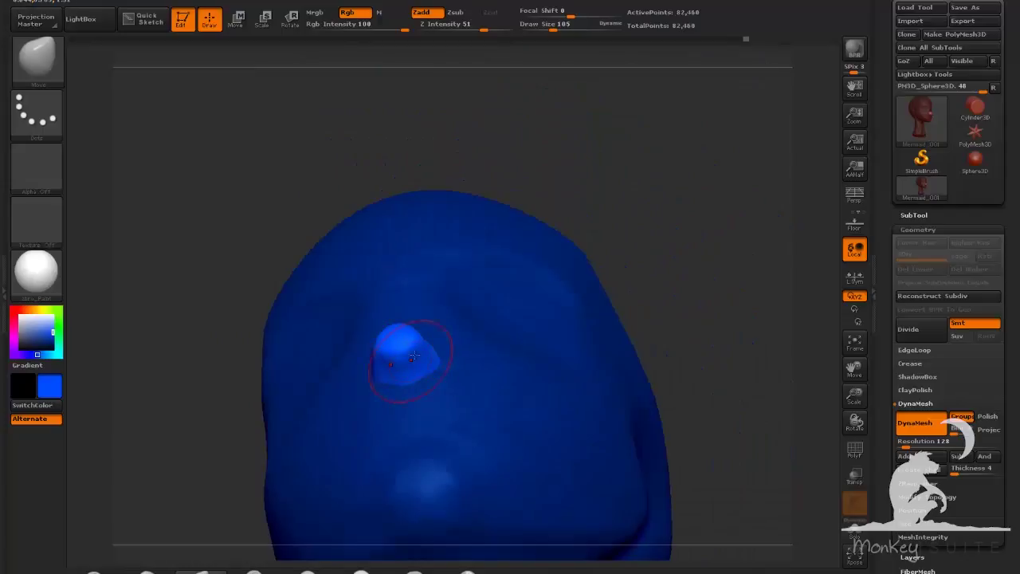
{"action": "left_click_drag", "start_coordinate": [227, 375], "coordinate": [160, 437]}
{"action": "left_click_drag", "start_coordinate": [351, 403], "coordinate": [558, 399]}
{"action": "left_click_drag", "start_coordinate": [499, 192], "coordinate": [510, 209]}
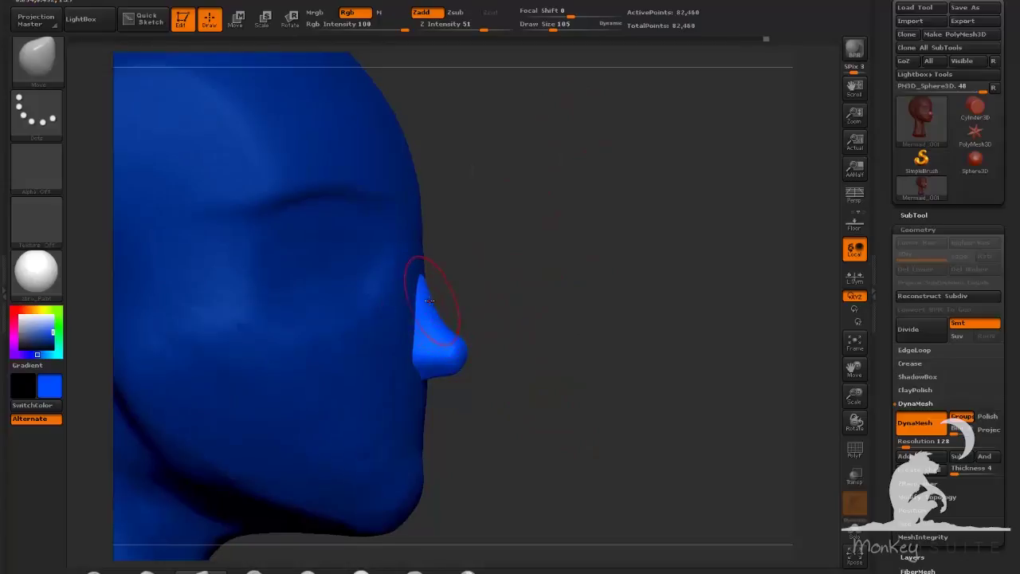
{"action": "mouse_move", "coordinate": [539, 334]}
{"action": "left_mouse_down"}
{"action": "mouse_move", "coordinate": [507, 337]}
{"action": "mouse_move", "coordinate": [343, 458]}
{"action": "mouse_move", "coordinate": [317, 500]}
{"action": "left_mouse_up"}
Insert a small mirrored sphere on each side of the nose tip for the nostril wings
{"action": "left_click", "coordinate": [360, 571]}
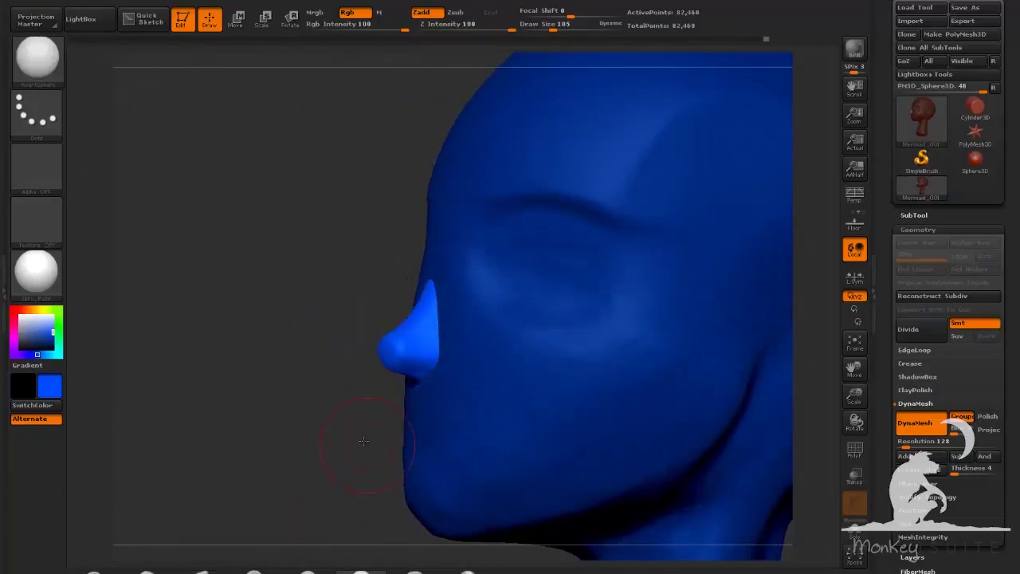
{"action": "left_click_drag", "start_coordinate": [363, 441], "coordinate": [351, 434]}
{"action": "left_click_drag", "start_coordinate": [427, 358], "coordinate": [435, 367]}
{"action": "left_click_drag", "start_coordinate": [388, 411], "coordinate": [469, 417]}
{"action": "key", "text": "ctrl+z"}
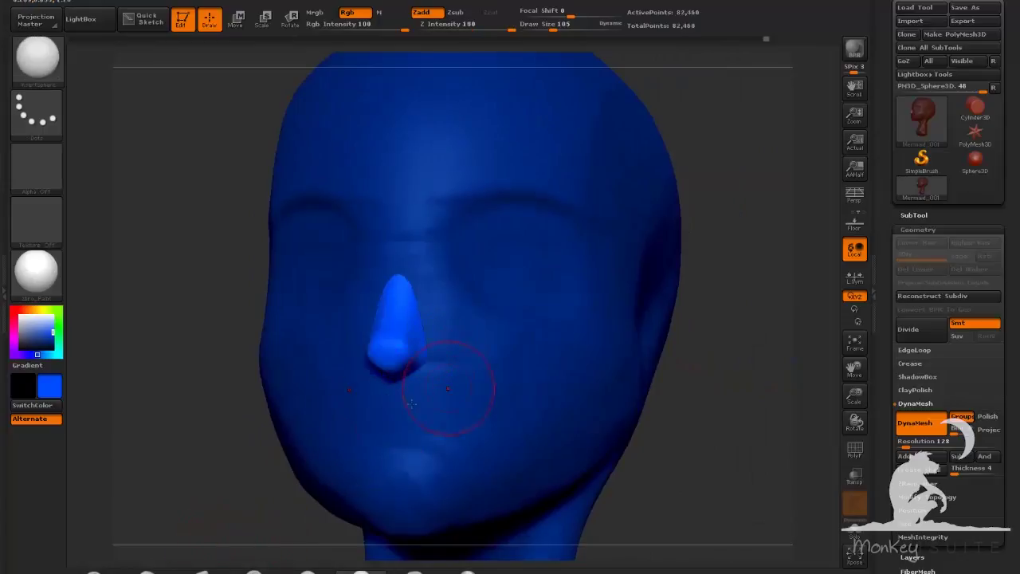
{"action": "right_click_drag", "start_coordinate": [448, 388], "coordinate": [359, 394]}
{"action": "left_click_drag", "start_coordinate": [439, 362], "coordinate": [439, 364]}
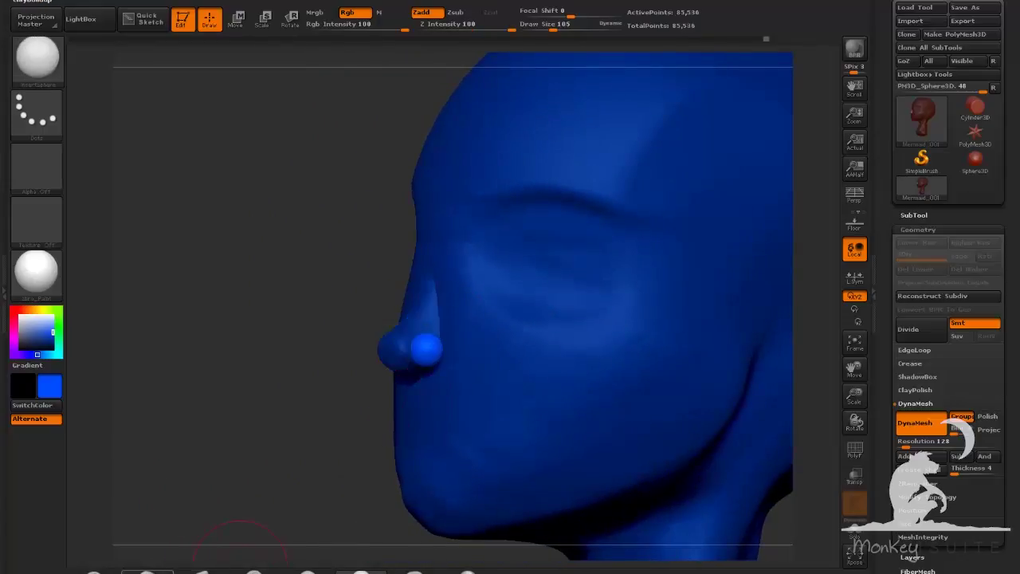
Reduce the Move brush to Draw Size 37 and shape the side spheres into nostril wings
{"action": "left_click", "coordinate": [201, 571]}
{"action": "left_click_drag", "start_coordinate": [325, 447], "coordinate": [403, 426]}
{"action": "left_click_drag", "start_coordinate": [295, 450], "coordinate": [241, 494]}
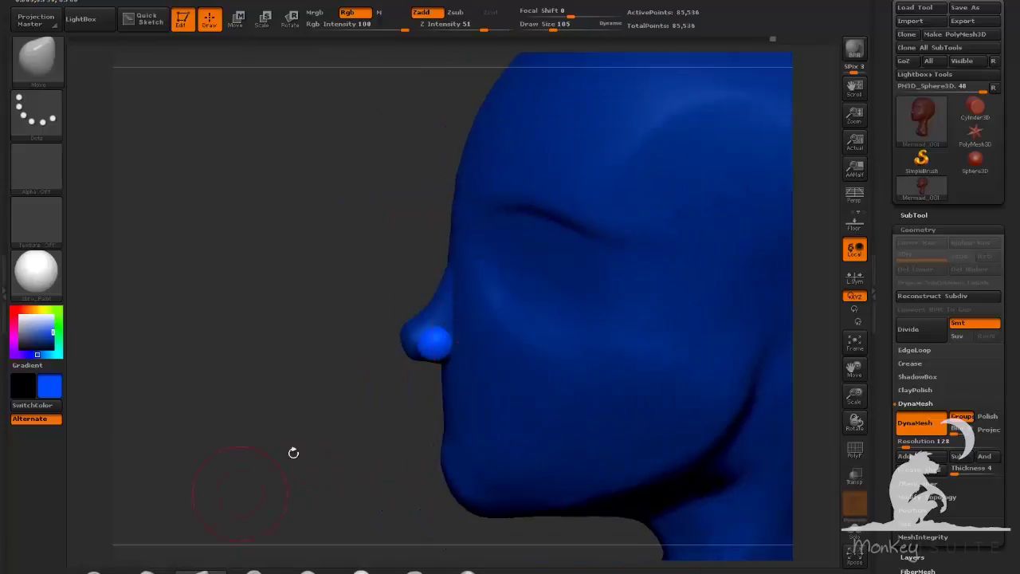
{"action": "left_click_drag", "start_coordinate": [553, 29], "coordinate": [540, 30]}
{"action": "left_click_drag", "start_coordinate": [399, 231], "coordinate": [426, 327], "text": "alt"}
{"action": "left_click_drag", "start_coordinate": [327, 453], "coordinate": [414, 427]}
{"action": "left_click_drag", "start_coordinate": [441, 319], "coordinate": [437, 315]}
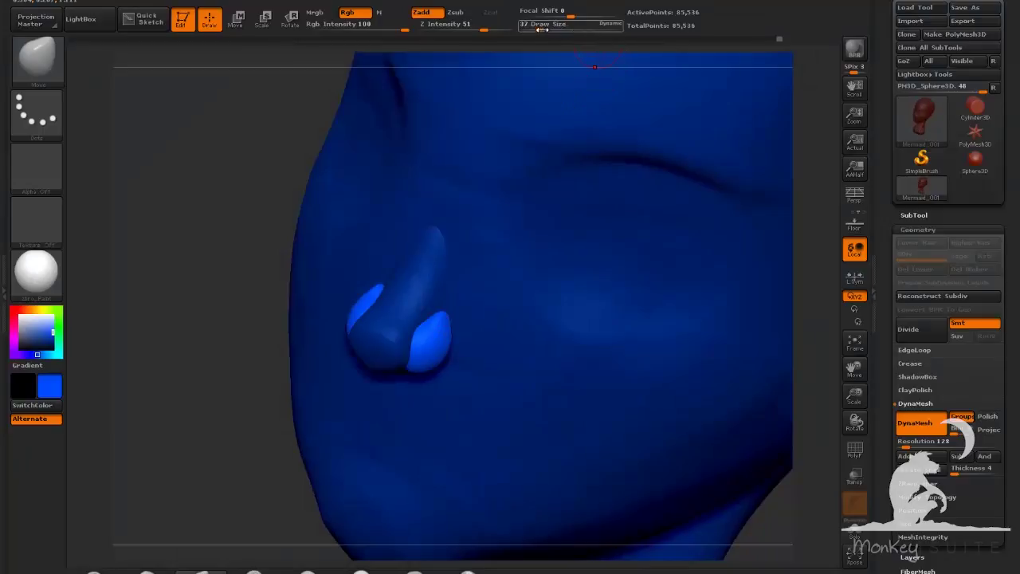
Set the Move brush to Draw Size 50 and refine the nostril wings in profile and from below
{"action": "left_click_drag", "start_coordinate": [542, 28], "coordinate": [543, 29]}
{"action": "left_click_drag", "start_coordinate": [268, 405], "coordinate": [192, 415]}
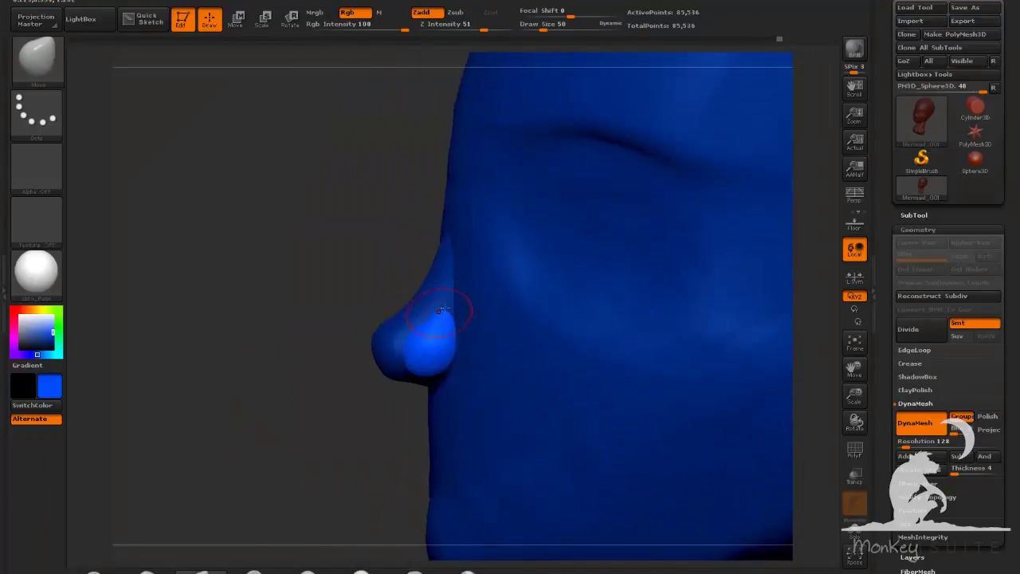
{"action": "left_click_drag", "start_coordinate": [335, 502], "coordinate": [434, 486]}
{"action": "left_click_drag", "start_coordinate": [707, 460], "coordinate": [417, 341]}
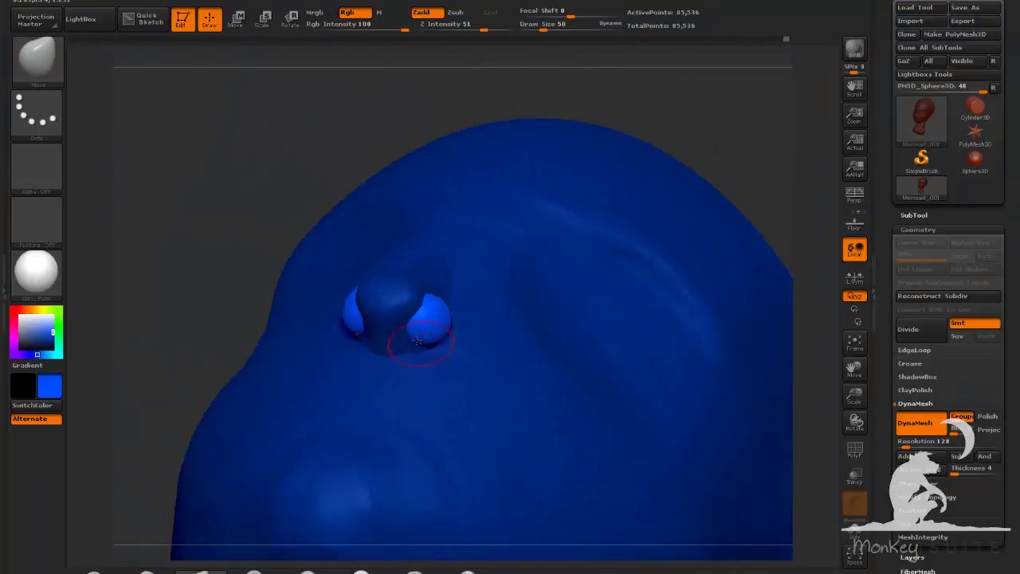
{"action": "left_click_drag", "start_coordinate": [708, 328], "coordinate": [424, 355]}
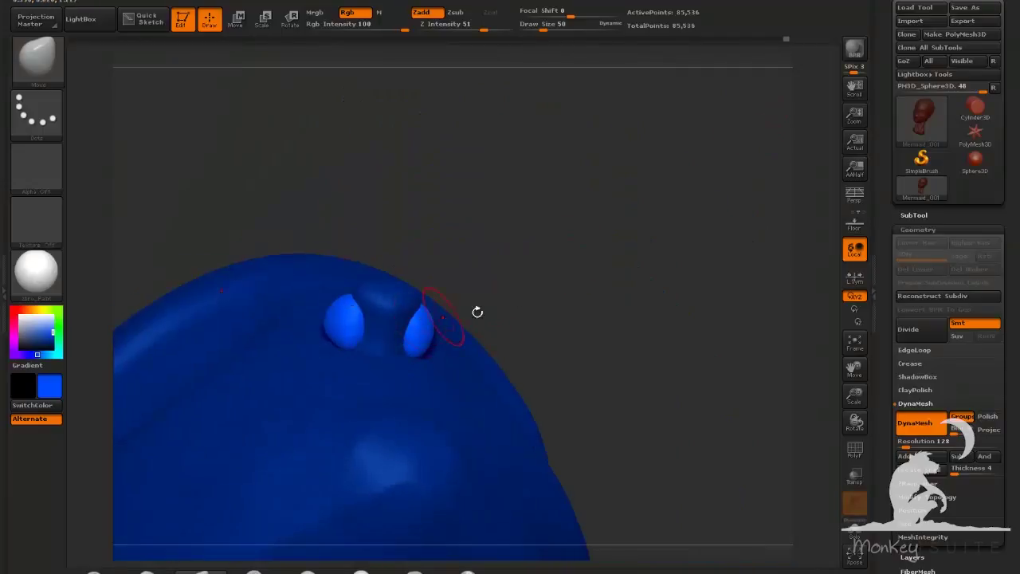
{"action": "left_click_drag", "start_coordinate": [477, 312], "coordinate": [363, 341]}
{"action": "left_click_drag", "start_coordinate": [589, 329], "coordinate": [479, 310]}
Clear the mask, isolate the central nose piece, and mask everything except that piece with the full head shown
{"action": "left_click_drag", "start_coordinate": [681, 299], "coordinate": [709, 323], "text": "ctrl"}
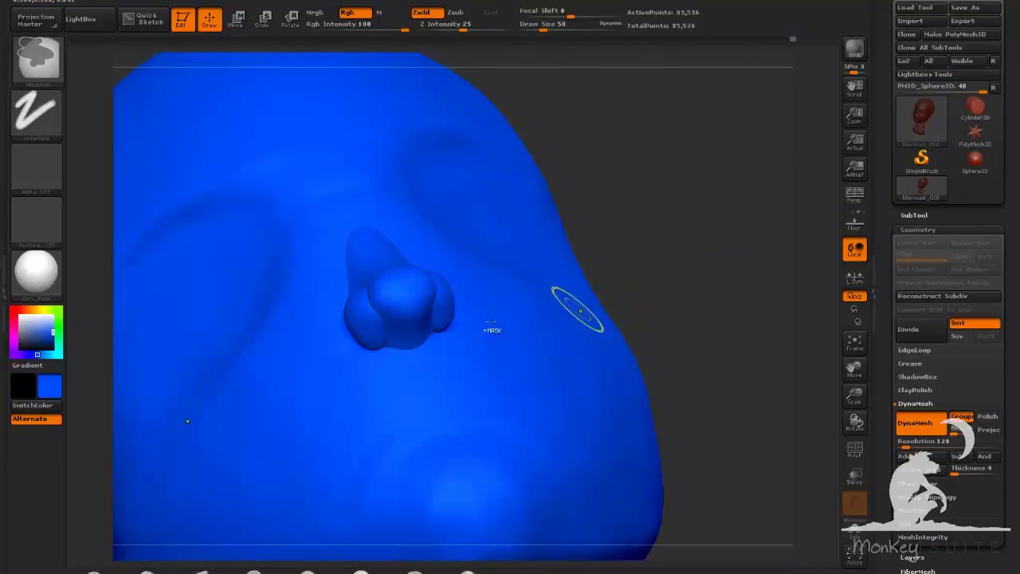
{"action": "left_click", "coordinate": [411, 295], "text": "ctrl+shift"}
{"action": "mouse_move", "coordinate": [566, 299]}
{"action": "left_mouse_down", "text": "ctrl"}
{"action": "mouse_move", "coordinate": [590, 327]}
{"action": "mouse_move", "coordinate": [633, 346]}
{"action": "left_mouse_up", "text": "ctrl"}
{"action": "left_click", "coordinate": [637, 340], "text": "ctrl"}
{"action": "left_click", "coordinate": [624, 342], "text": "ctrl+shift"}
{"action": "left_click", "coordinate": [237, 412], "text": "ctrl"}
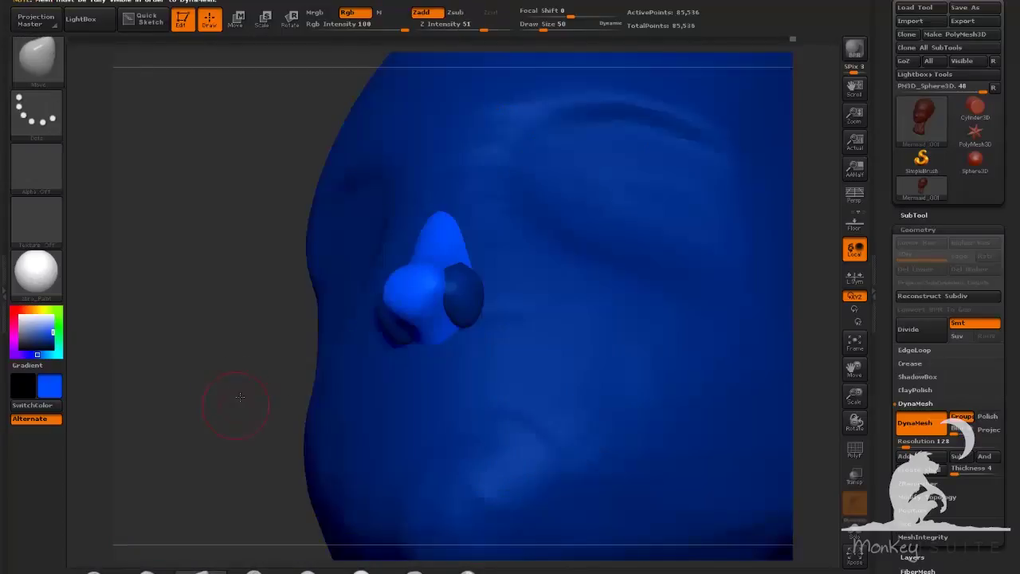
Reshape the underside of the central nose between the wings with the Move brush, and clear the mask
{"action": "left_click_drag", "start_coordinate": [237, 412], "coordinate": [252, 363]}
{"action": "mouse_move", "coordinate": [731, 266]}
{"action": "left_mouse_down"}
{"action": "mouse_move", "coordinate": [547, 305]}
{"action": "mouse_move", "coordinate": [542, 346]}
{"action": "mouse_move", "coordinate": [435, 333]}
{"action": "mouse_move", "coordinate": [335, 368]}
{"action": "mouse_move", "coordinate": [423, 335]}
{"action": "left_mouse_up"}
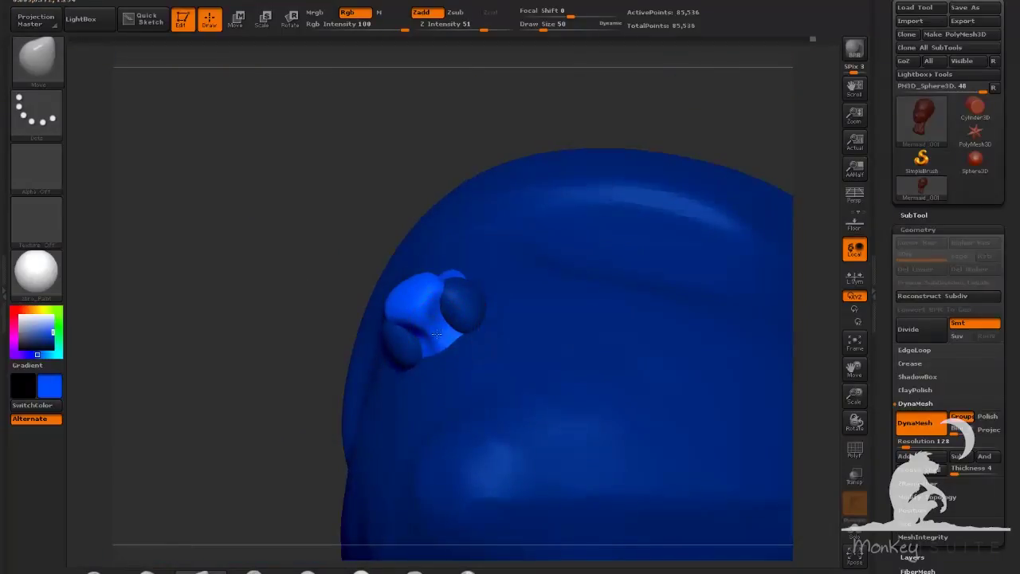
{"action": "left_click_drag", "start_coordinate": [228, 363], "coordinate": [271, 406], "text": "ctrl"}
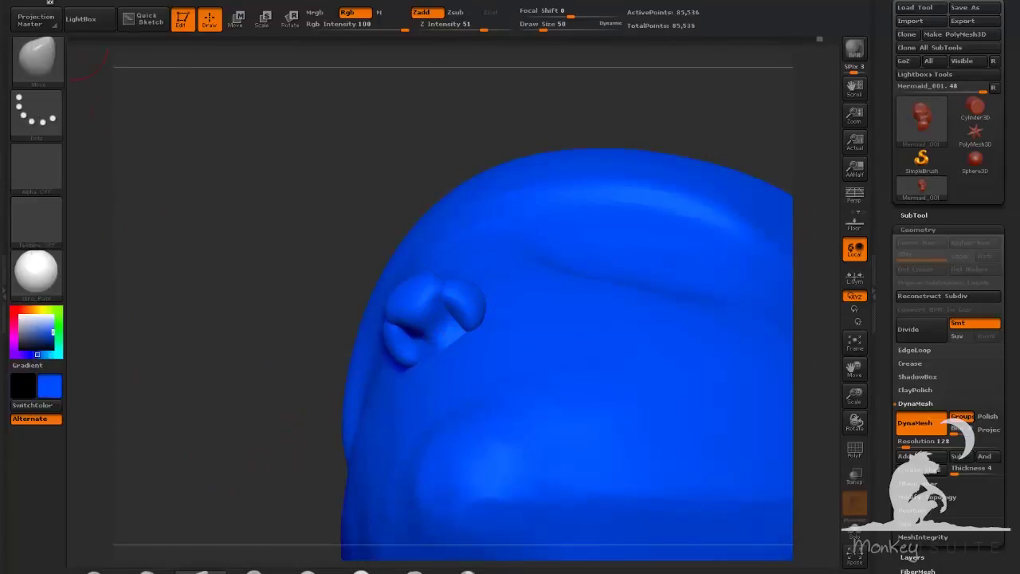
Adjust the nostril wings and openings from beneath the nose with the Move brush
{"action": "mouse_move", "coordinate": [60, 2]}
{"action": "left_click_drag", "start_coordinate": [69, 457], "coordinate": [158, 457]}
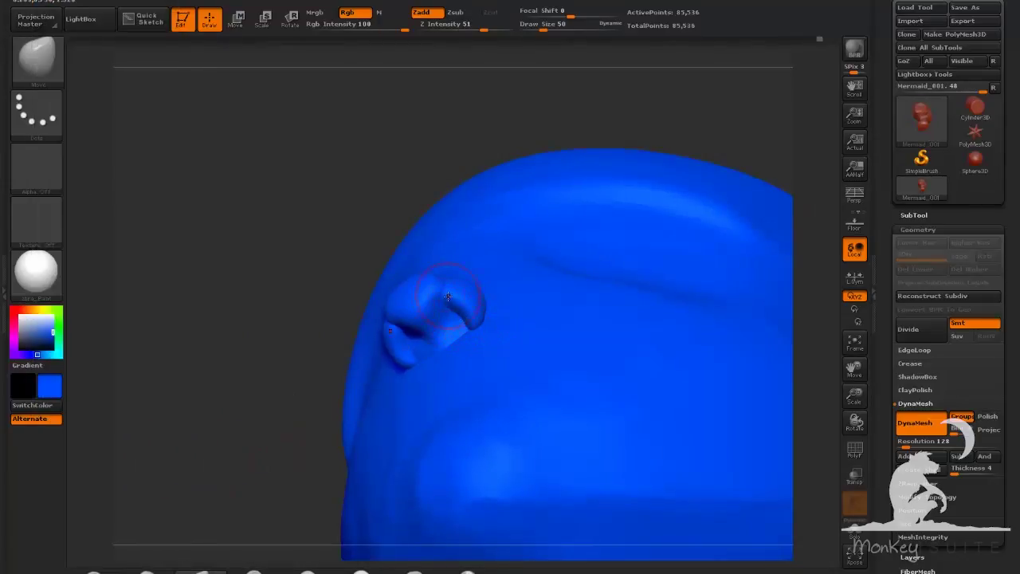
{"action": "right_click_drag", "start_coordinate": [446, 303], "coordinate": [425, 339]}
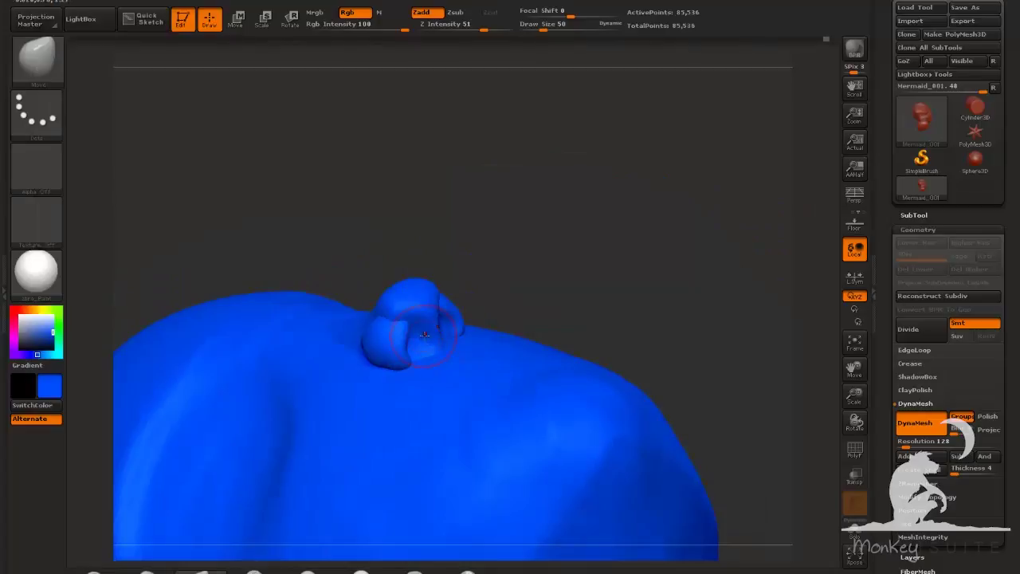
{"action": "mouse_move", "coordinate": [559, 272]}
{"action": "left_mouse_down"}
{"action": "mouse_move", "coordinate": [574, 274]}
{"action": "mouse_move", "coordinate": [550, 335]}
{"action": "left_mouse_up"}
{"action": "mouse_move", "coordinate": [528, 160]}
{"action": "left_mouse_down"}
{"action": "mouse_move", "coordinate": [668, 173]}
{"action": "mouse_move", "coordinate": [680, 189]}
{"action": "left_mouse_up"}
{"action": "mouse_move", "coordinate": [654, 188]}
{"action": "left_mouse_down"}
{"action": "mouse_move", "coordinate": [595, 119]}
{"action": "mouse_move", "coordinate": [522, 151]}
{"action": "left_mouse_up"}
Set ClayBuildup to Draw Size 22 and remesh the model with DynaMesh
{"action": "left_click", "coordinate": [536, 27]}
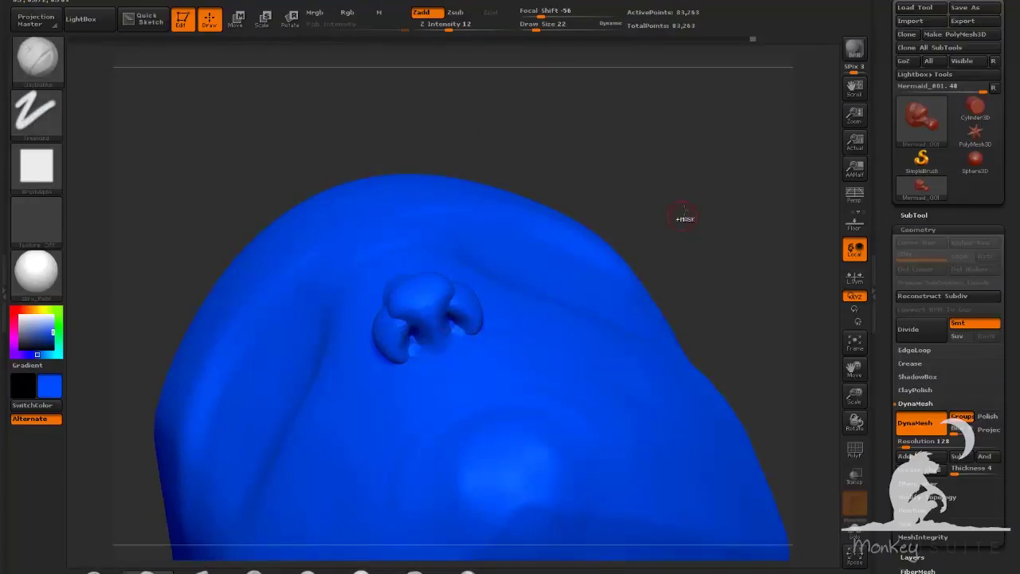
{"action": "left_click_drag", "start_coordinate": [684, 212], "coordinate": [688, 240], "text": "ctrl"}
{"action": "left_click_drag", "start_coordinate": [688, 240], "coordinate": [621, 264]}
{"action": "left_click_drag", "start_coordinate": [721, 162], "coordinate": [701, 243]}
{"action": "left_click_drag", "start_coordinate": [701, 242], "coordinate": [542, 335]}
Hide the head so that only the nose pieces are shown, by inverting the visibility selection
{"action": "left_click", "coordinate": [449, 319], "text": "ctrl+shift"}
{"action": "left_click", "coordinate": [448, 319], "text": "ctrl+shift"}
{"action": "left_click", "coordinate": [433, 325], "text": "ctrl+shift"}
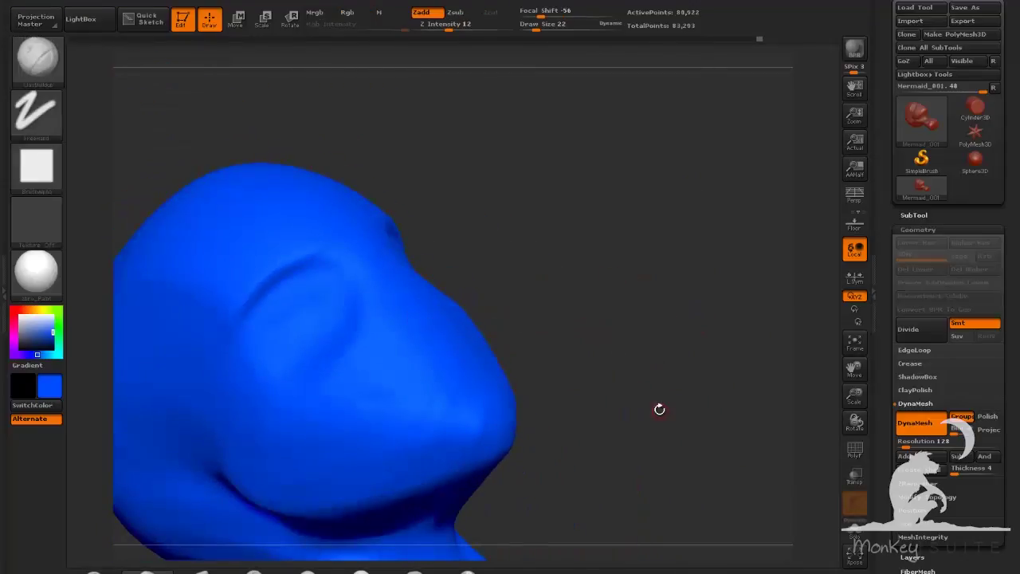
{"action": "left_click_drag", "start_coordinate": [658, 409], "coordinate": [636, 428]}
{"action": "left_click", "coordinate": [654, 404], "text": "ctrl+shift"}
{"action": "key", "text": "ctrl+z"}
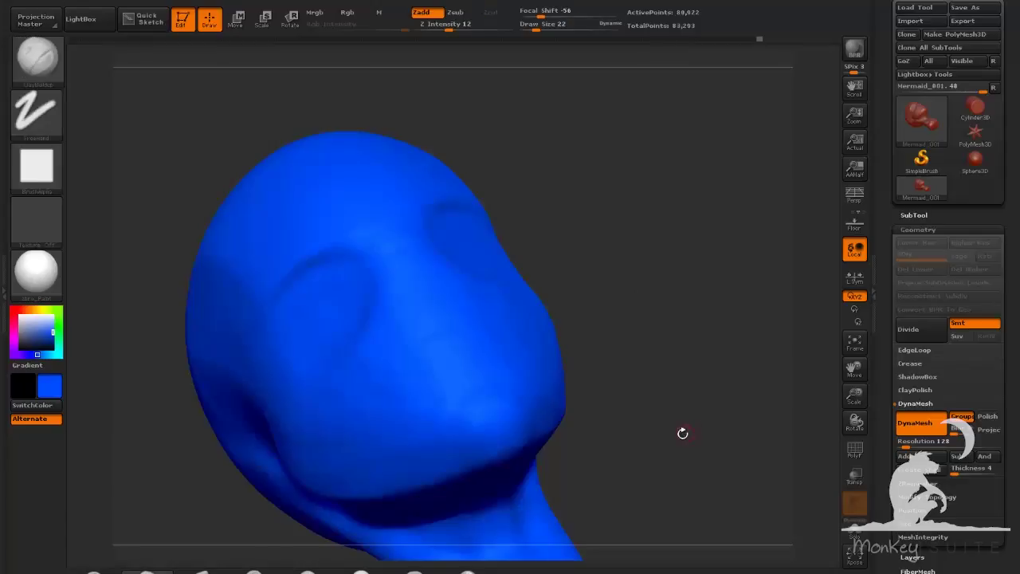
{"action": "left_click", "coordinate": [38, 63], "text": "ctrl+shift"}
{"action": "left_click", "coordinate": [110, 77], "text": "ctrl+shift"}
{"action": "left_click_drag", "start_coordinate": [684, 353], "coordinate": [706, 367], "text": "ctrl+shift"}
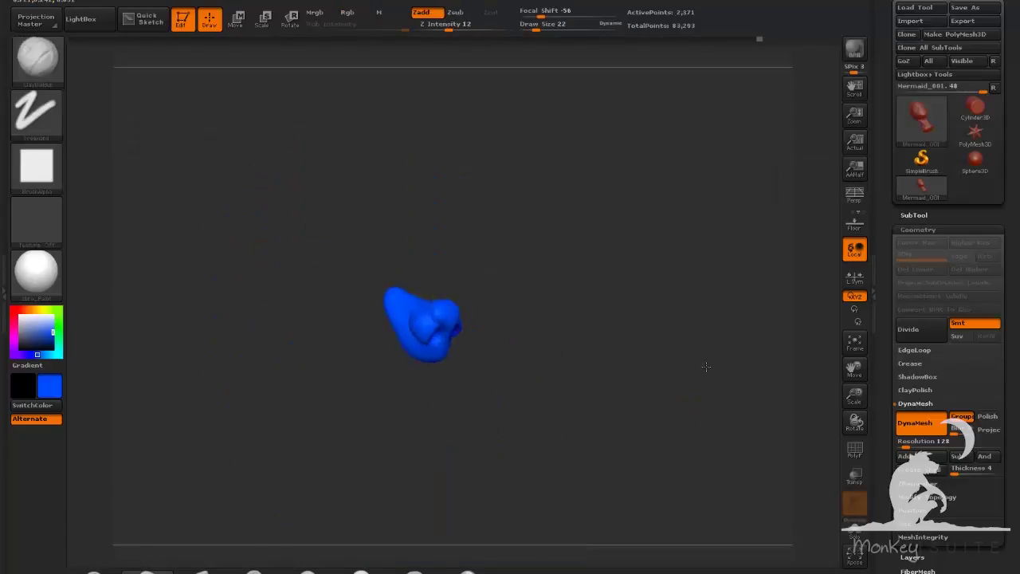
Display the polyframe and combine the visible nose pieces into one polygroup with GroupVisible
{"action": "key", "text": "shift+f"}
{"action": "left_click", "coordinate": [930, 213]}
{"action": "left_click_drag", "start_coordinate": [1015, 401], "coordinate": [1011, 300]}
{"action": "left_click", "coordinate": [942, 363]}
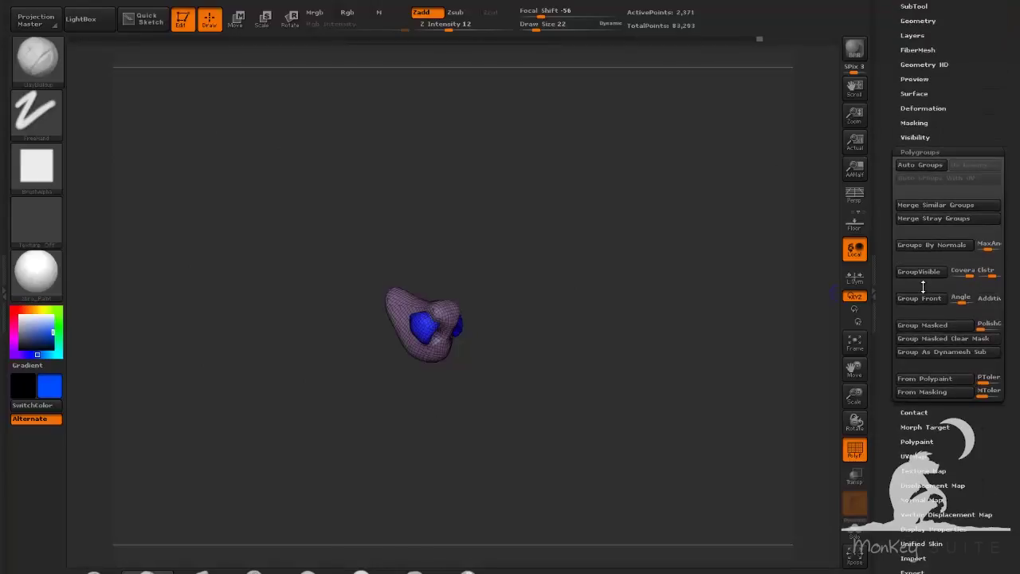
{"action": "left_click", "coordinate": [919, 275]}
{"action": "left_click_drag", "start_coordinate": [682, 369], "coordinate": [710, 407]}
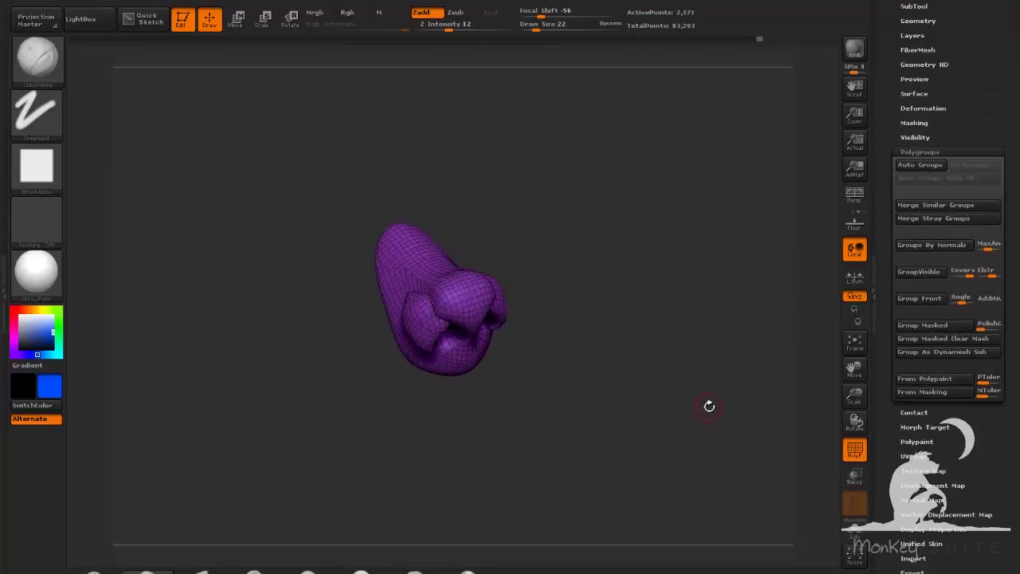
Show the whole head, turn off the polyframe, and remesh the model with DynaMesh
{"action": "left_click", "coordinate": [700, 395], "text": "ctrl+shift"}
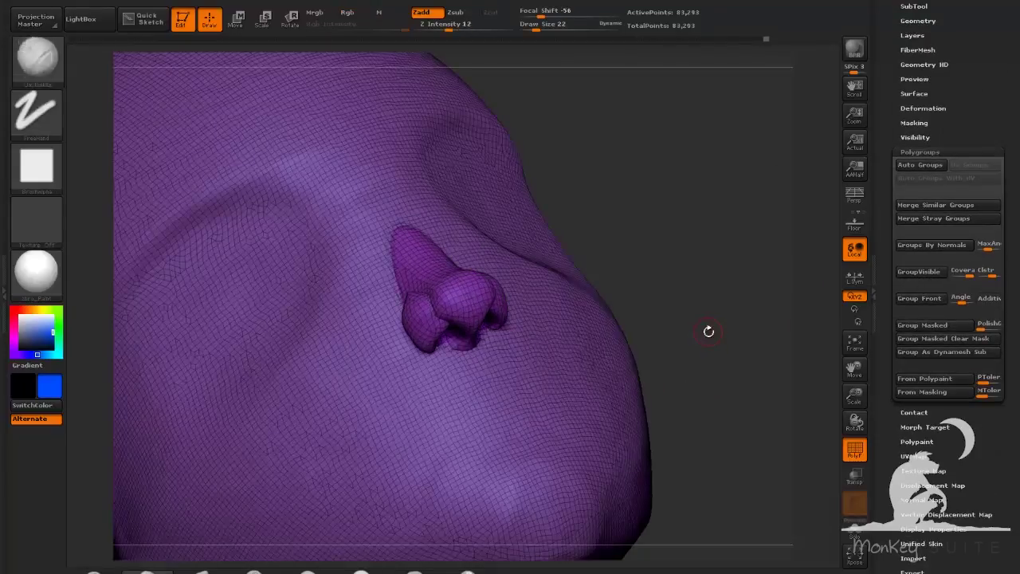
{"action": "key", "text": "shift+f"}
{"action": "left_click_drag", "start_coordinate": [713, 296], "coordinate": [717, 263], "text": "ctrl"}
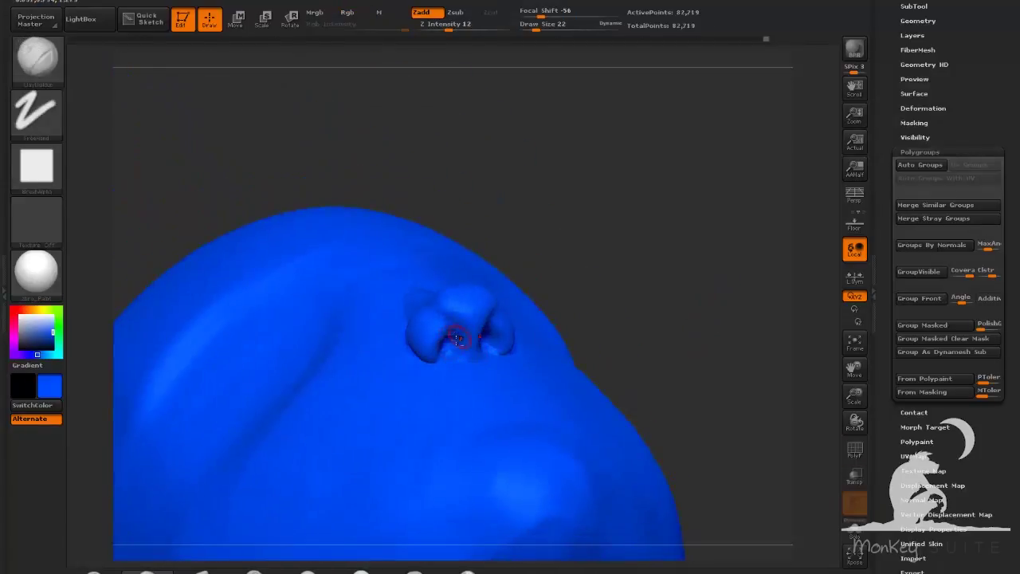
{"action": "mouse_move", "coordinate": [626, 341]}
{"action": "left_mouse_down"}
{"action": "mouse_move", "coordinate": [694, 360]}
{"action": "mouse_move", "coordinate": [627, 344]}
{"action": "mouse_move", "coordinate": [625, 304]}
{"action": "left_mouse_up"}
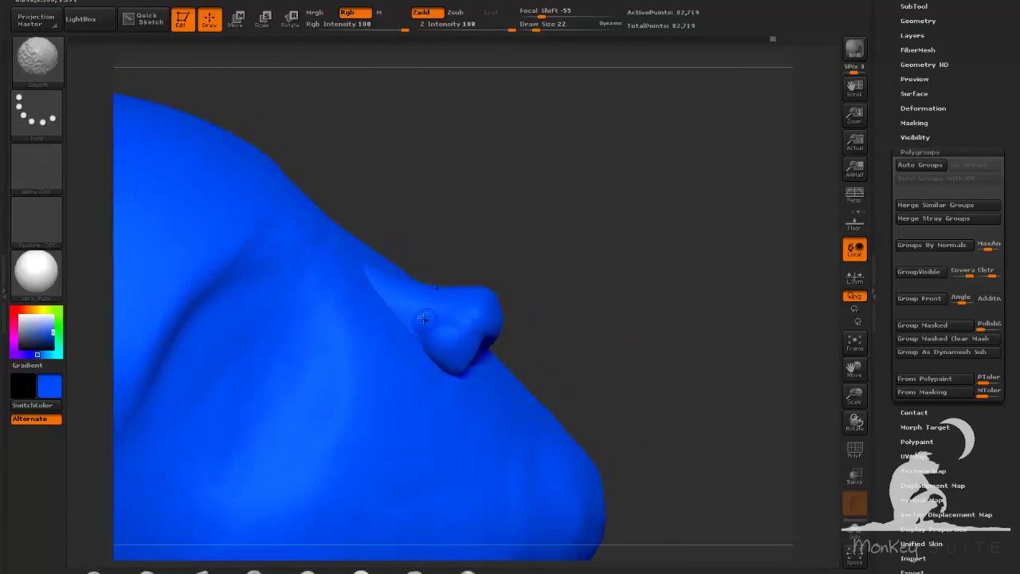
Reshape the brow and nose bridge in profile with the Move brush at Draw Size 186
{"action": "mouse_move", "coordinate": [687, 294]}
{"action": "left_mouse_down"}
{"action": "mouse_move", "coordinate": [656, 290]}
{"action": "mouse_move", "coordinate": [716, 285]}
{"action": "mouse_move", "coordinate": [268, 492]}
{"action": "mouse_move", "coordinate": [521, 413]}
{"action": "mouse_move", "coordinate": [728, 401]}
{"action": "mouse_move", "coordinate": [608, 406]}
{"action": "left_mouse_up"}
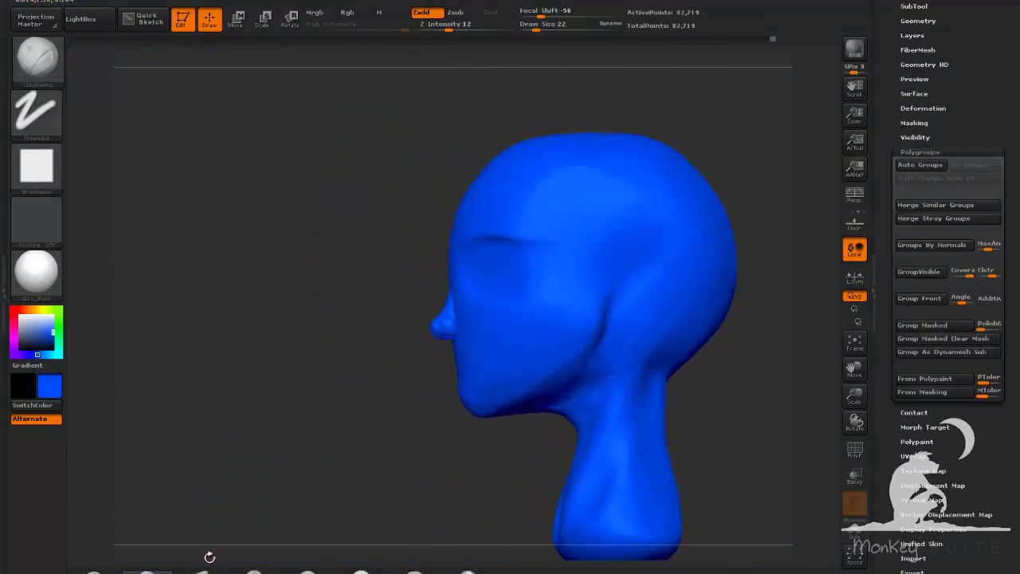
{"action": "left_click", "coordinate": [202, 571]}
{"action": "left_click", "coordinate": [563, 29]}
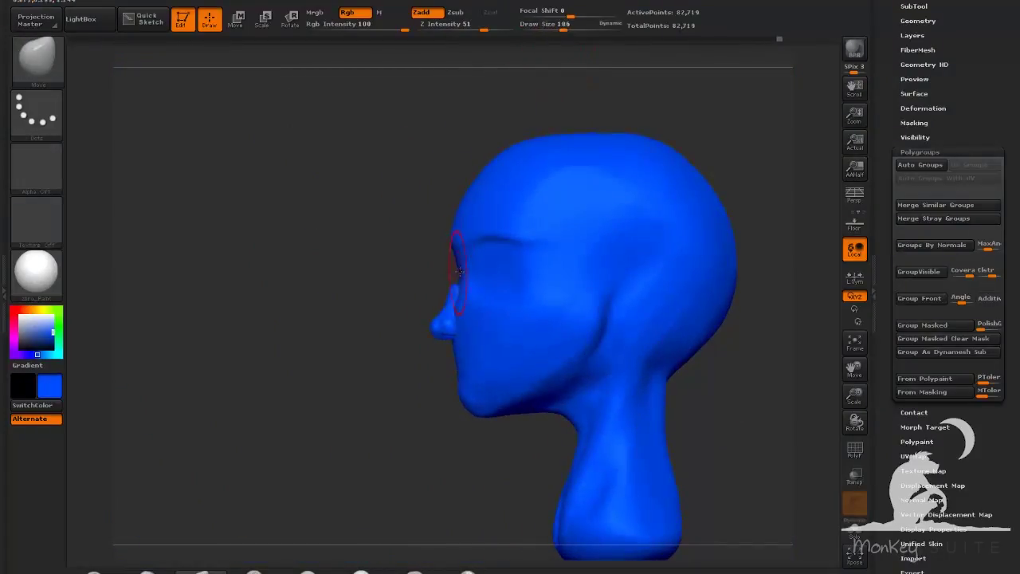
{"action": "left_click_drag", "start_coordinate": [455, 248], "coordinate": [461, 252]}
{"action": "left_click_drag", "start_coordinate": [387, 287], "coordinate": [606, 243]}
{"action": "mouse_move", "coordinate": [542, 276]}
{"action": "left_mouse_down", "text": "alt"}
{"action": "mouse_move", "coordinate": [583, 292]}
{"action": "mouse_move", "coordinate": [585, 313]}
{"action": "mouse_move", "coordinate": [462, 386]}
{"action": "mouse_move", "coordinate": [427, 448]}
{"action": "left_mouse_up", "text": "alt"}
{"action": "left_click_drag", "start_coordinate": [335, 490], "coordinate": [373, 534]}
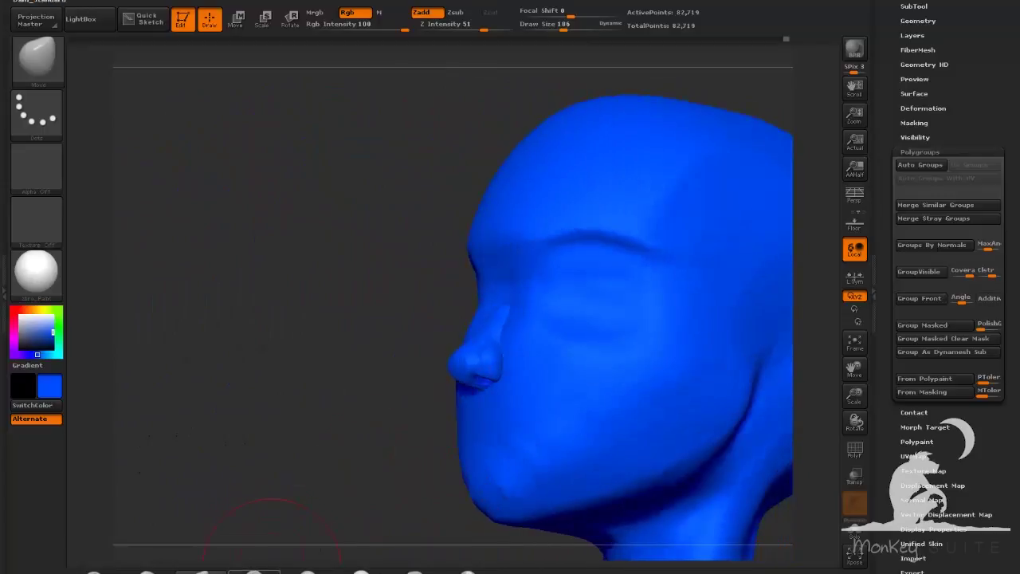
{"action": "left_click_drag", "start_coordinate": [374, 430], "coordinate": [346, 447]}
{"action": "left_click_drag", "start_coordinate": [508, 312], "coordinate": [499, 306]}
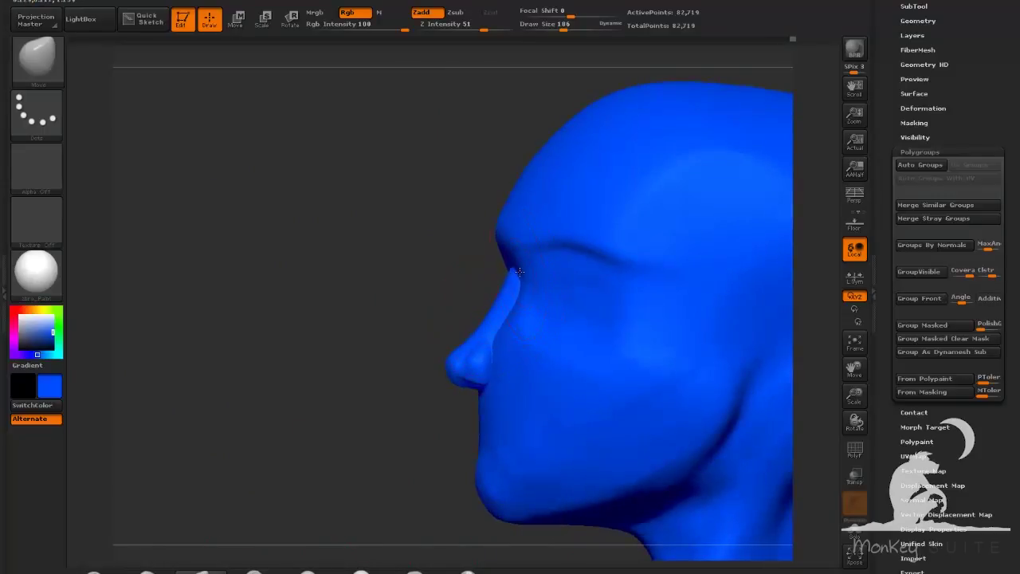
Flatten the cheeks and the sides of the nose with TrimDynamic at Draw Sizes 86 and 118, and remesh with DynaMesh
{"action": "left_click_drag", "start_coordinate": [347, 380], "coordinate": [446, 375]}
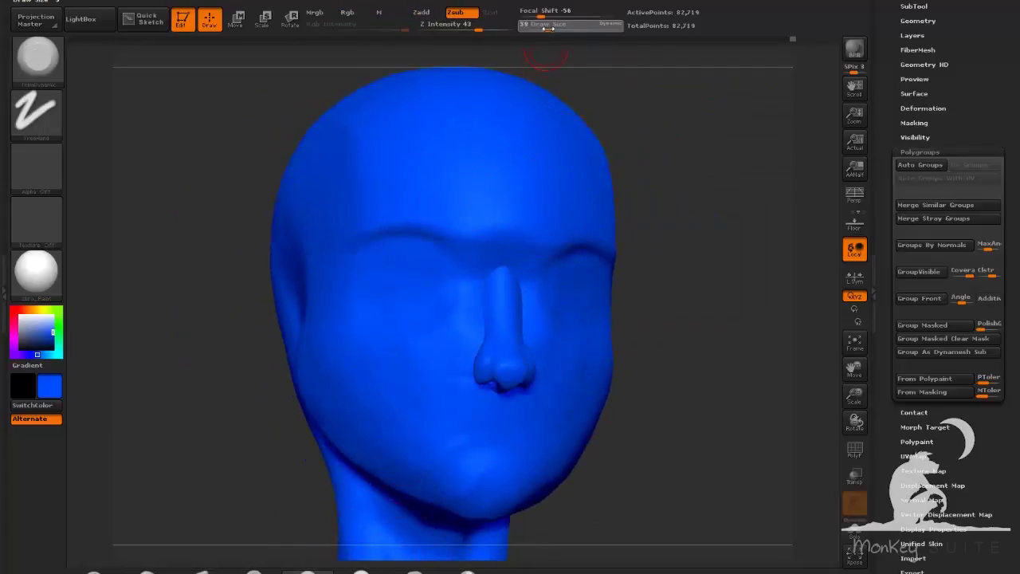
{"action": "left_click_drag", "start_coordinate": [510, 303], "coordinate": [604, 290]}
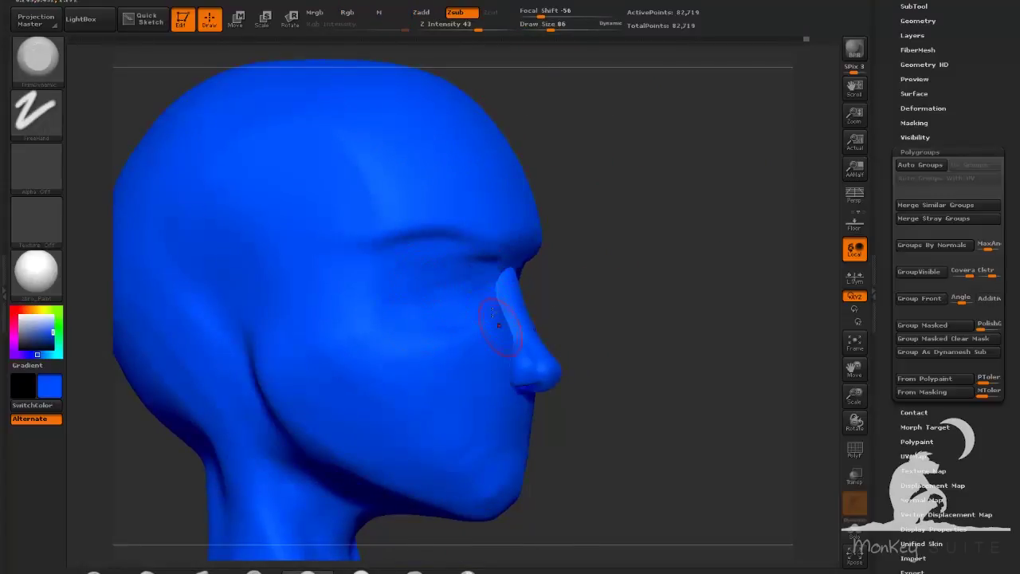
{"action": "left_click_drag", "start_coordinate": [618, 333], "coordinate": [609, 356]}
{"action": "left_click_drag", "start_coordinate": [495, 356], "coordinate": [473, 336]}
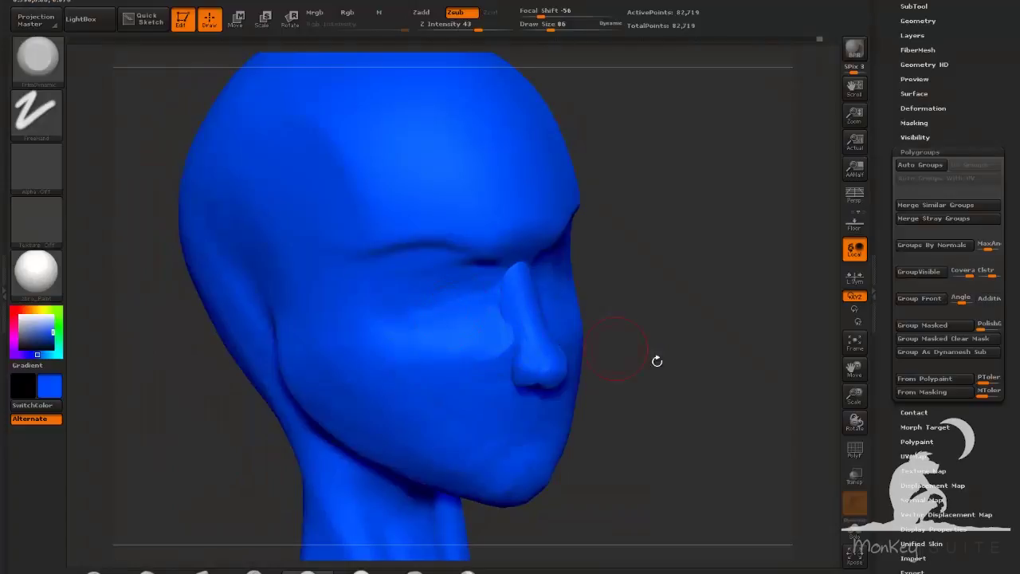
{"action": "left_click_drag", "start_coordinate": [657, 361], "coordinate": [444, 447]}
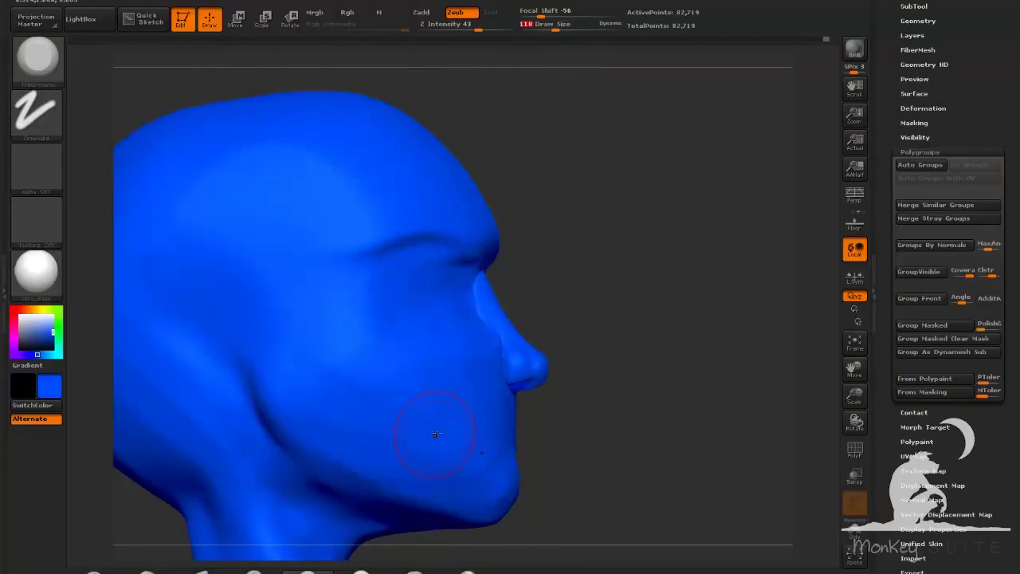
{"action": "left_click_drag", "start_coordinate": [610, 465], "coordinate": [593, 454]}
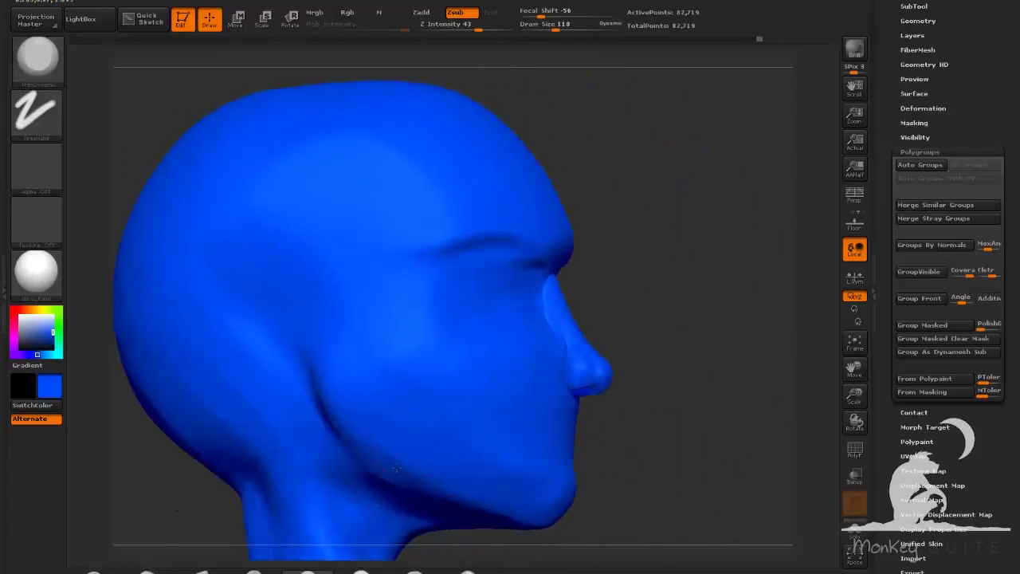
{"action": "left_click_drag", "start_coordinate": [689, 370], "coordinate": [705, 372]}
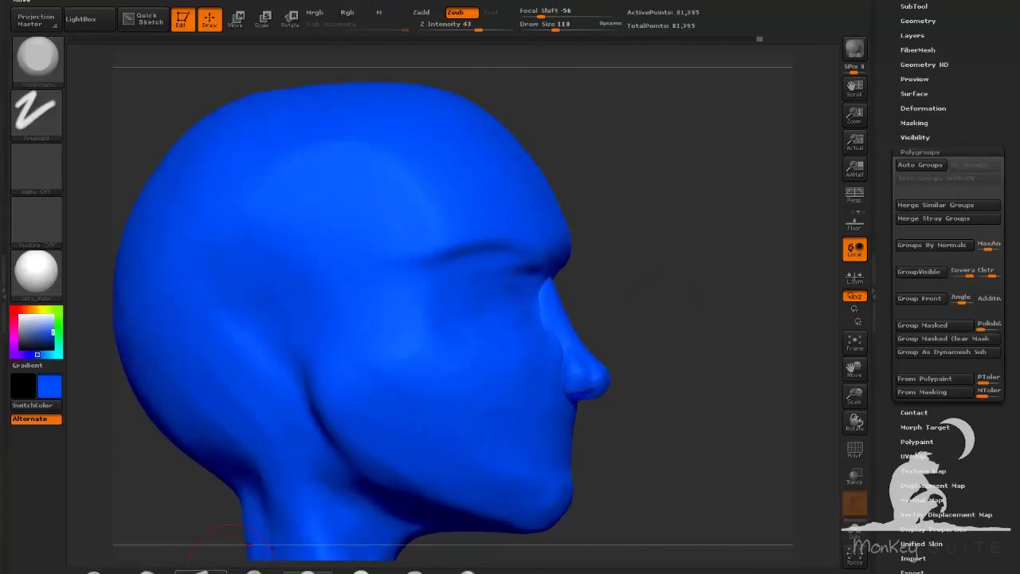
Refine the nose bridge and the profile below the nose with the Move brush at Draw Size 89, and remesh with DynaMesh
{"action": "left_click", "coordinate": [201, 571]}
{"action": "left_click", "coordinate": [550, 25]}
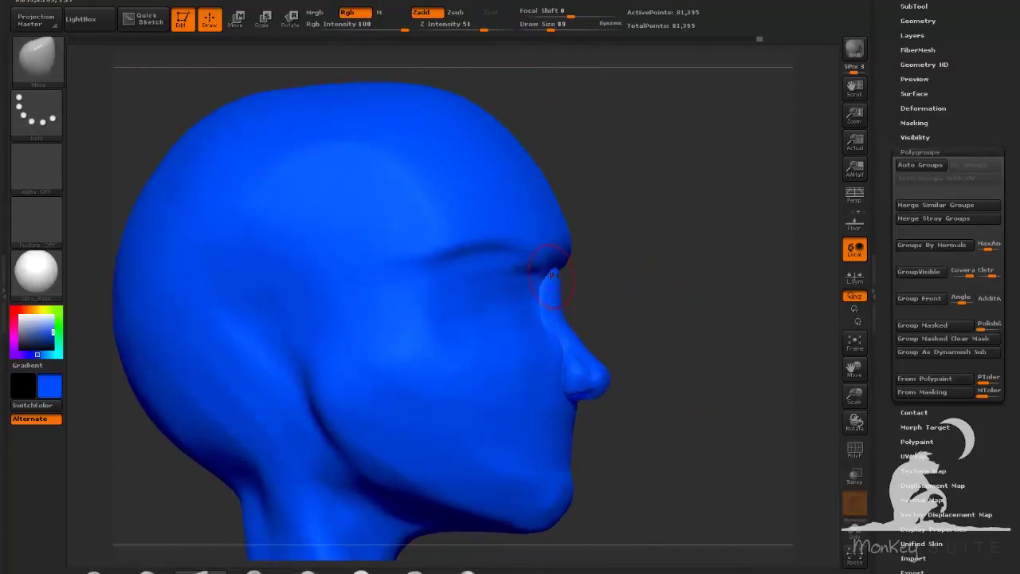
{"action": "left_click_drag", "start_coordinate": [692, 398], "coordinate": [330, 463]}
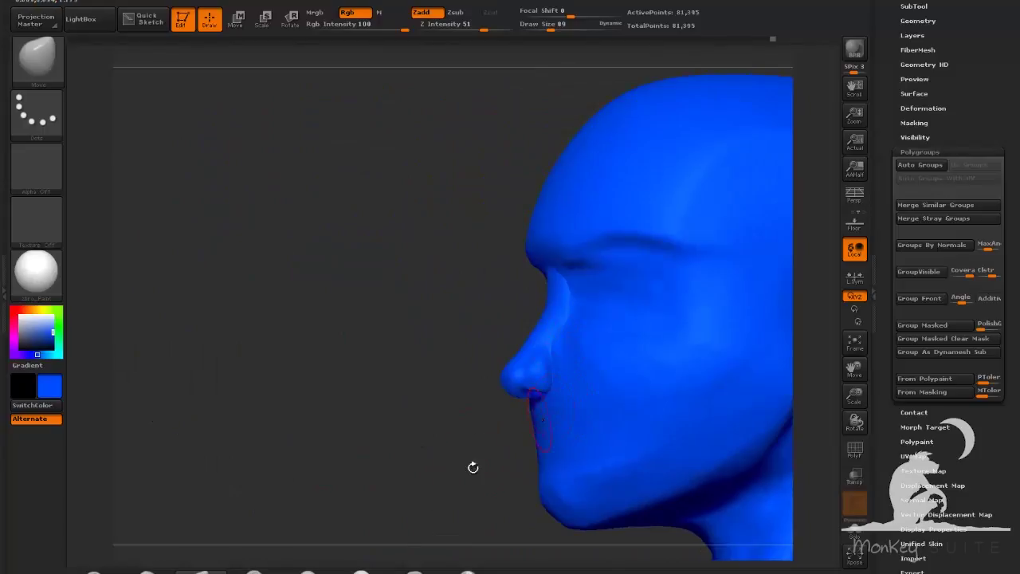
{"action": "left_click_drag", "start_coordinate": [474, 468], "coordinate": [692, 383]}
{"action": "left_click_drag", "start_coordinate": [692, 384], "coordinate": [703, 319], "text": "alt"}
{"action": "mouse_move", "coordinate": [671, 397]}
{"action": "left_mouse_down"}
{"action": "mouse_move", "coordinate": [659, 411]}
{"action": "mouse_move", "coordinate": [656, 399]}
{"action": "mouse_move", "coordinate": [681, 392]}
{"action": "mouse_move", "coordinate": [640, 406]}
{"action": "left_mouse_up"}
Carve a horizontal mouth line between nose and chin with ClayBuildup at Draw Size 37
{"action": "left_click", "coordinate": [148, 572]}
{"action": "left_click_drag", "start_coordinate": [691, 335], "coordinate": [674, 281]}
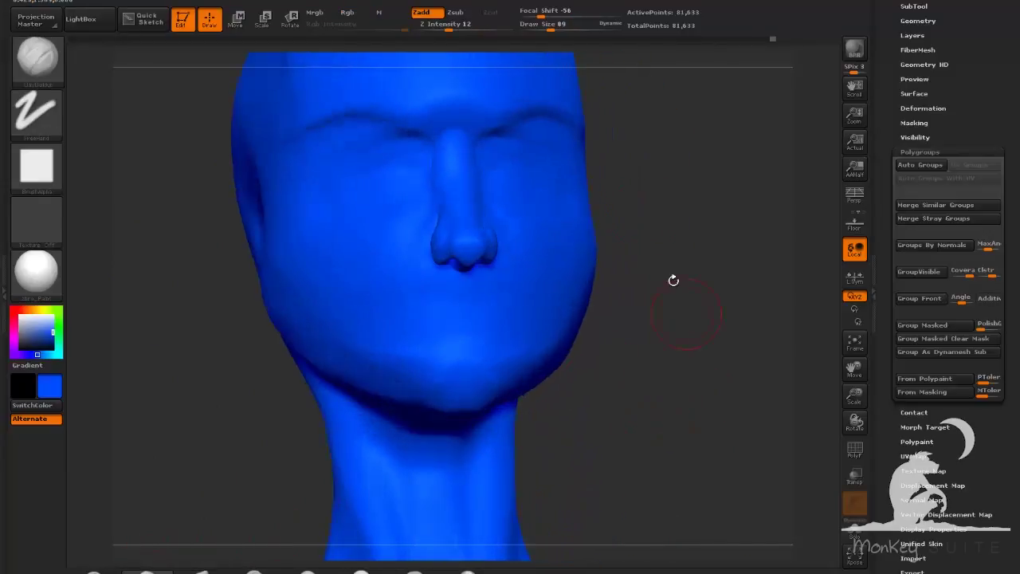
{"action": "left_click_drag", "start_coordinate": [551, 27], "coordinate": [544, 28]}
{"action": "left_click_drag", "start_coordinate": [649, 386], "coordinate": [632, 387], "text": "shift"}
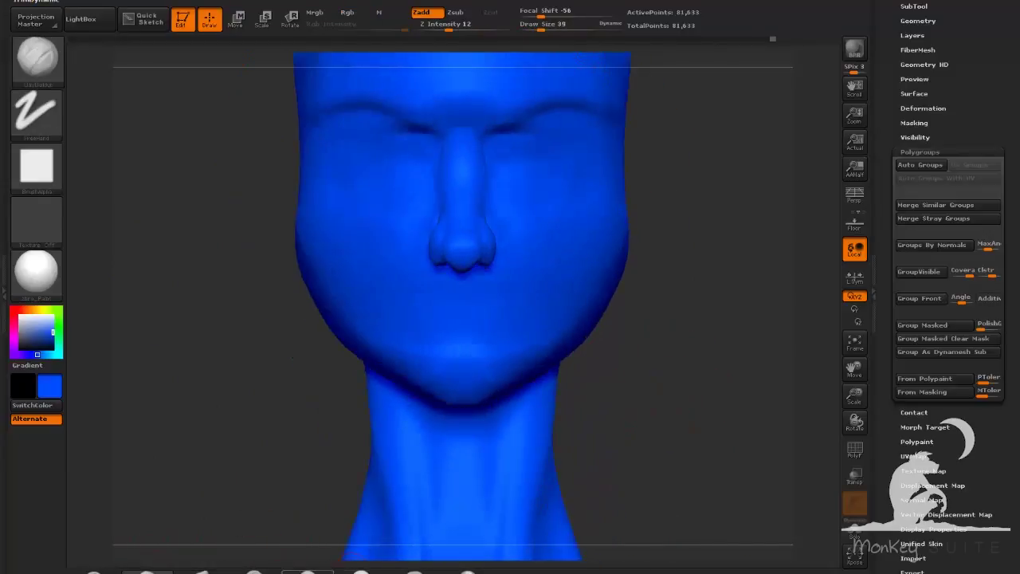
{"action": "left_click", "coordinate": [255, 571]}
{"action": "left_click_drag", "start_coordinate": [541, 28], "coordinate": [544, 28]}
{"action": "left_click_drag", "start_coordinate": [692, 346], "coordinate": [687, 391], "text": "alt"}
{"action": "key", "text": "b"}
{"action": "key", "text": "c"}
{"action": "key", "text": "b"}
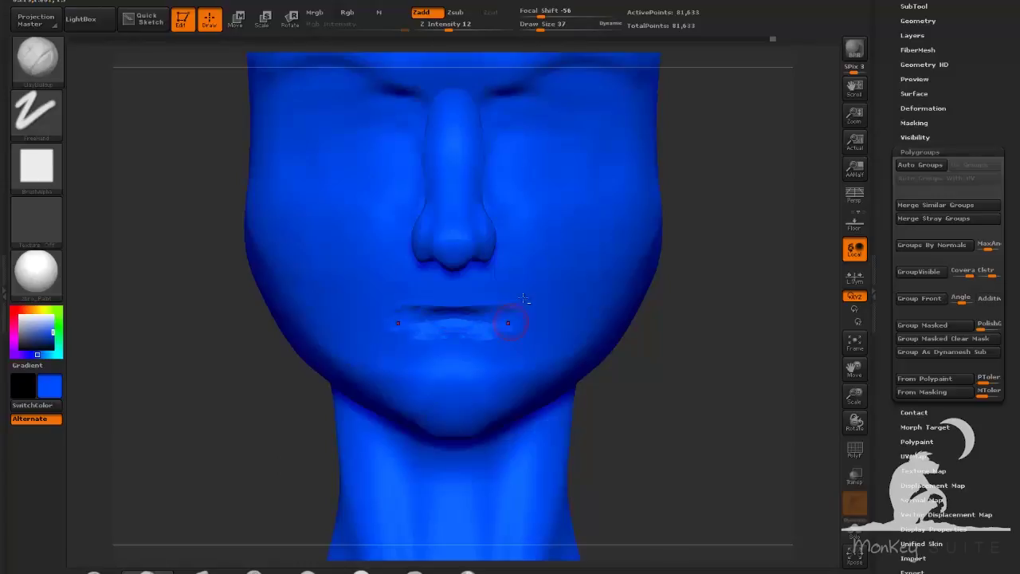
Deepen and widen the mouth cavity with ClayBuildup at Draw Size 75, and remesh the model with DynaMesh
{"action": "left_click_drag", "start_coordinate": [542, 28], "coordinate": [549, 28]}
{"action": "mouse_move", "coordinate": [455, 336]}
{"action": "left_mouse_down"}
{"action": "mouse_move", "coordinate": [510, 338]}
{"action": "mouse_move", "coordinate": [454, 331]}
{"action": "left_mouse_up"}
{"action": "mouse_move", "coordinate": [676, 373]}
{"action": "left_mouse_down"}
{"action": "mouse_move", "coordinate": [688, 343]}
{"action": "mouse_move", "coordinate": [676, 339]}
{"action": "left_mouse_up"}
{"action": "left_click_drag", "start_coordinate": [495, 319], "coordinate": [457, 319]}
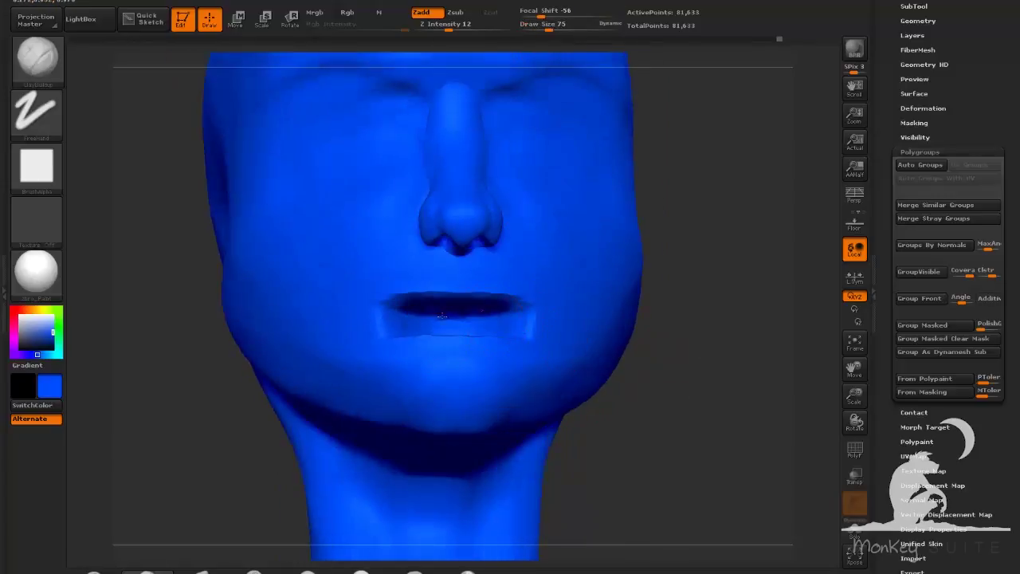
{"action": "left_click_drag", "start_coordinate": [683, 335], "coordinate": [684, 406]}
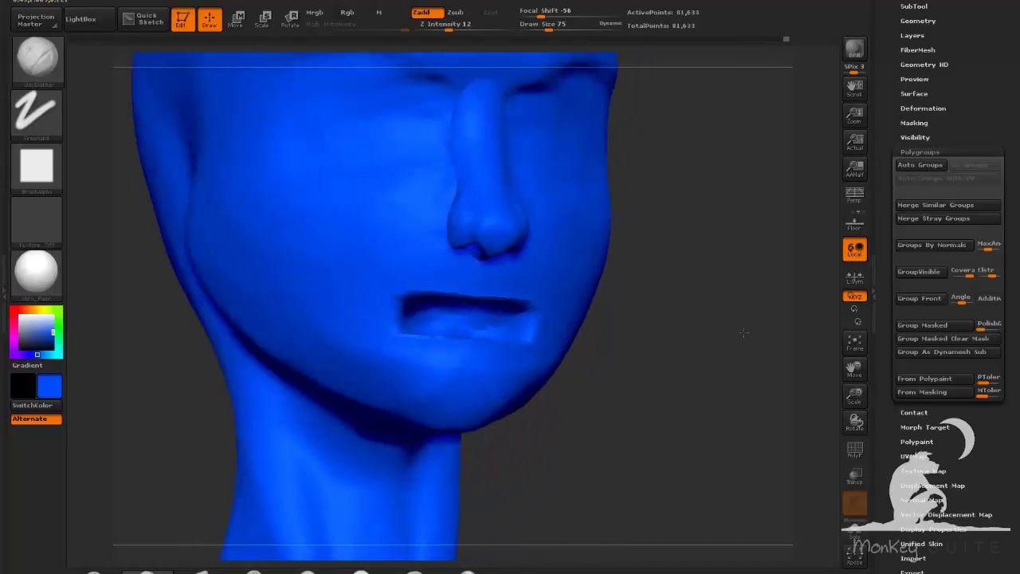
{"action": "mouse_move", "coordinate": [741, 335]}
{"action": "left_mouse_down"}
{"action": "mouse_move", "coordinate": [652, 428]}
{"action": "mouse_move", "coordinate": [649, 406]}
{"action": "mouse_move", "coordinate": [670, 418]}
{"action": "mouse_move", "coordinate": [710, 413]}
{"action": "mouse_move", "coordinate": [658, 392]}
{"action": "mouse_move", "coordinate": [718, 412]}
{"action": "mouse_move", "coordinate": [674, 415]}
{"action": "left_mouse_up"}
Mask the lower lip area with the mask brush at Focal Shift -100 and Draw Size 59
{"action": "left_click", "coordinate": [201, 572]}
{"action": "left_click_drag", "start_coordinate": [388, 497], "coordinate": [339, 494]}
{"action": "left_click", "coordinate": [558, 28]}
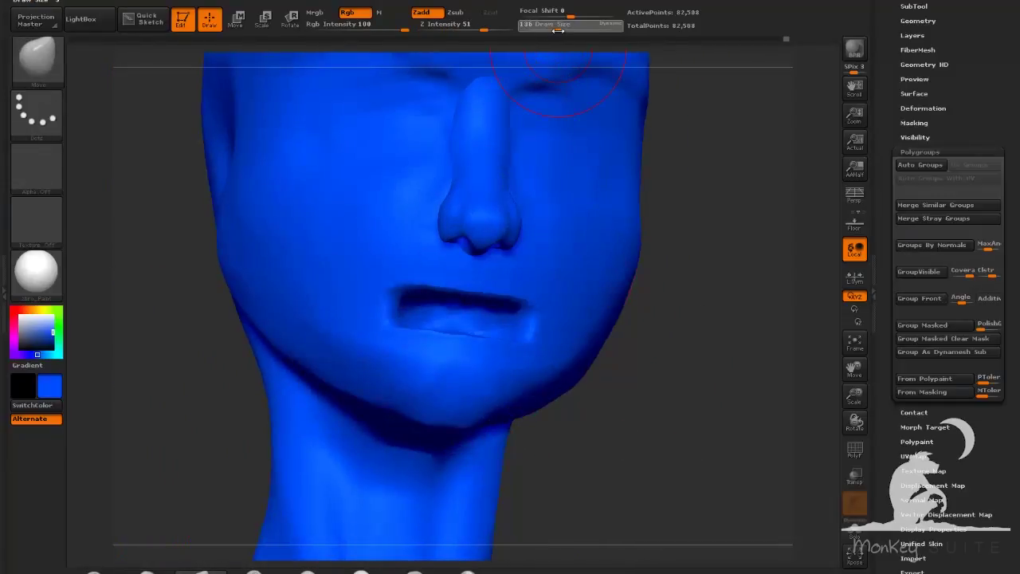
{"action": "mouse_move", "coordinate": [696, 390]}
{"action": "left_mouse_down"}
{"action": "mouse_move", "coordinate": [680, 386]}
{"action": "mouse_move", "coordinate": [668, 421]}
{"action": "left_mouse_up"}
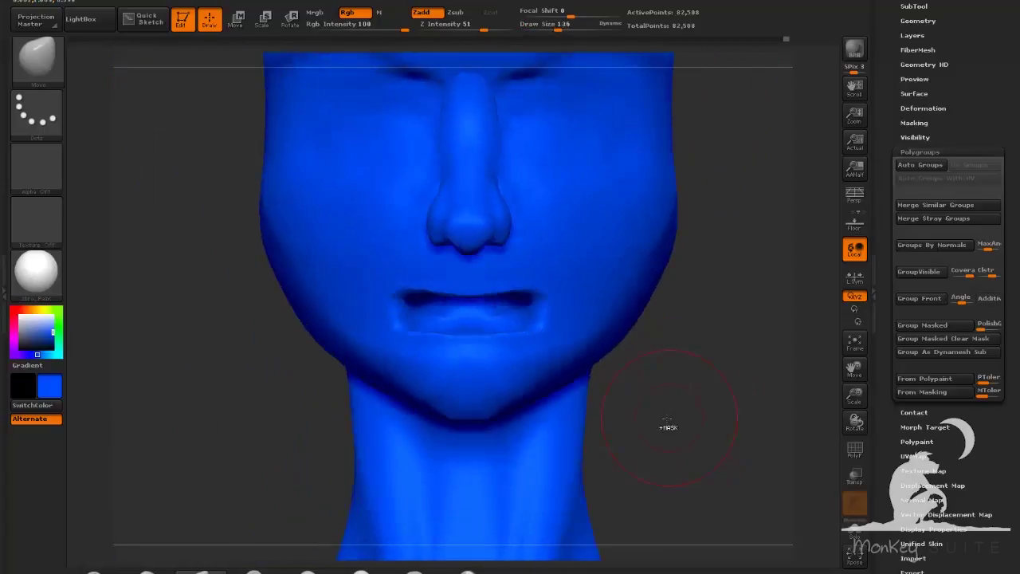
{"action": "left_click", "coordinate": [550, 28]}
{"action": "left_click_drag", "start_coordinate": [550, 15], "coordinate": [523, 15]}
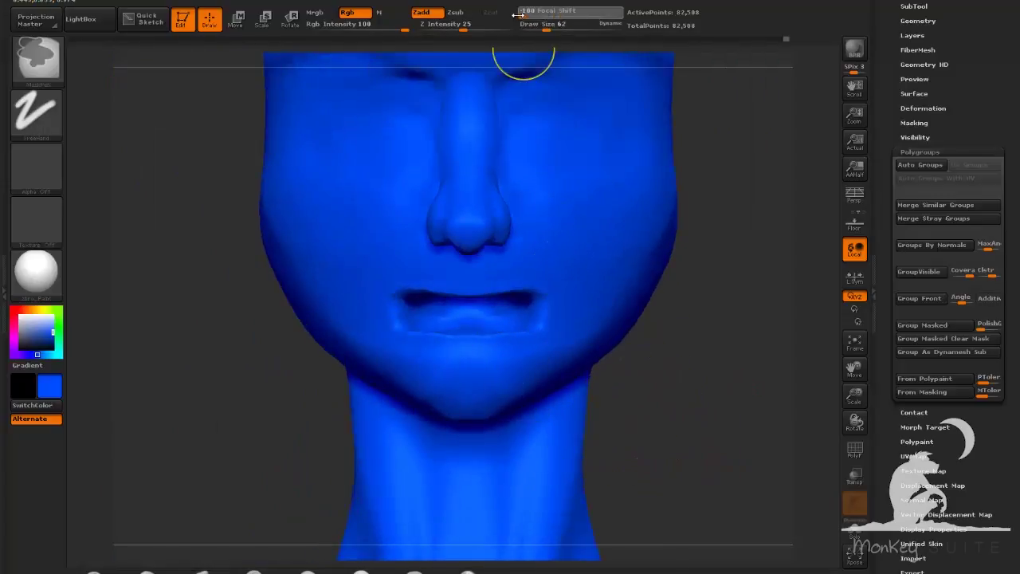
{"action": "left_click", "coordinate": [545, 27]}
{"action": "mouse_move", "coordinate": [529, 349]}
{"action": "left_mouse_down", "text": "ctrl"}
{"action": "mouse_move", "coordinate": [496, 352]}
{"action": "mouse_move", "coordinate": [539, 329]}
{"action": "mouse_move", "coordinate": [504, 322]}
{"action": "left_mouse_up", "text": "ctrl"}
{"action": "mouse_move", "coordinate": [675, 401]}
{"action": "left_mouse_down"}
{"action": "mouse_move", "coordinate": [688, 402]}
{"action": "mouse_move", "coordinate": [687, 389]}
{"action": "mouse_move", "coordinate": [663, 389]}
{"action": "left_mouse_up"}
{"action": "left_click_drag", "start_coordinate": [511, 320], "coordinate": [483, 323], "text": "ctrl"}
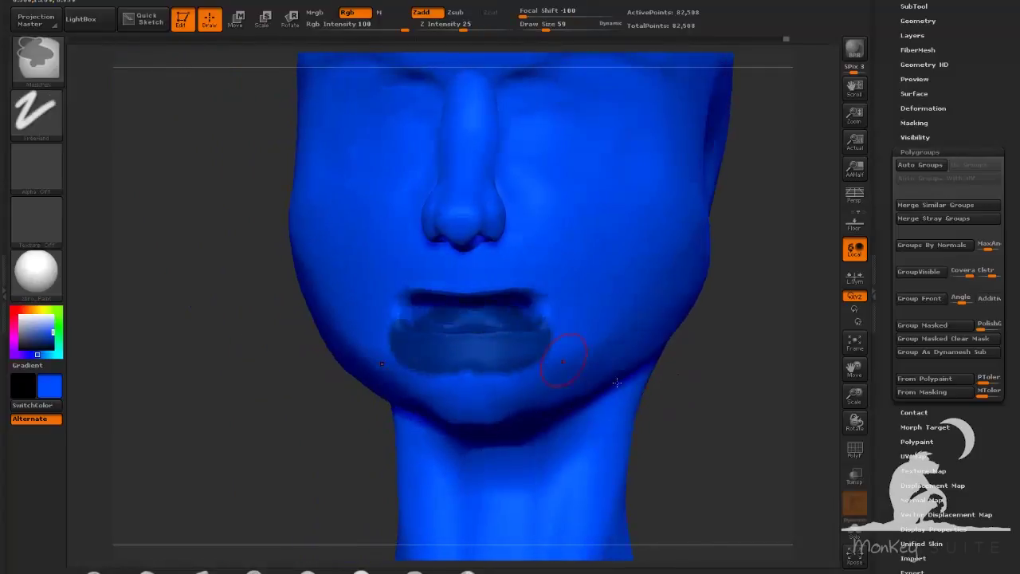
Pull the upper lip down into a bow shape over the mouth with Move at Draw Size 105, and clear the mask
{"action": "left_click_drag", "start_coordinate": [679, 391], "coordinate": [687, 382]}
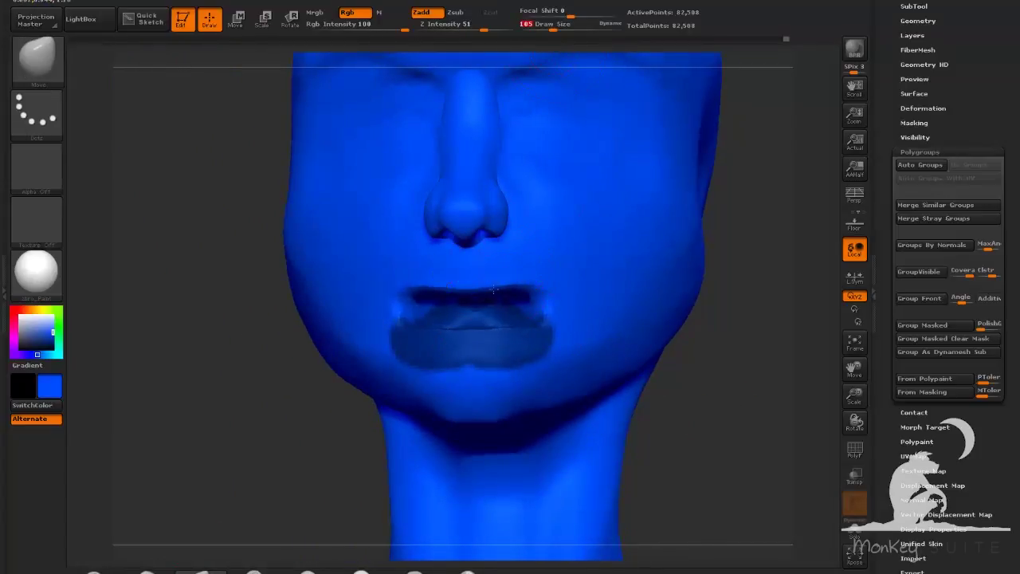
{"action": "mouse_move", "coordinate": [538, 285]}
{"action": "left_mouse_down"}
{"action": "mouse_move", "coordinate": [540, 298]}
{"action": "mouse_move", "coordinate": [481, 293]}
{"action": "mouse_move", "coordinate": [531, 299]}
{"action": "left_mouse_up"}
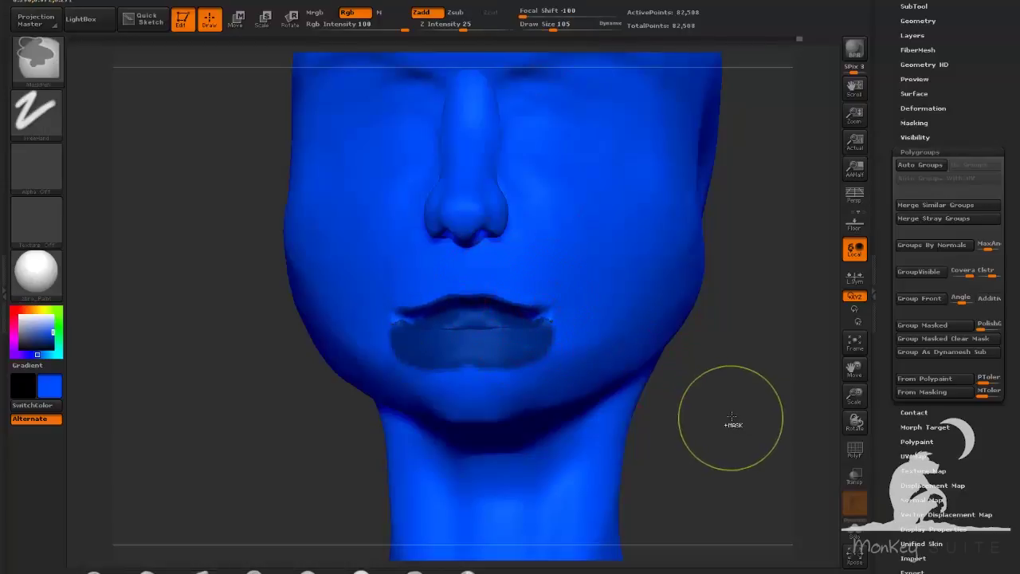
{"action": "left_click_drag", "start_coordinate": [731, 421], "coordinate": [731, 412], "text": "ctrl"}
Mask the upper lip area, raise and smooth the lower lip to close the mouth with Move at Draw Size 93, and clear the mask
{"action": "mouse_move", "coordinate": [525, 276]}
{"action": "left_mouse_down", "text": "ctrl"}
{"action": "mouse_move", "coordinate": [493, 274]}
{"action": "mouse_move", "coordinate": [532, 292]}
{"action": "left_mouse_up", "text": "ctrl"}
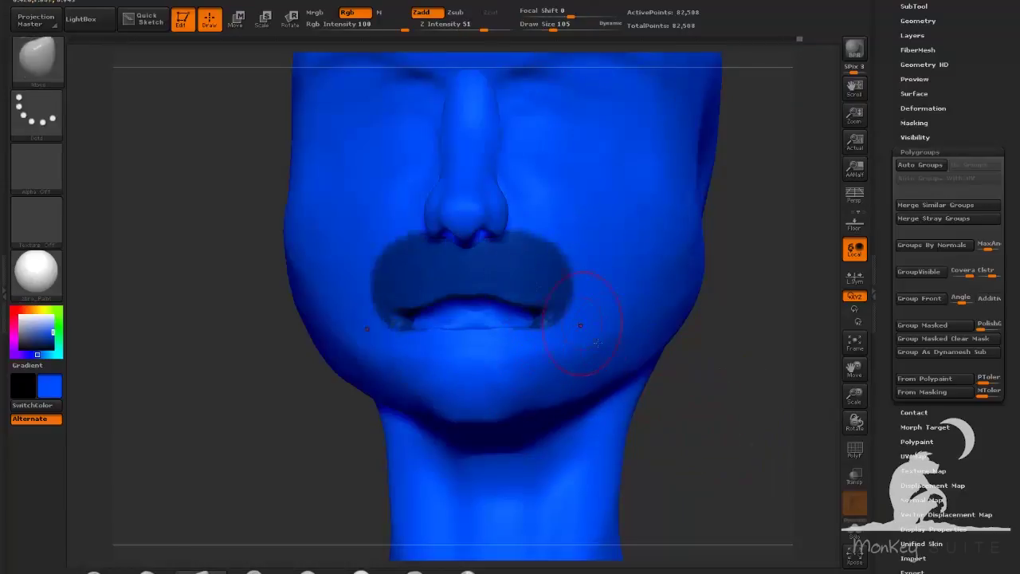
{"action": "mouse_move", "coordinate": [709, 434]}
{"action": "left_mouse_down"}
{"action": "mouse_move", "coordinate": [756, 451]}
{"action": "mouse_move", "coordinate": [742, 431]}
{"action": "left_mouse_up"}
{"action": "left_click", "coordinate": [545, 27]}
{"action": "left_click_drag", "start_coordinate": [477, 310], "coordinate": [534, 317], "text": "shift"}
{"action": "left_click", "coordinate": [551, 29]}
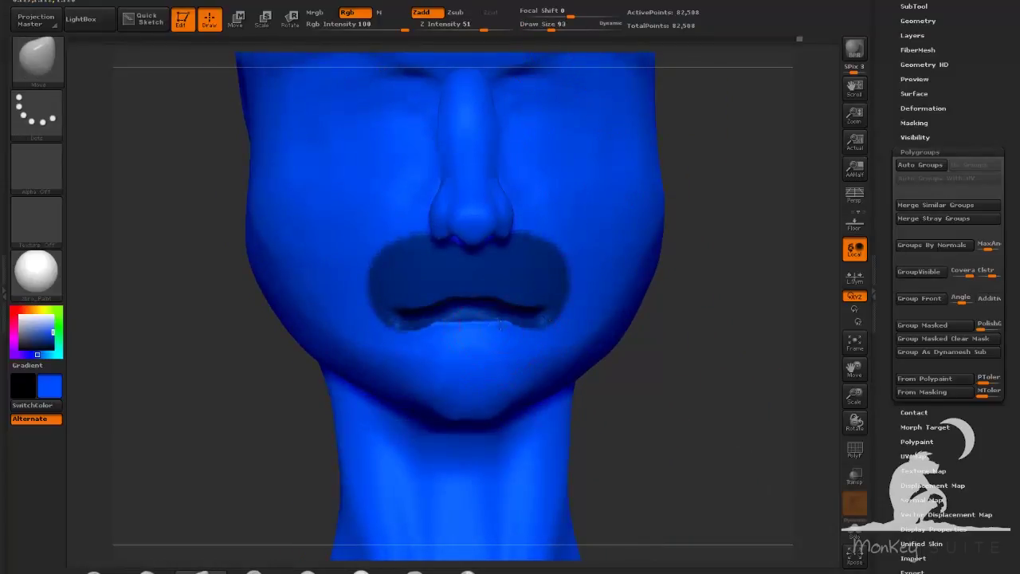
{"action": "left_click_drag", "start_coordinate": [745, 434], "coordinate": [752, 437], "text": "ctrl"}
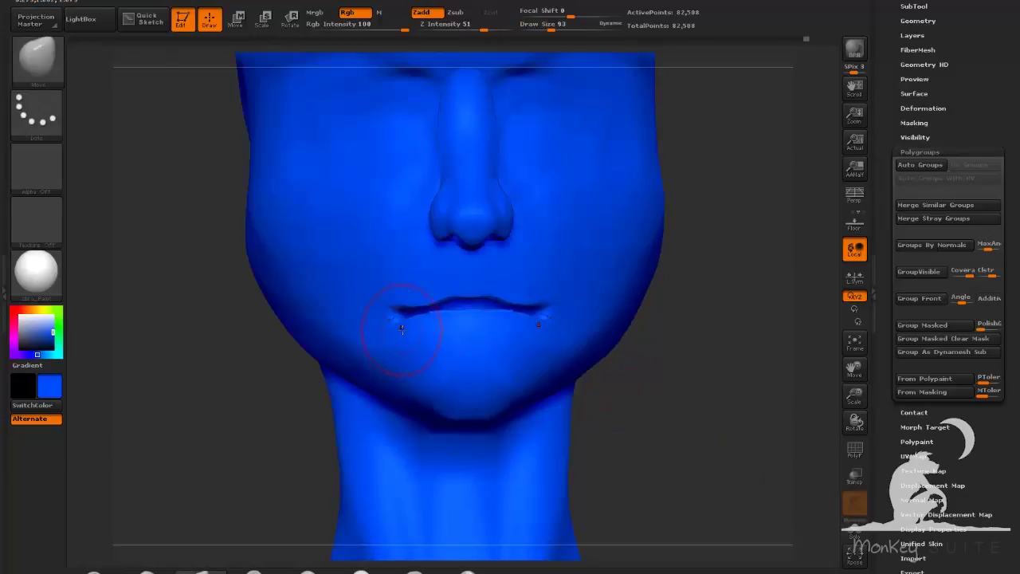
Tighten the mouth corners with the Pinch brush at Draw Size 93
{"action": "left_click_drag", "start_coordinate": [708, 412], "coordinate": [661, 414]}
{"action": "left_click", "coordinate": [468, 572]}
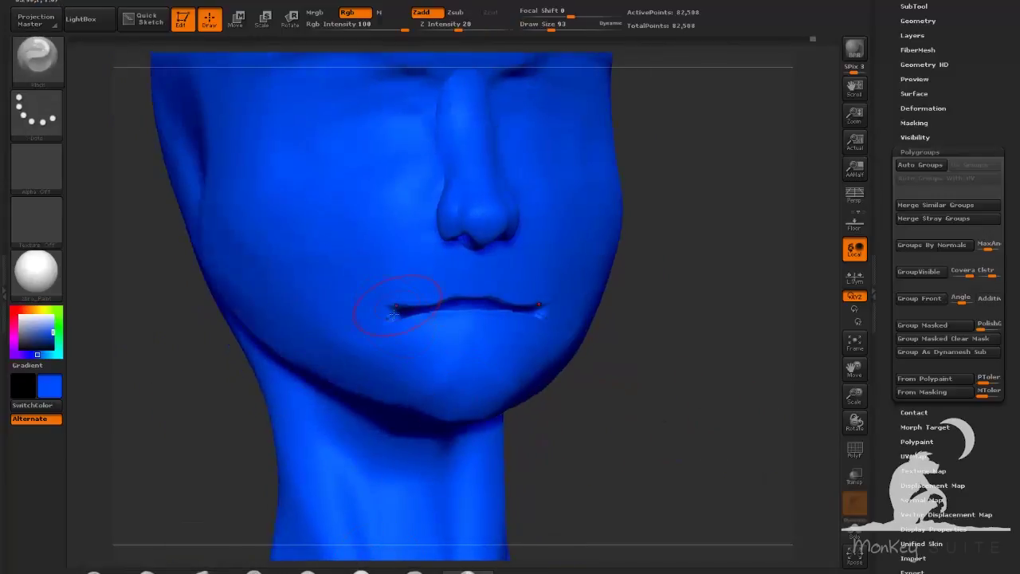
{"action": "left_click_drag", "start_coordinate": [671, 394], "coordinate": [737, 380]}
Reposition the mouth corners and lip line with the Move brush at Draw Sizes 165 and 56
{"action": "left_click", "coordinate": [201, 571]}
{"action": "left_click", "coordinate": [562, 28]}
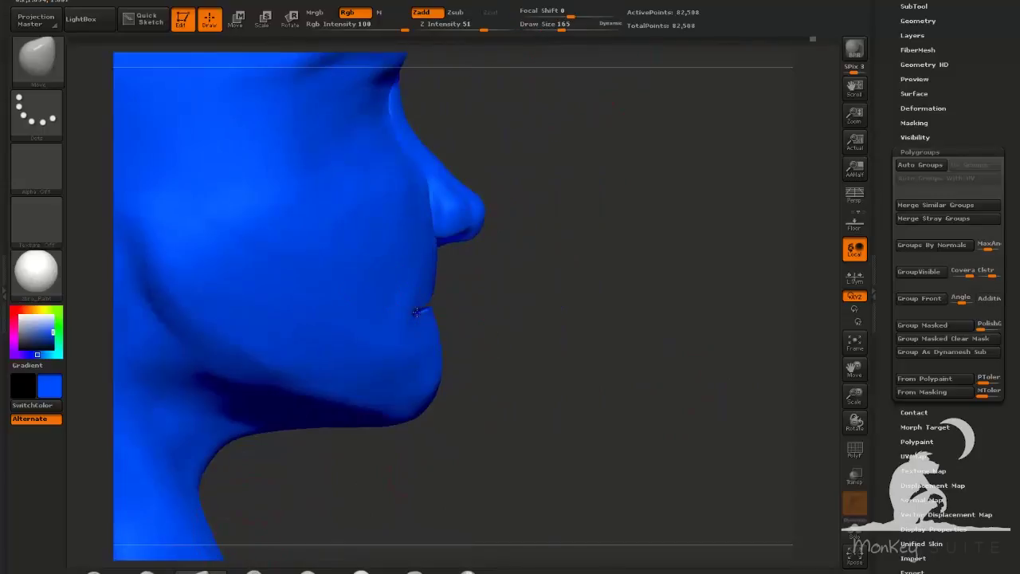
{"action": "mouse_move", "coordinate": [550, 319]}
{"action": "left_mouse_down"}
{"action": "mouse_move", "coordinate": [361, 371]}
{"action": "mouse_move", "coordinate": [342, 390]}
{"action": "mouse_move", "coordinate": [381, 459]}
{"action": "left_mouse_up"}
{"action": "mouse_move", "coordinate": [314, 412]}
{"action": "left_mouse_down"}
{"action": "mouse_move", "coordinate": [394, 454]}
{"action": "mouse_move", "coordinate": [713, 403]}
{"action": "mouse_move", "coordinate": [647, 397]}
{"action": "mouse_move", "coordinate": [663, 415]}
{"action": "mouse_move", "coordinate": [638, 444]}
{"action": "left_mouse_up"}
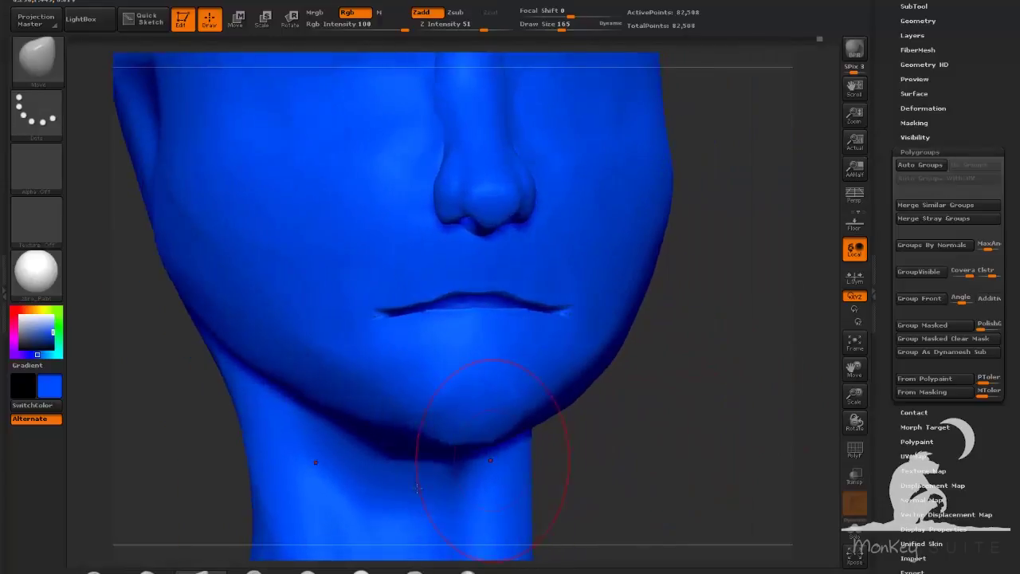
{"action": "key", "text": "b"}
{"action": "left_click", "coordinate": [318, 444]}
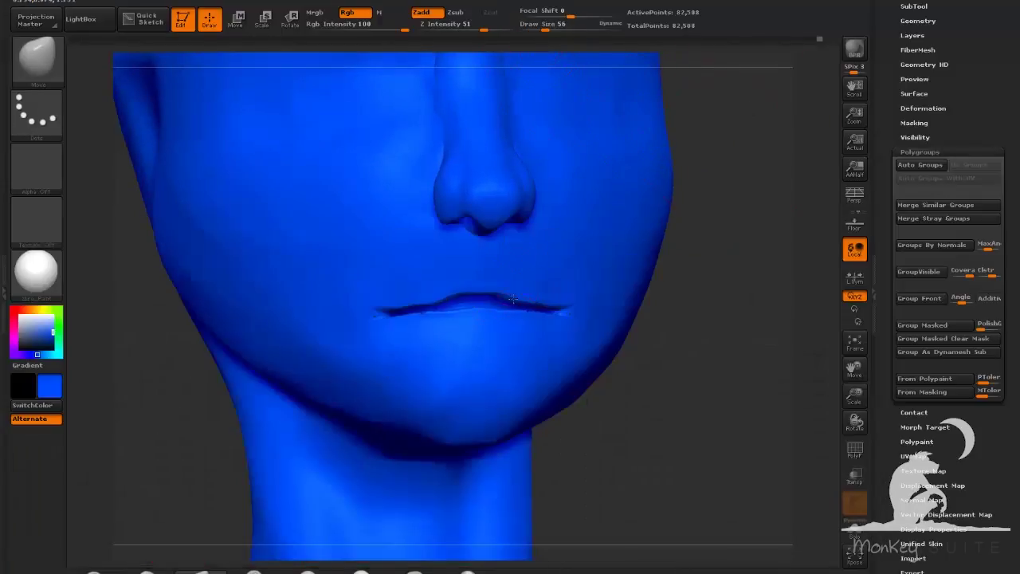
Sharpen the line between the lips with the Pinch brush at Draw Size 145
{"action": "left_click", "coordinate": [467, 569]}
{"action": "left_click", "coordinate": [558, 28]}
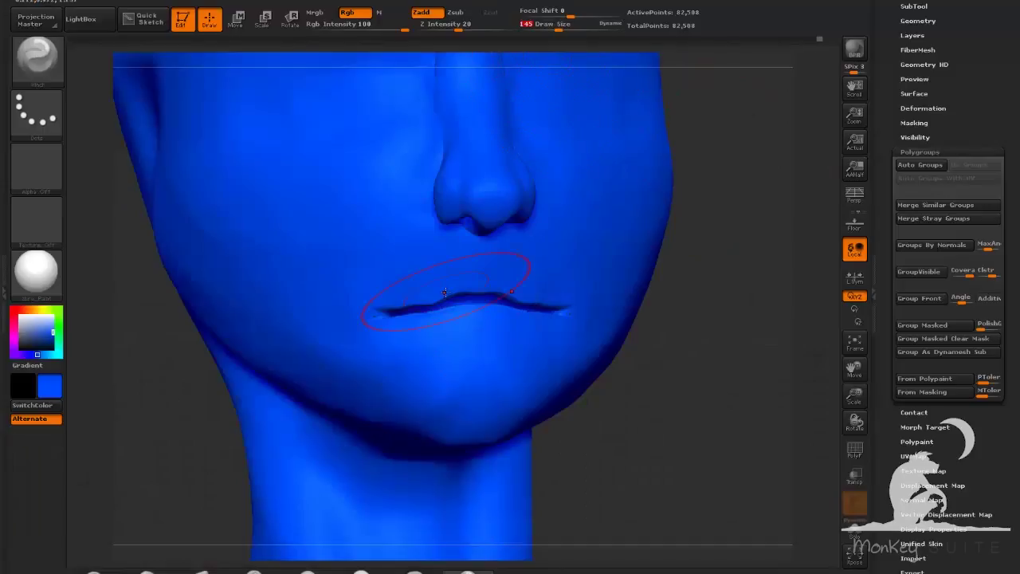
{"action": "left_click_drag", "start_coordinate": [649, 358], "coordinate": [720, 372]}
Build up volume on the upper lip with ClayBuildup at Draw Size 50
{"action": "left_click", "coordinate": [148, 570]}
{"action": "left_click_drag", "start_coordinate": [660, 351], "coordinate": [607, 349]}
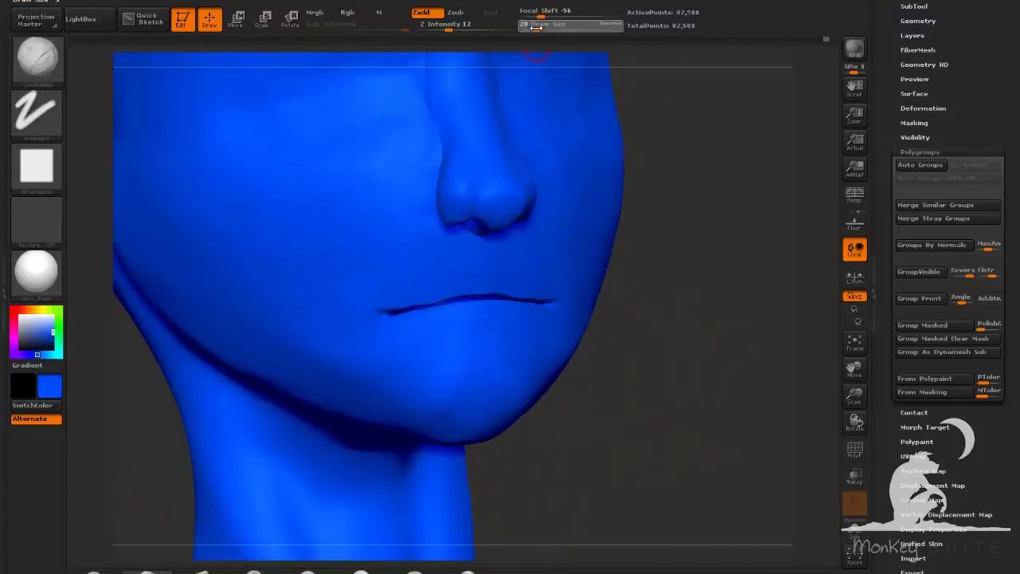
{"action": "left_click_drag", "start_coordinate": [537, 28], "coordinate": [544, 28]}
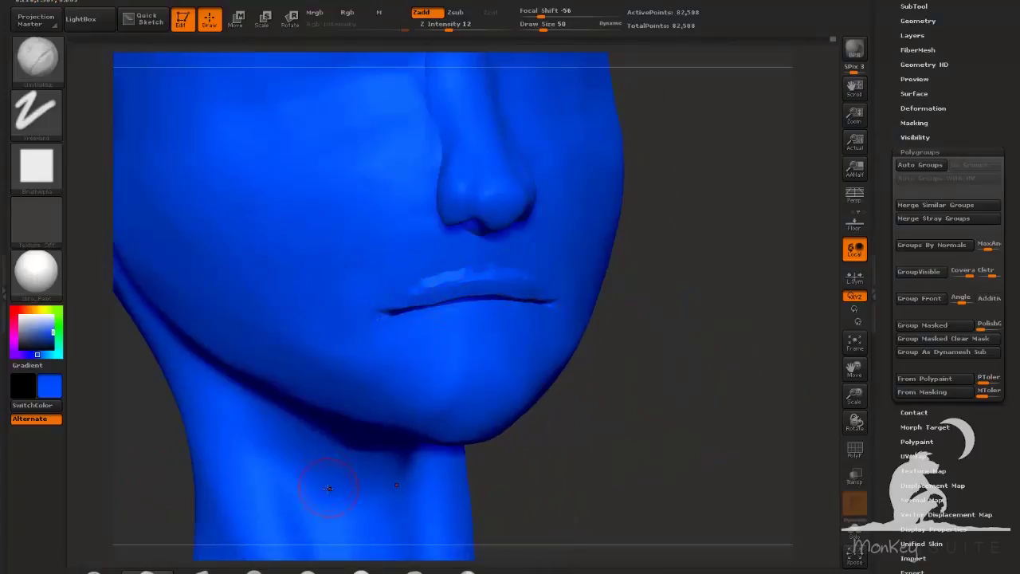
Mask the upper lip, adjust the lip line below it with the Move brush at Draw Size 75, and clear the mask
{"action": "mouse_move", "coordinate": [496, 276]}
{"action": "left_mouse_down", "text": "ctrl"}
{"action": "mouse_move", "coordinate": [472, 269]}
{"action": "mouse_move", "coordinate": [431, 282]}
{"action": "left_mouse_up", "text": "ctrl"}
{"action": "left_click", "coordinate": [201, 570]}
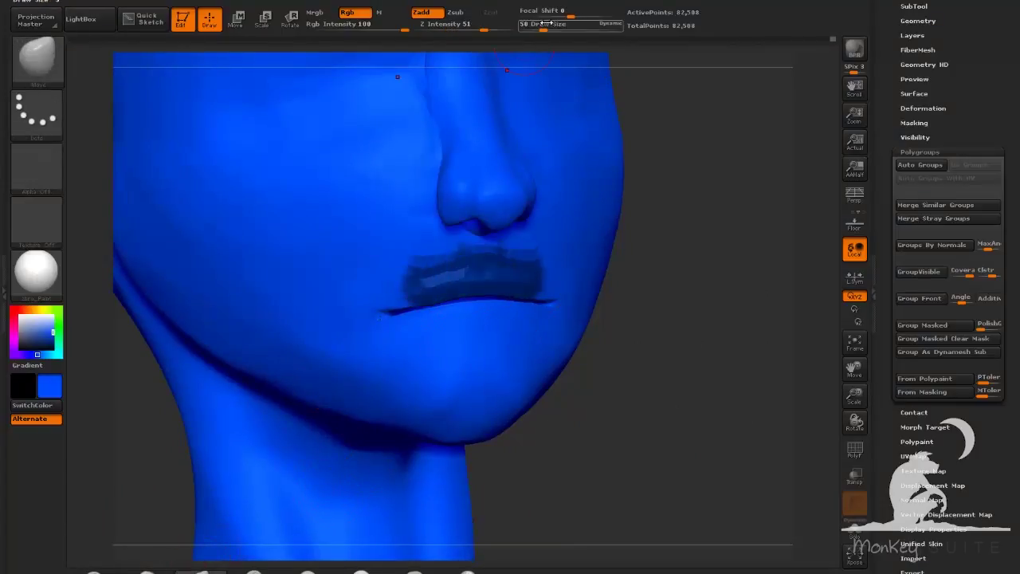
{"action": "left_click_drag", "start_coordinate": [545, 24], "coordinate": [551, 24]}
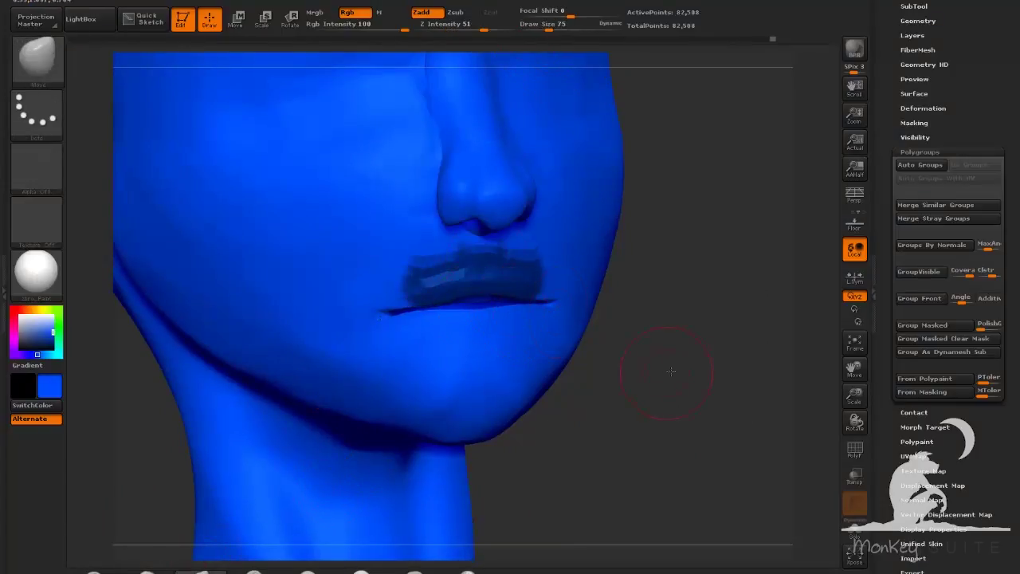
{"action": "left_click_drag", "start_coordinate": [672, 371], "coordinate": [652, 343]}
{"action": "left_click_drag", "start_coordinate": [652, 343], "coordinate": [647, 318], "text": "ctrl"}
{"action": "left_click_drag", "start_coordinate": [647, 317], "coordinate": [647, 359], "text": "alt"}
Build up the upper lip and add a lower lip with ClayBuildup at Draw Size 39
{"action": "left_click_drag", "start_coordinate": [549, 28], "coordinate": [542, 27]}
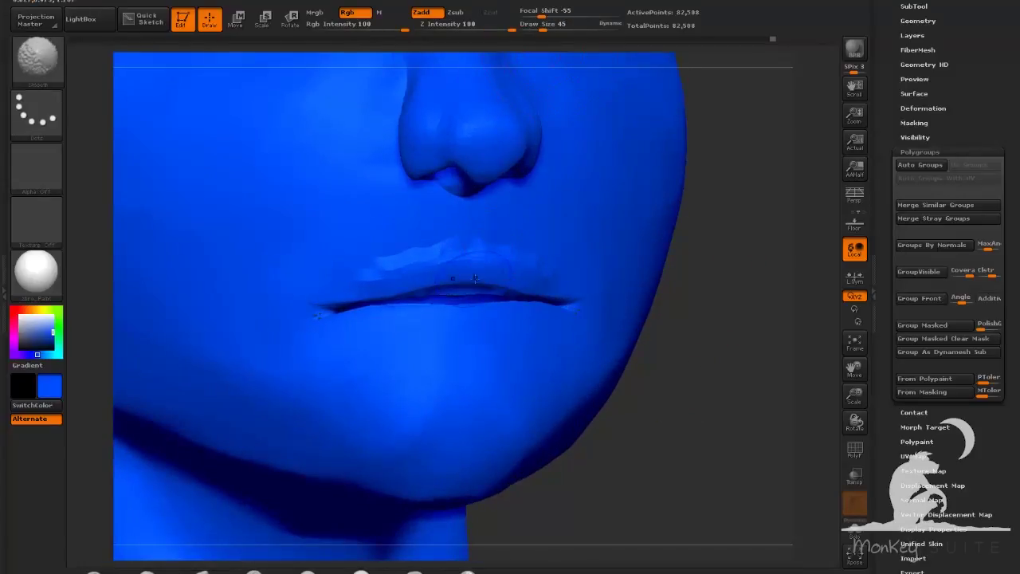
{"action": "mouse_move", "coordinate": [650, 367]}
{"action": "left_mouse_down"}
{"action": "mouse_move", "coordinate": [653, 356]}
{"action": "mouse_move", "coordinate": [644, 364]}
{"action": "left_mouse_up"}
{"action": "left_click", "coordinate": [147, 570]}
{"action": "left_click_drag", "start_coordinate": [541, 25], "coordinate": [538, 25]}
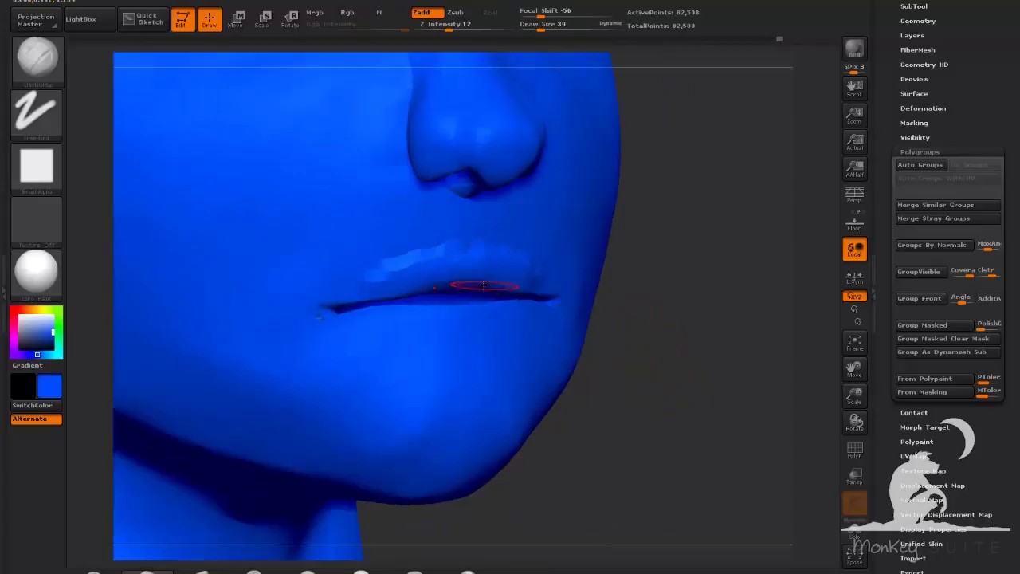
{"action": "left_click_drag", "start_coordinate": [449, 266], "coordinate": [453, 252]}
{"action": "mouse_move", "coordinate": [620, 338]}
{"action": "left_mouse_down"}
{"action": "mouse_move", "coordinate": [634, 343]}
{"action": "mouse_move", "coordinate": [589, 364]}
{"action": "left_mouse_up"}
{"action": "left_click_drag", "start_coordinate": [426, 312], "coordinate": [486, 317]}
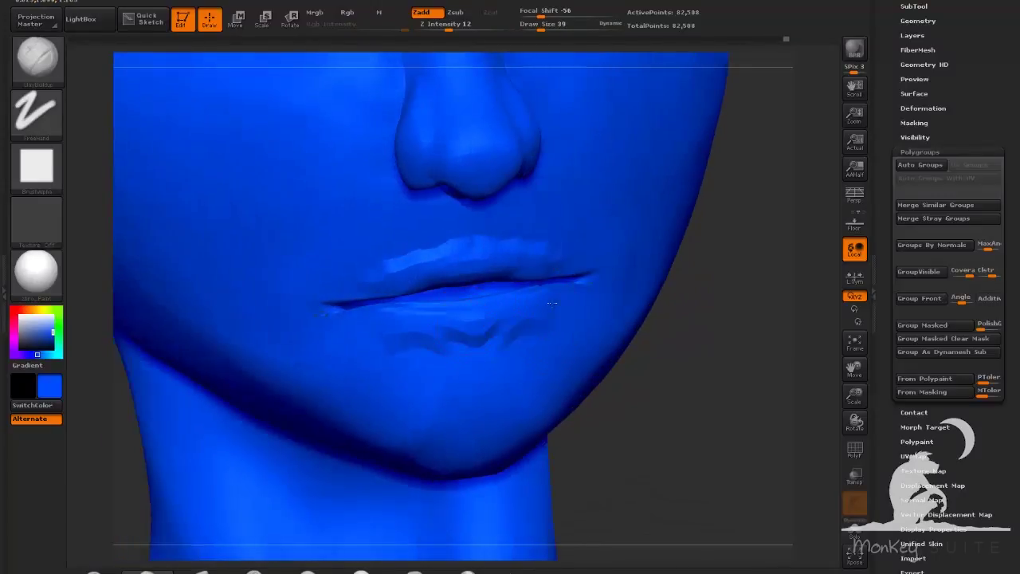
{"action": "left_click_drag", "start_coordinate": [552, 303], "coordinate": [438, 323]}
Undo the last remesh and re-DynaMesh the head at resolution 440
{"action": "mouse_move", "coordinate": [695, 317]}
{"action": "left_mouse_down", "text": "ctrl"}
{"action": "mouse_move", "coordinate": [720, 383]}
{"action": "mouse_move", "coordinate": [658, 355]}
{"action": "mouse_move", "coordinate": [712, 387]}
{"action": "mouse_move", "coordinate": [708, 375]}
{"action": "left_mouse_up", "text": "ctrl"}
{"action": "key", "text": "ctrl+z"}
{"action": "left_click_drag", "start_coordinate": [978, 83], "coordinate": [975, 116]}
{"action": "left_click", "coordinate": [922, 55]}
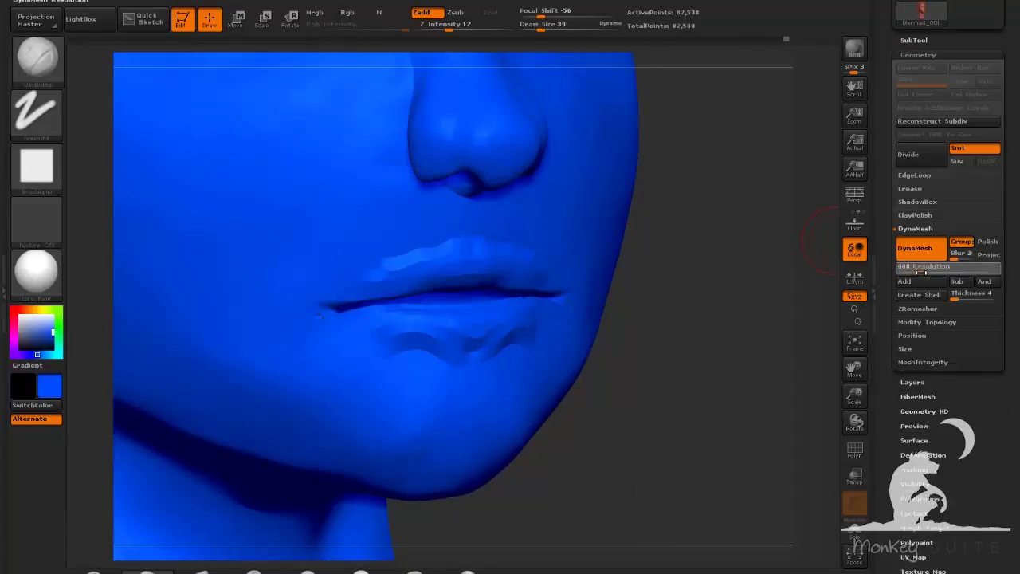
{"action": "mouse_move", "coordinate": [720, 350]}
{"action": "left_mouse_down", "text": "ctrl"}
{"action": "mouse_move", "coordinate": [675, 387]}
{"action": "mouse_move", "coordinate": [626, 379]}
{"action": "left_mouse_up", "text": "ctrl"}
Smooth the upper and lower lip surfaces around the mouth opening
{"action": "left_click_drag", "start_coordinate": [560, 317], "coordinate": [551, 315], "text": "shift"}
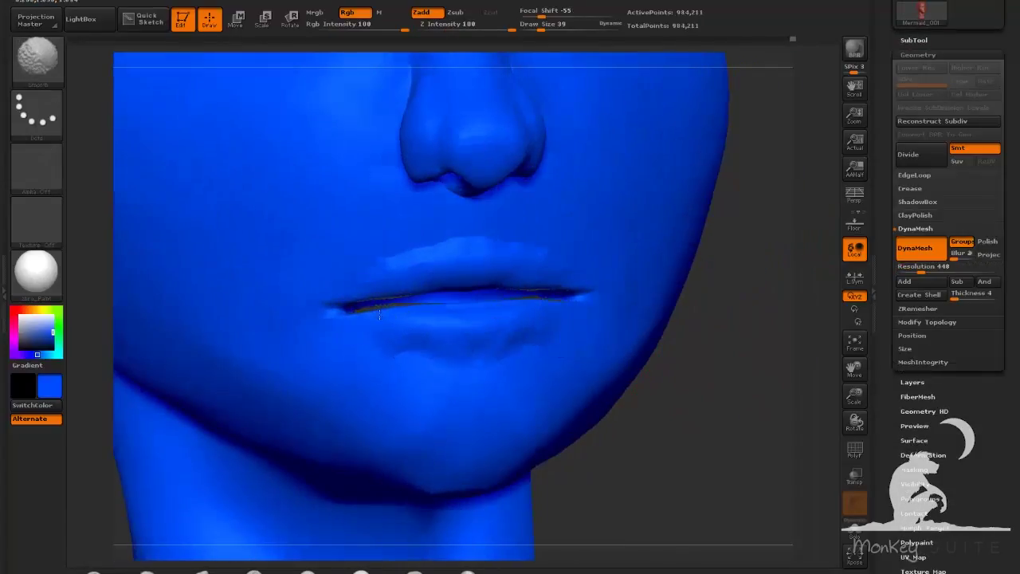
{"action": "mouse_move", "coordinate": [623, 361]}
{"action": "left_mouse_down"}
{"action": "mouse_move", "coordinate": [686, 370]}
{"action": "mouse_move", "coordinate": [646, 407]}
{"action": "left_mouse_up"}
{"action": "left_click_drag", "start_coordinate": [622, 405], "coordinate": [646, 431]}
{"action": "mouse_move", "coordinate": [658, 423]}
{"action": "left_mouse_down"}
{"action": "mouse_move", "coordinate": [680, 419]}
{"action": "mouse_move", "coordinate": [607, 435]}
{"action": "left_mouse_up"}
{"action": "left_click_drag", "start_coordinate": [608, 435], "coordinate": [661, 440]}
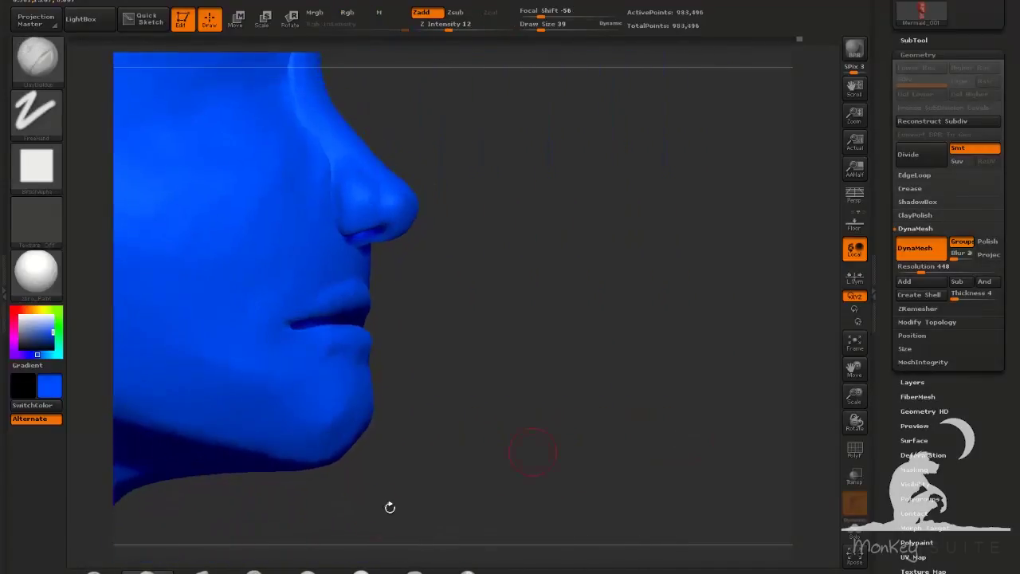
Adjust the lips and mouth corners in profile with the Move brush at Draw Size 97
{"action": "left_click", "coordinate": [201, 571]}
{"action": "left_click", "coordinate": [552, 27]}
{"action": "left_click_drag", "start_coordinate": [568, 335], "coordinate": [610, 363]}
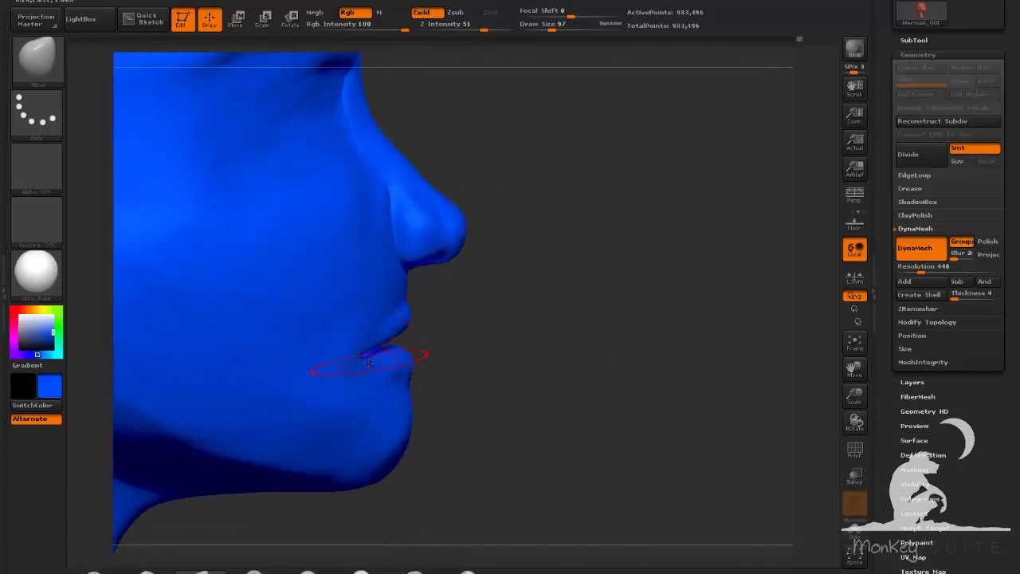
{"action": "mouse_move", "coordinate": [455, 354]}
{"action": "left_mouse_down"}
{"action": "mouse_move", "coordinate": [327, 355]}
{"action": "mouse_move", "coordinate": [351, 350]}
{"action": "left_mouse_up"}
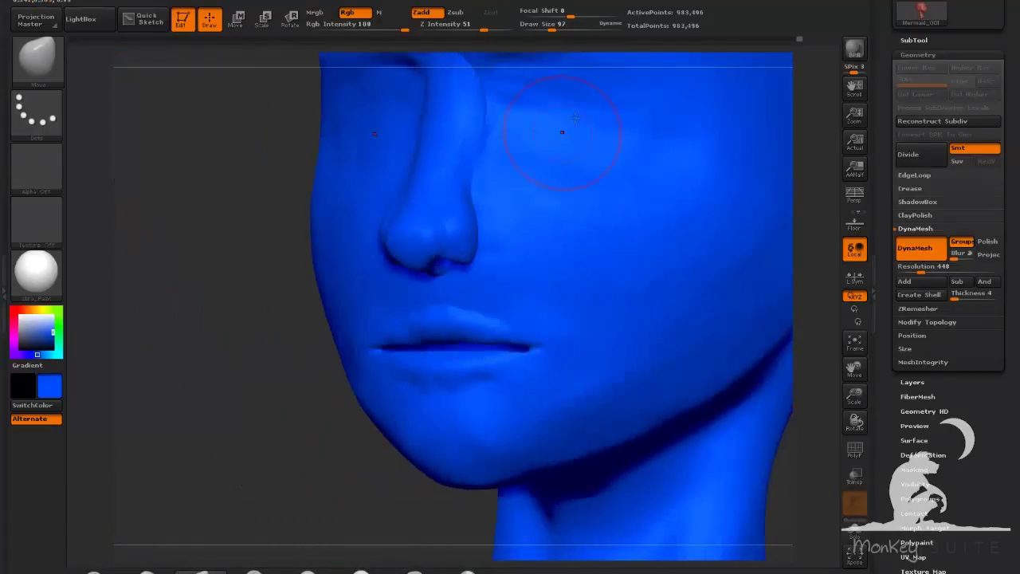
Step back through the undo history to the head without any mouth
{"action": "mouse_move", "coordinate": [762, 35]}
{"action": "left_mouse_down"}
{"action": "mouse_move", "coordinate": [697, 38]}
{"action": "mouse_move", "coordinate": [715, 36]}
{"action": "left_mouse_up"}
{"action": "key", "text": "ctrl+z"}
{"action": "key", "text": "ctrl+z"}
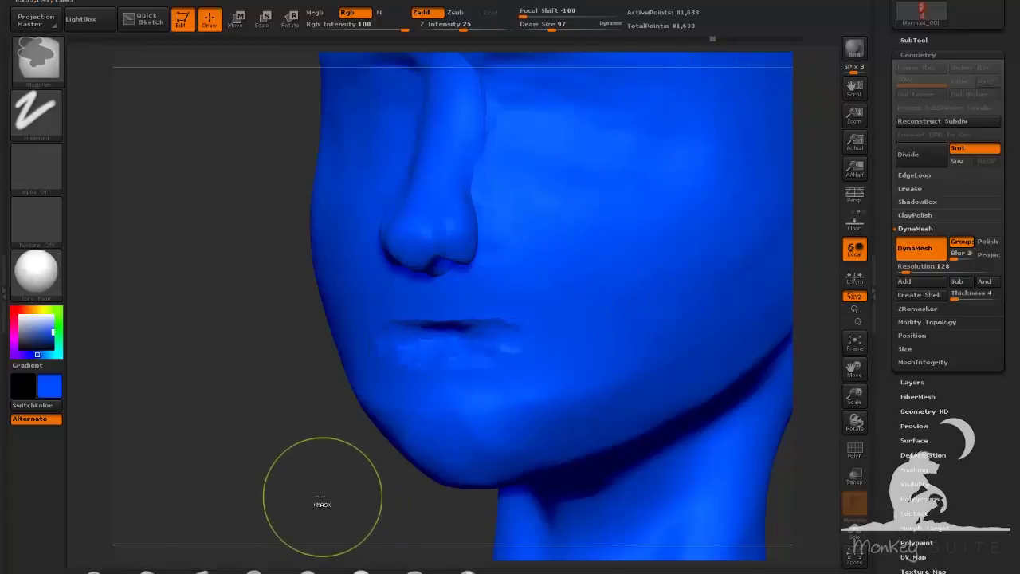
{"action": "left_click_drag", "start_coordinate": [315, 491], "coordinate": [345, 488]}
{"action": "left_click_drag", "start_coordinate": [723, 429], "coordinate": [727, 435], "text": "ctrl"}
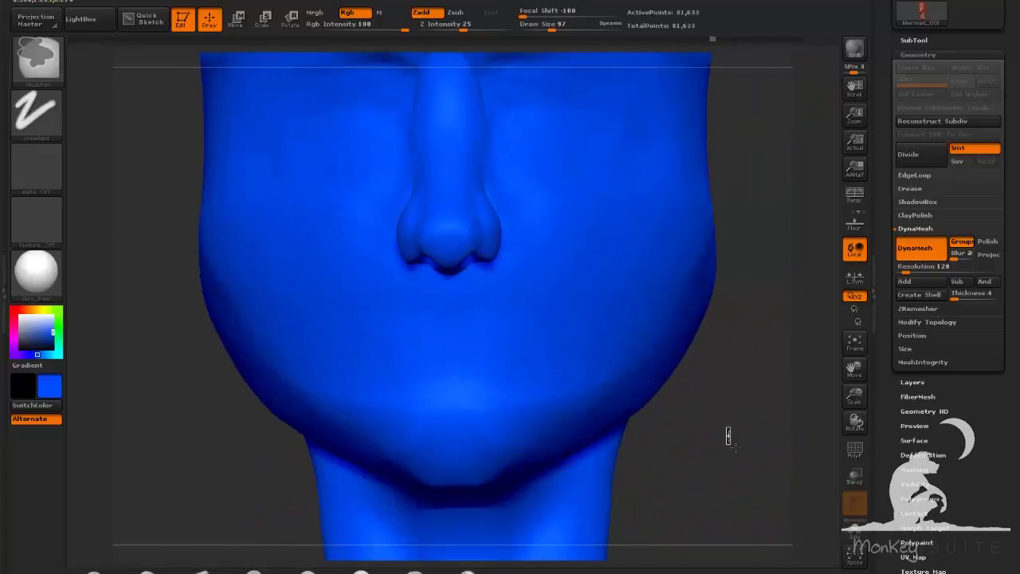
Carve a new mouth line below the nose with Dam_Standard at Draw Size 37 and re-DynaMesh at resolution 360
{"action": "left_click_drag", "start_coordinate": [638, 453], "coordinate": [658, 453]}
{"action": "left_click", "coordinate": [203, 571]}
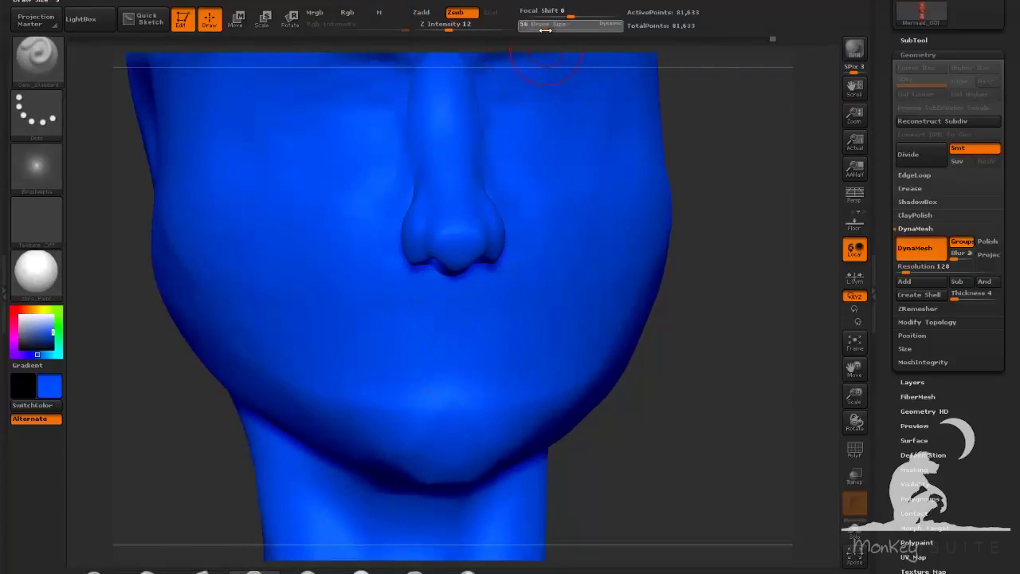
{"action": "left_click_drag", "start_coordinate": [550, 30], "coordinate": [541, 30]}
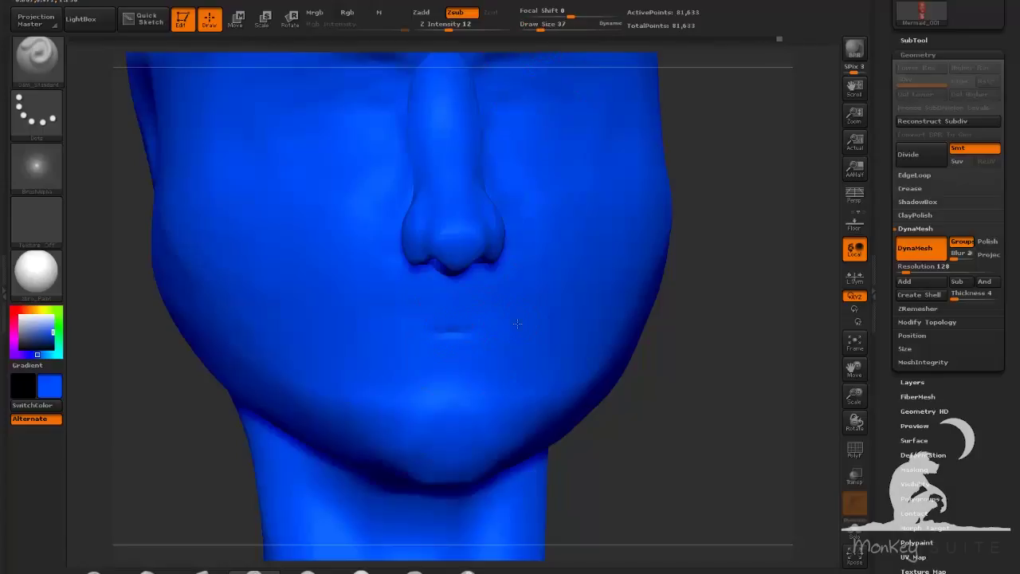
{"action": "left_click_drag", "start_coordinate": [732, 405], "coordinate": [687, 407]}
{"action": "left_click", "coordinate": [917, 270]}
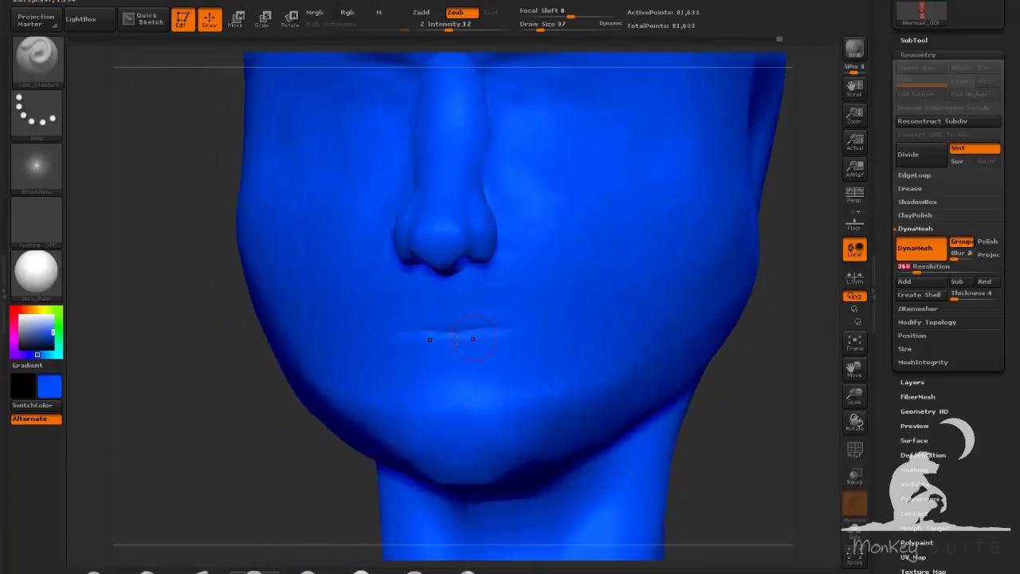
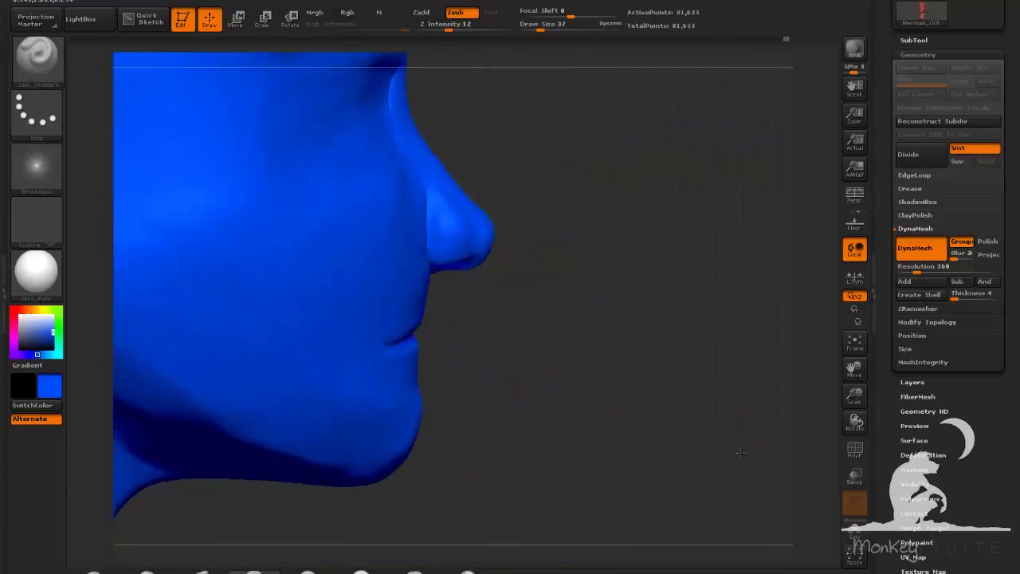
{"action": "mouse_move", "coordinate": [605, 375]}
{"action": "left_mouse_down"}
{"action": "mouse_move", "coordinate": [661, 410]}
{"action": "mouse_move", "coordinate": [626, 426]}
{"action": "mouse_move", "coordinate": [616, 420]}
{"action": "left_mouse_up"}
Mask the lower lip area directly beneath the mouth line
{"action": "left_click_drag", "start_coordinate": [484, 364], "coordinate": [450, 363], "text": "ctrl"}
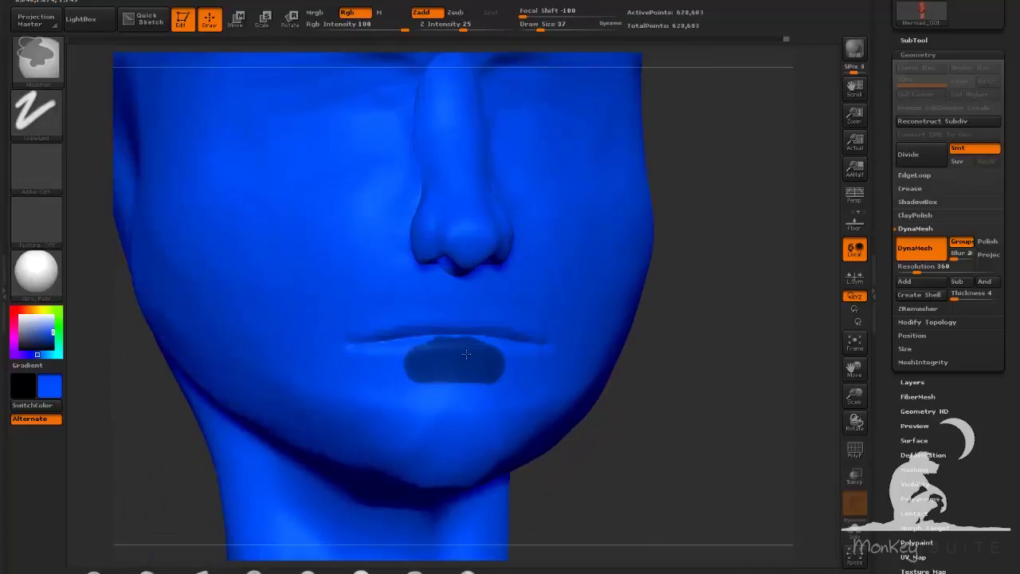
{"action": "mouse_move", "coordinate": [389, 363]}
{"action": "left_mouse_down", "text": "ctrl"}
{"action": "mouse_move", "coordinate": [416, 359]}
{"action": "mouse_move", "coordinate": [350, 370]}
{"action": "left_mouse_up", "text": "ctrl"}
{"action": "left_click_drag", "start_coordinate": [586, 434], "coordinate": [692, 438]}
Pull the upper lip forward over the masked area with the Move brush at Draw Size 75 and clear the mask
{"action": "key", "text": "b"}
{"action": "key", "text": "m"}
{"action": "key", "text": "v"}
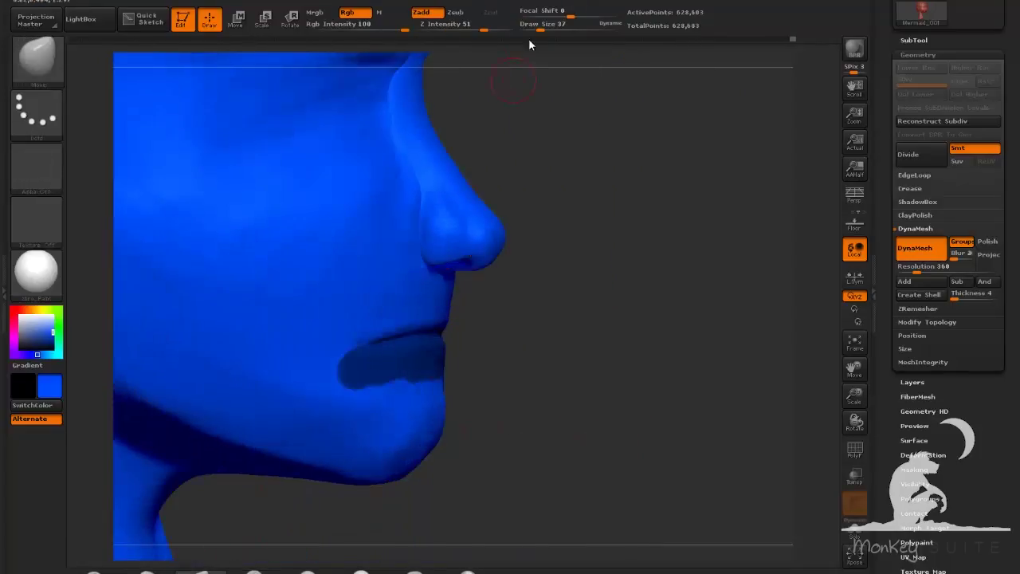
{"action": "left_click_drag", "start_coordinate": [542, 27], "coordinate": [549, 28]}
{"action": "left_click_drag", "start_coordinate": [555, 144], "coordinate": [576, 171]}
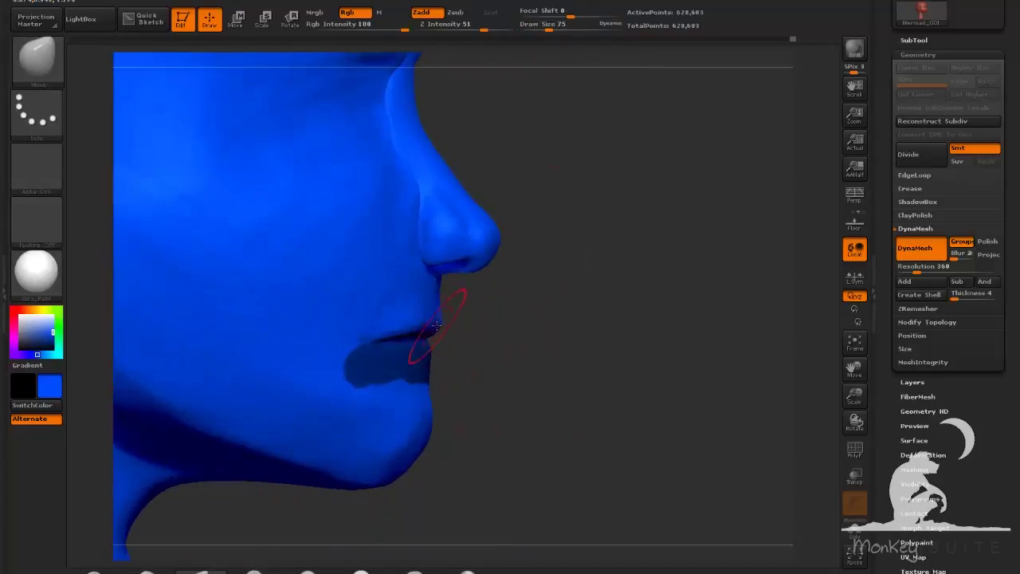
{"action": "left_click_drag", "start_coordinate": [493, 419], "coordinate": [484, 379]}
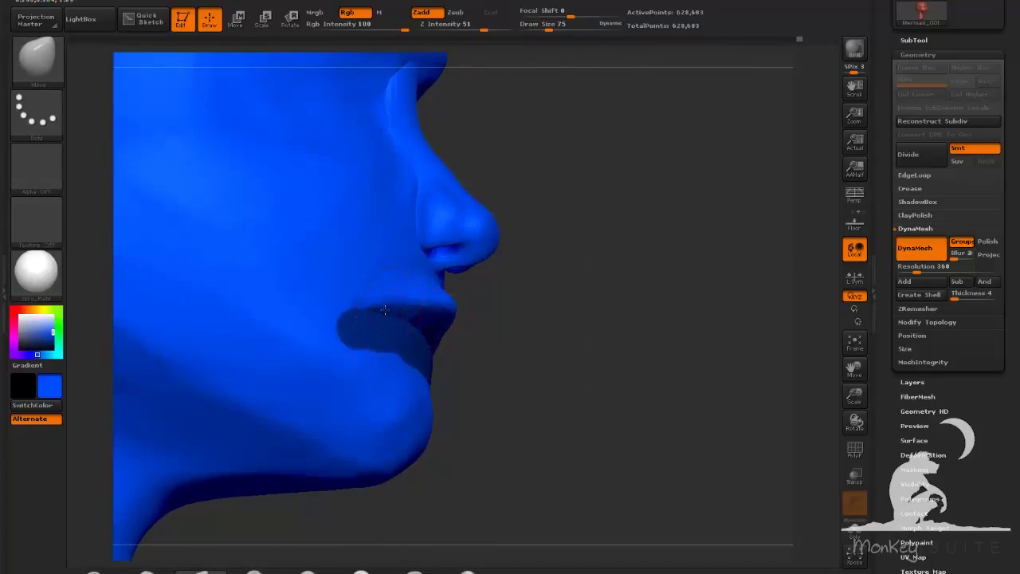
{"action": "left_click_drag", "start_coordinate": [550, 343], "coordinate": [383, 319]}
{"action": "left_click_drag", "start_coordinate": [314, 313], "coordinate": [239, 296]}
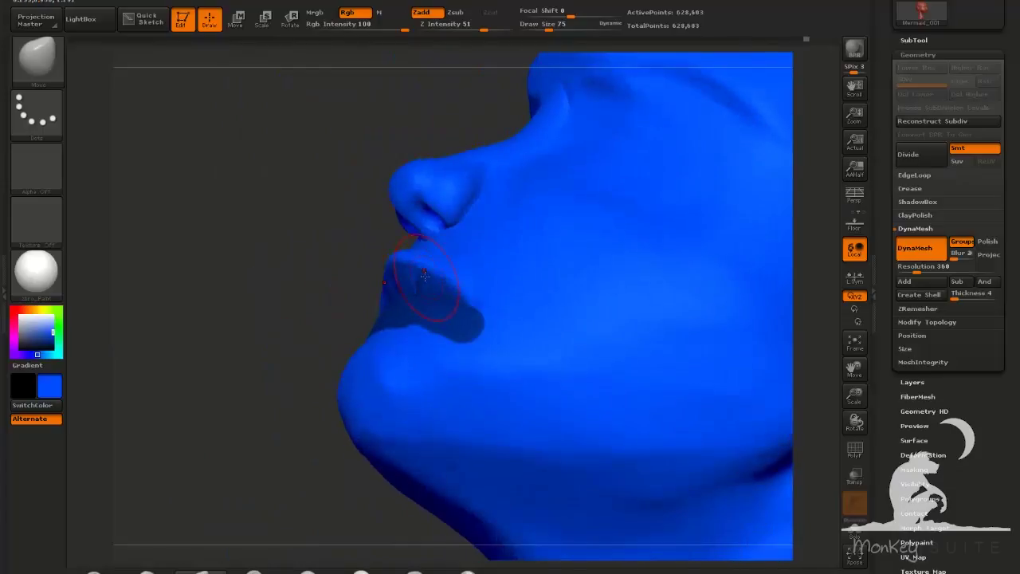
{"action": "mouse_move", "coordinate": [289, 386]}
{"action": "left_mouse_down"}
{"action": "mouse_move", "coordinate": [274, 452]}
{"action": "mouse_move", "coordinate": [646, 470]}
{"action": "mouse_move", "coordinate": [692, 444]}
{"action": "mouse_move", "coordinate": [690, 431]}
{"action": "left_mouse_up"}
{"action": "key", "text": "ctrl"}
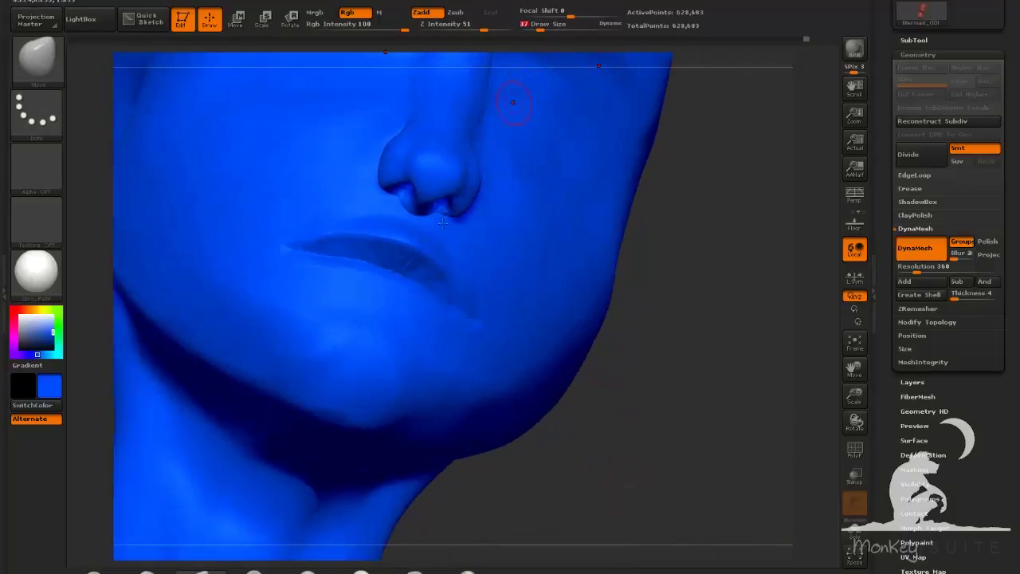
Mask the upper lip and mouth opening, and trim the mask along the lower lip's edge at Draw Size 26
{"action": "left_click_drag", "start_coordinate": [343, 227], "coordinate": [415, 253], "text": "ctrl"}
{"action": "mouse_move", "coordinate": [341, 231]}
{"action": "left_mouse_down", "text": "ctrl"}
{"action": "mouse_move", "coordinate": [479, 295]}
{"action": "mouse_move", "coordinate": [319, 211]}
{"action": "mouse_move", "coordinate": [487, 278]}
{"action": "left_mouse_up", "text": "ctrl"}
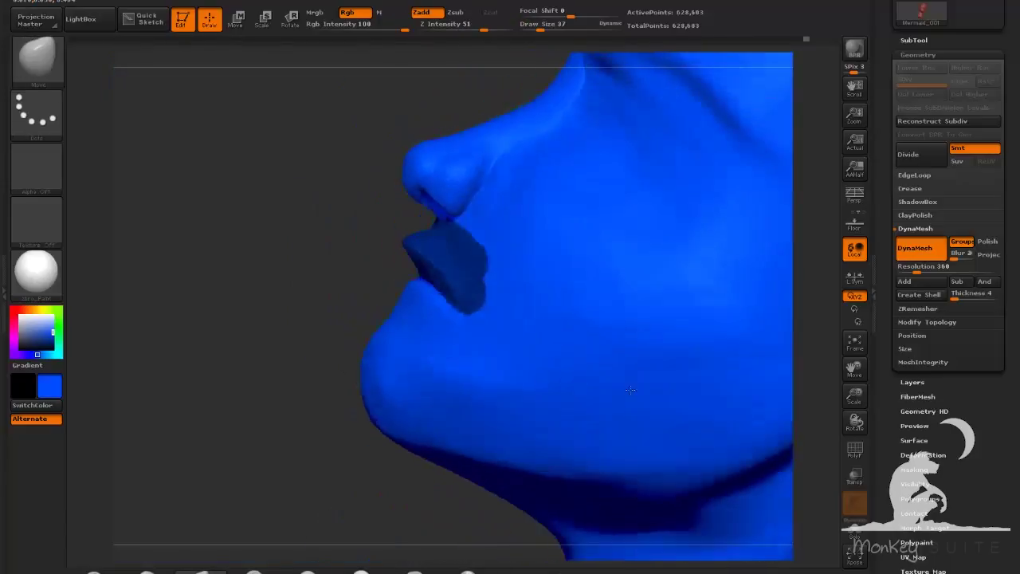
{"action": "mouse_move", "coordinate": [254, 345]}
{"action": "left_mouse_down"}
{"action": "mouse_move", "coordinate": [276, 351]}
{"action": "mouse_move", "coordinate": [257, 348]}
{"action": "left_mouse_up"}
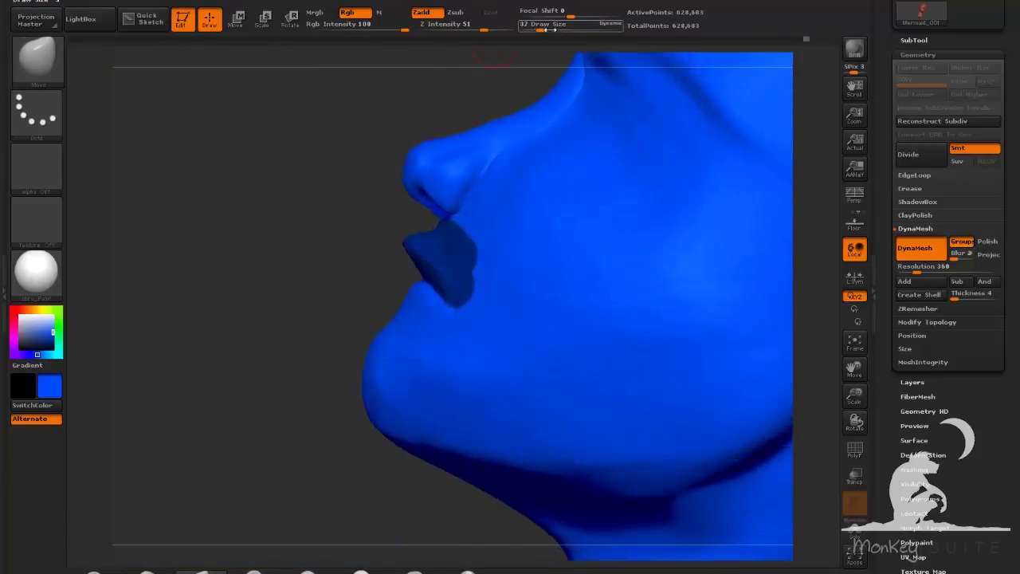
{"action": "left_click_drag", "start_coordinate": [540, 29], "coordinate": [549, 29]}
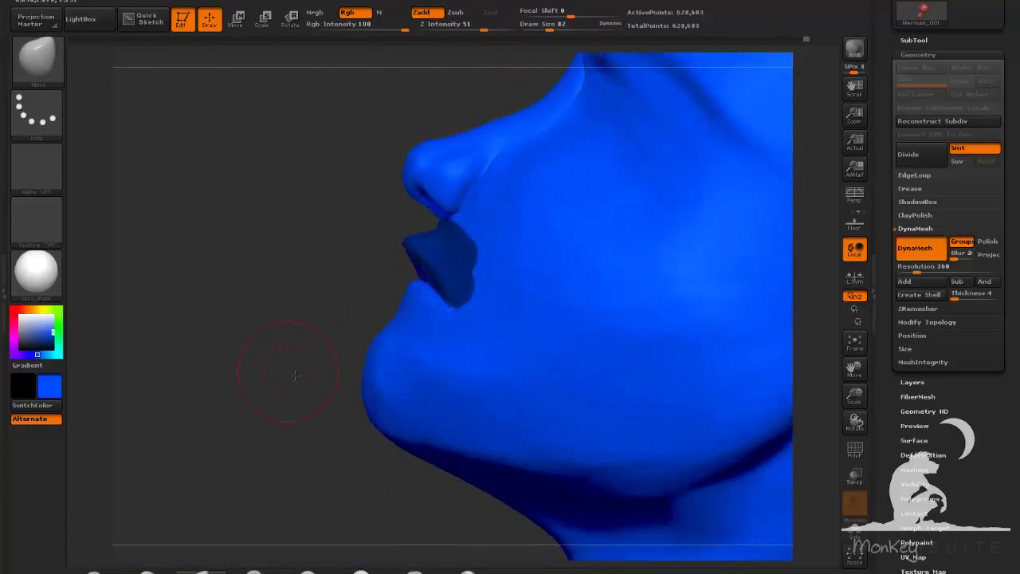
{"action": "left_click_drag", "start_coordinate": [295, 374], "coordinate": [250, 433]}
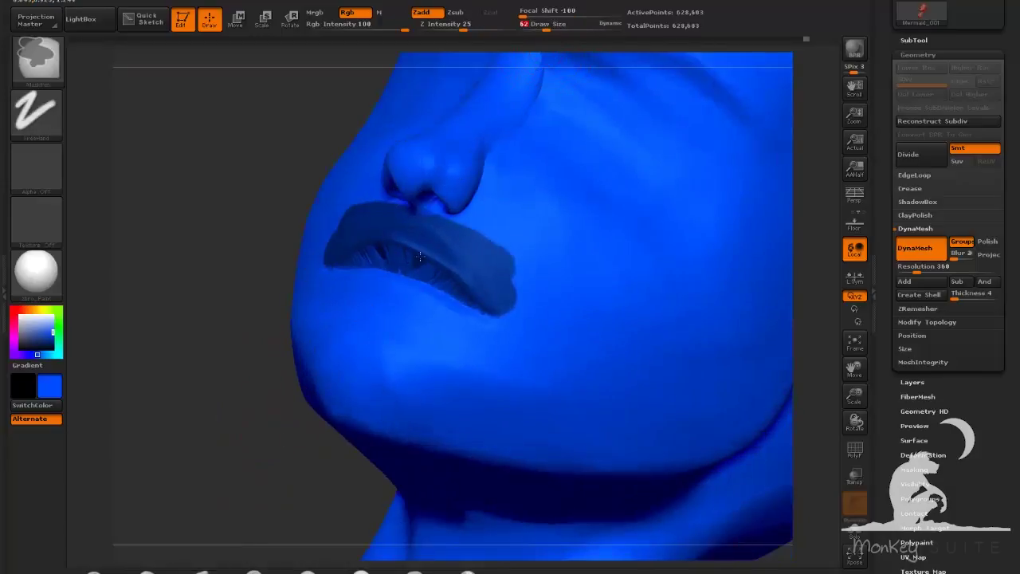
{"action": "mouse_move", "coordinate": [420, 256]}
{"action": "left_mouse_down", "text": "ctrl"}
{"action": "mouse_move", "coordinate": [431, 279]}
{"action": "mouse_move", "coordinate": [508, 306]}
{"action": "left_mouse_up", "text": "ctrl"}
{"action": "mouse_move", "coordinate": [319, 458]}
{"action": "left_mouse_down"}
{"action": "mouse_move", "coordinate": [635, 399]}
{"action": "mouse_move", "coordinate": [517, 414]}
{"action": "left_mouse_up"}
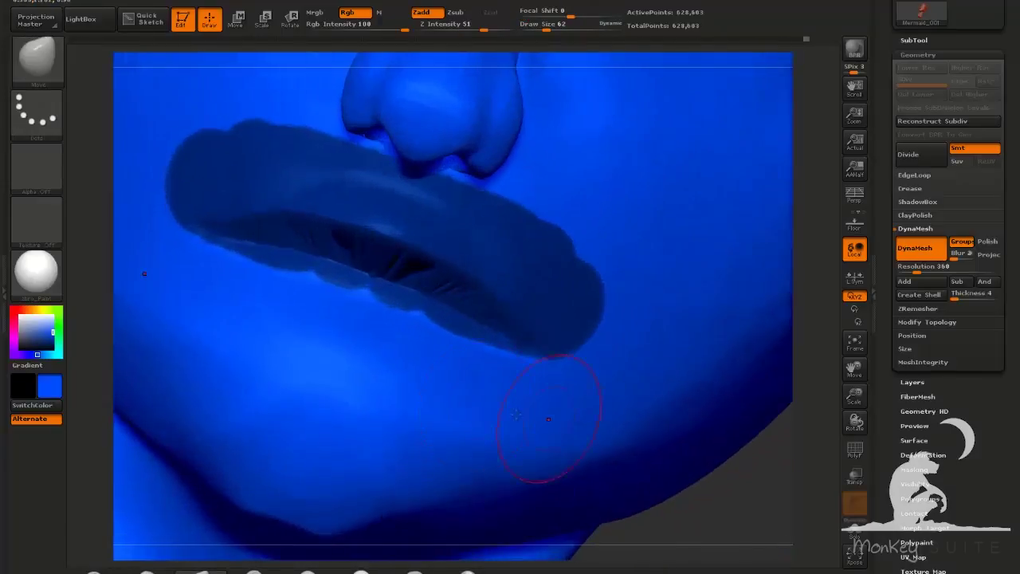
{"action": "left_click_drag", "start_coordinate": [546, 29], "coordinate": [537, 28], "text": "ctrl"}
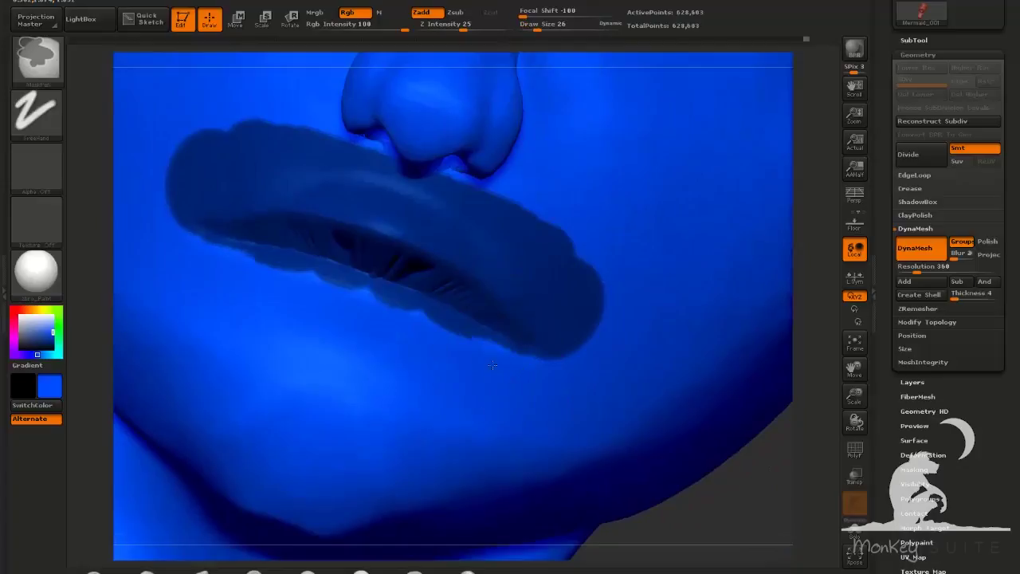
{"action": "left_click_drag", "start_coordinate": [516, 360], "coordinate": [350, 286], "text": "ctrl+alt"}
Pull the lower lip outward with the Move brush at Draw Size 78, and clear the mask with a DynaMesh update
{"action": "mouse_move", "coordinate": [732, 503]}
{"action": "left_mouse_down", "text": "alt"}
{"action": "mouse_move", "coordinate": [703, 473]}
{"action": "mouse_move", "coordinate": [578, 455]}
{"action": "left_mouse_up", "text": "alt"}
{"action": "left_click_drag", "start_coordinate": [539, 30], "coordinate": [548, 30]}
{"action": "mouse_move", "coordinate": [354, 315]}
{"action": "left_mouse_down"}
{"action": "mouse_move", "coordinate": [340, 303]}
{"action": "mouse_move", "coordinate": [297, 330]}
{"action": "mouse_move", "coordinate": [316, 329]}
{"action": "left_mouse_up"}
{"action": "left_click_drag", "start_coordinate": [357, 362], "coordinate": [383, 415]}
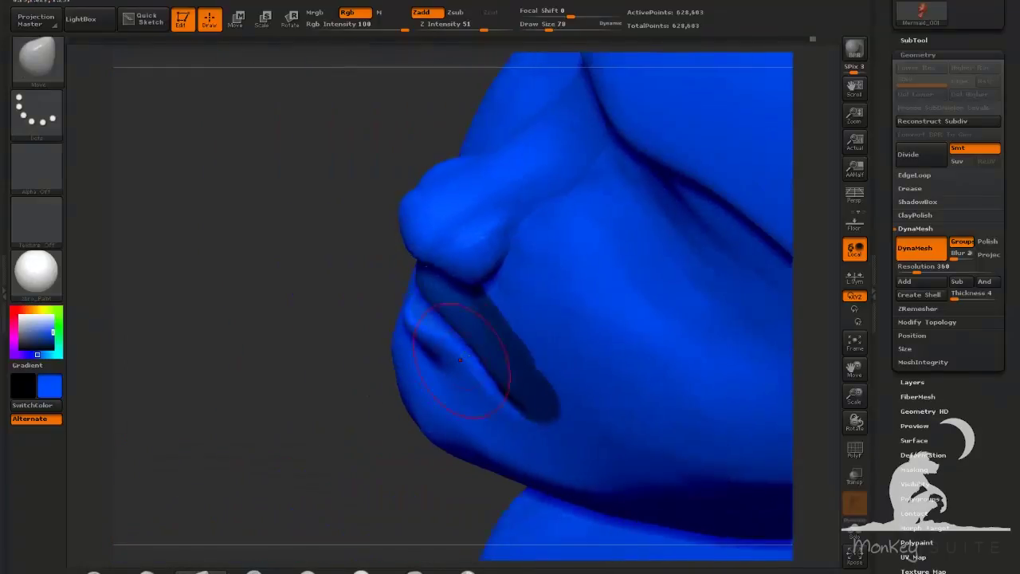
{"action": "mouse_move", "coordinate": [469, 373]}
{"action": "left_mouse_down"}
{"action": "mouse_move", "coordinate": [542, 319]}
{"action": "mouse_move", "coordinate": [538, 307]}
{"action": "left_mouse_up"}
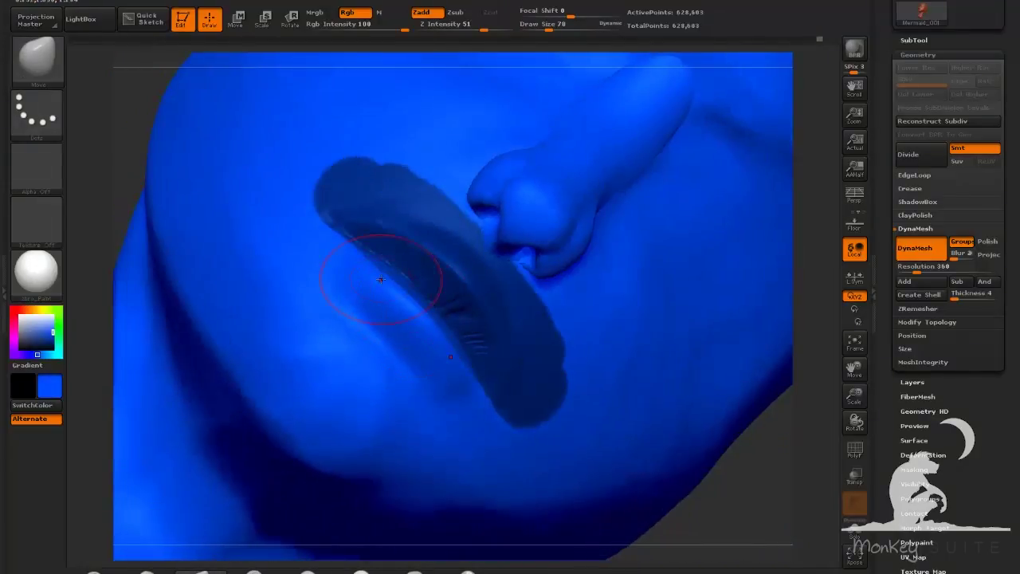
{"action": "left_click_drag", "start_coordinate": [748, 490], "coordinate": [650, 462]}
{"action": "mouse_move", "coordinate": [240, 271]}
{"action": "left_mouse_down"}
{"action": "mouse_move", "coordinate": [398, 295]}
{"action": "mouse_move", "coordinate": [430, 343]}
{"action": "mouse_move", "coordinate": [516, 325]}
{"action": "mouse_move", "coordinate": [361, 302]}
{"action": "left_mouse_up"}
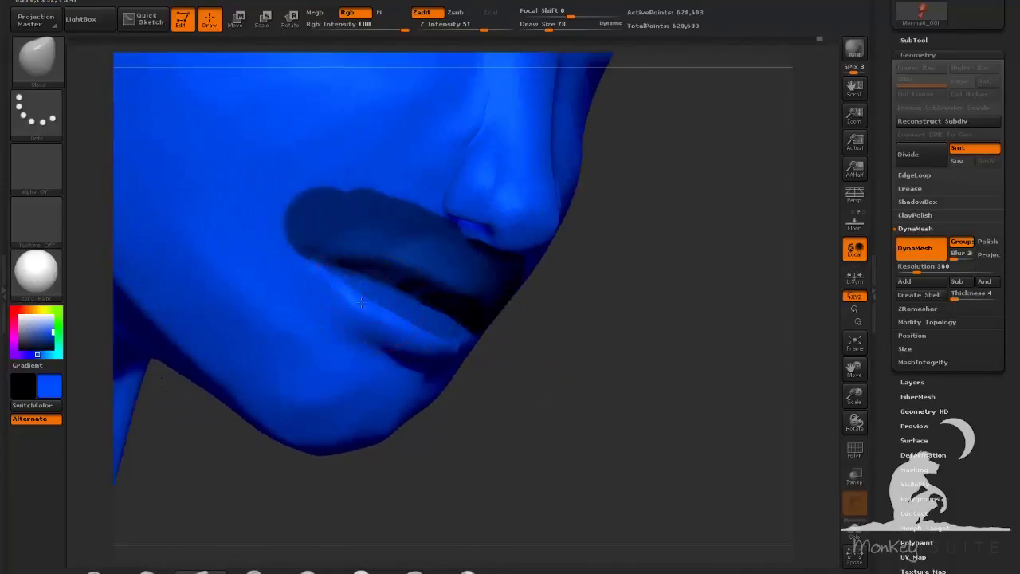
{"action": "left_click_drag", "start_coordinate": [785, 446], "coordinate": [627, 375]}
{"action": "left_click_drag", "start_coordinate": [658, 410], "coordinate": [640, 456], "text": "ctrl"}
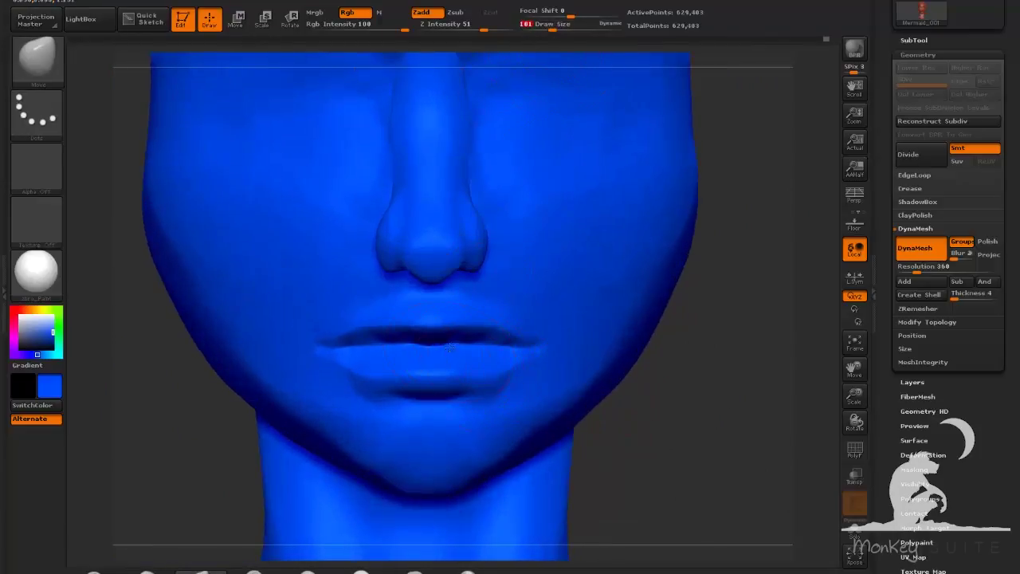
Push the nose back toward the face in profile with the Move brush at Draw Size 238
{"action": "right_click_drag", "start_coordinate": [755, 415], "coordinate": [479, 327]}
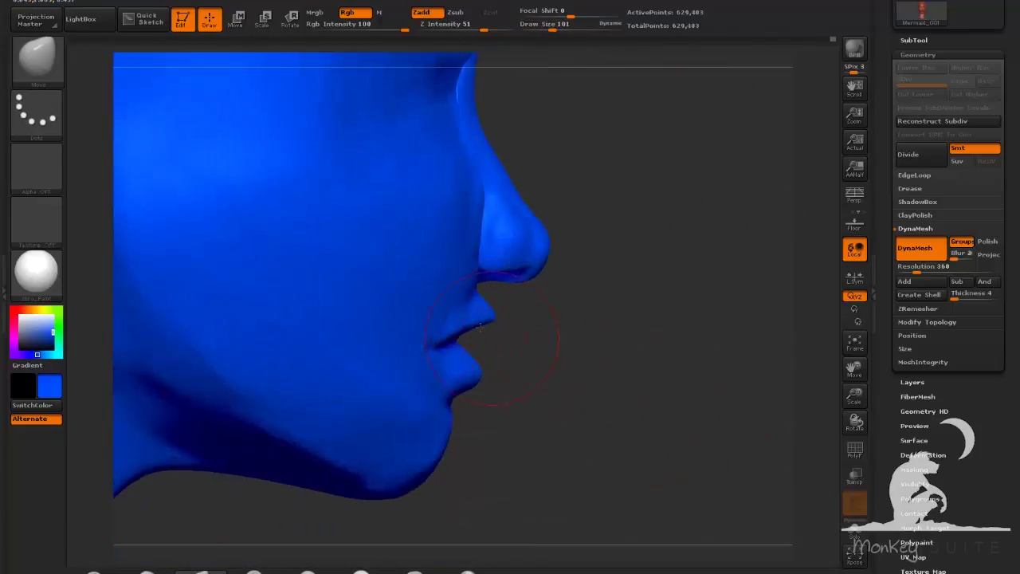
{"action": "mouse_move", "coordinate": [593, 436]}
{"action": "left_mouse_down"}
{"action": "mouse_move", "coordinate": [619, 391]}
{"action": "mouse_move", "coordinate": [595, 343]}
{"action": "left_mouse_up"}
{"action": "left_click", "coordinate": [570, 26]}
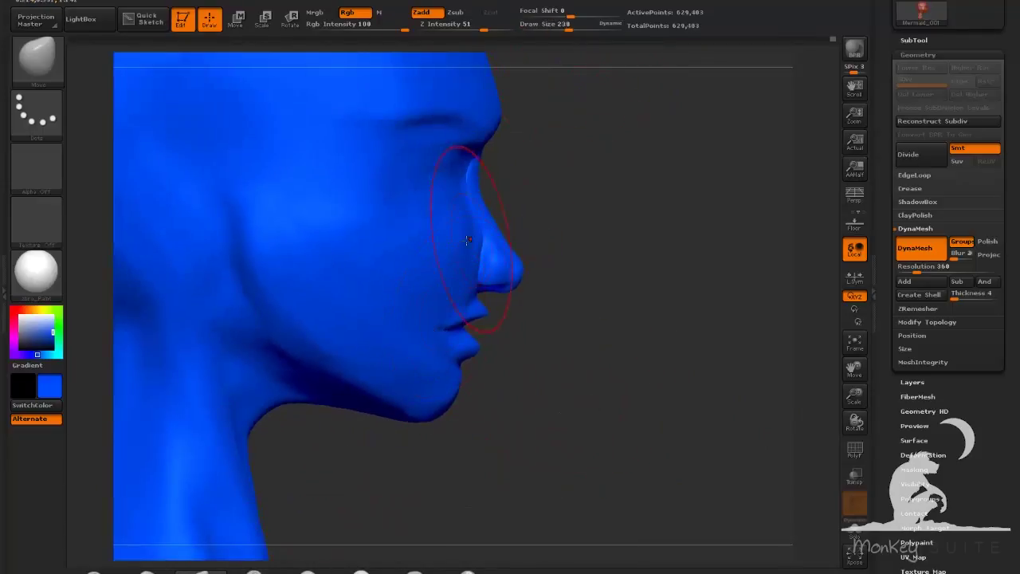
{"action": "left_click_drag", "start_coordinate": [490, 237], "coordinate": [478, 237]}
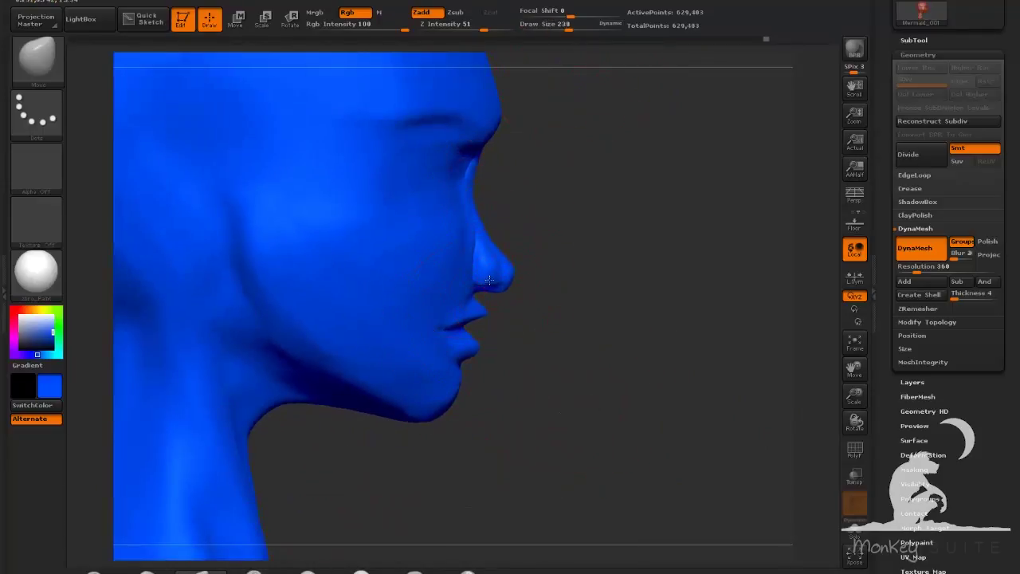
Adjust the nostril area and base of the nose with the Move brush, reducing Draw Size to 122
{"action": "left_click_drag", "start_coordinate": [490, 280], "coordinate": [493, 275]}
{"action": "mouse_move", "coordinate": [557, 317]}
{"action": "left_mouse_down"}
{"action": "mouse_move", "coordinate": [351, 383]}
{"action": "mouse_move", "coordinate": [339, 343]}
{"action": "left_mouse_up"}
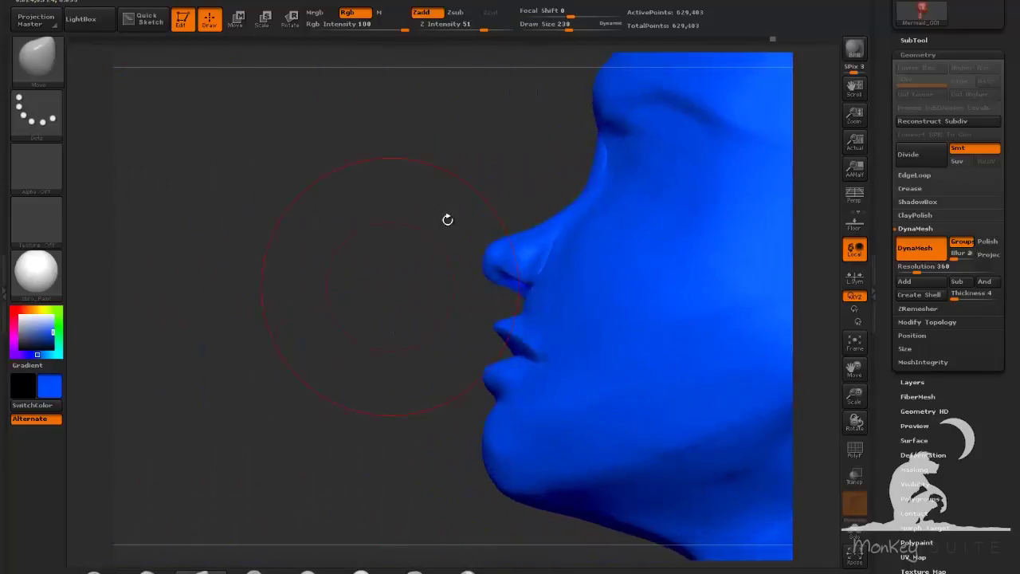
{"action": "left_click", "coordinate": [554, 28]}
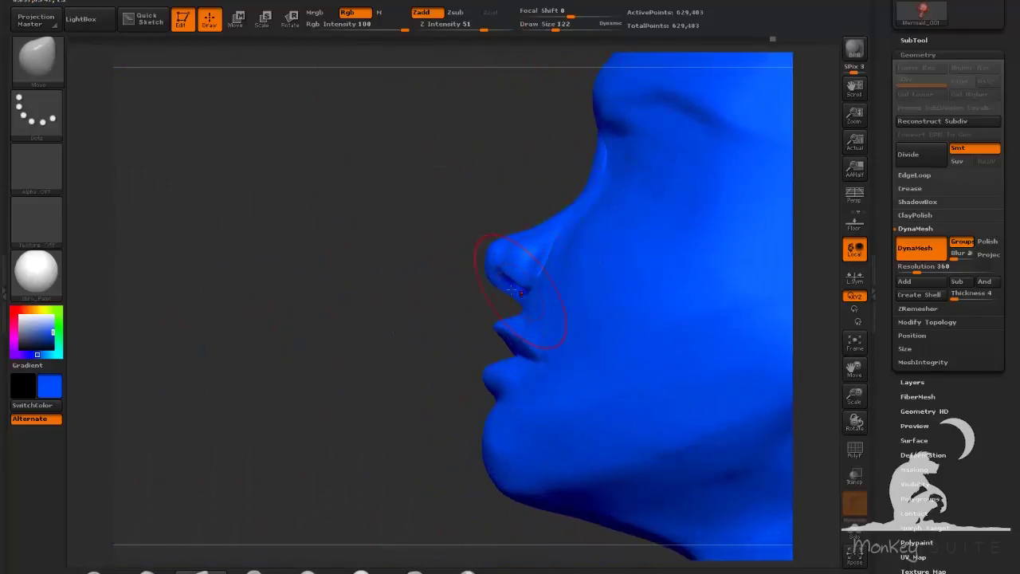
{"action": "left_click_drag", "start_coordinate": [494, 280], "coordinate": [503, 270]}
{"action": "left_click_drag", "start_coordinate": [394, 333], "coordinate": [717, 354]}
{"action": "mouse_move", "coordinate": [614, 283]}
{"action": "left_mouse_down"}
{"action": "mouse_move", "coordinate": [471, 319]}
{"action": "mouse_move", "coordinate": [482, 339]}
{"action": "left_mouse_up"}
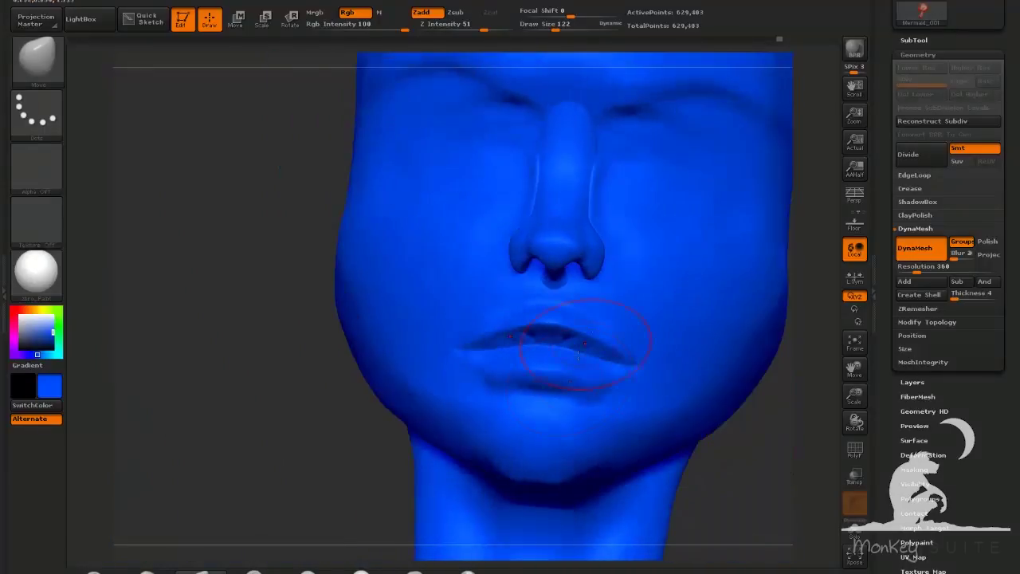
Build up the skin above the upper lip and beside the mouth with the ClayBuildup brush at Draw Size 53
{"action": "left_click_drag", "start_coordinate": [556, 29], "coordinate": [539, 29]}
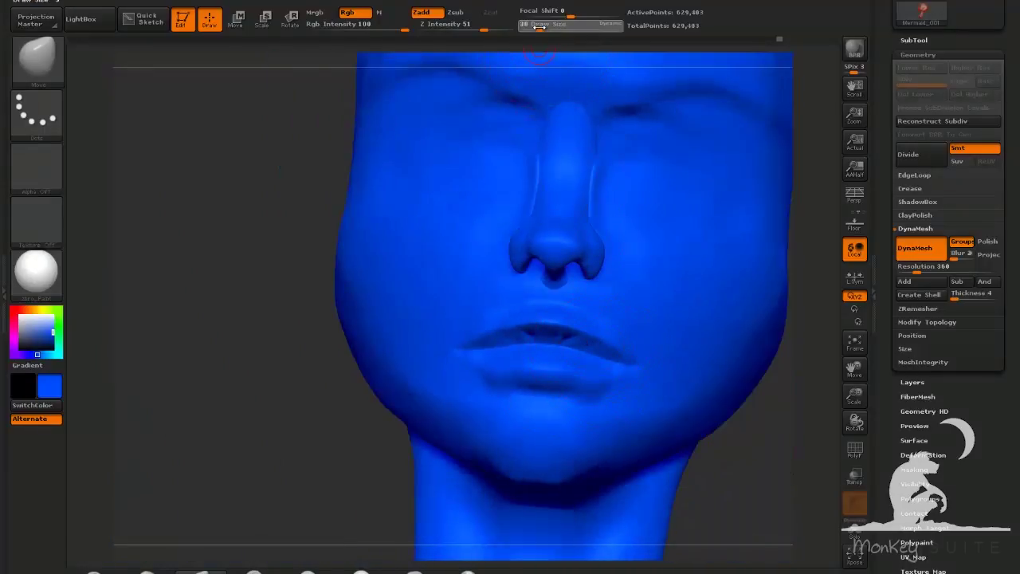
{"action": "mouse_move", "coordinate": [356, 458]}
{"action": "left_mouse_down"}
{"action": "mouse_move", "coordinate": [683, 399]}
{"action": "mouse_move", "coordinate": [585, 415]}
{"action": "mouse_move", "coordinate": [641, 339]}
{"action": "left_mouse_up"}
{"action": "left_click", "coordinate": [149, 572]}
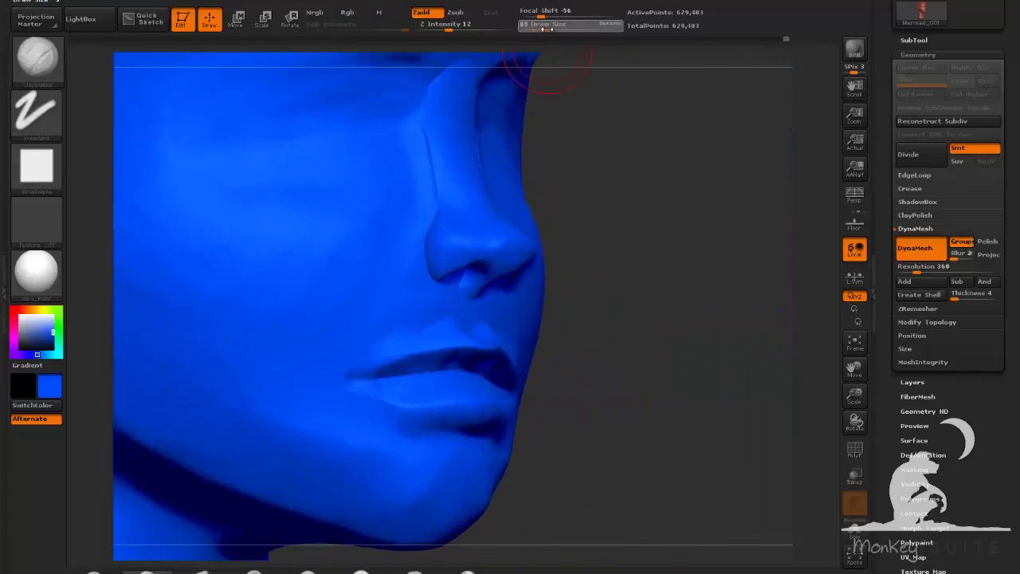
{"action": "left_click_drag", "start_coordinate": [538, 29], "coordinate": [544, 29]}
{"action": "left_click_drag", "start_coordinate": [470, 319], "coordinate": [365, 352]}
{"action": "left_click_drag", "start_coordinate": [455, 295], "coordinate": [391, 314]}
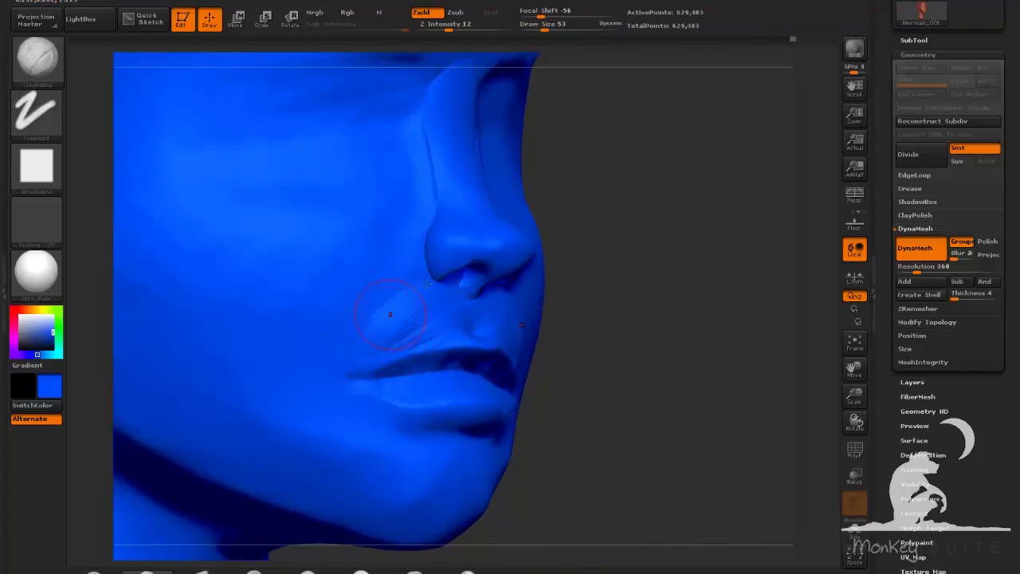
{"action": "mouse_move", "coordinate": [472, 335]}
{"action": "left_mouse_down"}
{"action": "mouse_move", "coordinate": [426, 344]}
{"action": "mouse_move", "coordinate": [395, 334]}
{"action": "left_mouse_up"}
Refine the surface around the mouth corners with a subtractive brush at Z Intensity 43 and Draw Size 53
{"action": "left_click_drag", "start_coordinate": [669, 382], "coordinate": [542, 399]}
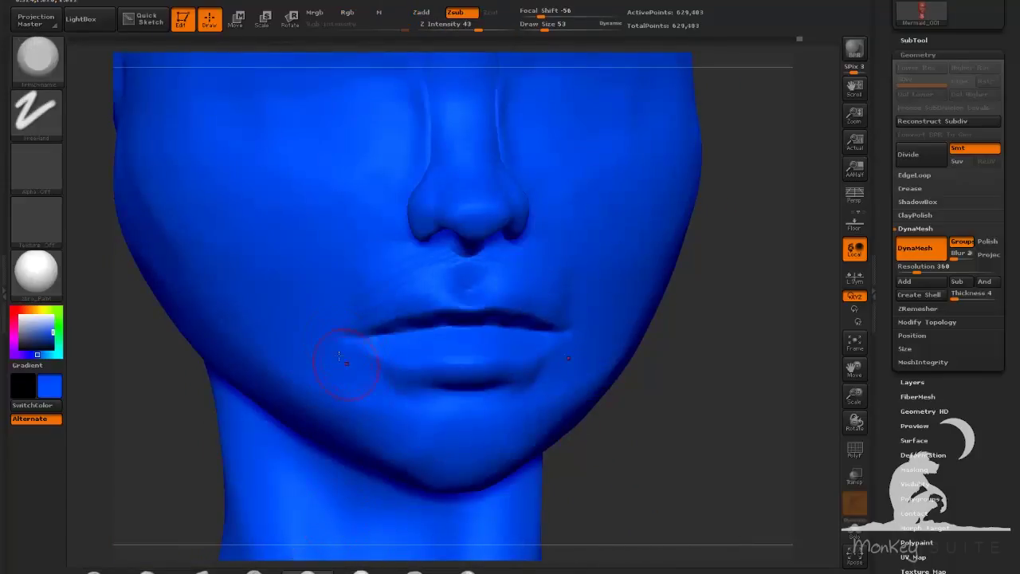
{"action": "left_click_drag", "start_coordinate": [339, 356], "coordinate": [322, 403]}
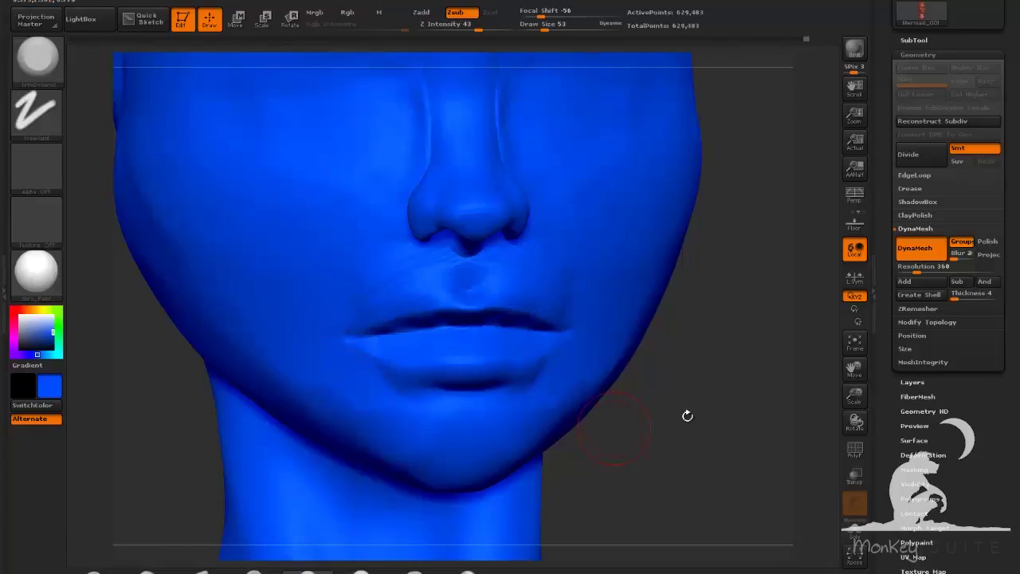
{"action": "left_click_drag", "start_coordinate": [688, 416], "coordinate": [451, 272]}
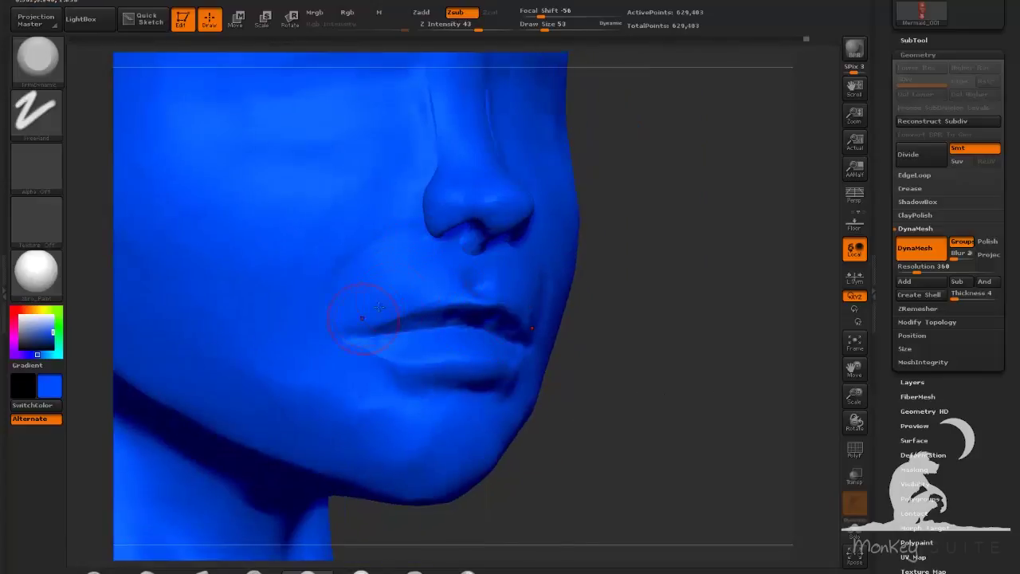
{"action": "left_click_drag", "start_coordinate": [599, 399], "coordinate": [557, 398]}
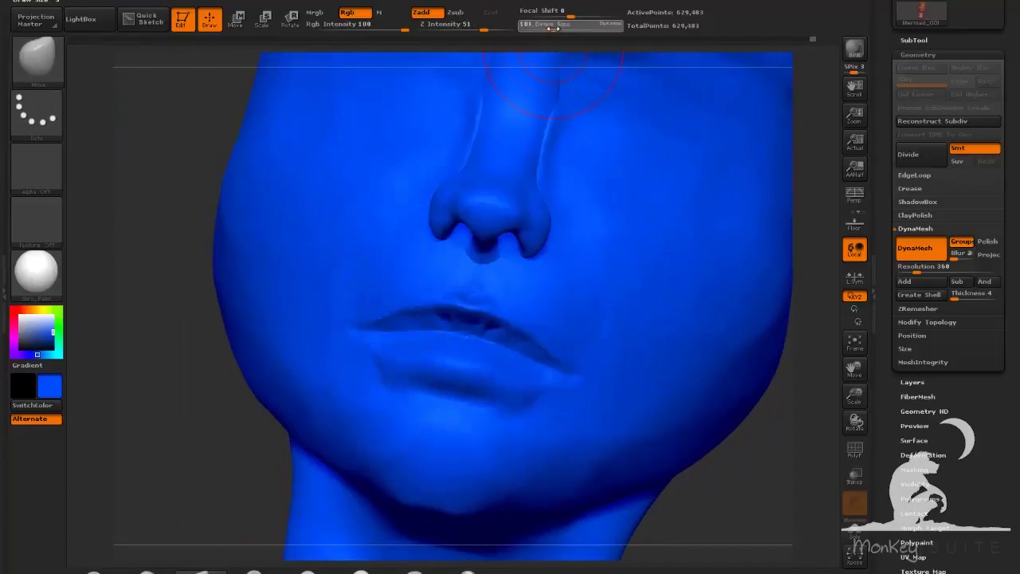
Assign the whole visible head to a single polygroup and update the DynaMesh
{"action": "mouse_move", "coordinate": [702, 486]}
{"action": "left_mouse_down"}
{"action": "mouse_move", "coordinate": [648, 433]}
{"action": "mouse_move", "coordinate": [631, 356]}
{"action": "left_mouse_up"}
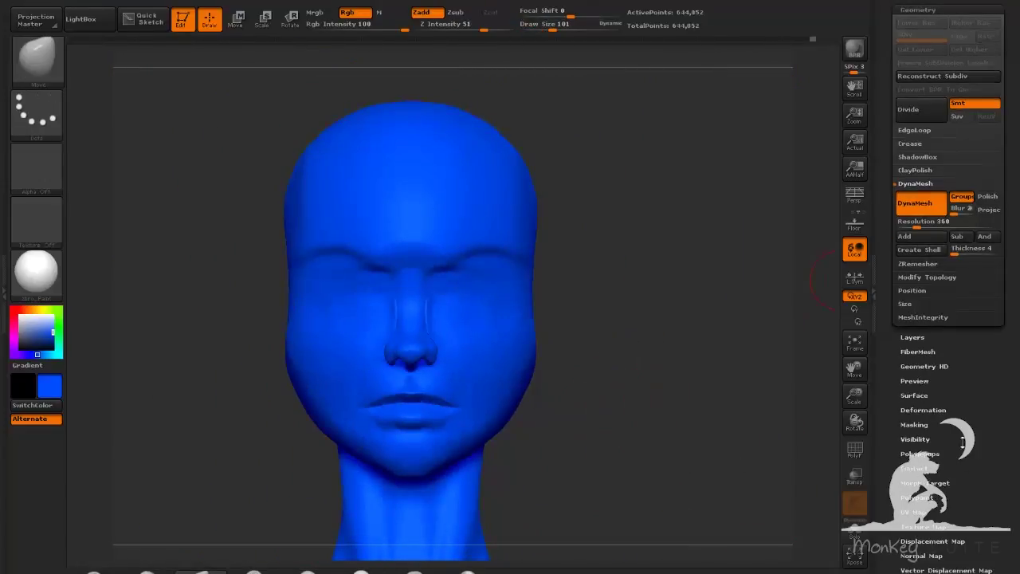
{"action": "left_click", "coordinate": [920, 141]}
{"action": "left_click", "coordinate": [923, 262]}
{"action": "left_click_drag", "start_coordinate": [630, 383], "coordinate": [691, 391]}
{"action": "left_click_drag", "start_coordinate": [633, 360], "coordinate": [620, 378], "text": "ctrl"}
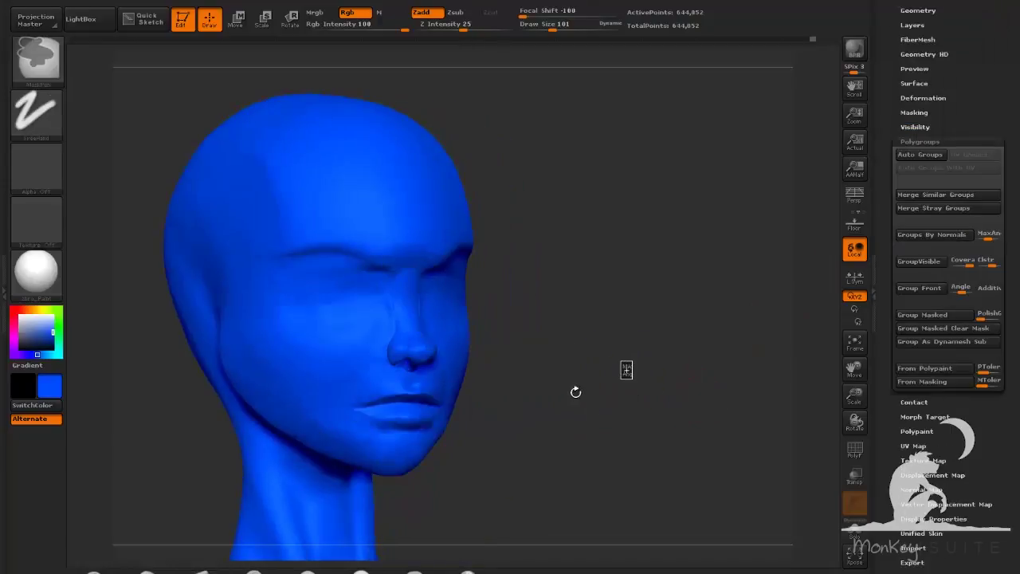
Build up the volumes along the inner edge of the upper lip with the ClayBuildup brush at Draw Size 32
{"action": "left_click_drag", "start_coordinate": [511, 396], "coordinate": [566, 401]}
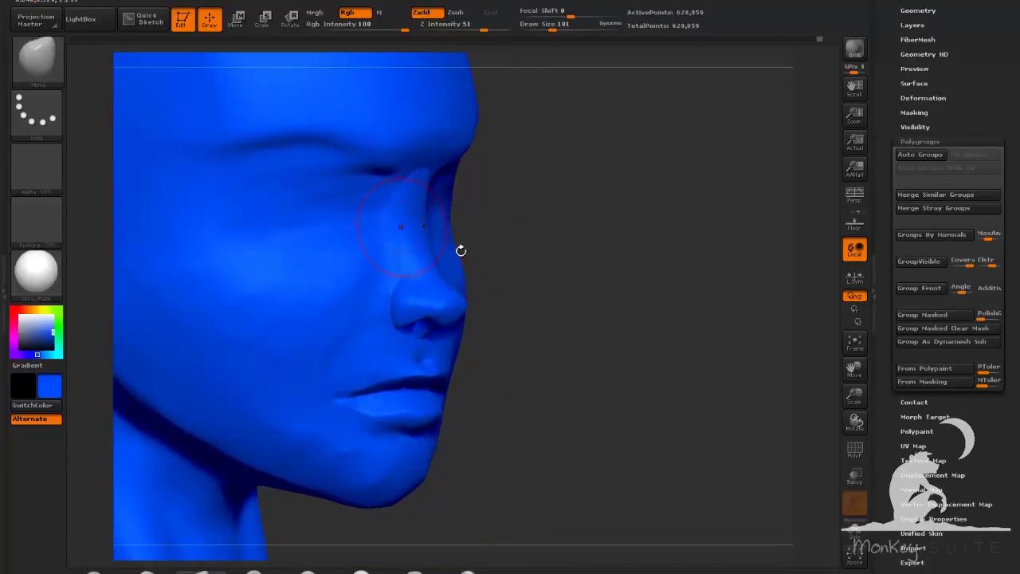
{"action": "mouse_move", "coordinate": [460, 250]}
{"action": "left_mouse_down"}
{"action": "mouse_move", "coordinate": [414, 263]}
{"action": "mouse_move", "coordinate": [414, 239]}
{"action": "left_mouse_up"}
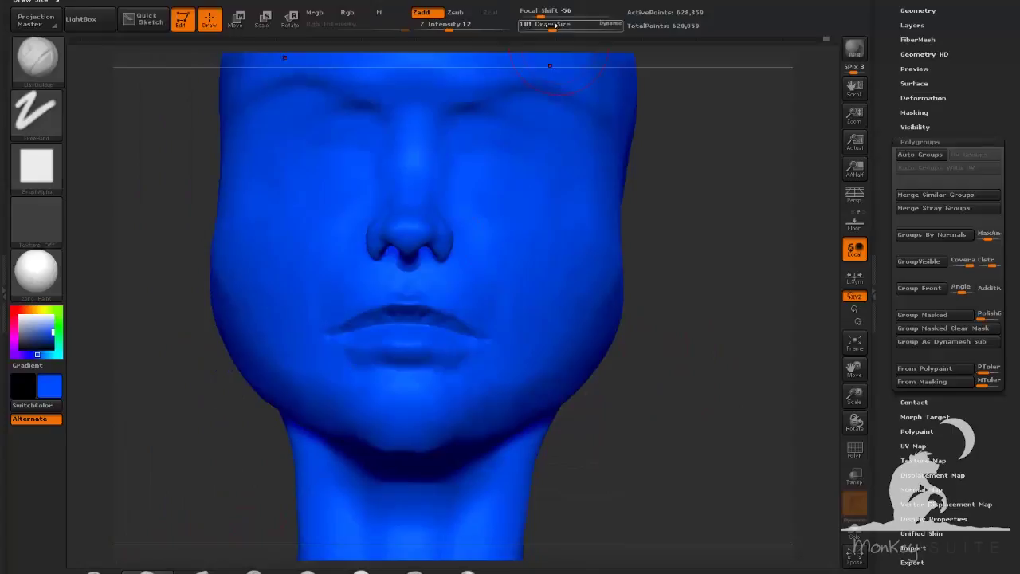
{"action": "left_click_drag", "start_coordinate": [551, 25], "coordinate": [539, 26]}
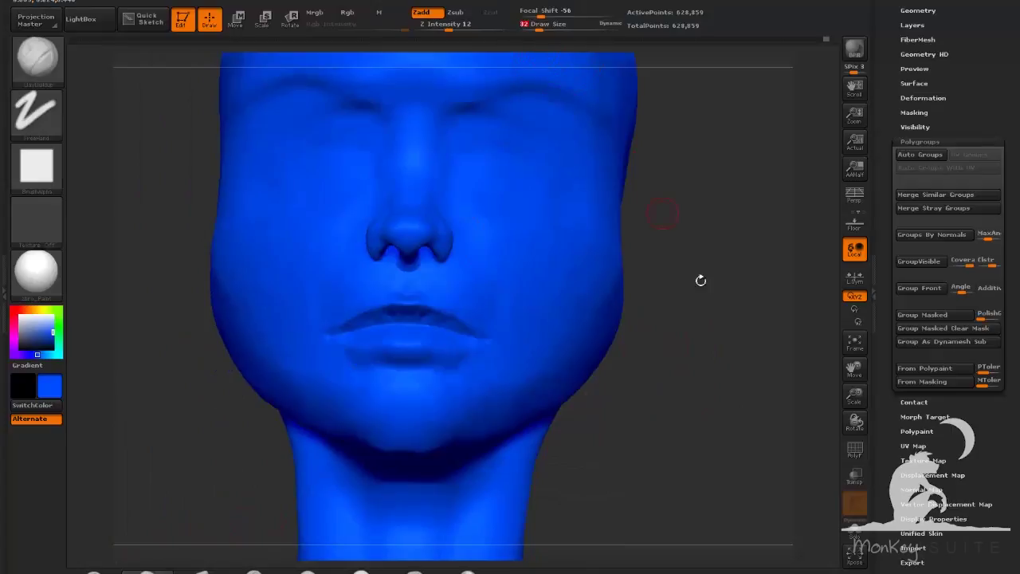
{"action": "left_click_drag", "start_coordinate": [699, 280], "coordinate": [692, 331], "text": "alt"}
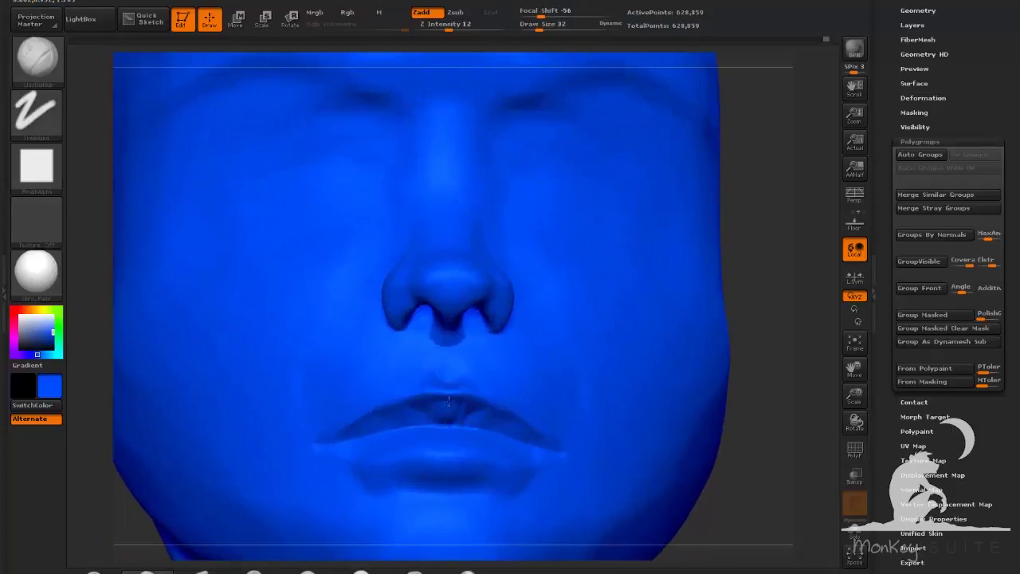
{"action": "mouse_move", "coordinate": [449, 401]}
{"action": "left_mouse_down"}
{"action": "mouse_move", "coordinate": [450, 419]}
{"action": "mouse_move", "coordinate": [493, 428]}
{"action": "left_mouse_up"}
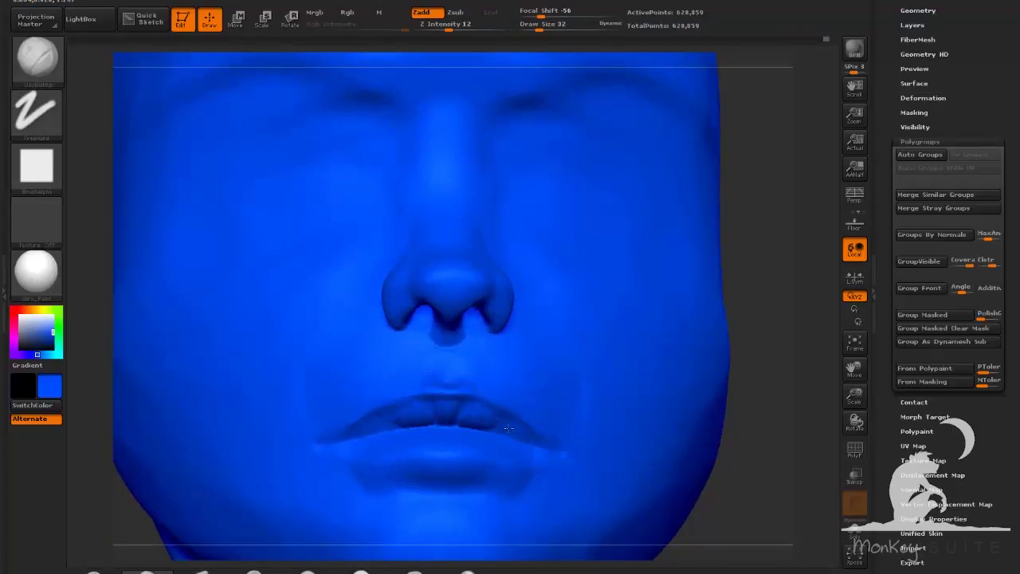
Shape the two halves of the lower lip on either side of its centre with the ClayBuildup brush
{"action": "left_click_drag", "start_coordinate": [806, 465], "coordinate": [677, 409]}
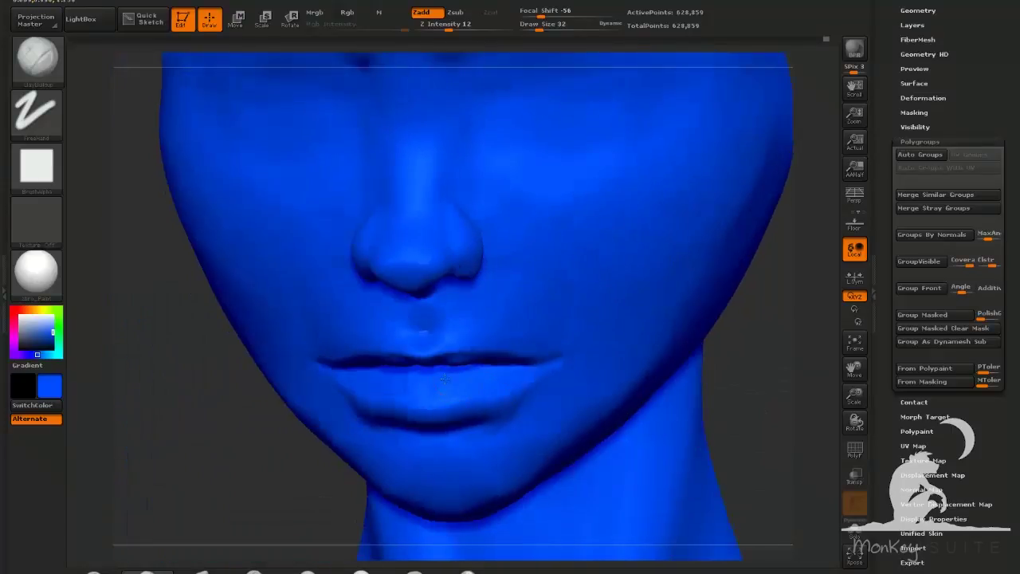
{"action": "left_click_drag", "start_coordinate": [741, 419], "coordinate": [788, 392]}
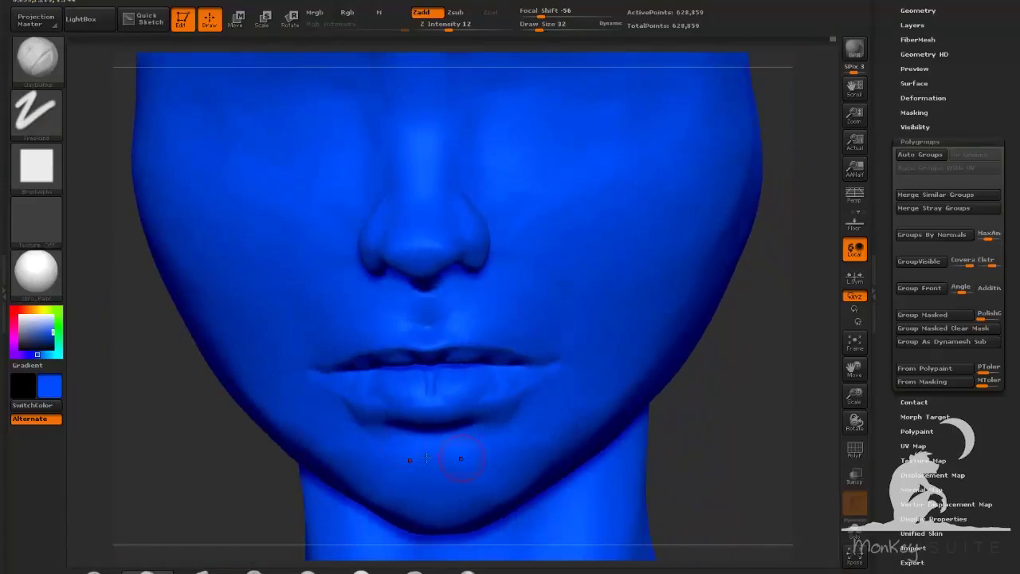
{"action": "mouse_move", "coordinate": [255, 470]}
{"action": "left_mouse_down"}
{"action": "mouse_move", "coordinate": [674, 465]}
{"action": "mouse_move", "coordinate": [608, 421]}
{"action": "left_mouse_up"}
{"action": "right_click_drag", "start_coordinate": [607, 421], "coordinate": [718, 421]}
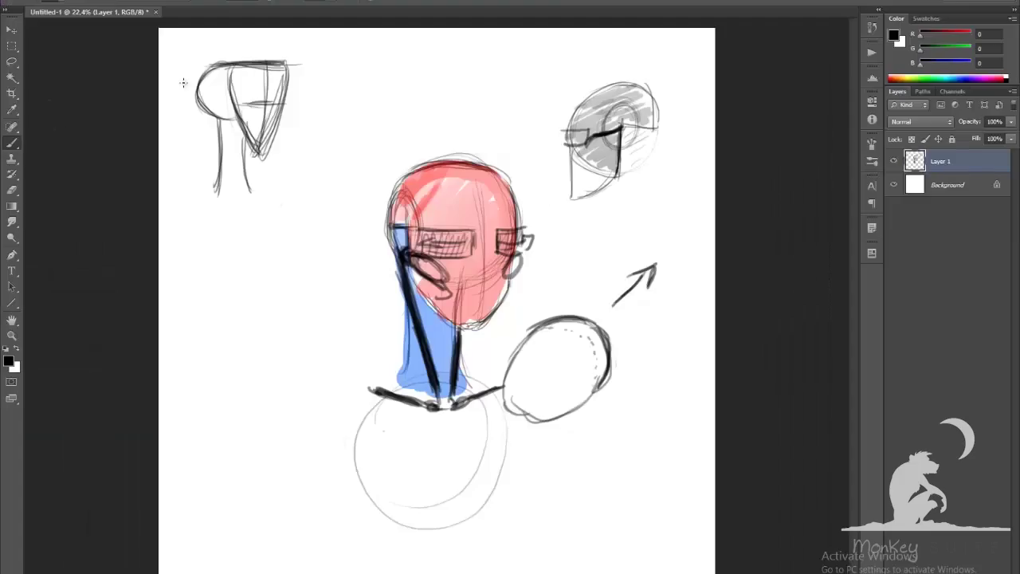
Switch to Photoshop and sketch a curved mouth line with a central dip in the blank area beside the head drawing
{"action": "key", "text": "ctrl+plus"}
{"action": "key", "text": "ctrl+plus"}
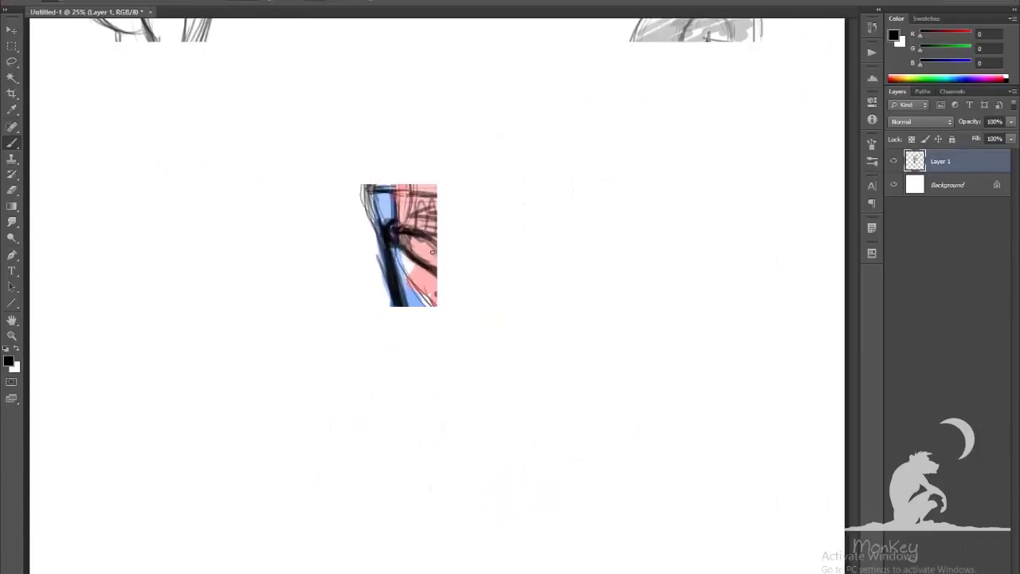
{"action": "left_click_drag", "start_coordinate": [383, 260], "coordinate": [654, 258]}
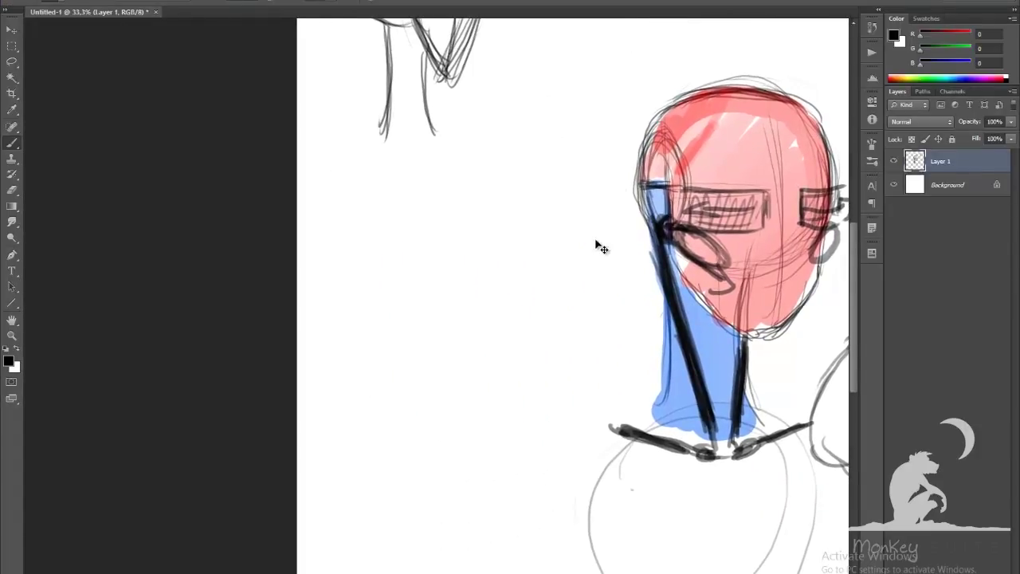
{"action": "key", "text": "ctrl+plus"}
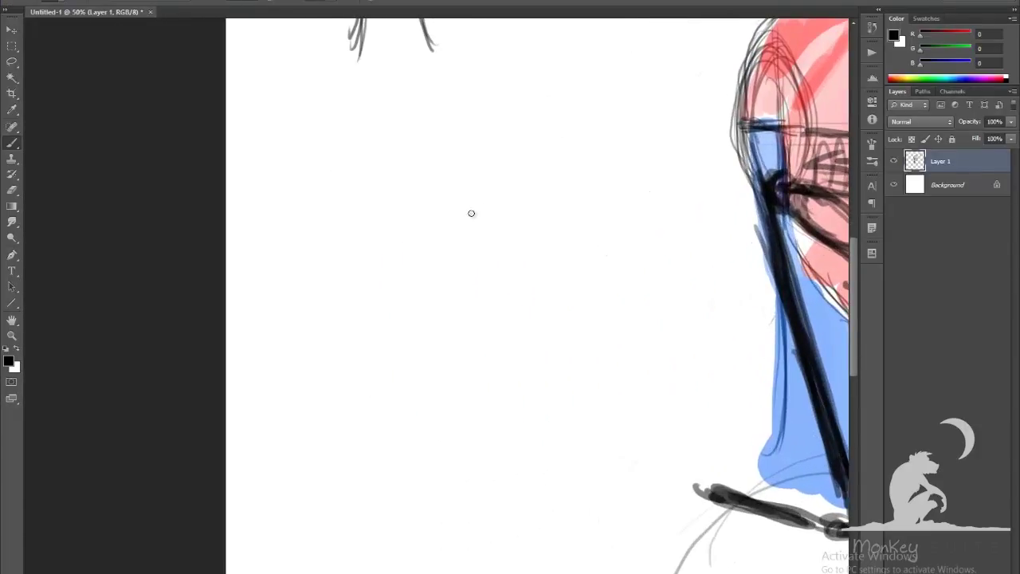
{"action": "mouse_move", "coordinate": [393, 236]}
{"action": "left_mouse_down"}
{"action": "mouse_move", "coordinate": [497, 210]}
{"action": "mouse_move", "coordinate": [490, 215]}
{"action": "mouse_move", "coordinate": [574, 228]}
{"action": "left_mouse_up"}
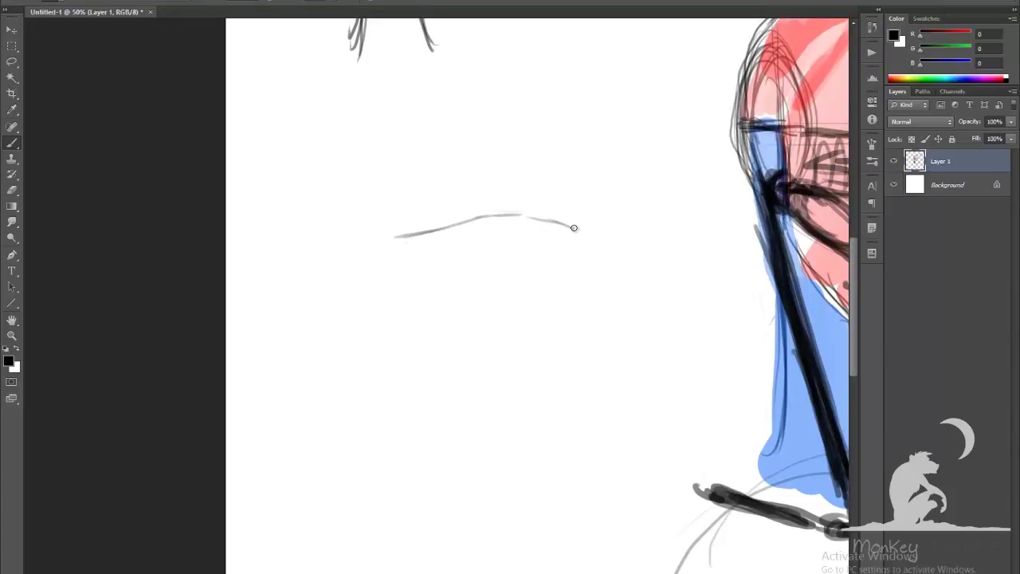
{"action": "mouse_move", "coordinate": [502, 216]}
{"action": "left_mouse_down"}
{"action": "mouse_move", "coordinate": [412, 236]}
{"action": "mouse_move", "coordinate": [525, 218]}
{"action": "mouse_move", "coordinate": [524, 193]}
{"action": "mouse_move", "coordinate": [519, 213]}
{"action": "mouse_move", "coordinate": [494, 215]}
{"action": "left_mouse_up"}
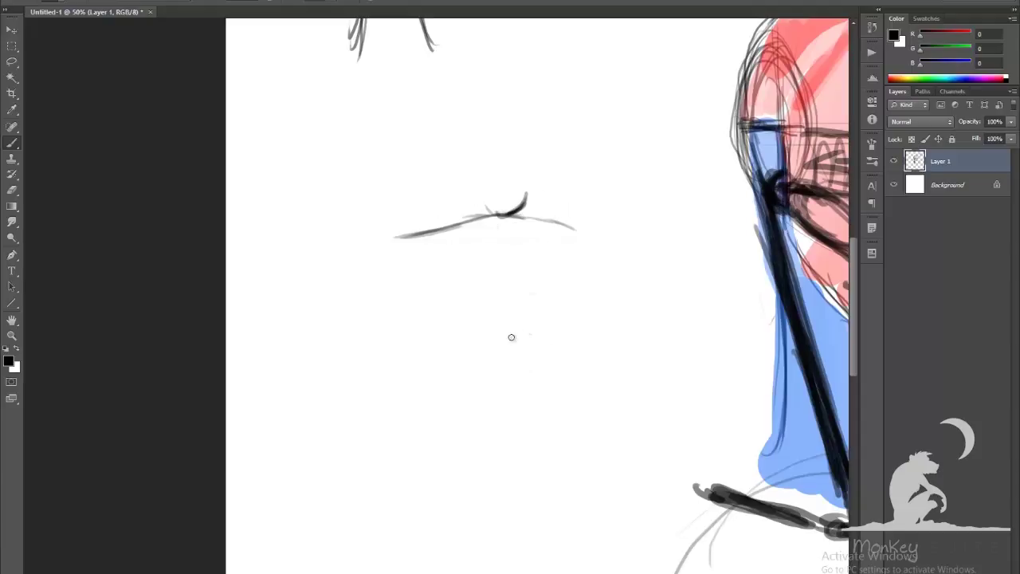
Sketch a second mouth below the first, with the upper lip outlined around a central circle and two side ovals
{"action": "mouse_move", "coordinate": [512, 337]}
{"action": "left_mouse_down"}
{"action": "mouse_move", "coordinate": [526, 334]}
{"action": "mouse_move", "coordinate": [519, 346]}
{"action": "mouse_move", "coordinate": [561, 363]}
{"action": "mouse_move", "coordinate": [544, 357]}
{"action": "mouse_move", "coordinate": [578, 348]}
{"action": "mouse_move", "coordinate": [559, 363]}
{"action": "left_mouse_up"}
{"action": "mouse_move", "coordinate": [460, 359]}
{"action": "left_mouse_down"}
{"action": "mouse_move", "coordinate": [535, 333]}
{"action": "mouse_move", "coordinate": [506, 331]}
{"action": "left_mouse_up"}
{"action": "mouse_move", "coordinate": [450, 362]}
{"action": "left_mouse_down"}
{"action": "mouse_move", "coordinate": [495, 332]}
{"action": "mouse_move", "coordinate": [540, 327]}
{"action": "mouse_move", "coordinate": [597, 350]}
{"action": "left_mouse_up"}
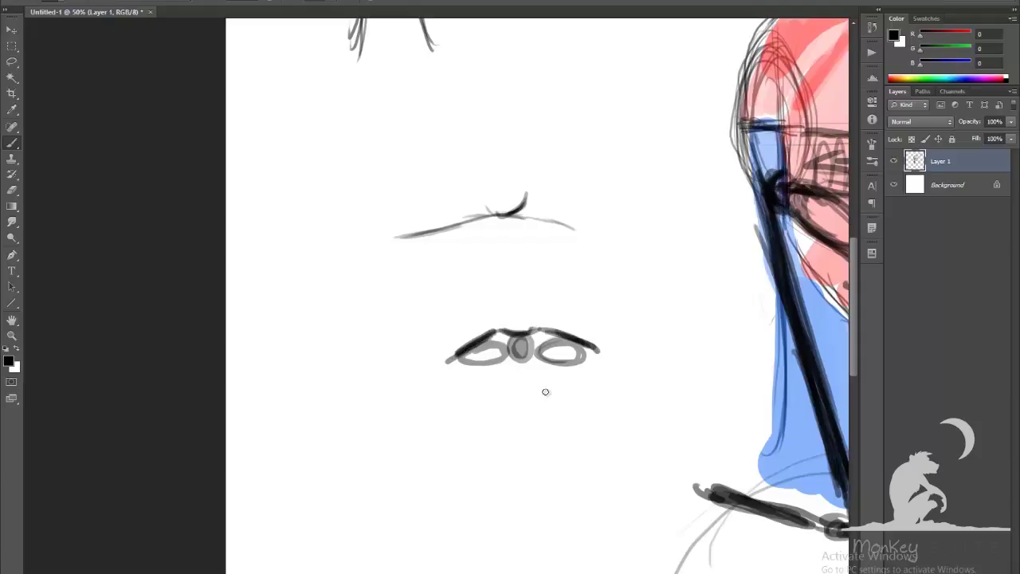
Add the mouth line, two lower-lip ovals and the lower lip's bottom contour to the second mouth sketch
{"action": "mouse_move", "coordinate": [511, 364]}
{"action": "left_mouse_down"}
{"action": "mouse_move", "coordinate": [479, 377]}
{"action": "mouse_move", "coordinate": [513, 368]}
{"action": "mouse_move", "coordinate": [496, 386]}
{"action": "mouse_move", "coordinate": [548, 374]}
{"action": "mouse_move", "coordinate": [509, 358]}
{"action": "left_mouse_up"}
{"action": "left_click_drag", "start_coordinate": [478, 366], "coordinate": [588, 363]}
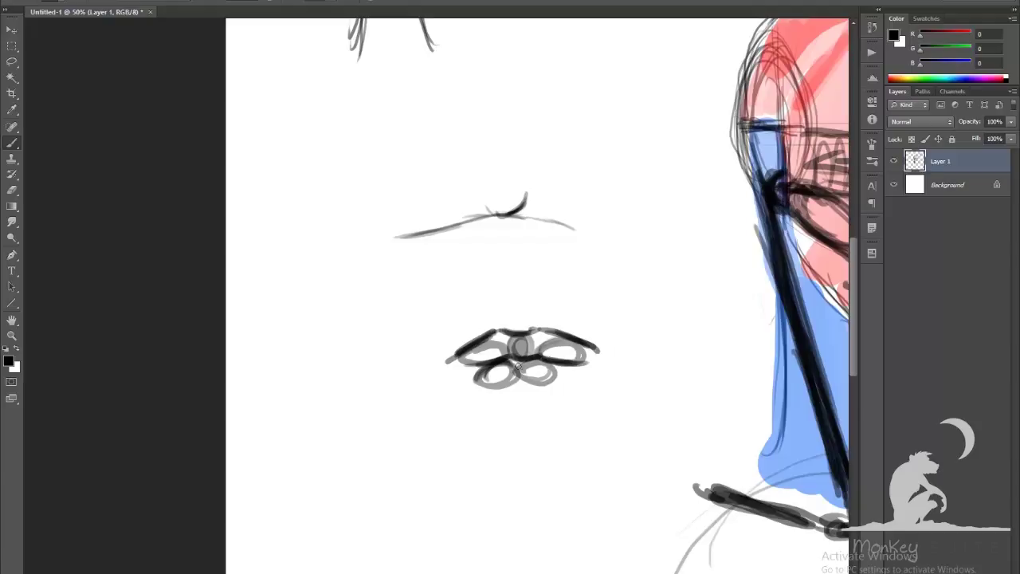
{"action": "left_click_drag", "start_coordinate": [520, 367], "coordinate": [556, 380]}
{"action": "mouse_move", "coordinate": [512, 346]}
{"action": "left_mouse_down"}
{"action": "mouse_move", "coordinate": [524, 358]}
{"action": "mouse_move", "coordinate": [508, 341]}
{"action": "mouse_move", "coordinate": [517, 360]}
{"action": "mouse_move", "coordinate": [484, 343]}
{"action": "mouse_move", "coordinate": [479, 359]}
{"action": "left_mouse_up"}
{"action": "mouse_move", "coordinate": [476, 362]}
{"action": "left_mouse_down"}
{"action": "mouse_move", "coordinate": [572, 364]}
{"action": "mouse_move", "coordinate": [480, 388]}
{"action": "mouse_move", "coordinate": [556, 387]}
{"action": "left_mouse_up"}
{"action": "mouse_move", "coordinate": [478, 393]}
{"action": "left_mouse_down"}
{"action": "mouse_move", "coordinate": [575, 381]}
{"action": "mouse_move", "coordinate": [476, 389]}
{"action": "left_mouse_up"}
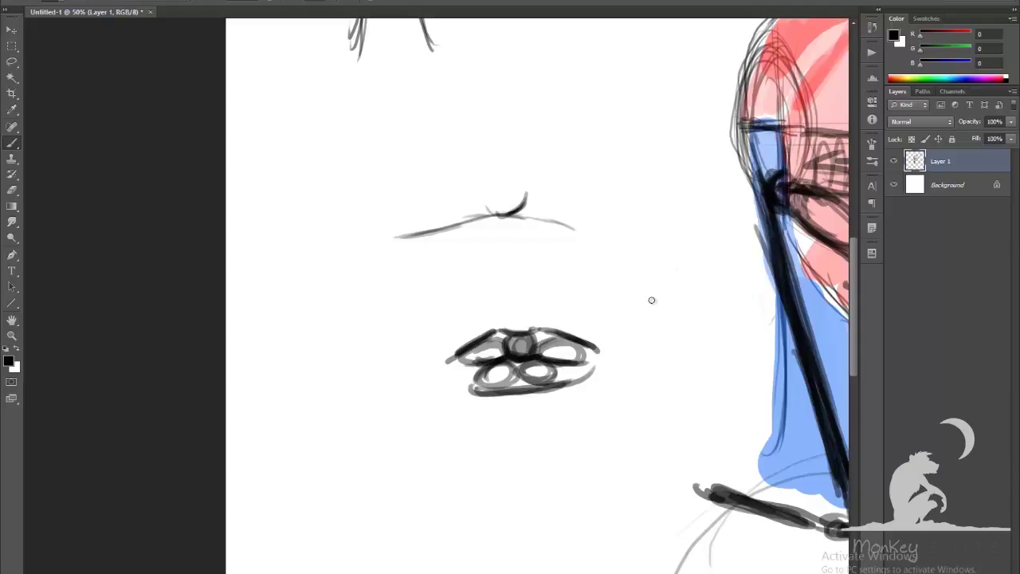
Draw the upper-lip contour, the lower lip's centre crease and its bottom edge on the first mouth sketch
{"action": "mouse_move", "coordinate": [526, 193]}
{"action": "left_mouse_down"}
{"action": "mouse_move", "coordinate": [496, 215]}
{"action": "mouse_move", "coordinate": [427, 232]}
{"action": "mouse_move", "coordinate": [436, 228]}
{"action": "left_mouse_up"}
{"action": "left_click_drag", "start_coordinate": [514, 217], "coordinate": [556, 219]}
{"action": "mouse_move", "coordinate": [483, 235]}
{"action": "left_mouse_down"}
{"action": "mouse_move", "coordinate": [505, 233]}
{"action": "mouse_move", "coordinate": [536, 251]}
{"action": "left_mouse_up"}
{"action": "left_click_drag", "start_coordinate": [456, 256], "coordinate": [545, 249]}
{"action": "mouse_move", "coordinate": [495, 185]}
{"action": "left_mouse_down"}
{"action": "mouse_move", "coordinate": [523, 182]}
{"action": "mouse_move", "coordinate": [568, 215]}
{"action": "mouse_move", "coordinate": [427, 227]}
{"action": "left_mouse_up"}
{"action": "left_click_drag", "start_coordinate": [461, 197], "coordinate": [415, 237]}
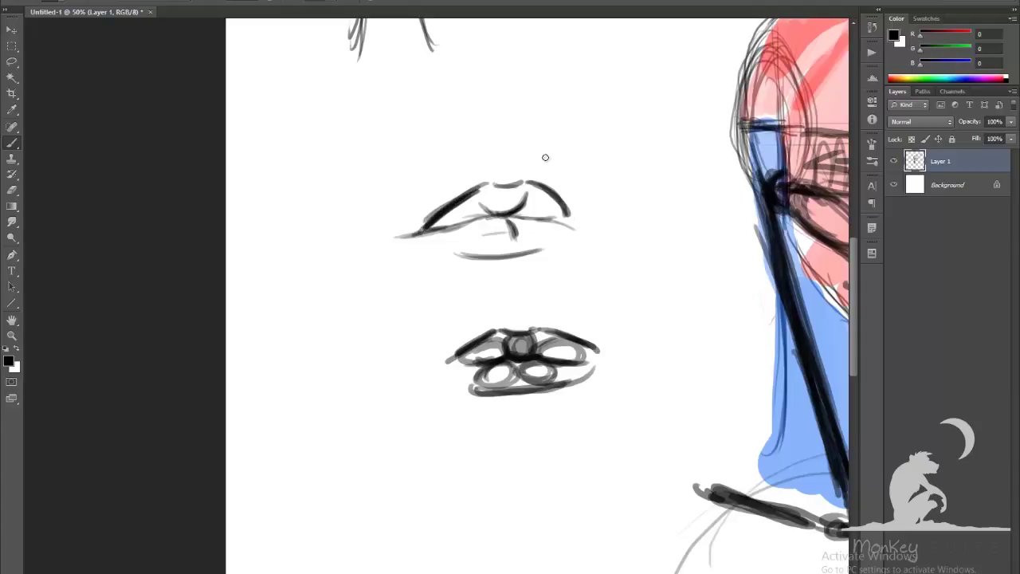
Set the foreground colour to blue (RGB 0, 96, 255) and shade the central form of the upper lip
{"action": "left_click", "coordinate": [7, 364]}
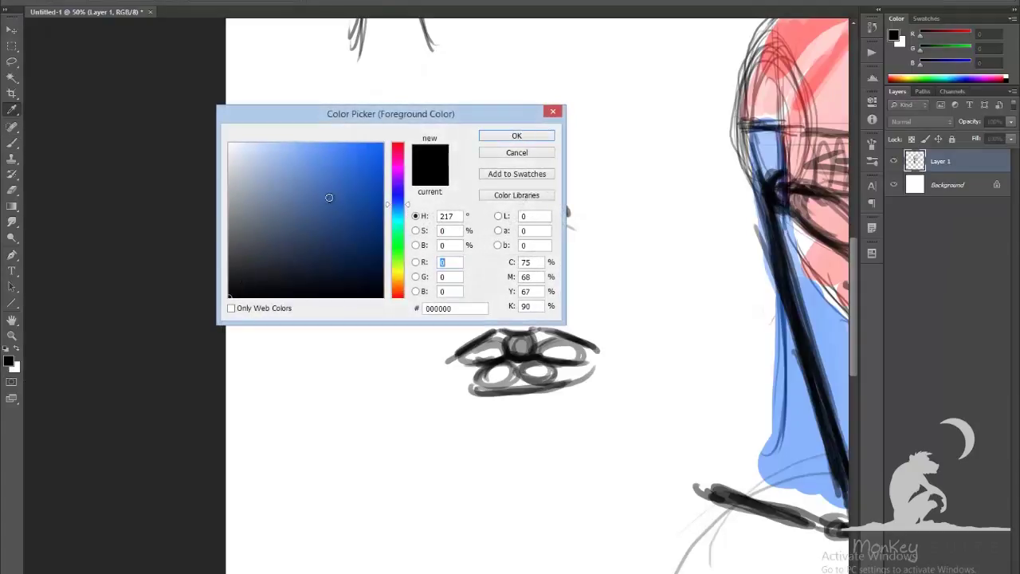
{"action": "left_click_drag", "start_coordinate": [328, 196], "coordinate": [386, 141]}
{"action": "left_click", "coordinate": [514, 138]}
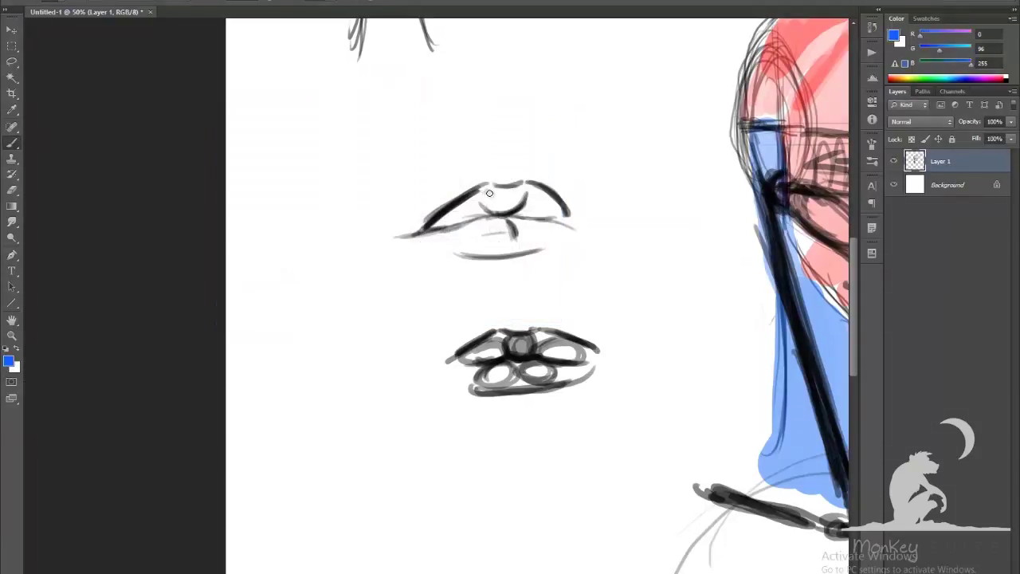
{"action": "left_click_drag", "start_coordinate": [490, 193], "coordinate": [509, 208]}
Set the foreground colour to green (#1eff00) and shade both side forms of the upper lip
{"action": "left_click", "coordinate": [8, 363]}
{"action": "left_click", "coordinate": [399, 249]}
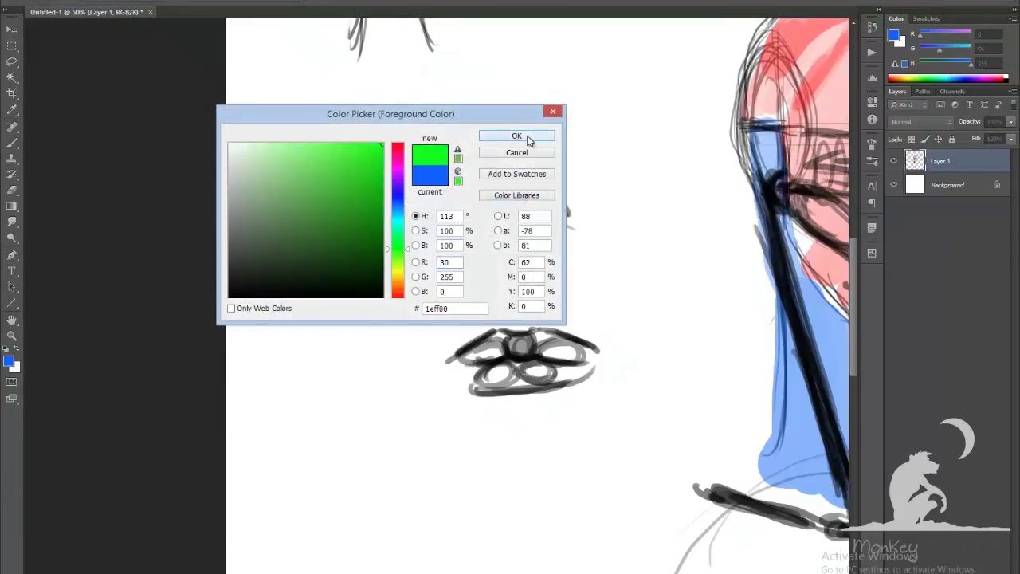
{"action": "left_click", "coordinate": [518, 136]}
{"action": "left_click_drag", "start_coordinate": [485, 207], "coordinate": [436, 225]}
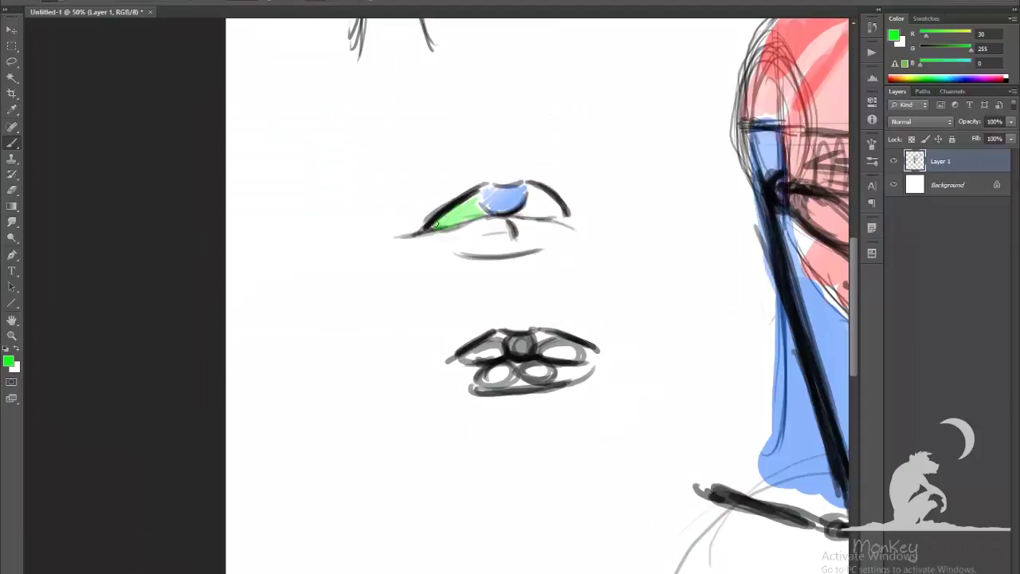
{"action": "mouse_move", "coordinate": [540, 189]}
{"action": "left_mouse_down"}
{"action": "mouse_move", "coordinate": [535, 200]}
{"action": "mouse_move", "coordinate": [557, 213]}
{"action": "left_mouse_up"}
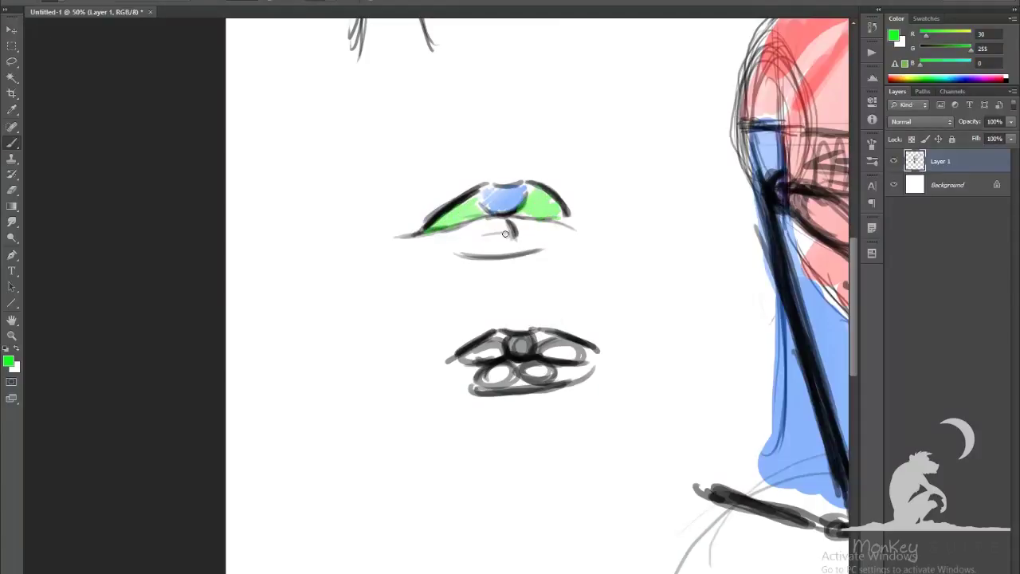
Set the foreground colour to magenta (RGB 234, 0, 255) and shade the left form of the lower lip on the first mouth sketch
{"action": "left_click", "coordinate": [9, 362]}
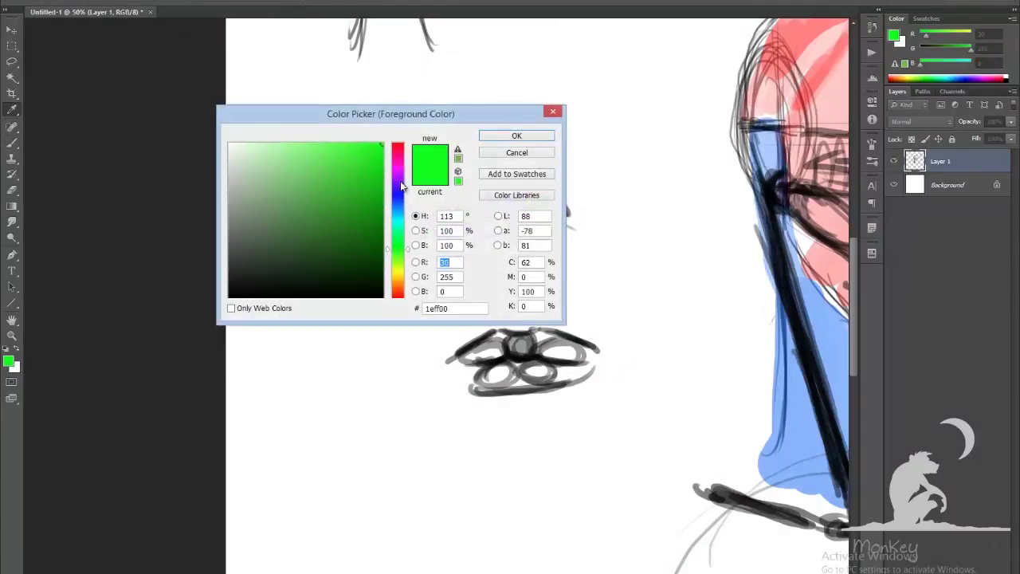
{"action": "left_click", "coordinate": [397, 171]}
{"action": "left_click", "coordinate": [516, 136]}
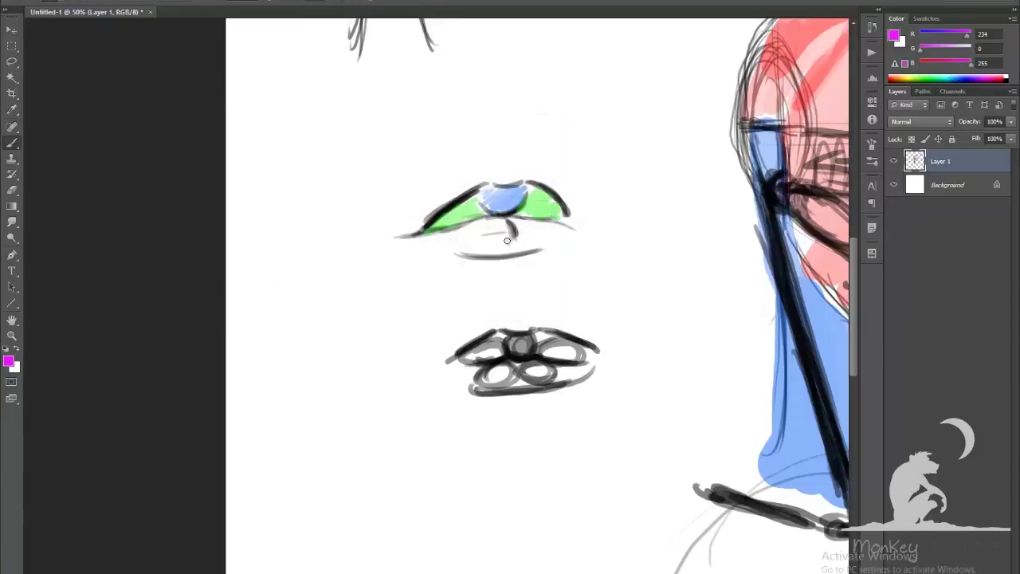
{"action": "left_click_drag", "start_coordinate": [507, 240], "coordinate": [460, 226]}
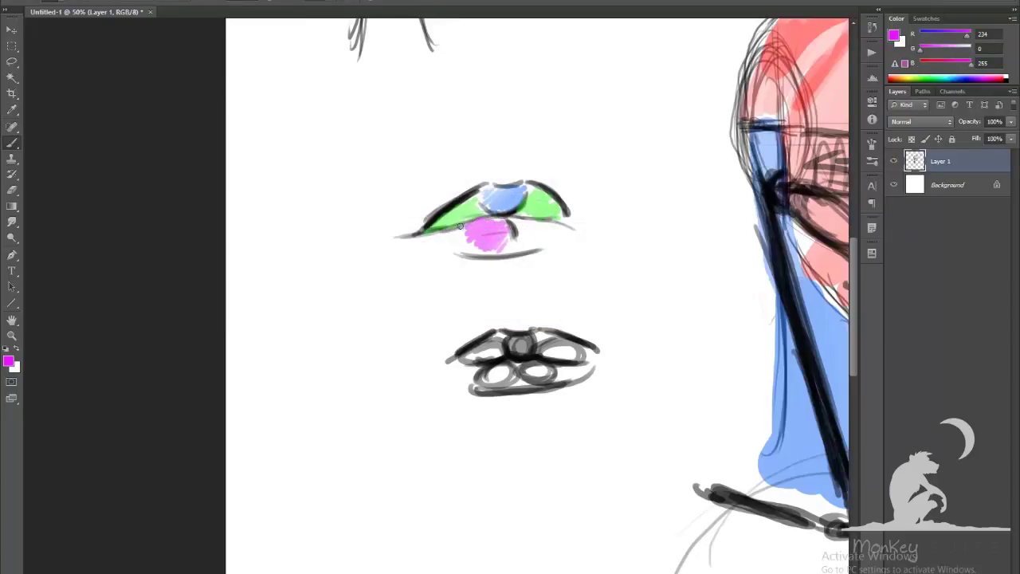
Set the foreground colour to cyan (RGB 0, 240, 255) and shade the right form of the lower lip
{"action": "left_click", "coordinate": [11, 361]}
{"action": "mouse_move", "coordinate": [398, 204]}
{"action": "left_mouse_down"}
{"action": "mouse_move", "coordinate": [398, 235]}
{"action": "mouse_move", "coordinate": [399, 219]}
{"action": "left_mouse_up"}
{"action": "left_click", "coordinate": [517, 140]}
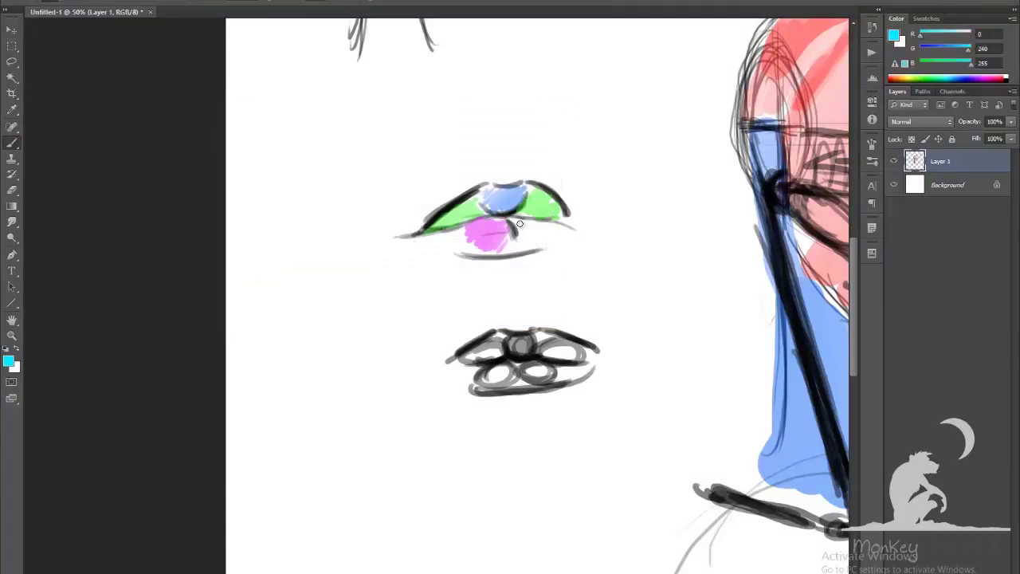
{"action": "mouse_move", "coordinate": [520, 226]}
{"action": "left_mouse_down"}
{"action": "mouse_move", "coordinate": [519, 235]}
{"action": "mouse_move", "coordinate": [544, 227]}
{"action": "mouse_move", "coordinate": [558, 256]}
{"action": "left_mouse_up"}
{"action": "key", "text": "ctrl+minus"}
{"action": "key", "text": "ctrl+minus"}
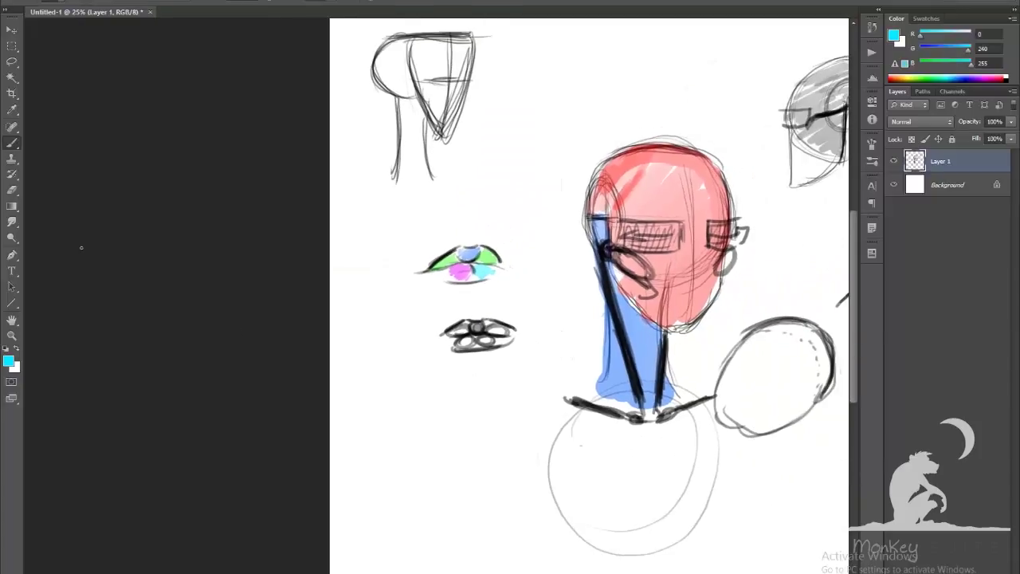
Set the foreground colour to black (#000000) and undo a trial stroke above the mouth sketches
{"action": "left_click", "coordinate": [10, 364]}
{"action": "left_click_drag", "start_coordinate": [328, 250], "coordinate": [224, 325]}
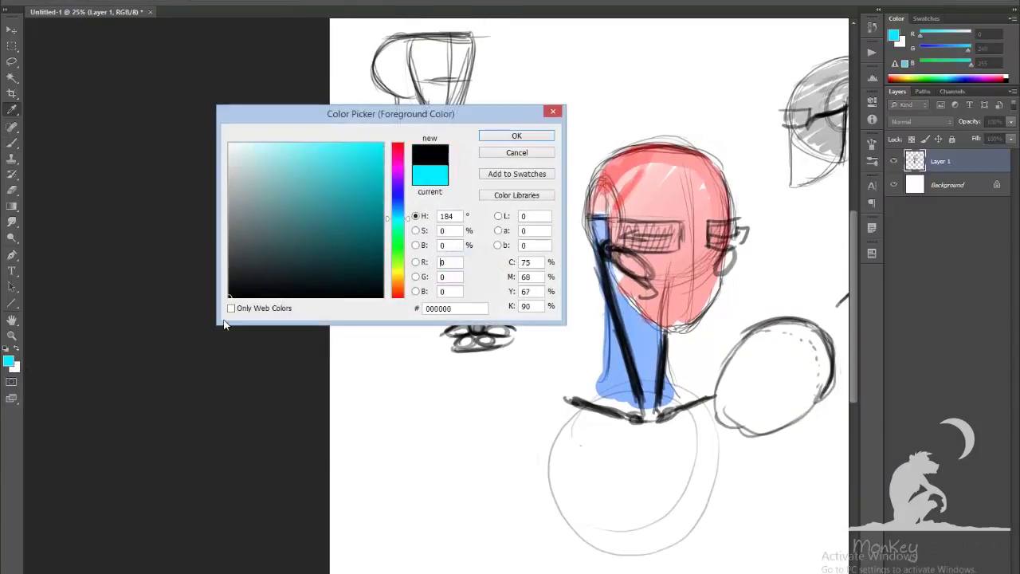
{"action": "left_click", "coordinate": [542, 137]}
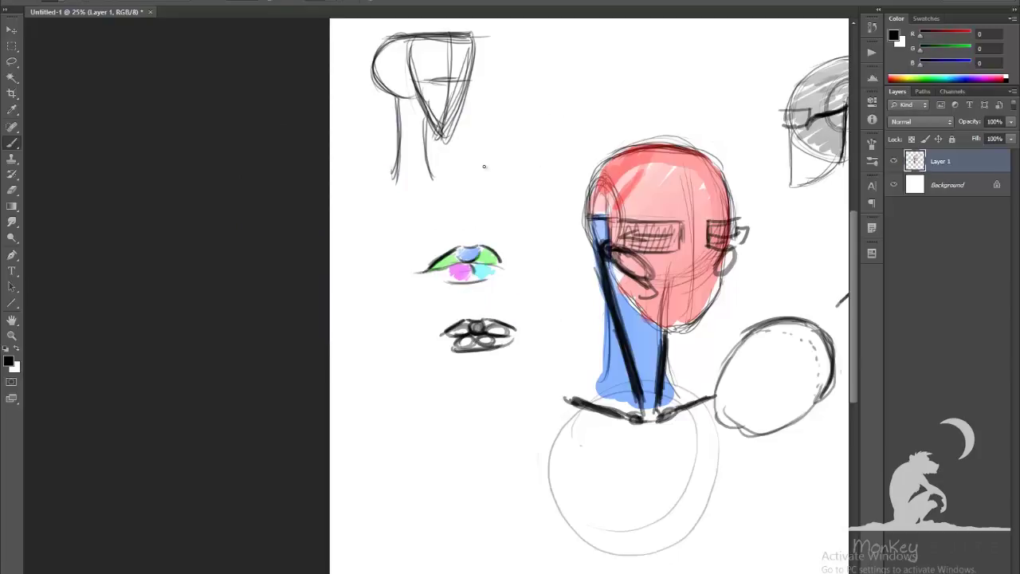
{"action": "left_click_drag", "start_coordinate": [472, 183], "coordinate": [539, 170]}
{"action": "key", "text": "ctrl+z"}
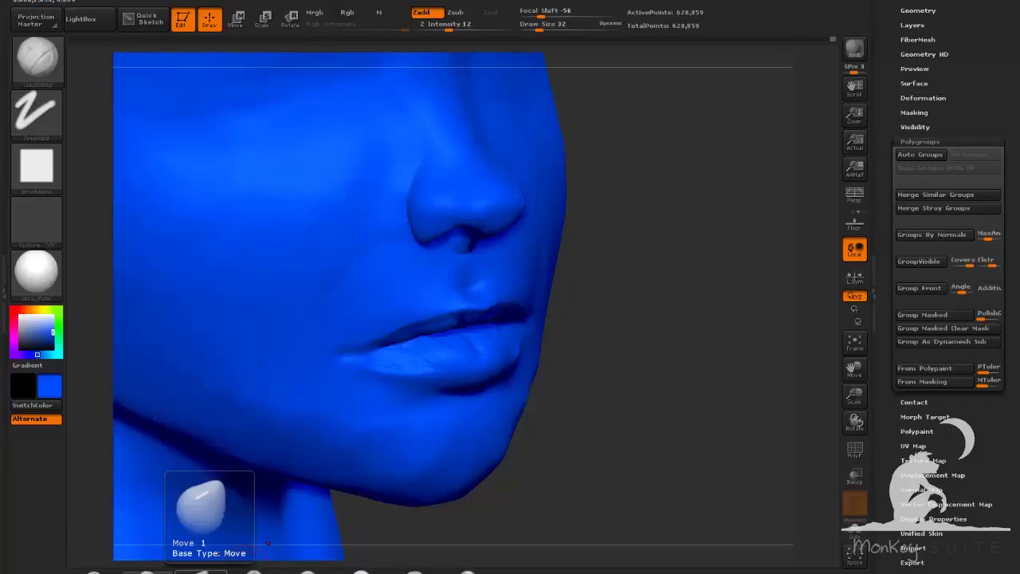
Switch to ZBrush and reshape the lower lip's underside and the upper lip's centre using the Move brush at Draw Size 65
{"action": "left_click", "coordinate": [243, 565]}
{"action": "left_click_drag", "start_coordinate": [585, 315], "coordinate": [672, 314]}
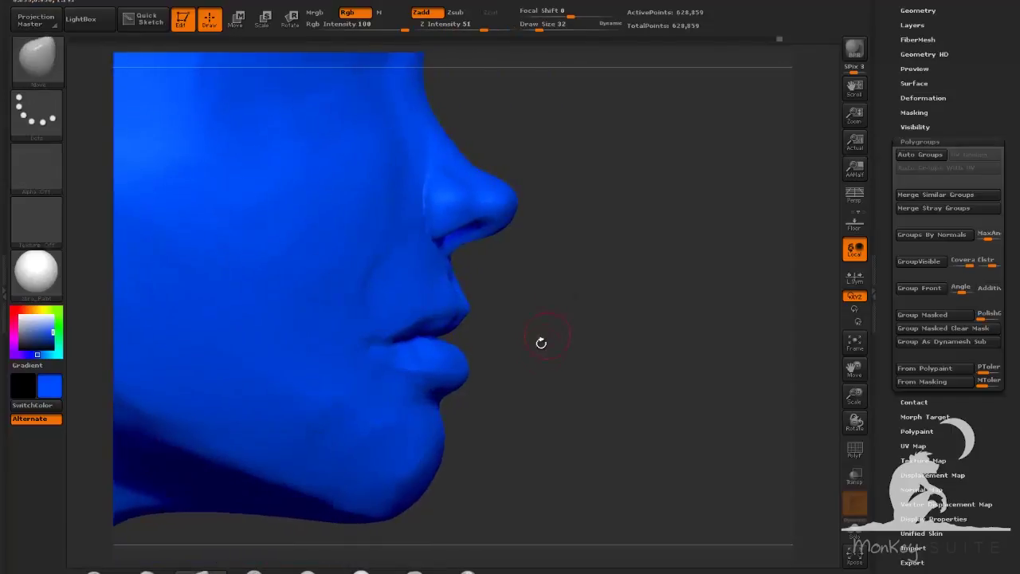
{"action": "left_click_drag", "start_coordinate": [557, 359], "coordinate": [447, 359]}
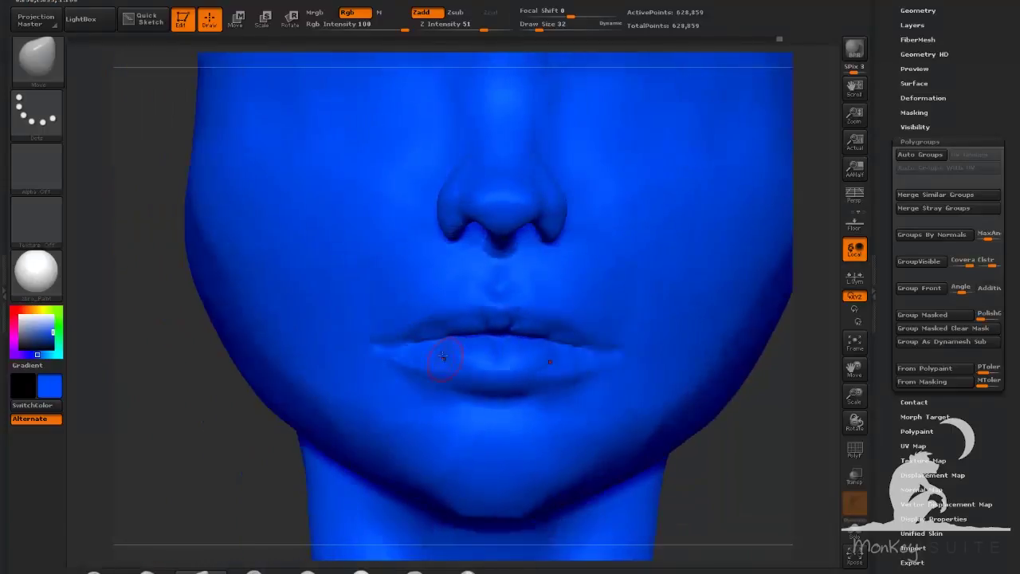
{"action": "left_click_drag", "start_coordinate": [540, 28], "coordinate": [547, 28]}
{"action": "left_click_drag", "start_coordinate": [461, 385], "coordinate": [466, 394]}
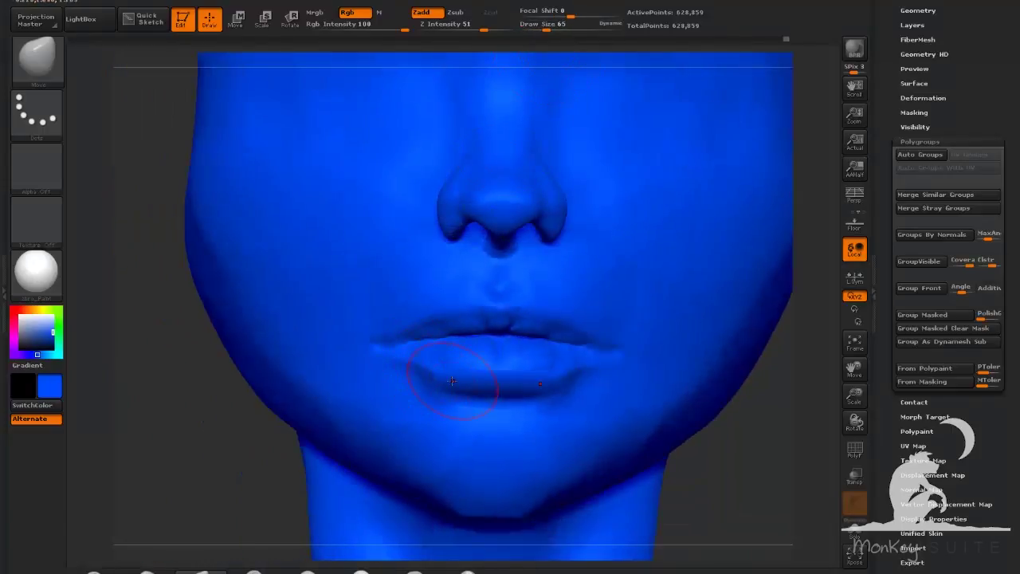
{"action": "right_click_drag", "start_coordinate": [496, 399], "coordinate": [530, 389]}
{"action": "left_click_drag", "start_coordinate": [499, 306], "coordinate": [505, 316]}
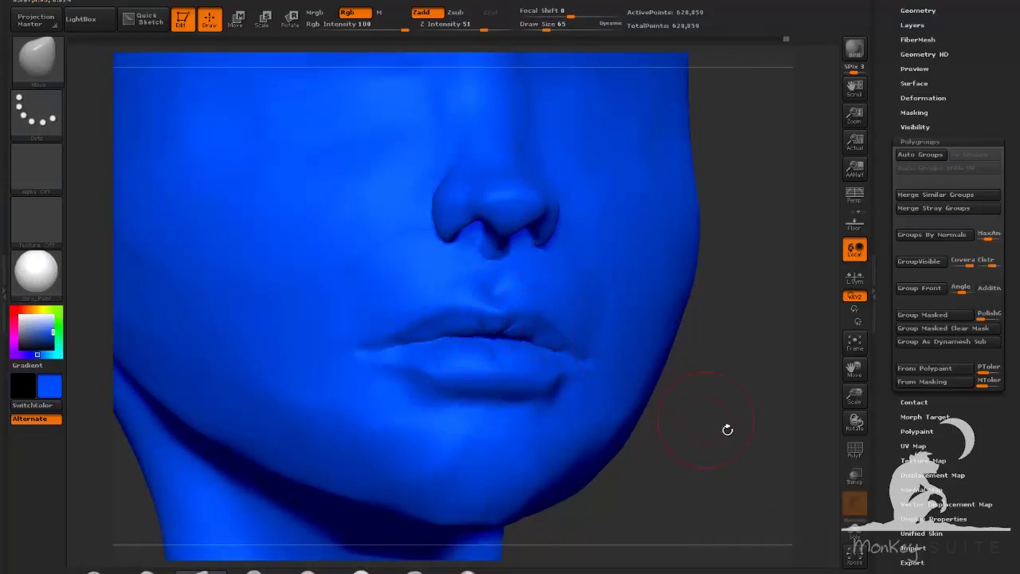
Adjust the lower lip and chin in profile using the Move brush at Draw Size 197
{"action": "mouse_move", "coordinate": [730, 429]}
{"action": "left_mouse_down"}
{"action": "mouse_move", "coordinate": [777, 426]}
{"action": "mouse_move", "coordinate": [730, 446]}
{"action": "left_mouse_up"}
{"action": "left_click_drag", "start_coordinate": [642, 369], "coordinate": [594, 379]}
{"action": "mouse_move", "coordinate": [594, 379]}
{"action": "left_mouse_down", "text": "alt"}
{"action": "mouse_move", "coordinate": [594, 411]}
{"action": "mouse_move", "coordinate": [718, 430]}
{"action": "mouse_move", "coordinate": [767, 426]}
{"action": "left_mouse_up", "text": "alt"}
{"action": "left_click_drag", "start_coordinate": [547, 28], "coordinate": [566, 26]}
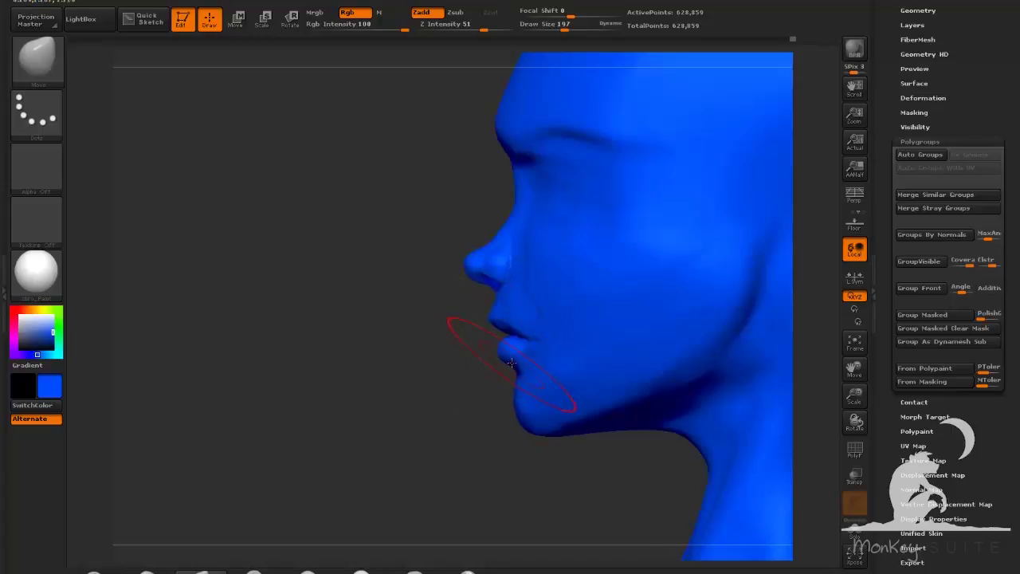
{"action": "mouse_move", "coordinate": [478, 429]}
{"action": "left_mouse_down"}
{"action": "mouse_move", "coordinate": [565, 398]}
{"action": "mouse_move", "coordinate": [608, 358]}
{"action": "mouse_move", "coordinate": [663, 429]}
{"action": "mouse_move", "coordinate": [545, 374]}
{"action": "mouse_move", "coordinate": [659, 328]}
{"action": "left_mouse_up"}
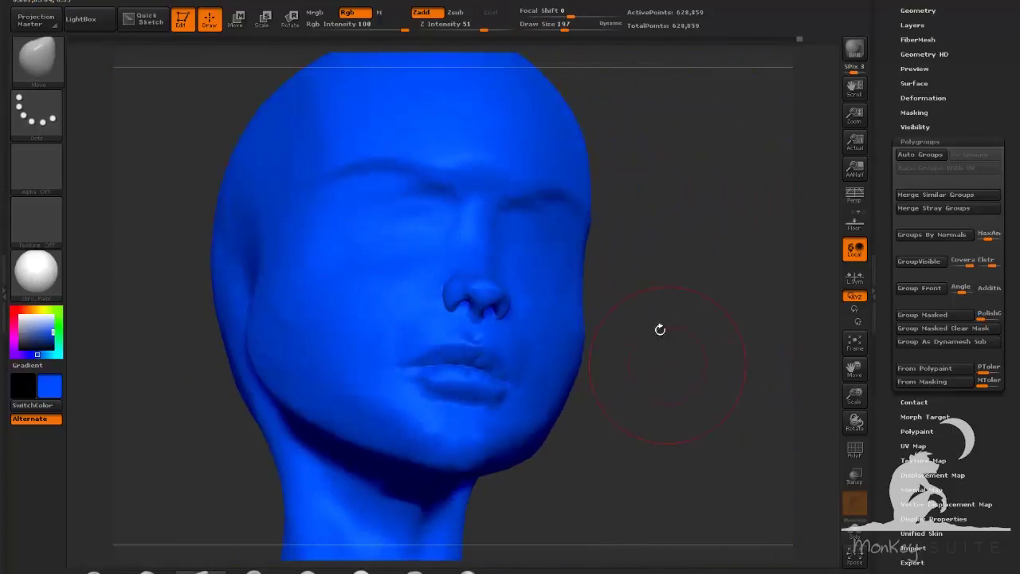
Nudge the form around the nose base and upper lip using the Move brush at a smaller Draw Size
{"action": "left_click", "coordinate": [554, 26]}
{"action": "mouse_move", "coordinate": [657, 369]}
{"action": "left_mouse_down"}
{"action": "mouse_move", "coordinate": [660, 412]}
{"action": "mouse_move", "coordinate": [728, 422]}
{"action": "mouse_move", "coordinate": [729, 471]}
{"action": "left_mouse_up"}
{"action": "left_click", "coordinate": [544, 26]}
{"action": "mouse_move", "coordinate": [481, 318]}
{"action": "left_mouse_down"}
{"action": "mouse_move", "coordinate": [483, 295]}
{"action": "mouse_move", "coordinate": [480, 334]}
{"action": "left_mouse_up"}
{"action": "left_click", "coordinate": [542, 26]}
Carve the contours of the lips using the Dam_Standard brush, reducing the Draw Size to 24
{"action": "mouse_move", "coordinate": [662, 475]}
{"action": "left_mouse_down"}
{"action": "mouse_move", "coordinate": [685, 447]}
{"action": "mouse_move", "coordinate": [708, 384]}
{"action": "mouse_move", "coordinate": [733, 358]}
{"action": "mouse_move", "coordinate": [642, 315]}
{"action": "mouse_move", "coordinate": [635, 295]}
{"action": "left_mouse_up"}
{"action": "left_click", "coordinate": [253, 572]}
{"action": "mouse_move", "coordinate": [755, 474]}
{"action": "left_mouse_down"}
{"action": "mouse_move", "coordinate": [679, 396]}
{"action": "mouse_move", "coordinate": [677, 438]}
{"action": "left_mouse_up"}
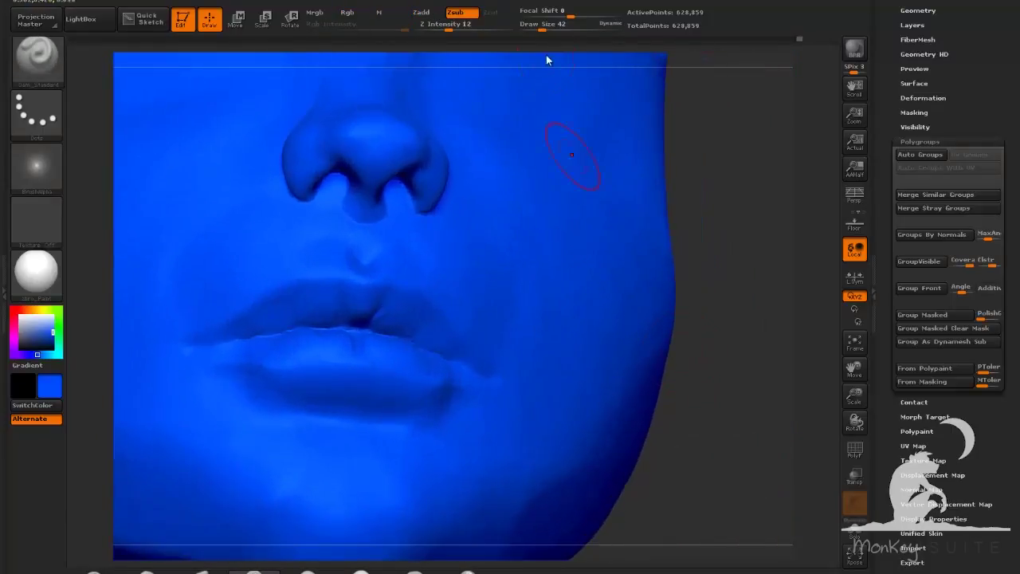
{"action": "left_click", "coordinate": [536, 29]}
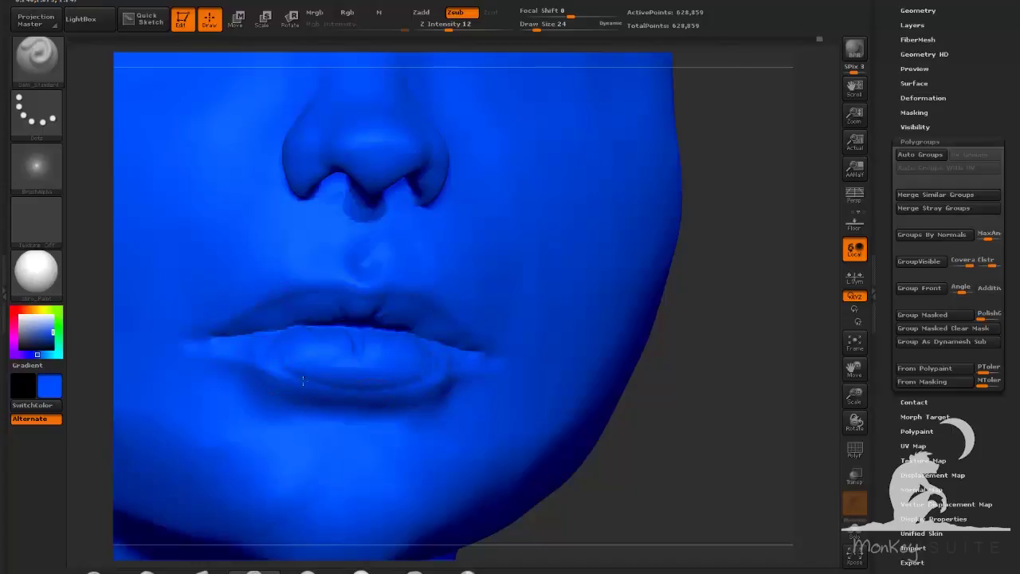
Build up volume beneath the lower lip and on the chin using ClayBuildup at Draw Sizes 47 and 75
{"action": "left_click", "coordinate": [148, 572]}
{"action": "left_click_drag", "start_coordinate": [706, 446], "coordinate": [744, 345], "text": "alt"}
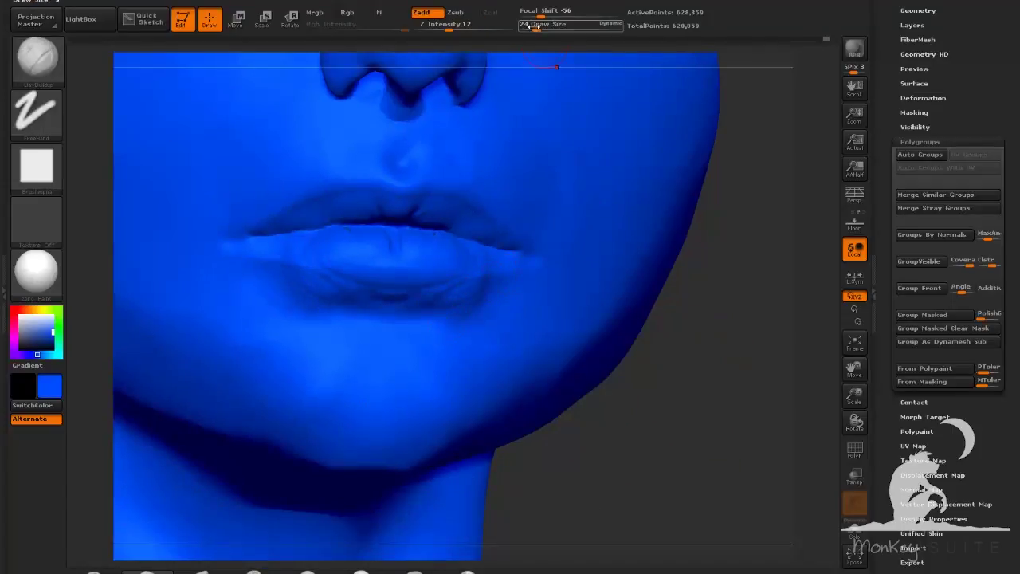
{"action": "left_click_drag", "start_coordinate": [537, 28], "coordinate": [543, 28]}
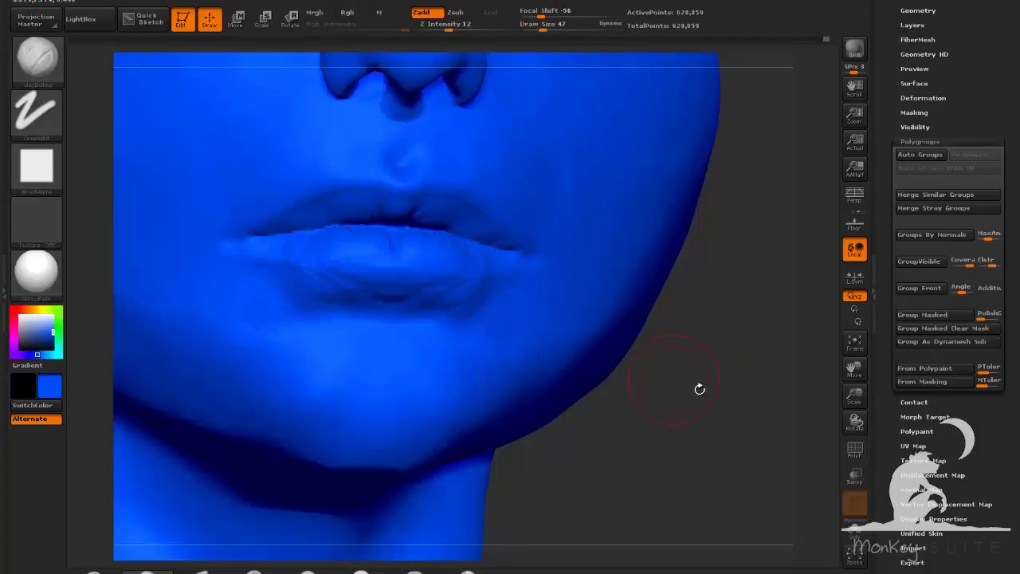
{"action": "left_click_drag", "start_coordinate": [699, 388], "coordinate": [464, 287]}
{"action": "mouse_move", "coordinate": [194, 476]}
{"action": "left_mouse_down"}
{"action": "mouse_move", "coordinate": [590, 472]}
{"action": "mouse_move", "coordinate": [549, 397]}
{"action": "mouse_move", "coordinate": [508, 360]}
{"action": "left_mouse_up"}
{"action": "left_click_drag", "start_coordinate": [544, 28], "coordinate": [549, 28]}
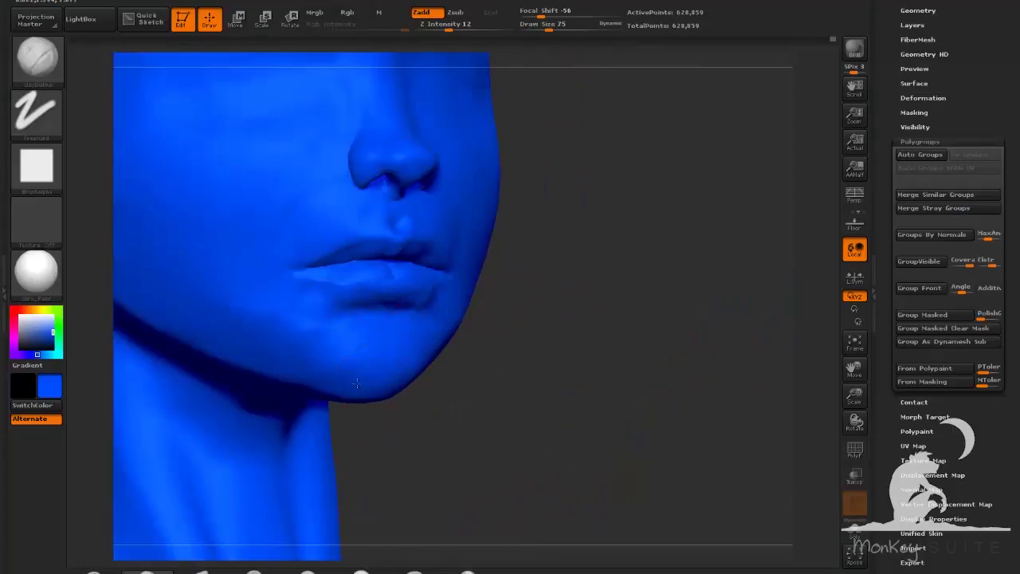
{"action": "mouse_move", "coordinate": [528, 380]}
{"action": "left_mouse_down"}
{"action": "mouse_move", "coordinate": [662, 382]}
{"action": "mouse_move", "coordinate": [471, 387]}
{"action": "mouse_move", "coordinate": [526, 400]}
{"action": "left_mouse_up"}
Flatten the planes around the mouth and chin using TrimDynamic, raising the Draw Size from 75 to 113
{"action": "left_click", "coordinate": [306, 568]}
{"action": "left_click_drag", "start_coordinate": [297, 511], "coordinate": [244, 482]}
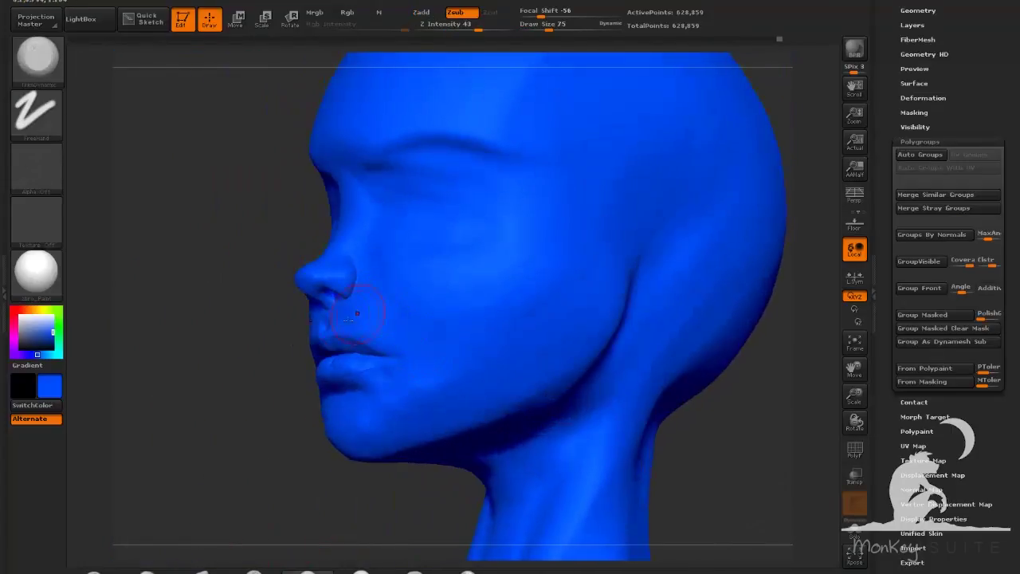
{"action": "left_click_drag", "start_coordinate": [241, 363], "coordinate": [518, 346]}
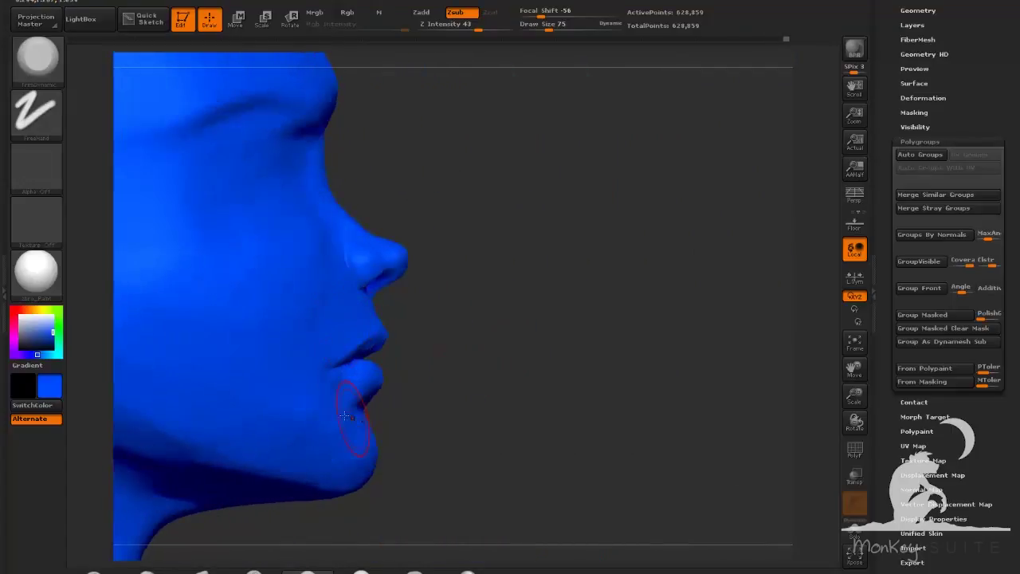
{"action": "left_click_drag", "start_coordinate": [522, 423], "coordinate": [445, 424]}
{"action": "left_click_drag", "start_coordinate": [340, 429], "coordinate": [366, 443]}
{"action": "mouse_move", "coordinate": [513, 475]}
{"action": "left_mouse_down", "text": "alt"}
{"action": "mouse_move", "coordinate": [592, 410]}
{"action": "mouse_move", "coordinate": [699, 393]}
{"action": "mouse_move", "coordinate": [594, 385]}
{"action": "left_mouse_up", "text": "alt"}
{"action": "left_click", "coordinate": [555, 26]}
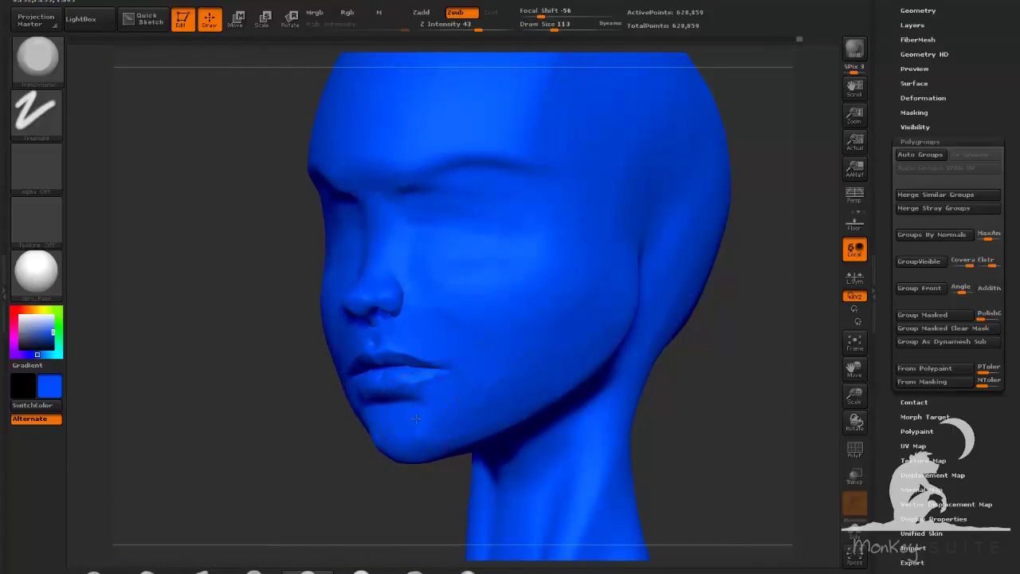
{"action": "mouse_move", "coordinate": [323, 456]}
{"action": "left_mouse_down"}
{"action": "mouse_move", "coordinate": [444, 451]}
{"action": "mouse_move", "coordinate": [483, 432]}
{"action": "mouse_move", "coordinate": [490, 417]}
{"action": "mouse_move", "coordinate": [480, 422]}
{"action": "left_mouse_up"}
{"action": "left_click_drag", "start_coordinate": [594, 405], "coordinate": [469, 393]}
{"action": "mouse_move", "coordinate": [233, 476]}
{"action": "left_mouse_down"}
{"action": "mouse_move", "coordinate": [304, 489]}
{"action": "mouse_move", "coordinate": [487, 458]}
{"action": "left_mouse_up"}
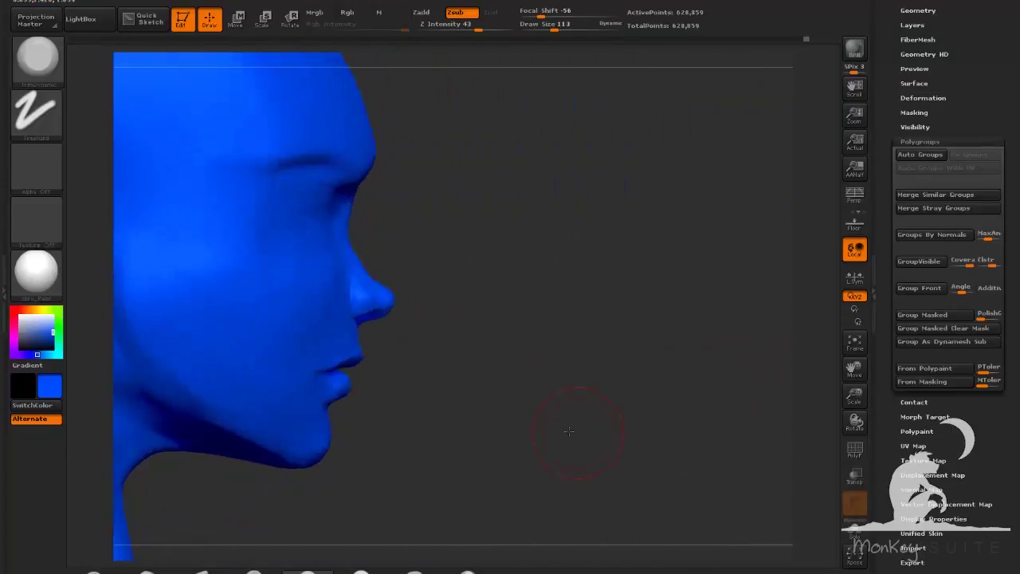
{"action": "mouse_move", "coordinate": [567, 424]}
{"action": "left_mouse_down"}
{"action": "mouse_move", "coordinate": [524, 353]}
{"action": "mouse_move", "coordinate": [498, 398]}
{"action": "left_mouse_up"}
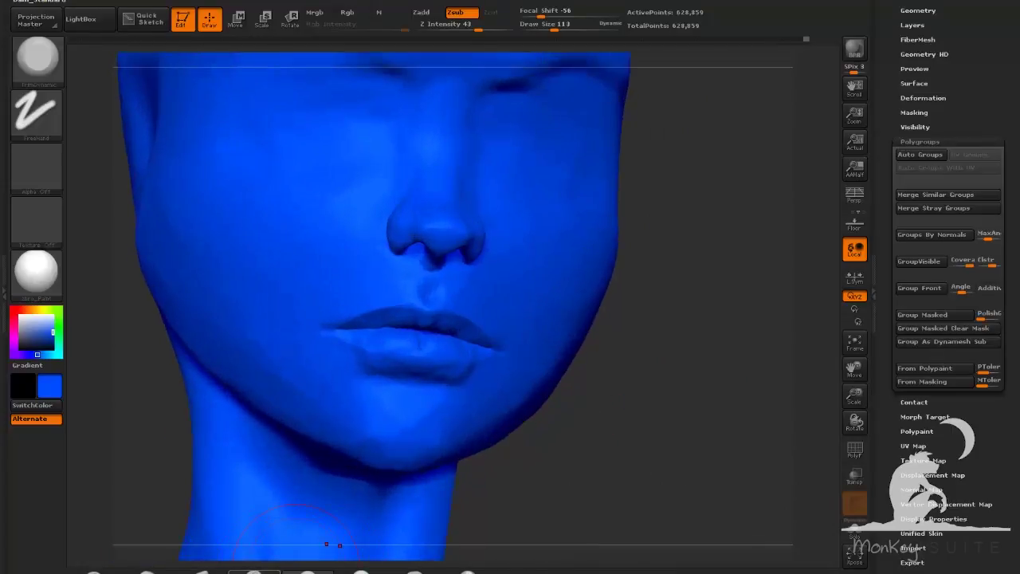
Carve the crease between the lower lip and chin using Dam_Standard at Draw Size 47
{"action": "left_click", "coordinate": [254, 571]}
{"action": "left_click", "coordinate": [543, 28]}
{"action": "left_click_drag", "start_coordinate": [694, 299], "coordinate": [665, 308]}
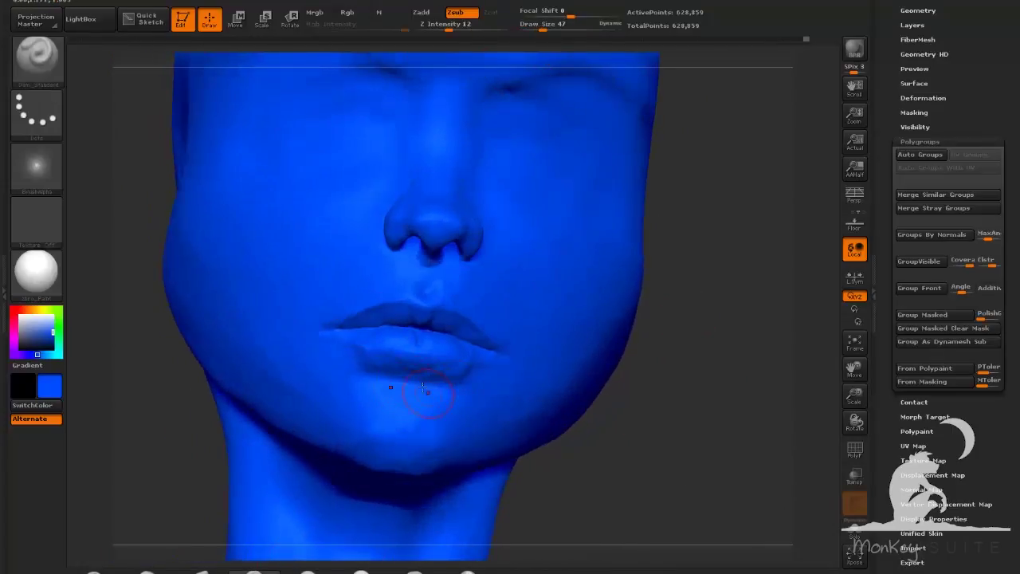
Open the DynaMesh geometry settings and remesh the head at resolution 360
{"action": "left_click_drag", "start_coordinate": [532, 475], "coordinate": [645, 406]}
{"action": "left_click_drag", "start_coordinate": [955, 35], "coordinate": [953, 62]}
{"action": "left_click", "coordinate": [923, 39]}
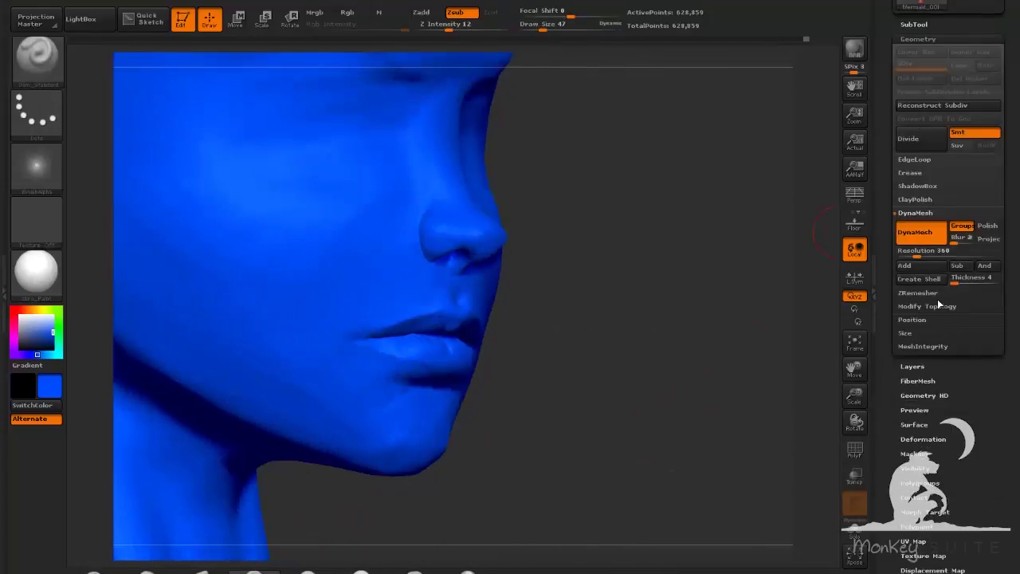
{"action": "left_click_drag", "start_coordinate": [619, 371], "coordinate": [558, 373]}
{"action": "left_click_drag", "start_coordinate": [652, 374], "coordinate": [612, 402], "text": "ctrl"}
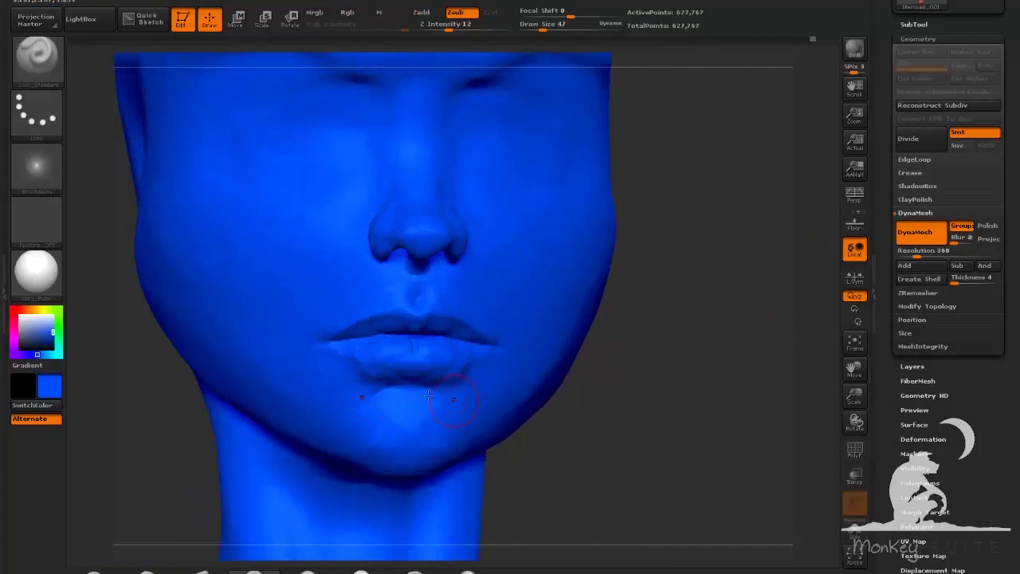
Define the upper lip's contour and central groove using Dam_Standard, reducing the Draw Size to 26
{"action": "left_click_drag", "start_coordinate": [688, 414], "coordinate": [611, 422]}
{"action": "left_click_drag", "start_coordinate": [217, 458], "coordinate": [269, 502]}
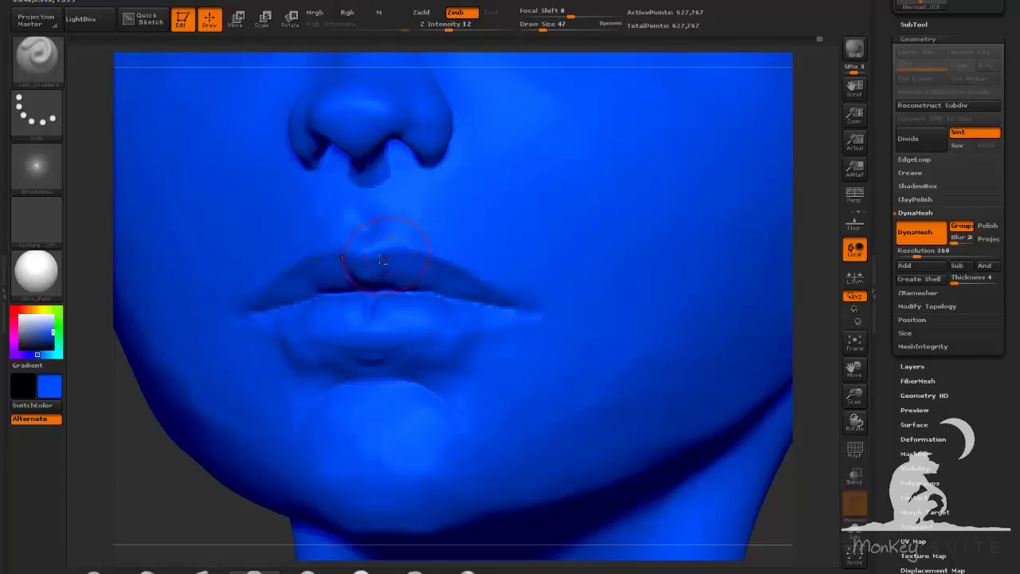
{"action": "left_click_drag", "start_coordinate": [543, 28], "coordinate": [543, 28]}
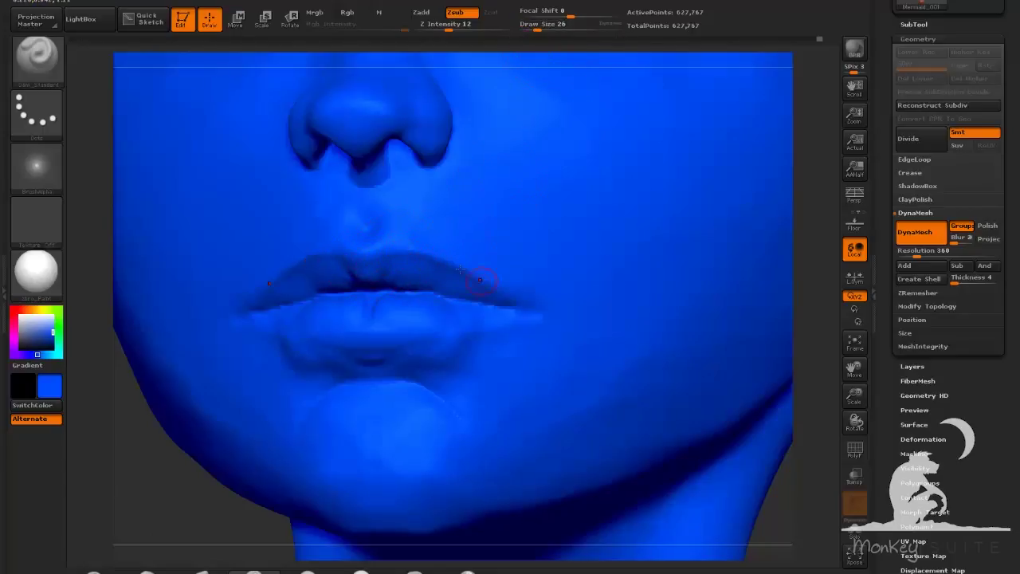
{"action": "right_click_drag", "start_coordinate": [355, 296], "coordinate": [274, 412]}
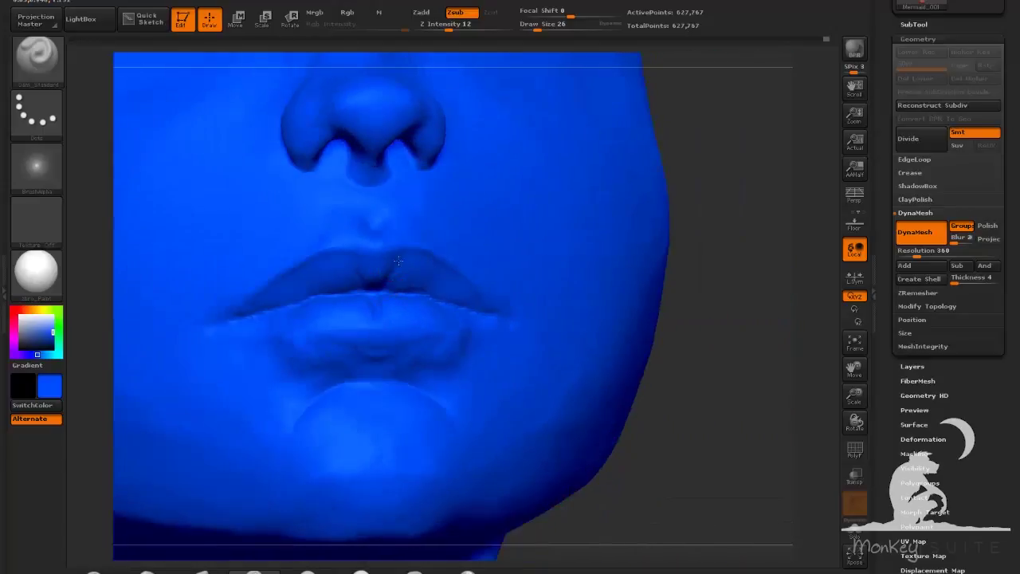
{"action": "right_click_drag", "start_coordinate": [612, 310], "coordinate": [367, 288]}
{"action": "mouse_move", "coordinate": [600, 351]}
{"action": "left_mouse_down"}
{"action": "mouse_move", "coordinate": [642, 359]}
{"action": "mouse_move", "coordinate": [598, 323]}
{"action": "mouse_move", "coordinate": [613, 346]}
{"action": "left_mouse_up"}
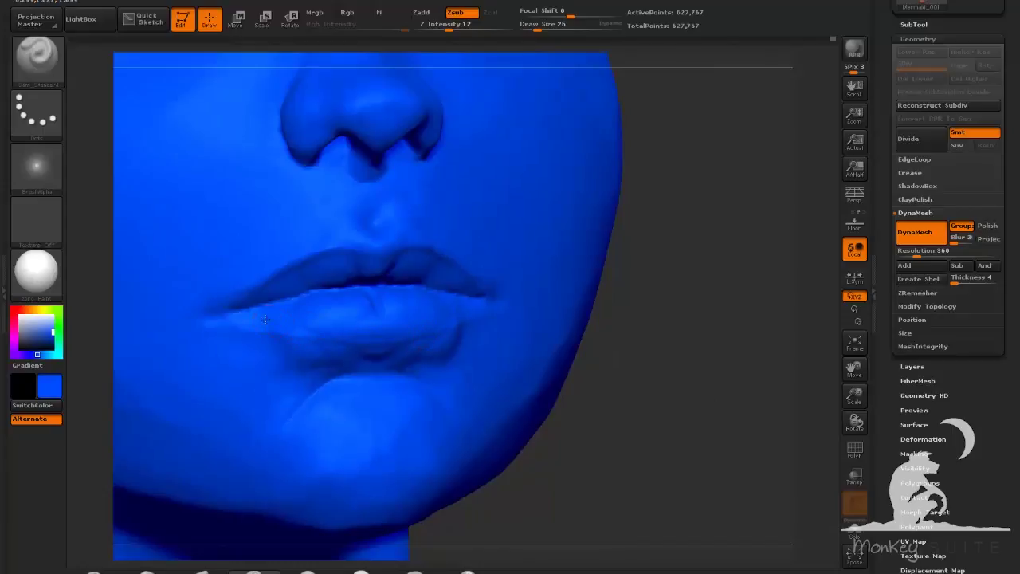
{"action": "left_click_drag", "start_coordinate": [644, 395], "coordinate": [586, 403]}
Build up the lower lip near the mouth corners using ClayBuildup at Draw Size 26 and smooth the surface
{"action": "left_click", "coordinate": [149, 571]}
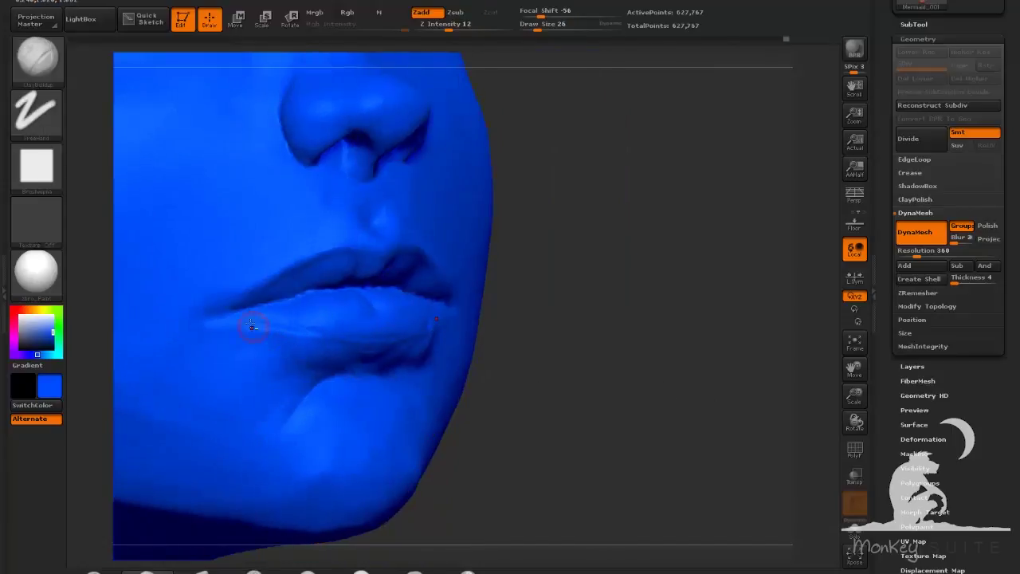
{"action": "left_click_drag", "start_coordinate": [279, 329], "coordinate": [265, 333]}
{"action": "key", "text": "shift"}
{"action": "left_click_drag", "start_coordinate": [240, 338], "coordinate": [253, 329], "text": "shift"}
{"action": "key", "text": "shift"}
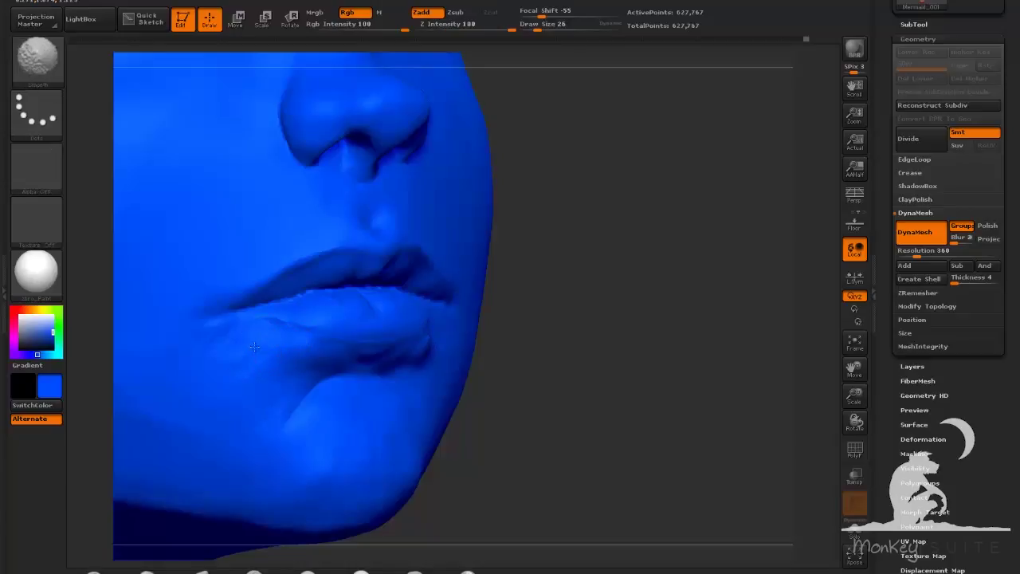
{"action": "left_click_drag", "start_coordinate": [706, 393], "coordinate": [594, 386]}
{"action": "key", "text": "shift"}
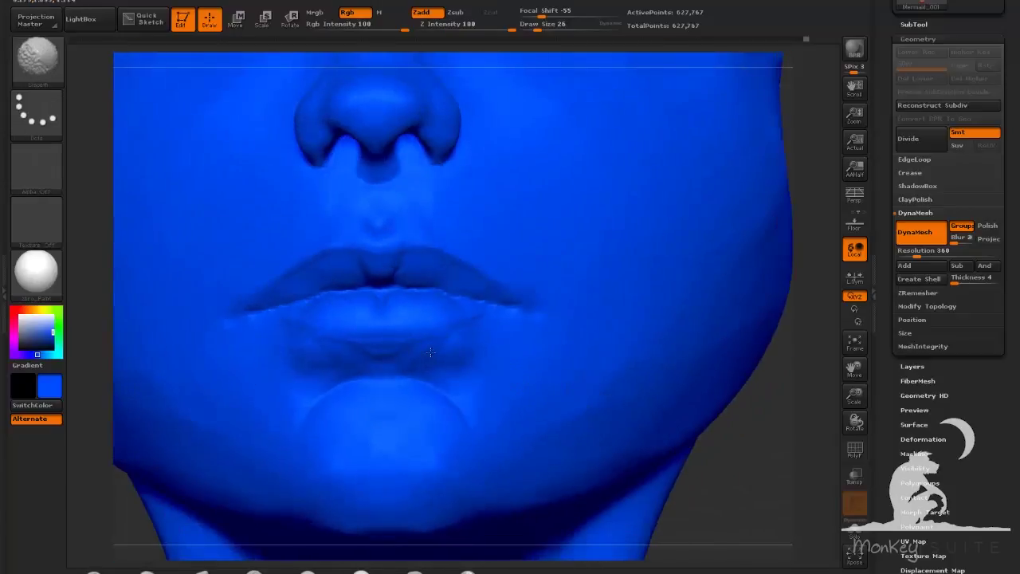
Refine the shape of the lips from front and profile using the Move brush at Draw Size 56
{"action": "mouse_move", "coordinate": [770, 478]}
{"action": "left_mouse_down"}
{"action": "mouse_move", "coordinate": [697, 442]}
{"action": "mouse_move", "coordinate": [641, 460]}
{"action": "mouse_move", "coordinate": [610, 447]}
{"action": "left_mouse_up"}
{"action": "key", "text": "b"}
{"action": "key", "text": "m"}
{"action": "key", "text": "v"}
{"action": "left_click", "coordinate": [545, 29]}
{"action": "left_click_drag", "start_coordinate": [555, 85], "coordinate": [571, 263]}
{"action": "left_click_drag", "start_coordinate": [562, 383], "coordinate": [600, 448]}
{"action": "left_click_drag", "start_coordinate": [338, 404], "coordinate": [315, 411]}
{"action": "left_click_drag", "start_coordinate": [459, 305], "coordinate": [415, 326]}
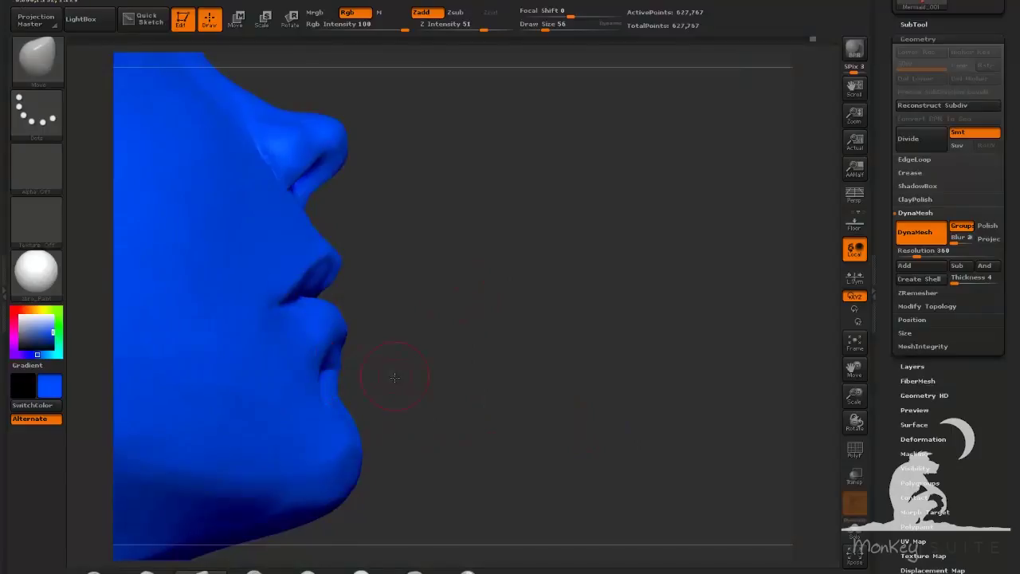
{"action": "left_click_drag", "start_coordinate": [395, 378], "coordinate": [368, 381]}
Build up the area beneath the lower lip using ClayBuildup, smooth it, and flatten the surface beside the mouth using TrimDynamic
{"action": "left_click", "coordinate": [148, 572]}
{"action": "left_click_drag", "start_coordinate": [447, 399], "coordinate": [399, 390]}
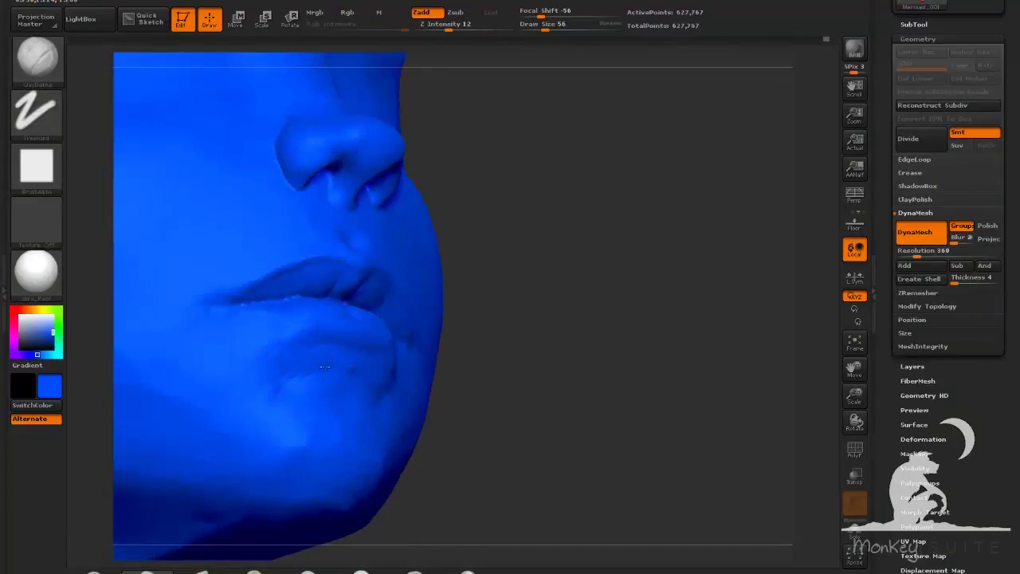
{"action": "key", "text": "shift"}
{"action": "left_click_drag", "start_coordinate": [275, 377], "coordinate": [283, 401], "text": "shift"}
{"action": "left_click", "coordinate": [310, 572]}
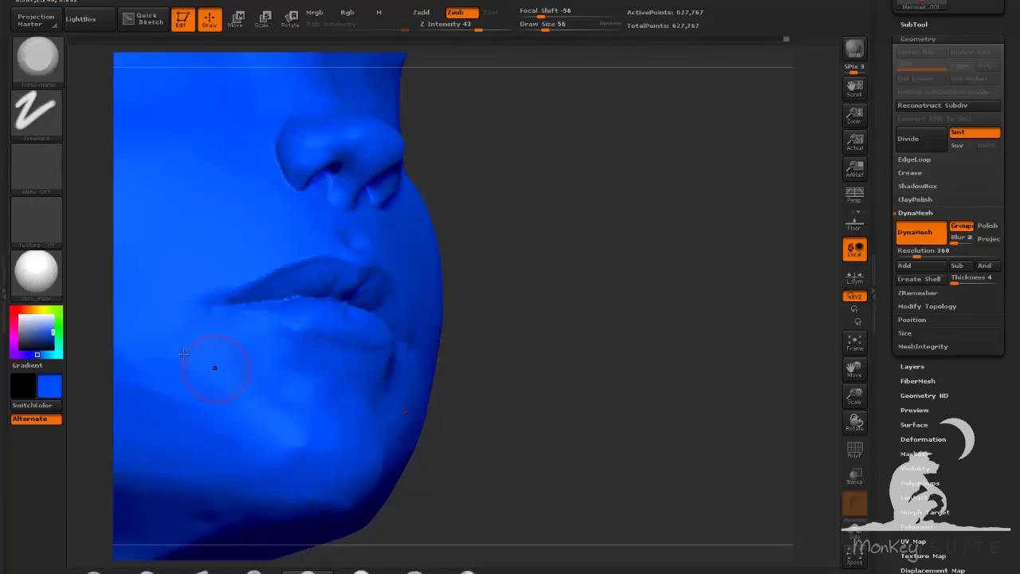
{"action": "left_click_drag", "start_coordinate": [556, 426], "coordinate": [661, 336]}
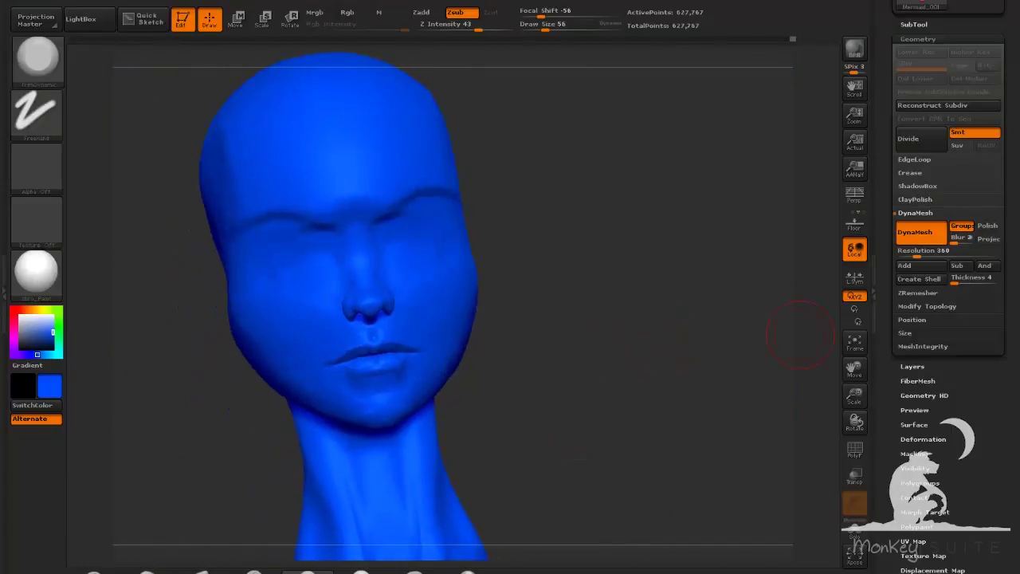
Mask the lower lip out to the mouth corners at Draw Size 56
{"action": "left_click_drag", "start_coordinate": [888, 239], "coordinate": [889, 430]}
{"action": "left_click", "coordinate": [201, 572]}
{"action": "left_click_drag", "start_coordinate": [575, 414], "coordinate": [630, 478]}
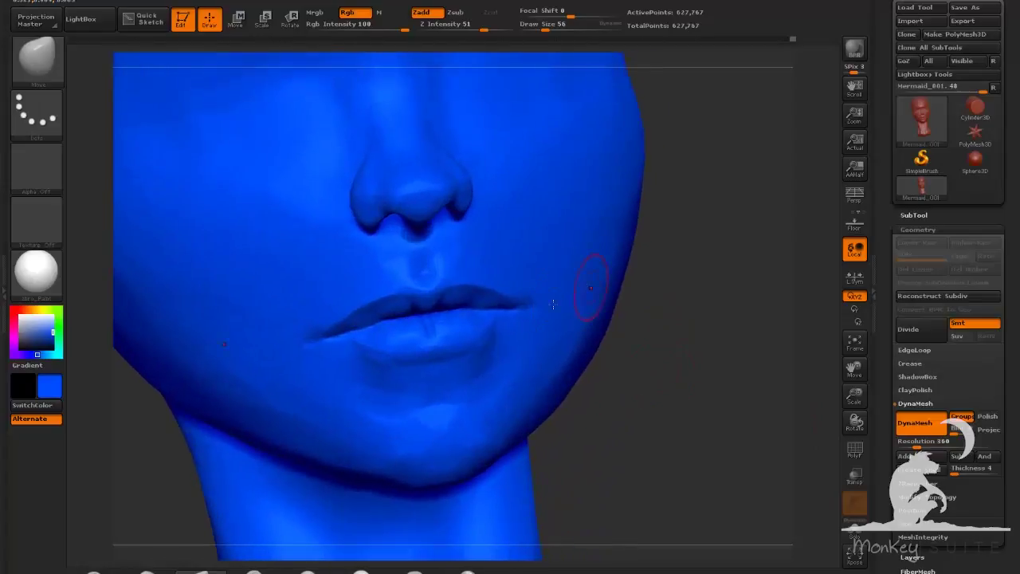
{"action": "mouse_move", "coordinate": [479, 344]}
{"action": "left_mouse_down", "text": "ctrl"}
{"action": "mouse_move", "coordinate": [462, 350]}
{"action": "mouse_move", "coordinate": [426, 319]}
{"action": "mouse_move", "coordinate": [373, 361]}
{"action": "mouse_move", "coordinate": [384, 338]}
{"action": "mouse_move", "coordinate": [341, 352]}
{"action": "left_mouse_up", "text": "ctrl"}
{"action": "left_click_drag", "start_coordinate": [595, 412], "coordinate": [610, 390]}
{"action": "left_click_drag", "start_coordinate": [610, 391], "coordinate": [791, 502], "text": "alt"}
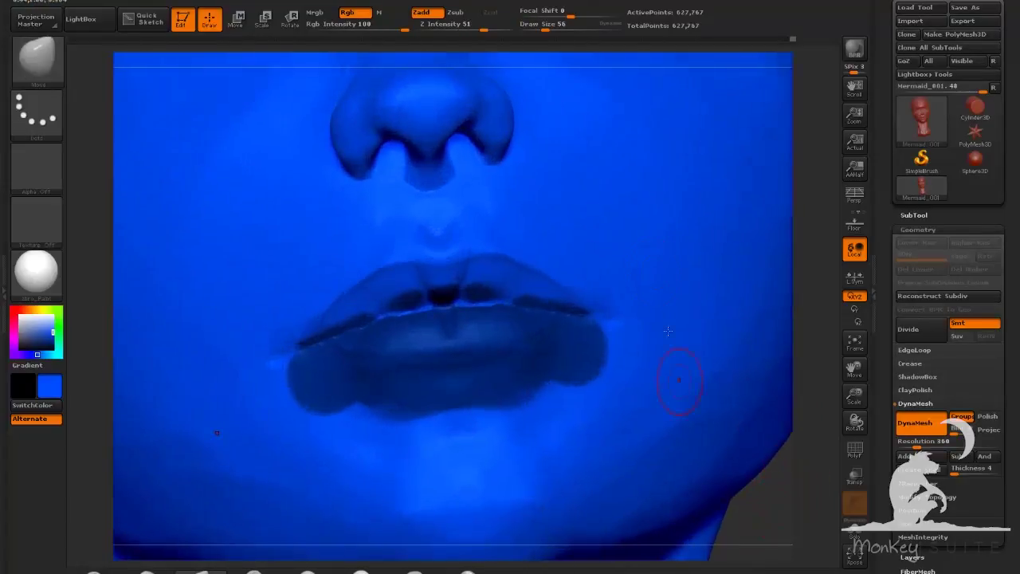
Refine the lower lip mask along the seam with the upper lip at Draw Size 35
{"action": "left_click_drag", "start_coordinate": [546, 28], "coordinate": [539, 28]}
{"action": "left_click_drag", "start_coordinate": [458, 273], "coordinate": [313, 336], "text": "ctrl"}
{"action": "mouse_move", "coordinate": [757, 495]}
{"action": "left_mouse_down"}
{"action": "mouse_move", "coordinate": [795, 517]}
{"action": "mouse_move", "coordinate": [755, 433]}
{"action": "mouse_move", "coordinate": [776, 435]}
{"action": "left_mouse_up"}
{"action": "left_click_drag", "start_coordinate": [446, 332], "coordinate": [437, 341], "text": "ctrl"}
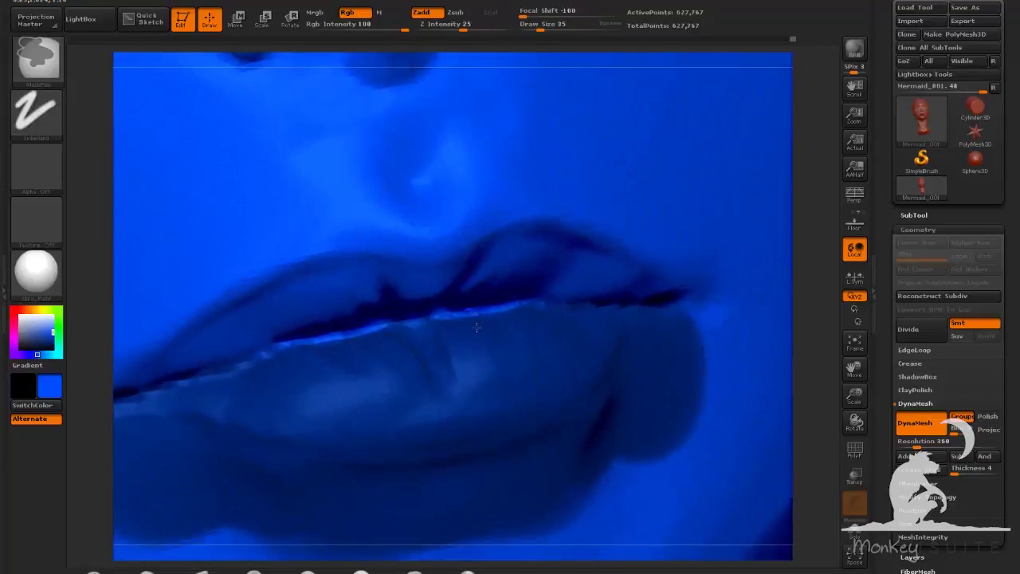
{"action": "mouse_move", "coordinate": [815, 473]}
{"action": "left_mouse_down", "text": "alt"}
{"action": "mouse_move", "coordinate": [676, 442]}
{"action": "mouse_move", "coordinate": [622, 343]}
{"action": "left_mouse_up", "text": "alt"}
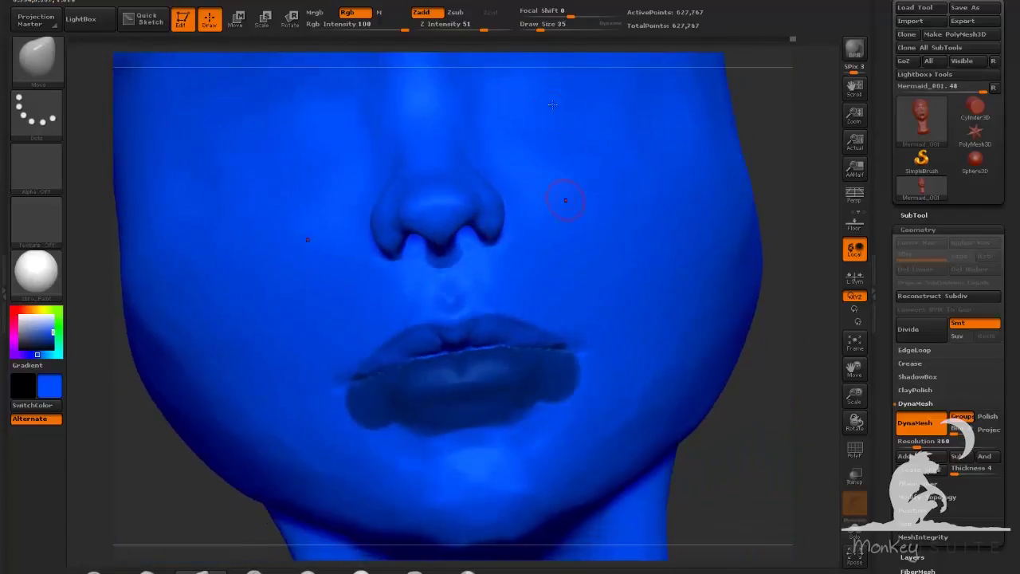
Raise the middle of the upper lip with the Move brush at Draw Size 101, then invert and clear the mask and remesh the head
{"action": "left_click_drag", "start_coordinate": [541, 27], "coordinate": [552, 27]}
{"action": "left_click_drag", "start_coordinate": [777, 418], "coordinate": [757, 419], "text": "shift"}
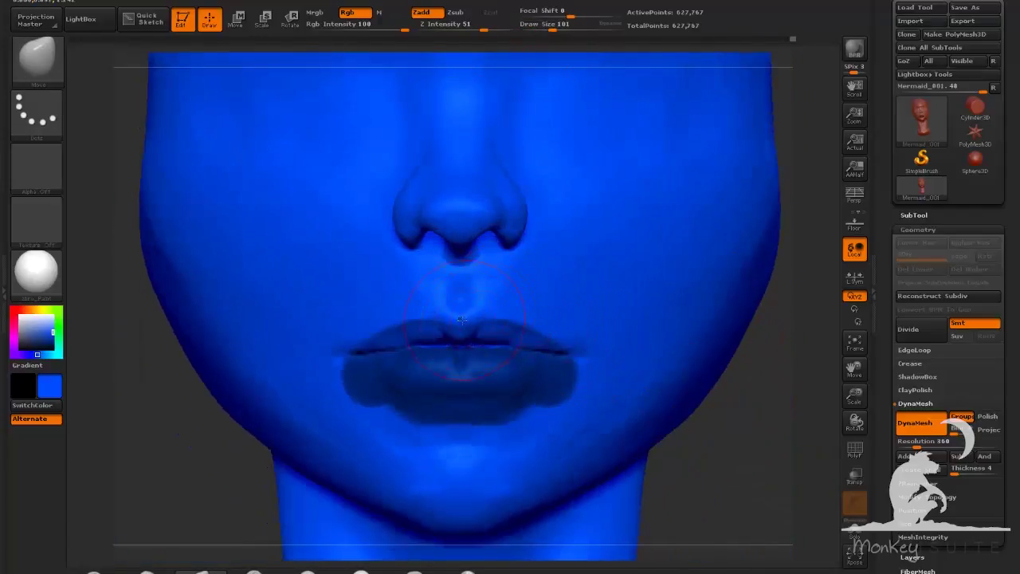
{"action": "left_click_drag", "start_coordinate": [462, 322], "coordinate": [465, 306]}
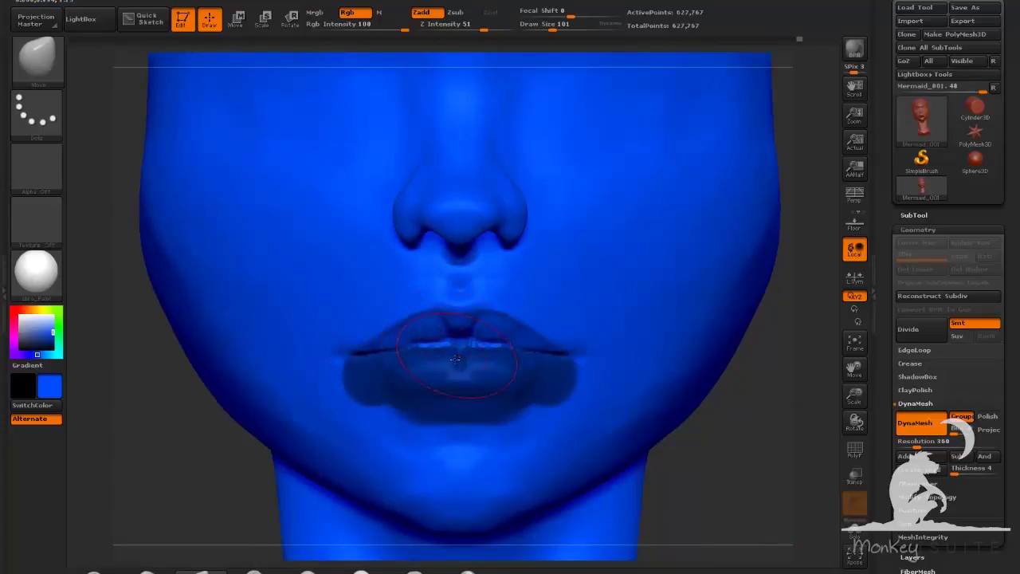
{"action": "left_click_drag", "start_coordinate": [452, 341], "coordinate": [455, 332]}
{"action": "left_click", "coordinate": [763, 467], "text": "ctrl"}
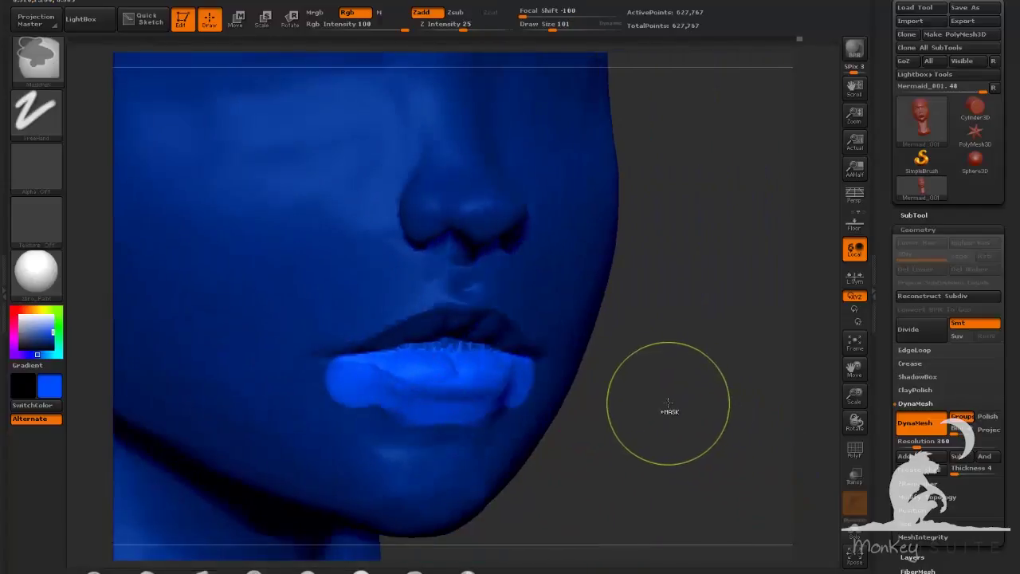
{"action": "left_click_drag", "start_coordinate": [667, 410], "coordinate": [669, 412], "text": "ctrl"}
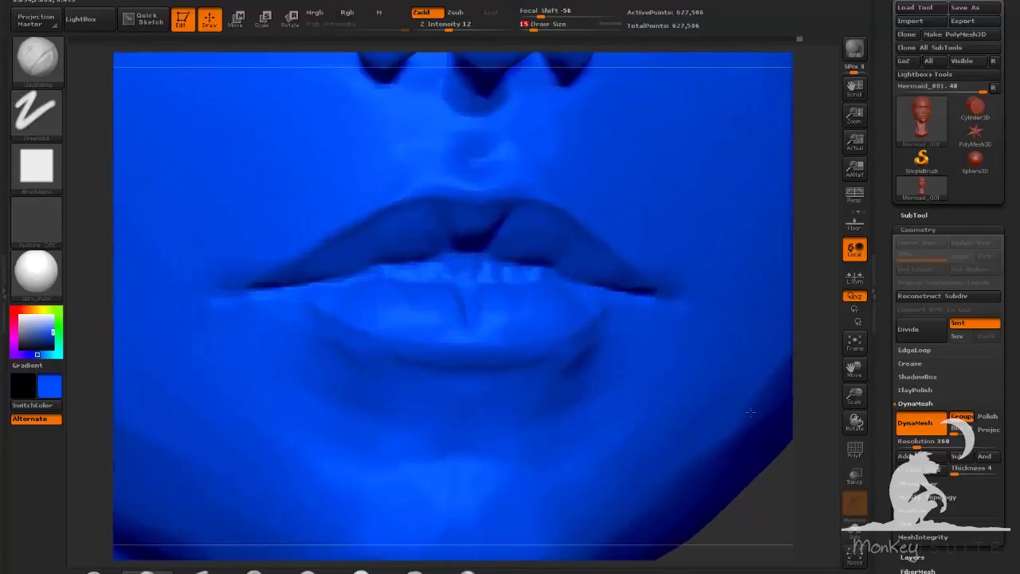
Mask the narrow strip of surface between the upper and lower lips at Draw Size 15
{"action": "key", "text": "Return"}
{"action": "mouse_move", "coordinate": [450, 259]}
{"action": "left_mouse_down"}
{"action": "mouse_move", "coordinate": [474, 260]}
{"action": "mouse_move", "coordinate": [451, 275]}
{"action": "left_mouse_up"}
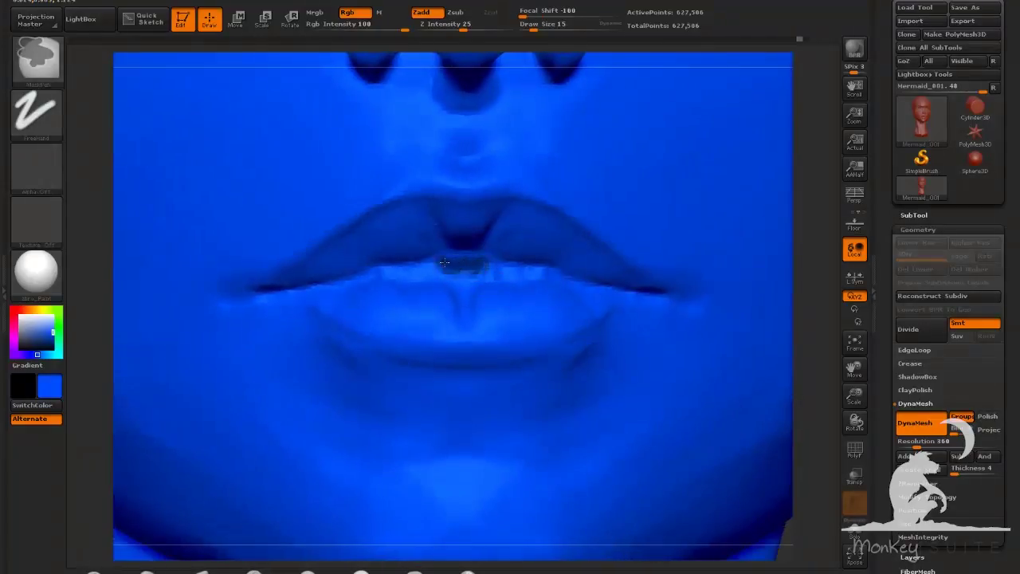
{"action": "mouse_move", "coordinate": [445, 263]}
{"action": "left_mouse_down"}
{"action": "mouse_move", "coordinate": [457, 276]}
{"action": "mouse_move", "coordinate": [385, 272]}
{"action": "left_mouse_up"}
{"action": "left_click_drag", "start_coordinate": [551, 275], "coordinate": [557, 274], "text": "ctrl"}
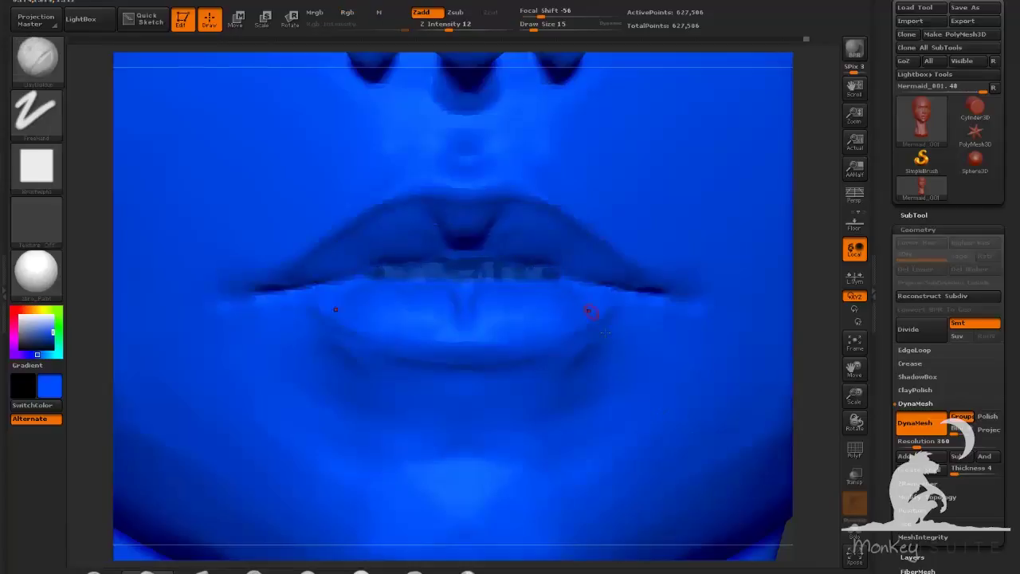
Invert the mask, push the strip between the lips inward with the Move transpose tool, and remesh the head
{"action": "right_click_drag", "start_coordinate": [592, 319], "coordinate": [741, 446]}
{"action": "left_click", "coordinate": [747, 431], "text": "ctrl"}
{"action": "left_click_drag", "start_coordinate": [690, 416], "coordinate": [766, 407]}
{"action": "key", "text": "w"}
{"action": "mouse_move", "coordinate": [499, 264]}
{"action": "left_mouse_down"}
{"action": "mouse_move", "coordinate": [388, 262]}
{"action": "mouse_move", "coordinate": [408, 261]}
{"action": "left_mouse_up"}
{"action": "left_click_drag", "start_coordinate": [746, 384], "coordinate": [585, 413]}
{"action": "mouse_move", "coordinate": [718, 392]}
{"action": "left_mouse_down"}
{"action": "mouse_move", "coordinate": [661, 382]}
{"action": "mouse_move", "coordinate": [694, 406]}
{"action": "mouse_move", "coordinate": [722, 380]}
{"action": "mouse_move", "coordinate": [707, 378]}
{"action": "mouse_move", "coordinate": [663, 432]}
{"action": "mouse_move", "coordinate": [677, 409]}
{"action": "mouse_move", "coordinate": [609, 355]}
{"action": "left_mouse_up"}
{"action": "key", "text": "q"}
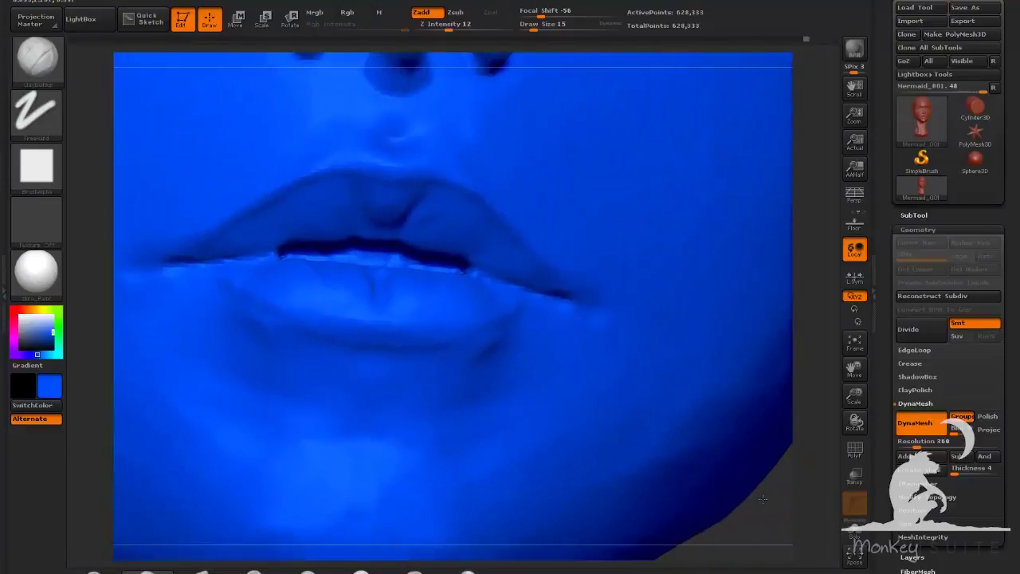
Carve the parting line between the lips with the Dam_Standard brush at Draw Size 37
{"action": "left_click", "coordinate": [254, 572]}
{"action": "left_click_drag", "start_coordinate": [533, 26], "coordinate": [541, 27]}
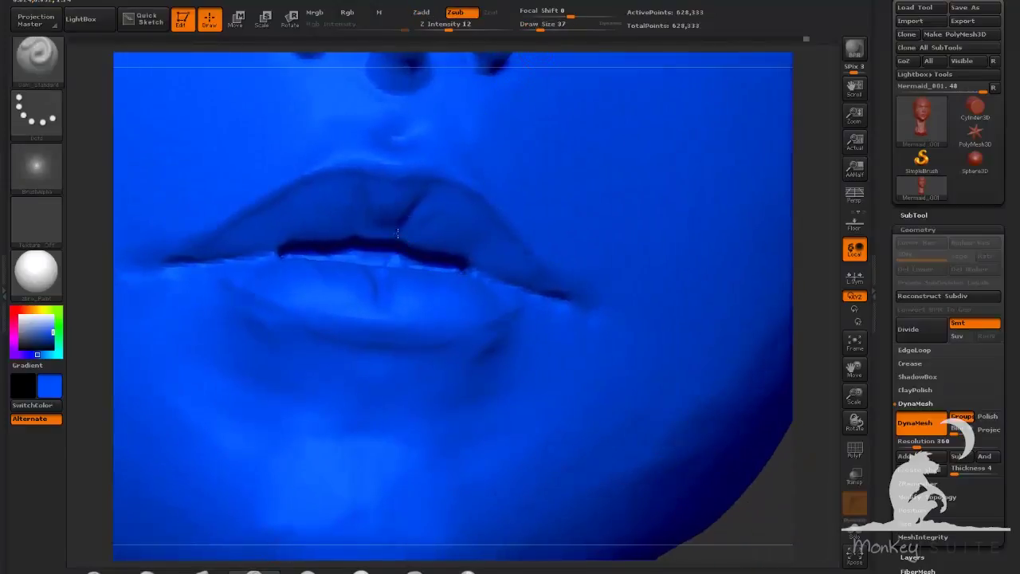
{"action": "left_click_drag", "start_coordinate": [385, 249], "coordinate": [457, 261]}
{"action": "left_click_drag", "start_coordinate": [753, 507], "coordinate": [618, 494]}
{"action": "left_click_drag", "start_coordinate": [286, 253], "coordinate": [364, 260]}
{"action": "left_click_drag", "start_coordinate": [147, 480], "coordinate": [177, 432]}
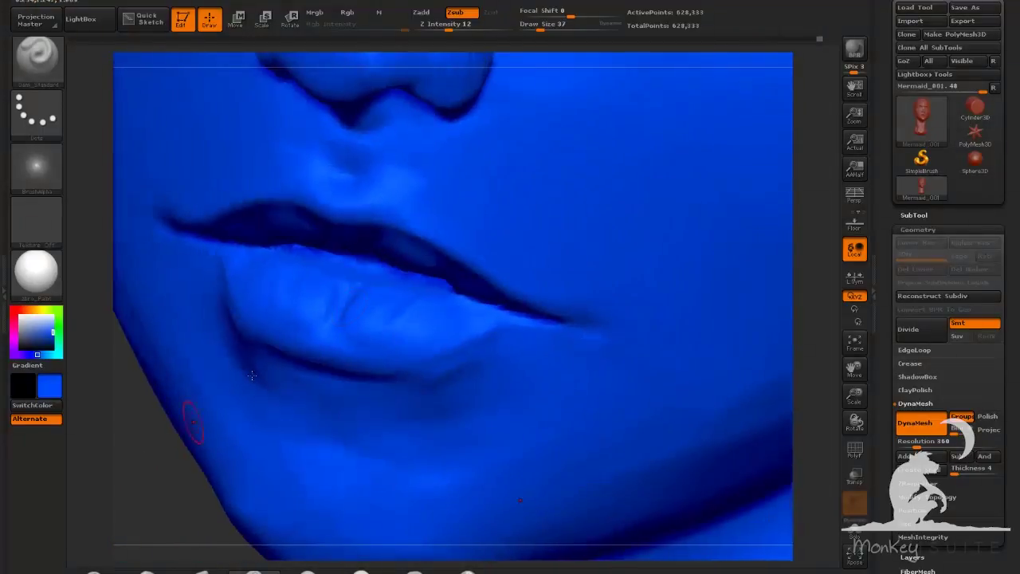
Build up the lower lip's upper edge with the ClayBuildup brush at Draw Size 32 and smooth its centre
{"action": "left_click", "coordinate": [164, 570]}
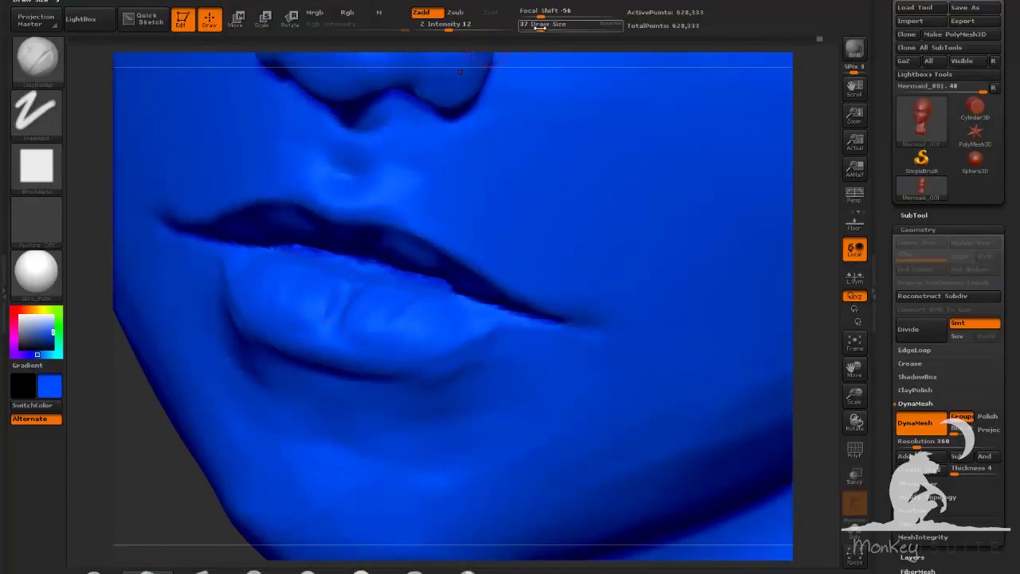
{"action": "left_click_drag", "start_coordinate": [541, 27], "coordinate": [539, 27]}
{"action": "mouse_move", "coordinate": [303, 243]}
{"action": "left_mouse_down"}
{"action": "mouse_move", "coordinate": [375, 264]}
{"action": "mouse_move", "coordinate": [350, 263]}
{"action": "left_mouse_up"}
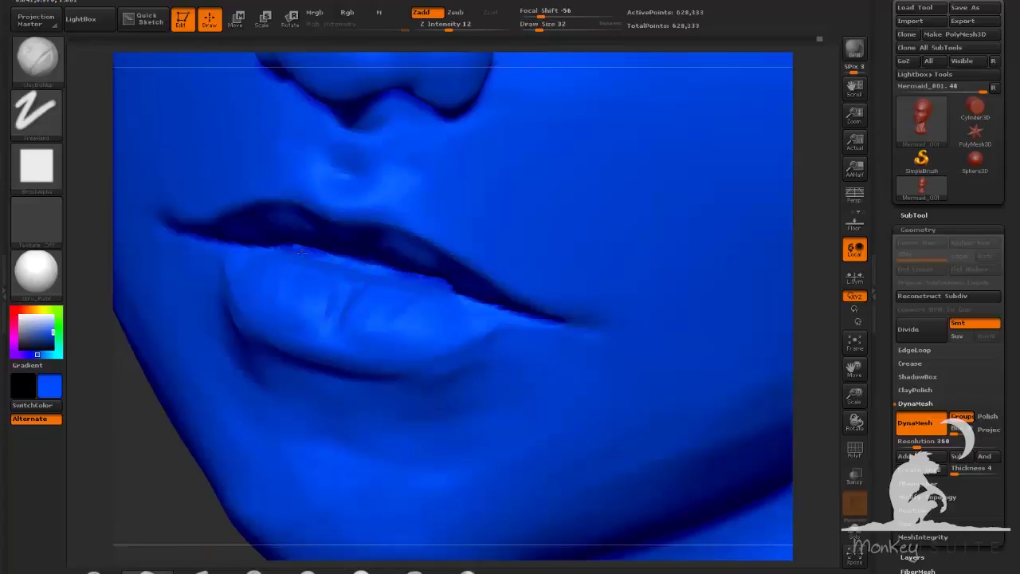
{"action": "left_click_drag", "start_coordinate": [149, 505], "coordinate": [197, 451]}
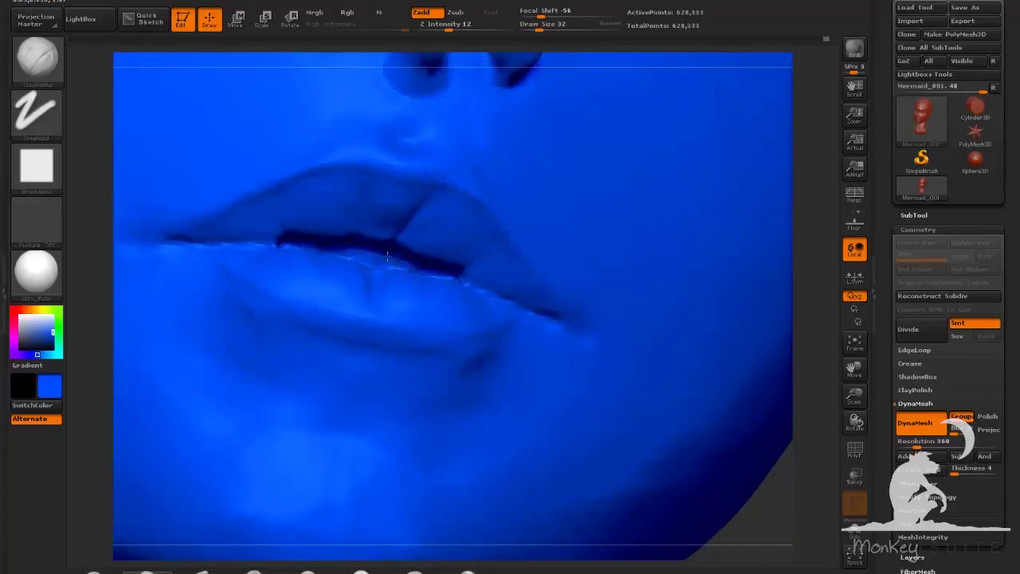
{"action": "left_click_drag", "start_coordinate": [402, 268], "coordinate": [385, 260], "text": "shift"}
Set the Dam_Standard brush to Z Intensity 18 and remesh the head with DynaMesh
{"action": "left_click", "coordinate": [255, 570]}
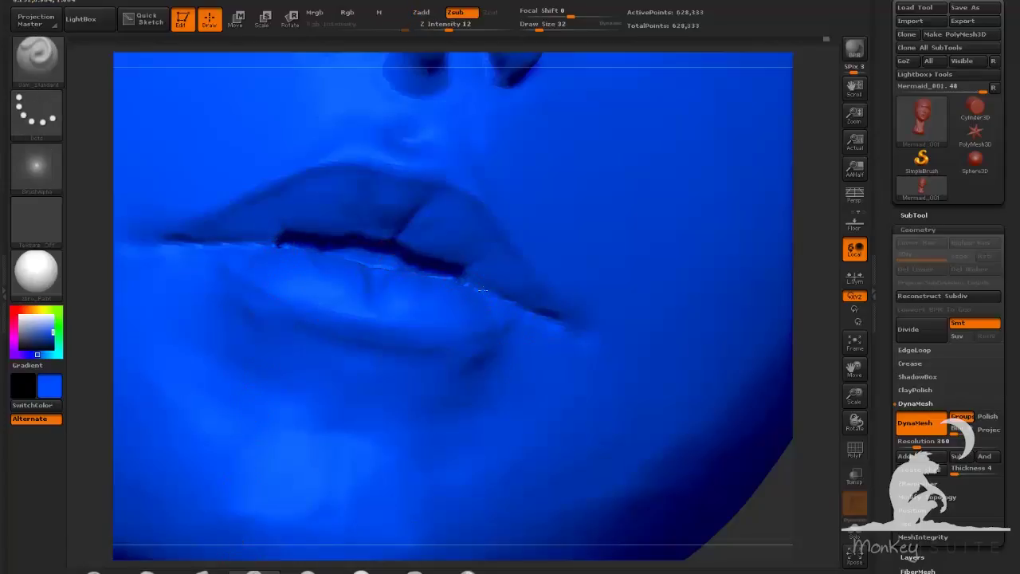
{"action": "left_click", "coordinate": [457, 32]}
{"action": "left_click_drag", "start_coordinate": [779, 510], "coordinate": [791, 520]}
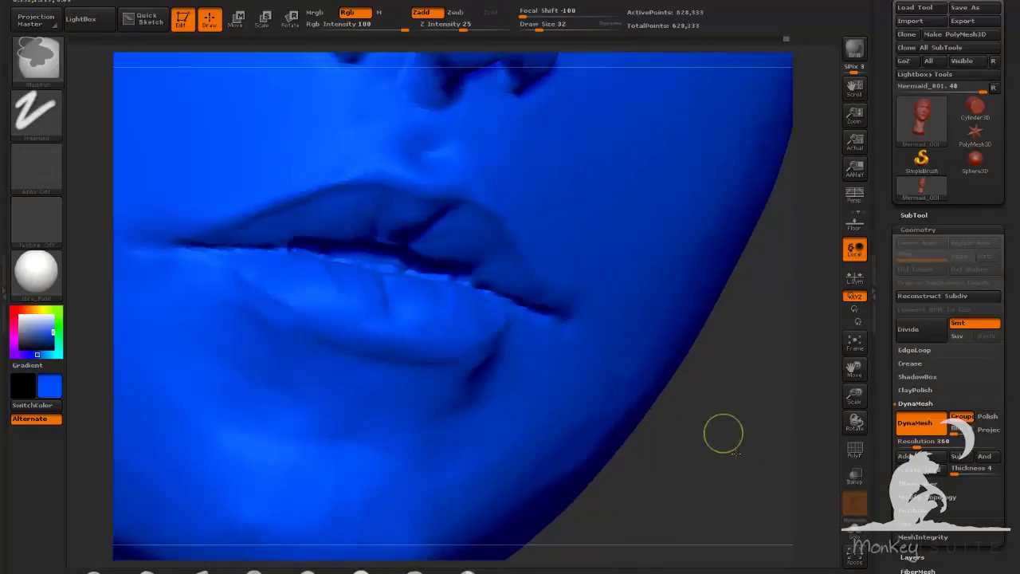
{"action": "left_click_drag", "start_coordinate": [713, 384], "coordinate": [695, 381]}
Deepen the seam along the lower lip's upper edge with Dam_Standard at Draw Size 62, and remesh the head
{"action": "left_click", "coordinate": [547, 32]}
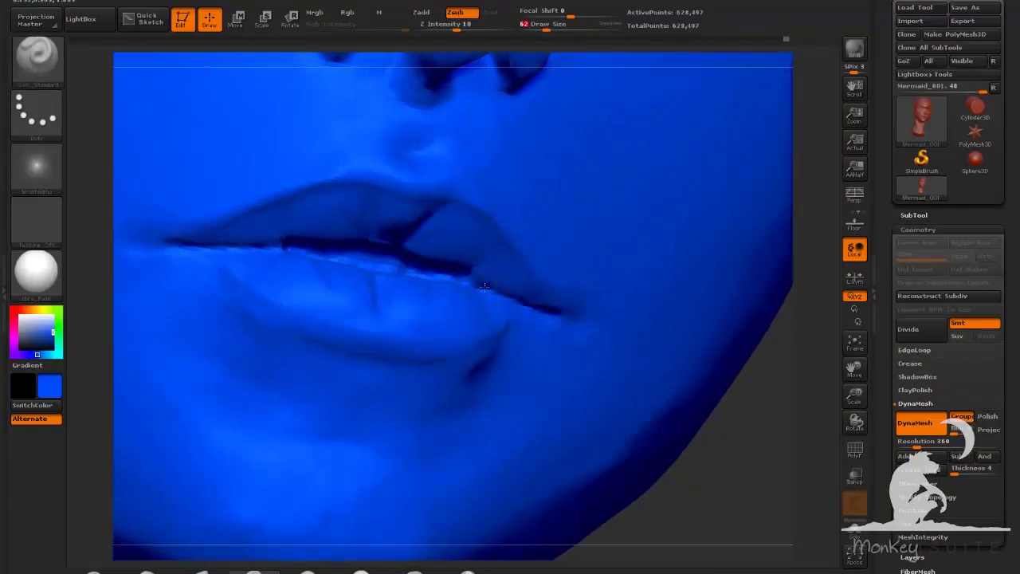
{"action": "mouse_move", "coordinate": [459, 277]}
{"action": "left_mouse_down"}
{"action": "mouse_move", "coordinate": [483, 287]}
{"action": "mouse_move", "coordinate": [381, 244]}
{"action": "mouse_move", "coordinate": [428, 263]}
{"action": "left_mouse_up"}
{"action": "left_click_drag", "start_coordinate": [717, 454], "coordinate": [686, 518]}
{"action": "left_click_drag", "start_coordinate": [416, 270], "coordinate": [390, 269]}
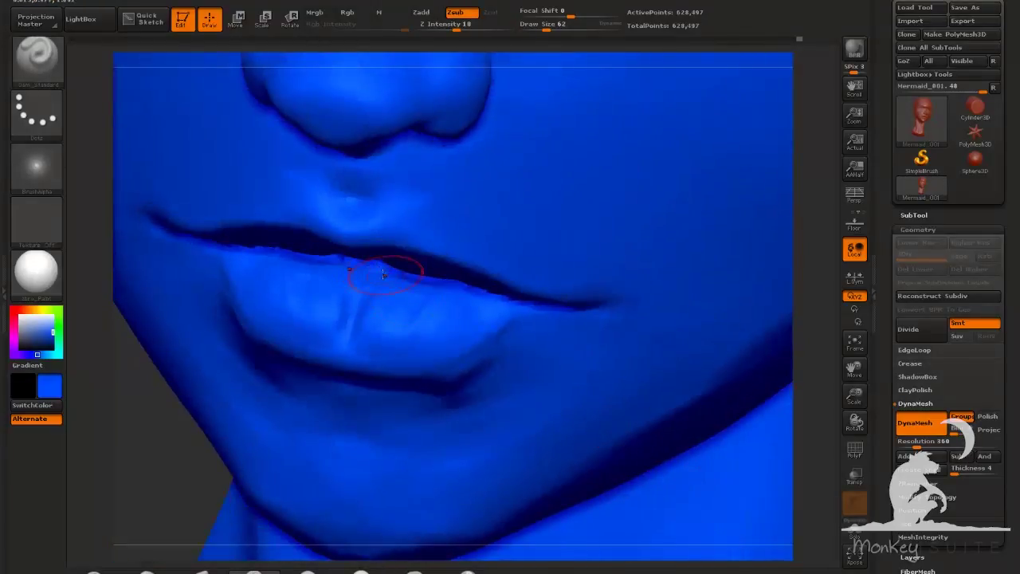
{"action": "left_click_drag", "start_coordinate": [727, 415], "coordinate": [847, 388]}
{"action": "mouse_move", "coordinate": [720, 427]}
{"action": "left_mouse_down", "text": "ctrl"}
{"action": "mouse_move", "coordinate": [731, 432]}
{"action": "mouse_move", "coordinate": [709, 458]}
{"action": "left_mouse_up", "text": "ctrl"}
Build up the body of the upper lip with the ClayBuildup brush at Draw Size 50
{"action": "mouse_move", "coordinate": [678, 447]}
{"action": "left_mouse_down"}
{"action": "mouse_move", "coordinate": [735, 435]}
{"action": "mouse_move", "coordinate": [649, 403]}
{"action": "mouse_move", "coordinate": [351, 446]}
{"action": "left_mouse_up"}
{"action": "left_click_drag", "start_coordinate": [282, 478], "coordinate": [352, 496], "text": "alt"}
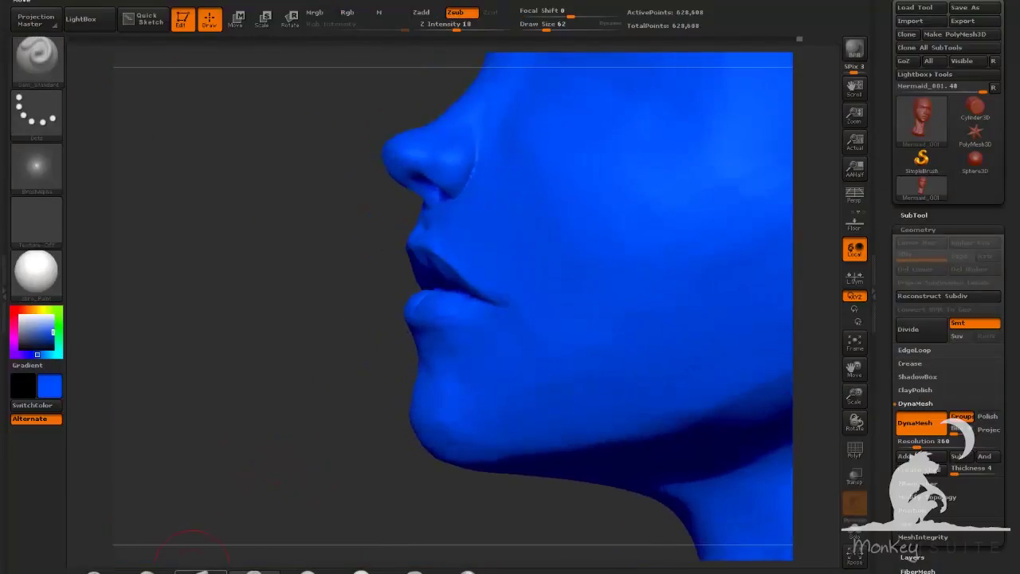
{"action": "left_click", "coordinate": [149, 572]}
{"action": "mouse_move", "coordinate": [191, 494]}
{"action": "left_mouse_down"}
{"action": "mouse_move", "coordinate": [291, 458]}
{"action": "mouse_move", "coordinate": [279, 511]}
{"action": "left_mouse_up"}
{"action": "left_click_drag", "start_coordinate": [547, 27], "coordinate": [544, 28]}
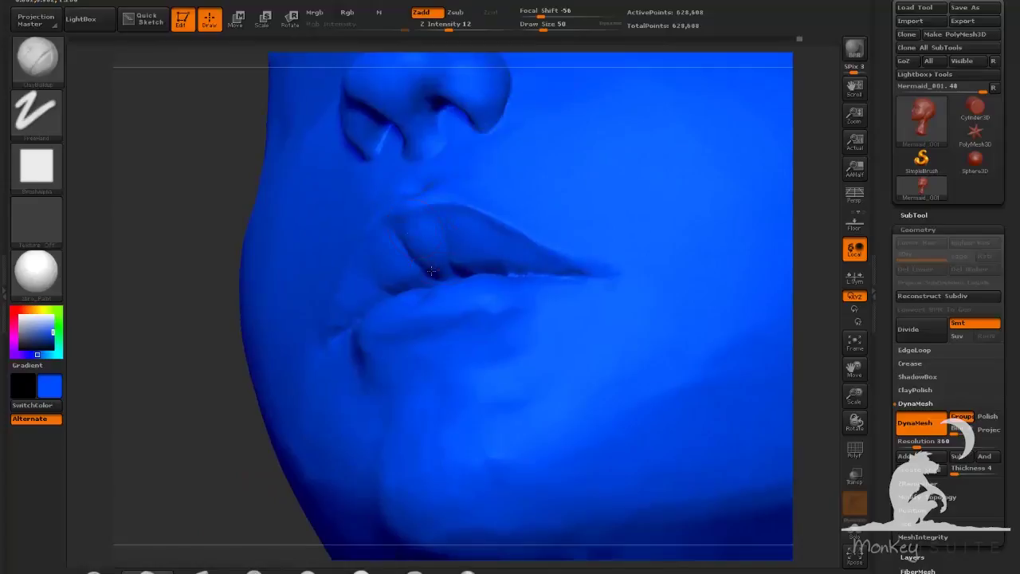
{"action": "left_click_drag", "start_coordinate": [472, 256], "coordinate": [488, 258]}
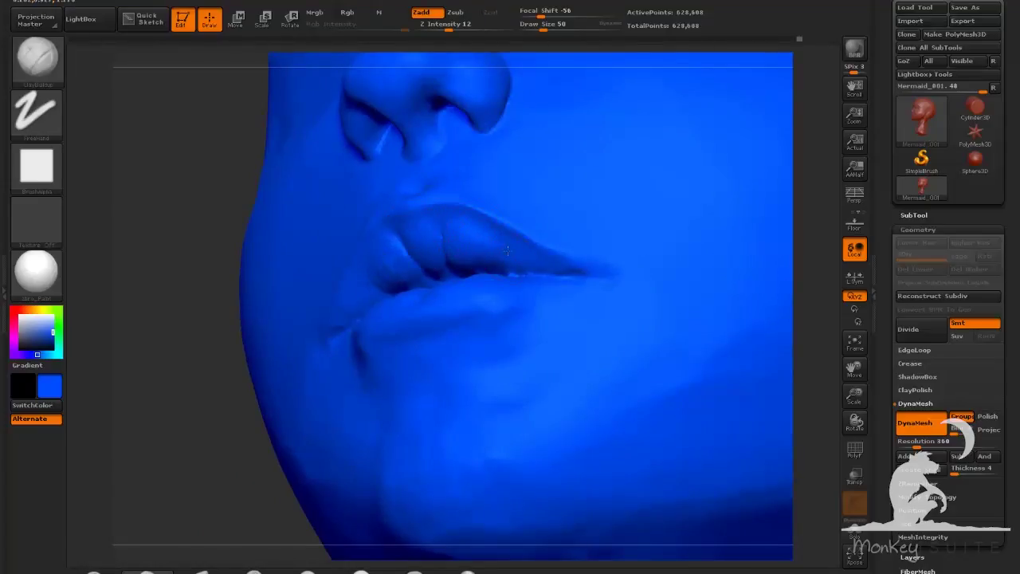
Fill out the upper lip from its border toward the mouth corner, and add volume to the lower lip
{"action": "mouse_move", "coordinate": [210, 453]}
{"action": "left_mouse_down"}
{"action": "mouse_move", "coordinate": [518, 342]}
{"action": "mouse_move", "coordinate": [636, 264]}
{"action": "mouse_move", "coordinate": [602, 316]}
{"action": "left_mouse_up"}
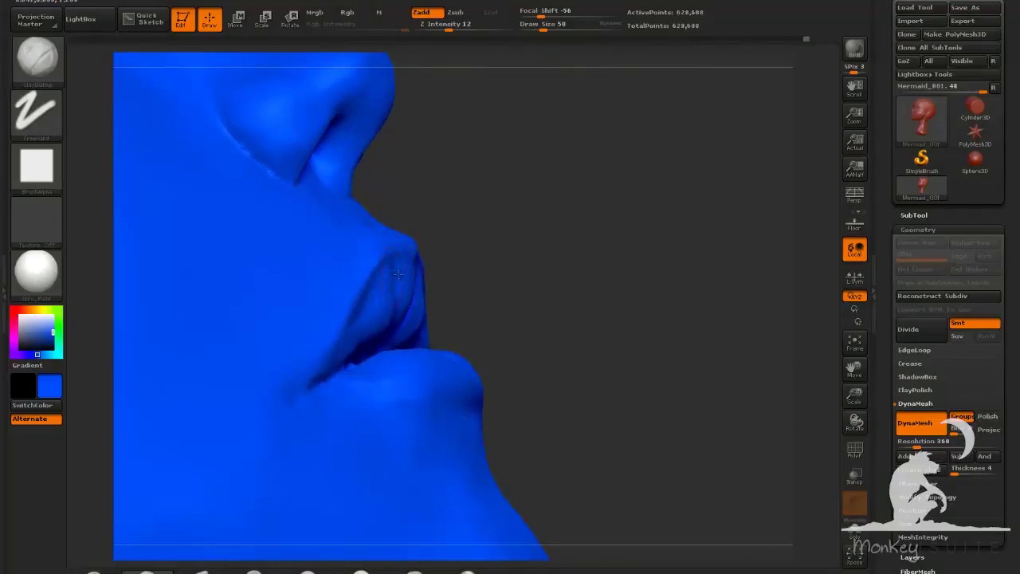
{"action": "mouse_move", "coordinate": [483, 297]}
{"action": "left_mouse_down"}
{"action": "mouse_move", "coordinate": [430, 294]}
{"action": "mouse_move", "coordinate": [411, 321]}
{"action": "left_mouse_up"}
{"action": "left_click_drag", "start_coordinate": [542, 319], "coordinate": [442, 313]}
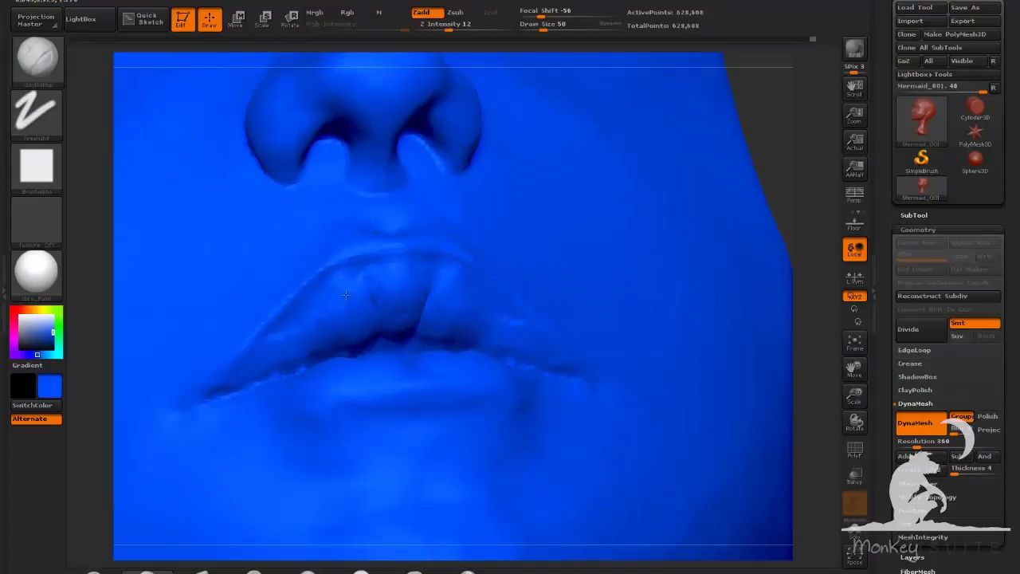
{"action": "left_click_drag", "start_coordinate": [333, 297], "coordinate": [267, 341]}
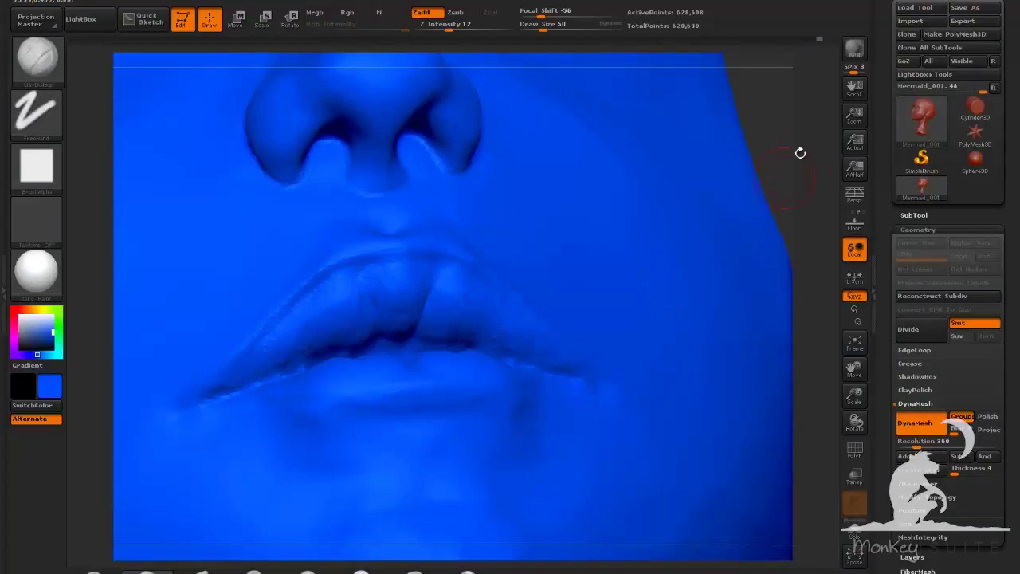
{"action": "left_click_drag", "start_coordinate": [786, 181], "coordinate": [484, 257]}
{"action": "left_click_drag", "start_coordinate": [316, 288], "coordinate": [289, 327]}
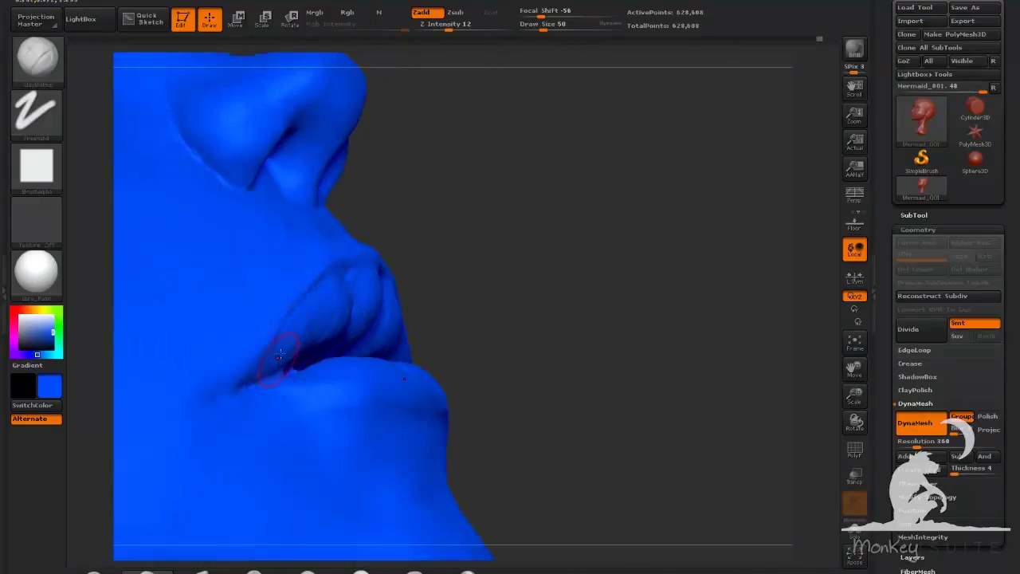
{"action": "mouse_move", "coordinate": [504, 288]}
{"action": "left_mouse_down"}
{"action": "mouse_move", "coordinate": [363, 276]}
{"action": "mouse_move", "coordinate": [415, 264]}
{"action": "left_mouse_up"}
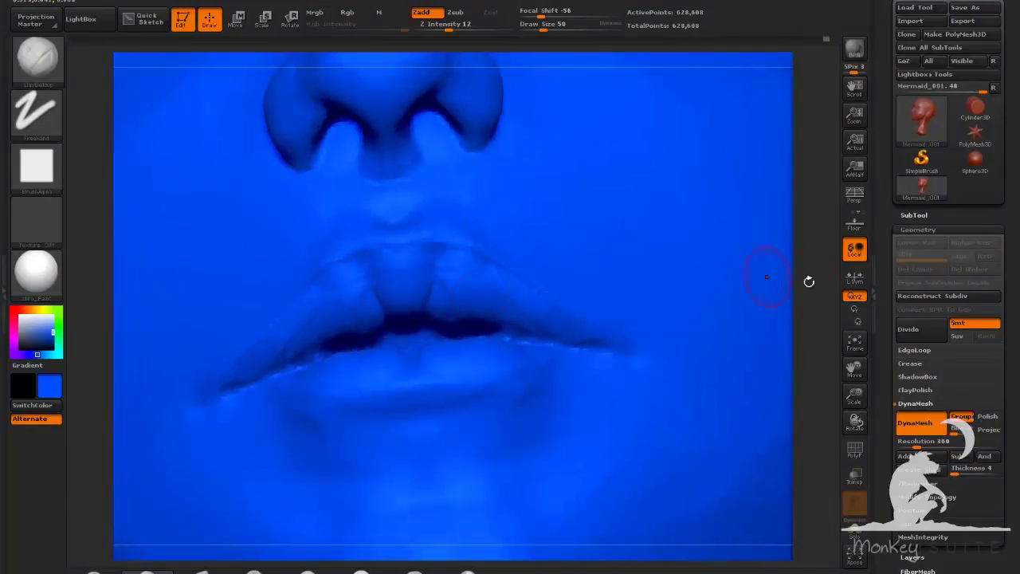
{"action": "mouse_move", "coordinate": [809, 281]}
{"action": "left_mouse_down"}
{"action": "mouse_move", "coordinate": [709, 324]}
{"action": "mouse_move", "coordinate": [499, 380]}
{"action": "left_mouse_up"}
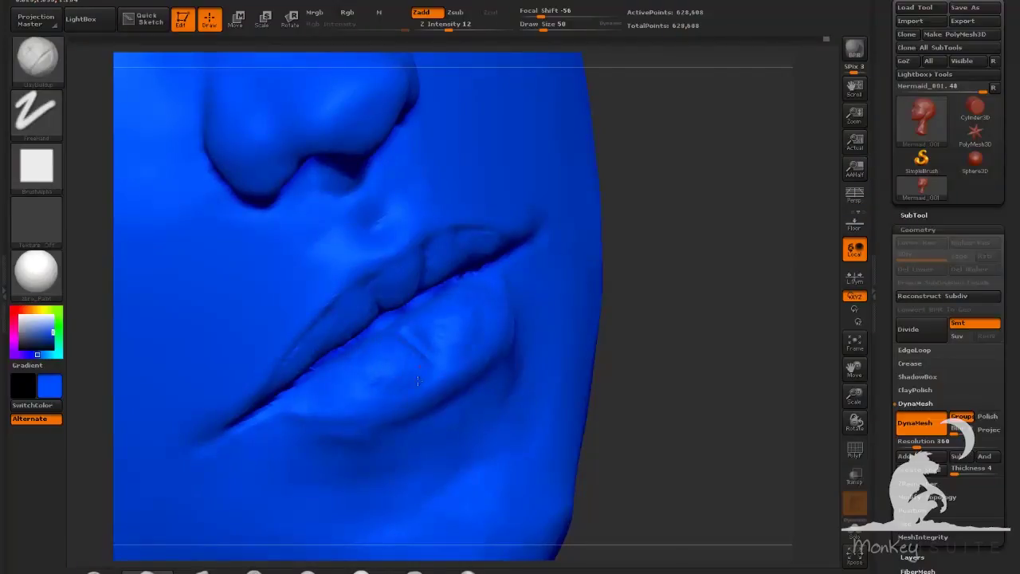
{"action": "left_click_drag", "start_coordinate": [418, 381], "coordinate": [309, 408]}
Adjust the shape of the lips with the Move brush at Draw Size 75
{"action": "mouse_move", "coordinate": [669, 279]}
{"action": "left_mouse_down"}
{"action": "mouse_move", "coordinate": [579, 319]}
{"action": "mouse_move", "coordinate": [532, 362]}
{"action": "mouse_move", "coordinate": [536, 395]}
{"action": "left_mouse_up"}
{"action": "key", "text": "b"}
{"action": "key", "text": "m"}
{"action": "key", "text": "v"}
{"action": "left_click", "coordinate": [549, 30]}
{"action": "left_click_drag", "start_coordinate": [554, 231], "coordinate": [450, 277]}
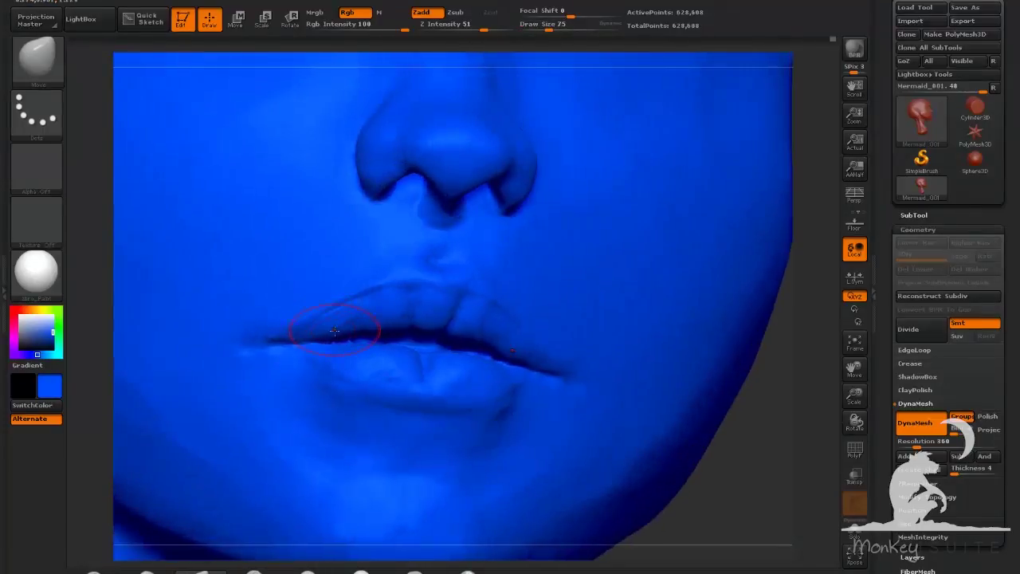
Tighten the lip line near the mouth corners with the Pinch brush
{"action": "key", "text": "b"}
{"action": "key", "text": "p"}
{"action": "key", "text": "i"}
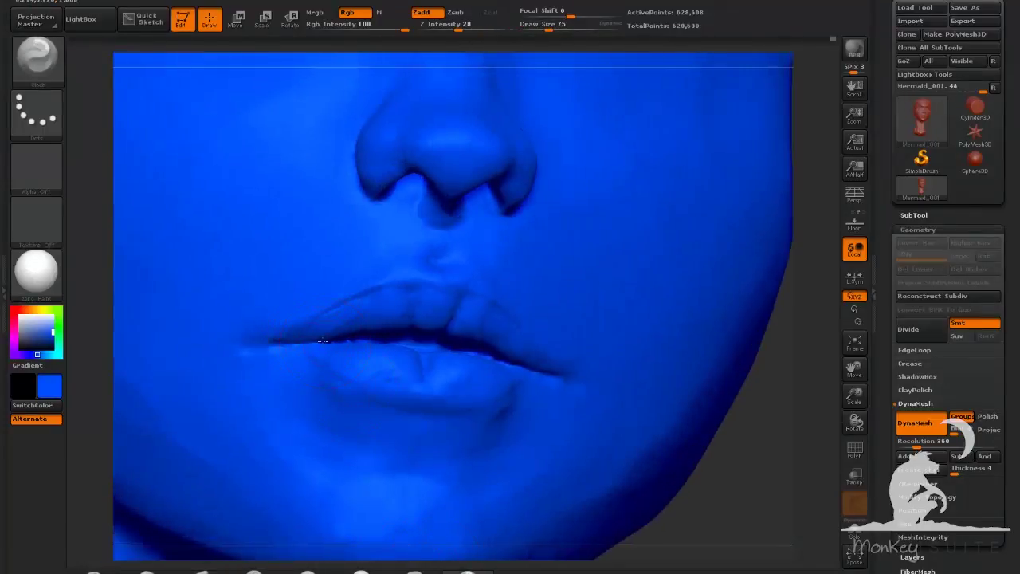
Reshape the lips' profile from the side with the Move brush at Draw Size 113
{"action": "left_click", "coordinate": [201, 571]}
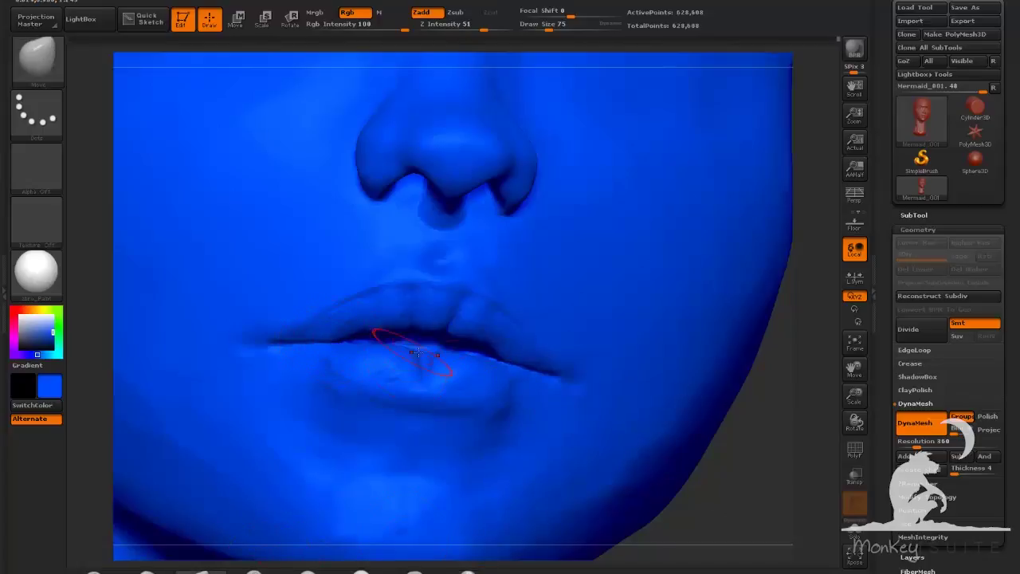
{"action": "left_click_drag", "start_coordinate": [746, 434], "coordinate": [802, 444]}
{"action": "left_click_drag", "start_coordinate": [550, 25], "coordinate": [555, 25]}
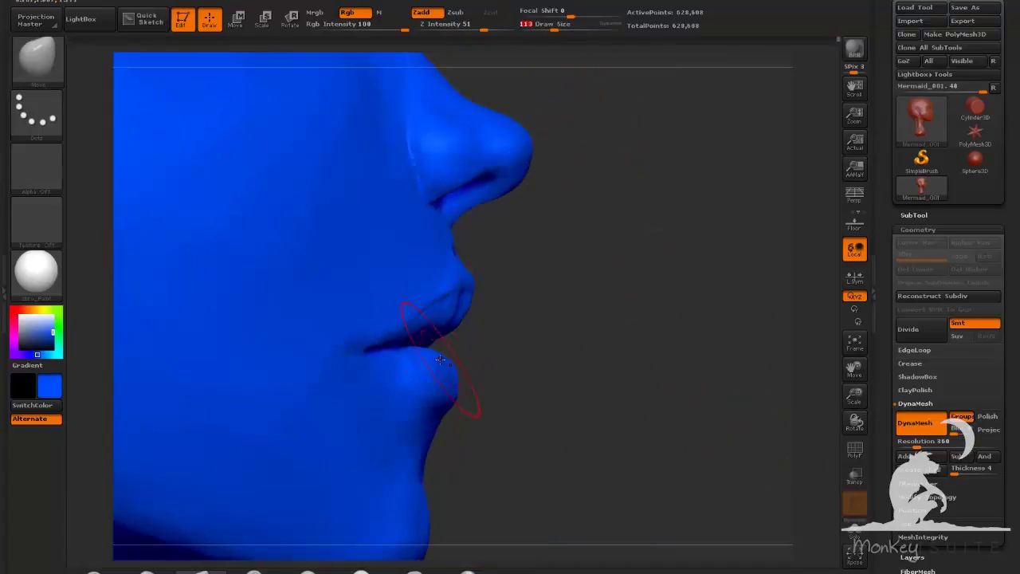
{"action": "left_click_drag", "start_coordinate": [453, 322], "coordinate": [433, 311]}
{"action": "left_click_drag", "start_coordinate": [574, 327], "coordinate": [487, 334]}
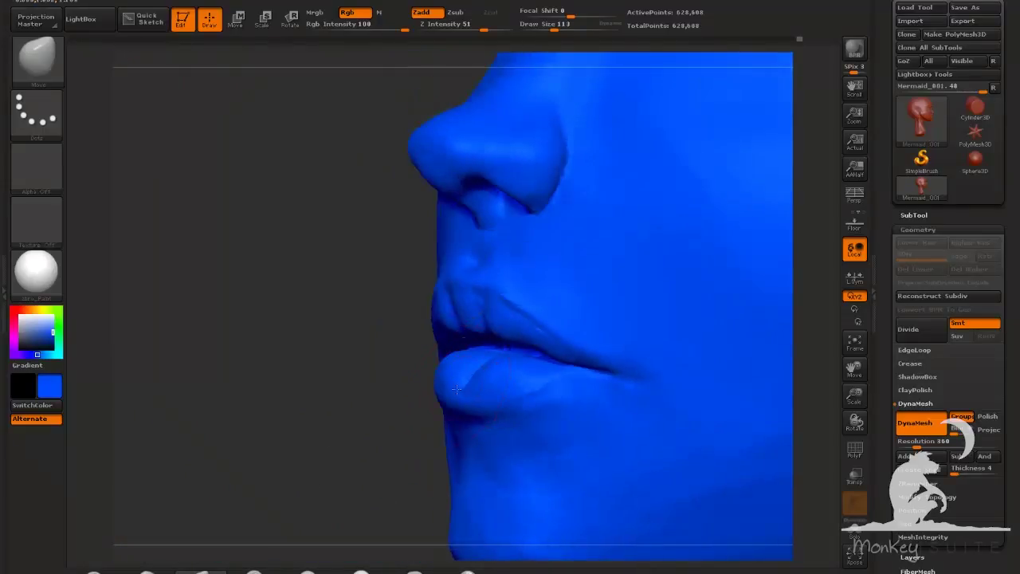
{"action": "mouse_move", "coordinate": [379, 438]}
{"action": "left_mouse_down"}
{"action": "mouse_move", "coordinate": [416, 439]}
{"action": "mouse_move", "coordinate": [540, 394]}
{"action": "left_mouse_up"}
{"action": "left_click_drag", "start_coordinate": [742, 468], "coordinate": [708, 479], "text": "alt"}
{"action": "left_click_drag", "start_coordinate": [346, 464], "coordinate": [331, 434]}
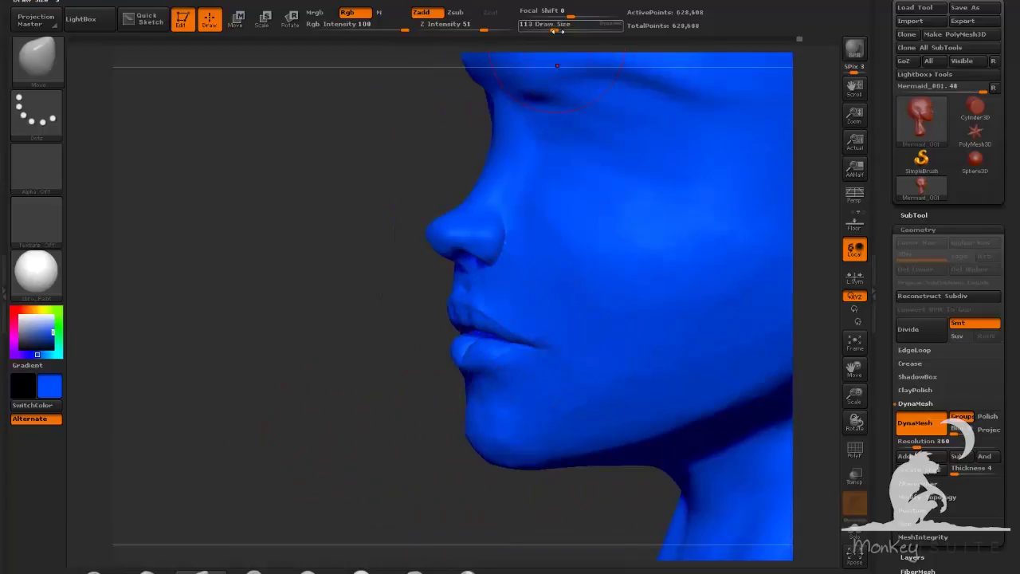
Adjust the mouth corner with the Move brush at Draw Size 53
{"action": "left_click_drag", "start_coordinate": [554, 28], "coordinate": [545, 28]}
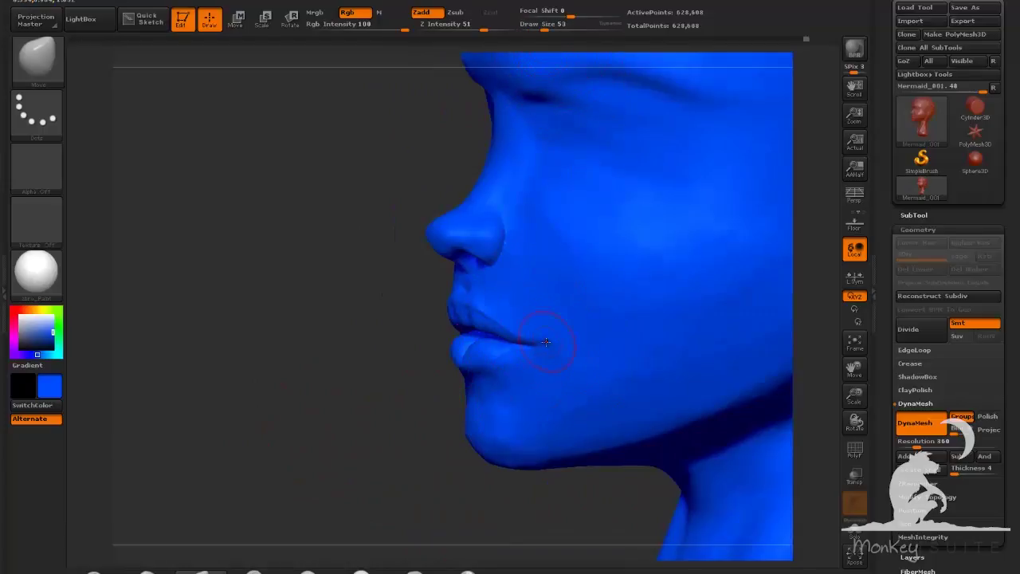
{"action": "left_click_drag", "start_coordinate": [327, 472], "coordinate": [638, 435]}
{"action": "left_click_drag", "start_coordinate": [702, 299], "coordinate": [665, 301]}
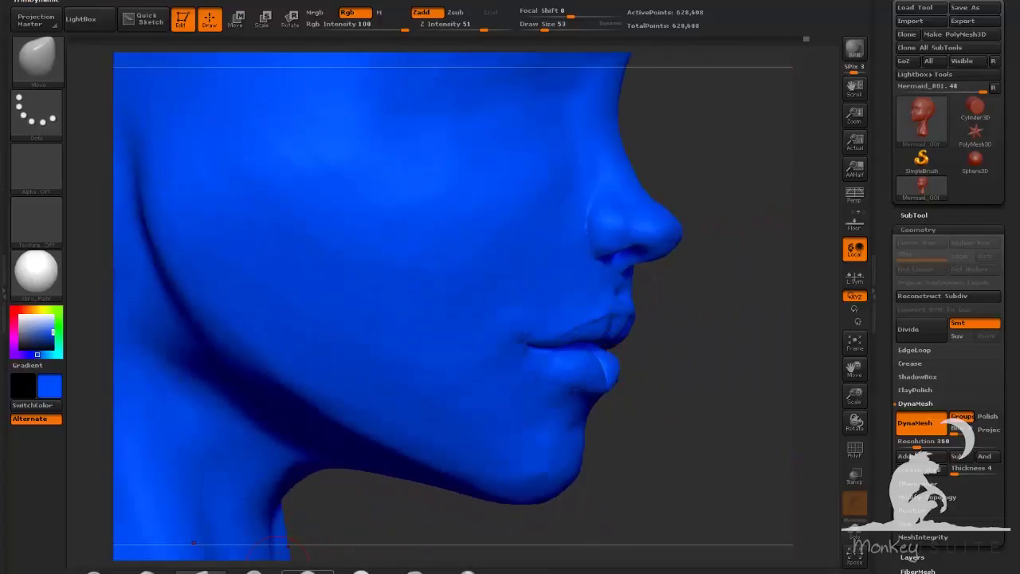
Flatten and smooth the surface around the mouth corners with the TrimDynamic brush
{"action": "left_click", "coordinate": [307, 571]}
{"action": "left_click_drag", "start_coordinate": [519, 353], "coordinate": [513, 343], "text": "shift"}
{"action": "mouse_move", "coordinate": [626, 408]}
{"action": "left_mouse_down"}
{"action": "mouse_move", "coordinate": [720, 433]}
{"action": "mouse_move", "coordinate": [654, 430]}
{"action": "left_mouse_up"}
{"action": "mouse_move", "coordinate": [654, 431]}
{"action": "left_mouse_down", "text": "alt"}
{"action": "mouse_move", "coordinate": [615, 418]}
{"action": "mouse_move", "coordinate": [612, 397]}
{"action": "left_mouse_up", "text": "alt"}
{"action": "left_click_drag", "start_coordinate": [709, 423], "coordinate": [678, 467]}
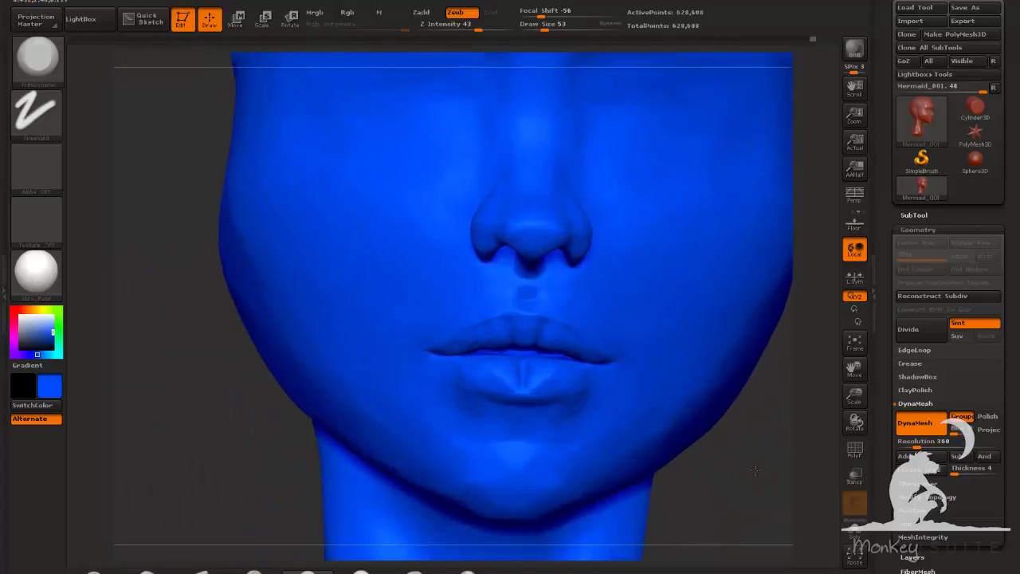
Tighten the middle of the lip line with the Pinch brush and smooth the lower lip
{"action": "mouse_move", "coordinate": [742, 463]}
{"action": "left_mouse_down"}
{"action": "mouse_move", "coordinate": [690, 469]}
{"action": "mouse_move", "coordinate": [737, 458]}
{"action": "mouse_move", "coordinate": [737, 446]}
{"action": "mouse_move", "coordinate": [774, 446]}
{"action": "mouse_move", "coordinate": [776, 477]}
{"action": "left_mouse_up"}
{"action": "key", "text": "b"}
{"action": "key", "text": "p"}
{"action": "key", "text": "i"}
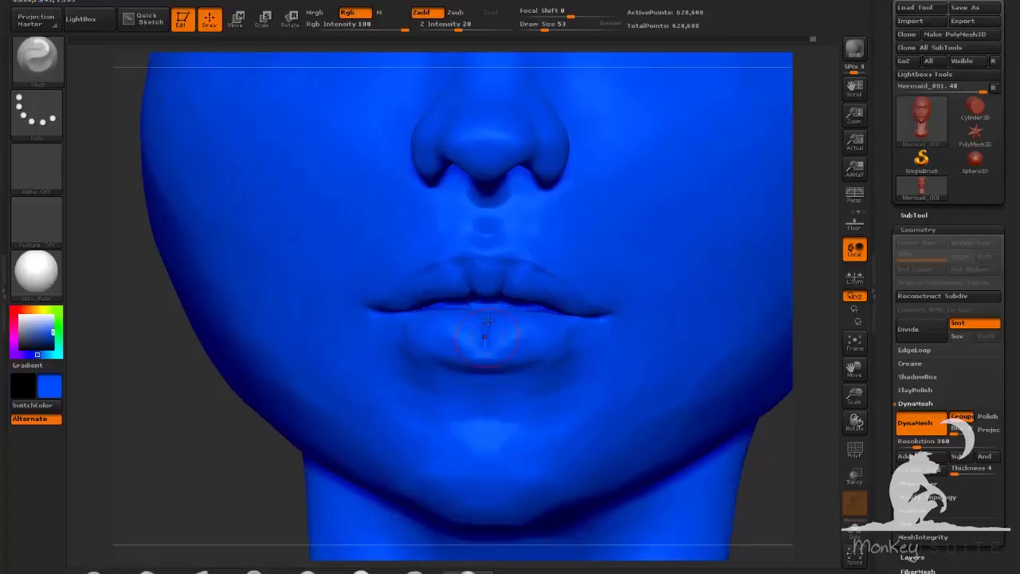
{"action": "key", "text": "shift"}
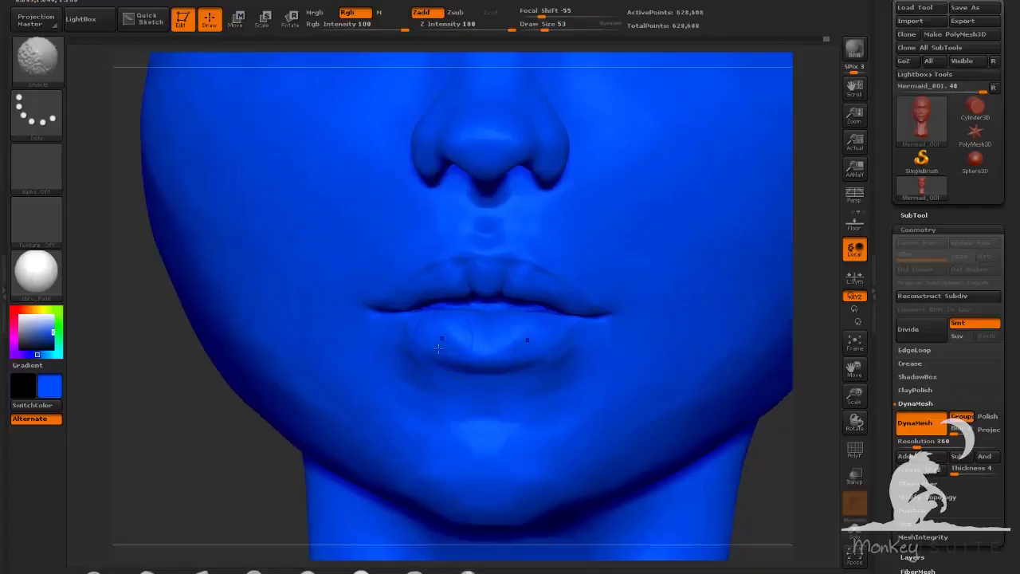
{"action": "left_click_drag", "start_coordinate": [439, 349], "coordinate": [481, 351], "text": "shift"}
Build up the lower lip with the ClayBuildup brush at Draw Size 20 and smooth its centre
{"action": "left_click", "coordinate": [201, 571]}
{"action": "left_click", "coordinate": [148, 571]}
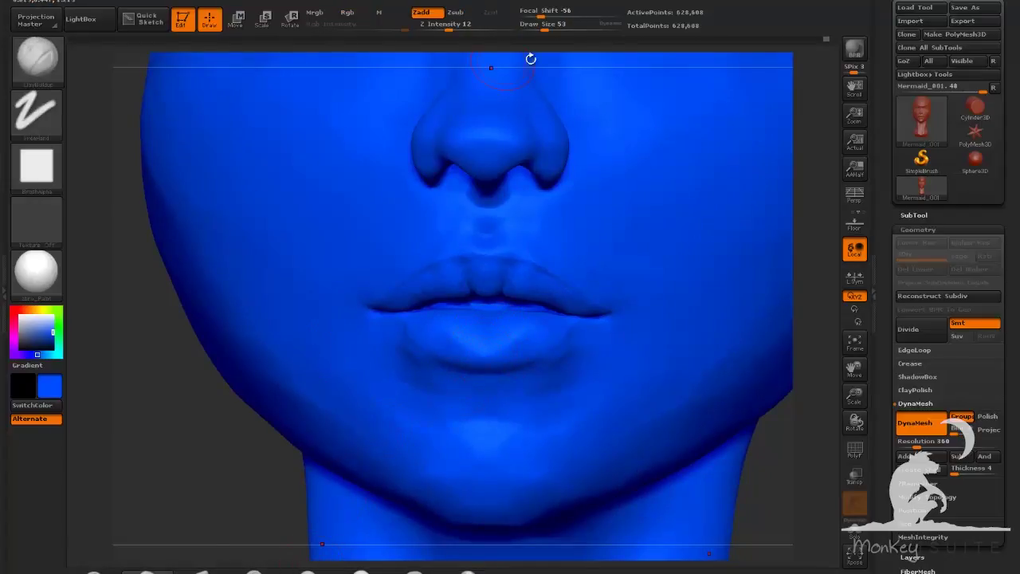
{"action": "left_click", "coordinate": [537, 27]}
{"action": "left_click_drag", "start_coordinate": [255, 435], "coordinate": [179, 430]}
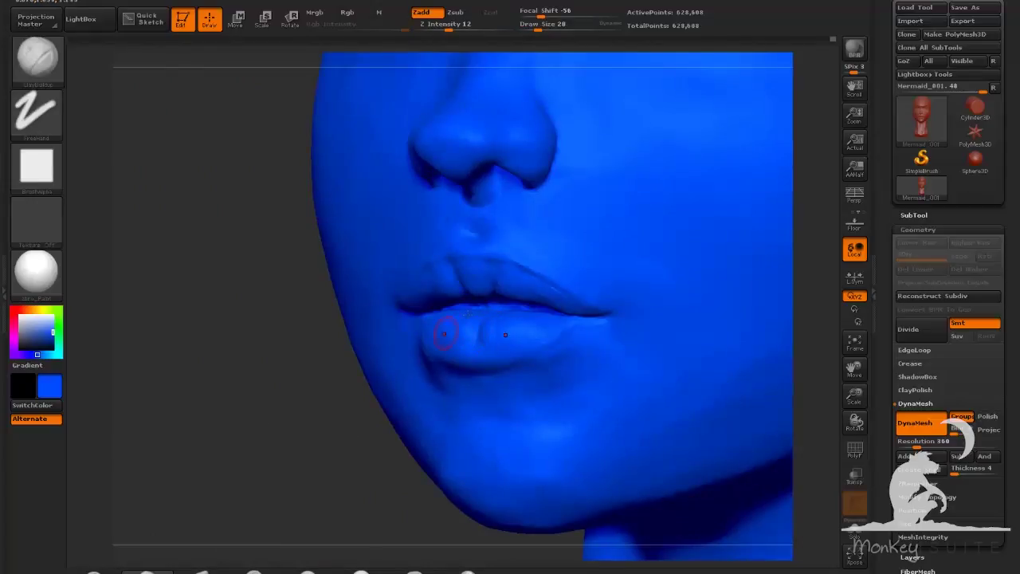
{"action": "mouse_move", "coordinate": [337, 455]}
{"action": "left_mouse_down"}
{"action": "mouse_move", "coordinate": [611, 391]}
{"action": "mouse_move", "coordinate": [597, 455]}
{"action": "mouse_move", "coordinate": [681, 438]}
{"action": "mouse_move", "coordinate": [685, 510]}
{"action": "left_mouse_up"}
{"action": "left_click_drag", "start_coordinate": [477, 333], "coordinate": [476, 326], "text": "shift"}
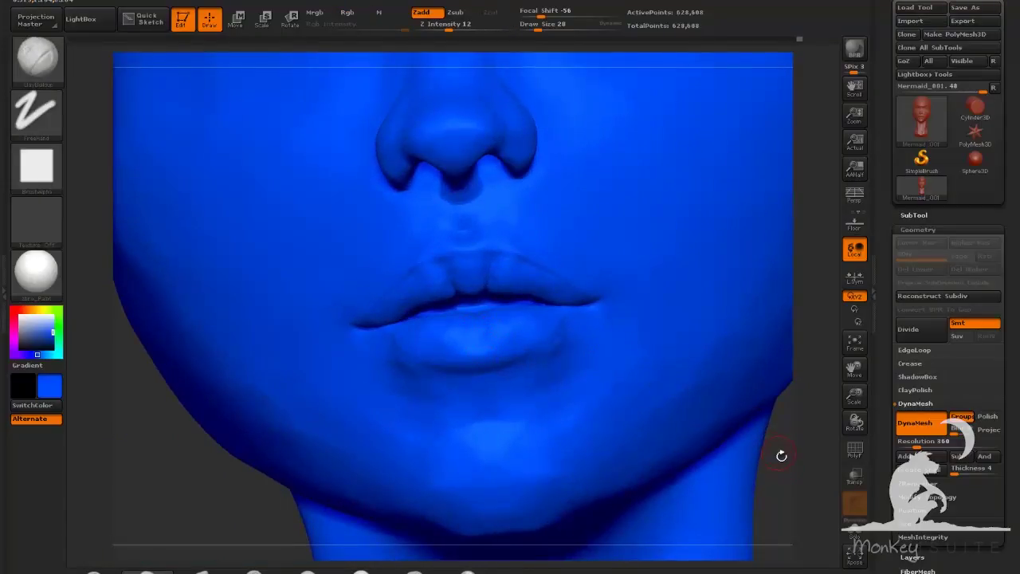
Build up the upper lip's border near the cupid's bow with the ClayBuildup brush
{"action": "left_click_drag", "start_coordinate": [781, 456], "coordinate": [671, 417]}
{"action": "left_click_drag", "start_coordinate": [671, 417], "coordinate": [735, 429], "text": "alt"}
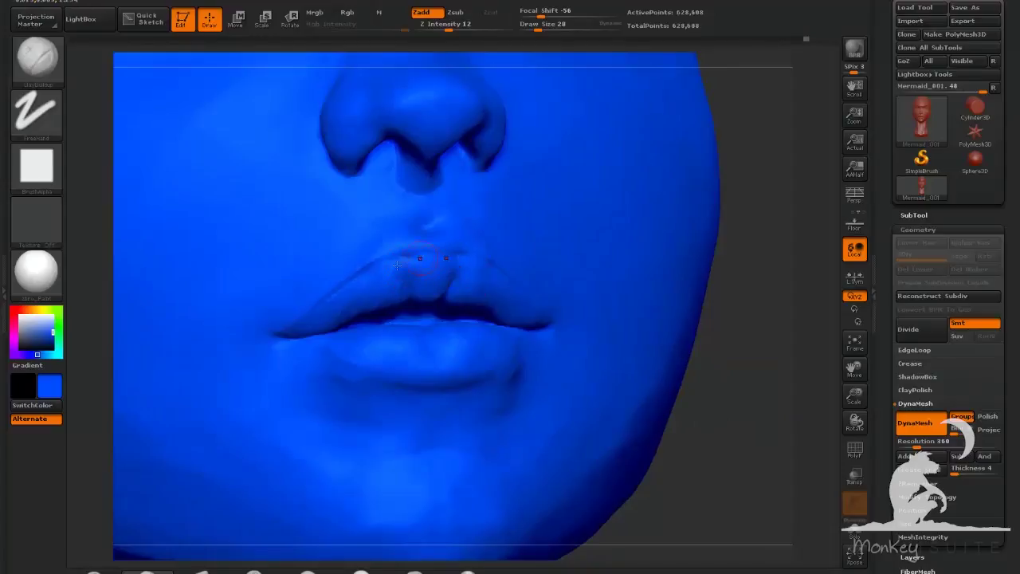
{"action": "left_click_drag", "start_coordinate": [713, 384], "coordinate": [675, 404]}
Try masking the middle of the upper lip for the Move brush at Draw Size 45
{"action": "left_click", "coordinate": [203, 570]}
{"action": "left_click", "coordinate": [544, 27]}
{"action": "left_click_drag", "start_coordinate": [436, 259], "coordinate": [420, 271], "text": "ctrl"}
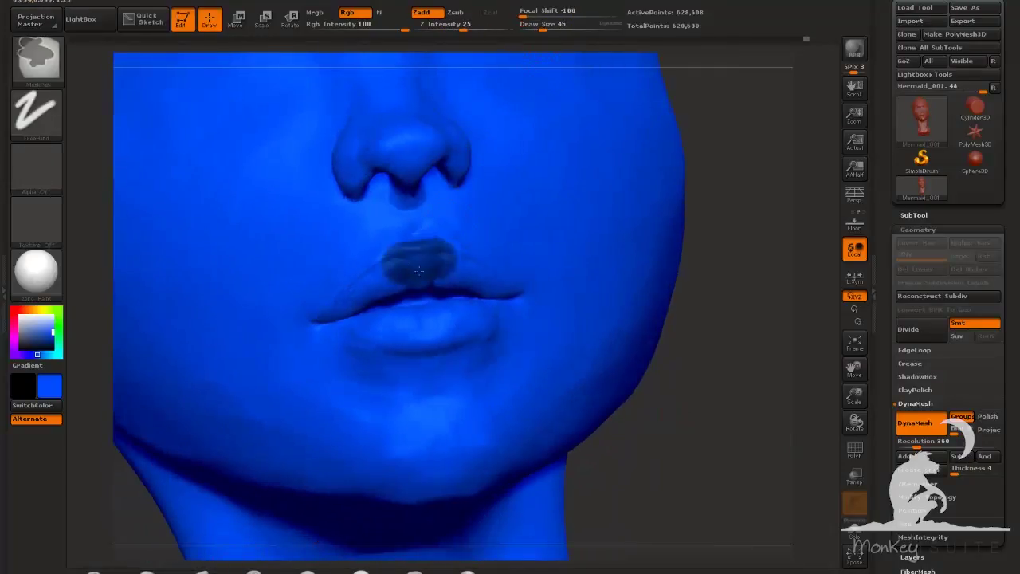
{"action": "left_click_drag", "start_coordinate": [677, 356], "coordinate": [645, 372]}
{"action": "left_click_drag", "start_coordinate": [704, 404], "coordinate": [712, 413], "text": "ctrl"}
{"action": "left_click_drag", "start_coordinate": [712, 413], "coordinate": [738, 415], "text": "shift"}
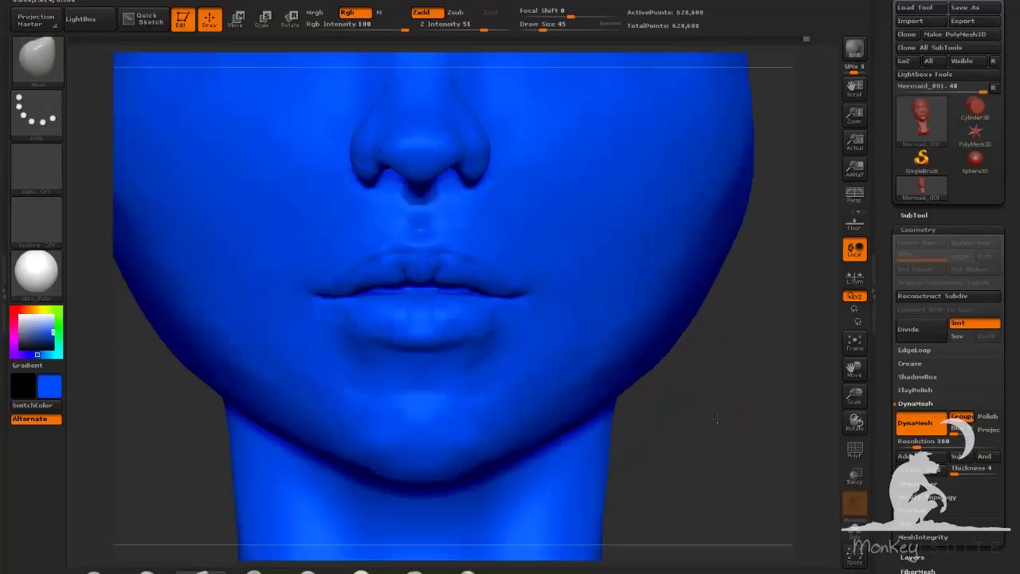
Set the masking stroke to Lasso and mask the upper lip together with the area above it
{"action": "left_click", "coordinate": [40, 112], "text": "ctrl"}
{"action": "left_click", "coordinate": [212, 147], "text": "ctrl"}
{"action": "mouse_move", "coordinate": [313, 296]}
{"action": "left_mouse_down", "text": "ctrl"}
{"action": "mouse_move", "coordinate": [393, 290]}
{"action": "mouse_move", "coordinate": [299, 204]}
{"action": "mouse_move", "coordinate": [300, 298]}
{"action": "left_mouse_up", "text": "ctrl"}
{"action": "left_click_drag", "start_coordinate": [712, 435], "coordinate": [719, 440], "text": "ctrl"}
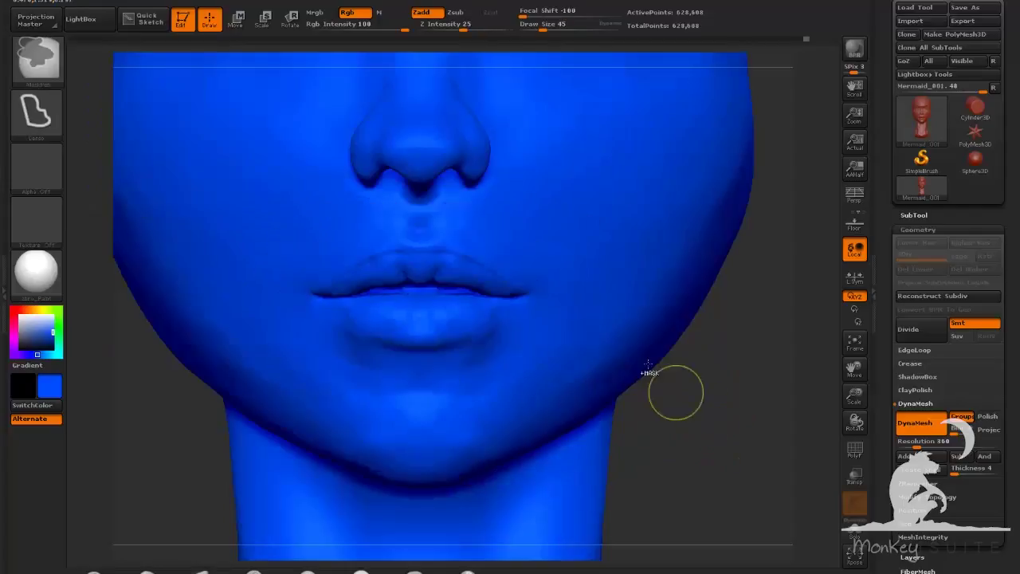
{"action": "mouse_move", "coordinate": [429, 209]}
{"action": "left_mouse_down", "text": "ctrl"}
{"action": "mouse_move", "coordinate": [284, 259]}
{"action": "mouse_move", "coordinate": [315, 296]}
{"action": "mouse_move", "coordinate": [429, 276]}
{"action": "left_mouse_up", "text": "ctrl"}
Reshape the lower lip's upper edge with the Move brush at Draw Size 93 and clear the mask
{"action": "mouse_move", "coordinate": [706, 437]}
{"action": "left_mouse_down"}
{"action": "mouse_move", "coordinate": [744, 440]}
{"action": "mouse_move", "coordinate": [729, 400]}
{"action": "left_mouse_up"}
{"action": "left_click", "coordinate": [551, 28]}
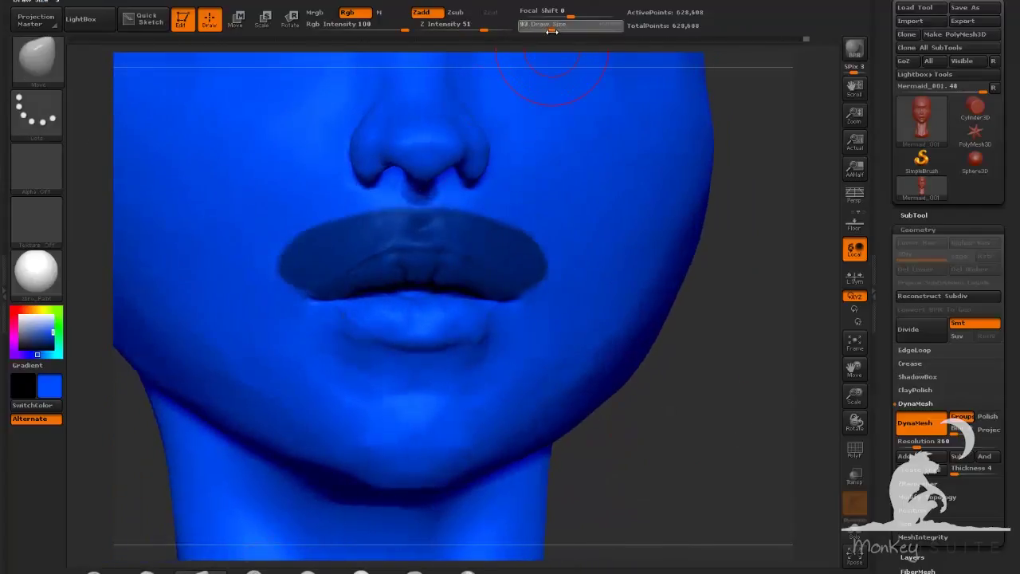
{"action": "left_click_drag", "start_coordinate": [419, 307], "coordinate": [420, 313]}
{"action": "left_click_drag", "start_coordinate": [708, 432], "coordinate": [729, 434], "text": "ctrl"}
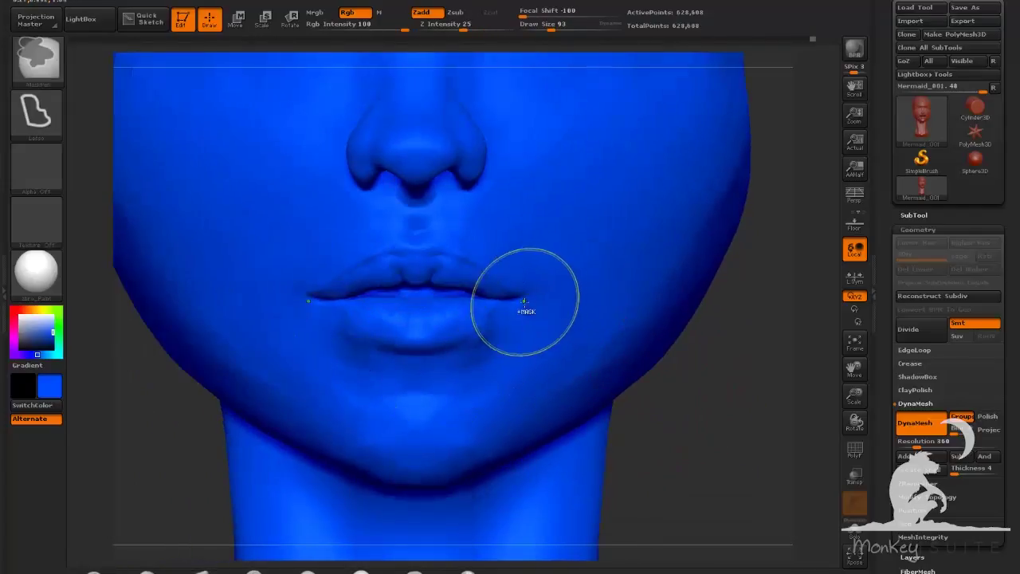
Mask the lower lip area, reshape the upper lip with the Move brush, and clear the mask
{"action": "mouse_move", "coordinate": [524, 300]}
{"action": "left_mouse_down", "text": "ctrl"}
{"action": "mouse_move", "coordinate": [424, 295]}
{"action": "mouse_move", "coordinate": [544, 410]}
{"action": "left_mouse_up", "text": "ctrl"}
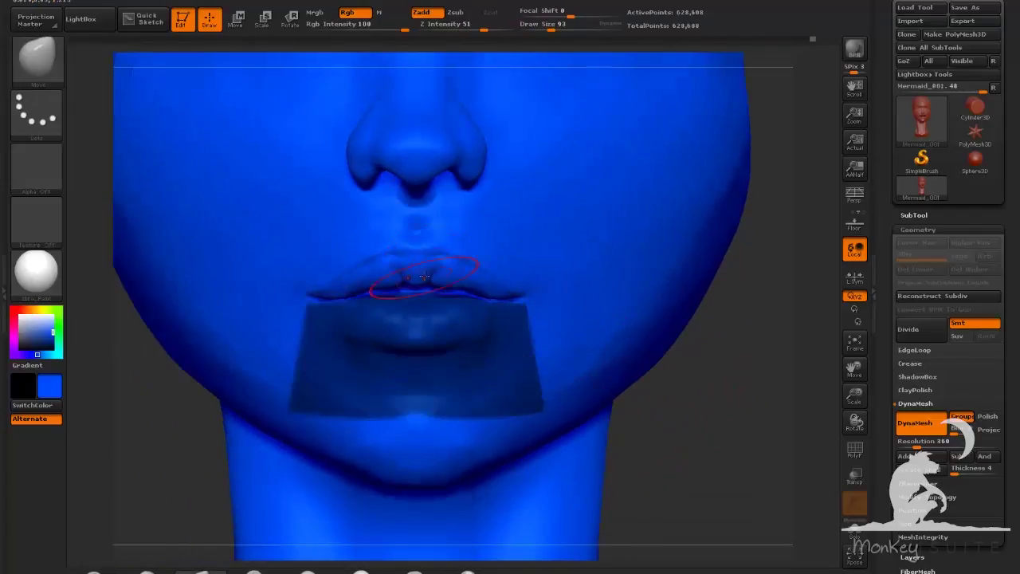
{"action": "left_click_drag", "start_coordinate": [683, 361], "coordinate": [598, 349]}
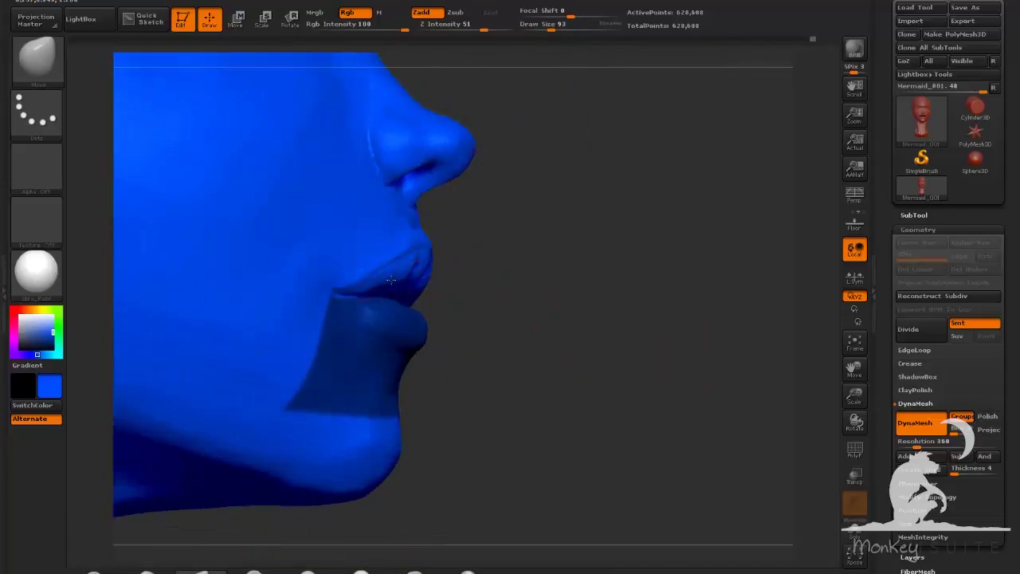
{"action": "mouse_move", "coordinate": [542, 364]}
{"action": "left_mouse_down"}
{"action": "mouse_move", "coordinate": [478, 360]}
{"action": "mouse_move", "coordinate": [558, 368]}
{"action": "left_mouse_up"}
{"action": "mouse_move", "coordinate": [630, 375]}
{"action": "left_mouse_down", "text": "ctrl"}
{"action": "mouse_move", "coordinate": [656, 391]}
{"action": "mouse_move", "coordinate": [599, 413]}
{"action": "mouse_move", "coordinate": [494, 410]}
{"action": "mouse_move", "coordinate": [595, 416]}
{"action": "mouse_move", "coordinate": [622, 401]}
{"action": "left_mouse_up", "text": "ctrl"}
{"action": "mouse_move", "coordinate": [622, 401]}
{"action": "left_mouse_down"}
{"action": "mouse_move", "coordinate": [642, 397]}
{"action": "mouse_move", "coordinate": [606, 389]}
{"action": "mouse_move", "coordinate": [638, 390]}
{"action": "mouse_move", "coordinate": [614, 391]}
{"action": "left_mouse_up"}
Build up the ridges of the philtrum with the ClayBuildup brush at Draw Size 30 and smooth the groove
{"action": "left_click", "coordinate": [148, 571]}
{"action": "left_click", "coordinate": [539, 26]}
{"action": "left_click_drag", "start_coordinate": [570, 253], "coordinate": [451, 274]}
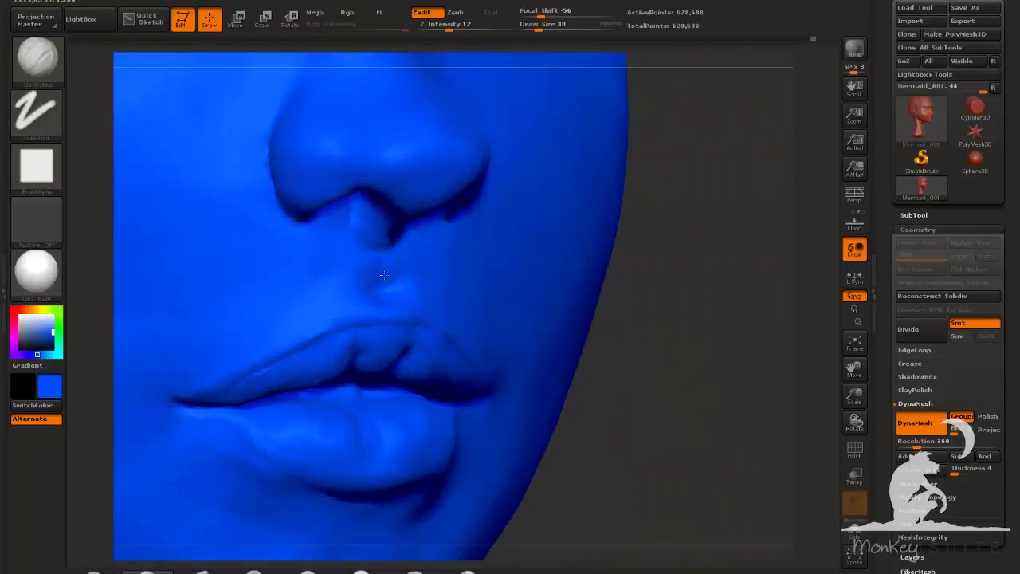
{"action": "left_click_drag", "start_coordinate": [654, 356], "coordinate": [539, 320]}
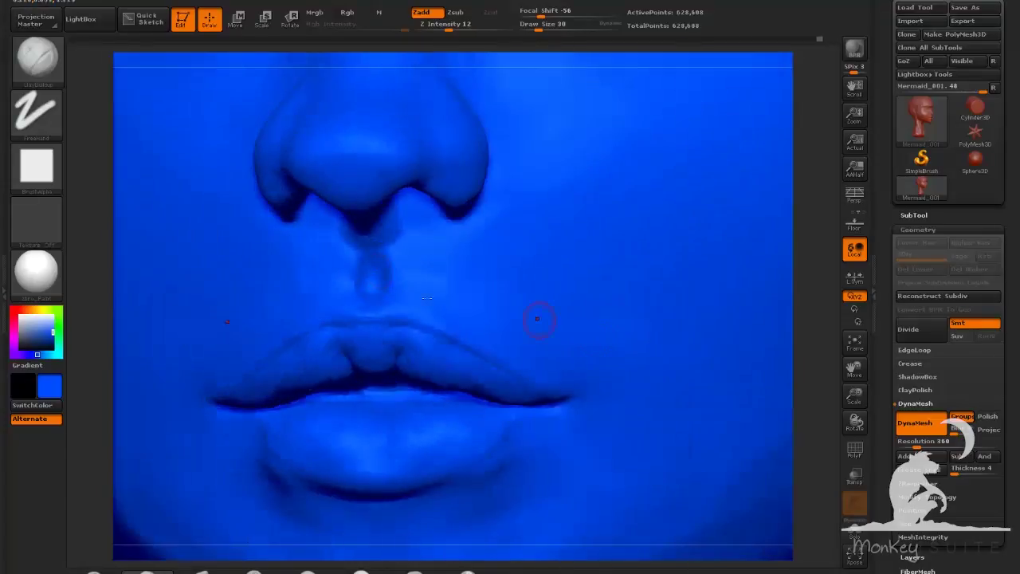
{"action": "left_click_drag", "start_coordinate": [374, 257], "coordinate": [372, 275], "text": "shift"}
Flatten and smooth the skin between the nose, upper lip and cheek with the TrimDynamic brush at Draw Size 62
{"action": "left_click", "coordinate": [308, 571]}
{"action": "left_click", "coordinate": [546, 26]}
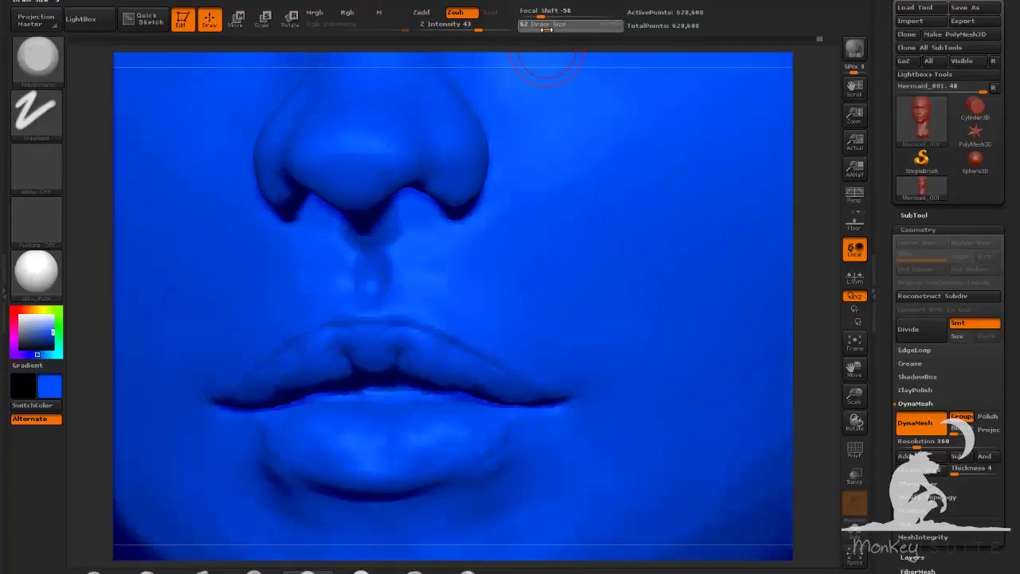
{"action": "left_click_drag", "start_coordinate": [825, 338], "coordinate": [733, 326]}
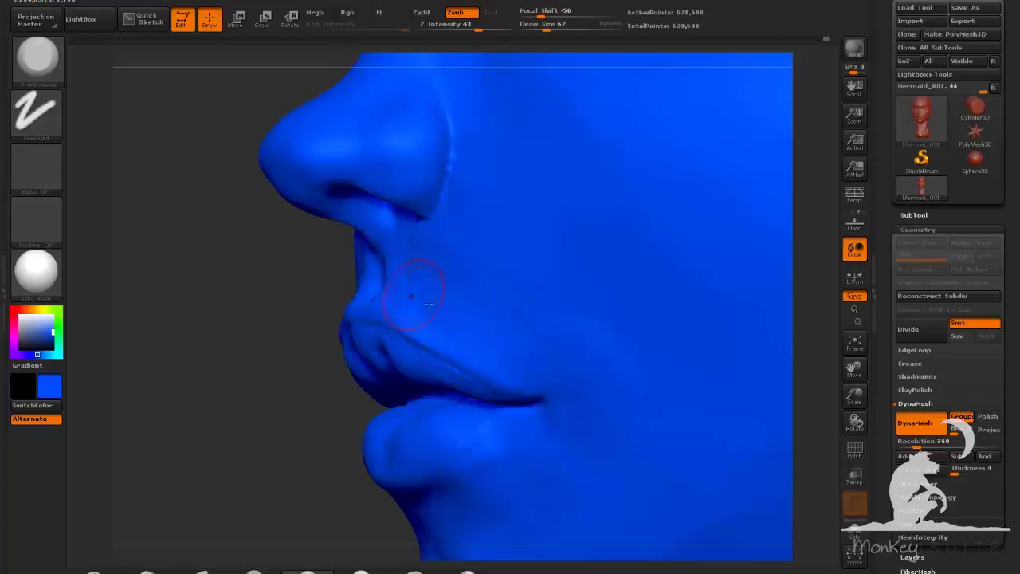
{"action": "left_click_drag", "start_coordinate": [219, 267], "coordinate": [407, 249]}
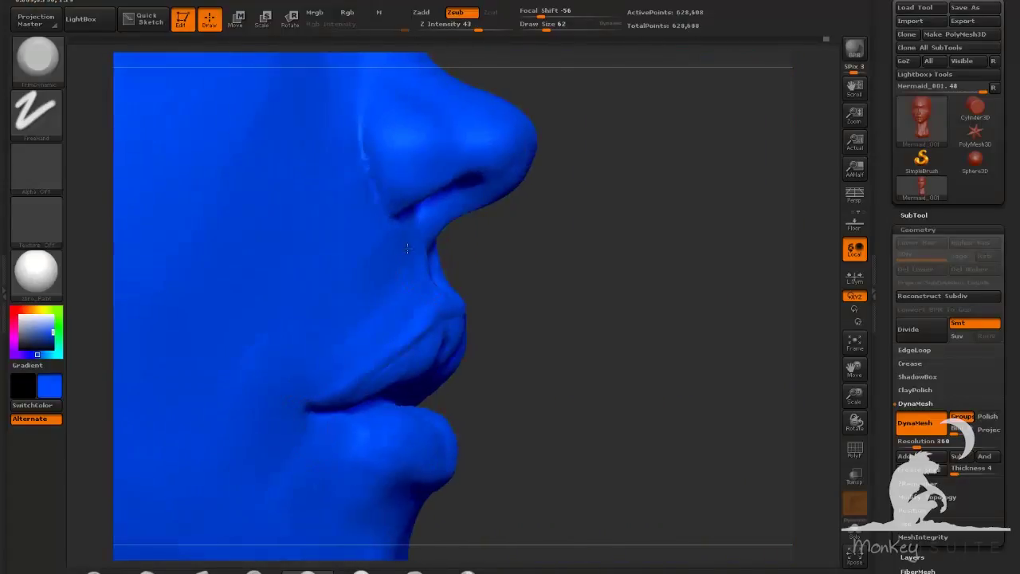
{"action": "mouse_move", "coordinate": [738, 411]}
{"action": "left_mouse_down"}
{"action": "mouse_move", "coordinate": [710, 403]}
{"action": "mouse_move", "coordinate": [611, 331]}
{"action": "mouse_move", "coordinate": [604, 359]}
{"action": "left_mouse_up"}
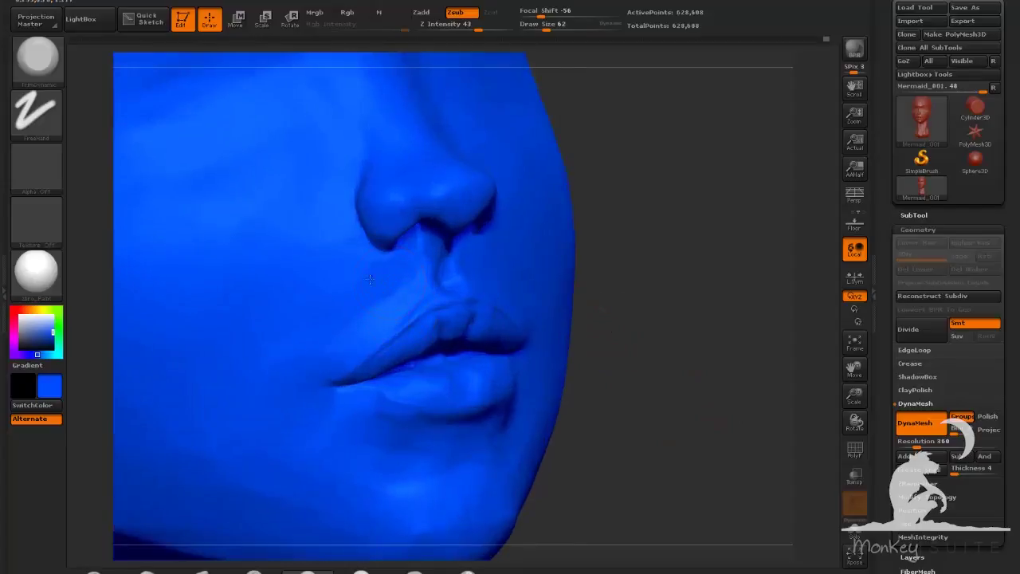
{"action": "mouse_move", "coordinate": [648, 324]}
{"action": "left_mouse_down"}
{"action": "mouse_move", "coordinate": [696, 301]}
{"action": "mouse_move", "coordinate": [655, 313]}
{"action": "left_mouse_up"}
{"action": "key", "text": "shift"}
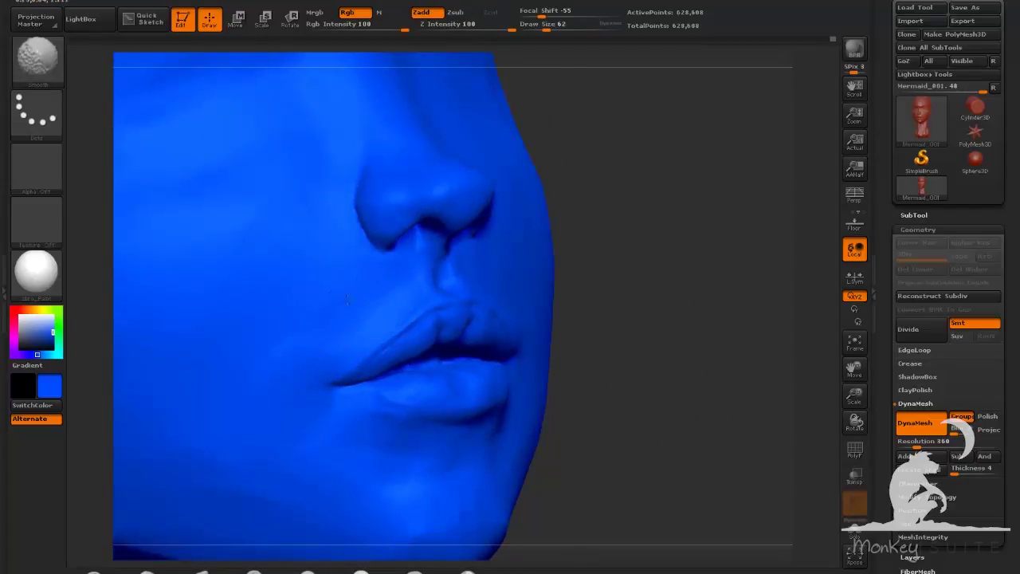
Refine the cheeks with the TrimDynamic and ClayBuildup brushes, and remesh the head with DynaMesh
{"action": "mouse_move", "coordinate": [700, 405]}
{"action": "left_mouse_down"}
{"action": "mouse_move", "coordinate": [594, 375]}
{"action": "mouse_move", "coordinate": [626, 385]}
{"action": "mouse_move", "coordinate": [705, 371]}
{"action": "mouse_move", "coordinate": [598, 430]}
{"action": "mouse_move", "coordinate": [629, 436]}
{"action": "mouse_move", "coordinate": [600, 431]}
{"action": "mouse_move", "coordinate": [638, 398]}
{"action": "mouse_move", "coordinate": [646, 403]}
{"action": "mouse_move", "coordinate": [367, 337]}
{"action": "left_mouse_up"}
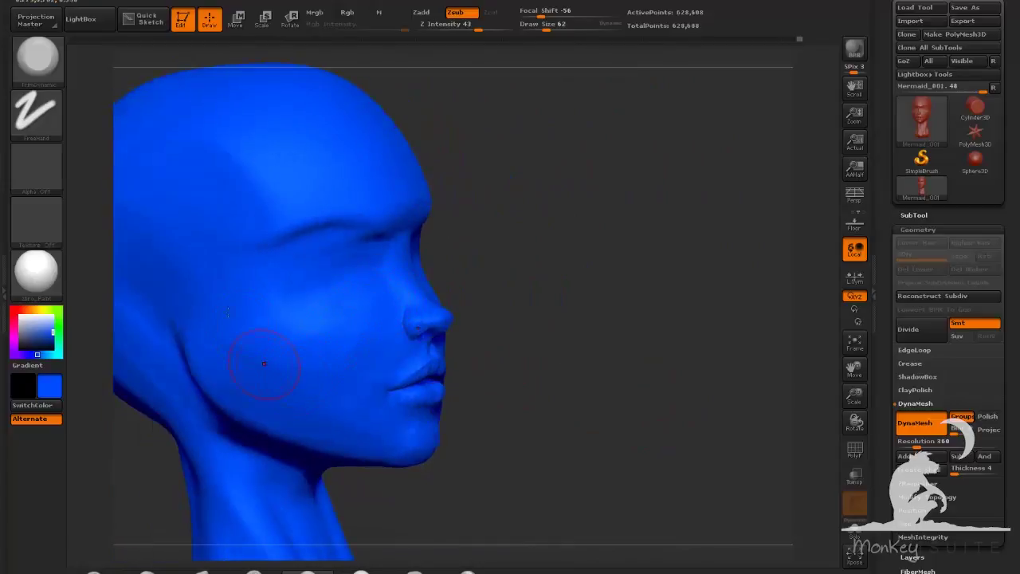
{"action": "mouse_move", "coordinate": [753, 390]}
{"action": "left_mouse_down"}
{"action": "mouse_move", "coordinate": [688, 419]}
{"action": "mouse_move", "coordinate": [610, 426]}
{"action": "mouse_move", "coordinate": [570, 387]}
{"action": "mouse_move", "coordinate": [666, 371]}
{"action": "mouse_move", "coordinate": [610, 385]}
{"action": "mouse_move", "coordinate": [569, 349]}
{"action": "mouse_move", "coordinate": [594, 387]}
{"action": "left_mouse_up"}
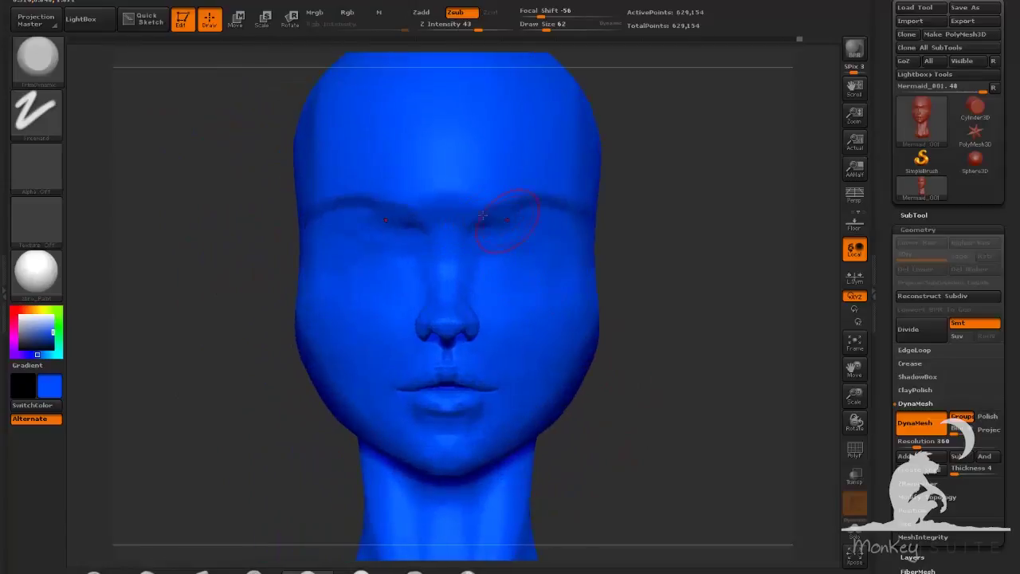
{"action": "left_click_drag", "start_coordinate": [208, 227], "coordinate": [278, 247]}
{"action": "left_click", "coordinate": [153, 570]}
{"action": "mouse_move", "coordinate": [307, 294]}
{"action": "left_mouse_down"}
{"action": "mouse_move", "coordinate": [369, 300]}
{"action": "mouse_move", "coordinate": [351, 303]}
{"action": "left_mouse_up"}
{"action": "mouse_move", "coordinate": [774, 368]}
{"action": "left_mouse_down"}
{"action": "mouse_move", "coordinate": [688, 387]}
{"action": "mouse_move", "coordinate": [667, 413]}
{"action": "mouse_move", "coordinate": [703, 413]}
{"action": "mouse_move", "coordinate": [692, 456]}
{"action": "left_mouse_up"}
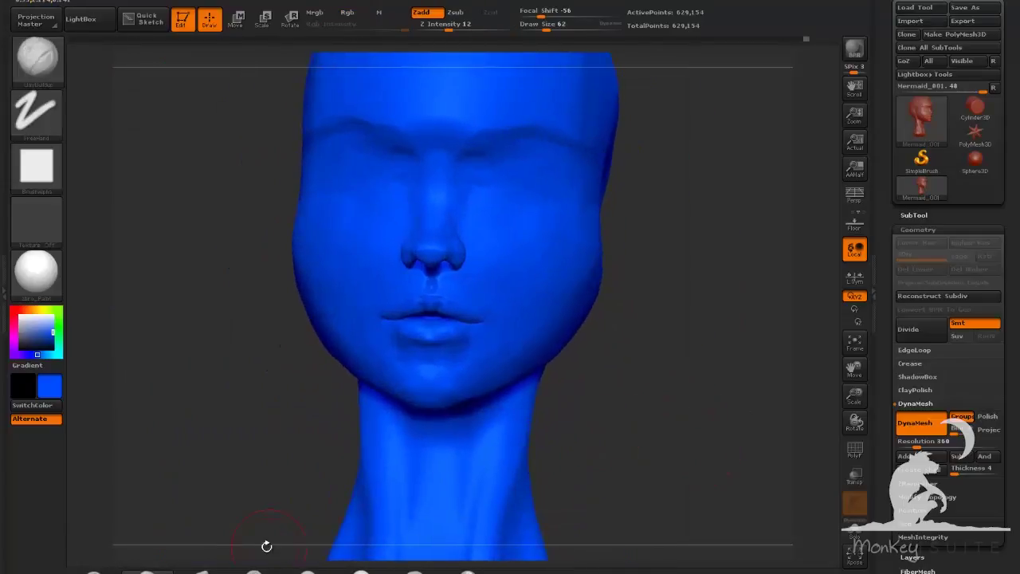
Reshape the chin and jawline with the Move brush at Draw Size 72
{"action": "left_click", "coordinate": [203, 571]}
{"action": "left_click", "coordinate": [549, 29]}
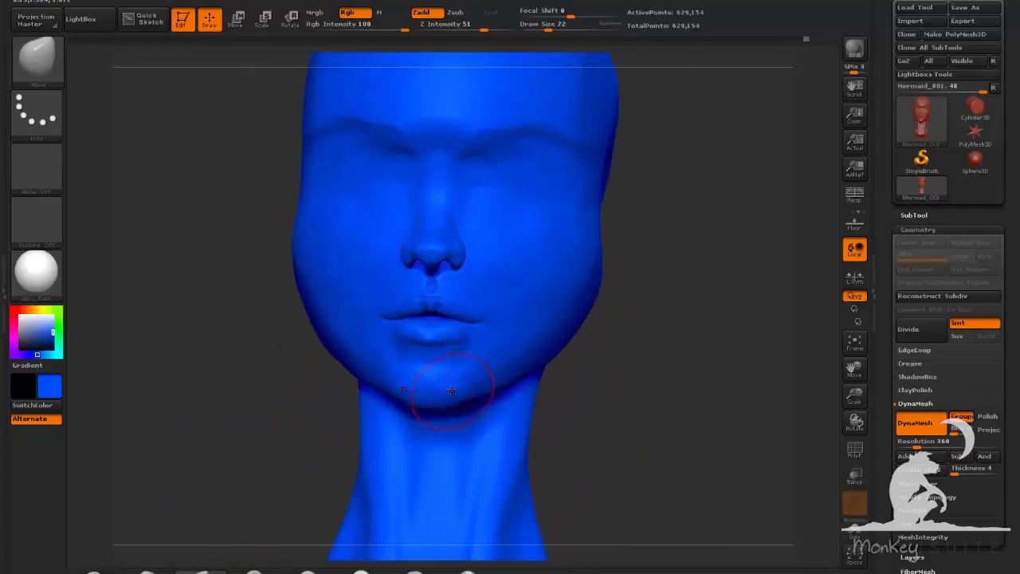
{"action": "left_click_drag", "start_coordinate": [652, 423], "coordinate": [477, 419]}
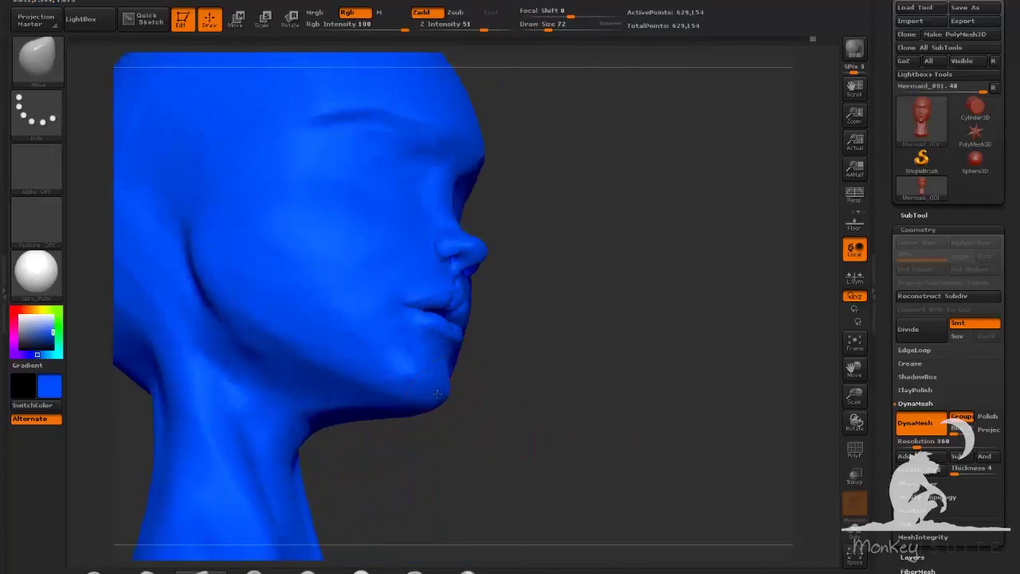
{"action": "left_click_drag", "start_coordinate": [411, 403], "coordinate": [319, 378]}
{"action": "left_click_drag", "start_coordinate": [488, 416], "coordinate": [493, 443]}
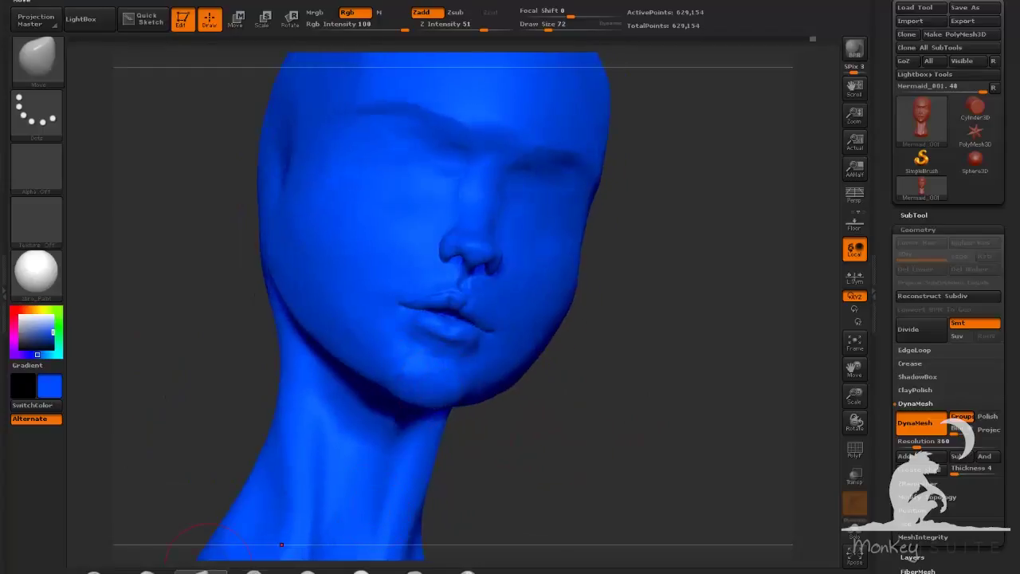
Carve the crease between the lower lip and chin with the Dam_Standard brush at Draw Size 35
{"action": "left_click", "coordinate": [254, 571]}
{"action": "left_click_drag", "start_coordinate": [620, 458], "coordinate": [573, 440], "text": "shift"}
{"action": "left_click", "coordinate": [547, 27]}
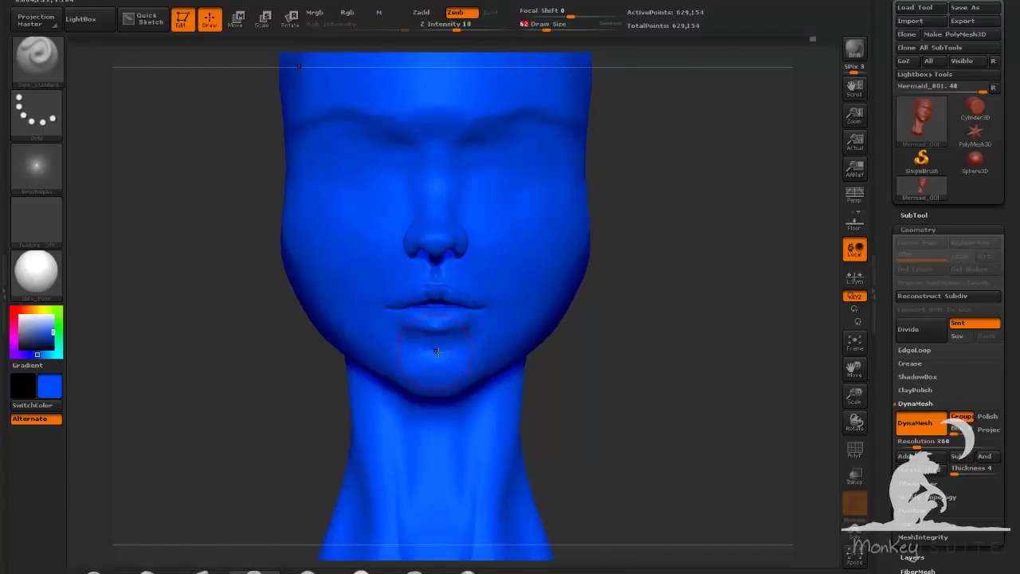
{"action": "left_click_drag", "start_coordinate": [595, 399], "coordinate": [600, 478], "text": "alt"}
{"action": "left_click", "coordinate": [541, 29]}
{"action": "left_click_drag", "start_coordinate": [540, 27], "coordinate": [536, 26]}
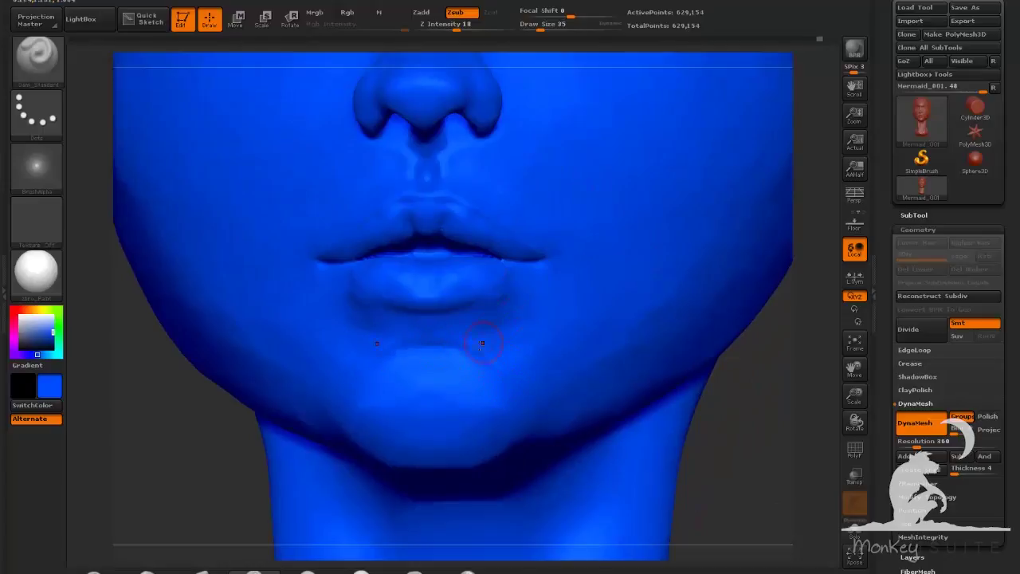
Carve the lower lip's outline and the mouth corners with the Dam_Standard brush from several angles
{"action": "left_click_drag", "start_coordinate": [699, 472], "coordinate": [414, 295]}
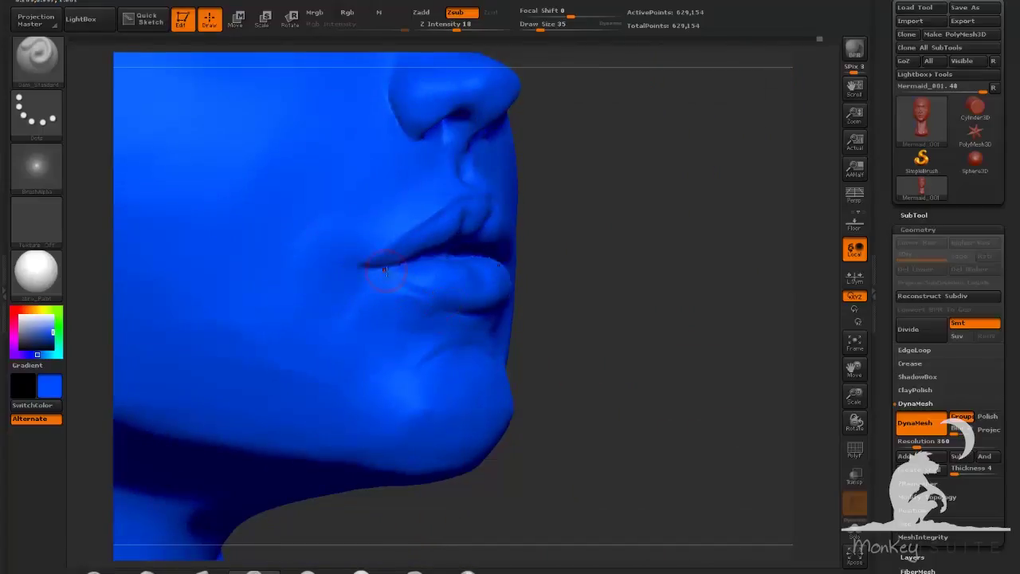
{"action": "left_click_drag", "start_coordinate": [685, 407], "coordinate": [570, 401]}
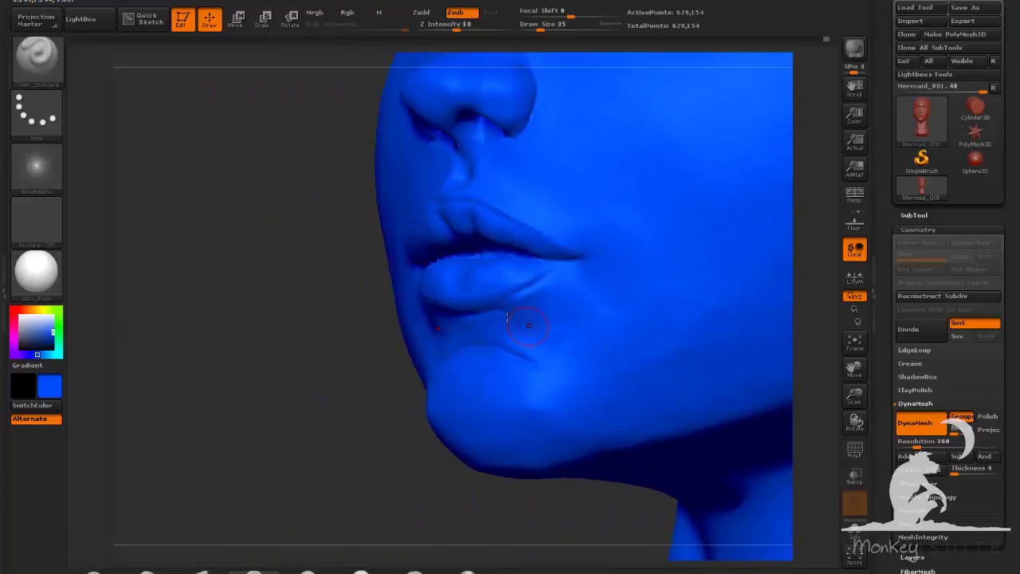
{"action": "left_click_drag", "start_coordinate": [344, 458], "coordinate": [371, 472]}
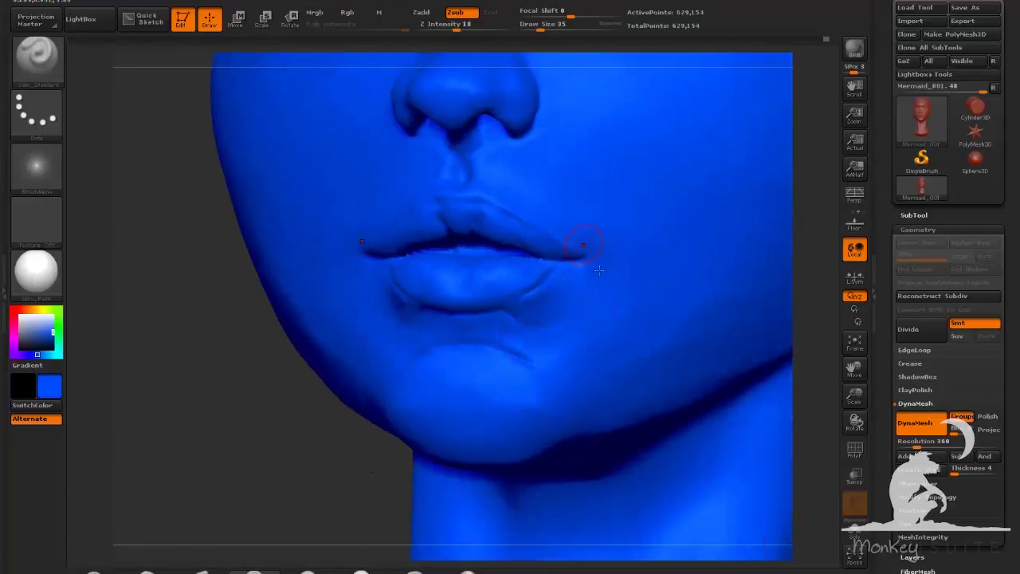
{"action": "left_click_drag", "start_coordinate": [277, 497], "coordinate": [391, 483]}
{"action": "left_click_drag", "start_coordinate": [677, 425], "coordinate": [614, 451]}
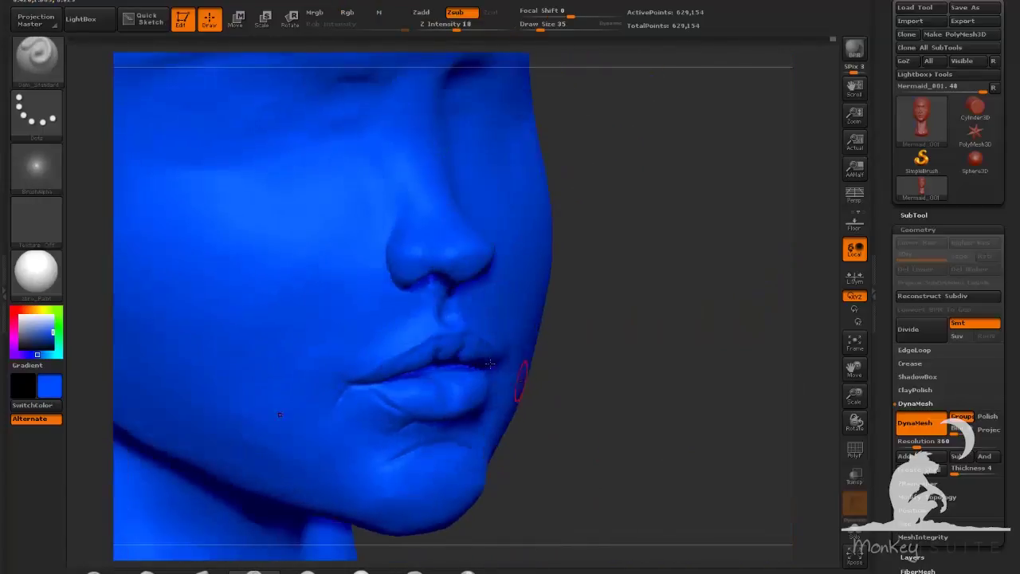
Shift the nose and mouth slightly downward with the Move brush at Draw Size 113
{"action": "left_click_drag", "start_coordinate": [605, 343], "coordinate": [462, 399]}
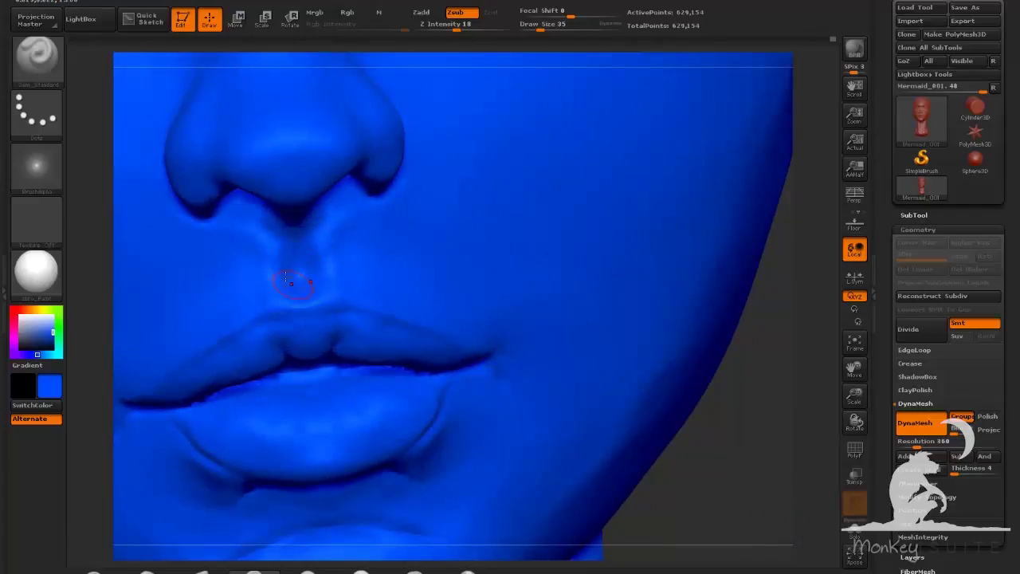
{"action": "left_click_drag", "start_coordinate": [743, 443], "coordinate": [754, 239]}
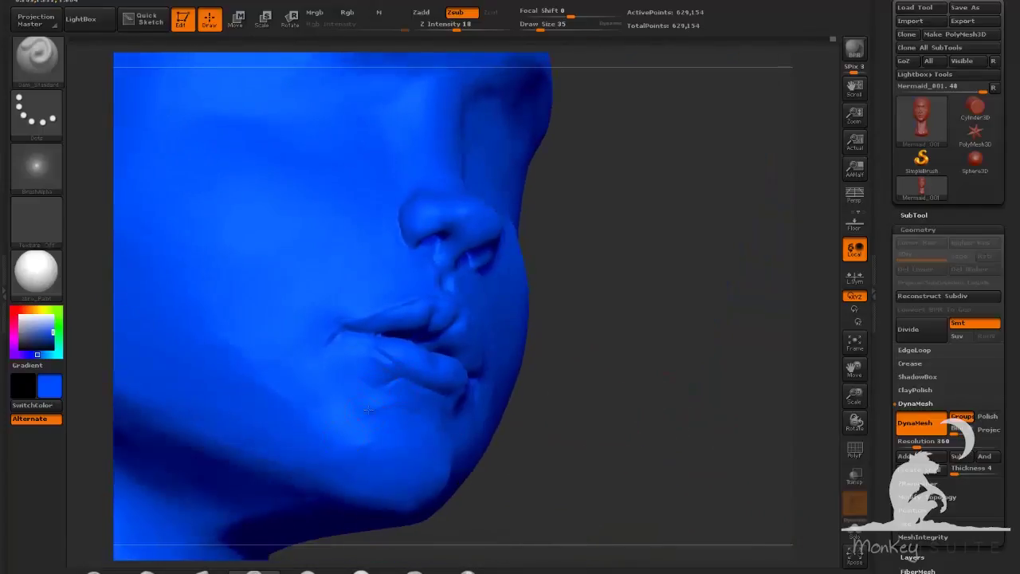
{"action": "left_click_drag", "start_coordinate": [469, 459], "coordinate": [672, 414], "text": "alt"}
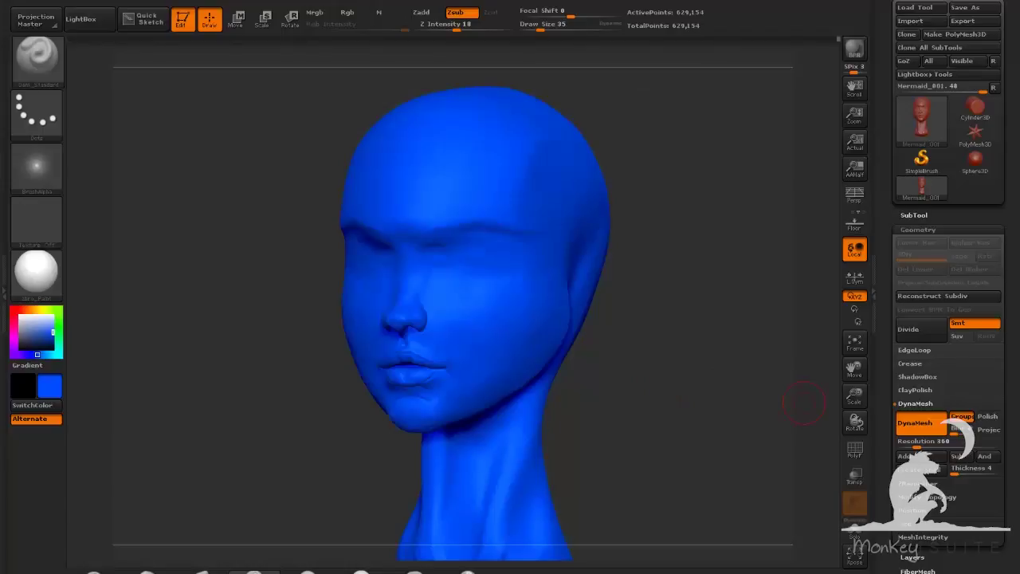
{"action": "mouse_move", "coordinate": [590, 423]}
{"action": "left_mouse_down"}
{"action": "mouse_move", "coordinate": [657, 399]}
{"action": "mouse_move", "coordinate": [542, 430]}
{"action": "left_mouse_up"}
{"action": "left_click", "coordinate": [202, 571]}
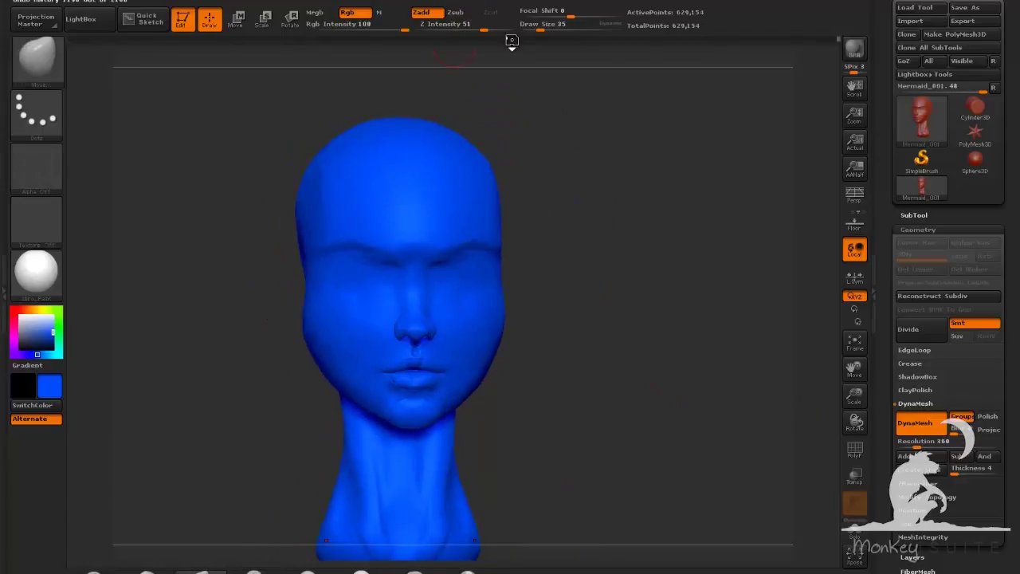
{"action": "left_click_drag", "start_coordinate": [541, 30], "coordinate": [555, 29]}
{"action": "left_click_drag", "start_coordinate": [564, 211], "coordinate": [519, 213]}
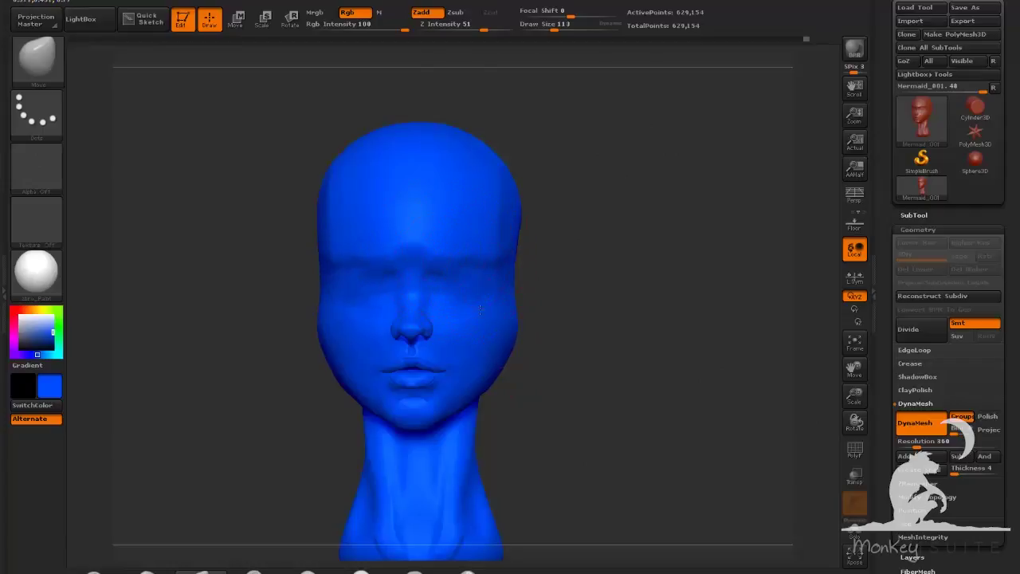
{"action": "left_click_drag", "start_coordinate": [433, 322], "coordinate": [433, 326]}
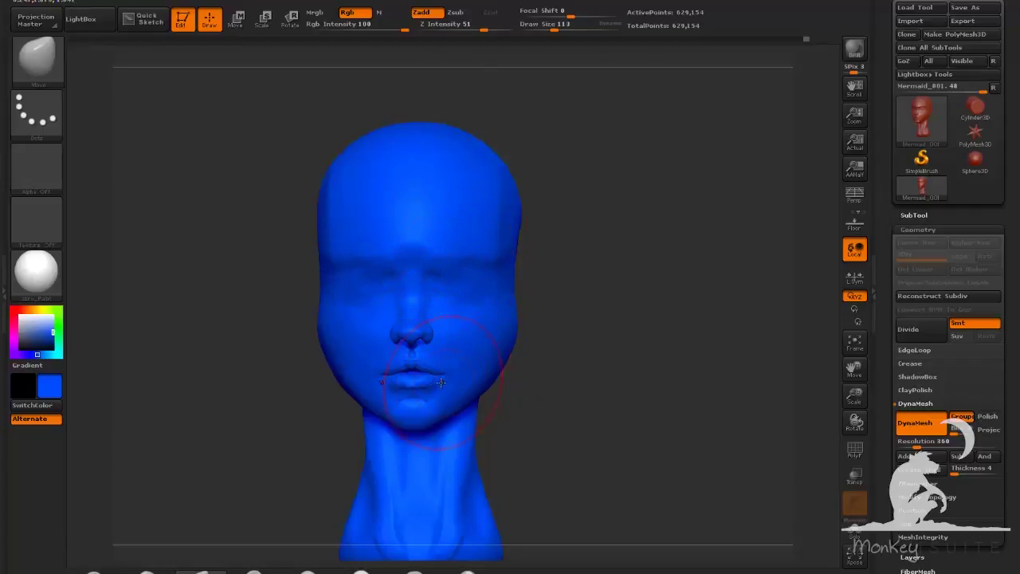
{"action": "left_click_drag", "start_coordinate": [443, 378], "coordinate": [447, 381]}
{"action": "left_click_drag", "start_coordinate": [431, 333], "coordinate": [417, 367]}
Adjust the chin with the Move brush at Draw Size 75 and the sides of the head at Draw Size 165
{"action": "left_click", "coordinate": [548, 29]}
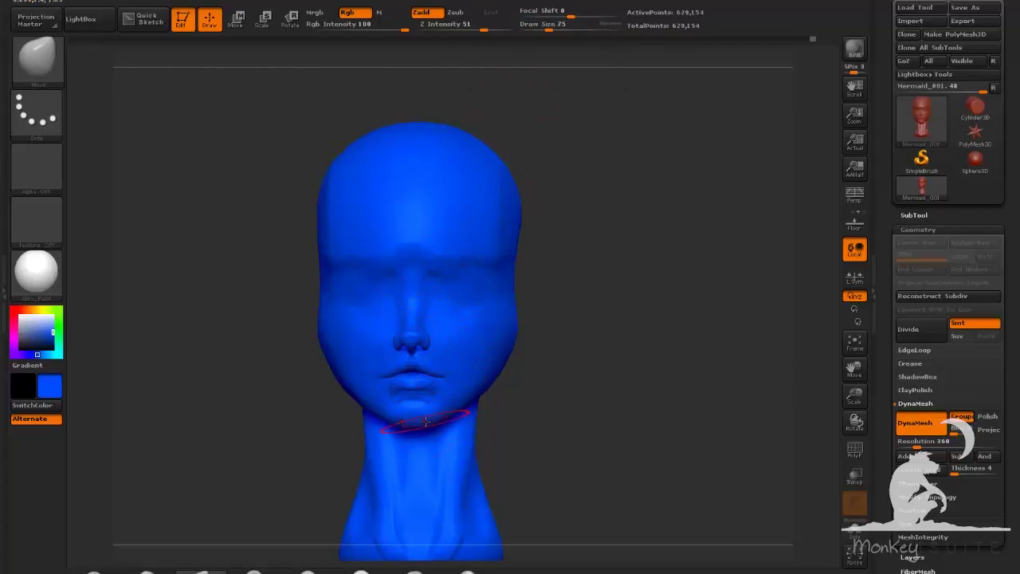
{"action": "left_click", "coordinate": [561, 28]}
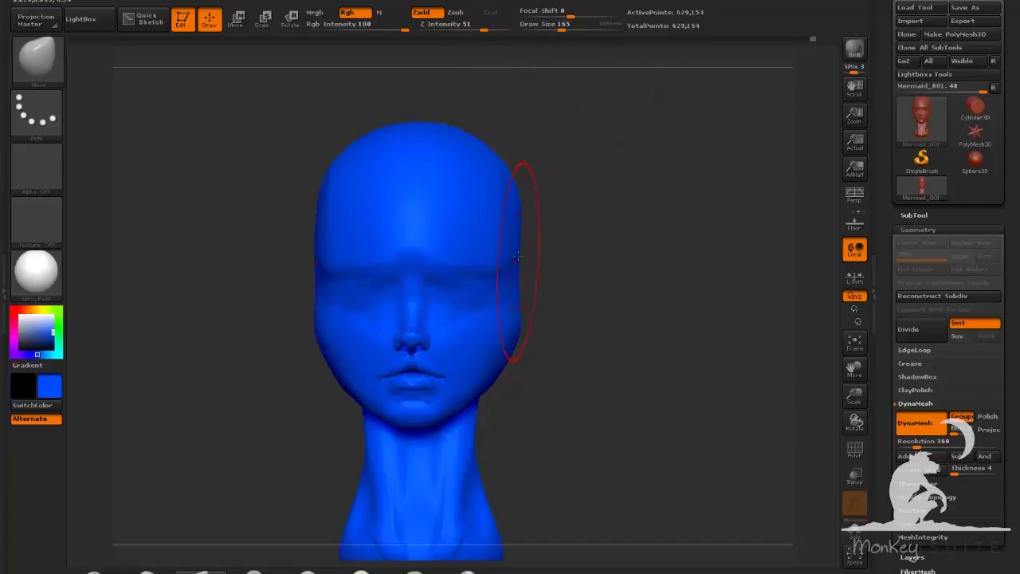
{"action": "mouse_move", "coordinate": [610, 294]}
{"action": "left_mouse_down"}
{"action": "mouse_move", "coordinate": [564, 296]}
{"action": "mouse_move", "coordinate": [596, 308]}
{"action": "mouse_move", "coordinate": [656, 307]}
{"action": "mouse_move", "coordinate": [640, 318]}
{"action": "left_mouse_up"}
Reshape the nose tip and bridge in profile with the Move brush, using Draw Sizes 126 and 75
{"action": "left_click", "coordinate": [552, 29]}
{"action": "mouse_move", "coordinate": [570, 340]}
{"action": "left_mouse_down", "text": "alt"}
{"action": "mouse_move", "coordinate": [636, 359]}
{"action": "mouse_move", "coordinate": [622, 292]}
{"action": "left_mouse_up", "text": "alt"}
{"action": "left_click", "coordinate": [556, 29]}
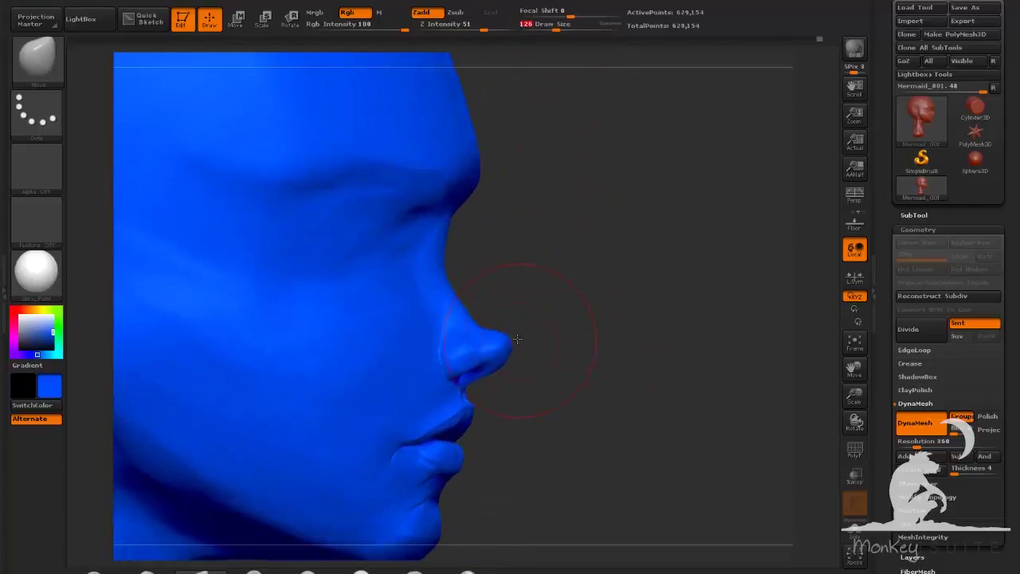
{"action": "left_click_drag", "start_coordinate": [520, 337], "coordinate": [496, 312]}
{"action": "left_click", "coordinate": [553, 28]}
{"action": "left_click_drag", "start_coordinate": [553, 29], "coordinate": [549, 29]}
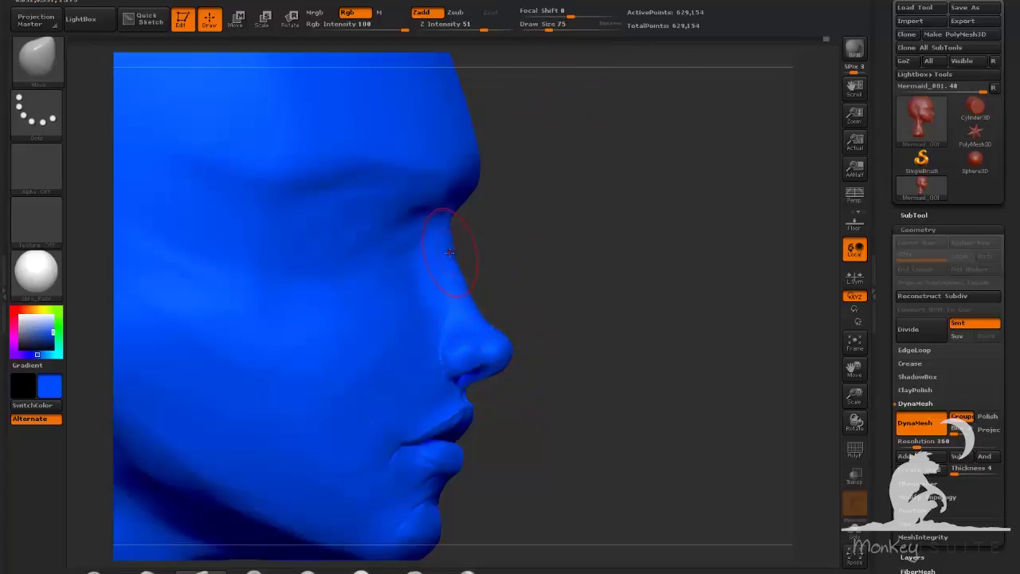
{"action": "left_click_drag", "start_coordinate": [479, 298], "coordinate": [480, 307]}
{"action": "left_click_drag", "start_coordinate": [569, 290], "coordinate": [587, 295]}
{"action": "mouse_move", "coordinate": [519, 359]}
{"action": "left_mouse_down"}
{"action": "mouse_move", "coordinate": [469, 341]}
{"action": "mouse_move", "coordinate": [472, 303]}
{"action": "mouse_move", "coordinate": [532, 252]}
{"action": "left_mouse_up"}
{"action": "mouse_move", "coordinate": [450, 308]}
{"action": "left_mouse_down"}
{"action": "mouse_move", "coordinate": [602, 253]}
{"action": "mouse_move", "coordinate": [637, 227]}
{"action": "mouse_move", "coordinate": [633, 240]}
{"action": "left_mouse_up"}
{"action": "mouse_move", "coordinate": [695, 312]}
{"action": "left_mouse_down"}
{"action": "mouse_move", "coordinate": [635, 328]}
{"action": "mouse_move", "coordinate": [550, 375]}
{"action": "left_mouse_up"}
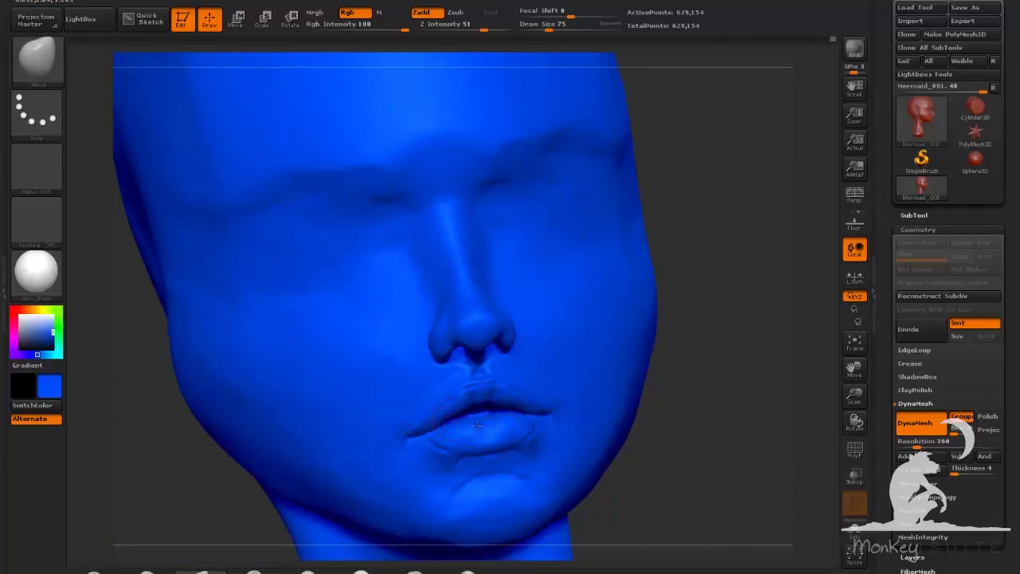
Flatten the eye sockets below the brow with the TrimDynamic brush at Draw Size 42 and Z Intensity 32
{"action": "mouse_move", "coordinate": [688, 382]}
{"action": "left_mouse_down"}
{"action": "mouse_move", "coordinate": [697, 392]}
{"action": "mouse_move", "coordinate": [661, 407]}
{"action": "mouse_move", "coordinate": [598, 369]}
{"action": "mouse_move", "coordinate": [548, 389]}
{"action": "mouse_move", "coordinate": [598, 396]}
{"action": "left_mouse_up"}
{"action": "left_click", "coordinate": [308, 571]}
{"action": "mouse_move", "coordinate": [623, 304]}
{"action": "left_mouse_down"}
{"action": "mouse_move", "coordinate": [661, 308]}
{"action": "mouse_move", "coordinate": [652, 262]}
{"action": "left_mouse_up"}
{"action": "left_click", "coordinate": [542, 29]}
{"action": "left_click", "coordinate": [470, 29]}
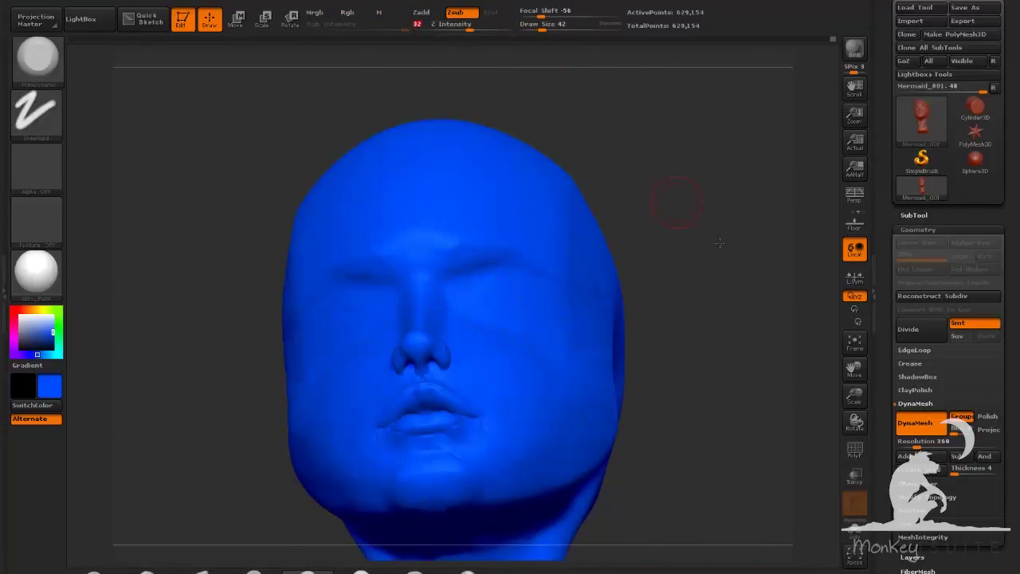
{"action": "left_click_drag", "start_coordinate": [720, 244], "coordinate": [710, 195]}
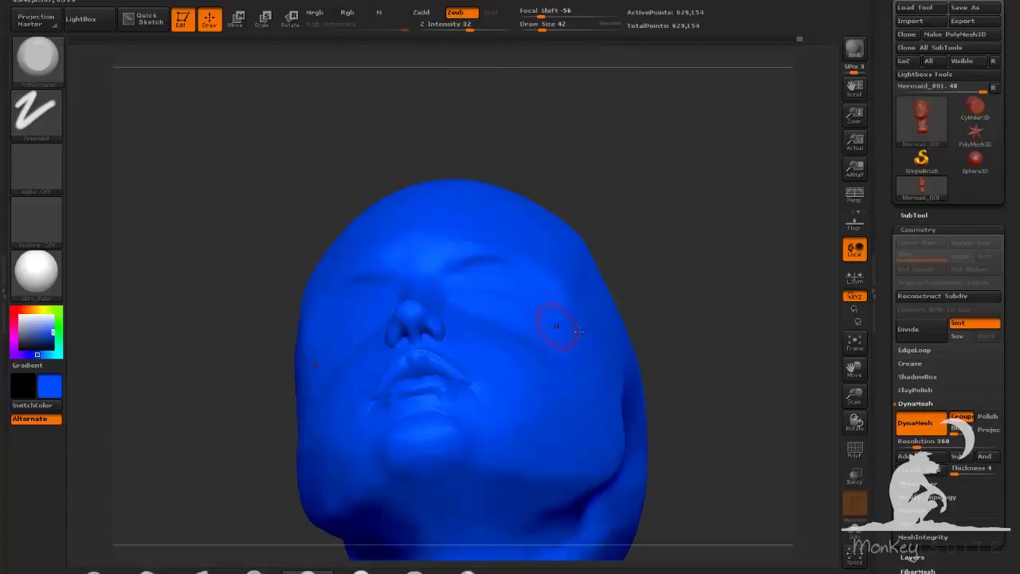
{"action": "left_click_drag", "start_coordinate": [724, 318], "coordinate": [743, 374]}
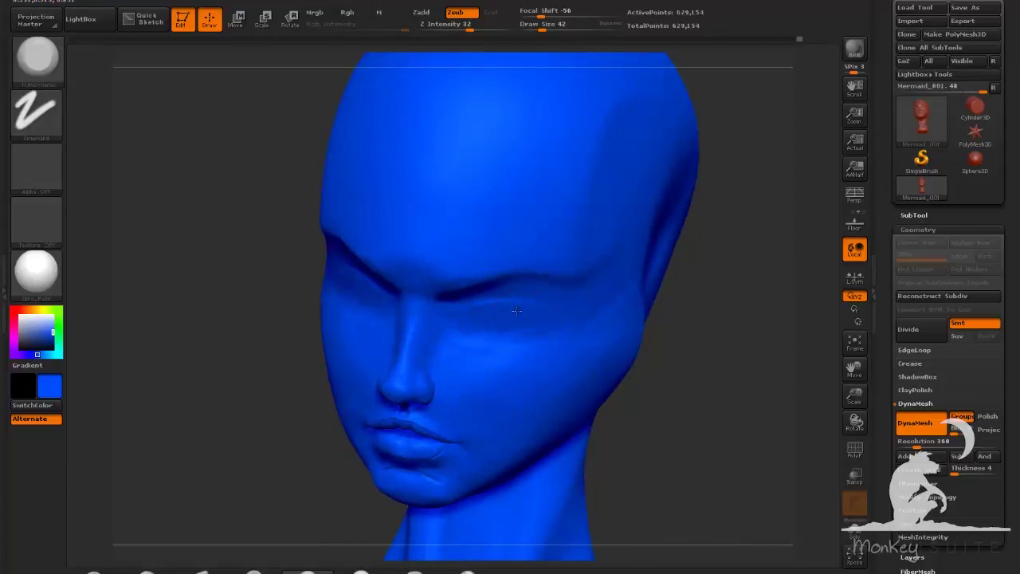
{"action": "left_click_drag", "start_coordinate": [712, 315], "coordinate": [671, 267]}
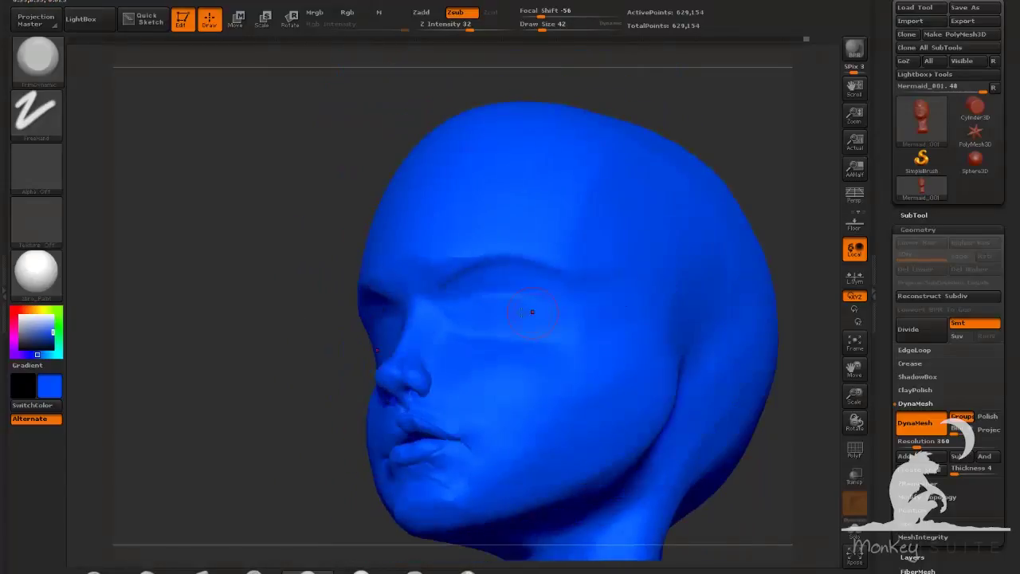
{"action": "left_click_drag", "start_coordinate": [750, 331], "coordinate": [391, 421]}
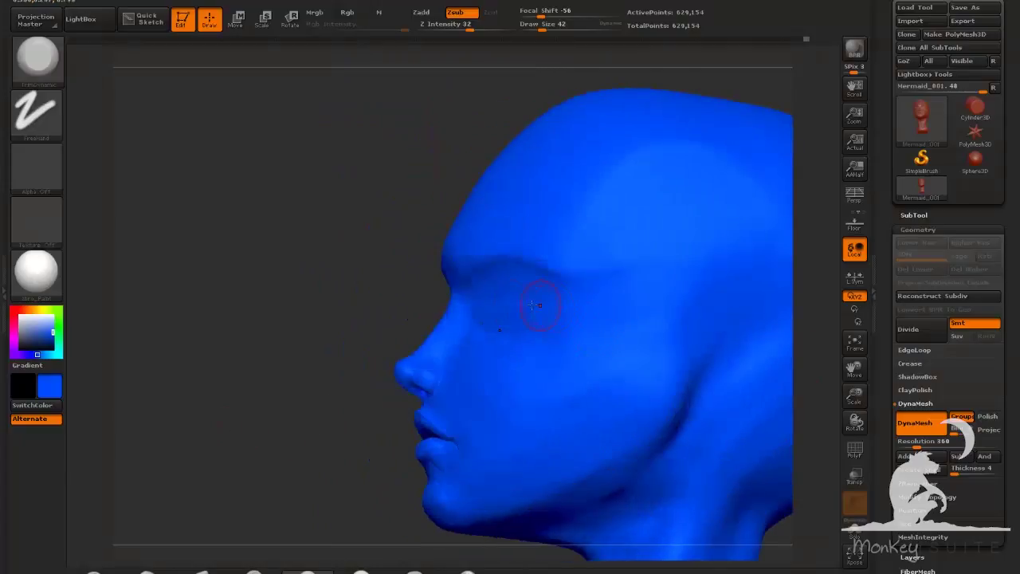
{"action": "left_click_drag", "start_coordinate": [295, 383], "coordinate": [565, 83]}
Flatten the cheeks and the sides of the face with the TrimDynamic brush at Draw Size 118
{"action": "left_click_drag", "start_coordinate": [543, 27], "coordinate": [556, 28]}
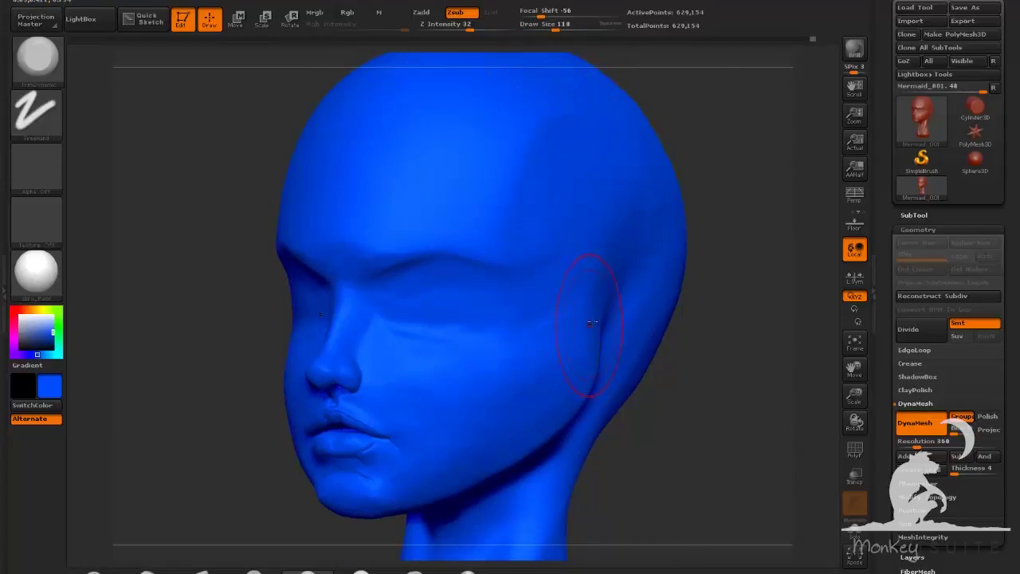
{"action": "left_click_drag", "start_coordinate": [734, 426], "coordinate": [608, 399]}
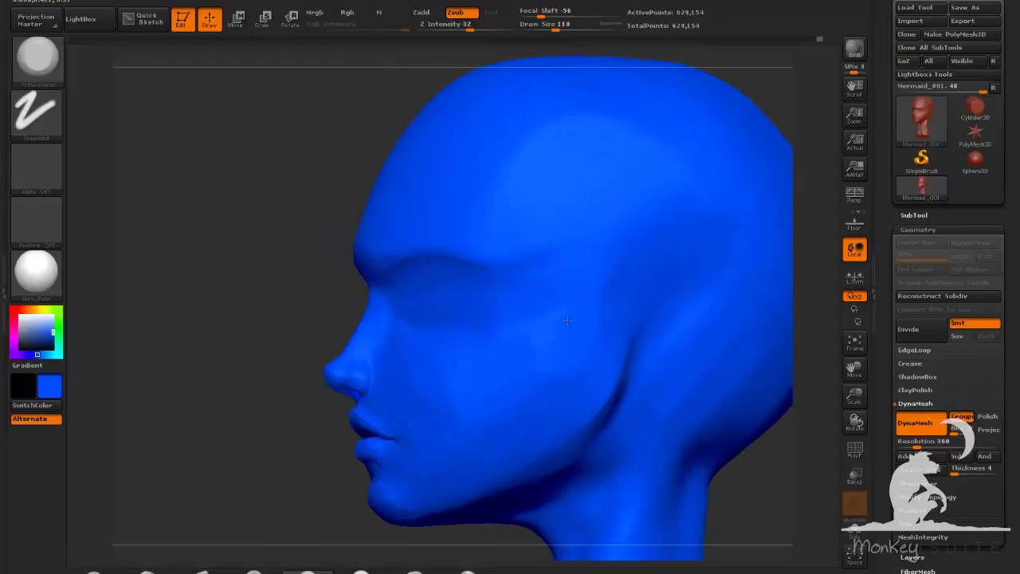
{"action": "left_click_drag", "start_coordinate": [247, 464], "coordinate": [487, 405]}
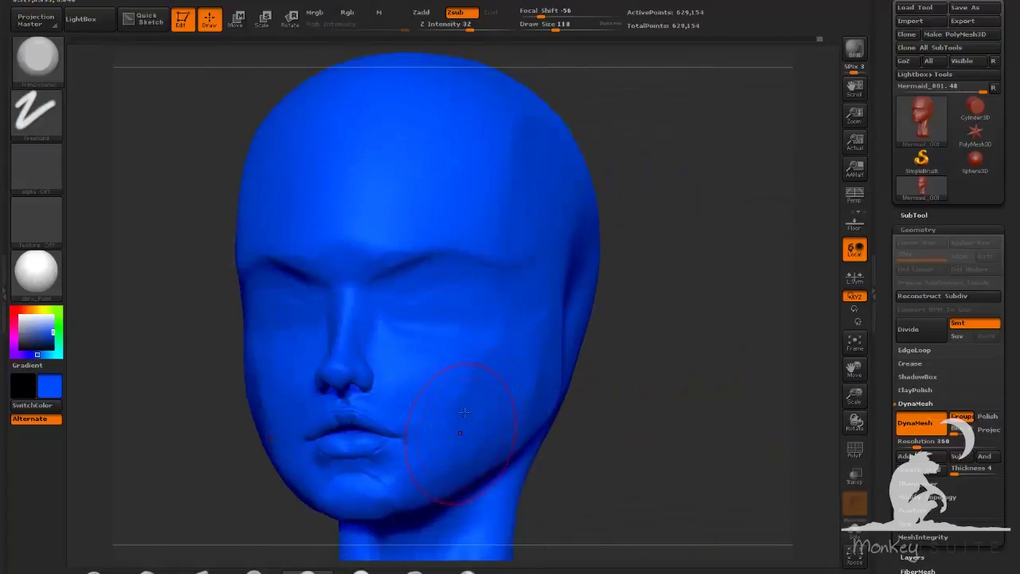
{"action": "left_click_drag", "start_coordinate": [797, 411], "coordinate": [737, 405]}
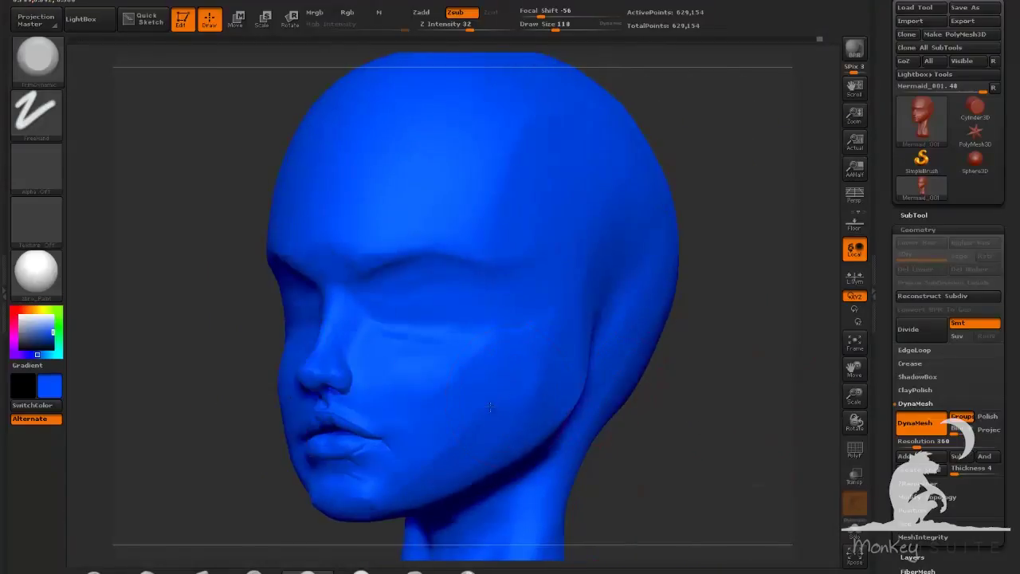
{"action": "left_click_drag", "start_coordinate": [679, 435], "coordinate": [498, 422]}
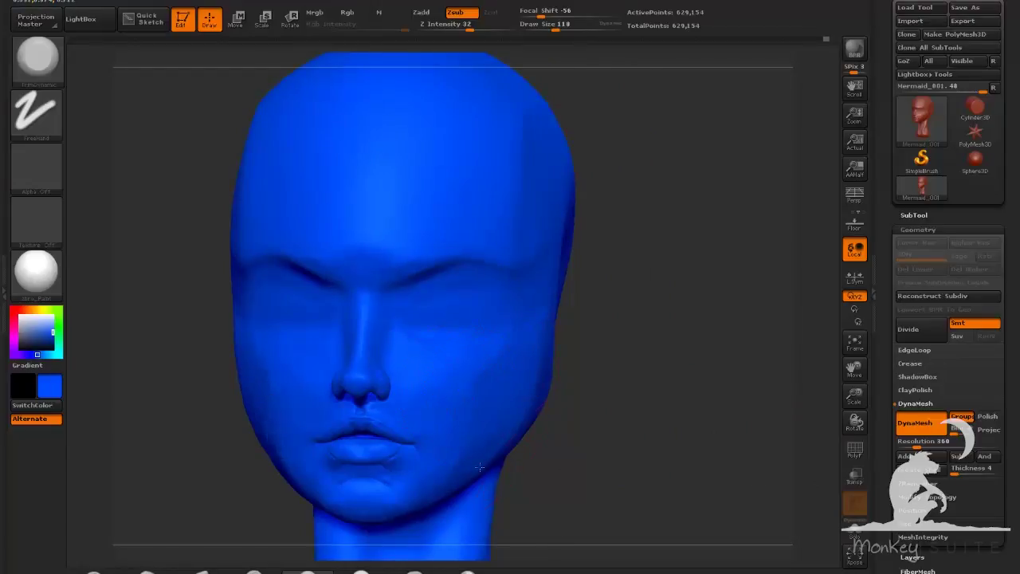
{"action": "left_click_drag", "start_coordinate": [480, 467], "coordinate": [504, 389]}
{"action": "mouse_move", "coordinate": [736, 434]}
{"action": "left_mouse_down"}
{"action": "mouse_move", "coordinate": [774, 433]}
{"action": "mouse_move", "coordinate": [715, 346]}
{"action": "mouse_move", "coordinate": [674, 399]}
{"action": "mouse_move", "coordinate": [729, 413]}
{"action": "mouse_move", "coordinate": [667, 410]}
{"action": "left_mouse_up"}
Refine the cheek and jaw planes with the TrimDynamic brush at Draw Size 62, working from front and side views
{"action": "left_click_drag", "start_coordinate": [556, 26], "coordinate": [546, 25]}
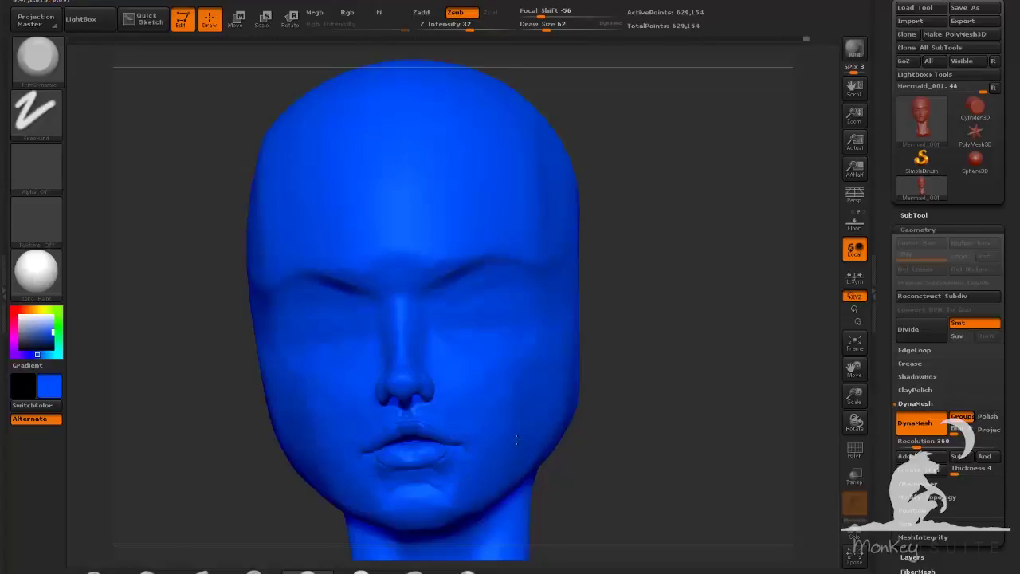
{"action": "left_click_drag", "start_coordinate": [558, 472], "coordinate": [631, 480]}
{"action": "left_click_drag", "start_coordinate": [631, 481], "coordinate": [642, 421], "text": "alt"}
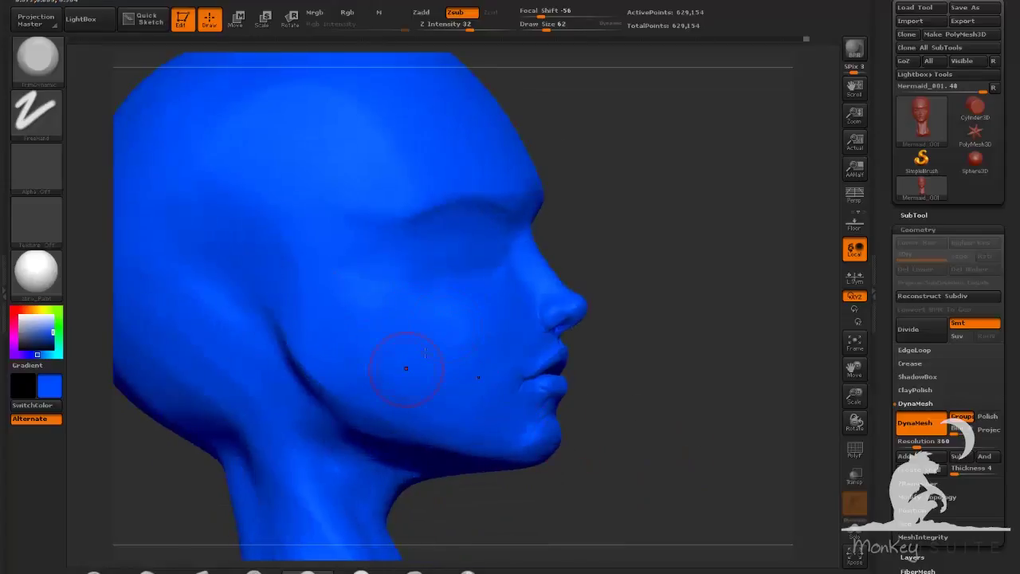
{"action": "left_click_drag", "start_coordinate": [630, 351], "coordinate": [528, 319]}
{"action": "mouse_move", "coordinate": [700, 328]}
{"action": "left_mouse_down"}
{"action": "mouse_move", "coordinate": [610, 315]}
{"action": "mouse_move", "coordinate": [697, 295]}
{"action": "left_mouse_up"}
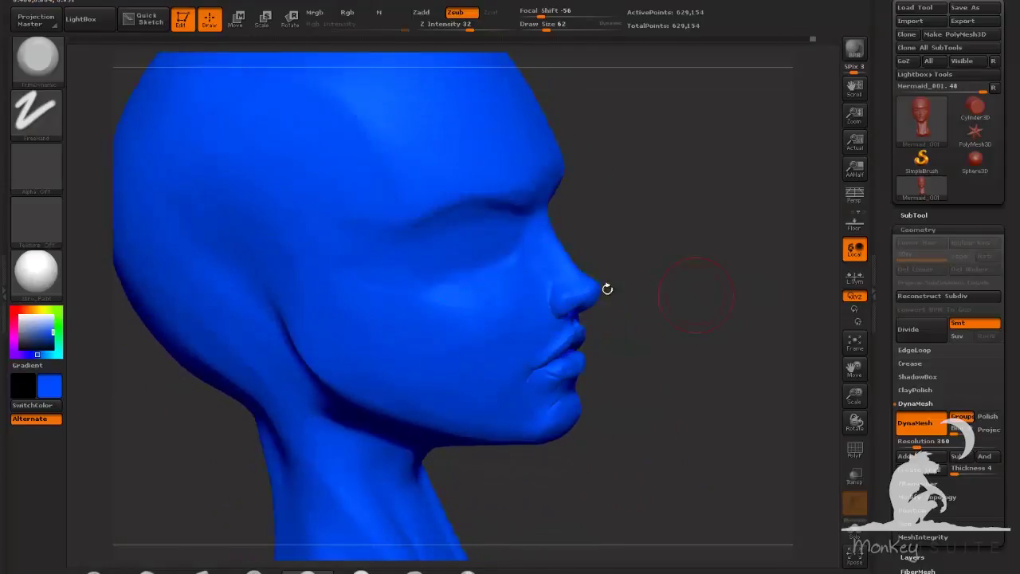
{"action": "mouse_move", "coordinate": [722, 204]}
{"action": "left_mouse_down"}
{"action": "mouse_move", "coordinate": [706, 216]}
{"action": "mouse_move", "coordinate": [665, 346]}
{"action": "mouse_move", "coordinate": [606, 382]}
{"action": "mouse_move", "coordinate": [555, 380]}
{"action": "left_mouse_up"}
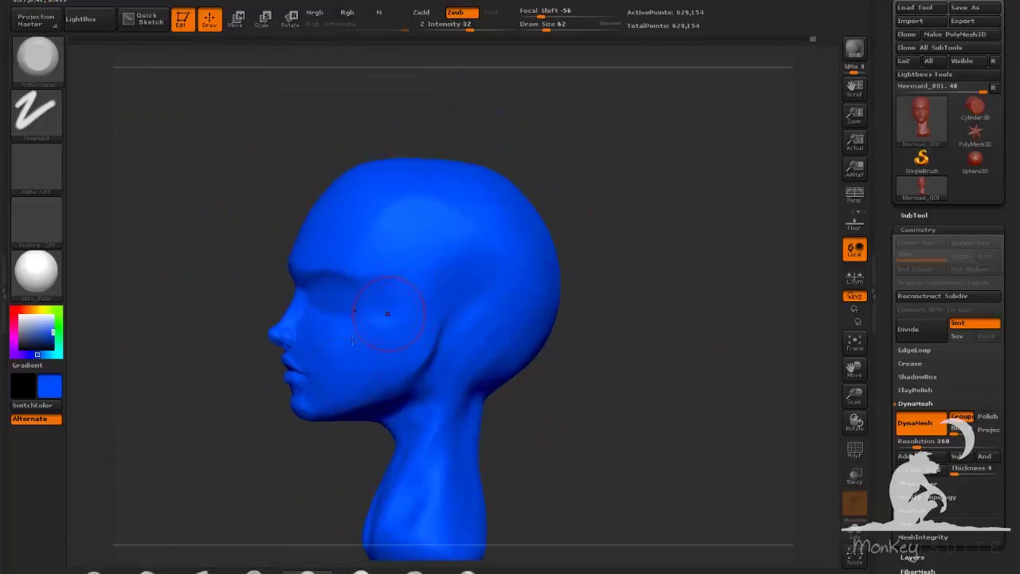
Build up the cheekbone with the ClayBuildup brush at Draw Size 45
{"action": "left_click", "coordinate": [147, 571]}
{"action": "left_click_drag", "start_coordinate": [547, 28], "coordinate": [543, 28]}
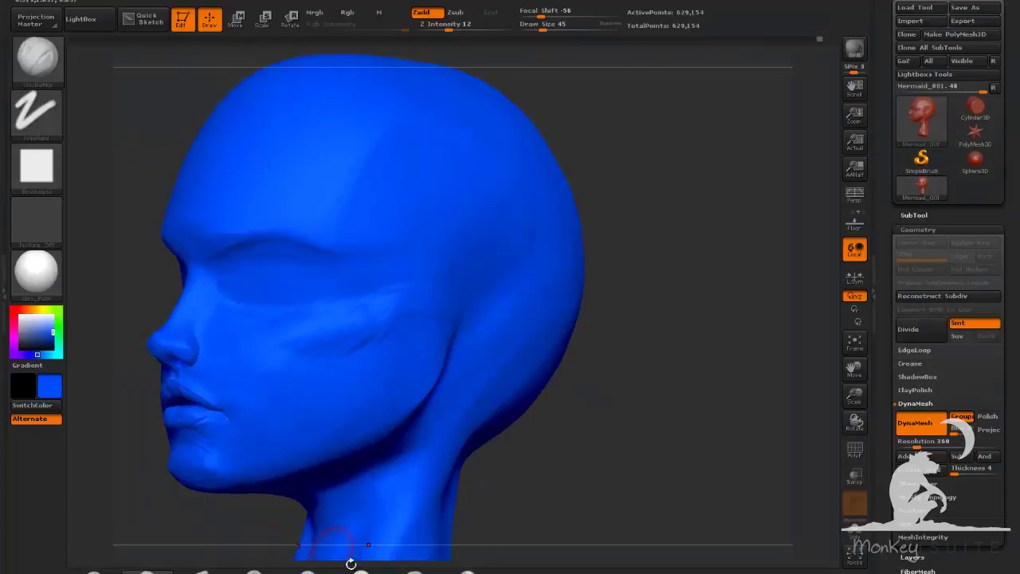
{"action": "left_click", "coordinate": [412, 572]}
Blend the built-up cheekbone into the cheek with the TrimDynamic brush, raising the Draw Size to 75
{"action": "left_click", "coordinate": [311, 571]}
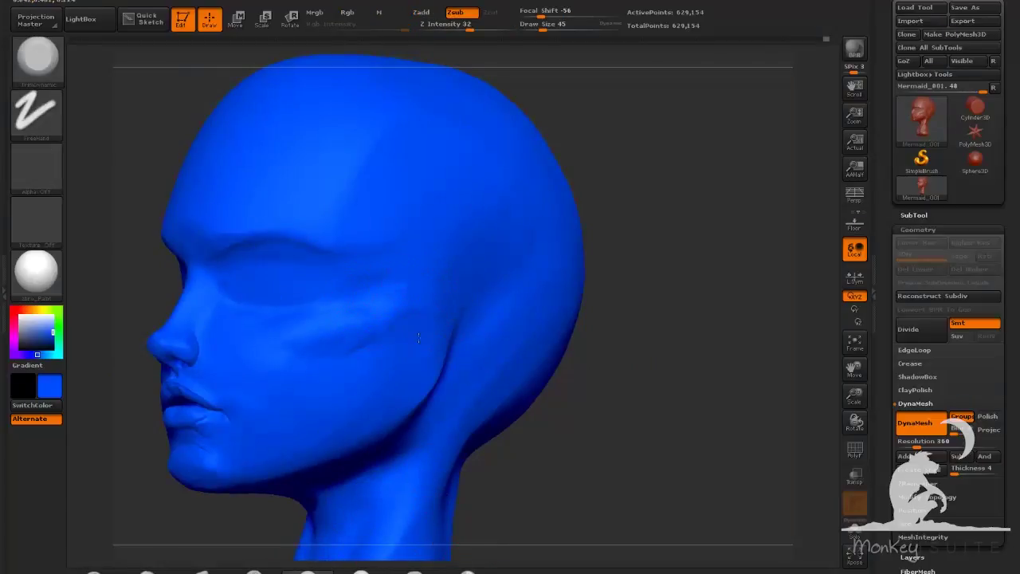
{"action": "left_click_drag", "start_coordinate": [542, 430], "coordinate": [606, 415]}
{"action": "left_click_drag", "start_coordinate": [543, 27], "coordinate": [548, 27]}
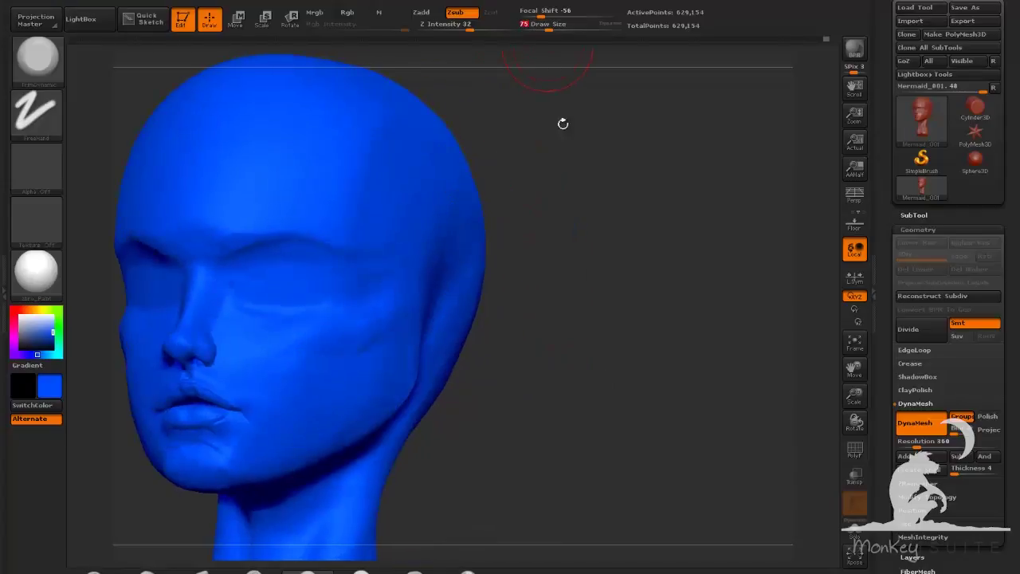
{"action": "left_click_drag", "start_coordinate": [563, 127], "coordinate": [518, 140]}
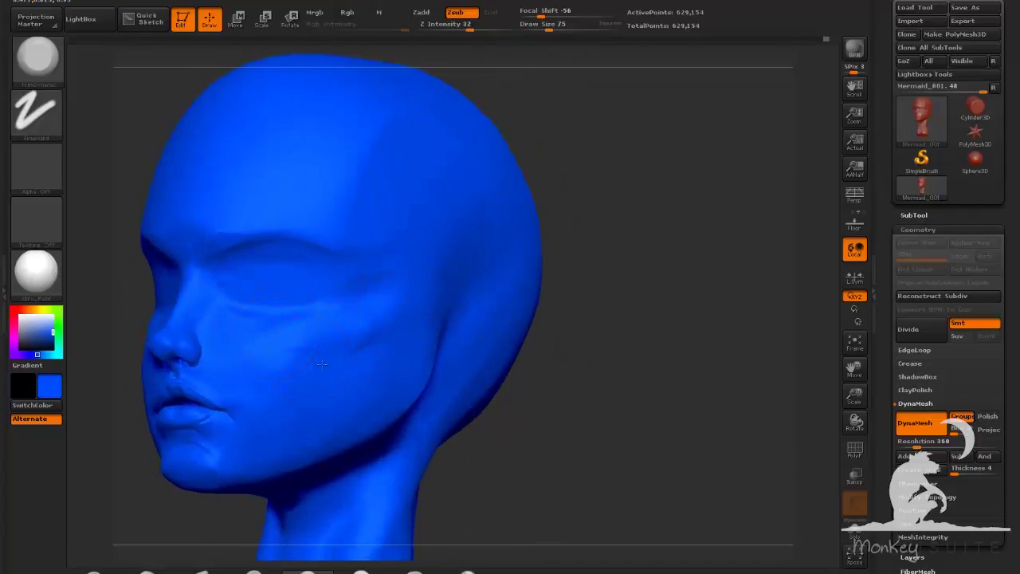
{"action": "left_click_drag", "start_coordinate": [570, 319], "coordinate": [439, 306]}
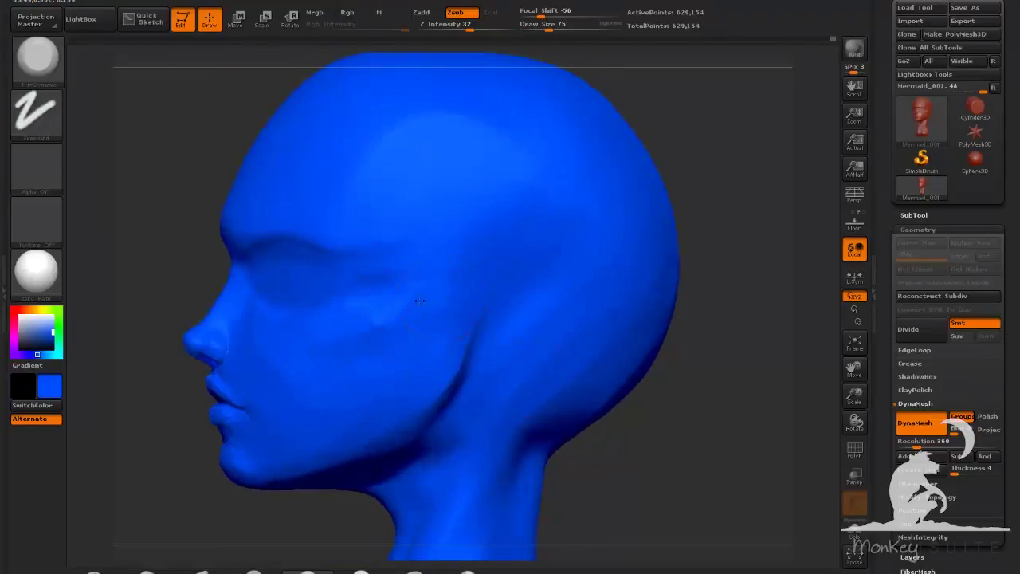
Add volume along the cheekbone with the ClayBuildup brush at Draw Size 75 and smooth the strokes
{"action": "left_click_drag", "start_coordinate": [618, 438], "coordinate": [656, 444]}
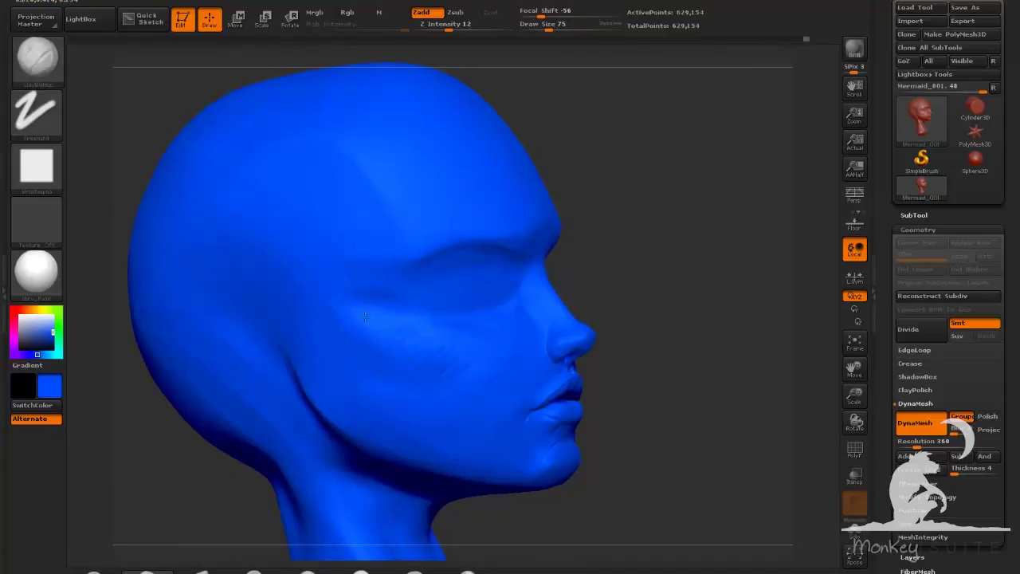
{"action": "left_click_drag", "start_coordinate": [447, 366], "coordinate": [406, 346], "text": "shift"}
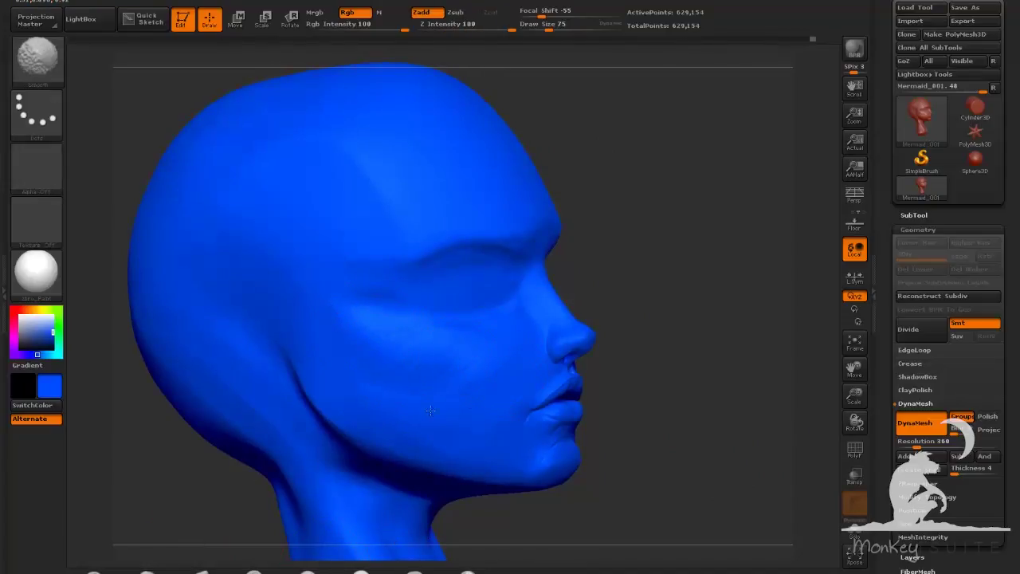
Trim the lower cheeks with TrimDynamic at Draw Size 75 and build up the temple area with ClayBuildup
{"action": "left_click", "coordinate": [309, 571]}
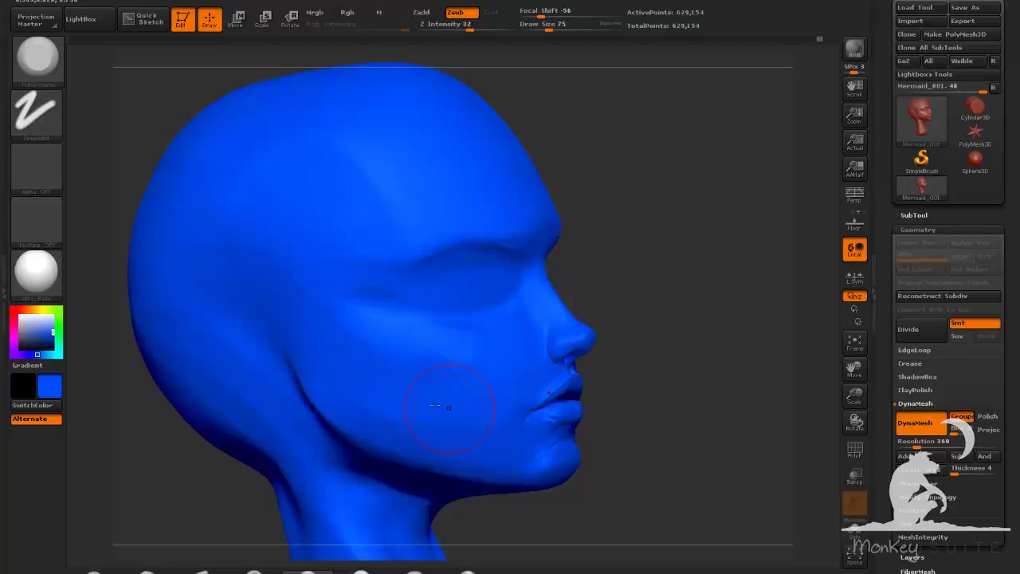
{"action": "mouse_move", "coordinate": [730, 419]}
{"action": "left_mouse_down"}
{"action": "mouse_move", "coordinate": [678, 422]}
{"action": "mouse_move", "coordinate": [709, 429]}
{"action": "mouse_move", "coordinate": [637, 386]}
{"action": "mouse_move", "coordinate": [684, 394]}
{"action": "mouse_move", "coordinate": [626, 368]}
{"action": "left_mouse_up"}
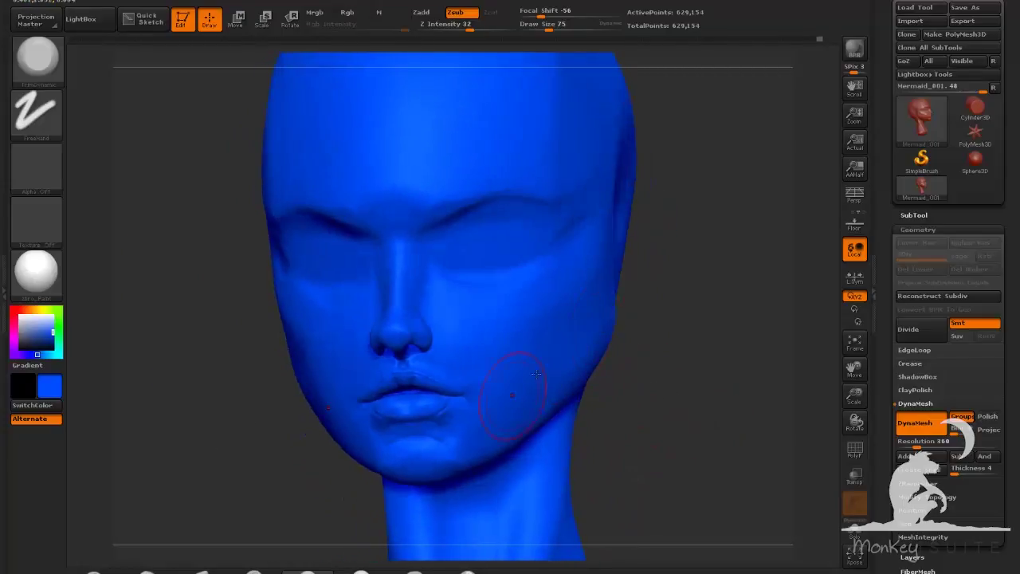
{"action": "left_click_drag", "start_coordinate": [733, 335], "coordinate": [649, 351]}
{"action": "mouse_move", "coordinate": [699, 387]}
{"action": "left_mouse_down"}
{"action": "mouse_move", "coordinate": [765, 395]}
{"action": "mouse_move", "coordinate": [698, 368]}
{"action": "left_mouse_up"}
{"action": "mouse_move", "coordinate": [697, 369]}
{"action": "left_mouse_down"}
{"action": "mouse_move", "coordinate": [719, 370]}
{"action": "mouse_move", "coordinate": [639, 428]}
{"action": "mouse_move", "coordinate": [721, 428]}
{"action": "mouse_move", "coordinate": [703, 382]}
{"action": "left_mouse_up"}
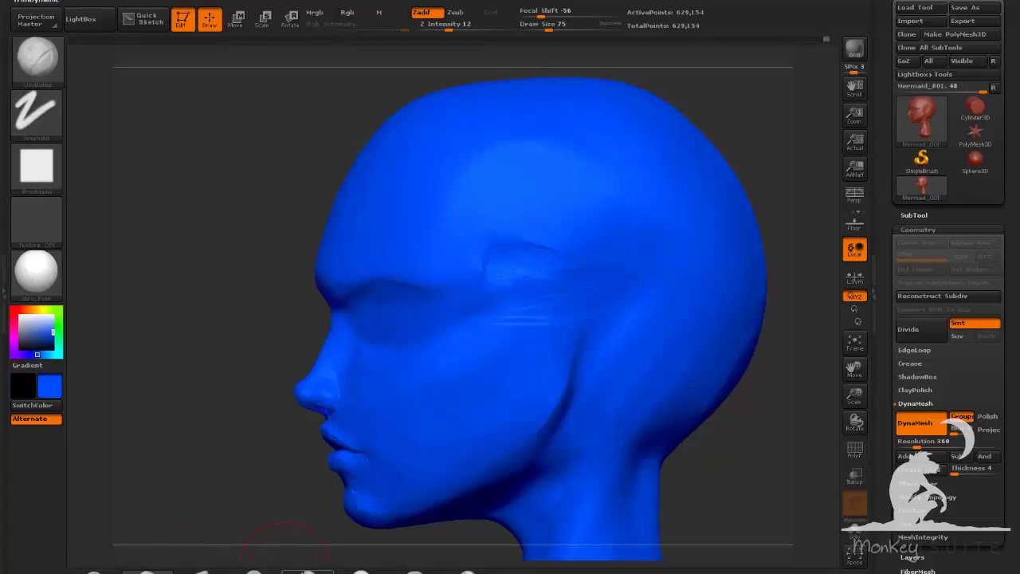
Smooth the clay strokes on the temple and flatten the area with the TrimDynamic brush, reducing the Draw Size to 59
{"action": "key", "text": "shift"}
{"action": "left_click", "coordinate": [308, 571]}
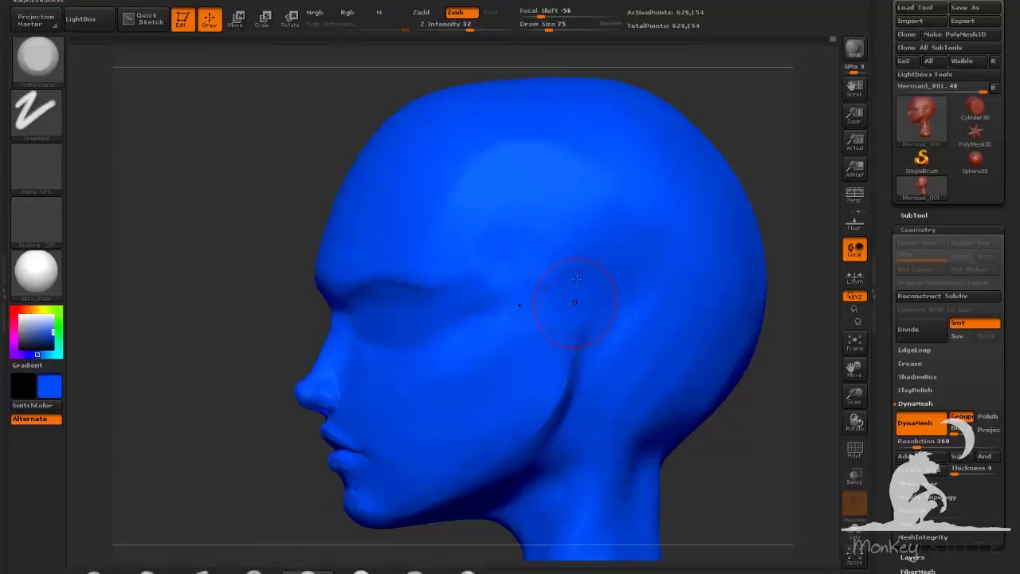
{"action": "left_click_drag", "start_coordinate": [548, 28], "coordinate": [545, 28]}
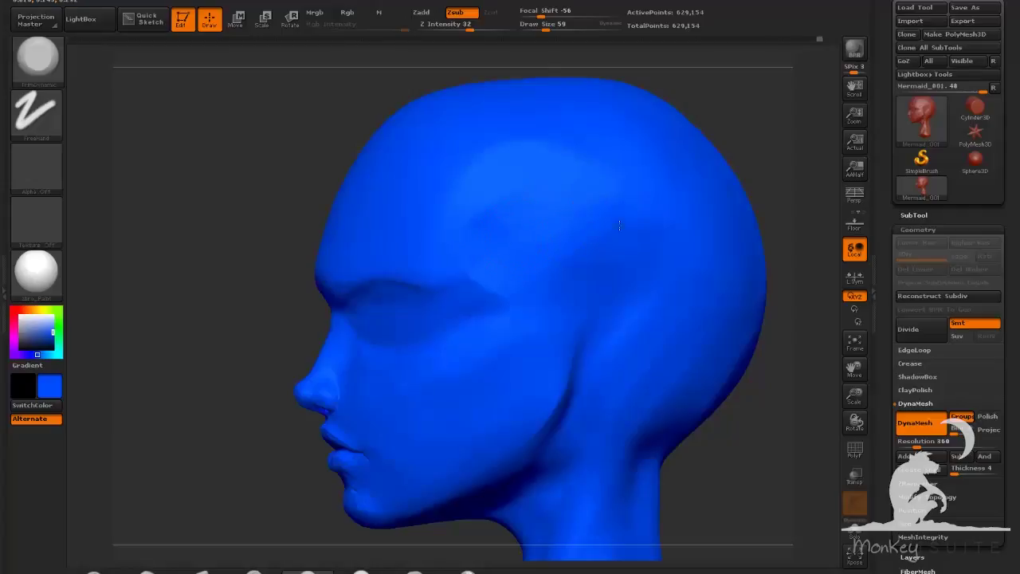
{"action": "mouse_move", "coordinate": [716, 462]}
{"action": "left_mouse_down"}
{"action": "mouse_move", "coordinate": [775, 471]}
{"action": "mouse_move", "coordinate": [712, 472]}
{"action": "left_mouse_up"}
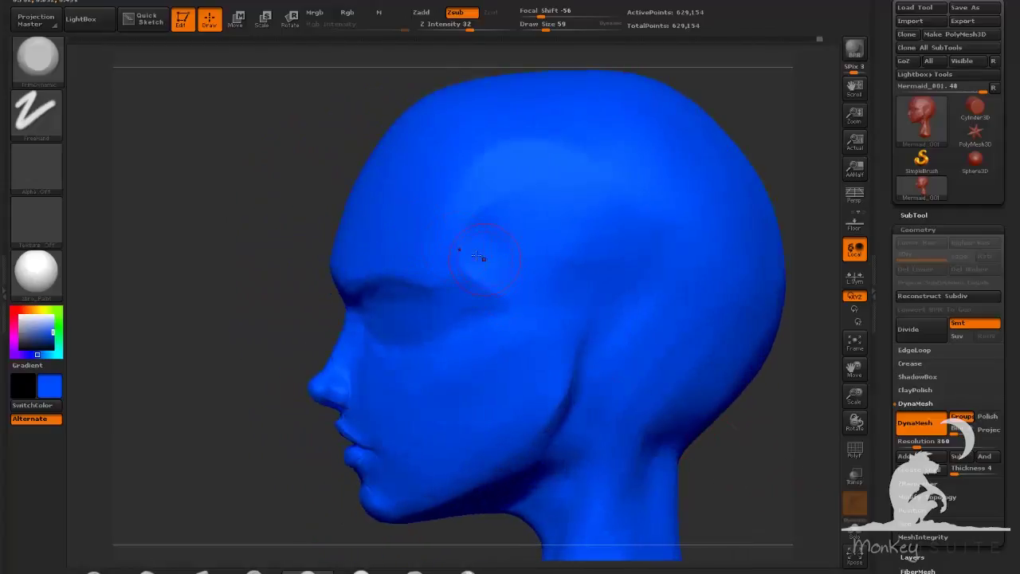
{"action": "left_click_drag", "start_coordinate": [489, 249], "coordinate": [498, 263]}
{"action": "key", "text": "ctrl+z"}
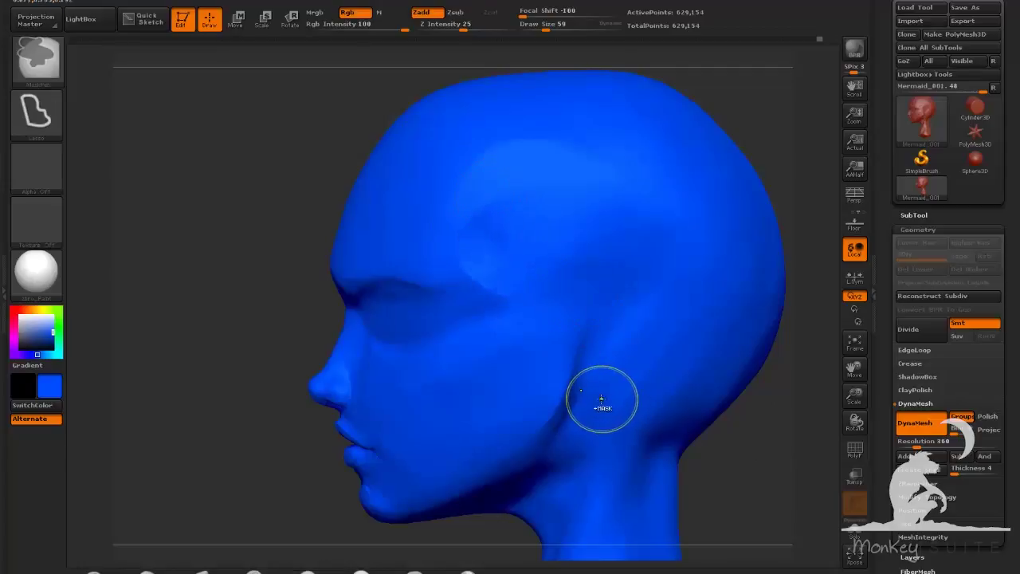
Build up the temple beside the outer brow with the ClayBuildup brush at Draw Size 59 and smooth the strokes
{"action": "left_click", "coordinate": [148, 572]}
{"action": "key", "text": "shift"}
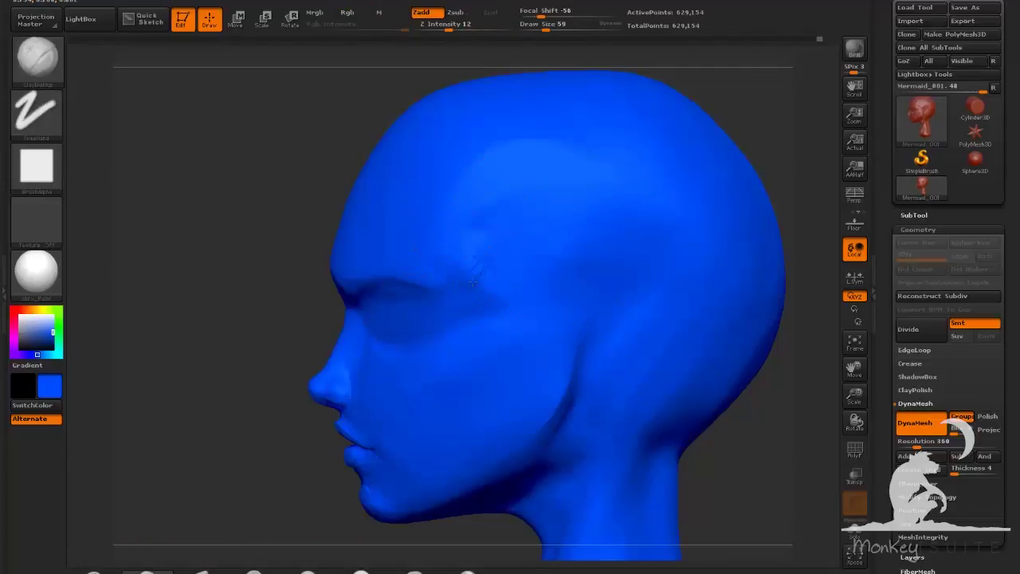
{"action": "key", "text": "1"}
{"action": "key", "text": "1"}
{"action": "key", "text": "1"}
{"action": "left_click_drag", "start_coordinate": [492, 228], "coordinate": [474, 263], "text": "shift"}
Flatten the whole temple into the side of the skull with the TrimDynamic brush at Draw Size 140
{"action": "left_click", "coordinate": [308, 571]}
{"action": "left_click_drag", "start_coordinate": [547, 29], "coordinate": [558, 29]}
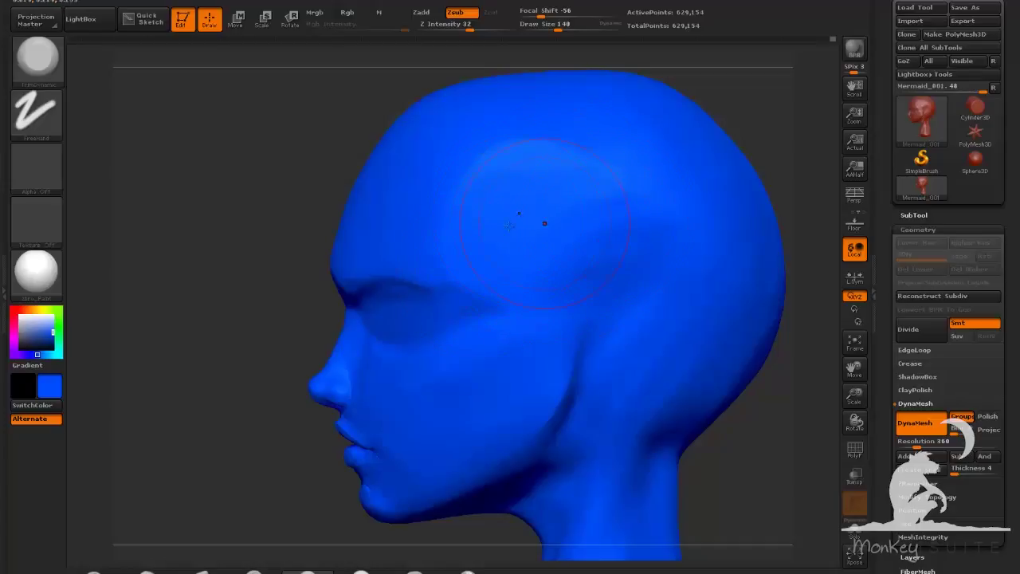
{"action": "mouse_move", "coordinate": [794, 467]}
{"action": "left_mouse_down"}
{"action": "mouse_move", "coordinate": [802, 452]}
{"action": "mouse_move", "coordinate": [751, 444]}
{"action": "mouse_move", "coordinate": [731, 406]}
{"action": "mouse_move", "coordinate": [647, 403]}
{"action": "mouse_move", "coordinate": [753, 413]}
{"action": "mouse_move", "coordinate": [660, 422]}
{"action": "mouse_move", "coordinate": [713, 455]}
{"action": "mouse_move", "coordinate": [592, 428]}
{"action": "mouse_move", "coordinate": [620, 407]}
{"action": "mouse_move", "coordinate": [562, 416]}
{"action": "mouse_move", "coordinate": [506, 401]}
{"action": "left_mouse_up"}
Adjust the neck's silhouette from the front and both sides with the Move brush at Draw Size 140
{"action": "left_click", "coordinate": [201, 571]}
{"action": "left_click_drag", "start_coordinate": [571, 462], "coordinate": [653, 462]}
{"action": "left_click_drag", "start_coordinate": [653, 462], "coordinate": [656, 391], "text": "alt"}
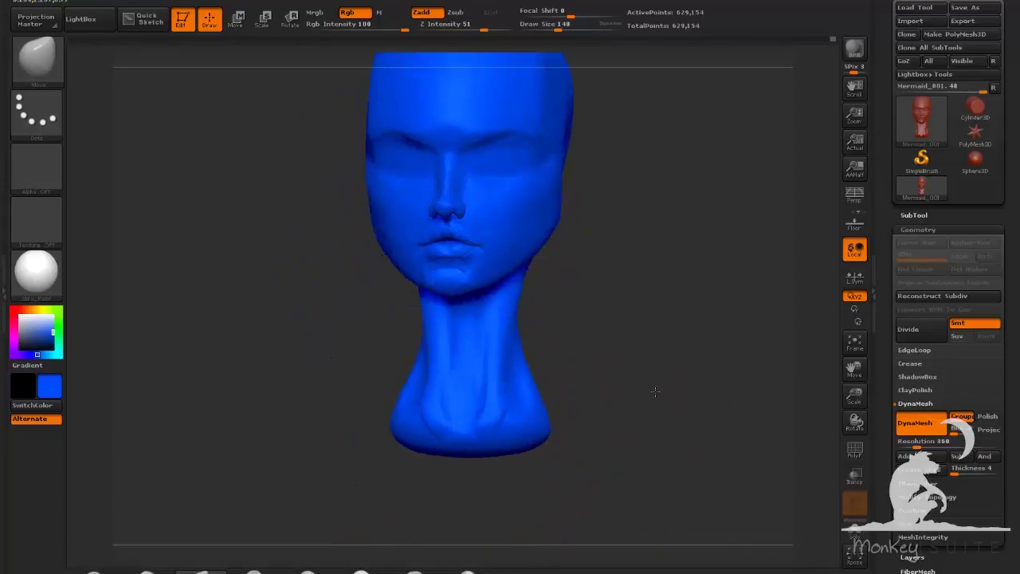
{"action": "left_click_drag", "start_coordinate": [583, 405], "coordinate": [627, 385]}
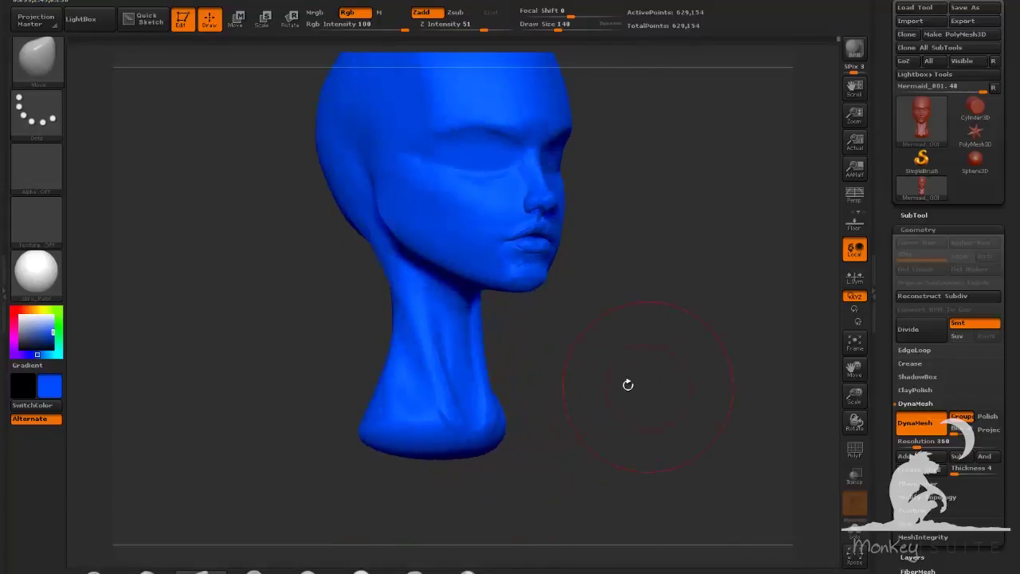
{"action": "left_click_drag", "start_coordinate": [560, 393], "coordinate": [599, 388]}
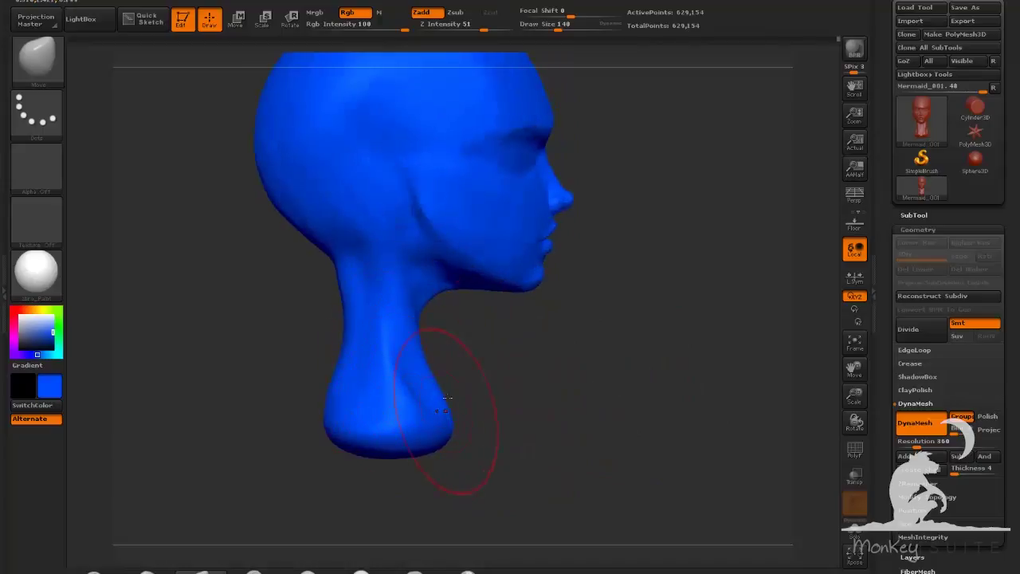
{"action": "left_click_drag", "start_coordinate": [508, 386], "coordinate": [448, 379]}
{"action": "mouse_move", "coordinate": [586, 405]}
{"action": "left_mouse_down"}
{"action": "mouse_move", "coordinate": [515, 414]}
{"action": "mouse_move", "coordinate": [545, 394]}
{"action": "left_mouse_up"}
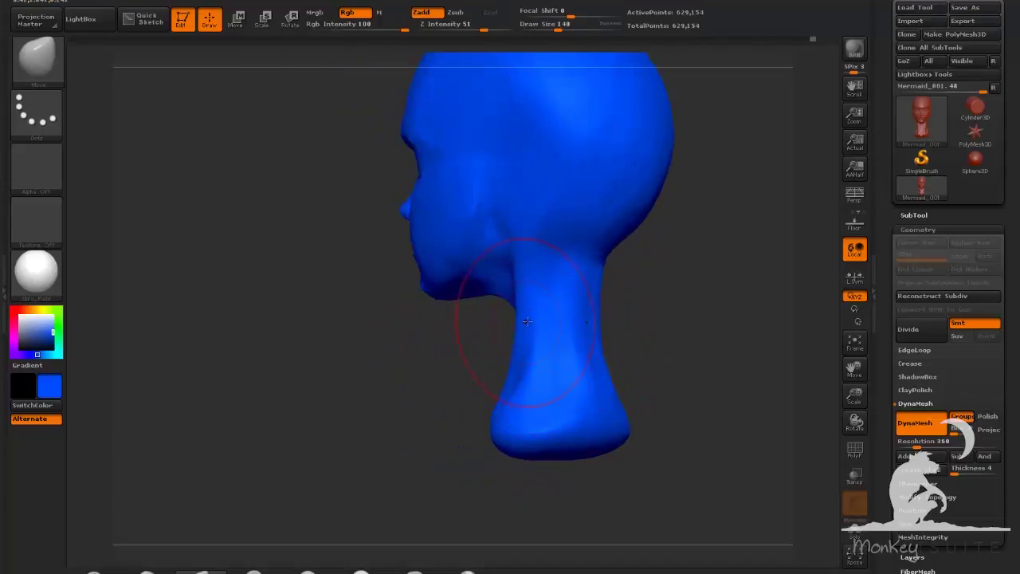
{"action": "left_click_drag", "start_coordinate": [461, 408], "coordinate": [579, 412]}
{"action": "left_click_drag", "start_coordinate": [647, 370], "coordinate": [665, 426], "text": "alt"}
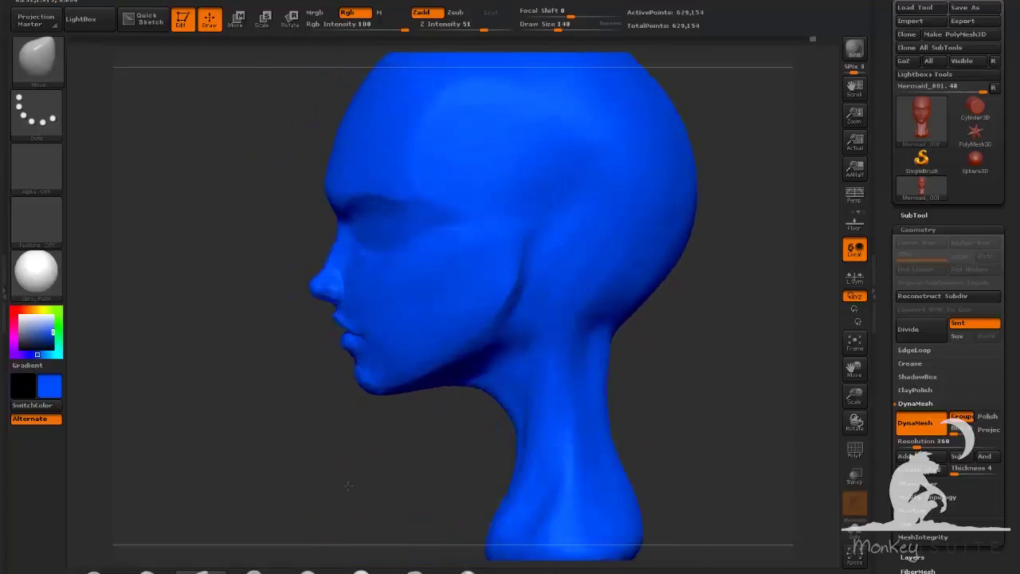
Refine the planes of the cheek and jaw on the side of the face with a smaller TrimDynamic brush
{"action": "mouse_move", "coordinate": [367, 446]}
{"action": "left_mouse_down", "text": "alt"}
{"action": "mouse_move", "coordinate": [378, 475]}
{"action": "mouse_move", "coordinate": [416, 493]}
{"action": "left_mouse_up", "text": "alt"}
{"action": "left_click", "coordinate": [308, 571]}
{"action": "left_click", "coordinate": [547, 28]}
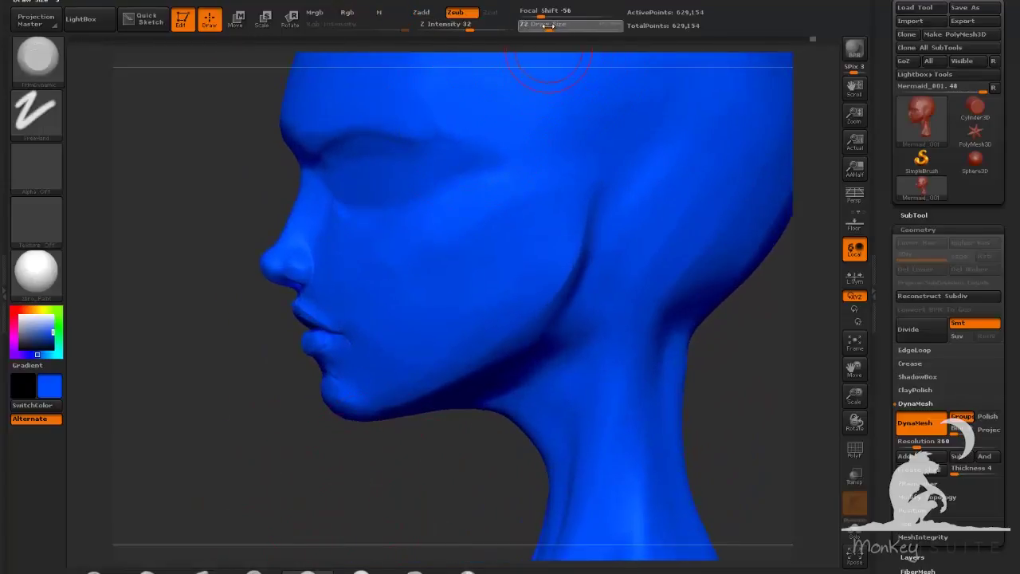
{"action": "left_click_drag", "start_coordinate": [255, 480], "coordinate": [287, 452]}
{"action": "left_click_drag", "start_coordinate": [526, 422], "coordinate": [649, 408]}
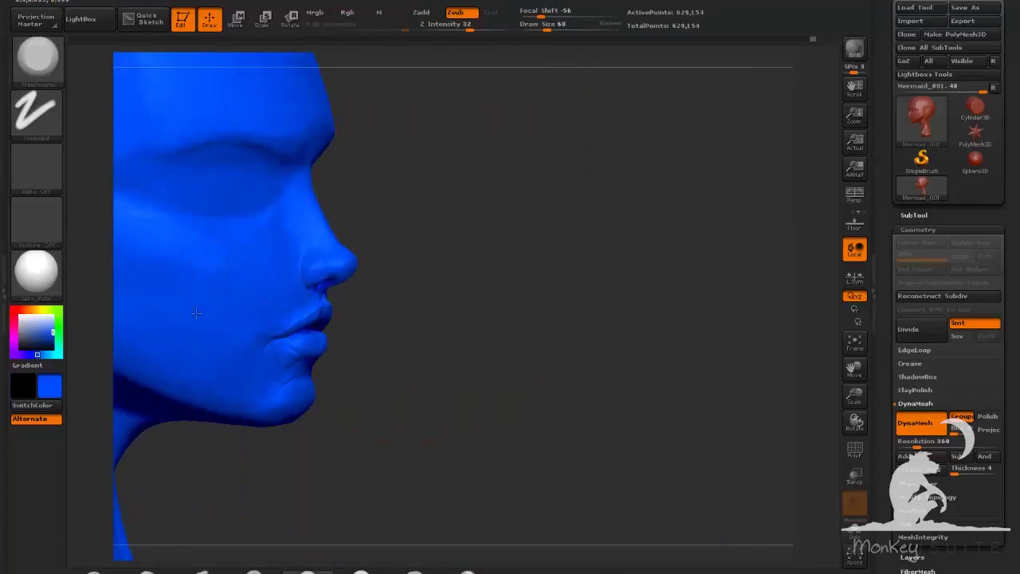
{"action": "left_click_drag", "start_coordinate": [300, 408], "coordinate": [382, 416]}
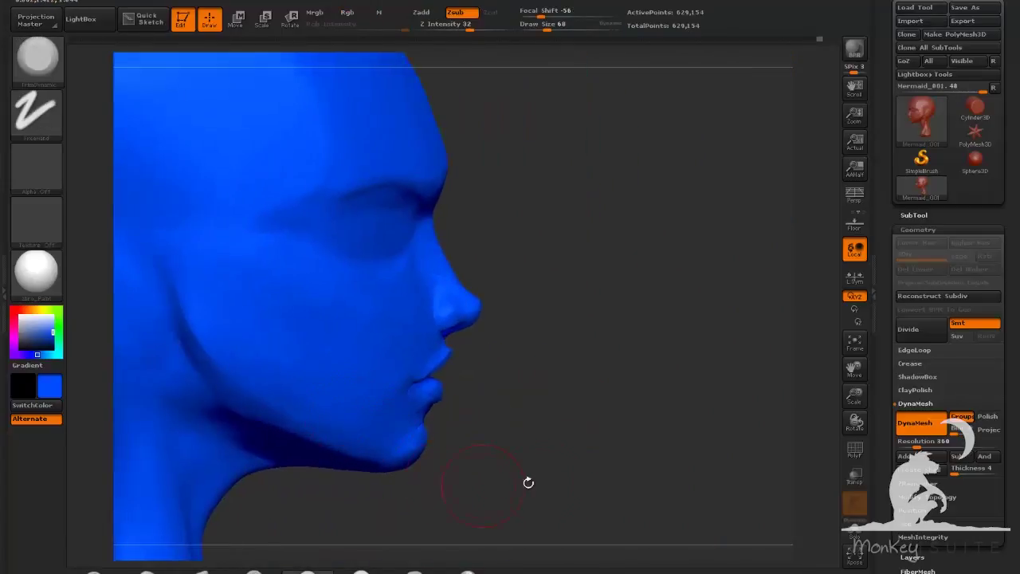
{"action": "left_click_drag", "start_coordinate": [528, 483], "coordinate": [454, 472]}
{"action": "mouse_move", "coordinate": [641, 390]}
{"action": "left_mouse_down", "text": "alt"}
{"action": "mouse_move", "coordinate": [652, 424]}
{"action": "mouse_move", "coordinate": [638, 440]}
{"action": "mouse_move", "coordinate": [526, 439]}
{"action": "mouse_move", "coordinate": [714, 433]}
{"action": "mouse_move", "coordinate": [594, 395]}
{"action": "mouse_move", "coordinate": [576, 411]}
{"action": "mouse_move", "coordinate": [570, 303]}
{"action": "left_mouse_up", "text": "alt"}
Build up the underside of the jaw and the upper throat with the ClayBuildup brush at Draw Size 50
{"action": "left_click", "coordinate": [149, 571]}
{"action": "left_click_drag", "start_coordinate": [548, 31], "coordinate": [544, 31]}
{"action": "left_click_drag", "start_coordinate": [649, 225], "coordinate": [673, 309]}
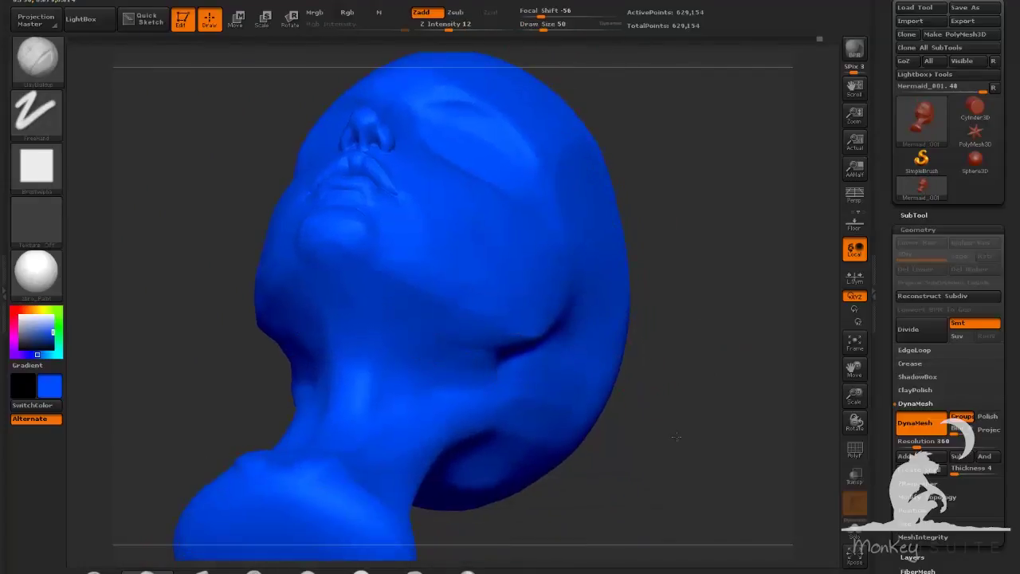
{"action": "left_click_drag", "start_coordinate": [676, 436], "coordinate": [417, 335]}
{"action": "left_click_drag", "start_coordinate": [276, 376], "coordinate": [399, 335]}
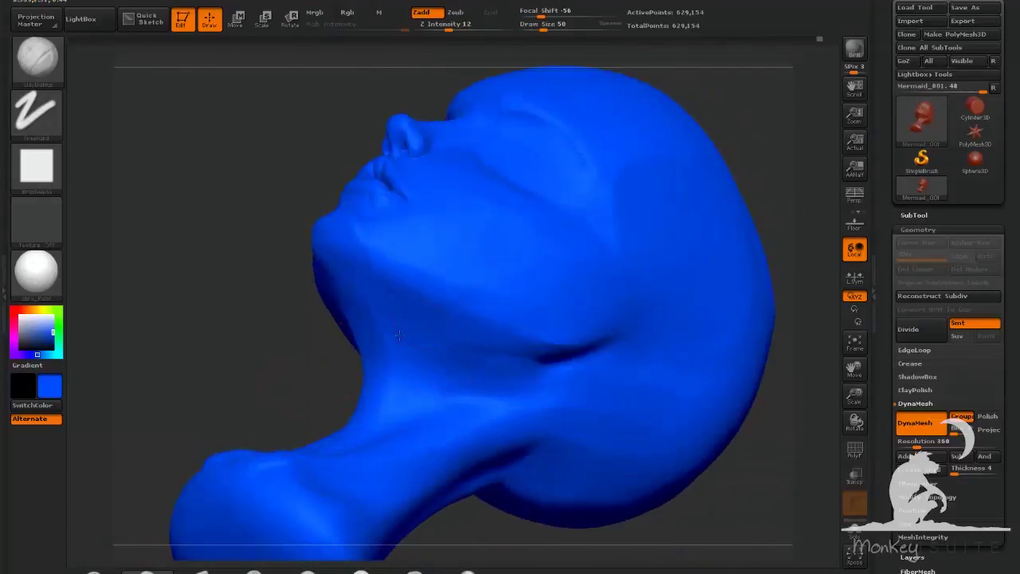
{"action": "left_click_drag", "start_coordinate": [442, 359], "coordinate": [443, 406]}
{"action": "left_click_drag", "start_coordinate": [295, 378], "coordinate": [430, 352]}
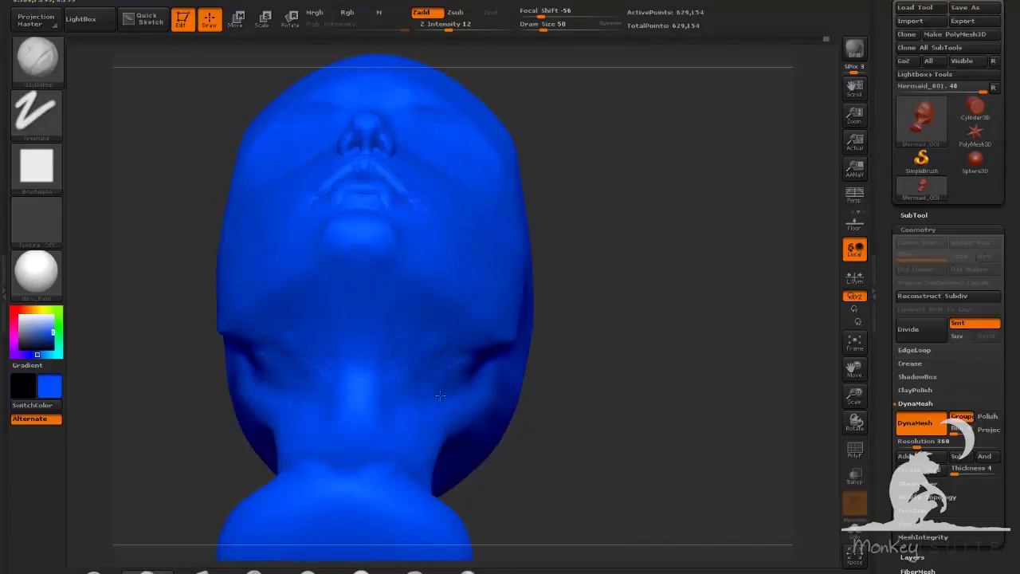
{"action": "left_click_drag", "start_coordinate": [440, 395], "coordinate": [437, 353]}
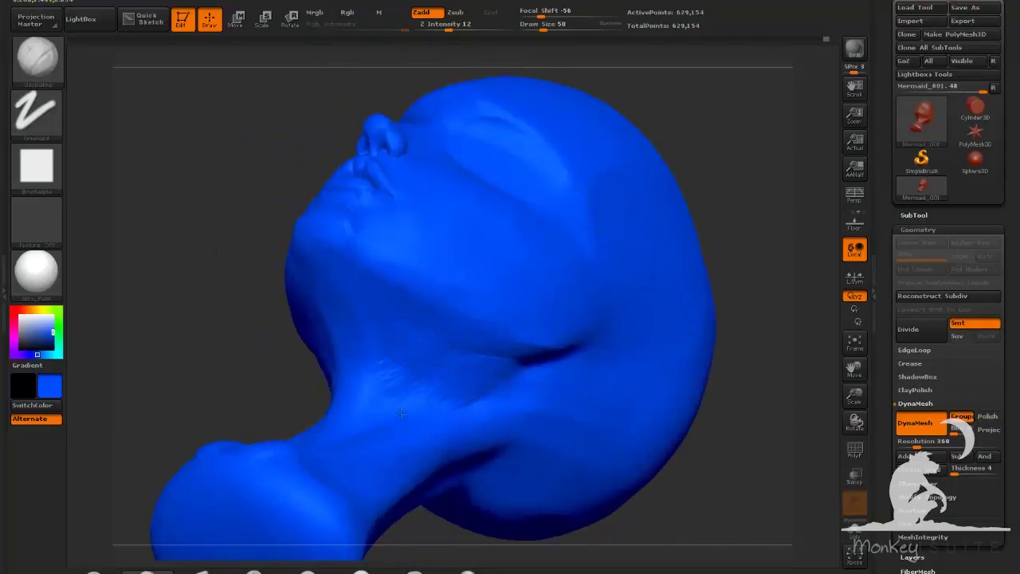
{"action": "left_click_drag", "start_coordinate": [400, 413], "coordinate": [394, 353]}
{"action": "left_click_drag", "start_coordinate": [249, 396], "coordinate": [346, 400]}
Add volume down the front of the neck towards its base with the ClayBuildup brush and smooth the strokes
{"action": "left_click_drag", "start_coordinate": [577, 444], "coordinate": [596, 460]}
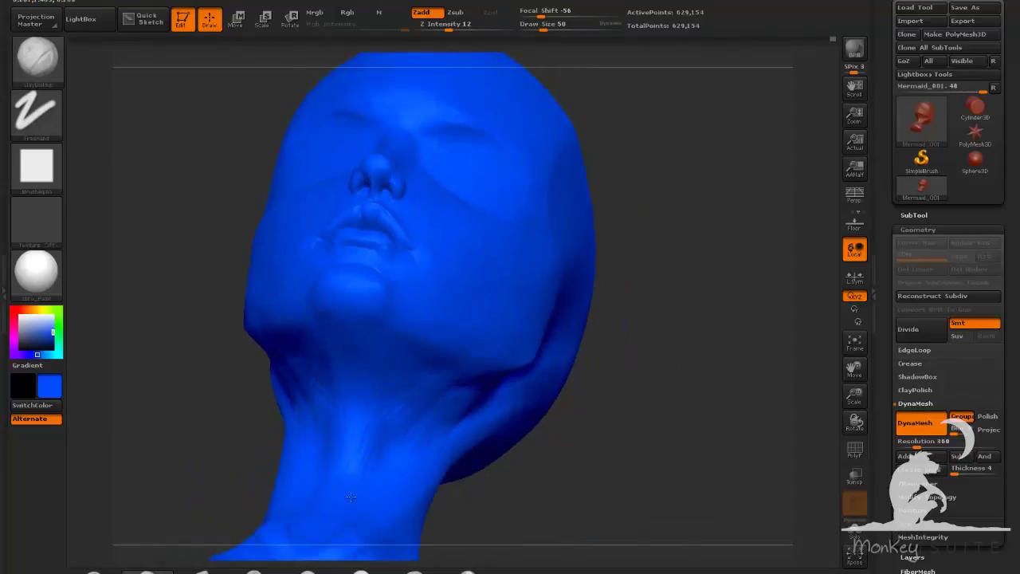
{"action": "right_click_drag", "start_coordinate": [364, 481], "coordinate": [484, 462]}
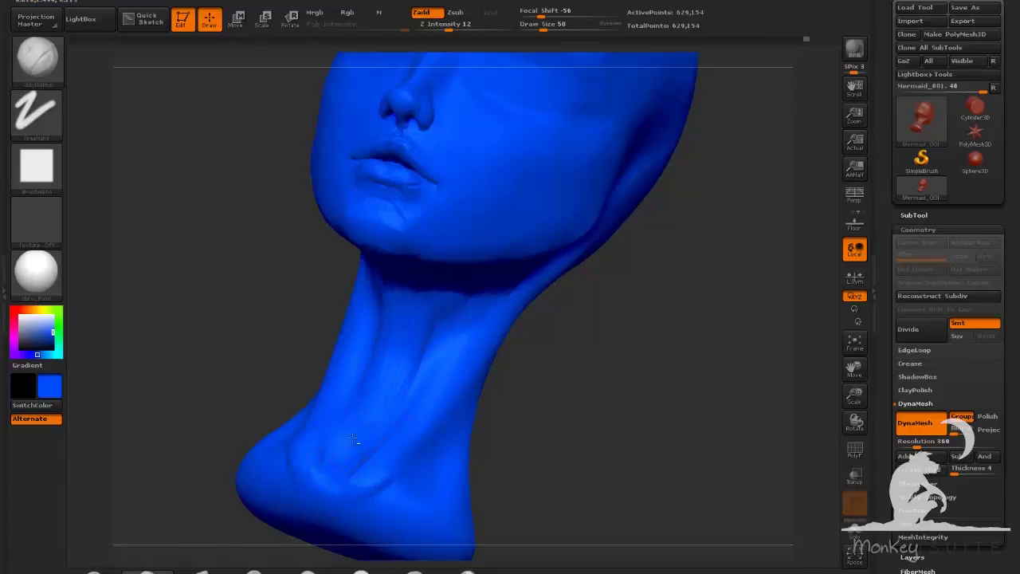
{"action": "key", "text": "shift"}
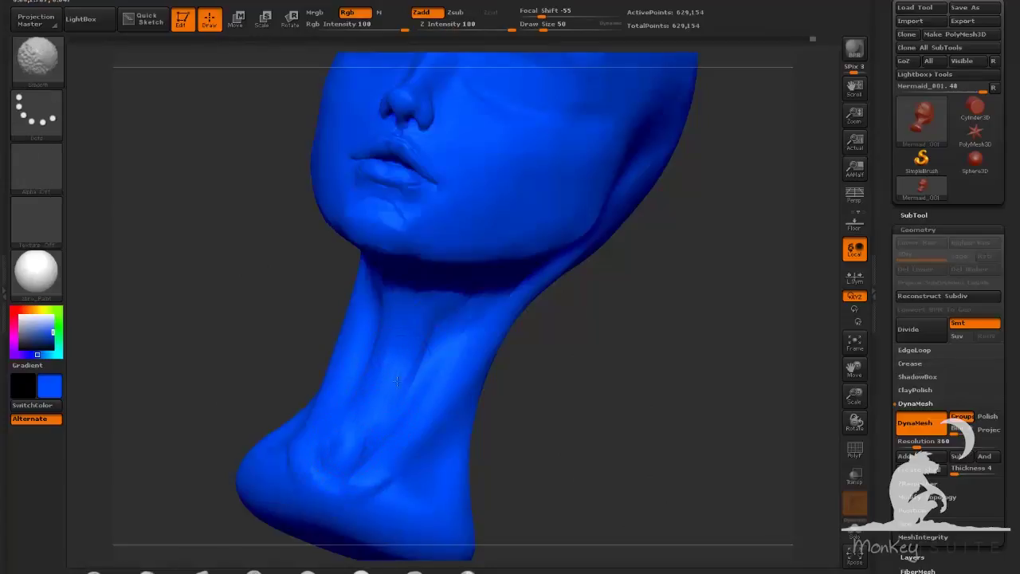
{"action": "right_click_drag", "start_coordinate": [396, 382], "coordinate": [445, 267]}
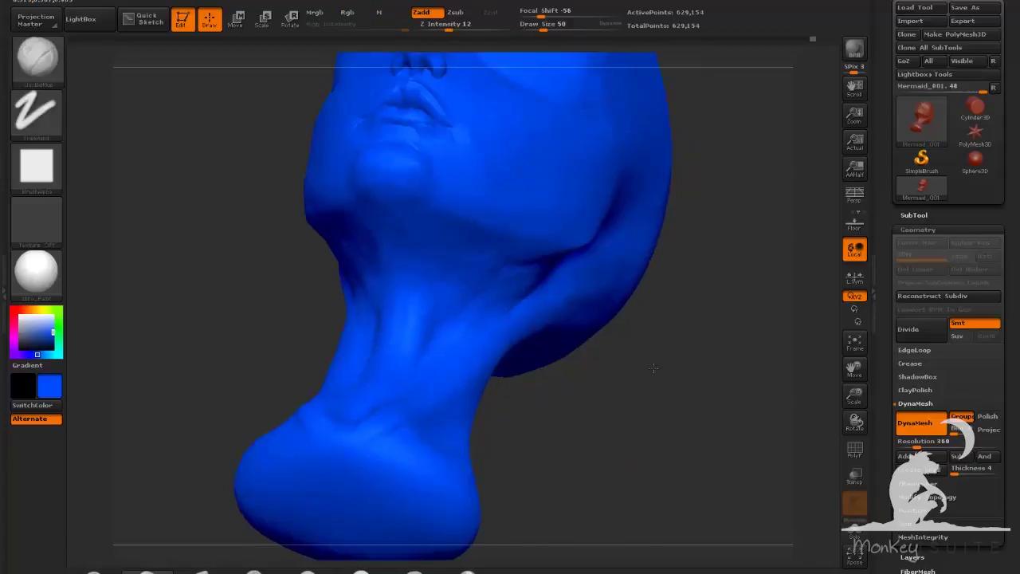
{"action": "left_click_drag", "start_coordinate": [654, 369], "coordinate": [658, 313]}
{"action": "key", "text": "shift"}
{"action": "mouse_move", "coordinate": [667, 483]}
{"action": "left_mouse_down"}
{"action": "mouse_move", "coordinate": [734, 419]}
{"action": "mouse_move", "coordinate": [690, 483]}
{"action": "left_mouse_up"}
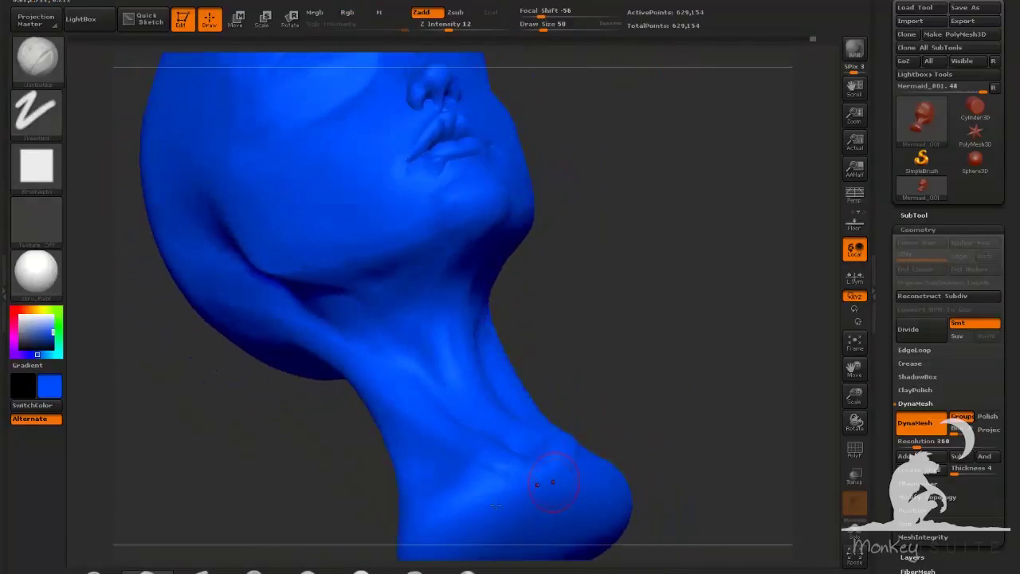
Trim the area under the chin and the front of the neck with the TrimDynamic brush at Draw Size 50
{"action": "key", "text": "5"}
{"action": "mouse_move", "coordinate": [659, 330]}
{"action": "left_mouse_down"}
{"action": "mouse_move", "coordinate": [642, 240]}
{"action": "mouse_move", "coordinate": [669, 203]}
{"action": "mouse_move", "coordinate": [591, 331]}
{"action": "left_mouse_up"}
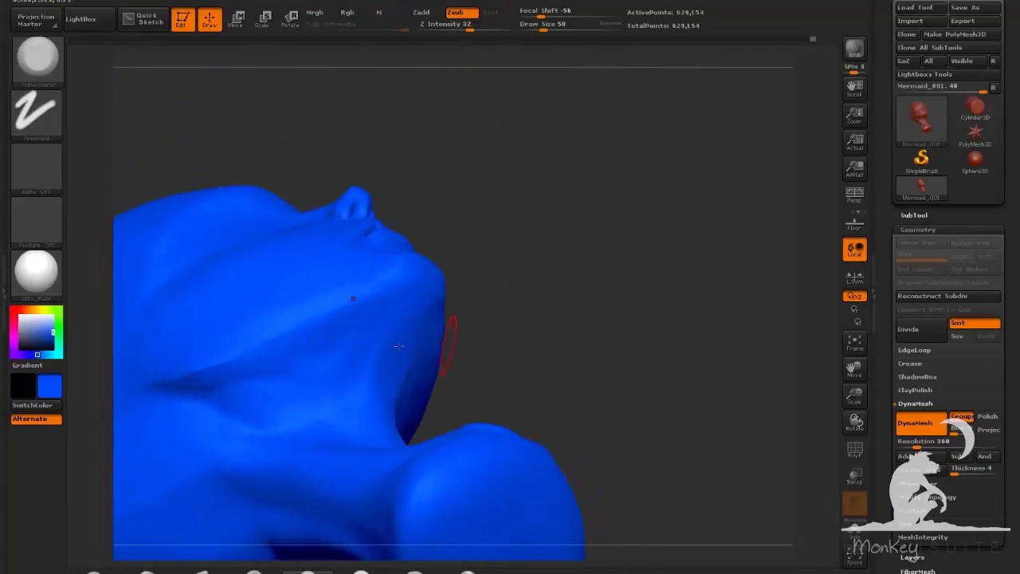
{"action": "left_click_drag", "start_coordinate": [472, 360], "coordinate": [363, 421]}
{"action": "left_click_drag", "start_coordinate": [491, 427], "coordinate": [618, 363]}
{"action": "left_click_drag", "start_coordinate": [678, 398], "coordinate": [587, 416]}
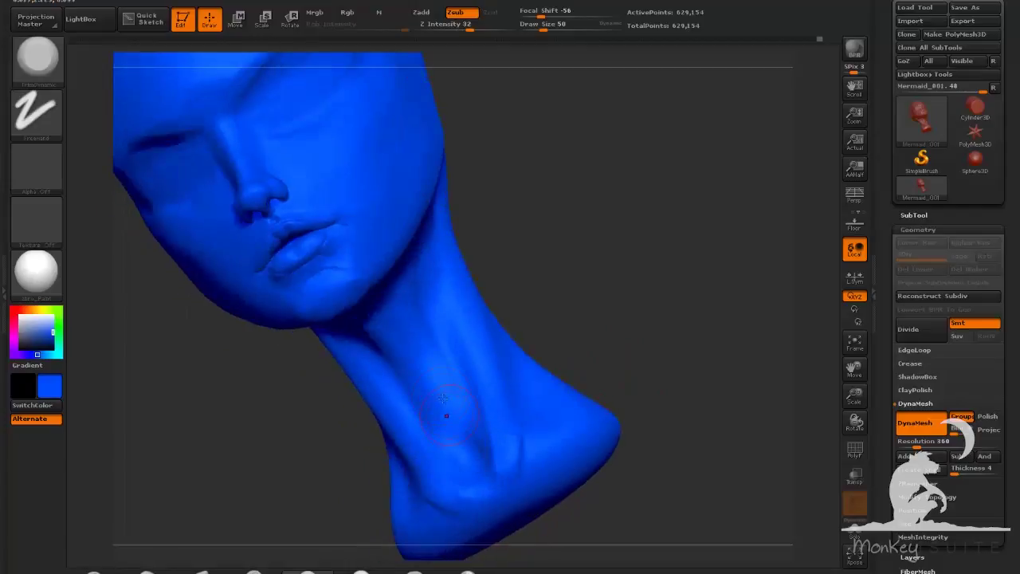
{"action": "left_click_drag", "start_coordinate": [677, 307], "coordinate": [620, 314]}
Define the neck muscles and the throat hollow with the Dam_Standard brush at Z Intensity 18 and Draw Size 50
{"action": "left_click", "coordinate": [255, 569]}
{"action": "left_click_drag", "start_coordinate": [680, 386], "coordinate": [670, 379]}
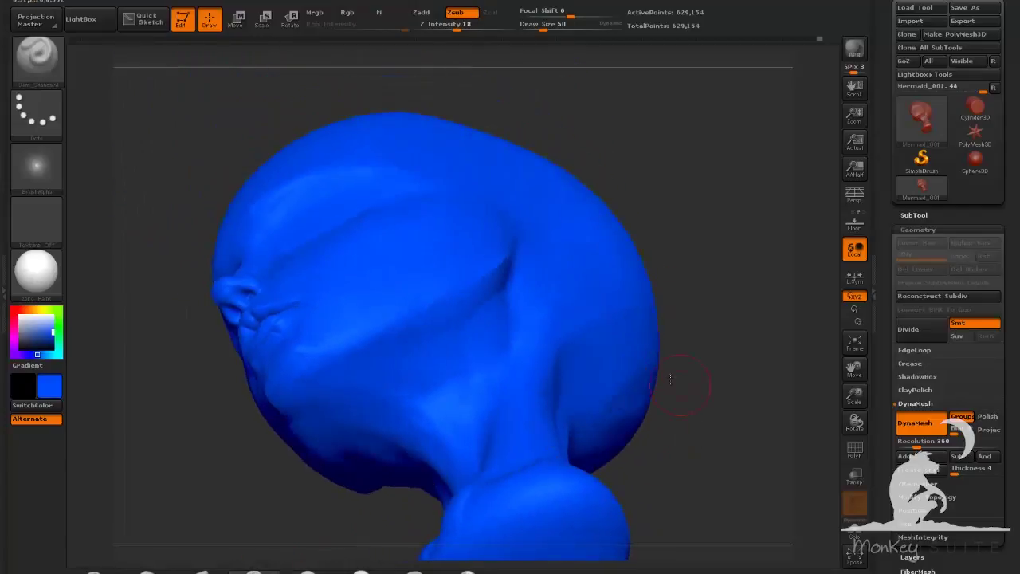
{"action": "left_click_drag", "start_coordinate": [682, 343], "coordinate": [727, 225]}
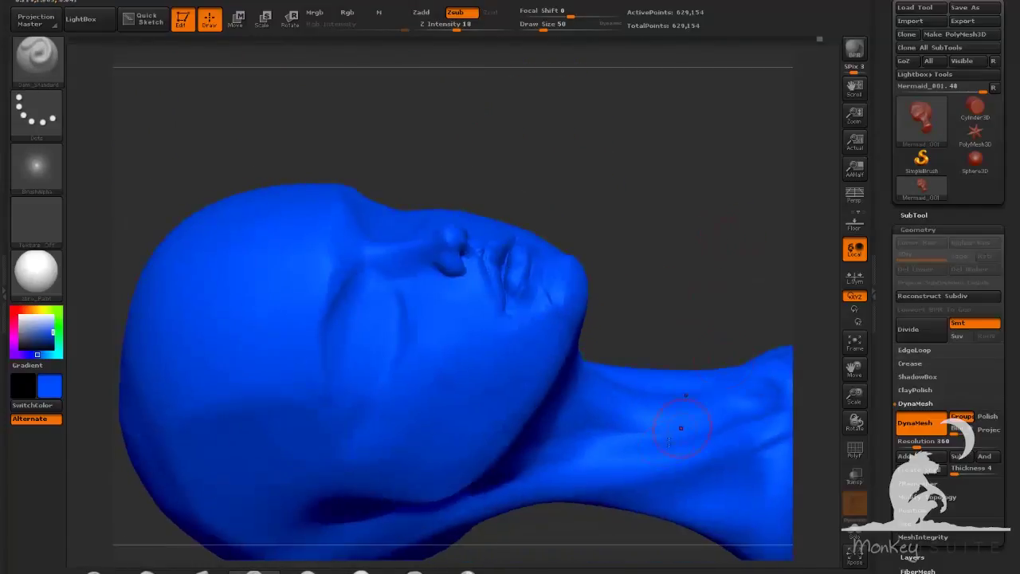
{"action": "left_click_drag", "start_coordinate": [647, 246], "coordinate": [647, 362]}
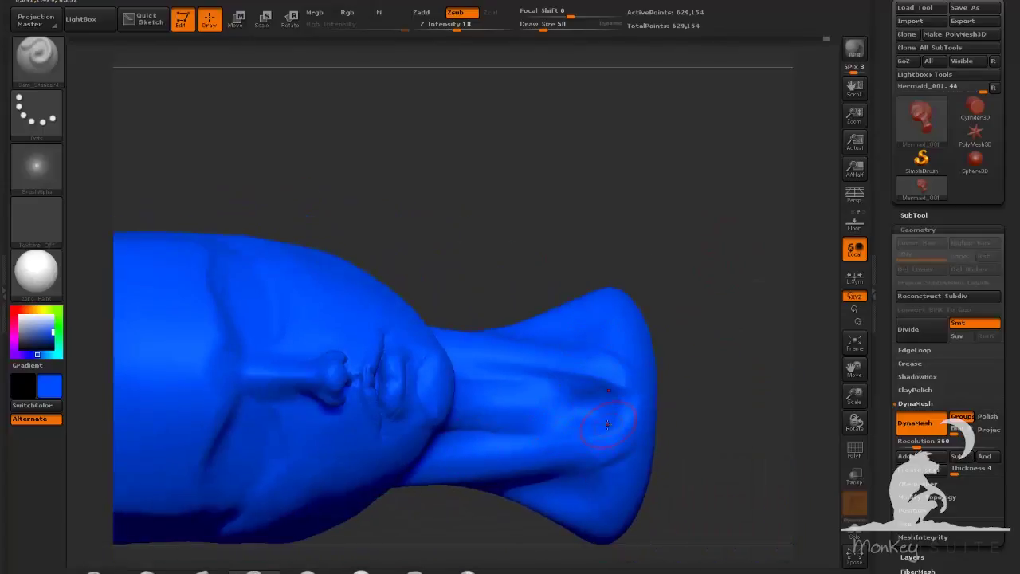
{"action": "left_click_drag", "start_coordinate": [678, 325], "coordinate": [678, 209]}
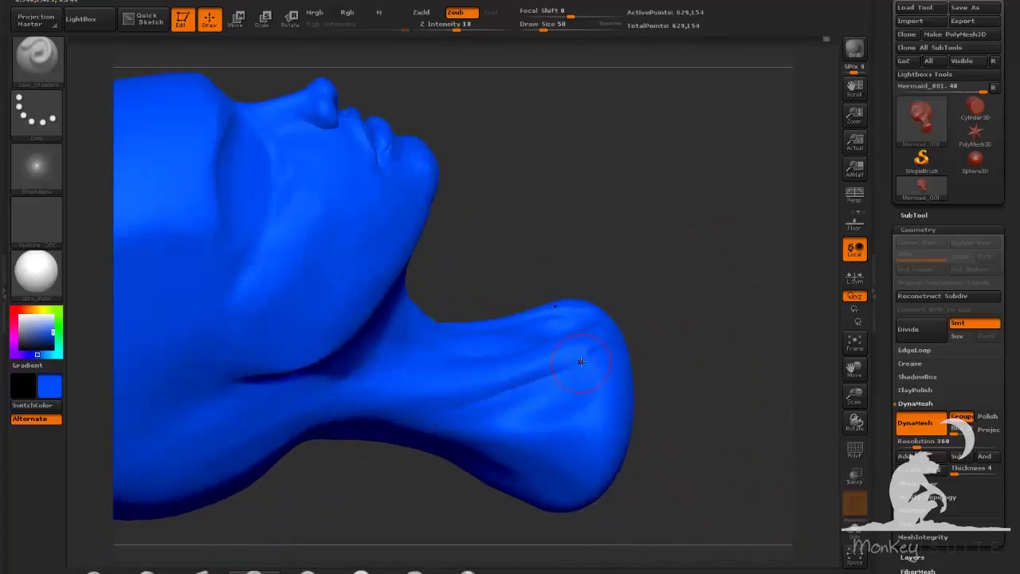
{"action": "left_click_drag", "start_coordinate": [551, 478], "coordinate": [606, 431]}
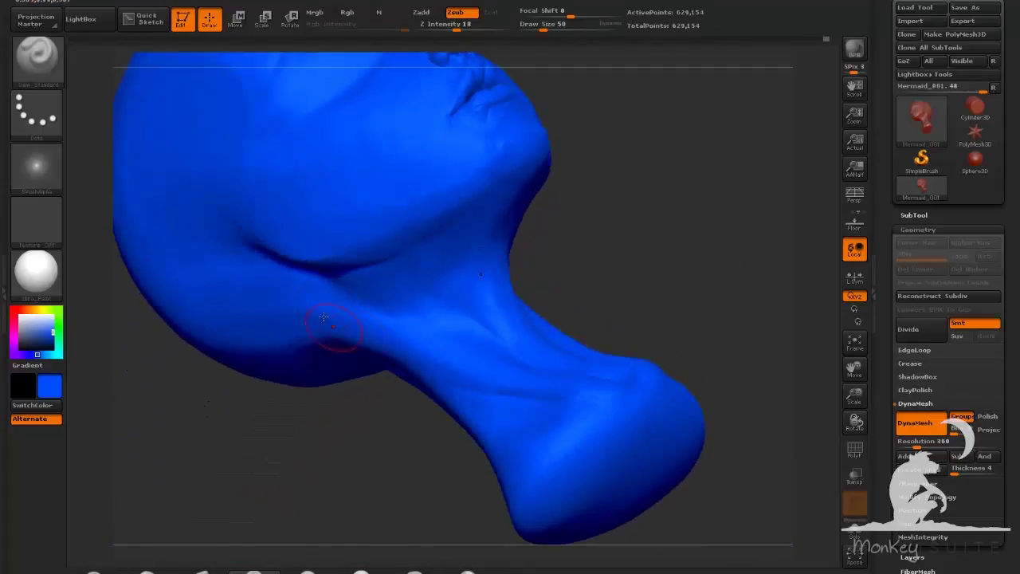
{"action": "left_click_drag", "start_coordinate": [596, 298], "coordinate": [623, 257]}
{"action": "left_click_drag", "start_coordinate": [633, 309], "coordinate": [612, 451]}
{"action": "left_click_drag", "start_coordinate": [634, 339], "coordinate": [668, 303]}
Fill the hollow between the jaw corner and the neck with the ClayBuildup brush at Draw Size 50, smoothing between strokes
{"action": "left_click", "coordinate": [147, 570]}
{"action": "left_click_drag", "start_coordinate": [357, 352], "coordinate": [375, 377]}
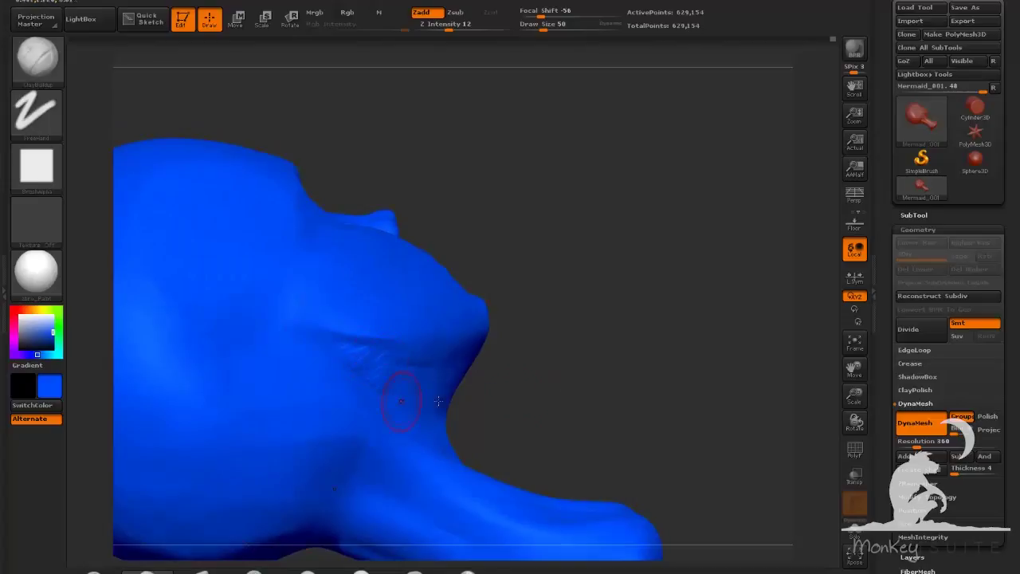
{"action": "right_click_drag", "start_coordinate": [438, 401], "coordinate": [361, 388]}
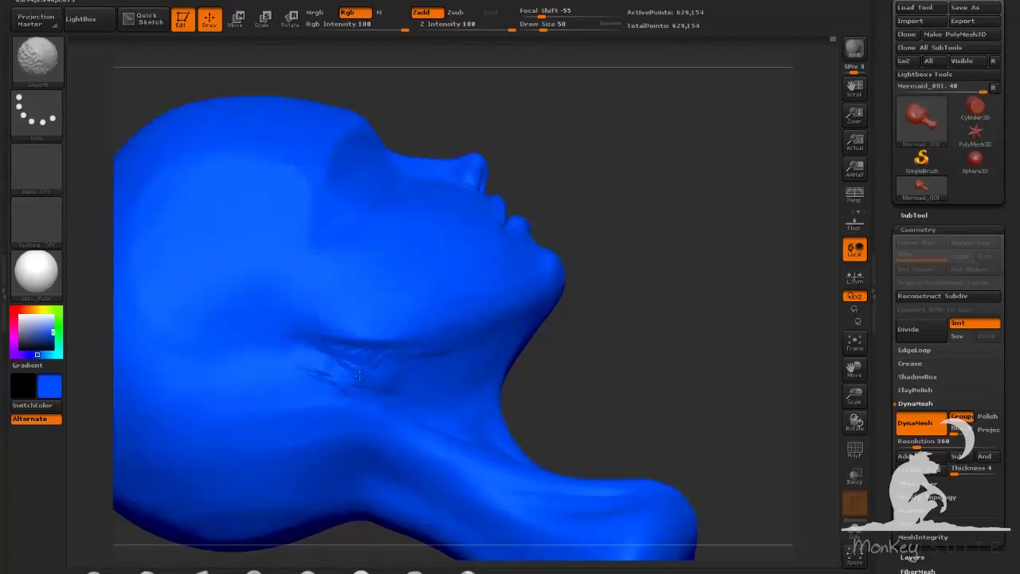
{"action": "left_click_drag", "start_coordinate": [355, 373], "coordinate": [345, 359]}
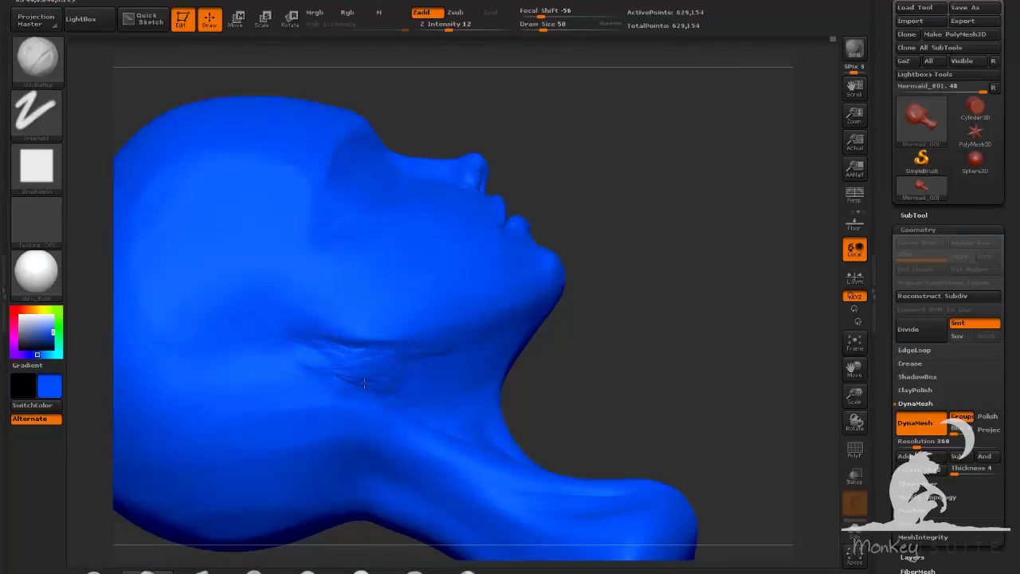
{"action": "right_click_drag", "start_coordinate": [448, 417], "coordinate": [539, 386]}
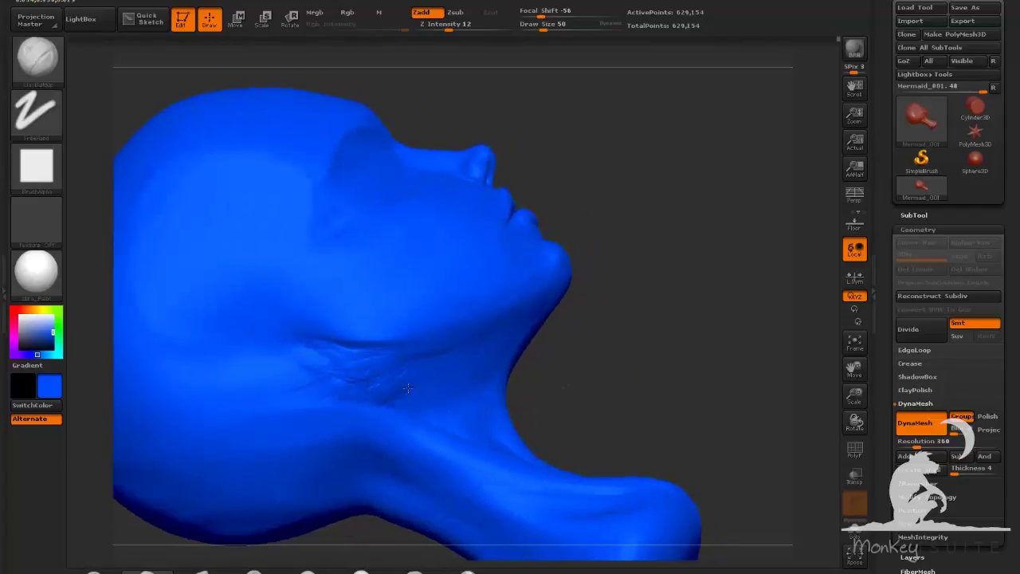
{"action": "left_click_drag", "start_coordinate": [572, 388], "coordinate": [628, 401]}
{"action": "mouse_move", "coordinate": [405, 408]}
{"action": "left_mouse_down"}
{"action": "mouse_move", "coordinate": [426, 396]}
{"action": "mouse_move", "coordinate": [402, 413]}
{"action": "mouse_move", "coordinate": [353, 391]}
{"action": "mouse_move", "coordinate": [431, 409]}
{"action": "left_mouse_up"}
Flatten and smooth the neck area below the jaw corner with the TrimDynamic brush at Draw Size 72, and remesh the head with DynaMesh
{"action": "left_click", "coordinate": [308, 572]}
{"action": "left_click", "coordinate": [549, 27]}
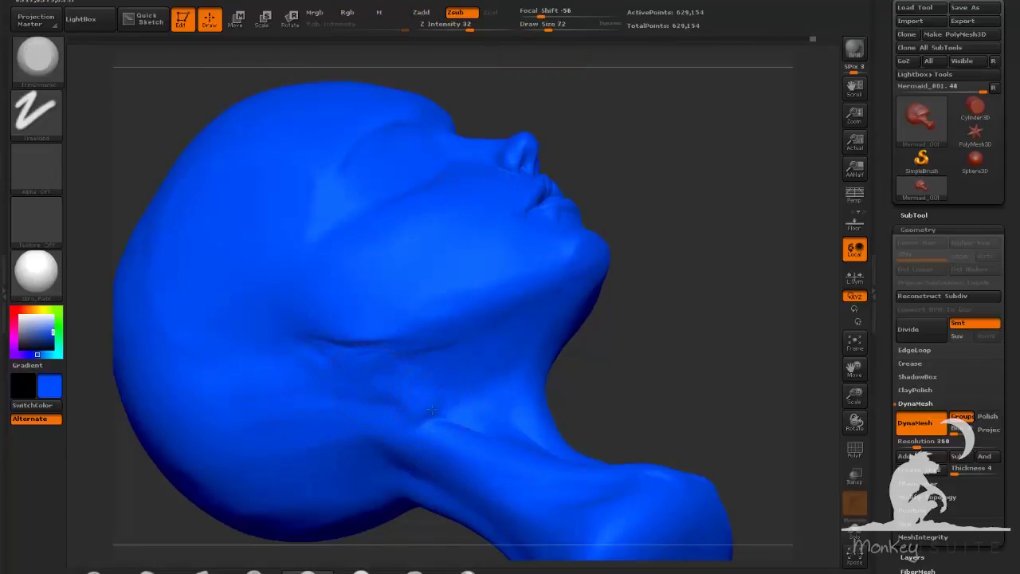
{"action": "mouse_move", "coordinate": [692, 374]}
{"action": "left_mouse_down"}
{"action": "mouse_move", "coordinate": [684, 410]}
{"action": "mouse_move", "coordinate": [665, 409]}
{"action": "left_mouse_up"}
{"action": "left_click_drag", "start_coordinate": [411, 417], "coordinate": [381, 399], "text": "shift"}
{"action": "mouse_move", "coordinate": [650, 351]}
{"action": "left_mouse_down"}
{"action": "mouse_move", "coordinate": [635, 317]}
{"action": "mouse_move", "coordinate": [618, 313]}
{"action": "mouse_move", "coordinate": [684, 302]}
{"action": "left_mouse_up"}
{"action": "left_click", "coordinate": [149, 572]}
{"action": "left_click_drag", "start_coordinate": [684, 295], "coordinate": [664, 311], "text": "ctrl"}
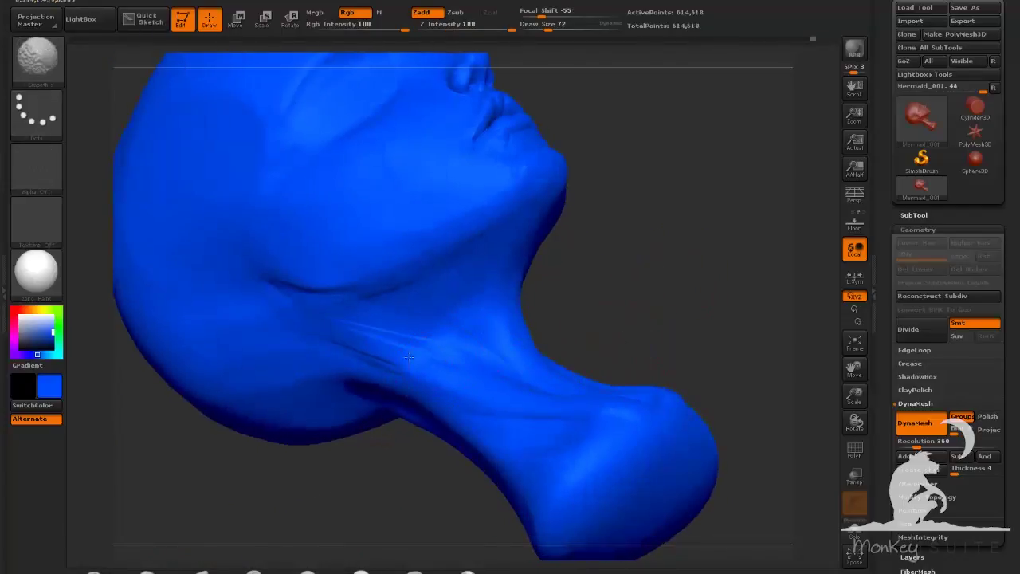
Build up the side of the neck beneath the skull with the ClayBuildup brush at Draw Size 72 and smooth the strokes
{"action": "mouse_move", "coordinate": [677, 267]}
{"action": "left_mouse_down"}
{"action": "mouse_move", "coordinate": [722, 267]}
{"action": "mouse_move", "coordinate": [690, 302]}
{"action": "mouse_move", "coordinate": [622, 347]}
{"action": "mouse_move", "coordinate": [558, 371]}
{"action": "left_mouse_up"}
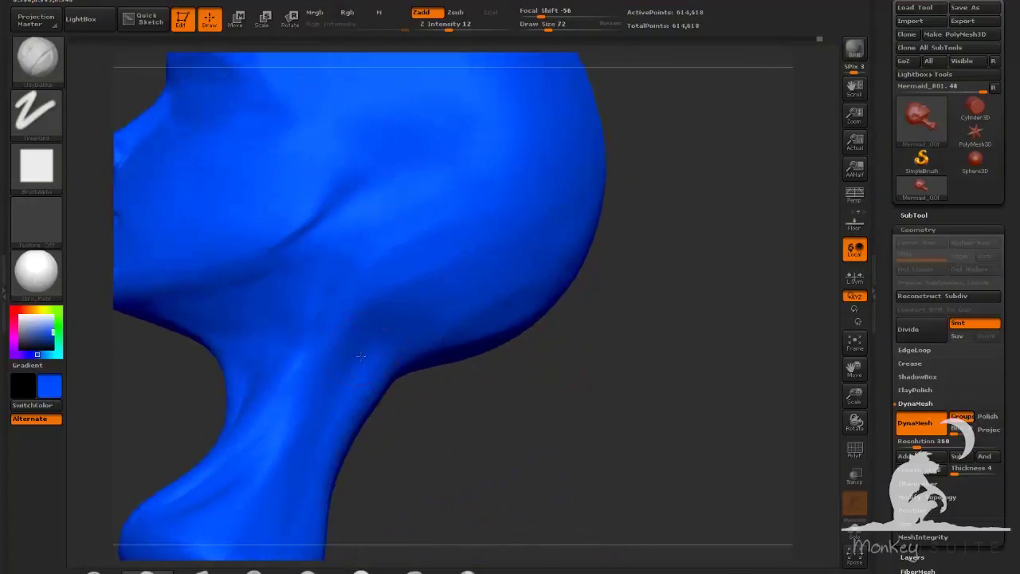
{"action": "mouse_move", "coordinate": [340, 365]}
{"action": "left_mouse_down"}
{"action": "mouse_move", "coordinate": [365, 342]}
{"action": "mouse_move", "coordinate": [318, 366]}
{"action": "left_mouse_up"}
{"action": "mouse_move", "coordinate": [522, 396]}
{"action": "left_mouse_down"}
{"action": "mouse_move", "coordinate": [559, 414]}
{"action": "mouse_move", "coordinate": [504, 431]}
{"action": "left_mouse_up"}
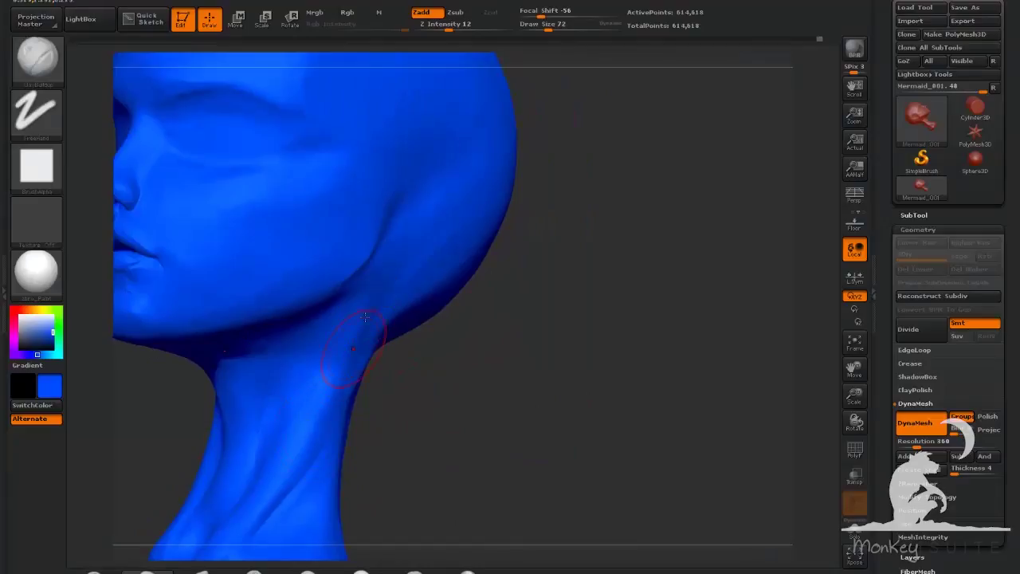
{"action": "left_click_drag", "start_coordinate": [365, 317], "coordinate": [343, 358], "text": "shift"}
Flatten the lower edge of the chin and jaw with the TrimDynamic brush
{"action": "left_click", "coordinate": [256, 570]}
{"action": "mouse_move", "coordinate": [557, 362]}
{"action": "left_mouse_down"}
{"action": "mouse_move", "coordinate": [574, 356]}
{"action": "mouse_move", "coordinate": [614, 281]}
{"action": "mouse_move", "coordinate": [593, 283]}
{"action": "left_mouse_up"}
{"action": "left_click", "coordinate": [308, 570]}
{"action": "mouse_move", "coordinate": [588, 430]}
{"action": "left_mouse_down"}
{"action": "mouse_move", "coordinate": [598, 380]}
{"action": "mouse_move", "coordinate": [582, 339]}
{"action": "mouse_move", "coordinate": [660, 320]}
{"action": "left_mouse_up"}
{"action": "left_click_drag", "start_coordinate": [517, 271], "coordinate": [559, 281]}
{"action": "left_click_drag", "start_coordinate": [558, 351], "coordinate": [588, 335]}
{"action": "left_click_drag", "start_coordinate": [527, 319], "coordinate": [491, 343]}
{"action": "right_click_drag", "start_coordinate": [490, 343], "coordinate": [382, 265]}
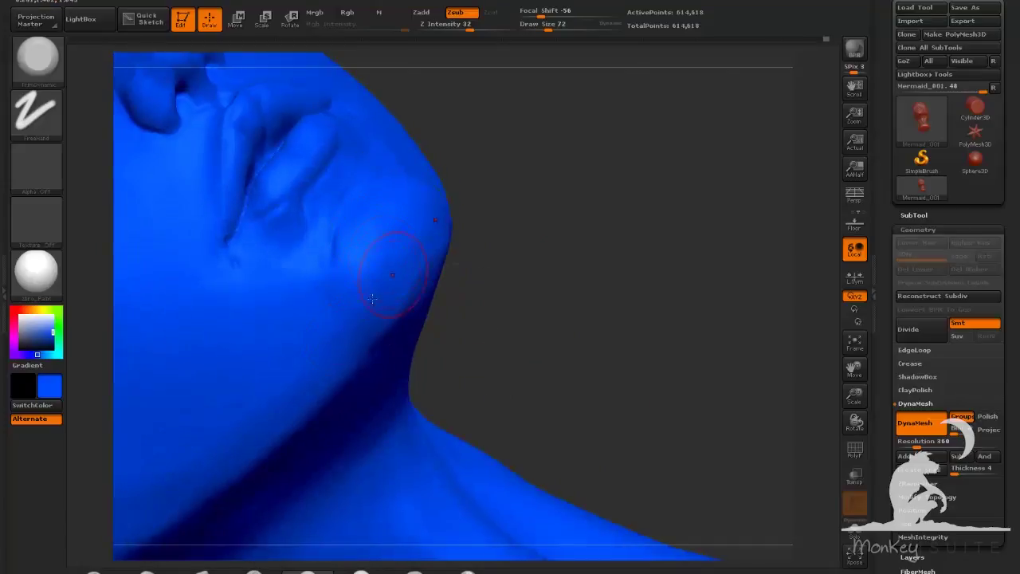
{"action": "mouse_move", "coordinate": [594, 296]}
{"action": "left_mouse_down"}
{"action": "mouse_move", "coordinate": [597, 262]}
{"action": "mouse_move", "coordinate": [594, 275]}
{"action": "left_mouse_up"}
Reshape the underside of the chin in profile with the Move brush at Draw Size 160
{"action": "left_click", "coordinate": [203, 570]}
{"action": "left_click_drag", "start_coordinate": [545, 29], "coordinate": [561, 30]}
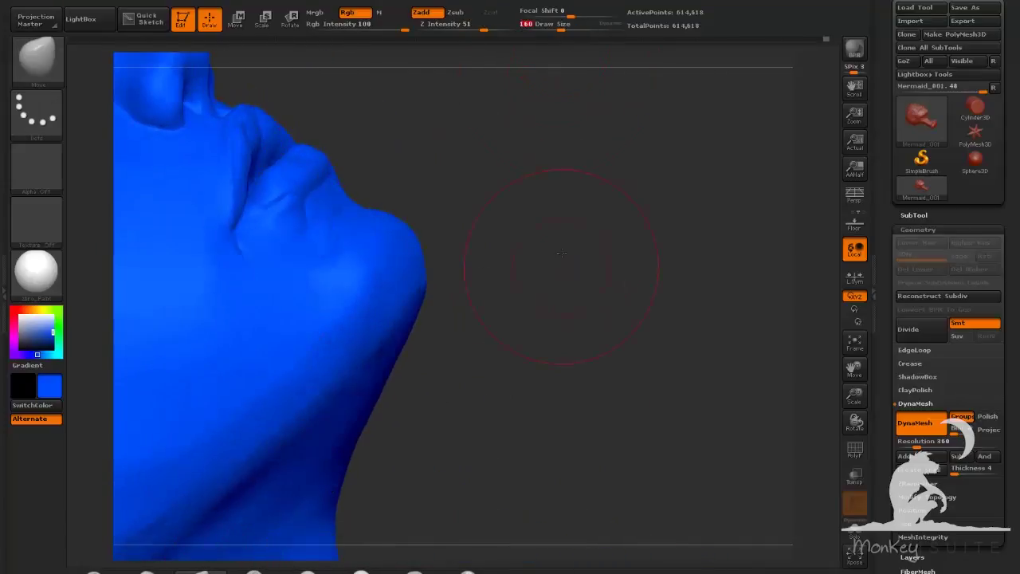
{"action": "left_click_drag", "start_coordinate": [562, 267], "coordinate": [556, 272]}
{"action": "left_click_drag", "start_coordinate": [420, 307], "coordinate": [405, 329]}
{"action": "mouse_move", "coordinate": [670, 299]}
{"action": "left_mouse_down"}
{"action": "mouse_move", "coordinate": [609, 275]}
{"action": "mouse_move", "coordinate": [660, 308]}
{"action": "mouse_move", "coordinate": [652, 315]}
{"action": "left_mouse_up"}
Carve the crease beneath the chin and along the jawline with the Dam_Standard brush at Z Intensity 9 and Draw Size 75
{"action": "left_click", "coordinate": [253, 570]}
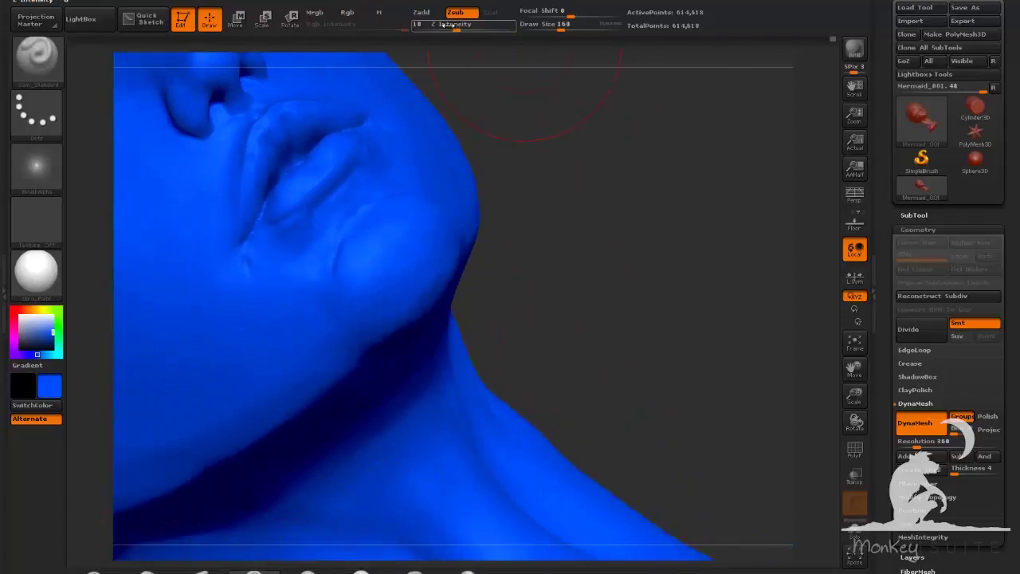
{"action": "left_click_drag", "start_coordinate": [456, 30], "coordinate": [444, 29]}
{"action": "left_click_drag", "start_coordinate": [559, 30], "coordinate": [549, 30]}
{"action": "left_click_drag", "start_coordinate": [582, 220], "coordinate": [538, 239]}
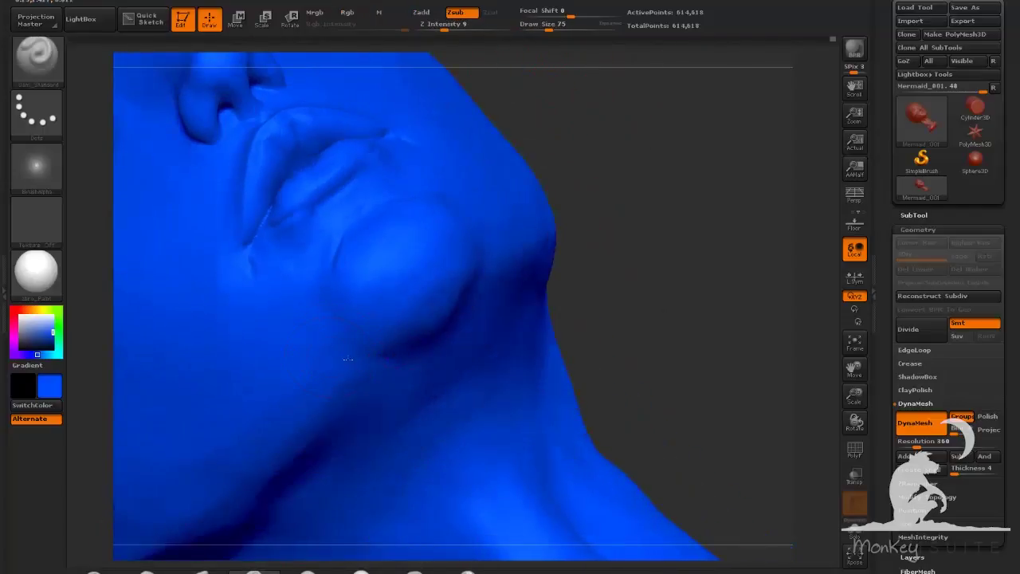
{"action": "left_click_drag", "start_coordinate": [630, 319], "coordinate": [590, 284]}
{"action": "left_click_drag", "start_coordinate": [701, 319], "coordinate": [638, 343]}
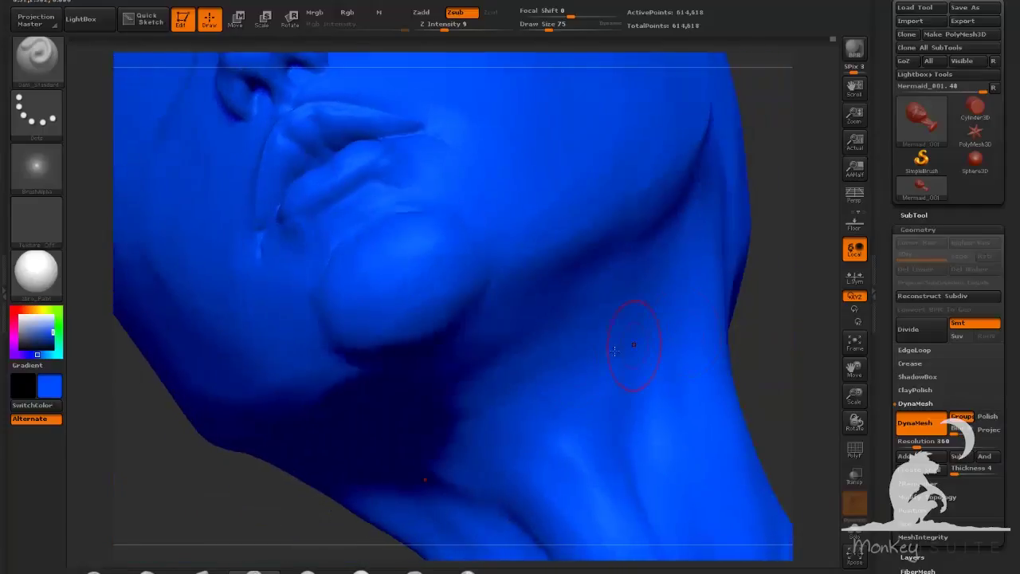
{"action": "left_click_drag", "start_coordinate": [271, 487], "coordinate": [212, 465]}
{"action": "mouse_move", "coordinate": [323, 477]}
{"action": "left_mouse_down"}
{"action": "mouse_move", "coordinate": [285, 434]}
{"action": "mouse_move", "coordinate": [291, 419]}
{"action": "left_mouse_up"}
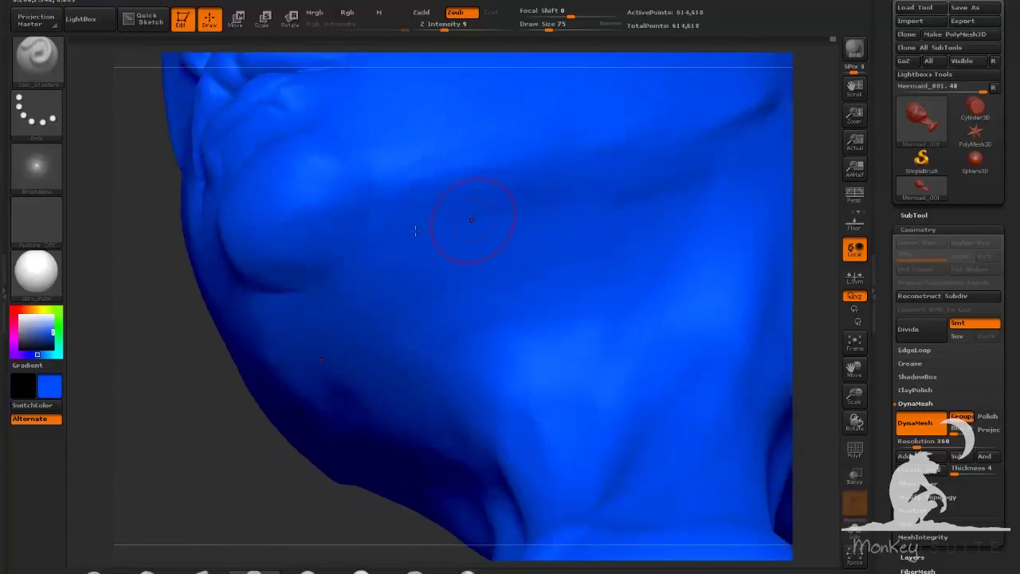
Sharpen the grooves along the neck muscles with the Dam_Standard brush at Z Intensity 9
{"action": "mouse_move", "coordinate": [209, 507]}
{"action": "left_mouse_down", "text": "alt"}
{"action": "mouse_move", "coordinate": [221, 468]}
{"action": "mouse_move", "coordinate": [415, 411]}
{"action": "left_mouse_up", "text": "alt"}
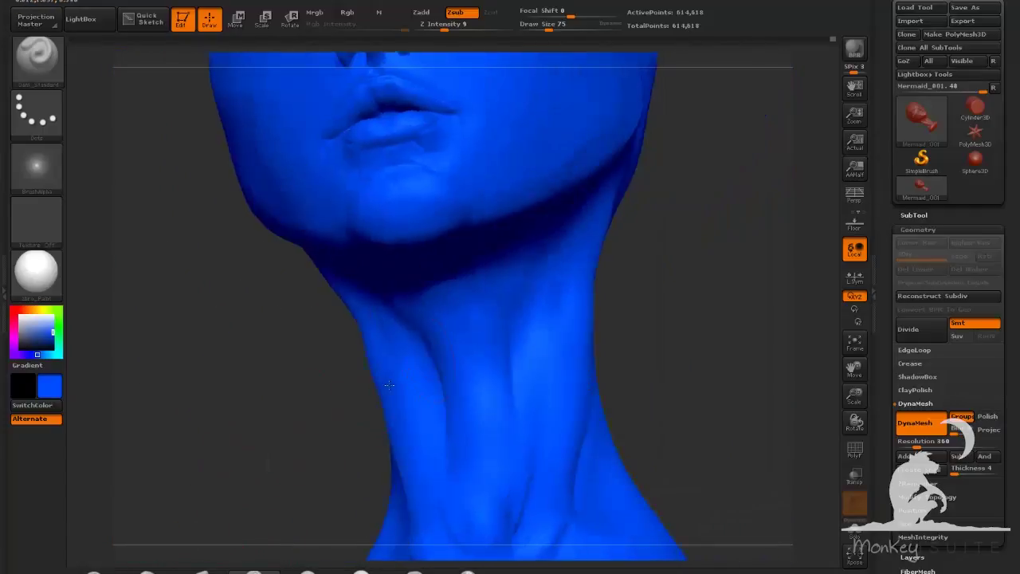
{"action": "mouse_move", "coordinate": [498, 341]}
{"action": "right_mouse_down"}
{"action": "mouse_move", "coordinate": [453, 319]}
{"action": "mouse_move", "coordinate": [412, 403]}
{"action": "right_mouse_up"}
{"action": "mouse_move", "coordinate": [459, 439]}
{"action": "right_mouse_down"}
{"action": "mouse_move", "coordinate": [621, 364]}
{"action": "mouse_move", "coordinate": [431, 333]}
{"action": "right_mouse_up"}
{"action": "right_click_drag", "start_coordinate": [492, 390], "coordinate": [339, 356]}
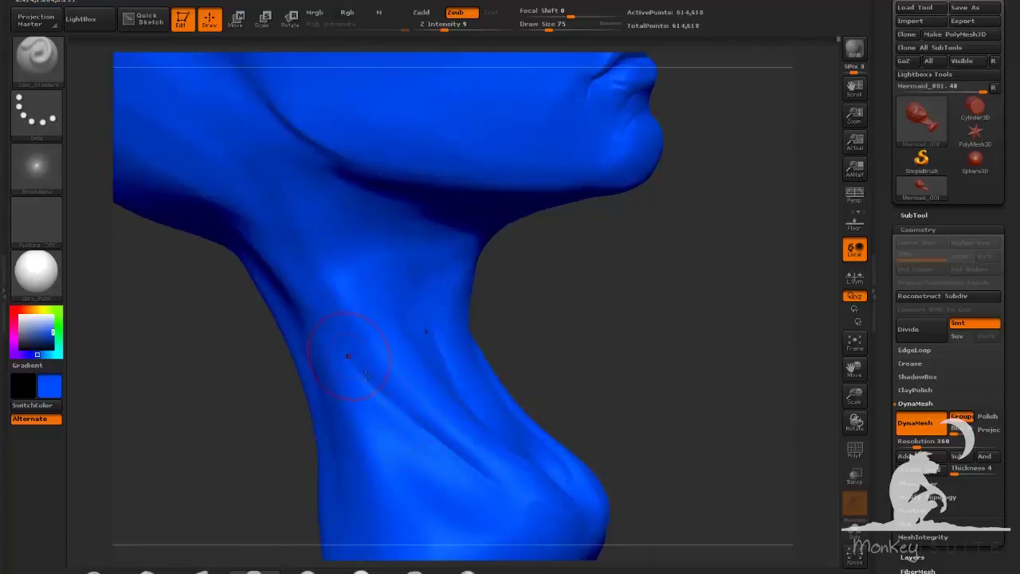
{"action": "left_click_drag", "start_coordinate": [660, 401], "coordinate": [594, 446]}
{"action": "mouse_move", "coordinate": [691, 266]}
{"action": "left_mouse_down"}
{"action": "mouse_move", "coordinate": [640, 339]}
{"action": "mouse_move", "coordinate": [638, 287]}
{"action": "left_mouse_up"}
Adjust the shape of the throat and neck muscles with the Move brush at Draw Size 140
{"action": "key", "text": "b"}
{"action": "key", "text": "m"}
{"action": "key", "text": "v"}
{"action": "left_click_drag", "start_coordinate": [548, 28], "coordinate": [559, 27]}
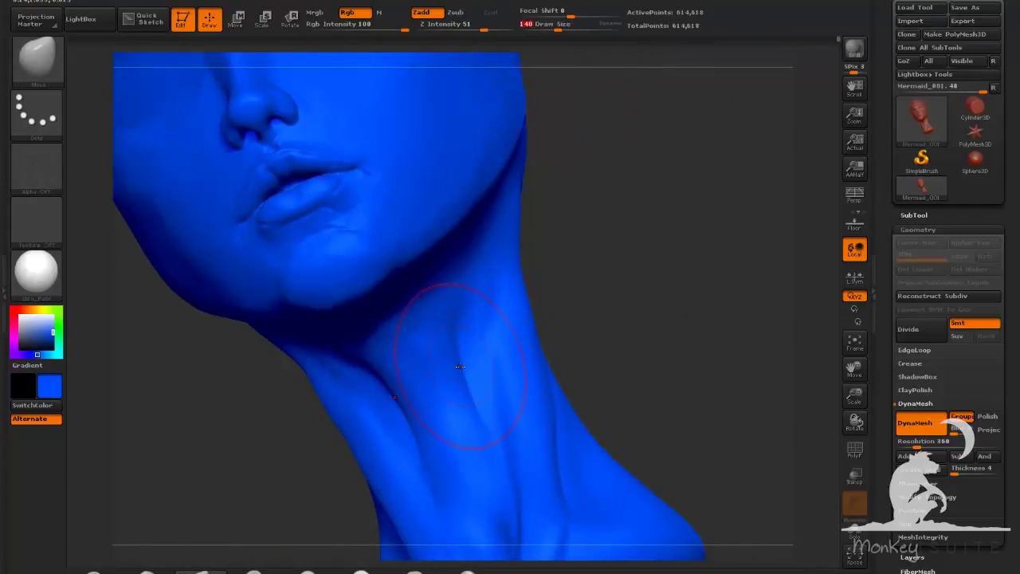
{"action": "left_click_drag", "start_coordinate": [460, 366], "coordinate": [471, 367]}
{"action": "left_click_drag", "start_coordinate": [594, 295], "coordinate": [656, 338]}
{"action": "left_click_drag", "start_coordinate": [654, 402], "coordinate": [607, 429]}
{"action": "mouse_move", "coordinate": [608, 429]}
{"action": "right_mouse_down"}
{"action": "mouse_move", "coordinate": [653, 438]}
{"action": "mouse_move", "coordinate": [624, 426]}
{"action": "mouse_move", "coordinate": [616, 441]}
{"action": "right_mouse_up"}
{"action": "mouse_move", "coordinate": [606, 446]}
{"action": "left_mouse_down", "text": "alt"}
{"action": "mouse_move", "coordinate": [588, 381]}
{"action": "mouse_move", "coordinate": [554, 382]}
{"action": "left_mouse_up", "text": "alt"}
{"action": "left_click_drag", "start_coordinate": [586, 387], "coordinate": [582, 435], "text": "alt"}
Fill out the base of the neck beside the neck muscles with the ClayBuildup brush at Draw Size 65 and smooth the strokes
{"action": "key", "text": "2"}
{"action": "left_click_drag", "start_coordinate": [561, 30], "coordinate": [547, 46]}
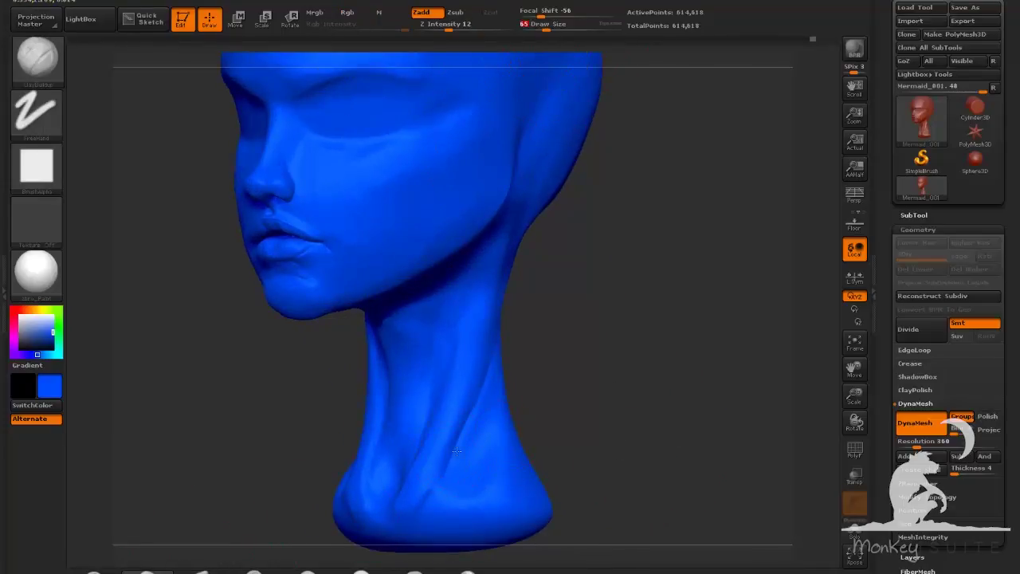
{"action": "left_click_drag", "start_coordinate": [457, 451], "coordinate": [464, 484]}
{"action": "left_click_drag", "start_coordinate": [454, 461], "coordinate": [482, 439], "text": "shift"}
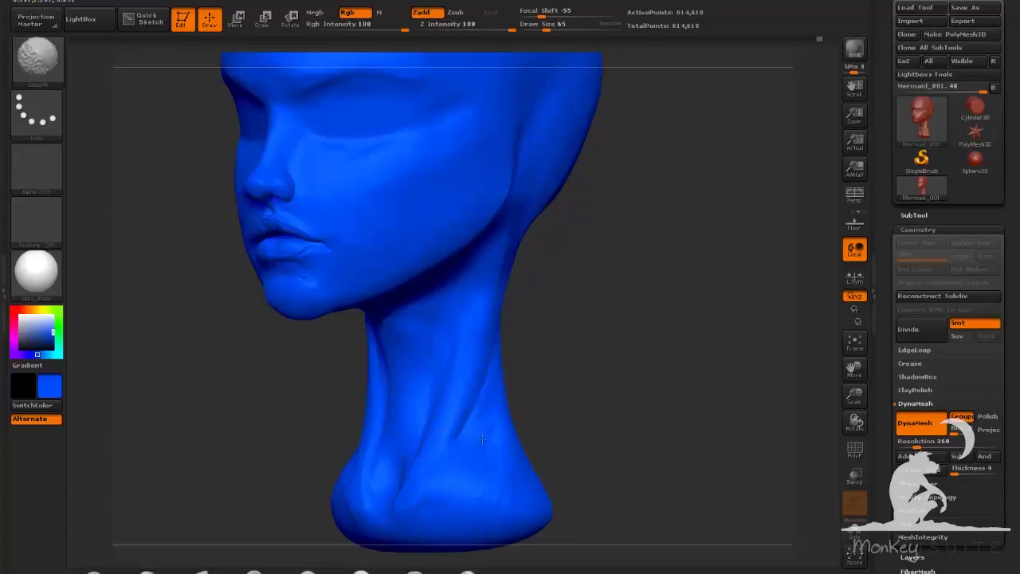
{"action": "mouse_move", "coordinate": [597, 445]}
{"action": "left_mouse_down"}
{"action": "mouse_move", "coordinate": [653, 444]}
{"action": "mouse_move", "coordinate": [603, 447]}
{"action": "left_mouse_up"}
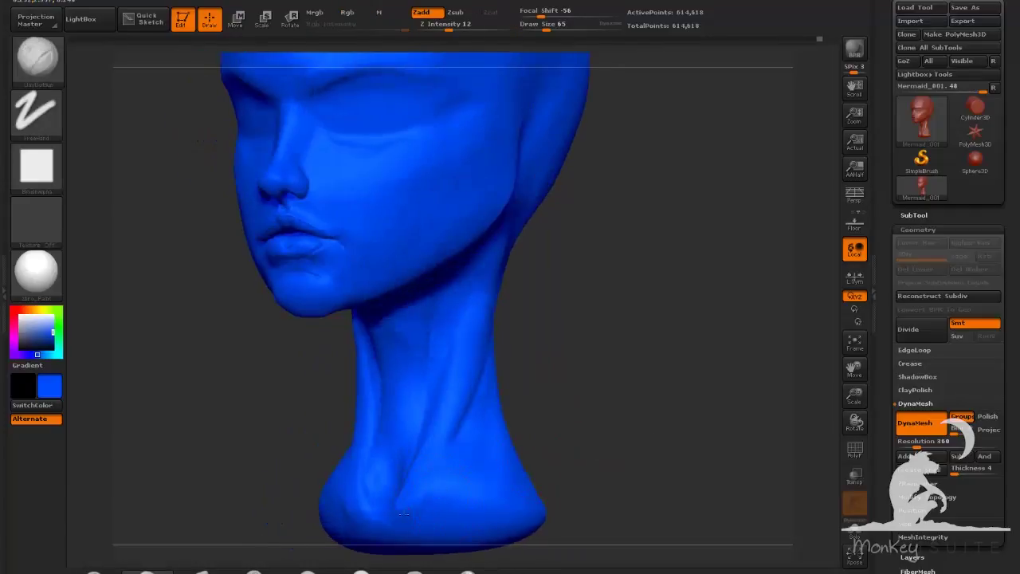
{"action": "key", "text": "shift"}
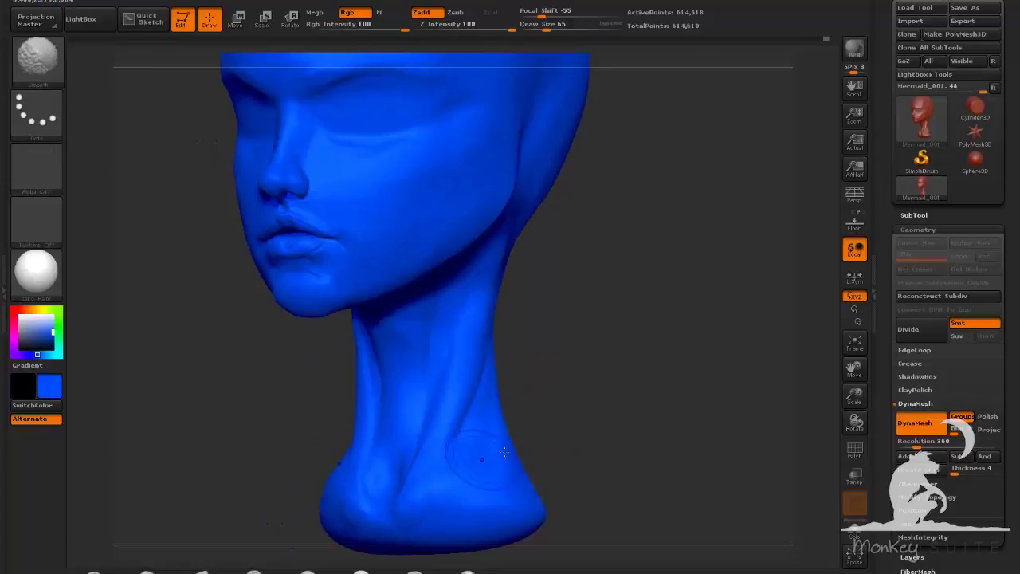
{"action": "mouse_move", "coordinate": [558, 447]}
{"action": "left_mouse_down"}
{"action": "mouse_move", "coordinate": [661, 407]}
{"action": "mouse_move", "coordinate": [685, 410]}
{"action": "mouse_move", "coordinate": [539, 437]}
{"action": "left_mouse_up"}
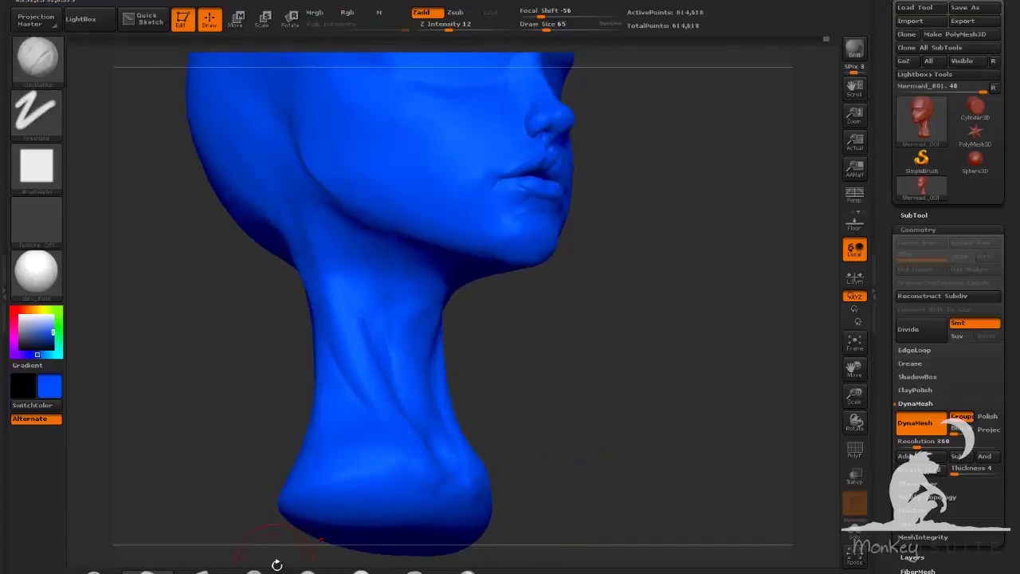
Deepen the crease between the throat and the side neck muscle with the Dam_Standard brush at Draw Size 65
{"action": "left_click", "coordinate": [253, 572]}
{"action": "left_click_drag", "start_coordinate": [255, 455], "coordinate": [239, 423]}
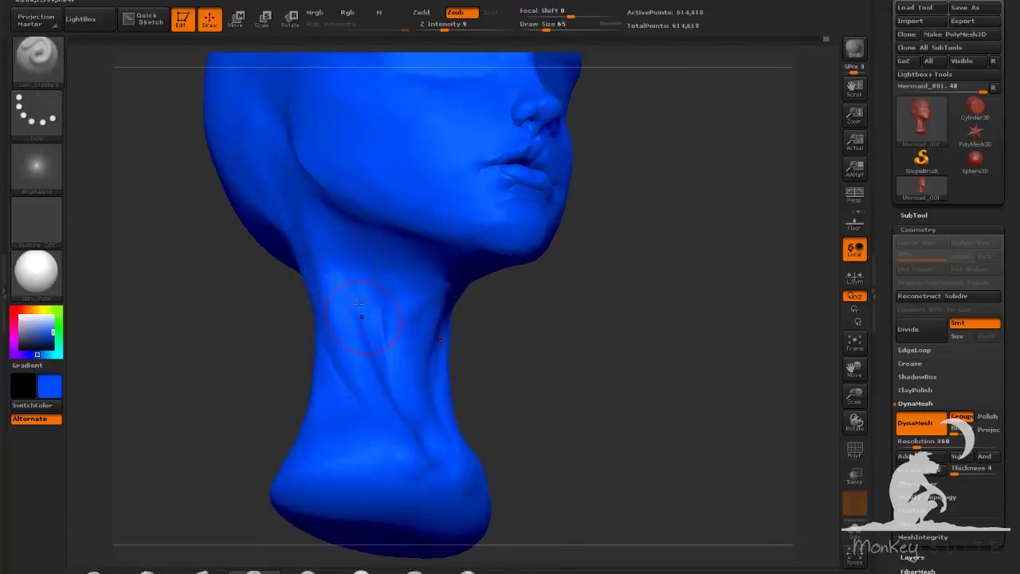
{"action": "mouse_move", "coordinate": [485, 351]}
{"action": "left_mouse_down"}
{"action": "mouse_move", "coordinate": [529, 353]}
{"action": "mouse_move", "coordinate": [498, 358]}
{"action": "mouse_move", "coordinate": [523, 340]}
{"action": "mouse_move", "coordinate": [478, 340]}
{"action": "mouse_move", "coordinate": [574, 366]}
{"action": "mouse_move", "coordinate": [573, 398]}
{"action": "left_mouse_up"}
Build up the front of the throat with the ClayBuildup brush at Draw Size 65 and smooth it
{"action": "left_click", "coordinate": [147, 572]}
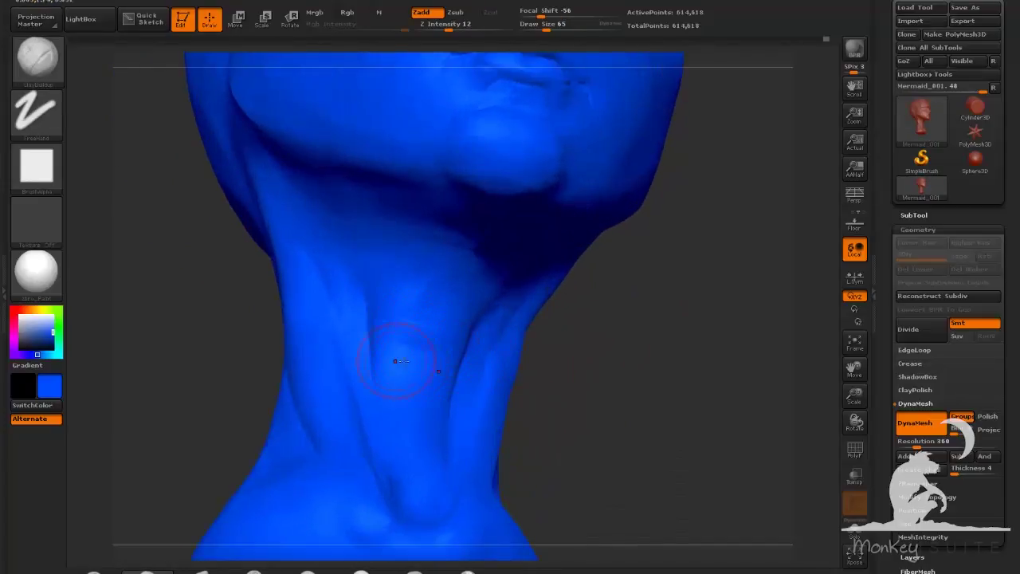
{"action": "right_click_drag", "start_coordinate": [400, 360], "coordinate": [523, 363]}
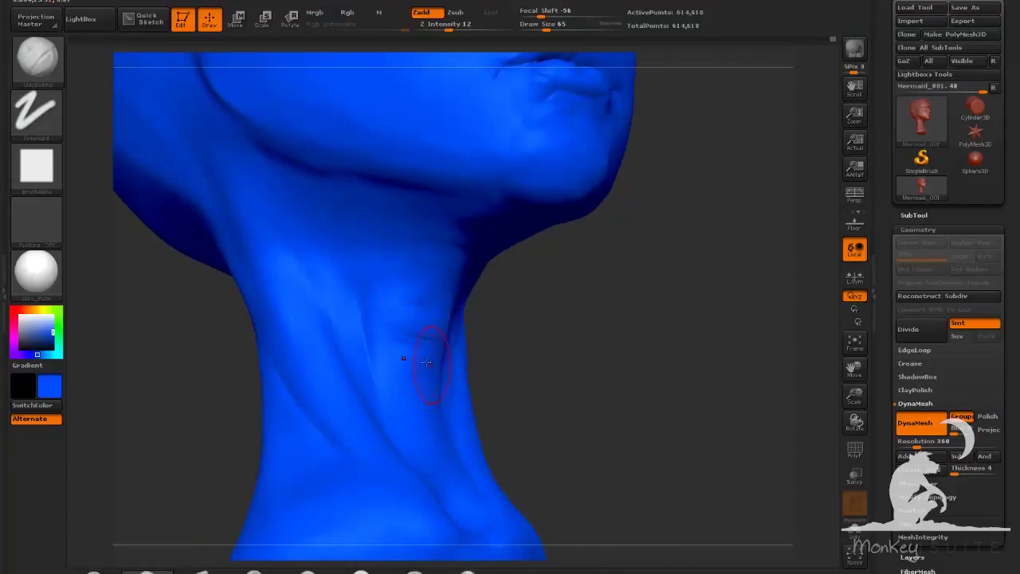
{"action": "mouse_move", "coordinate": [427, 362]}
{"action": "right_mouse_down"}
{"action": "mouse_move", "coordinate": [547, 303]}
{"action": "mouse_move", "coordinate": [453, 285]}
{"action": "mouse_move", "coordinate": [464, 254]}
{"action": "right_mouse_up"}
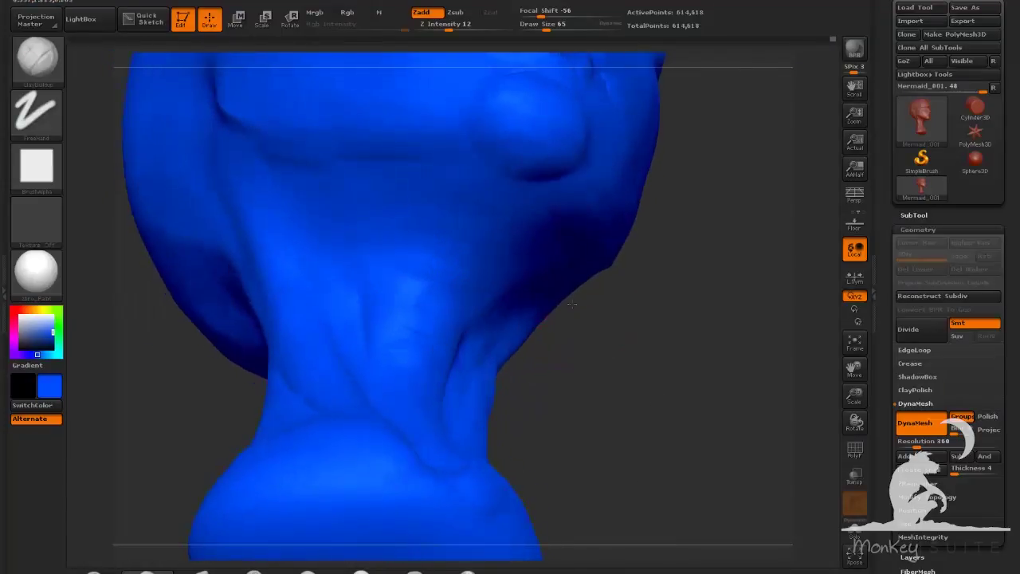
{"action": "mouse_move", "coordinate": [535, 365]}
{"action": "left_mouse_down"}
{"action": "mouse_move", "coordinate": [594, 381]}
{"action": "mouse_move", "coordinate": [550, 343]}
{"action": "left_mouse_up"}
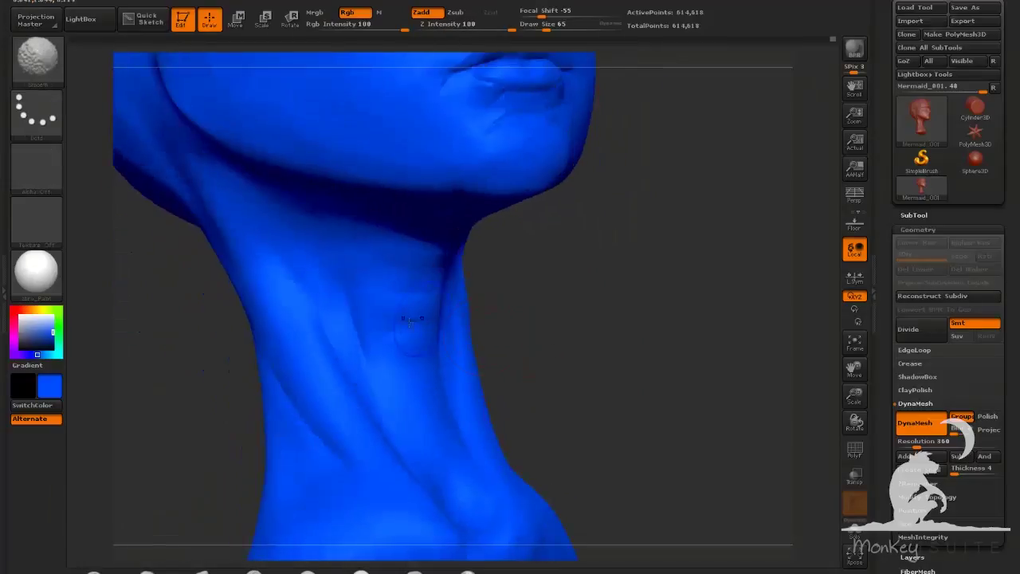
{"action": "left_click_drag", "start_coordinate": [408, 321], "coordinate": [398, 315], "text": "shift"}
{"action": "left_click_drag", "start_coordinate": [579, 332], "coordinate": [446, 311]}
{"action": "mouse_move", "coordinate": [404, 283]}
{"action": "left_mouse_down", "text": "shift"}
{"action": "mouse_move", "coordinate": [391, 303]}
{"action": "mouse_move", "coordinate": [406, 307]}
{"action": "left_mouse_up", "text": "shift"}
{"action": "mouse_move", "coordinate": [259, 347]}
{"action": "left_mouse_down"}
{"action": "mouse_move", "coordinate": [278, 358]}
{"action": "mouse_move", "coordinate": [486, 342]}
{"action": "mouse_move", "coordinate": [528, 401]}
{"action": "mouse_move", "coordinate": [587, 346]}
{"action": "mouse_move", "coordinate": [656, 351]}
{"action": "mouse_move", "coordinate": [697, 339]}
{"action": "mouse_move", "coordinate": [571, 391]}
{"action": "mouse_move", "coordinate": [626, 389]}
{"action": "left_mouse_up"}
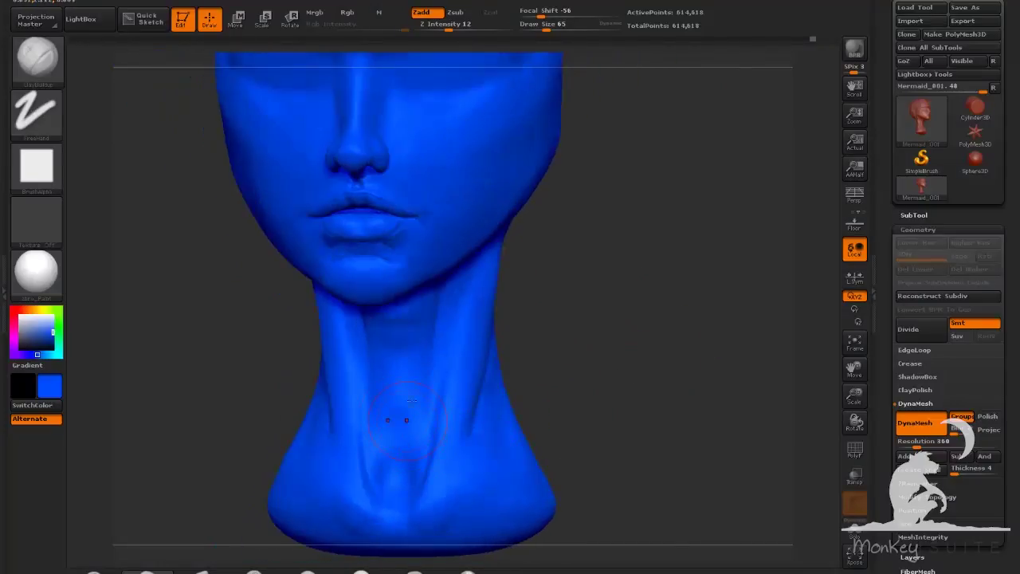
{"action": "left_click_drag", "start_coordinate": [411, 375], "coordinate": [422, 411], "text": "shift"}
Insert mirrored spheres for the eyeballs with the InsertSphere brush and move them into the eye sockets
{"action": "mouse_move", "coordinate": [643, 354]}
{"action": "left_mouse_down"}
{"action": "mouse_move", "coordinate": [661, 353]}
{"action": "mouse_move", "coordinate": [612, 392]}
{"action": "mouse_move", "coordinate": [592, 428]}
{"action": "mouse_move", "coordinate": [488, 436]}
{"action": "left_mouse_up"}
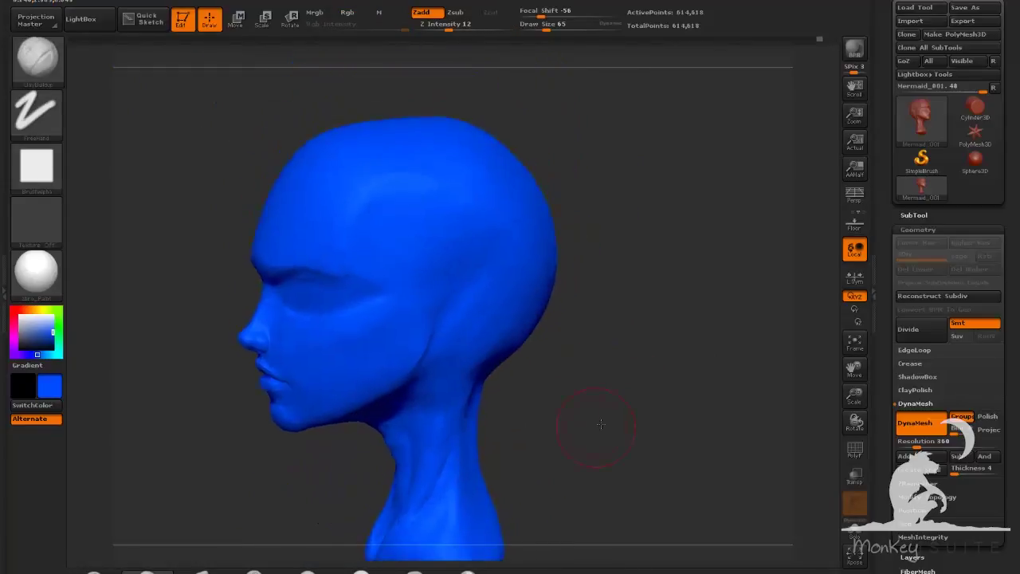
{"action": "left_click_drag", "start_coordinate": [598, 423], "coordinate": [606, 396]}
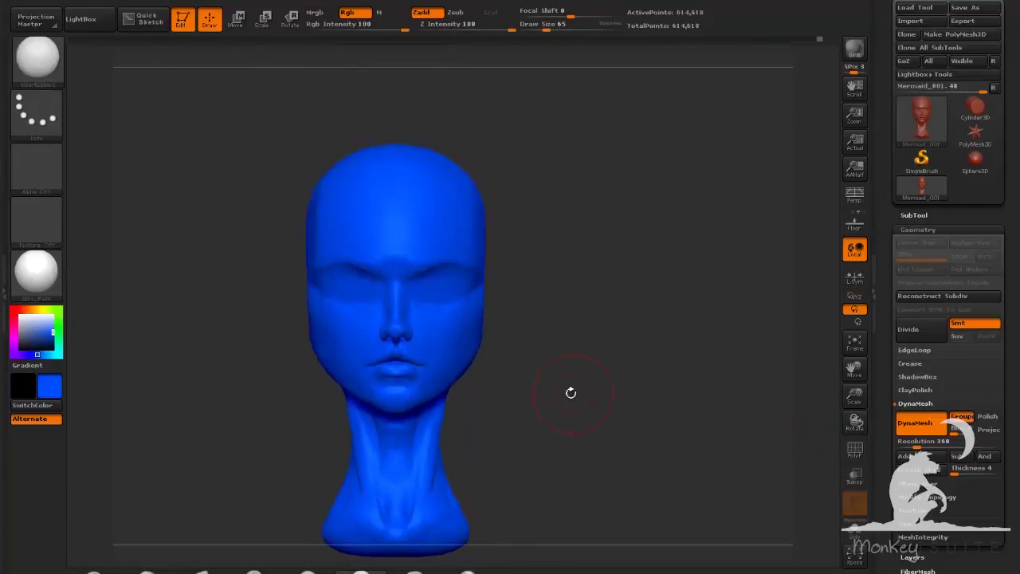
{"action": "mouse_move", "coordinate": [439, 293]}
{"action": "left_mouse_down"}
{"action": "mouse_move", "coordinate": [448, 310]}
{"action": "mouse_move", "coordinate": [460, 287]}
{"action": "mouse_move", "coordinate": [494, 295]}
{"action": "mouse_move", "coordinate": [472, 288]}
{"action": "left_mouse_up"}
{"action": "key", "text": "w"}
{"action": "left_click_drag", "start_coordinate": [598, 319], "coordinate": [494, 319]}
{"action": "left_click_drag", "start_coordinate": [263, 319], "coordinate": [263, 391], "text": "alt"}
{"action": "mouse_move", "coordinate": [386, 318]}
{"action": "left_mouse_down", "text": "shift"}
{"action": "mouse_move", "coordinate": [483, 318]}
{"action": "mouse_move", "coordinate": [463, 315]}
{"action": "left_mouse_up", "text": "shift"}
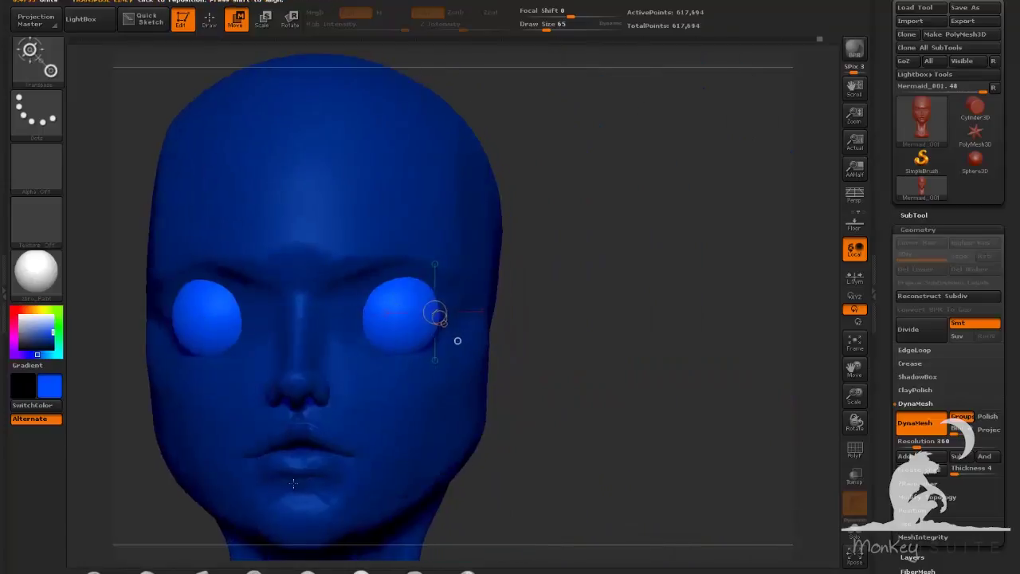
{"action": "key", "text": "q"}
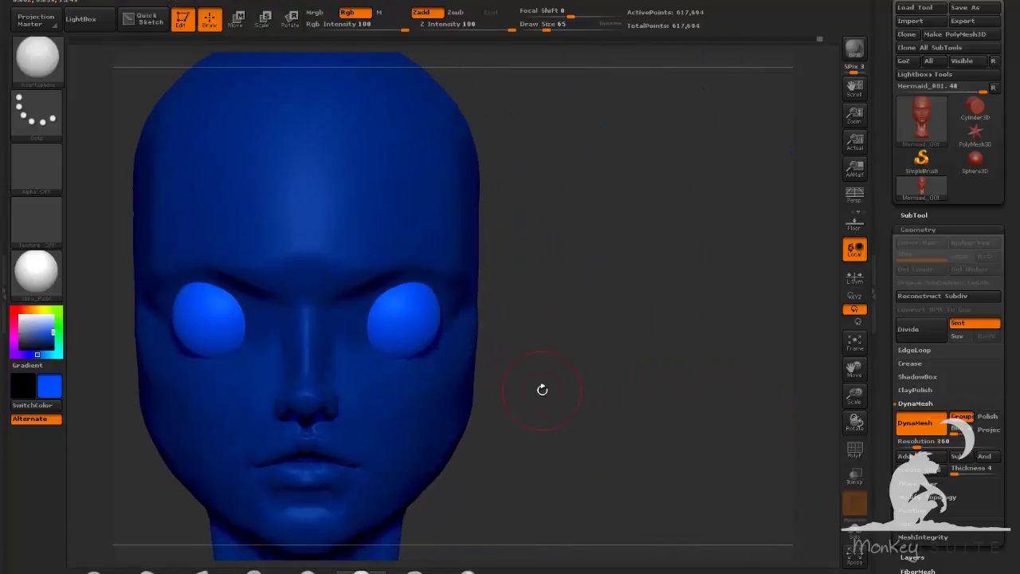
Separate the eyeballs from the head into their own subtool with Groups Split
{"action": "key", "text": "shift+f"}
{"action": "mouse_move", "coordinate": [539, 390]}
{"action": "left_mouse_down"}
{"action": "mouse_move", "coordinate": [422, 395]}
{"action": "mouse_move", "coordinate": [604, 408]}
{"action": "left_mouse_up"}
{"action": "key", "text": "shift+f"}
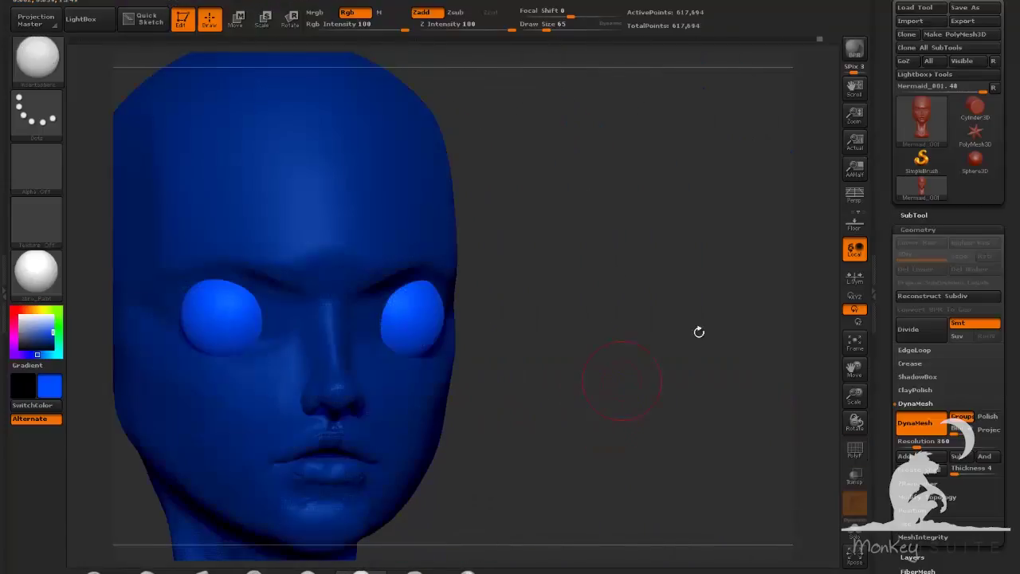
{"action": "left_click", "coordinate": [926, 215]}
{"action": "left_click", "coordinate": [926, 521]}
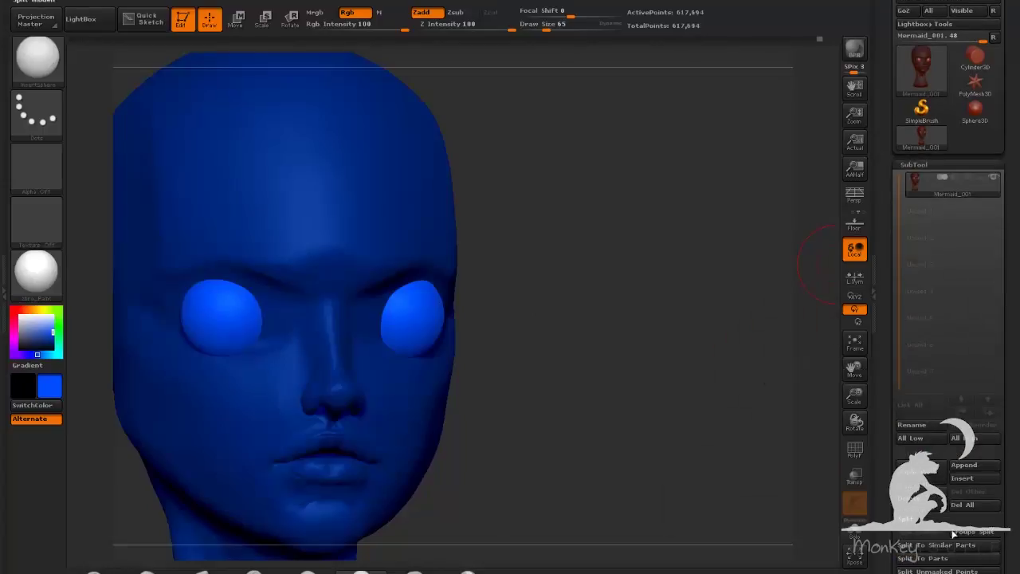
{"action": "left_click", "coordinate": [954, 533]}
{"action": "left_click", "coordinate": [790, 555]}
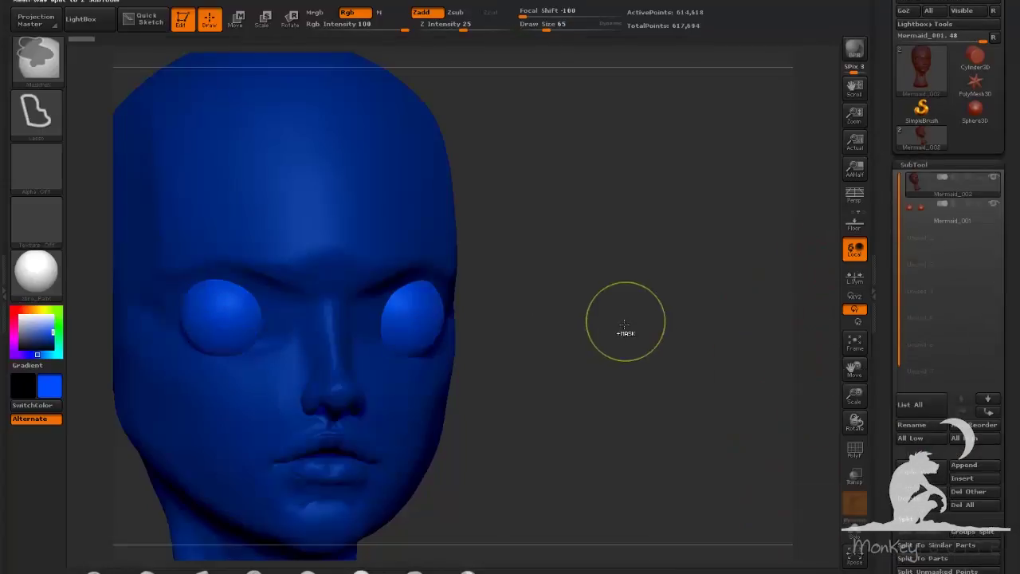
Clear the mask on the head and turn on transparency for the inactive subtool
{"action": "left_click_drag", "start_coordinate": [645, 319], "coordinate": [634, 367], "text": "ctrl"}
{"action": "left_click_drag", "start_coordinate": [574, 404], "coordinate": [635, 377], "text": "alt"}
{"action": "left_click", "coordinate": [855, 477]}
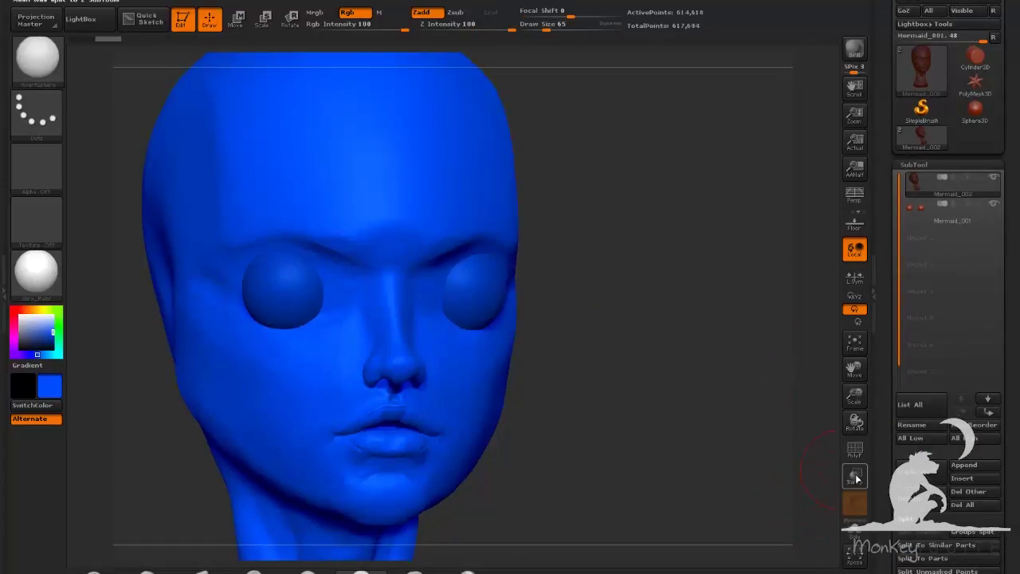
{"action": "left_click_drag", "start_coordinate": [683, 467], "coordinate": [675, 444]}
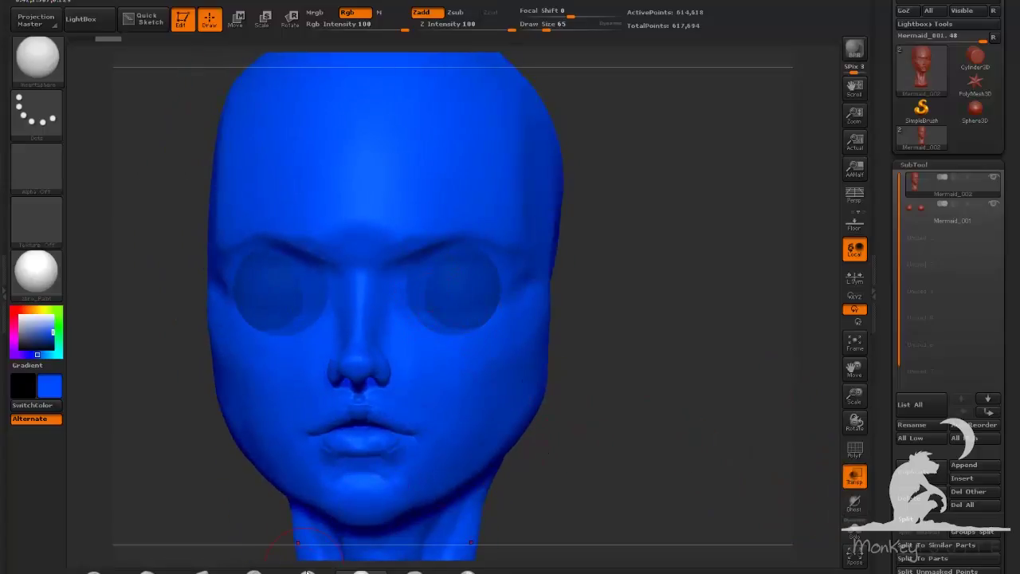
Build up the inner parts of the eye sockets with the ClayBuildup brush at Draw Size 37
{"action": "left_click", "coordinate": [308, 571]}
{"action": "left_click", "coordinate": [148, 572]}
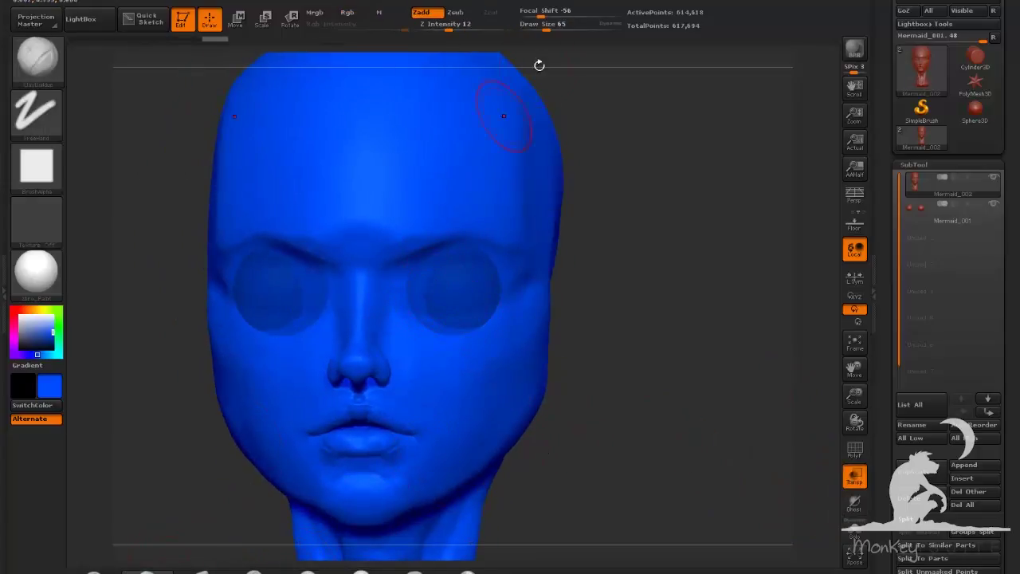
{"action": "left_click", "coordinate": [541, 27]}
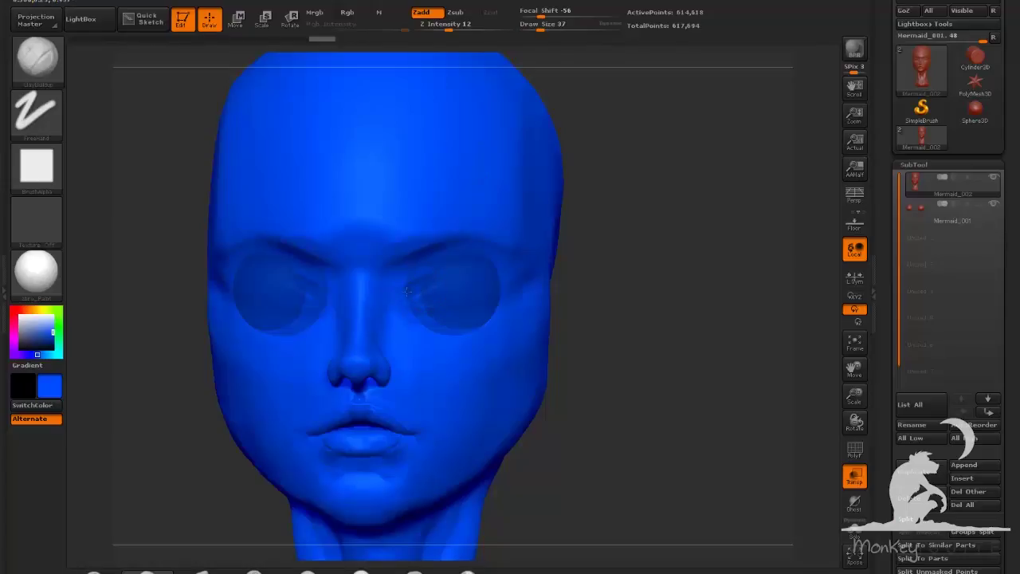
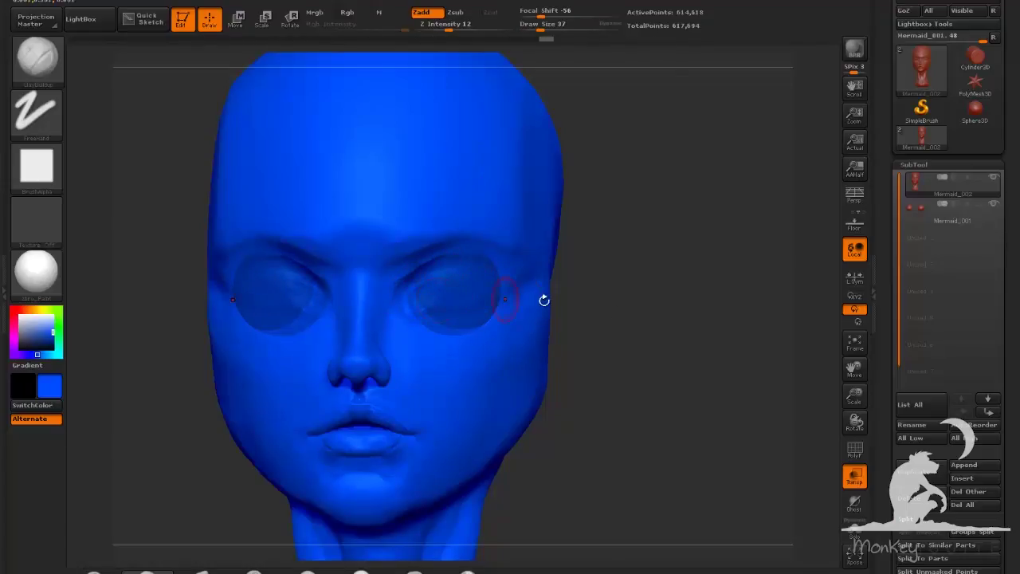
{"action": "left_click_drag", "start_coordinate": [543, 299], "coordinate": [516, 278]}
{"action": "left_click_drag", "start_coordinate": [687, 416], "coordinate": [757, 410]}
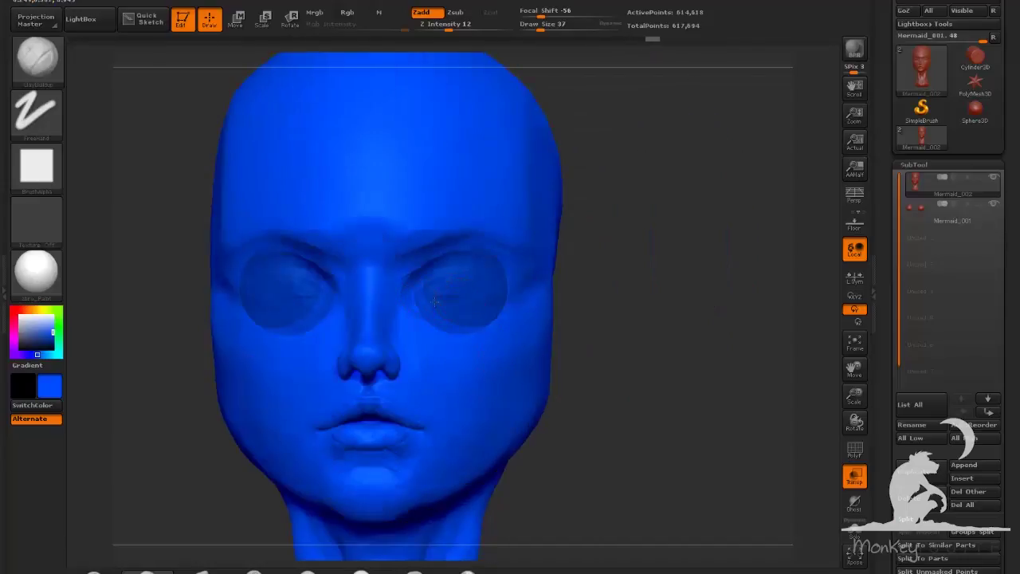
{"action": "left_click_drag", "start_coordinate": [626, 384], "coordinate": [433, 280]}
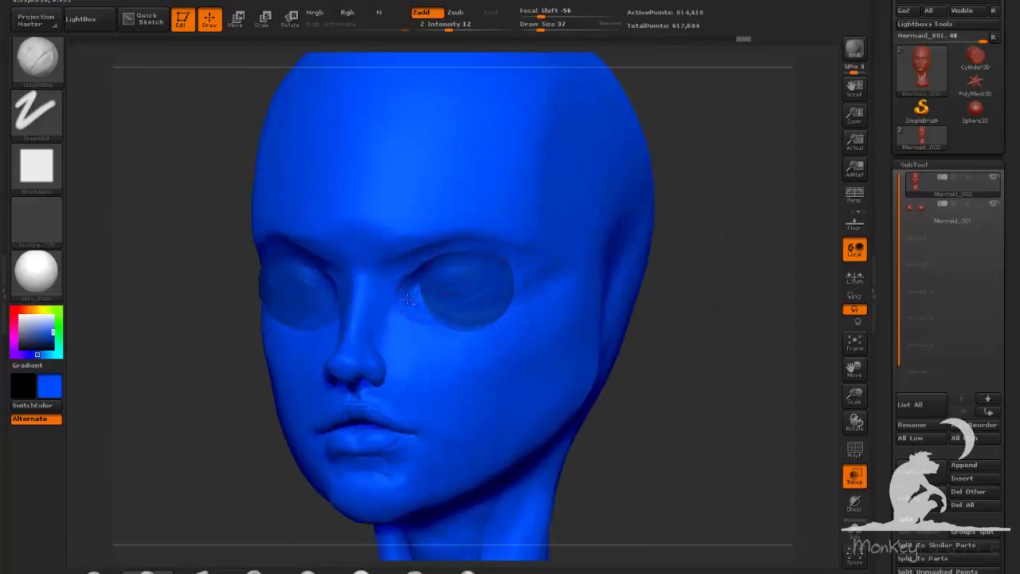
Smooth the built-up clay in the eye sockets around and across the eyeballs
{"action": "key", "text": "shift"}
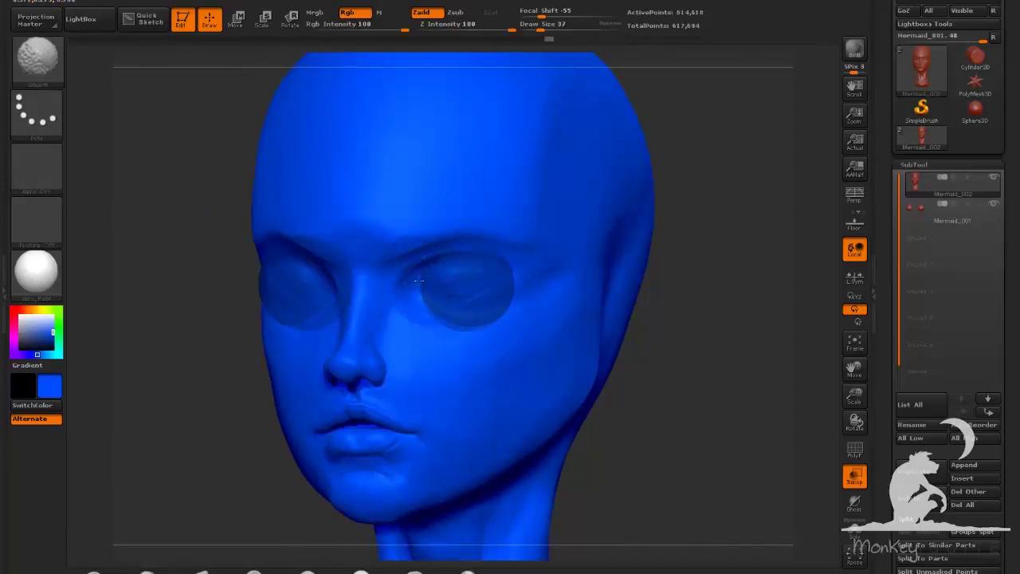
{"action": "left_click_drag", "start_coordinate": [419, 281], "coordinate": [467, 290], "text": "shift"}
{"action": "left_click_drag", "start_coordinate": [622, 351], "coordinate": [698, 351]}
{"action": "left_click_drag", "start_coordinate": [487, 306], "coordinate": [506, 292], "text": "shift"}
{"action": "left_click_drag", "start_coordinate": [555, 324], "coordinate": [496, 283]}
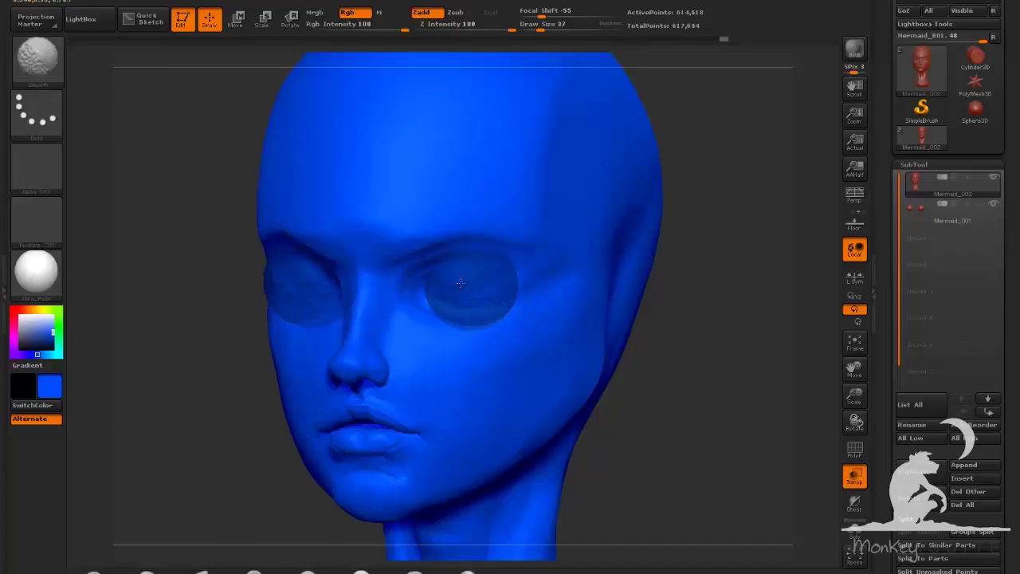
{"action": "left_click_drag", "start_coordinate": [507, 317], "coordinate": [511, 322], "text": "shift"}
Hide the eyeballs with transparency turned off and smooth the bare eye sockets beneath them
{"action": "left_click", "coordinate": [855, 480]}
{"action": "left_click_drag", "start_coordinate": [670, 429], "coordinate": [726, 423]}
{"action": "left_click", "coordinate": [996, 180]}
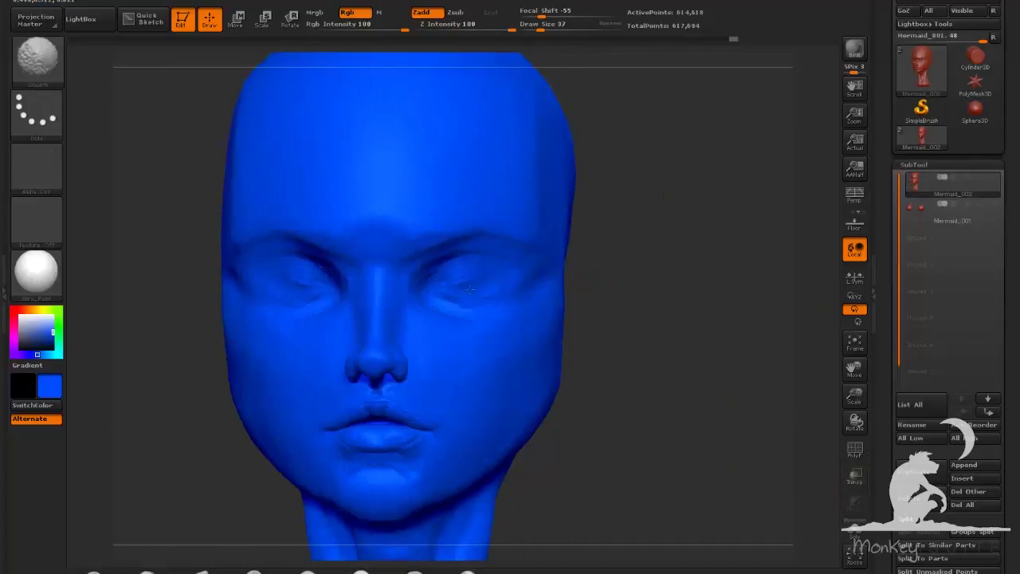
{"action": "left_click_drag", "start_coordinate": [448, 307], "coordinate": [469, 314], "text": "shift"}
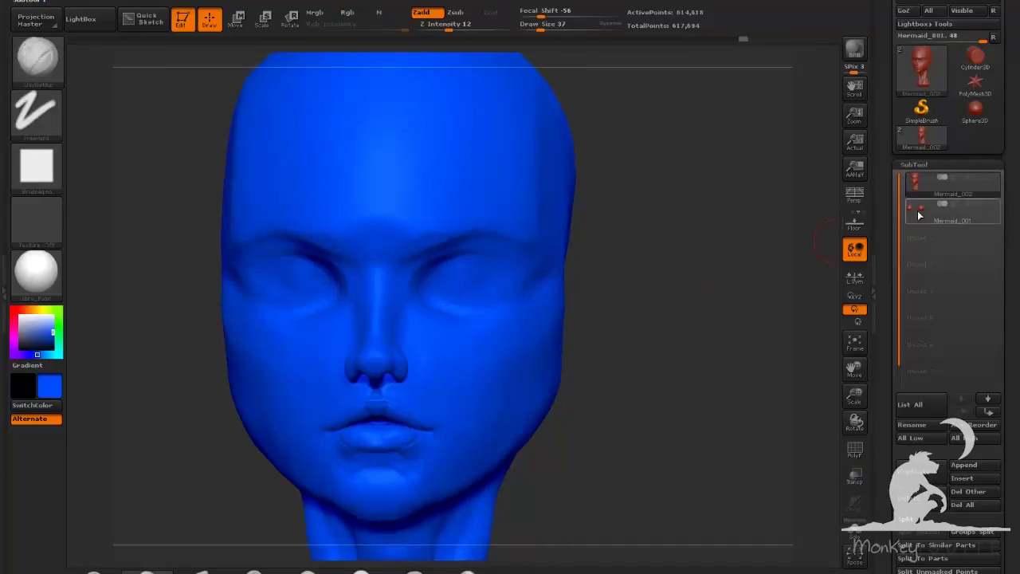
{"action": "left_click", "coordinate": [995, 180]}
{"action": "mouse_move", "coordinate": [742, 332]}
{"action": "left_mouse_down"}
{"action": "mouse_move", "coordinate": [683, 376]}
{"action": "mouse_move", "coordinate": [706, 359]}
{"action": "mouse_move", "coordinate": [707, 381]}
{"action": "left_mouse_up"}
Show only the eyeball subtool from the front and set the masking brush's stroke to DragRect
{"action": "left_click", "coordinate": [923, 217]}
{"action": "left_click", "coordinate": [993, 207]}
{"action": "key", "text": "shift+f"}
{"action": "left_click_drag", "start_coordinate": [666, 350], "coordinate": [683, 351], "text": "shift"}
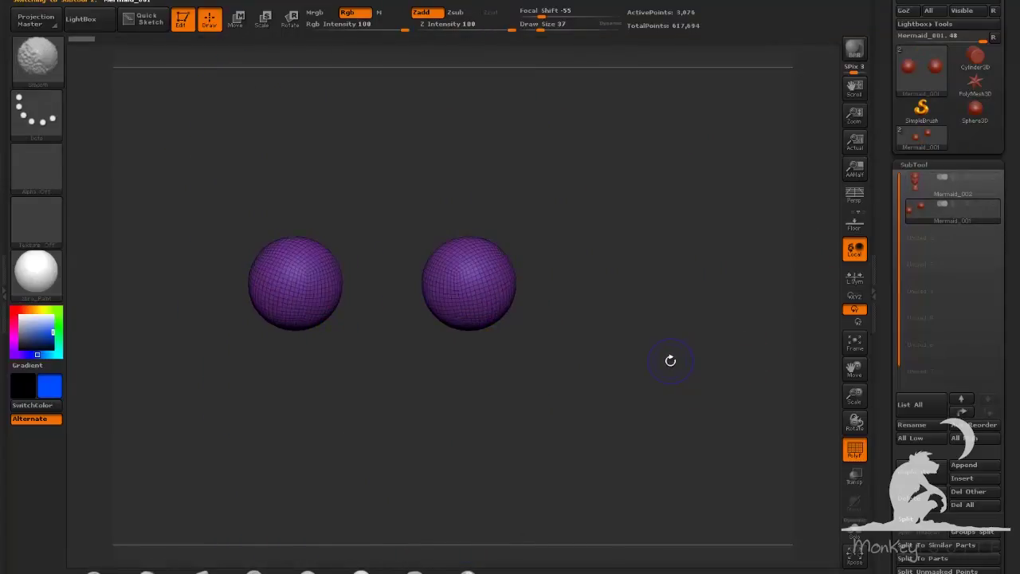
{"action": "key", "text": "shift+f"}
{"action": "left_click_drag", "start_coordinate": [588, 348], "coordinate": [595, 296], "text": "alt"}
{"action": "left_click", "coordinate": [36, 114], "text": "ctrl"}
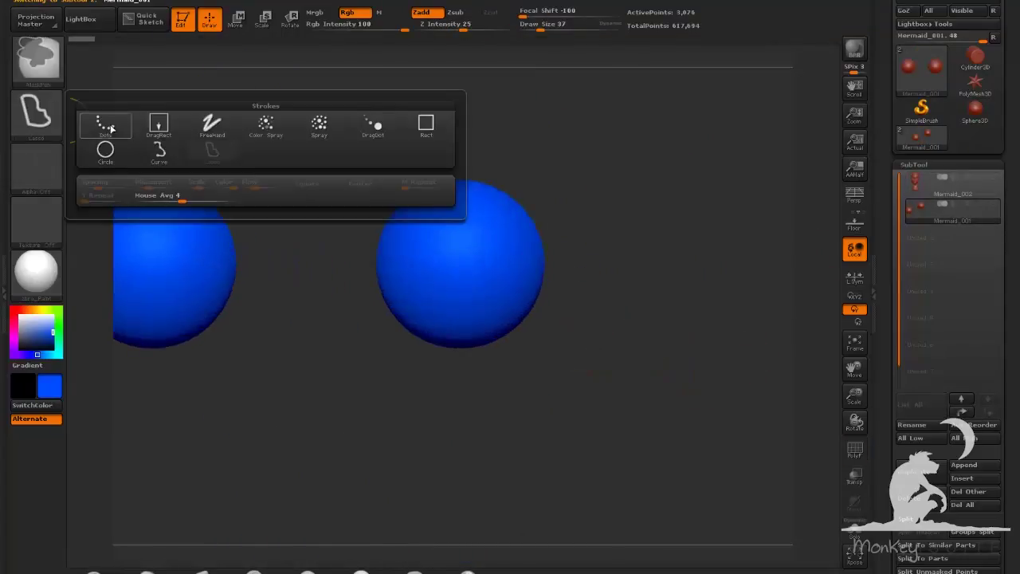
{"action": "left_click", "coordinate": [104, 128], "text": "ctrl"}
{"action": "left_click", "coordinate": [36, 114], "text": "ctrl"}
{"action": "left_click", "coordinate": [156, 128], "text": "ctrl"}
Try to mask a thin horizontal band across the middle of the eyeballs
{"action": "left_click_drag", "start_coordinate": [573, 257], "coordinate": [346, 278], "text": "ctrl"}
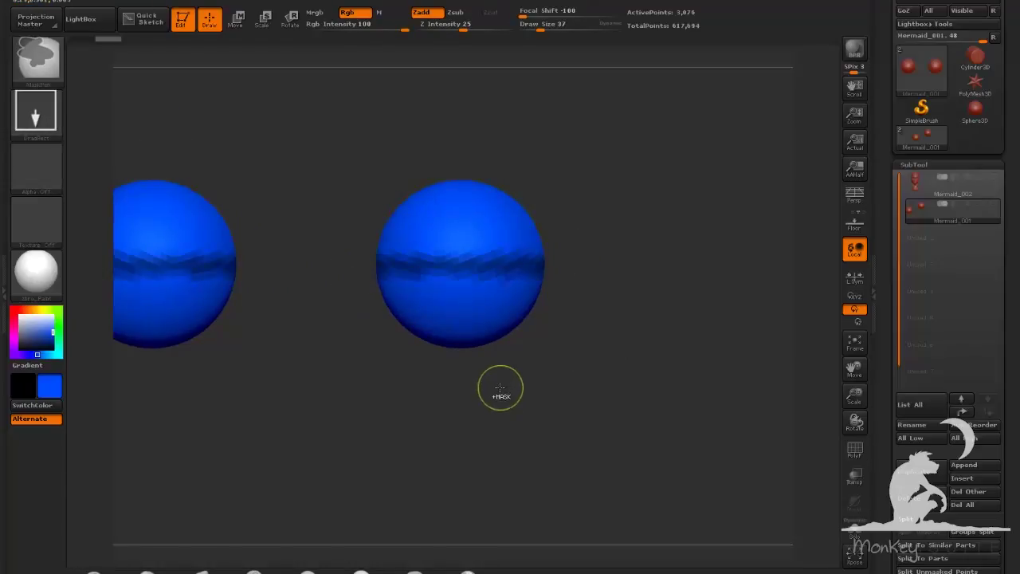
{"action": "key", "text": "ctrl+z"}
{"action": "left_click_drag", "start_coordinate": [575, 252], "coordinate": [335, 273], "text": "ctrl"}
{"action": "key", "text": "ctrl+z"}
Subdivide the eyeballs and mask a thin horizontal band across their middle
{"action": "key", "text": "ctrl+d"}
{"action": "left_click_drag", "start_coordinate": [573, 251], "coordinate": [336, 273], "text": "ctrl"}
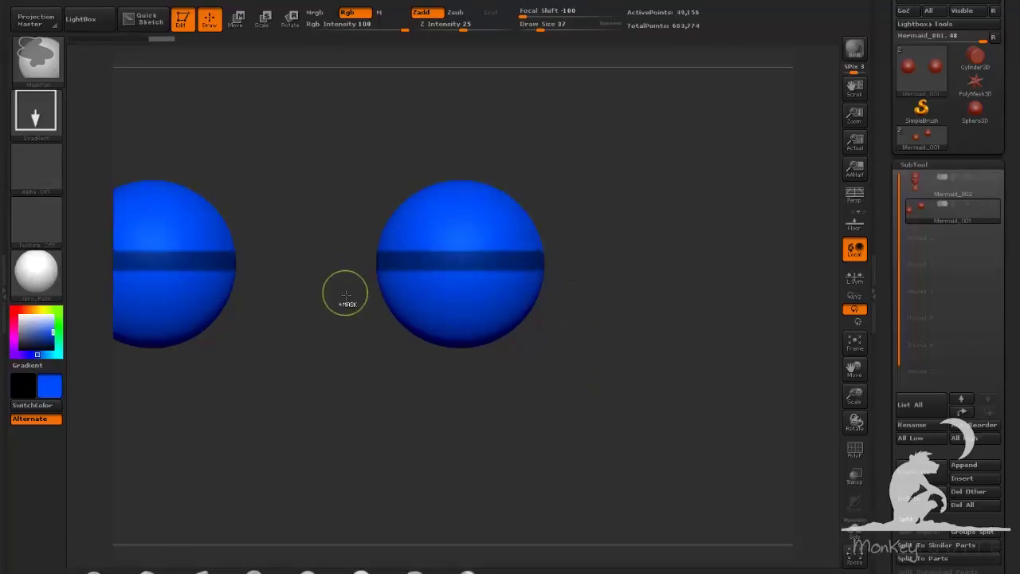
{"action": "key", "text": "ctrl+z"}
{"action": "mouse_move", "coordinate": [566, 256]}
{"action": "left_mouse_down", "text": "ctrl"}
{"action": "mouse_move", "coordinate": [341, 276]}
{"action": "mouse_move", "coordinate": [335, 287]}
{"action": "left_mouse_up", "text": "ctrl"}
Try to extract the masked band at Thick 0.02, then undo the band mask on the eyeballs
{"action": "left_click_drag", "start_coordinate": [1004, 464], "coordinate": [1013, 402]}
{"action": "left_click", "coordinate": [921, 529]}
{"action": "left_click", "coordinate": [927, 490]}
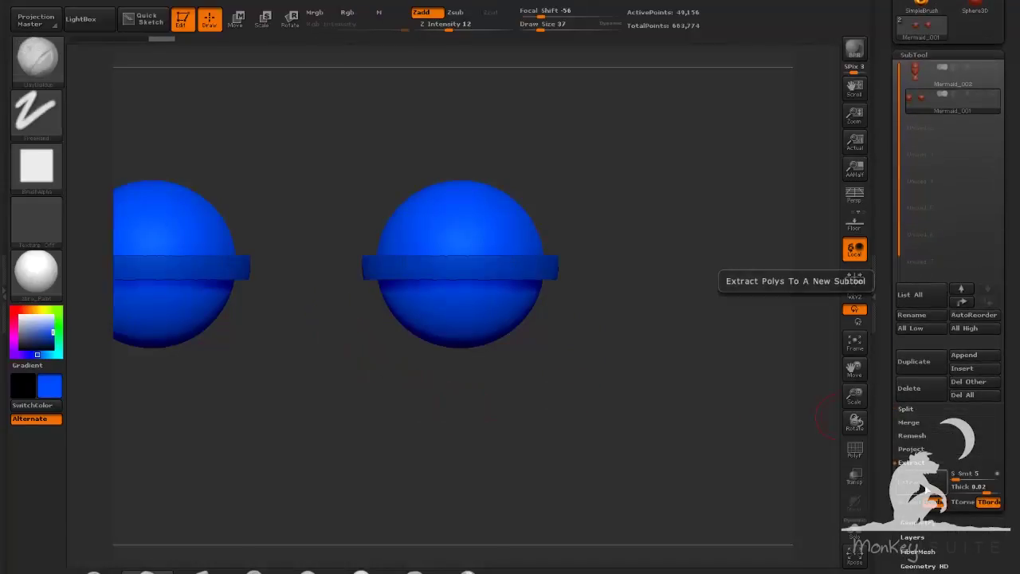
{"action": "key", "text": "ctrl+z"}
{"action": "key", "text": "ctrl+z"}
{"action": "left_click_drag", "start_coordinate": [632, 355], "coordinate": [605, 305], "text": "shift"}
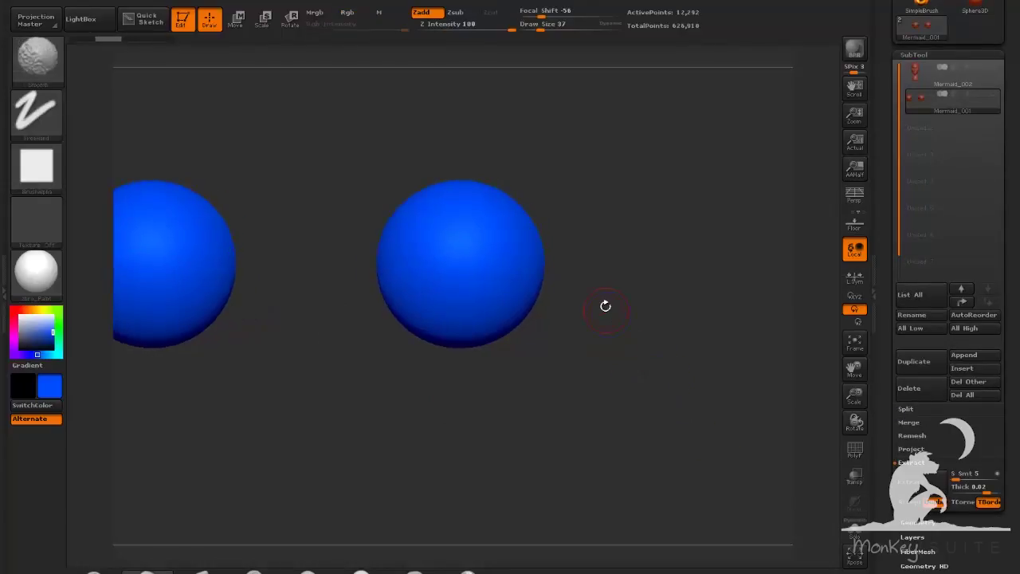
Mask the eyeballs except for a thin horizontal band and extract the masked halves as a new subtool at Thick 0.02
{"action": "left_click_drag", "start_coordinate": [580, 258], "coordinate": [351, 281], "text": "ctrl"}
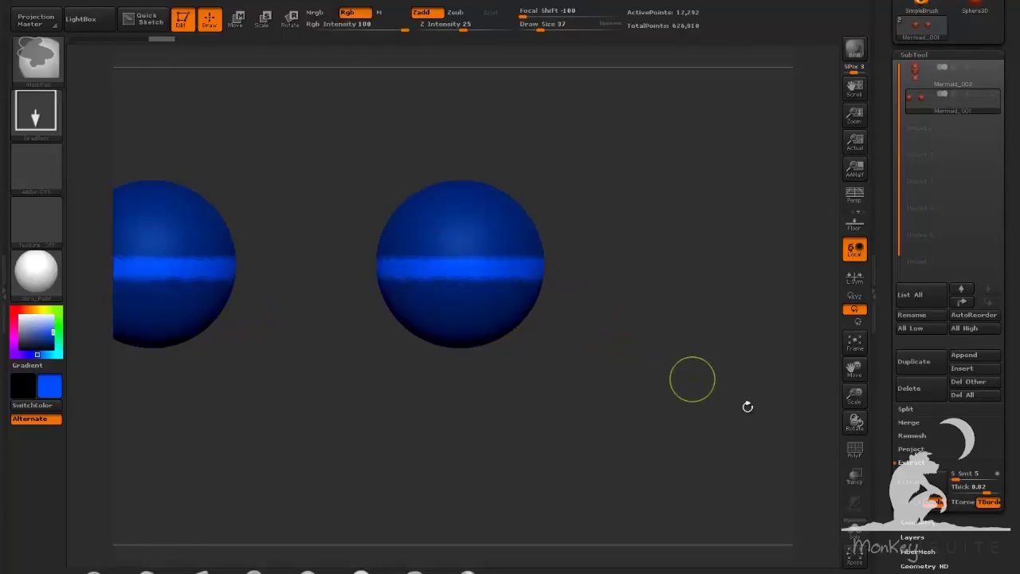
{"action": "left_click", "coordinate": [916, 478]}
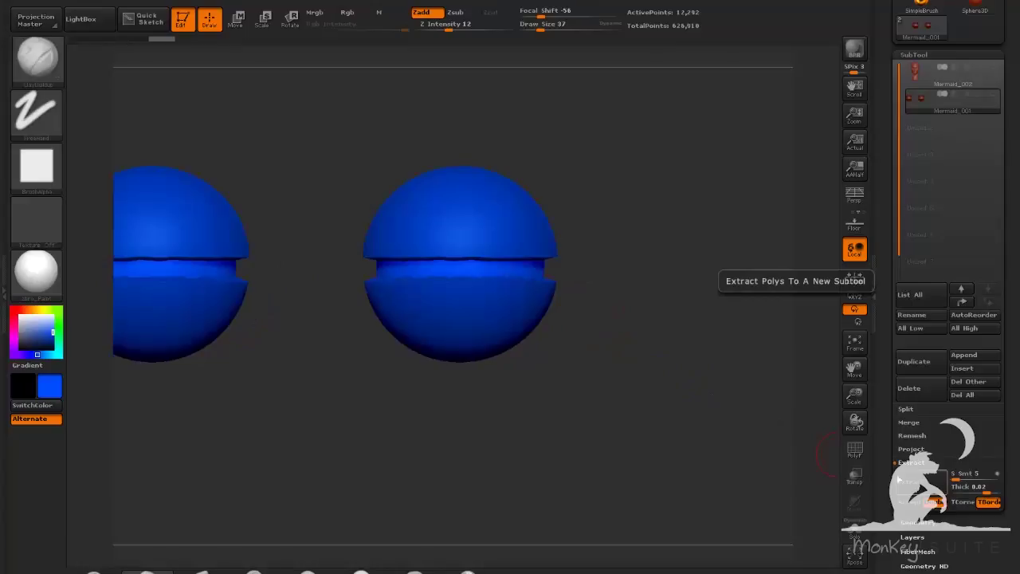
{"action": "left_click", "coordinate": [666, 437]}
{"action": "left_click", "coordinate": [916, 488]}
{"action": "left_click", "coordinate": [911, 502]}
Select the extracted eyelid shells, compare them with the eyeballs underneath, and clear their mask
{"action": "left_click_drag", "start_coordinate": [679, 435], "coordinate": [601, 361]}
{"action": "key", "text": "shift+f"}
{"action": "left_click", "coordinate": [919, 134]}
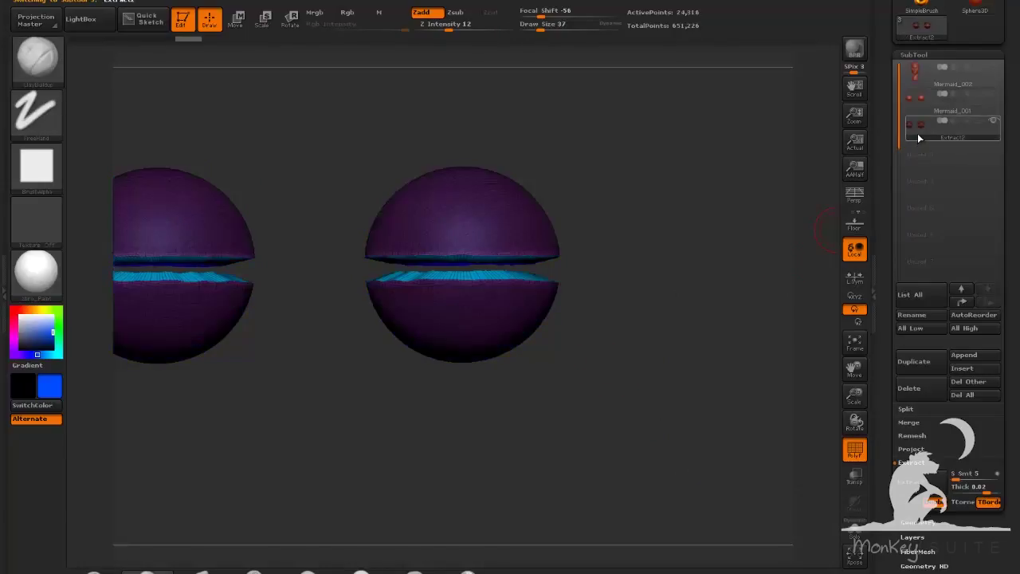
{"action": "left_click", "coordinate": [918, 107]}
{"action": "left_click", "coordinate": [919, 129]}
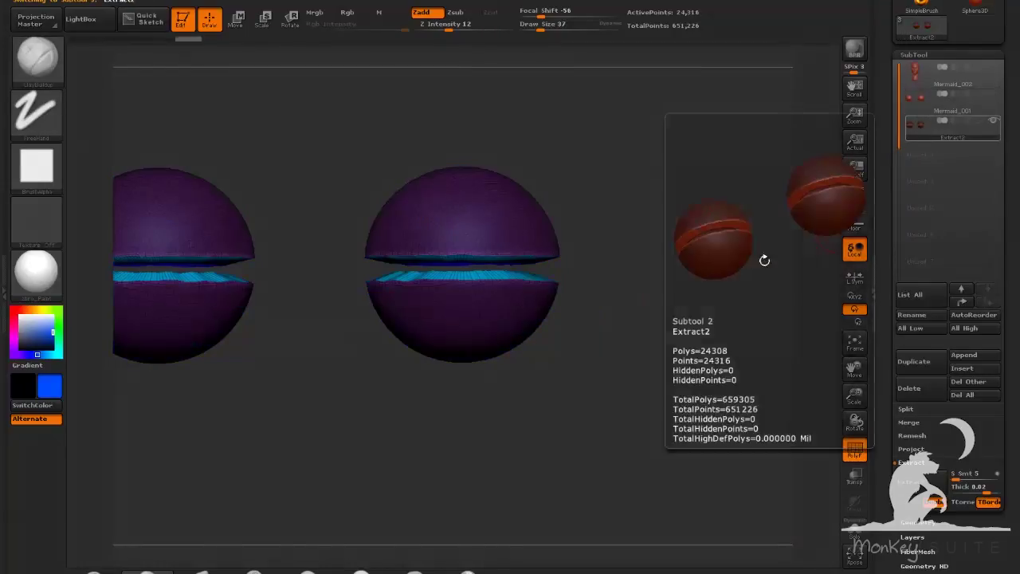
{"action": "left_click_drag", "start_coordinate": [695, 345], "coordinate": [676, 360]}
{"action": "key", "text": "shift+f"}
{"action": "left_click", "coordinate": [993, 94]}
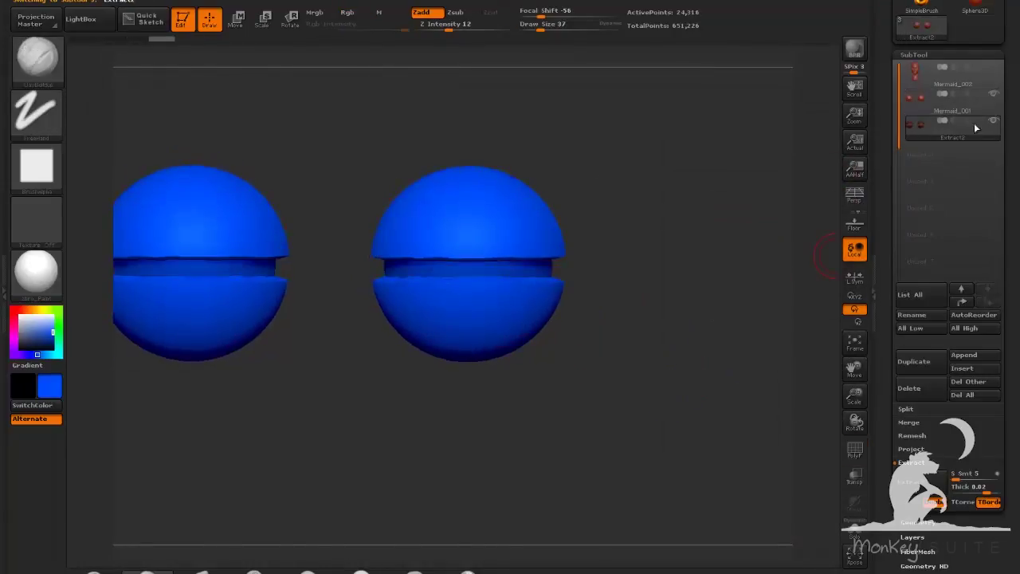
{"action": "left_click_drag", "start_coordinate": [718, 275], "coordinate": [698, 316]}
{"action": "left_click", "coordinate": [993, 94]}
{"action": "left_click_drag", "start_coordinate": [672, 381], "coordinate": [681, 409], "text": "ctrl"}
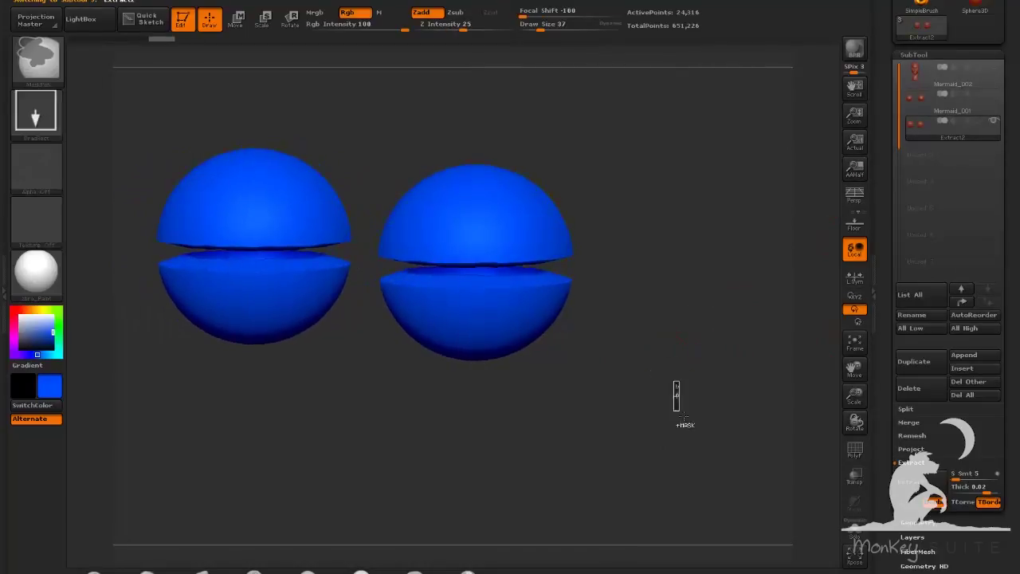
Try to DynaMesh the extracted eyelid shells with a raised resolution
{"action": "left_click", "coordinate": [917, 55]}
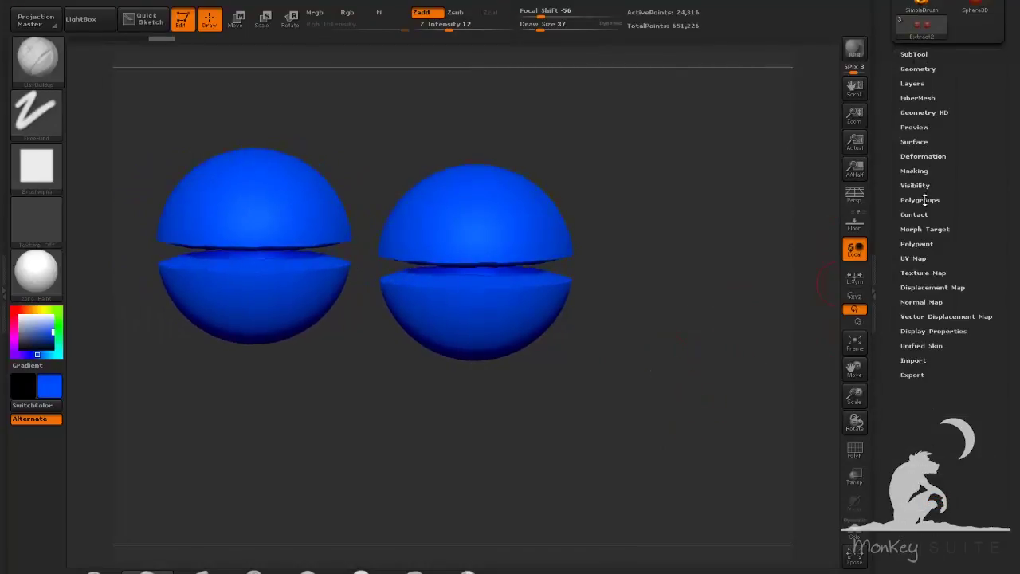
{"action": "left_click", "coordinate": [918, 69]}
{"action": "left_click", "coordinate": [927, 262]}
{"action": "mouse_move", "coordinate": [678, 341]}
{"action": "left_mouse_down"}
{"action": "mouse_move", "coordinate": [693, 335]}
{"action": "mouse_move", "coordinate": [685, 331]}
{"action": "left_mouse_up"}
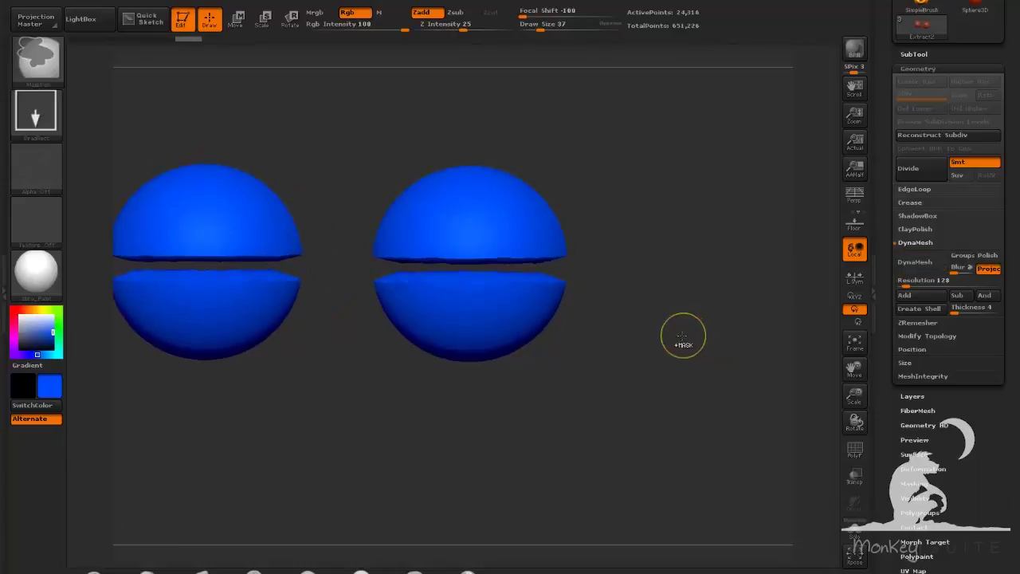
{"action": "left_click_drag", "start_coordinate": [907, 284], "coordinate": [915, 285]}
{"action": "left_click", "coordinate": [917, 266]}
{"action": "left_click_drag", "start_coordinate": [649, 346], "coordinate": [693, 353]}
{"action": "key", "text": "ctrl+z"}
Turn off Project for DynaMesh and try remeshing the eyelid shells at different resolutions
{"action": "left_click", "coordinate": [989, 271]}
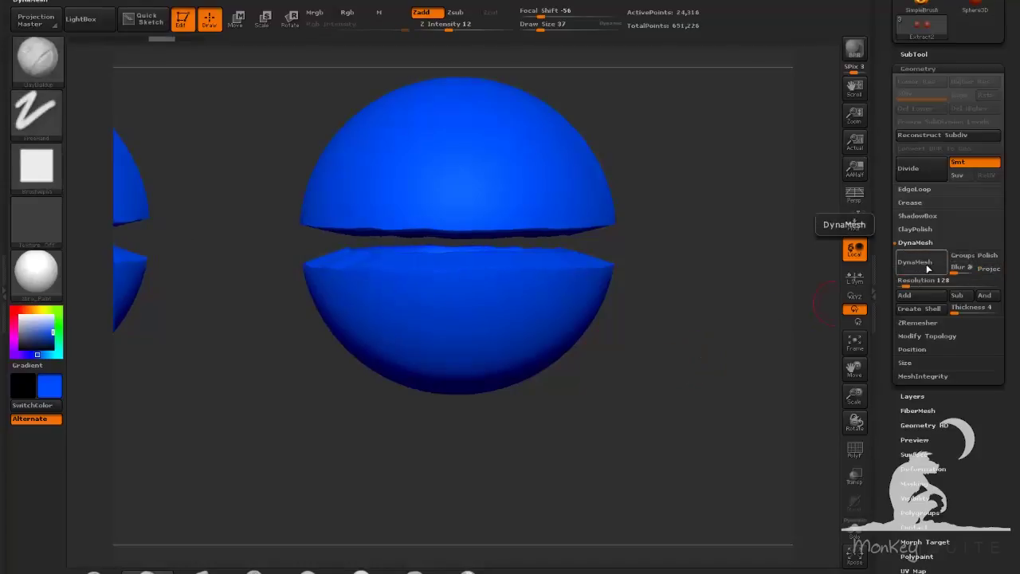
{"action": "left_click", "coordinate": [925, 266]}
{"action": "key", "text": "ctrl+z"}
{"action": "left_click_drag", "start_coordinate": [906, 284], "coordinate": [917, 285]}
{"action": "left_click_drag", "start_coordinate": [700, 350], "coordinate": [662, 427]}
{"action": "left_click", "coordinate": [920, 263]}
{"action": "key", "text": "ctrl+z"}
Isolate the outer polygroup of the eyelid shells and delete the hidden inner and edge surfaces
{"action": "mouse_move", "coordinate": [652, 341]}
{"action": "left_mouse_down"}
{"action": "mouse_move", "coordinate": [682, 379]}
{"action": "mouse_move", "coordinate": [678, 370]}
{"action": "left_mouse_up"}
{"action": "key", "text": "shift+f"}
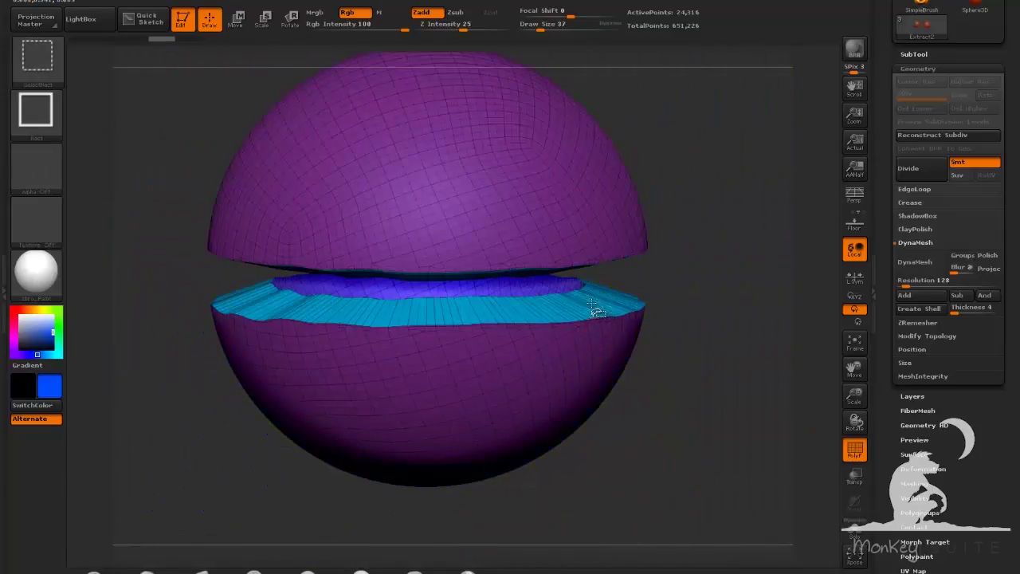
{"action": "left_click", "coordinate": [589, 355], "text": "ctrl+shift"}
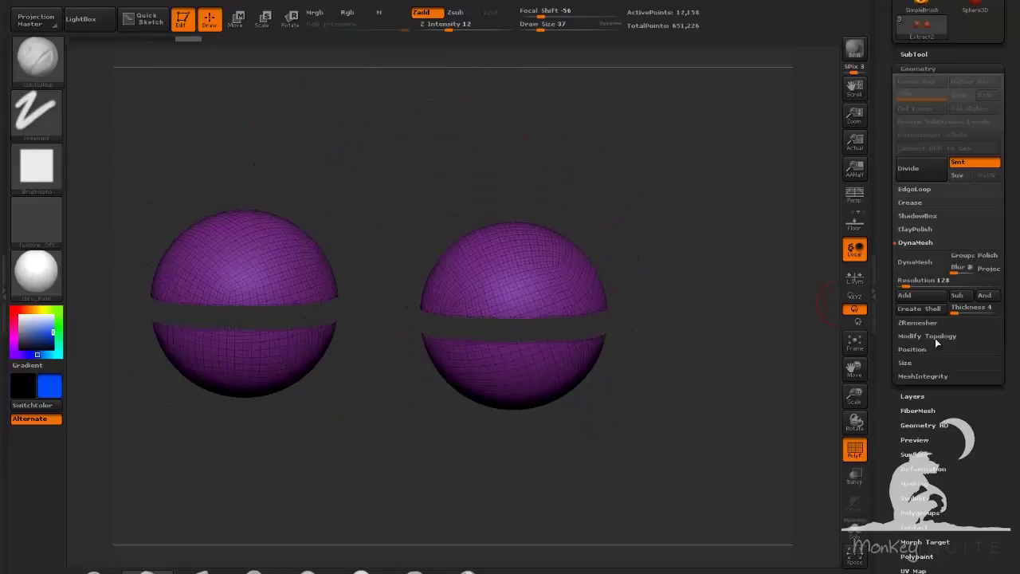
{"action": "left_click", "coordinate": [935, 338]}
{"action": "left_click", "coordinate": [917, 308]}
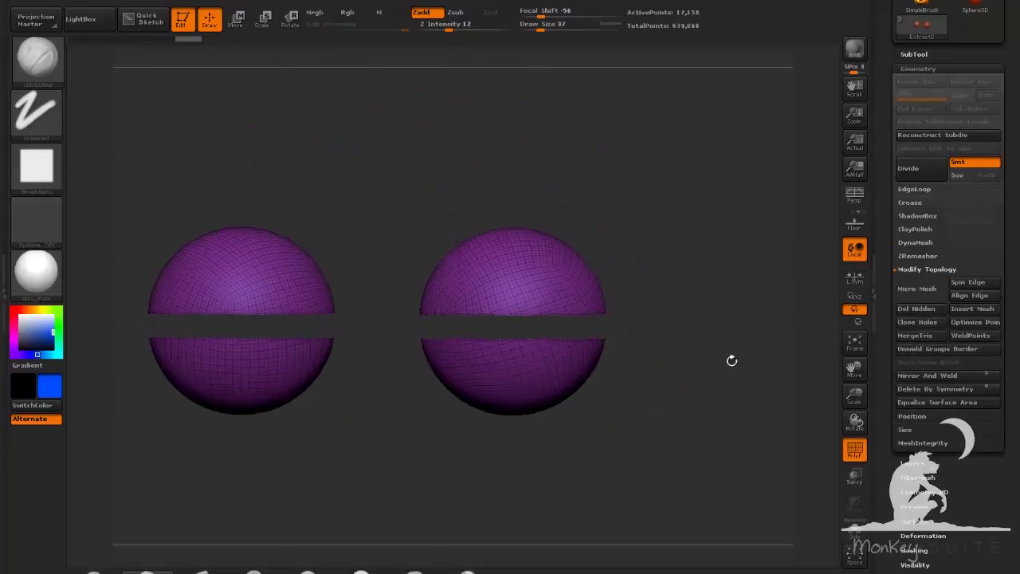
Try to DynaMesh the outer shells at Resolution 128
{"action": "left_click", "coordinate": [916, 243]}
{"action": "left_click", "coordinate": [925, 263]}
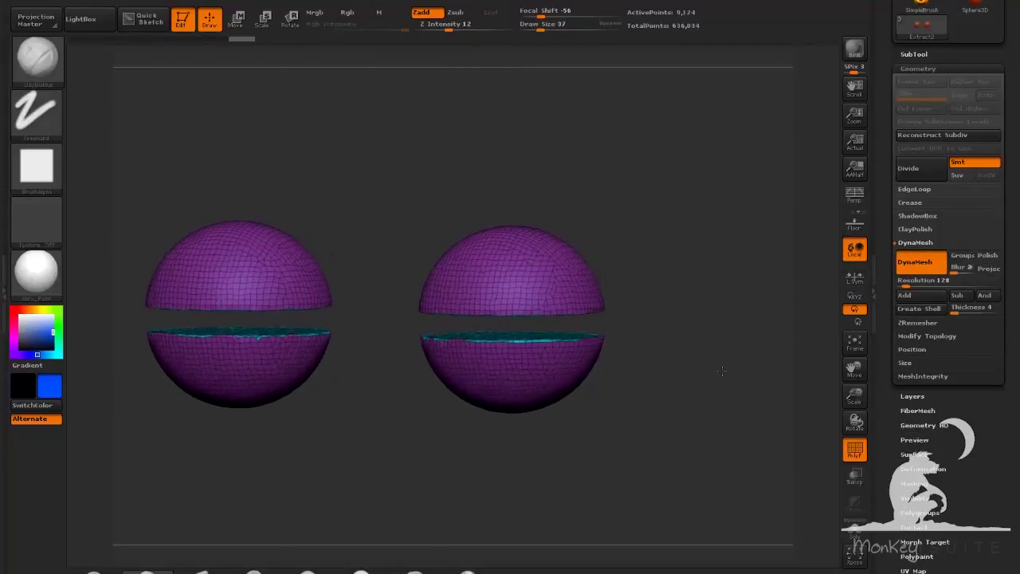
{"action": "key", "text": "shift+f"}
{"action": "left_click_drag", "start_coordinate": [722, 371], "coordinate": [713, 395]}
{"action": "key", "text": "ctrl+z"}
Try to DynaMesh the outer shells again with other resolution settings above 128
{"action": "left_click", "coordinate": [914, 283]}
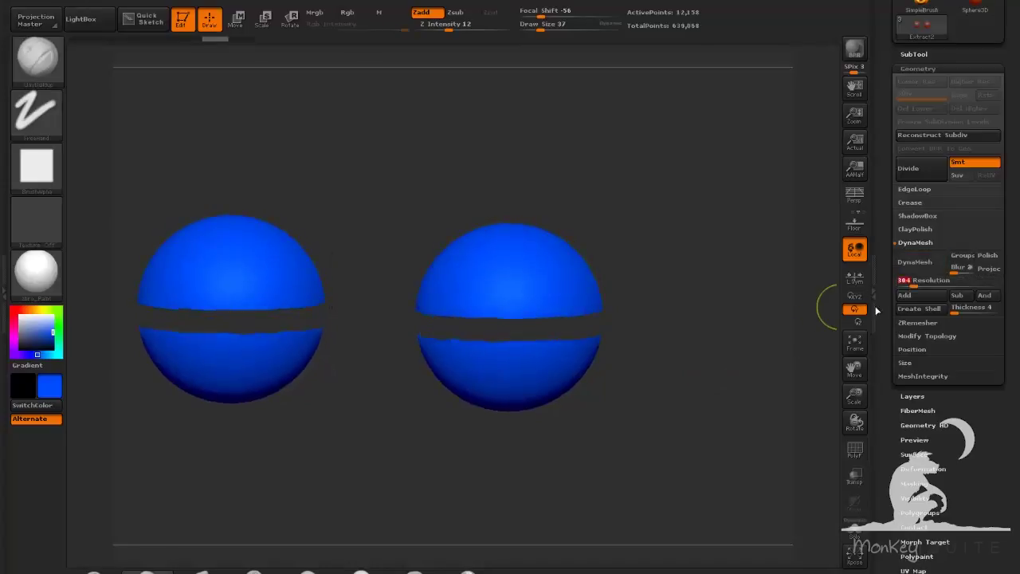
{"action": "left_click_drag", "start_coordinate": [763, 373], "coordinate": [717, 409]}
{"action": "left_click", "coordinate": [713, 385], "text": "ctrl"}
{"action": "key", "text": "ctrl+z"}
{"action": "left_click", "coordinate": [917, 262]}
{"action": "left_click", "coordinate": [908, 283]}
{"action": "key", "text": "ctrl+z"}
DynaMesh the outer eyelid shells at Resolution 360 and inspect the mesh wireframe
{"action": "left_click", "coordinate": [917, 284]}
{"action": "left_click", "coordinate": [916, 262]}
{"action": "key", "text": "shift+f"}
{"action": "key", "text": "shift+f"}
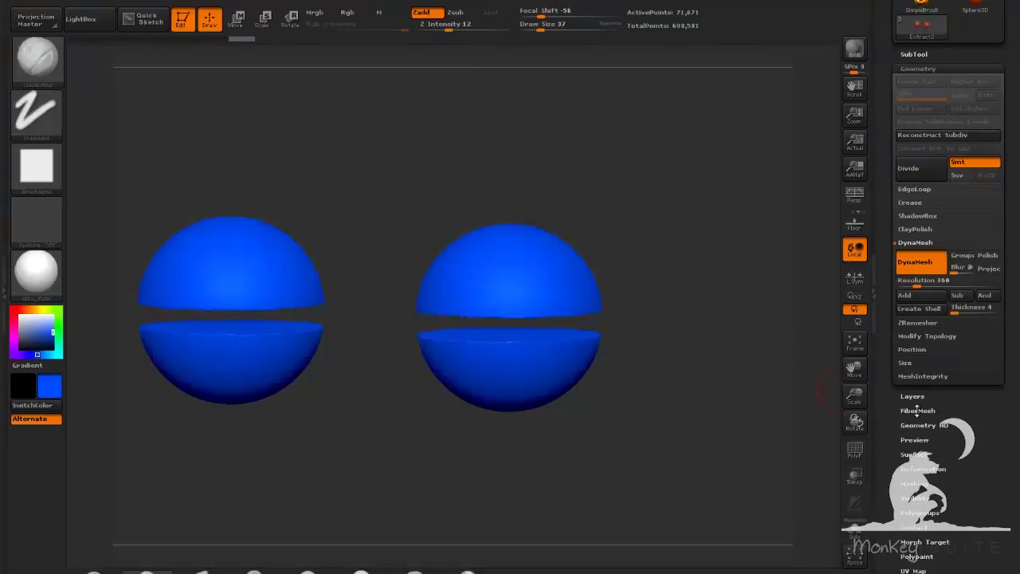
Examine how the remeshed shells fit the eyeballs by toggling the eyeball subtool's visibility
{"action": "left_click_drag", "start_coordinate": [954, 514], "coordinate": [948, 485]}
{"action": "left_click", "coordinate": [931, 485]}
{"action": "left_click_drag", "start_coordinate": [977, 53], "coordinate": [977, 210]}
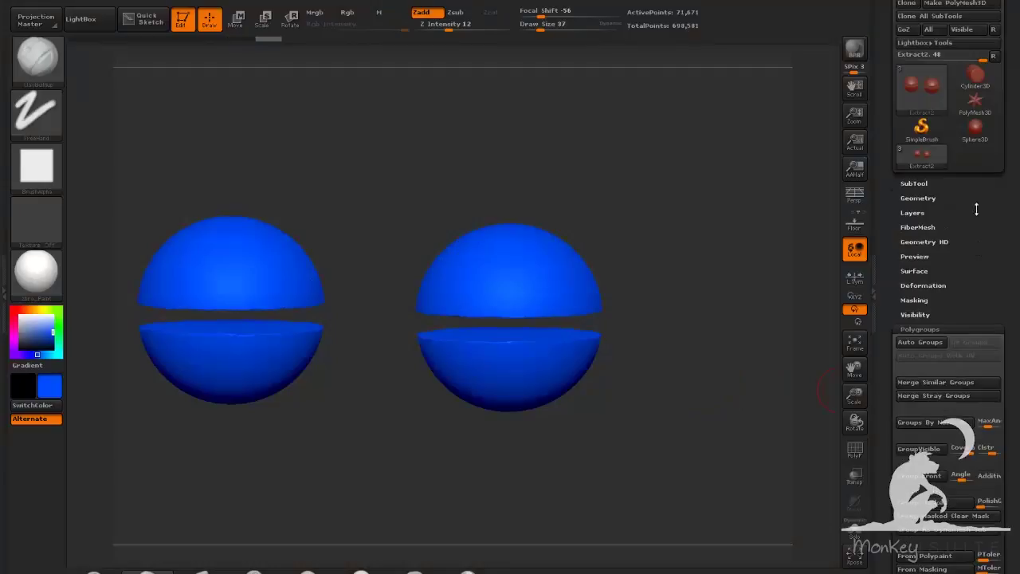
{"action": "left_click", "coordinate": [924, 182]}
{"action": "left_click", "coordinate": [994, 165]}
{"action": "left_click", "coordinate": [994, 191]}
{"action": "left_click_drag", "start_coordinate": [788, 417], "coordinate": [763, 385]}
{"action": "left_click", "coordinate": [994, 192]}
Hide the lower half of each eyelid shell so that only the two upper halves are shown
{"action": "key", "text": "shift+f"}
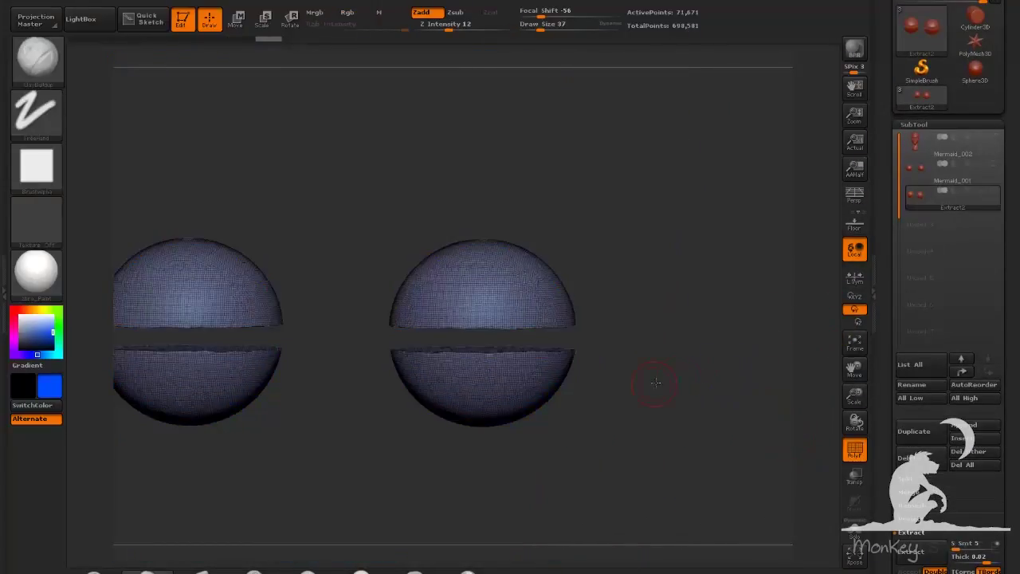
{"action": "left_click_drag", "start_coordinate": [656, 382], "coordinate": [708, 325], "text": "alt"}
{"action": "left_click_drag", "start_coordinate": [665, 280], "coordinate": [410, 406], "text": "ctrl+shift"}
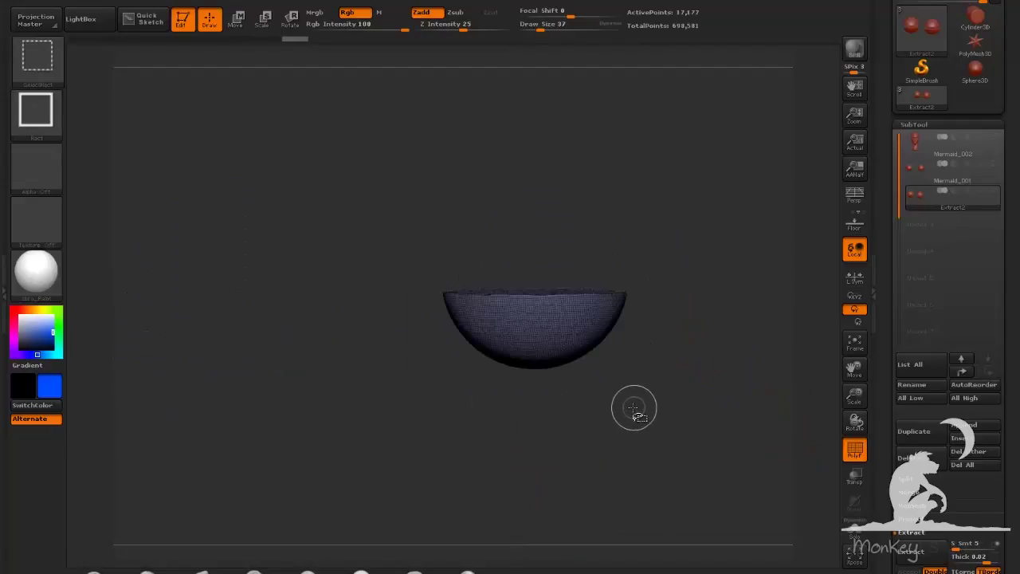
{"action": "mouse_move", "coordinate": [668, 401]}
{"action": "left_mouse_down", "text": "ctrl+shift"}
{"action": "mouse_move", "coordinate": [634, 430]}
{"action": "mouse_move", "coordinate": [727, 418]}
{"action": "left_mouse_up", "text": "ctrl+shift"}
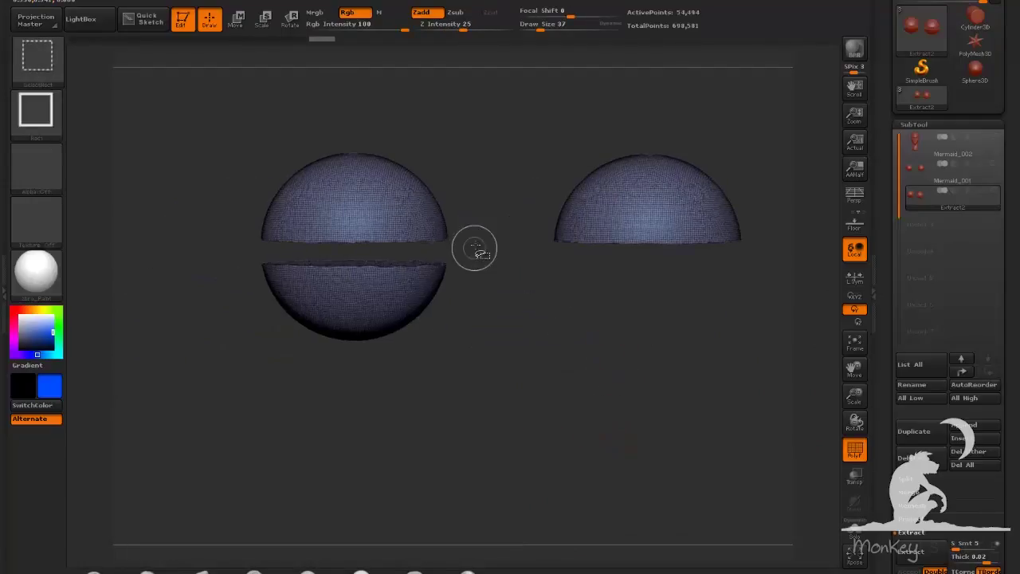
{"action": "mouse_move", "coordinate": [476, 242]}
{"action": "left_mouse_down", "text": "ctrl+shift"}
{"action": "mouse_move", "coordinate": [232, 344]}
{"action": "mouse_move", "coordinate": [231, 407]}
{"action": "left_mouse_up", "text": "ctrl+shift"}
{"action": "key", "text": "ctrl+z"}
{"action": "left_click_drag", "start_coordinate": [678, 408], "coordinate": [600, 415], "text": "alt"}
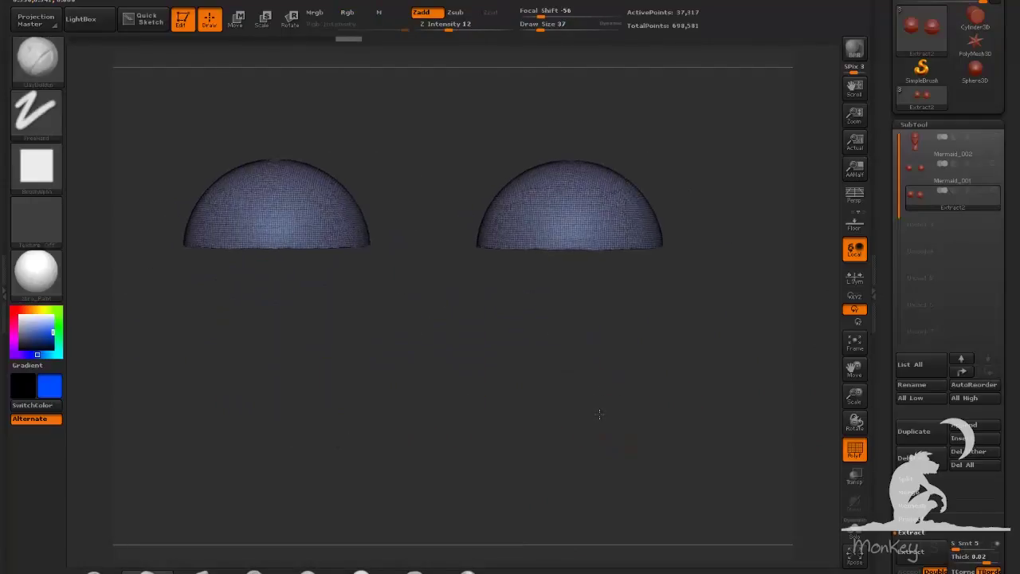
Assign the visible upper shell halves to their own polygroup and bring the hidden lower halves back into view
{"action": "left_click_drag", "start_coordinate": [1017, 474], "coordinate": [1007, 351]}
{"action": "left_click", "coordinate": [928, 327]}
{"action": "left_click_drag", "start_coordinate": [987, 259], "coordinate": [986, 301]}
{"action": "left_click", "coordinate": [915, 177]}
{"action": "left_click", "coordinate": [746, 357], "text": "ctrl"}
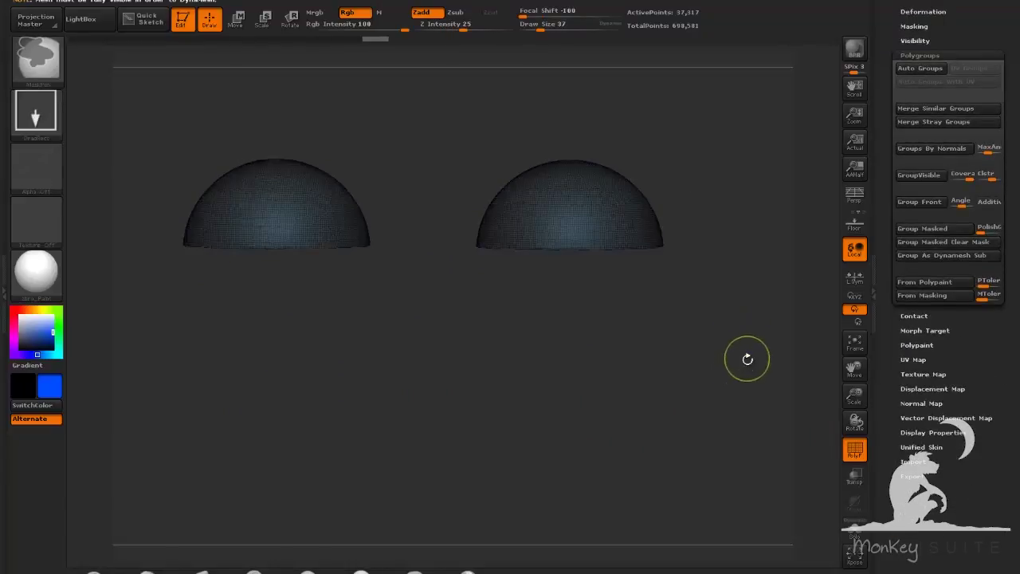
{"action": "left_click", "coordinate": [744, 352], "text": "ctrl"}
{"action": "left_click", "coordinate": [747, 352], "text": "ctrl+shift"}
{"action": "left_click_drag", "start_coordinate": [752, 311], "coordinate": [735, 373], "text": "alt"}
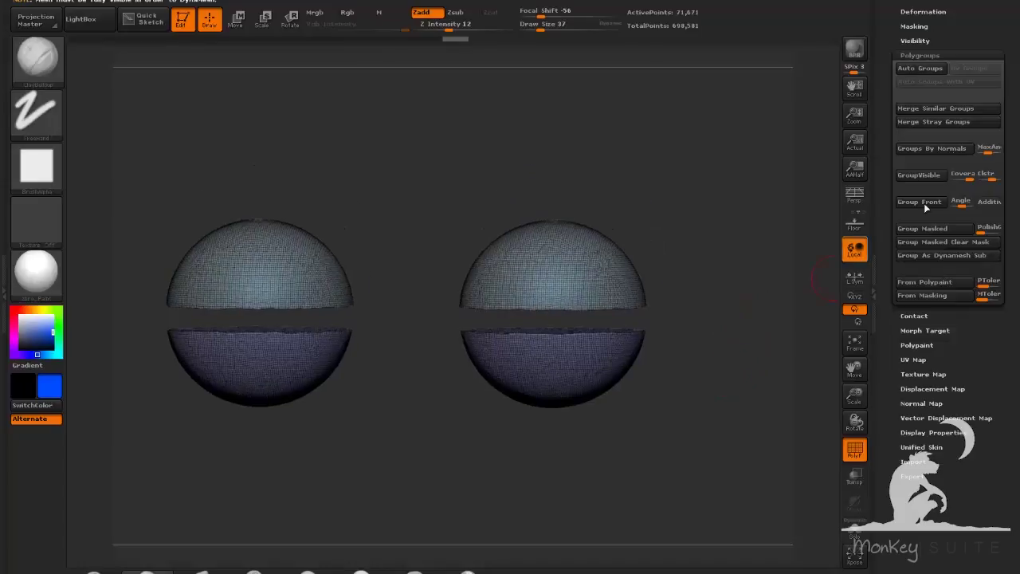
Turn off the wireframe display and show the head and eyeballs together with the eyelid shells
{"action": "left_click_drag", "start_coordinate": [981, 40], "coordinate": [979, 169]}
{"action": "key", "text": "shift+f"}
{"action": "left_click", "coordinate": [912, 217]}
{"action": "left_click", "coordinate": [995, 190]}
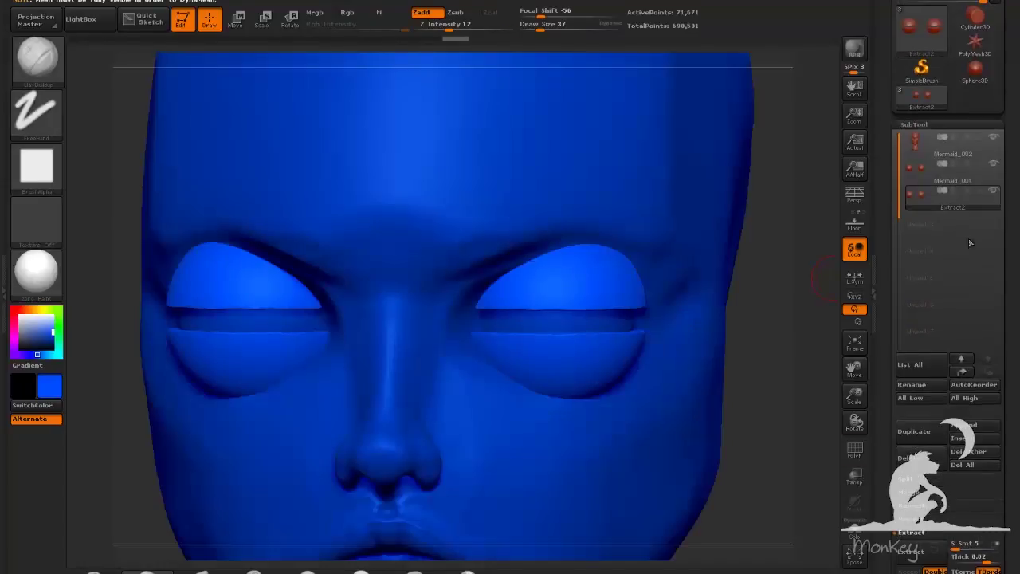
Use the Move brush at Draw Size 122 to reshape the lower edge and inner corner of the upper eyelids
{"action": "left_click", "coordinate": [197, 570]}
{"action": "mouse_move", "coordinate": [765, 378]}
{"action": "left_mouse_down"}
{"action": "mouse_move", "coordinate": [741, 365]}
{"action": "mouse_move", "coordinate": [744, 349]}
{"action": "mouse_move", "coordinate": [710, 339]}
{"action": "left_mouse_up"}
{"action": "left_click_drag", "start_coordinate": [544, 28], "coordinate": [554, 30]}
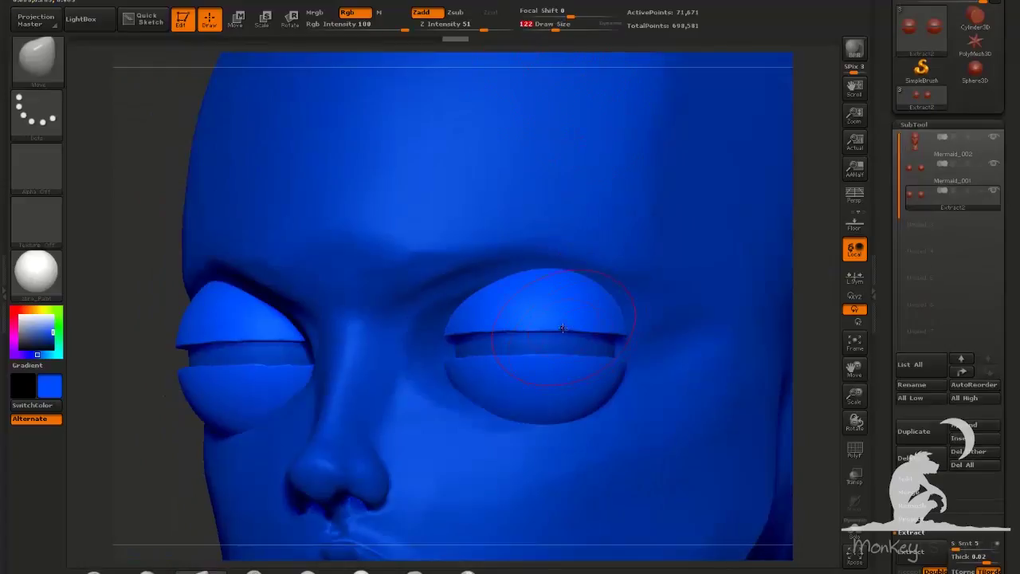
{"action": "left_click_drag", "start_coordinate": [564, 330], "coordinate": [518, 321]}
{"action": "left_click_drag", "start_coordinate": [554, 327], "coordinate": [595, 333]}
{"action": "left_click_drag", "start_coordinate": [468, 335], "coordinate": [460, 331]}
With transparency on in side view, tilt the front of the lower eyelid shells downward, and turn transparency off again
{"action": "left_click_drag", "start_coordinate": [820, 431], "coordinate": [613, 432]}
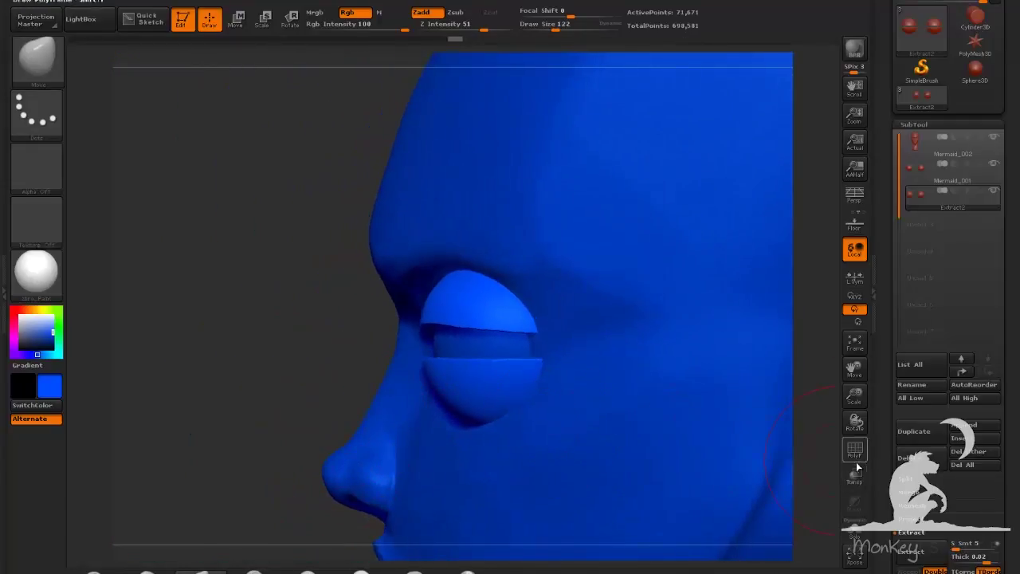
{"action": "left_click", "coordinate": [855, 473]}
{"action": "left_click_drag", "start_coordinate": [300, 442], "coordinate": [272, 402]}
{"action": "key", "text": "r"}
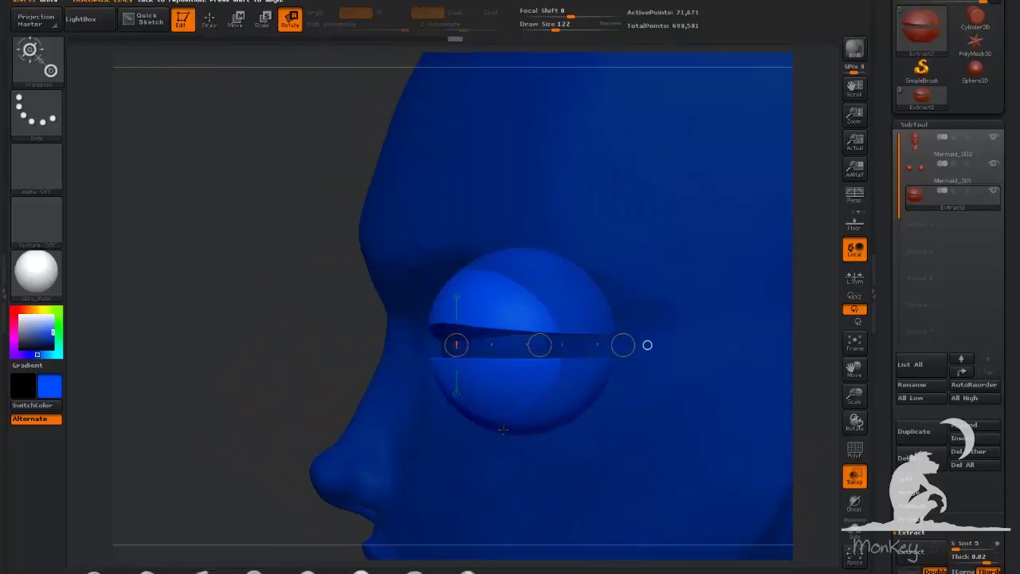
{"action": "mouse_move", "coordinate": [547, 364]}
{"action": "left_mouse_down"}
{"action": "mouse_move", "coordinate": [444, 364]}
{"action": "mouse_move", "coordinate": [444, 388]}
{"action": "left_mouse_up"}
{"action": "key", "text": "w"}
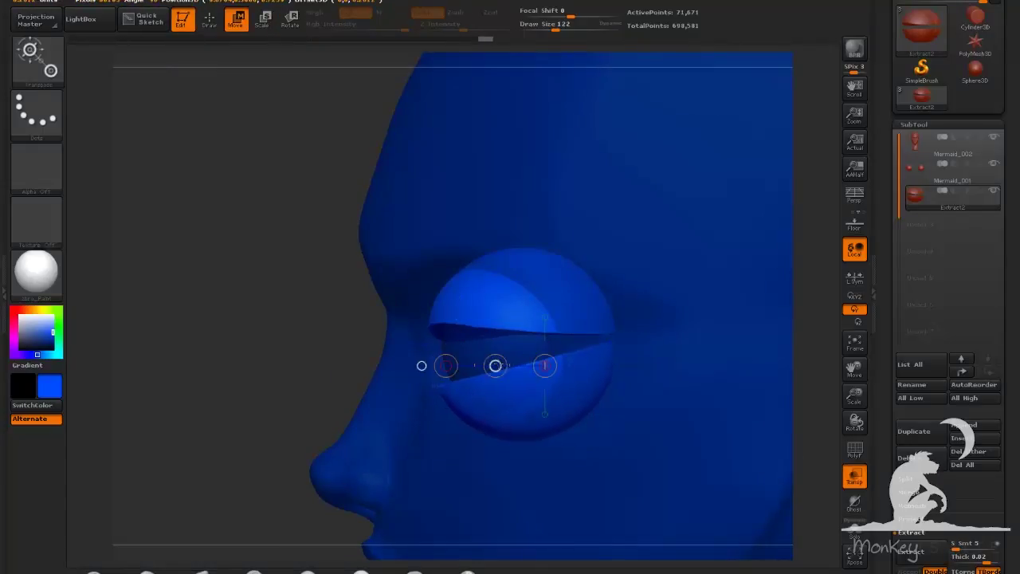
{"action": "key", "text": "q"}
{"action": "left_click_drag", "start_coordinate": [356, 412], "coordinate": [510, 415]}
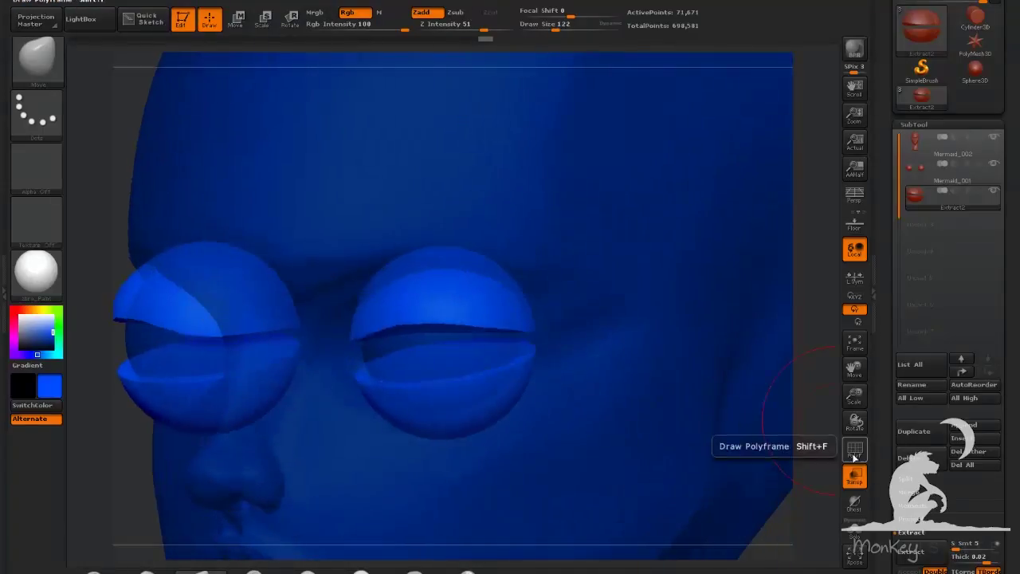
{"action": "left_click", "coordinate": [855, 472]}
Move the lower eyelids' inner and outer corners upward and adjust the outer edge of the upper eyelids
{"action": "left_click_drag", "start_coordinate": [815, 485], "coordinate": [897, 476]}
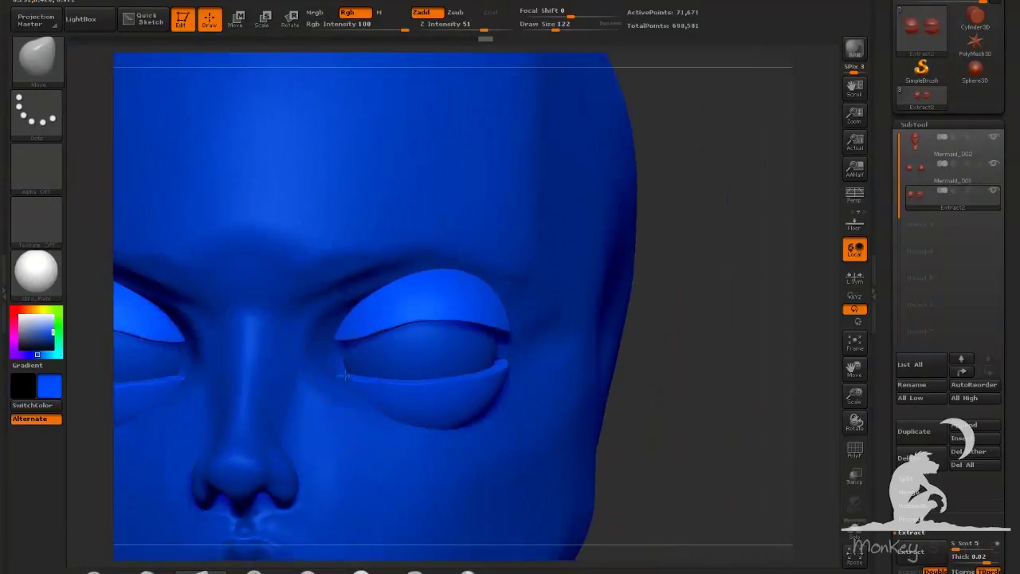
{"action": "left_click_drag", "start_coordinate": [345, 375], "coordinate": [342, 371]}
{"action": "left_click_drag", "start_coordinate": [451, 385], "coordinate": [450, 389]}
{"action": "left_click_drag", "start_coordinate": [699, 386], "coordinate": [738, 386]}
{"action": "left_click_drag", "start_coordinate": [485, 326], "coordinate": [483, 320]}
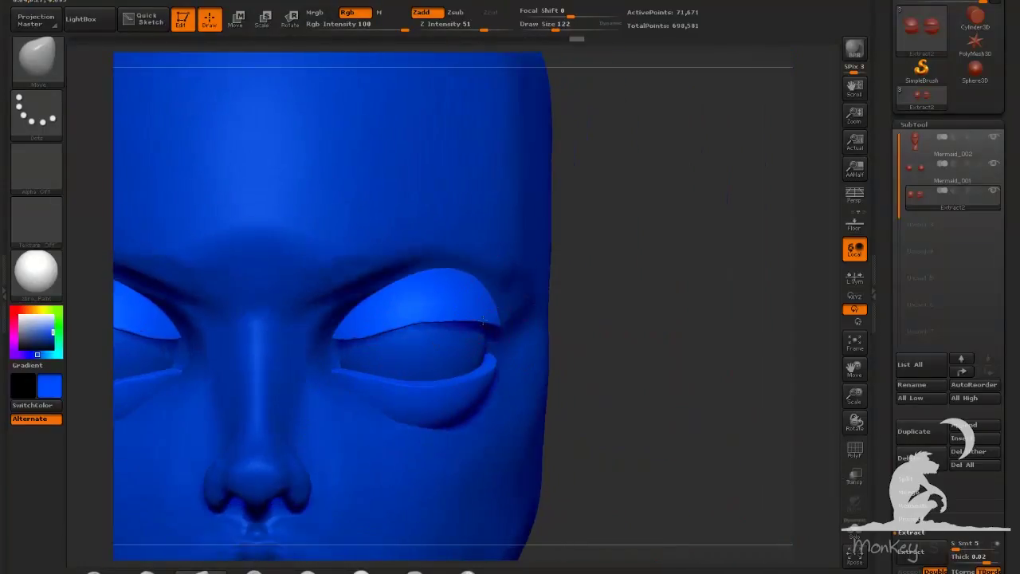
{"action": "left_click_drag", "start_coordinate": [492, 356], "coordinate": [493, 353]}
Bring the outer eyelid corners closer together from the side and refine the rim of the lower eyelids
{"action": "left_click_drag", "start_coordinate": [679, 339], "coordinate": [533, 332]}
{"action": "left_click_drag", "start_coordinate": [511, 326], "coordinate": [511, 329]}
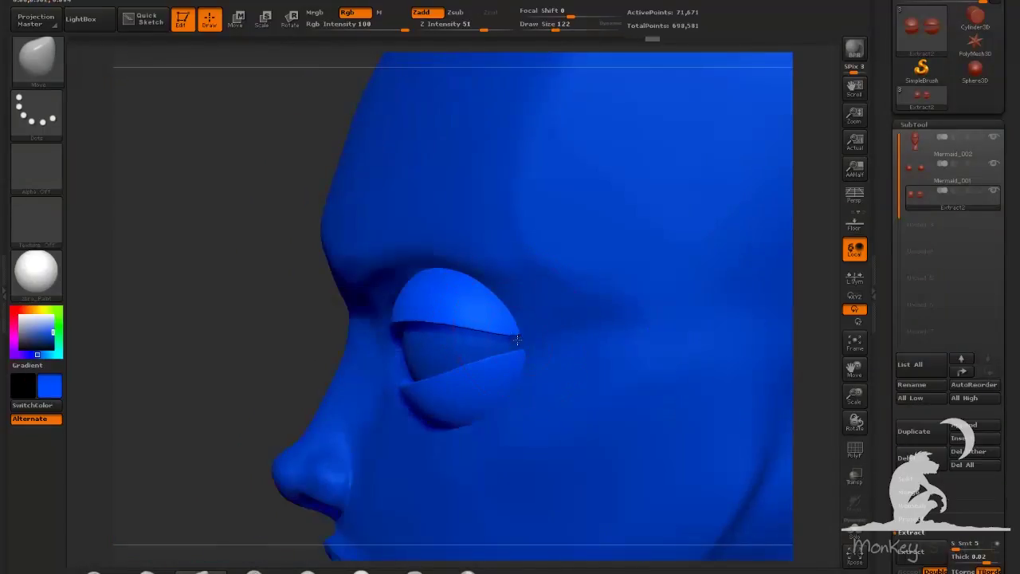
{"action": "left_click_drag", "start_coordinate": [217, 365], "coordinate": [255, 355]}
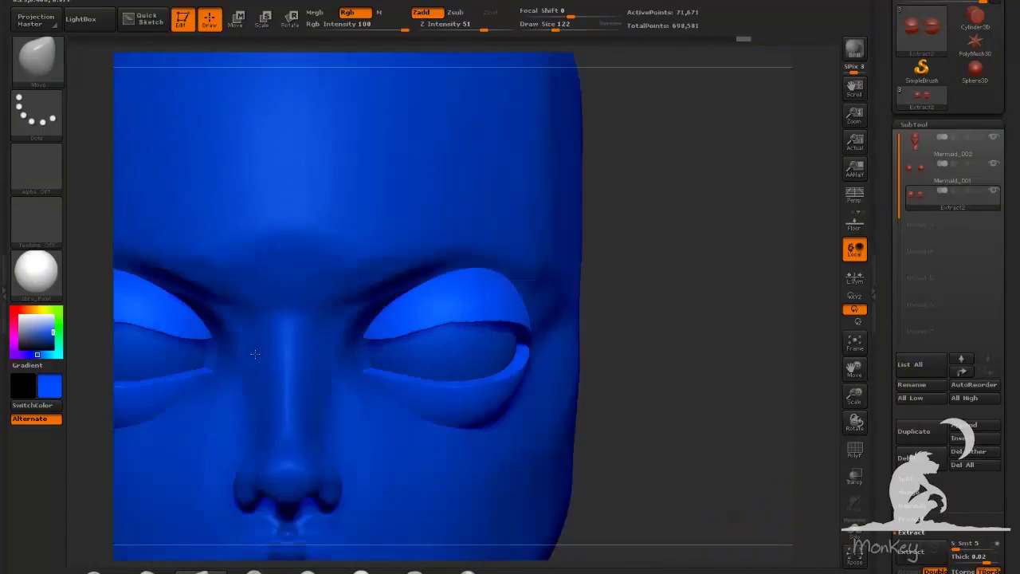
{"action": "left_click_drag", "start_coordinate": [524, 353], "coordinate": [517, 364]}
{"action": "left_click_drag", "start_coordinate": [702, 423], "coordinate": [616, 446]}
{"action": "left_click_drag", "start_coordinate": [442, 379], "coordinate": [444, 381]}
{"action": "left_click_drag", "start_coordinate": [352, 361], "coordinate": [436, 365]}
{"action": "mouse_move", "coordinate": [275, 307]}
{"action": "left_mouse_down"}
{"action": "mouse_move", "coordinate": [386, 294]}
{"action": "mouse_move", "coordinate": [380, 351]}
{"action": "left_mouse_up"}
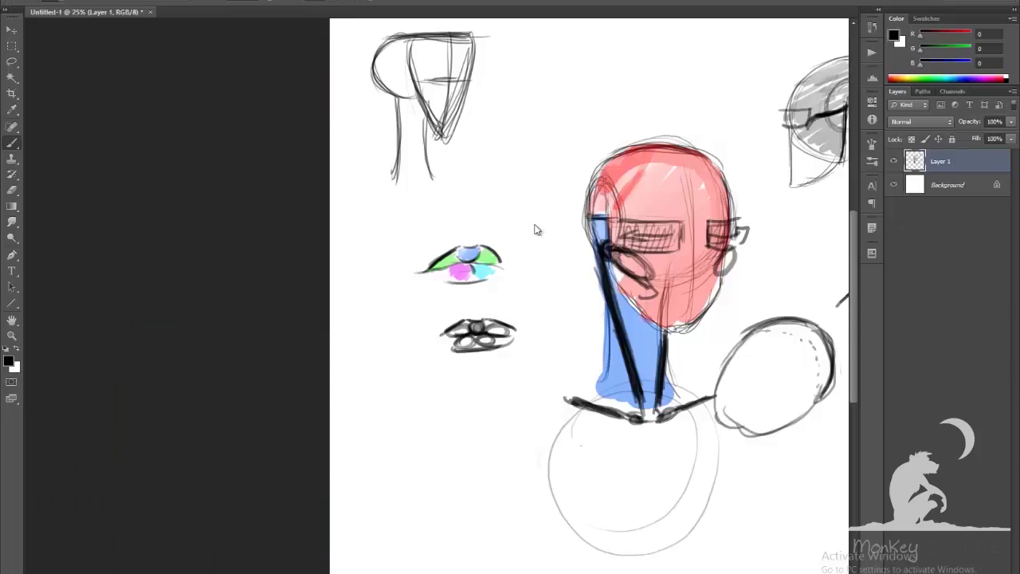
Switch to Photoshop and sketch a detailed eye with iris and pupil in the blank area above the red head drawing
{"action": "left_click_drag", "start_coordinate": [594, 186], "coordinate": [490, 336]}
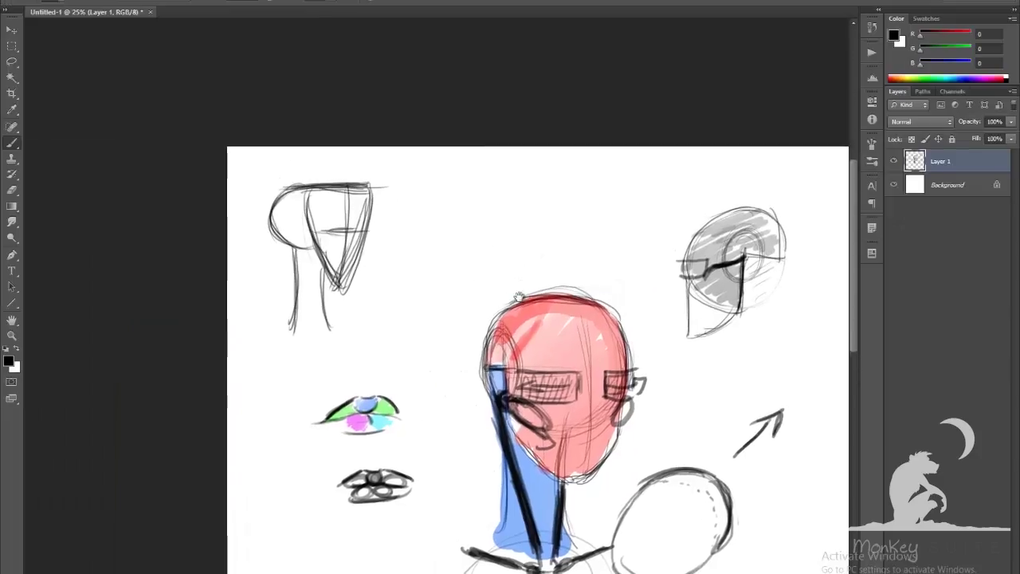
{"action": "key", "text": "ctrl+plus"}
{"action": "key", "text": "ctrl+plus"}
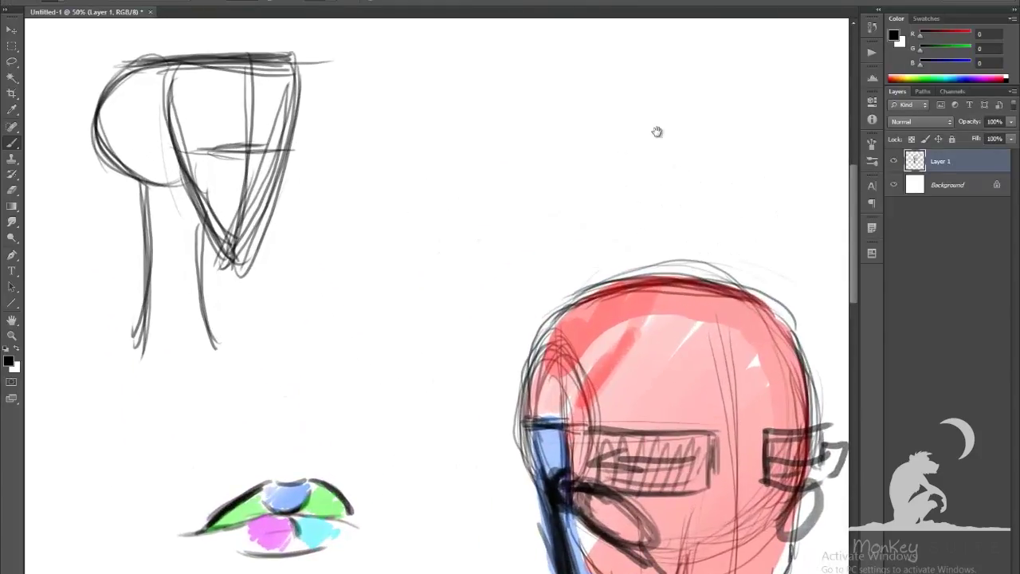
{"action": "left_click_drag", "start_coordinate": [612, 140], "coordinate": [518, 206]}
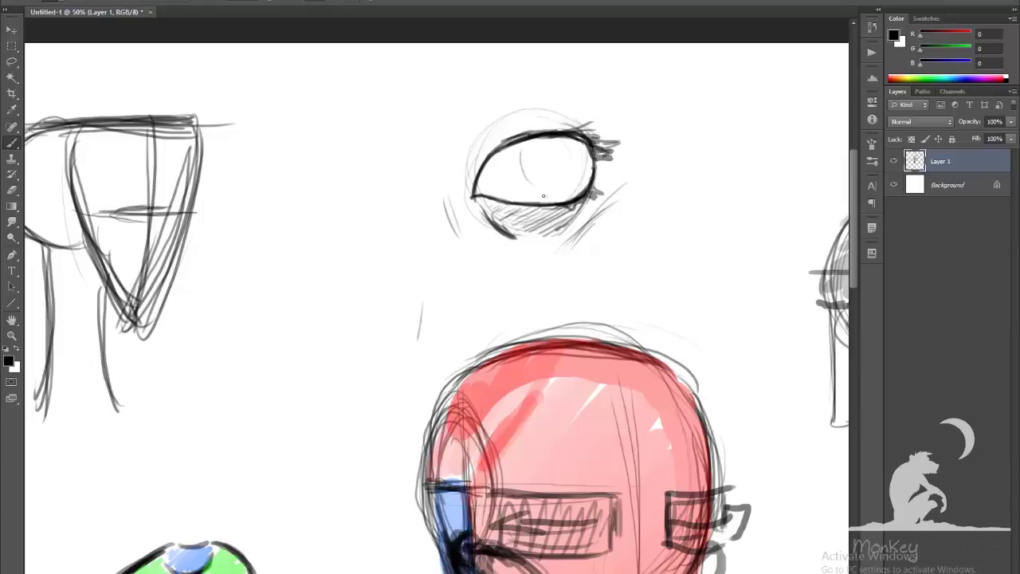
{"action": "left_click_drag", "start_coordinate": [523, 143], "coordinate": [539, 197]}
{"action": "left_click_drag", "start_coordinate": [520, 146], "coordinate": [547, 193]}
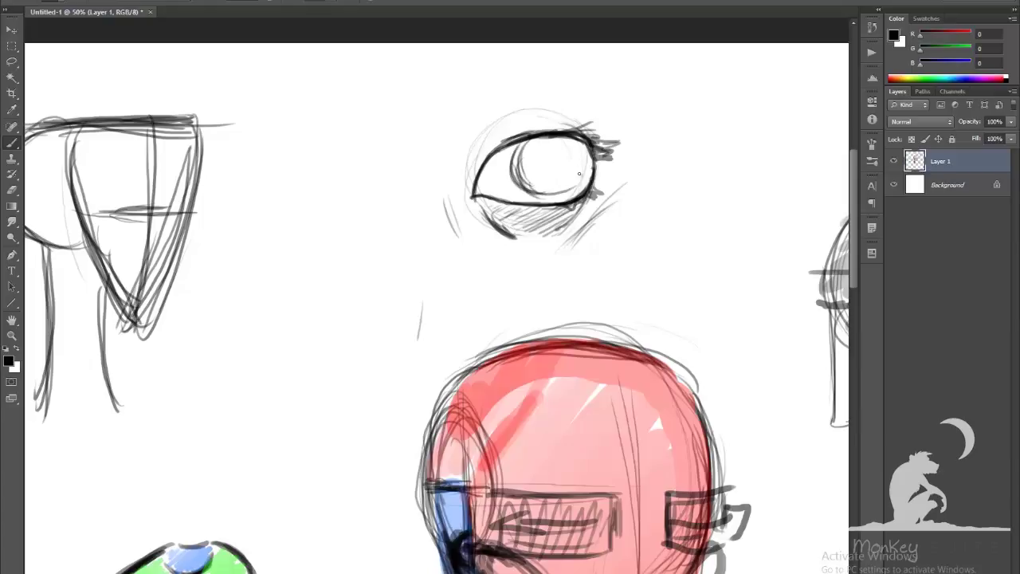
{"action": "left_click_drag", "start_coordinate": [581, 162], "coordinate": [553, 193]}
{"action": "left_click_drag", "start_coordinate": [565, 138], "coordinate": [574, 184]}
{"action": "mouse_move", "coordinate": [523, 145]}
{"action": "left_mouse_down"}
{"action": "mouse_move", "coordinate": [544, 199]}
{"action": "mouse_move", "coordinate": [570, 188]}
{"action": "left_mouse_up"}
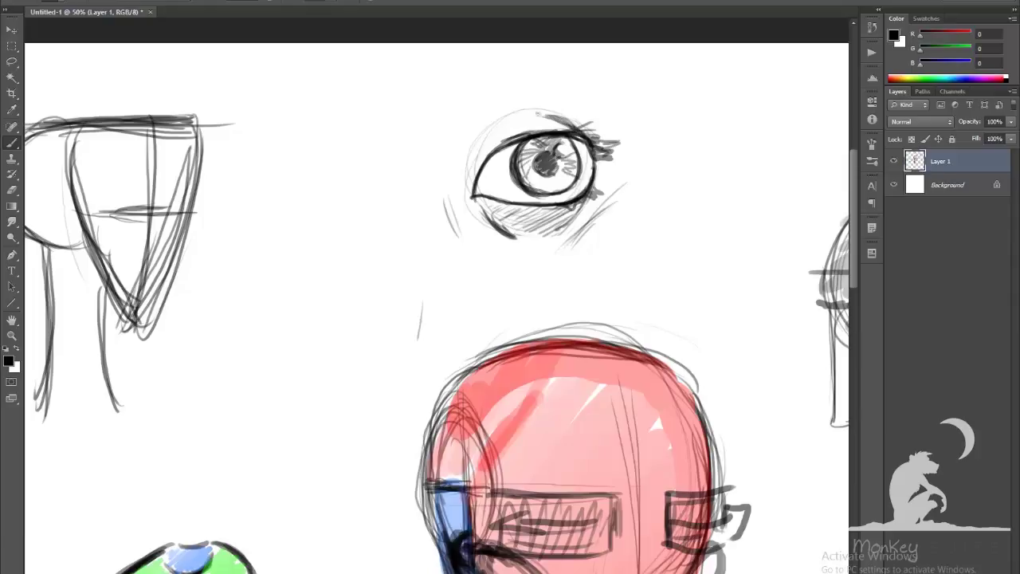
Draw the crease above the sketched eye's upper lid and the curved brow fold beyond its outer corner
{"action": "left_click_drag", "start_coordinate": [538, 114], "coordinate": [575, 128]}
{"action": "mouse_move", "coordinate": [498, 119]}
{"action": "left_mouse_down"}
{"action": "mouse_move", "coordinate": [546, 112]}
{"action": "mouse_move", "coordinate": [584, 132]}
{"action": "left_mouse_up"}
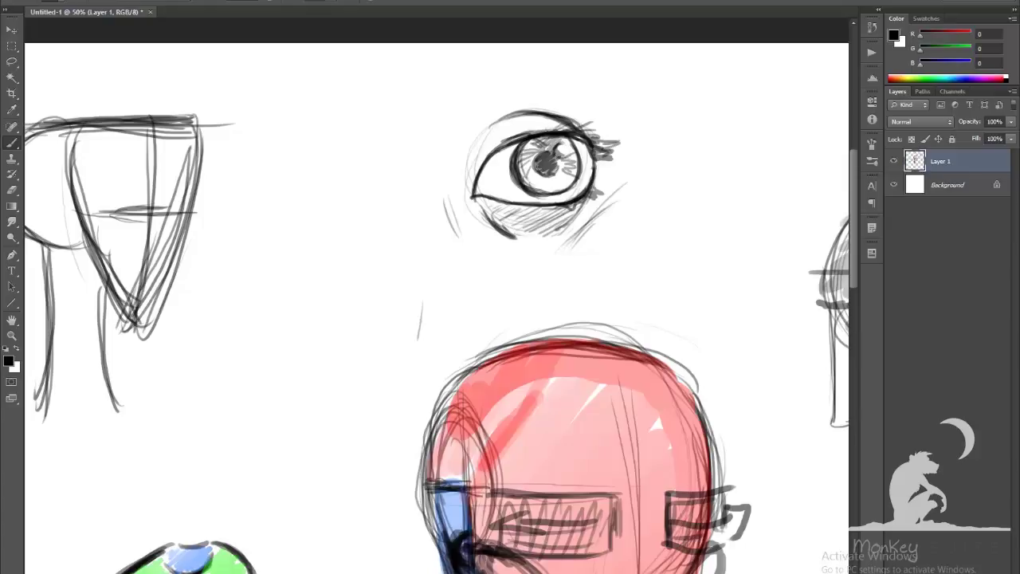
{"action": "key", "text": "ctrl+minus"}
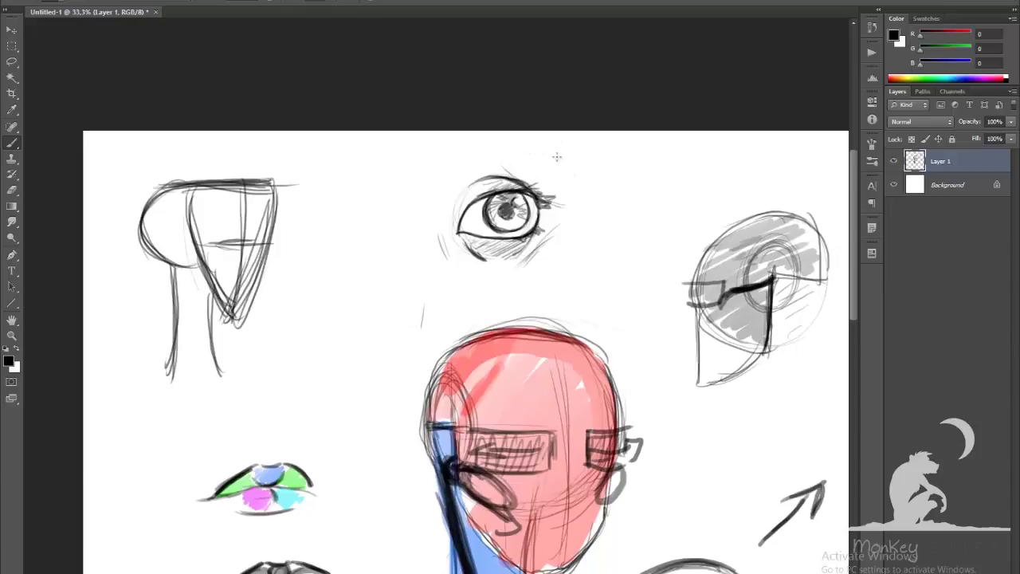
{"action": "left_click_drag", "start_coordinate": [545, 150], "coordinate": [585, 195]}
{"action": "left_click_drag", "start_coordinate": [551, 207], "coordinate": [573, 210]}
{"action": "left_click_drag", "start_coordinate": [526, 146], "coordinate": [582, 201]}
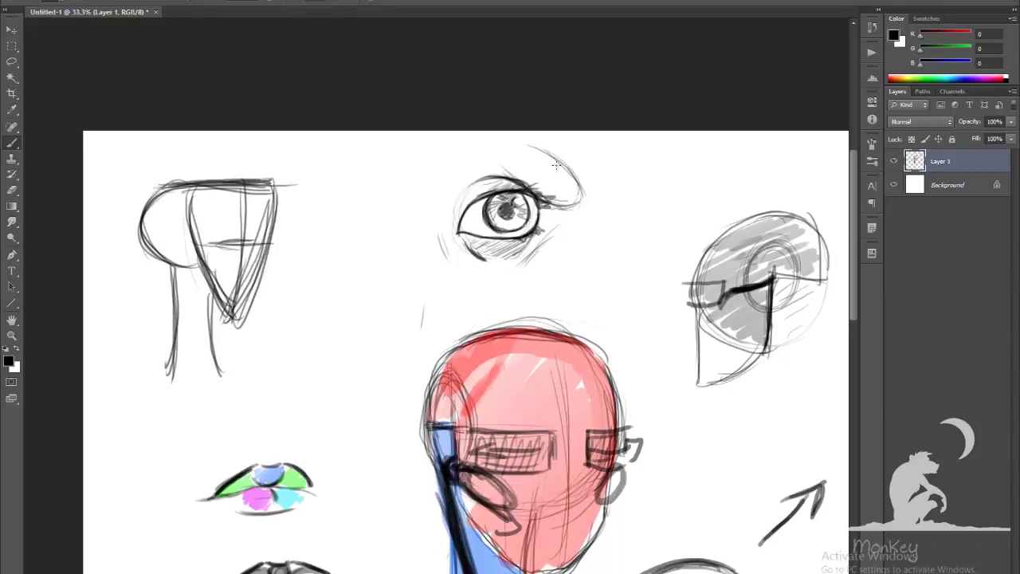
{"action": "left_click_drag", "start_coordinate": [532, 148], "coordinate": [571, 204]}
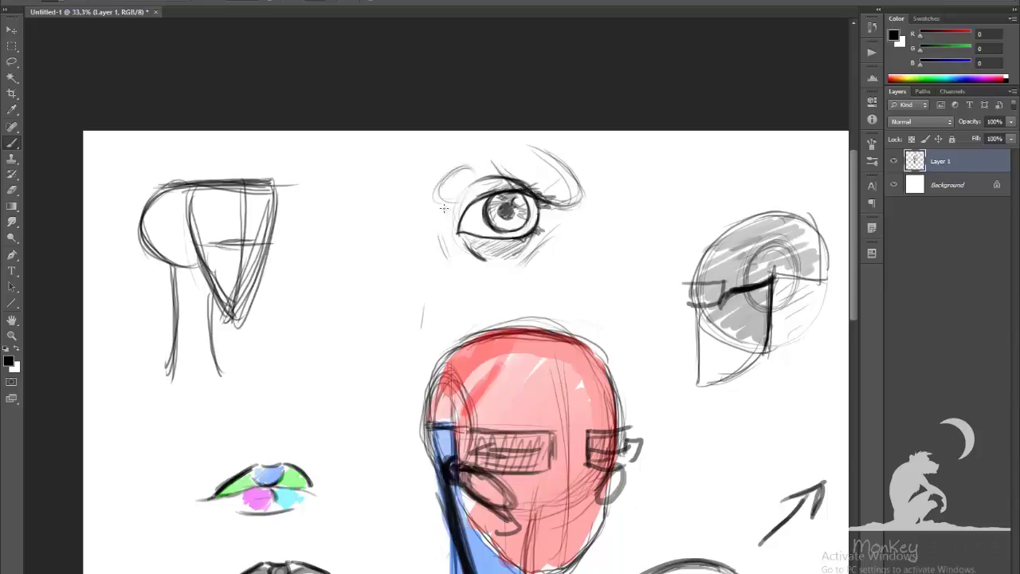
Sketch the rounded cheek and nose-side volumes beneath the drawn eye
{"action": "left_click_drag", "start_coordinate": [447, 219], "coordinate": [507, 287]}
{"action": "mouse_move", "coordinate": [448, 244]}
{"action": "left_mouse_down"}
{"action": "mouse_move", "coordinate": [493, 279]}
{"action": "mouse_move", "coordinate": [497, 308]}
{"action": "mouse_move", "coordinate": [506, 296]}
{"action": "left_mouse_up"}
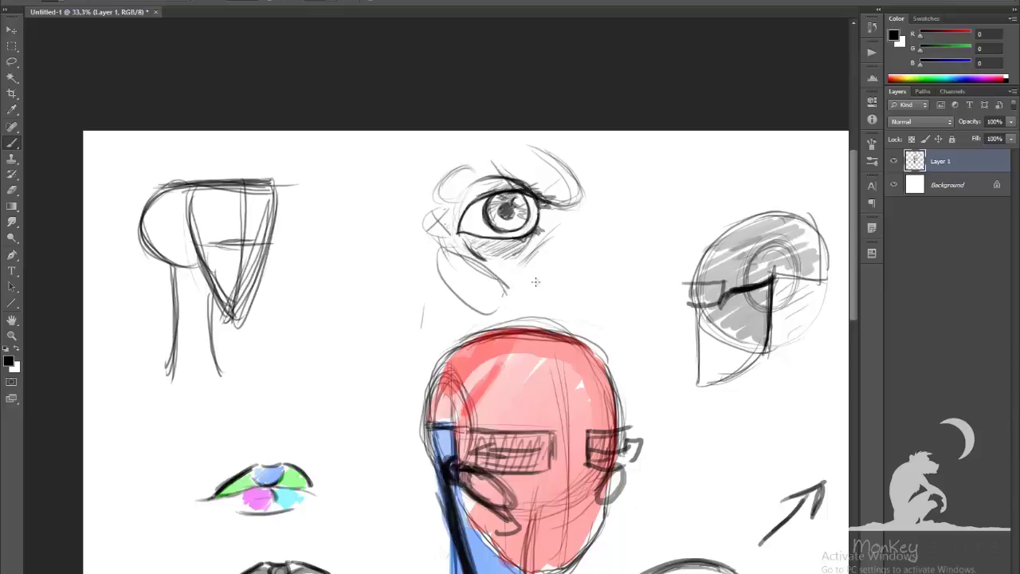
{"action": "left_click_drag", "start_coordinate": [553, 240], "coordinate": [504, 296]}
{"action": "mouse_move", "coordinate": [585, 240]}
{"action": "left_mouse_down"}
{"action": "mouse_move", "coordinate": [532, 310]}
{"action": "mouse_move", "coordinate": [541, 310]}
{"action": "left_mouse_up"}
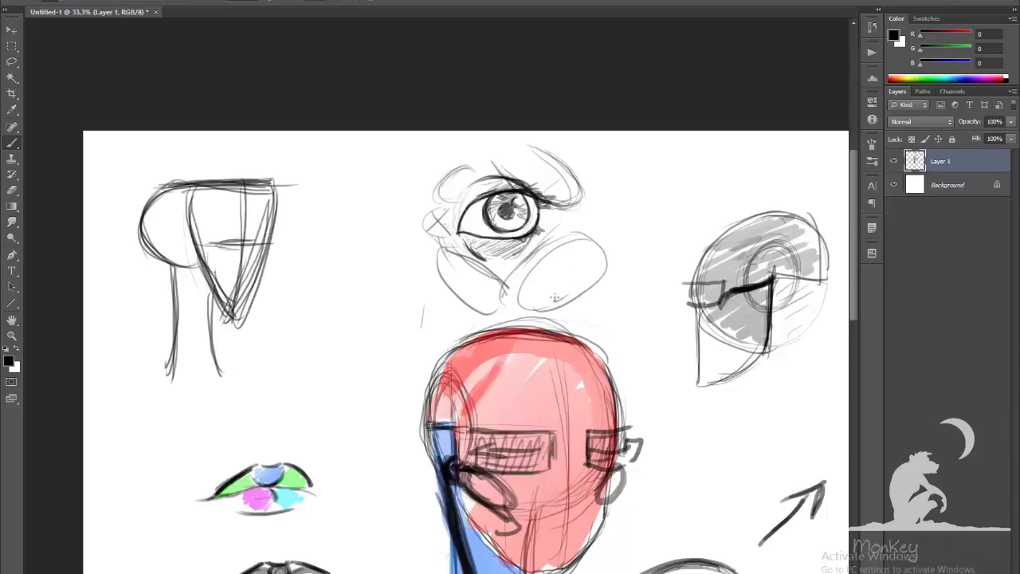
Draw the eyebrow arching over the sketched eye and darken it with repeated strokes
{"action": "left_click_drag", "start_coordinate": [419, 190], "coordinate": [512, 151]}
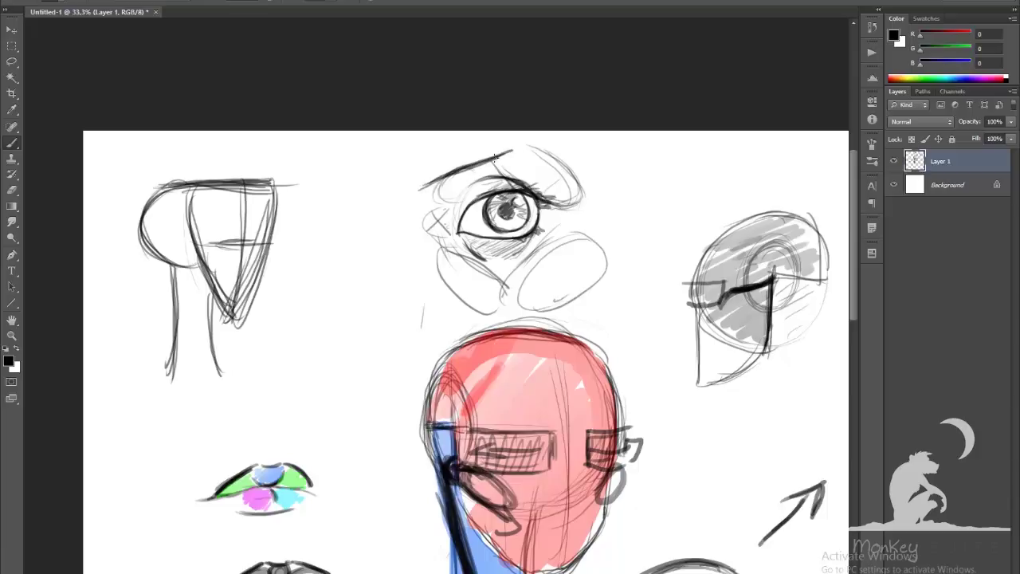
{"action": "mouse_move", "coordinate": [421, 189]}
{"action": "left_mouse_down"}
{"action": "mouse_move", "coordinate": [518, 148]}
{"action": "mouse_move", "coordinate": [559, 161]}
{"action": "mouse_move", "coordinate": [569, 180]}
{"action": "left_mouse_up"}
{"action": "mouse_move", "coordinate": [423, 187]}
{"action": "left_mouse_down"}
{"action": "mouse_move", "coordinate": [523, 149]}
{"action": "mouse_move", "coordinate": [577, 177]}
{"action": "left_mouse_up"}
{"action": "mouse_move", "coordinate": [533, 152]}
{"action": "left_mouse_down"}
{"action": "mouse_move", "coordinate": [574, 177]}
{"action": "mouse_move", "coordinate": [570, 169]}
{"action": "left_mouse_up"}
{"action": "mouse_move", "coordinate": [443, 183]}
{"action": "left_mouse_down"}
{"action": "mouse_move", "coordinate": [523, 149]}
{"action": "mouse_move", "coordinate": [503, 160]}
{"action": "left_mouse_up"}
{"action": "mouse_move", "coordinate": [434, 186]}
{"action": "left_mouse_down"}
{"action": "mouse_move", "coordinate": [495, 163]}
{"action": "mouse_move", "coordinate": [452, 176]}
{"action": "left_mouse_up"}
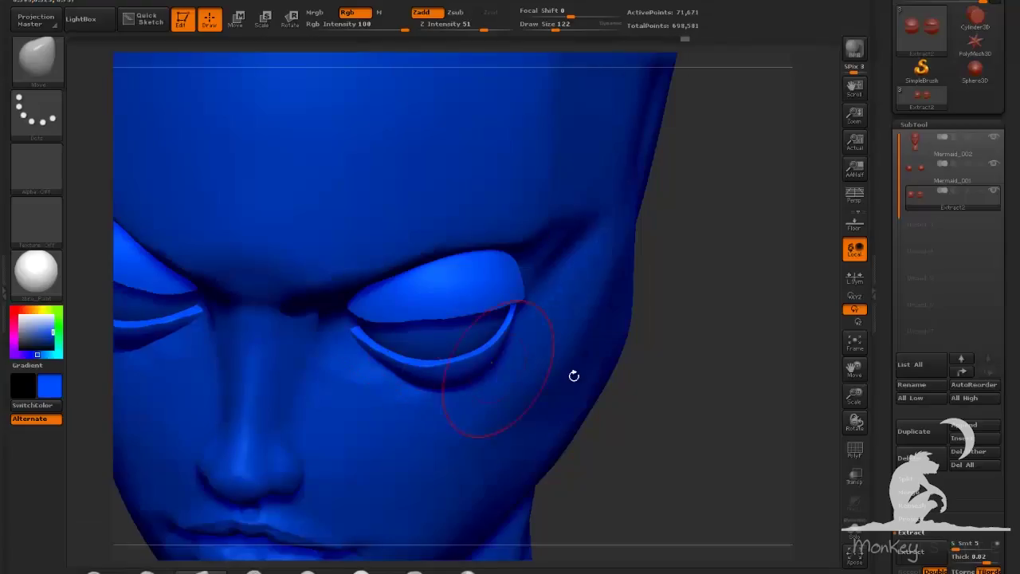
Switch back to ZBrush and arch the upper eyelid opening higher while shaping its inner and outer corners
{"action": "mouse_move", "coordinate": [489, 388]}
{"action": "left_mouse_down"}
{"action": "mouse_move", "coordinate": [661, 364]}
{"action": "mouse_move", "coordinate": [376, 364]}
{"action": "left_mouse_up"}
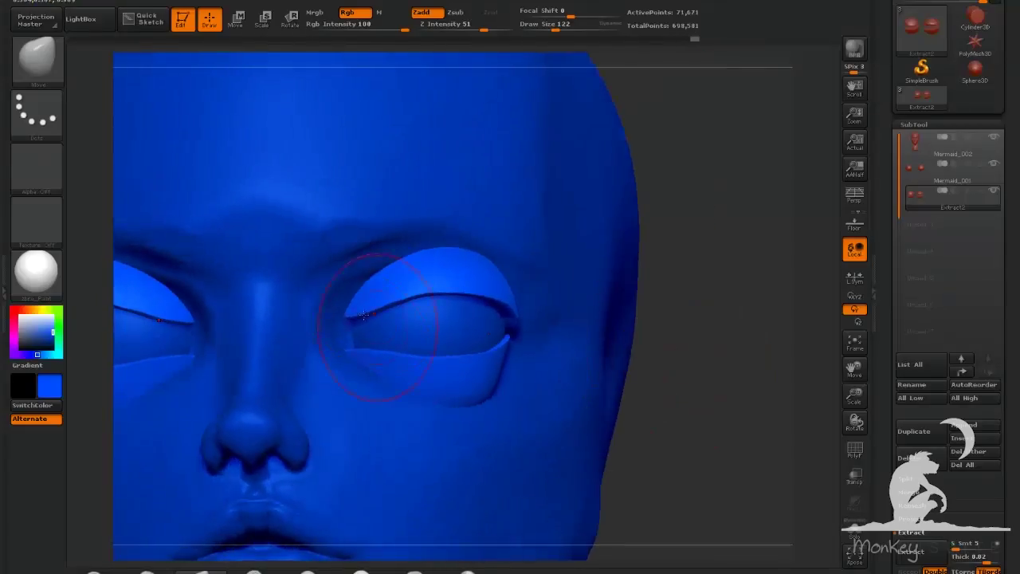
{"action": "mouse_move", "coordinate": [348, 328]}
{"action": "left_mouse_down"}
{"action": "mouse_move", "coordinate": [376, 296]}
{"action": "mouse_move", "coordinate": [391, 307]}
{"action": "left_mouse_up"}
{"action": "left_click_drag", "start_coordinate": [457, 299], "coordinate": [459, 292]}
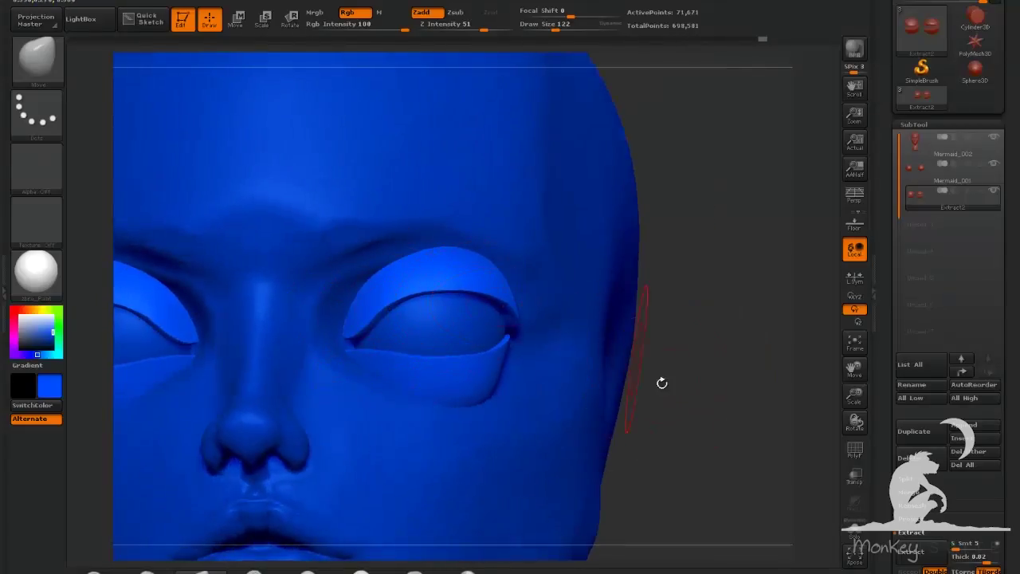
{"action": "left_click_drag", "start_coordinate": [661, 383], "coordinate": [702, 381]}
{"action": "left_click_drag", "start_coordinate": [400, 307], "coordinate": [396, 298]}
{"action": "left_click_drag", "start_coordinate": [448, 294], "coordinate": [450, 288]}
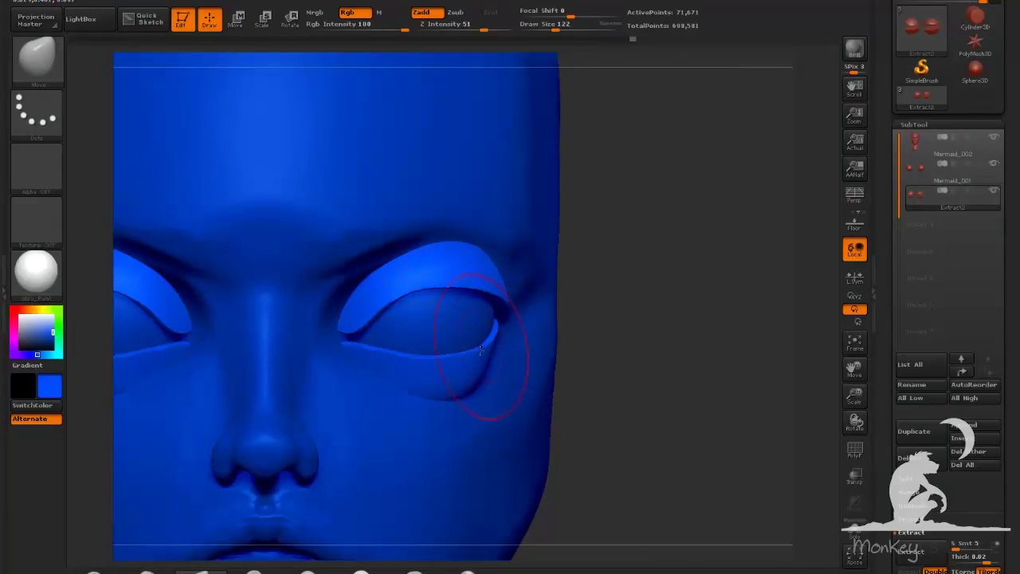
{"action": "left_click_drag", "start_coordinate": [505, 305], "coordinate": [502, 298]}
Adjust the inner corners of the eyelids so that the upper lids meet the lower ones
{"action": "left_click_drag", "start_coordinate": [653, 331], "coordinate": [478, 323]}
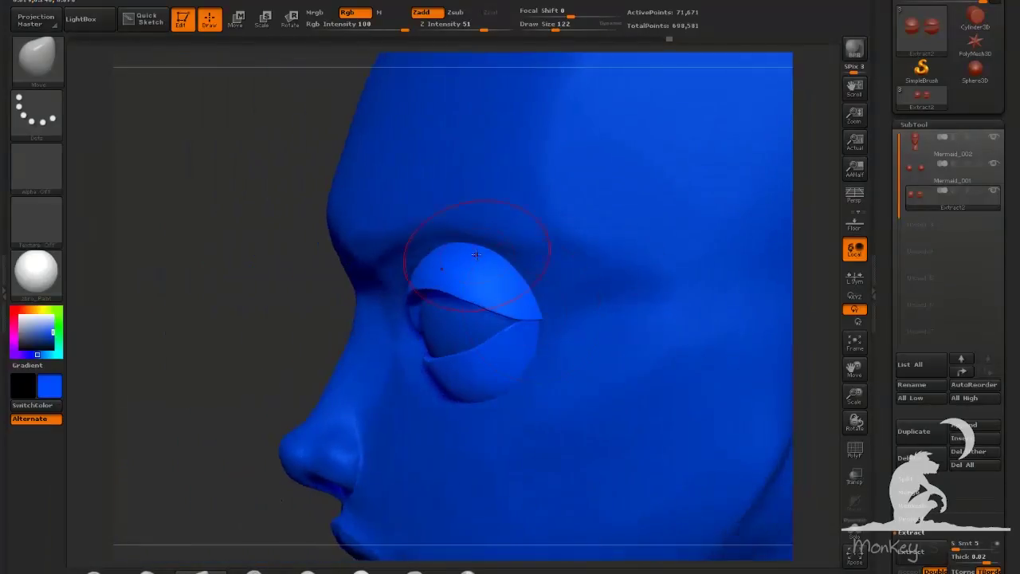
{"action": "left_click_drag", "start_coordinate": [246, 376], "coordinate": [471, 375]}
{"action": "left_click_drag", "start_coordinate": [355, 337], "coordinate": [348, 327]}
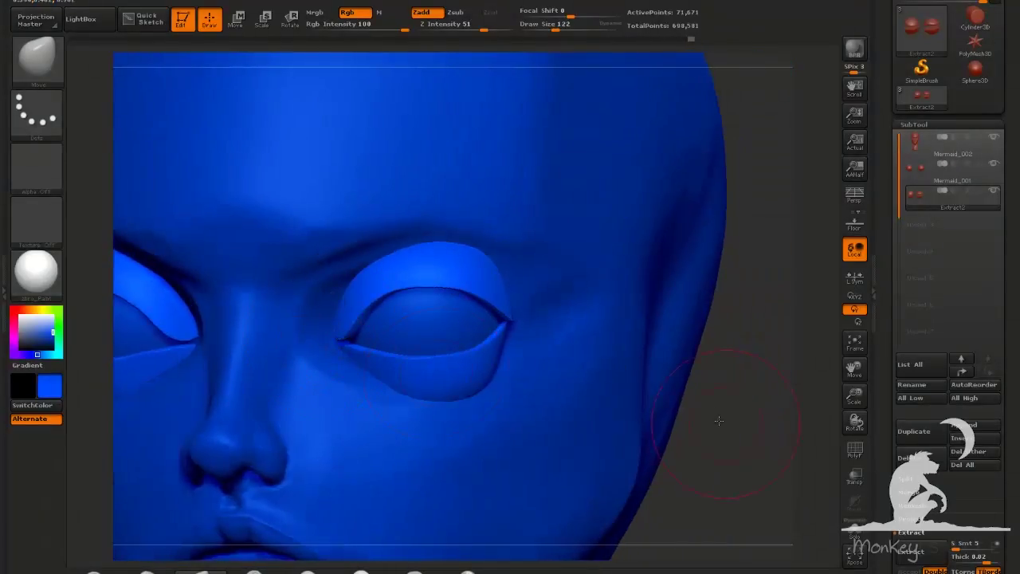
{"action": "left_click_drag", "start_coordinate": [722, 418], "coordinate": [526, 410]}
{"action": "left_click_drag", "start_coordinate": [169, 303], "coordinate": [341, 326]}
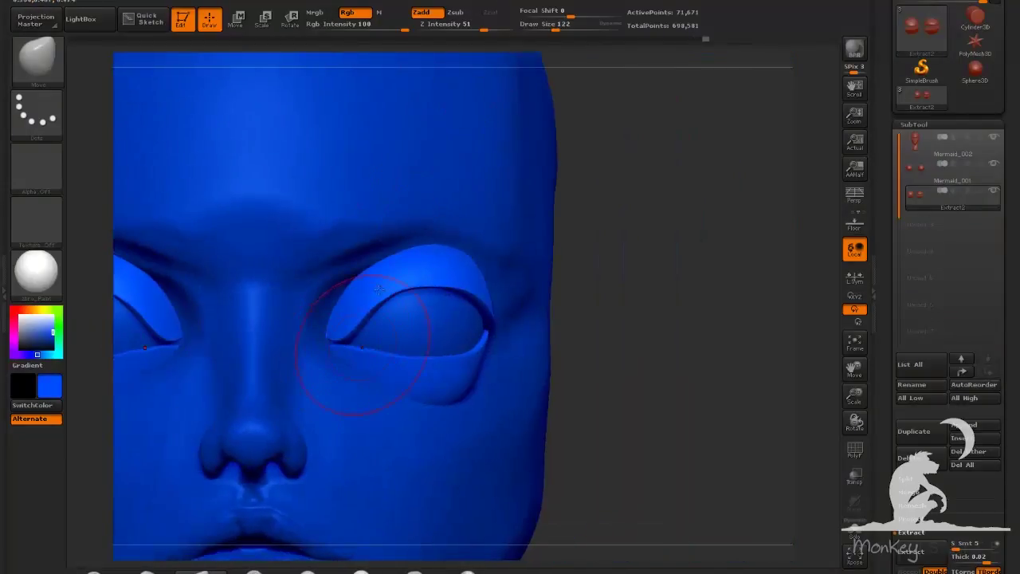
Refine the inner eye corners and the adjacent upper lid edge with the Move brush at Draw Size 62
{"action": "left_click_drag", "start_coordinate": [556, 28], "coordinate": [546, 30]}
{"action": "left_click_drag", "start_coordinate": [346, 345], "coordinate": [370, 348]}
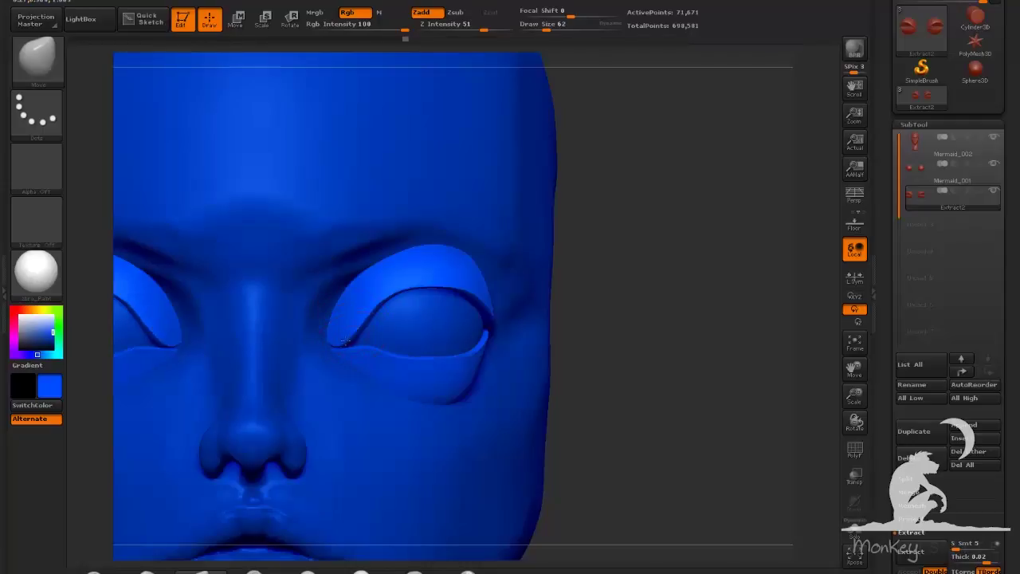
{"action": "left_click_drag", "start_coordinate": [363, 313], "coordinate": [366, 310]}
{"action": "left_click_drag", "start_coordinate": [710, 358], "coordinate": [577, 364]}
{"action": "left_click_drag", "start_coordinate": [376, 314], "coordinate": [370, 308]}
{"action": "left_click_drag", "start_coordinate": [777, 409], "coordinate": [591, 401]}
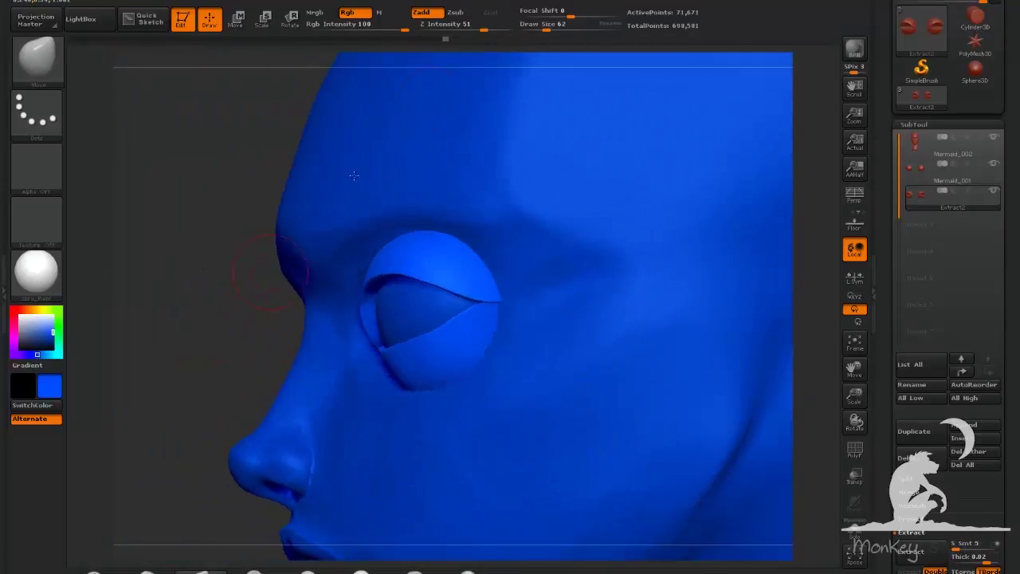
Reshape the eyelids broadly around the eyeballs with the Move brush at Draw Size 226
{"action": "left_click_drag", "start_coordinate": [547, 30], "coordinate": [568, 32]}
{"action": "left_click_drag", "start_coordinate": [369, 315], "coordinate": [376, 314]}
{"action": "mouse_move", "coordinate": [209, 374]}
{"action": "left_mouse_down"}
{"action": "mouse_move", "coordinate": [441, 379]}
{"action": "mouse_move", "coordinate": [440, 367]}
{"action": "left_mouse_up"}
{"action": "left_click_drag", "start_coordinate": [424, 304], "coordinate": [420, 307]}
{"action": "mouse_move", "coordinate": [638, 390]}
{"action": "left_mouse_down"}
{"action": "mouse_move", "coordinate": [535, 414]}
{"action": "mouse_move", "coordinate": [531, 481]}
{"action": "mouse_move", "coordinate": [476, 405]}
{"action": "left_mouse_up"}
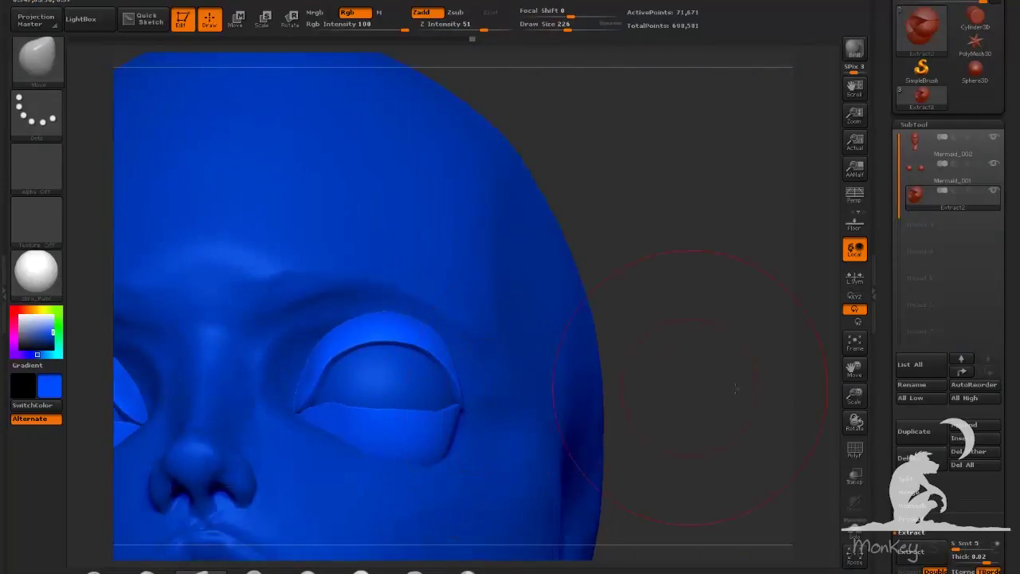
Set Mask By Polygroups to 0 and scale the eyelids down slightly with the Transpose line
{"action": "left_click_drag", "start_coordinate": [735, 389], "coordinate": [646, 250]}
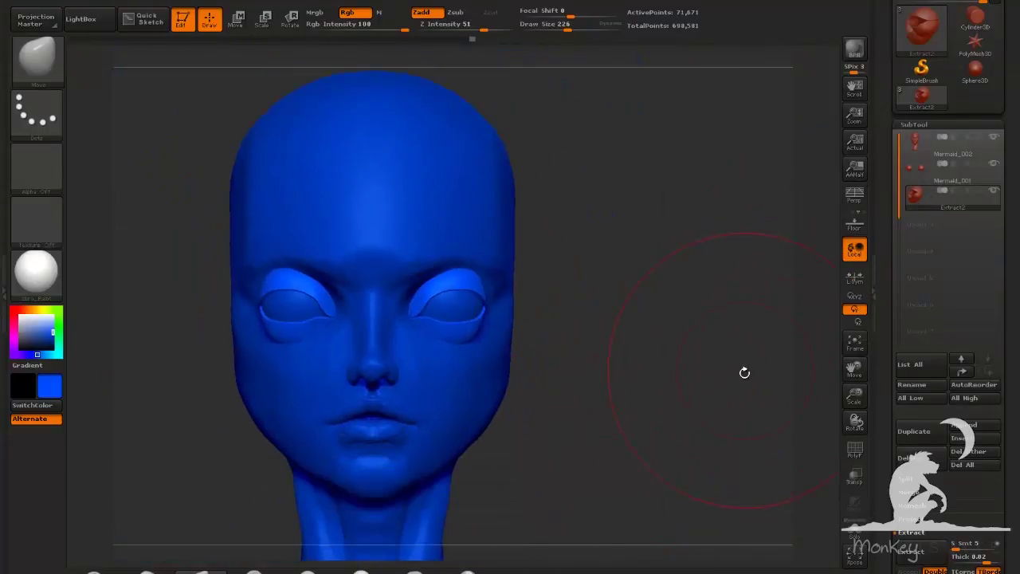
{"action": "key", "text": "e"}
{"action": "mouse_move", "coordinate": [446, 285]}
{"action": "left_mouse_down"}
{"action": "mouse_move", "coordinate": [497, 325]}
{"action": "mouse_move", "coordinate": [559, 333]}
{"action": "mouse_move", "coordinate": [546, 330]}
{"action": "left_mouse_up"}
{"action": "key", "text": "ctrl+z"}
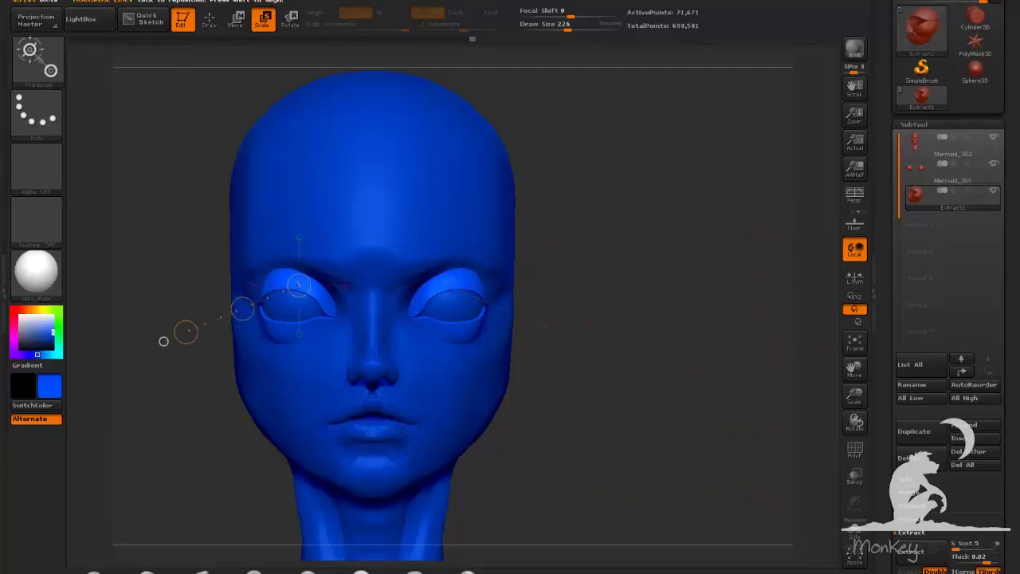
{"action": "mouse_move", "coordinate": [47, 2]}
{"action": "left_click", "coordinate": [86, 459]}
{"action": "left_click_drag", "start_coordinate": [86, 458], "coordinate": [54, 459]}
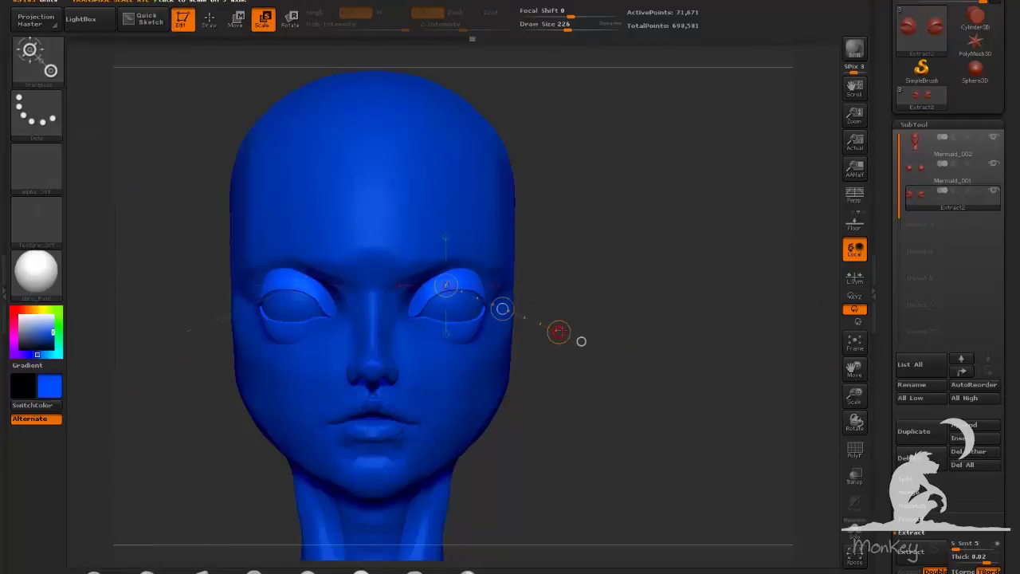
{"action": "left_click_drag", "start_coordinate": [559, 333], "coordinate": [545, 329]}
Scale the Mermaid_001 eyeballs down slightly so that they fit behind the eyelids
{"action": "left_click", "coordinate": [915, 170]}
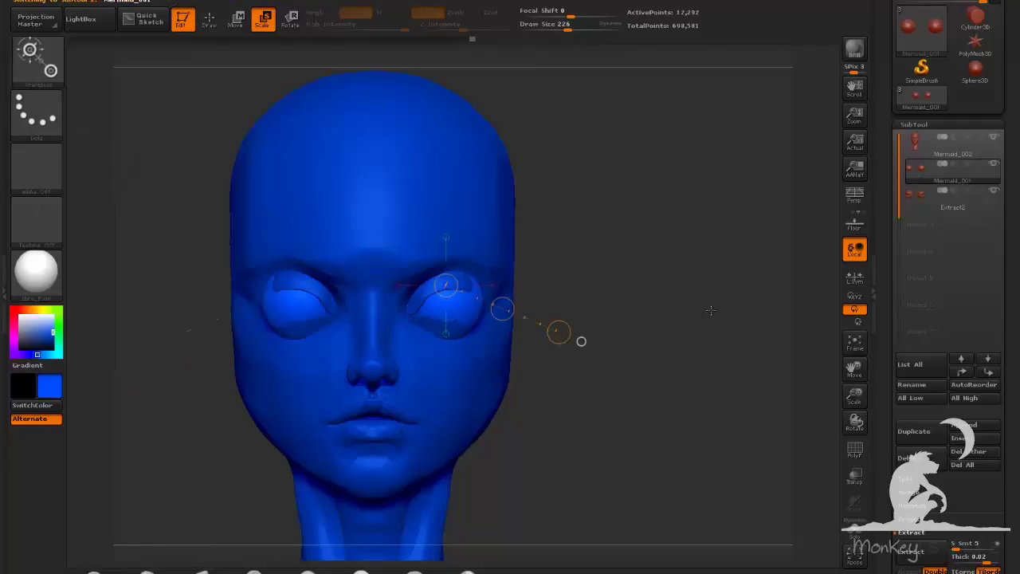
{"action": "key", "text": "q"}
{"action": "key", "text": "b"}
{"action": "key", "text": "m"}
{"action": "key", "text": "v"}
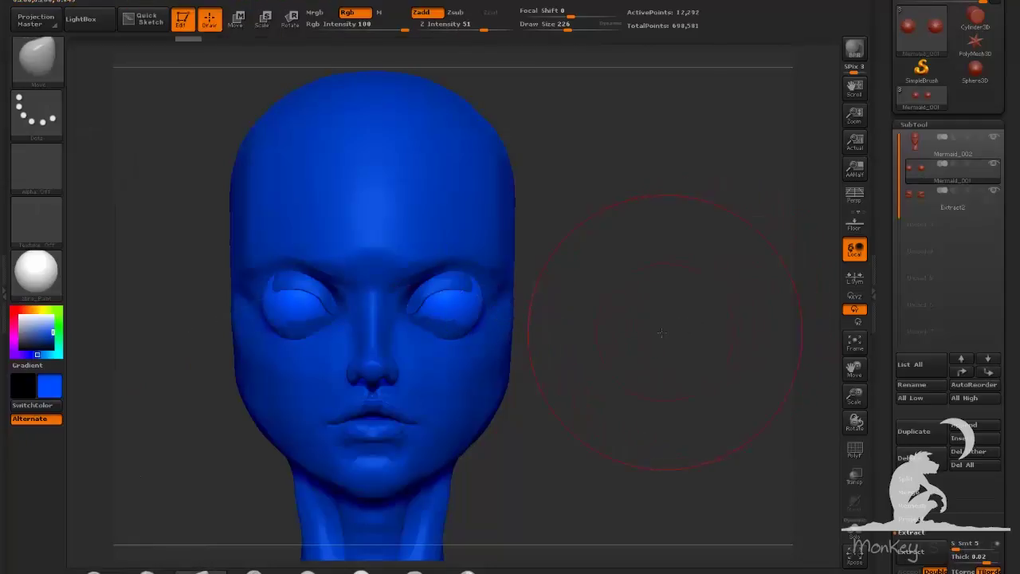
{"action": "key", "text": "e"}
{"action": "key", "text": "q"}
{"action": "key", "text": "e"}
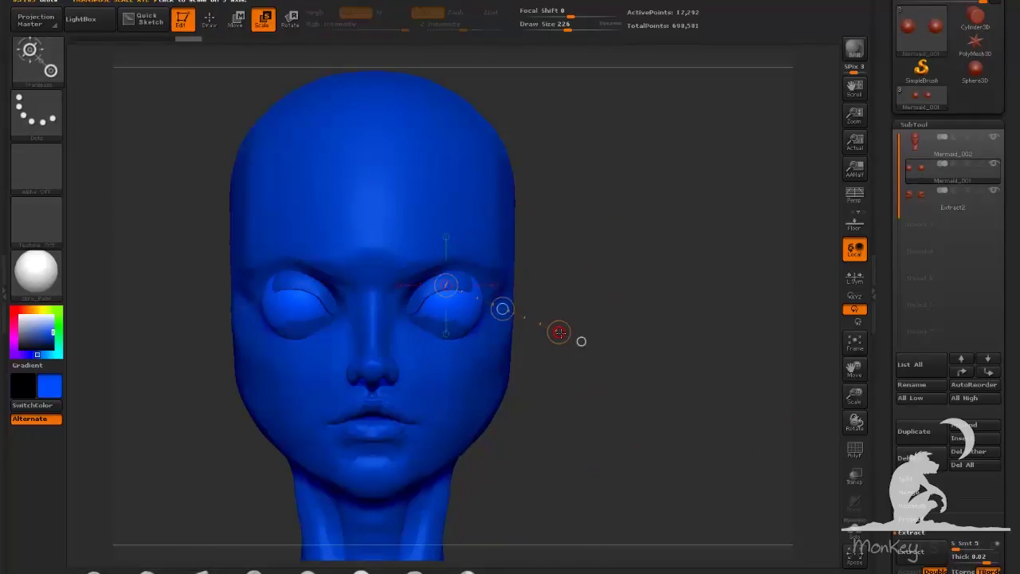
{"action": "left_click_drag", "start_coordinate": [559, 332], "coordinate": [546, 328]}
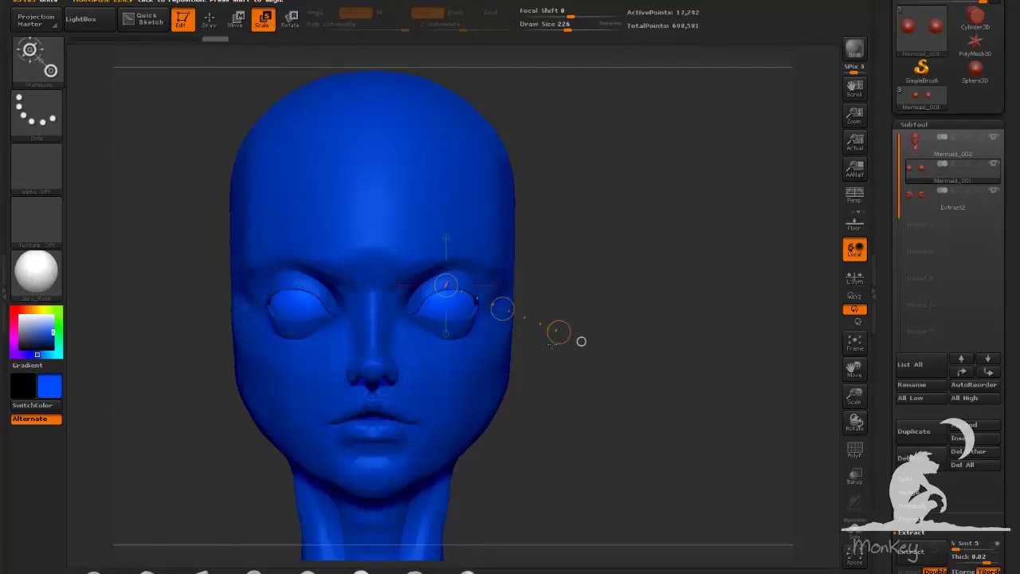
Merge the eyelid subtool down into the eyeball subtool and accept the operation
{"action": "key", "text": "q"}
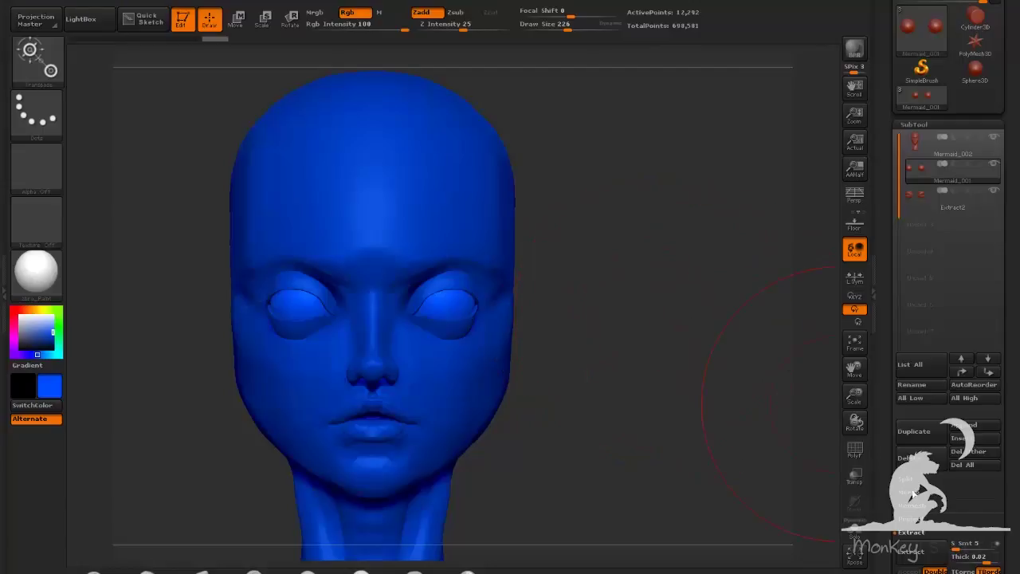
{"action": "left_click", "coordinate": [929, 505]}
{"action": "left_click", "coordinate": [790, 529]}
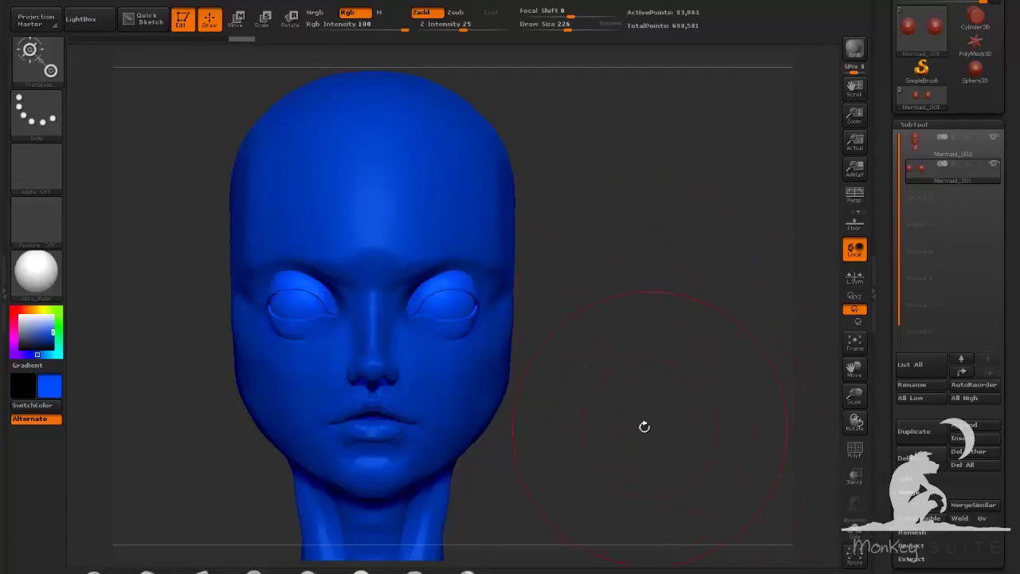
Reposition the merged eyes and eyelids within the head's sockets with the Transpose Move line
{"action": "key", "text": "w"}
{"action": "left_click_drag", "start_coordinate": [490, 318], "coordinate": [502, 320]}
{"action": "mouse_move", "coordinate": [606, 351]}
{"action": "left_mouse_down"}
{"action": "mouse_move", "coordinate": [446, 339]}
{"action": "mouse_move", "coordinate": [507, 316]}
{"action": "left_mouse_up"}
{"action": "left_click_drag", "start_coordinate": [474, 316], "coordinate": [481, 316]}
{"action": "left_click_drag", "start_coordinate": [319, 355], "coordinate": [430, 332], "text": "shift"}
{"action": "mouse_move", "coordinate": [457, 296]}
{"action": "left_mouse_down"}
{"action": "mouse_move", "coordinate": [358, 310]}
{"action": "mouse_move", "coordinate": [401, 304]}
{"action": "left_mouse_up"}
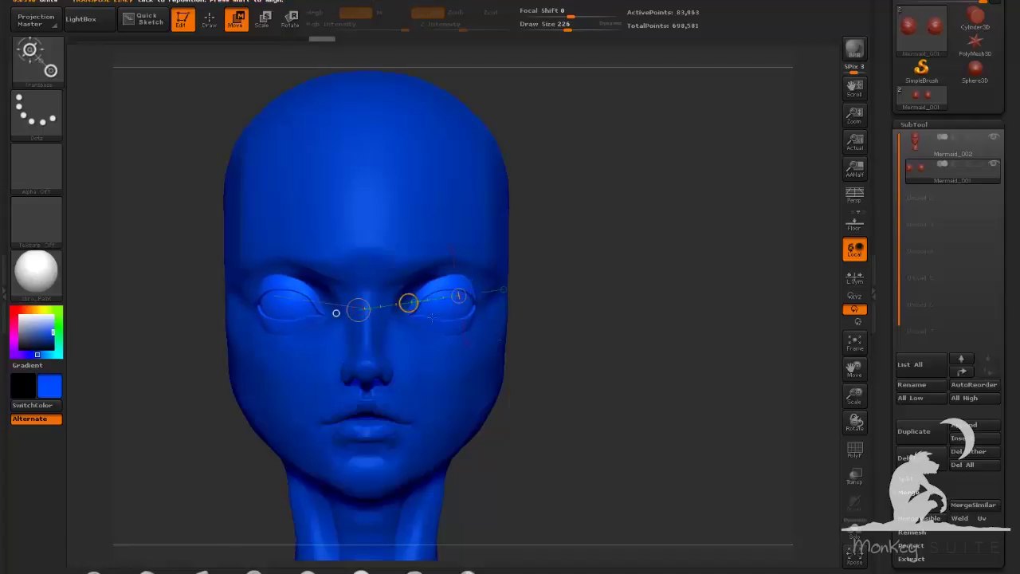
{"action": "mouse_move", "coordinate": [580, 358]}
{"action": "left_mouse_down"}
{"action": "mouse_move", "coordinate": [626, 367]}
{"action": "mouse_move", "coordinate": [608, 369]}
{"action": "left_mouse_up"}
Split the merged eyes by polygroups and merge the upper and lower lids back into one eyelid subtool
{"action": "key", "text": "q"}
{"action": "left_click", "coordinate": [907, 479]}
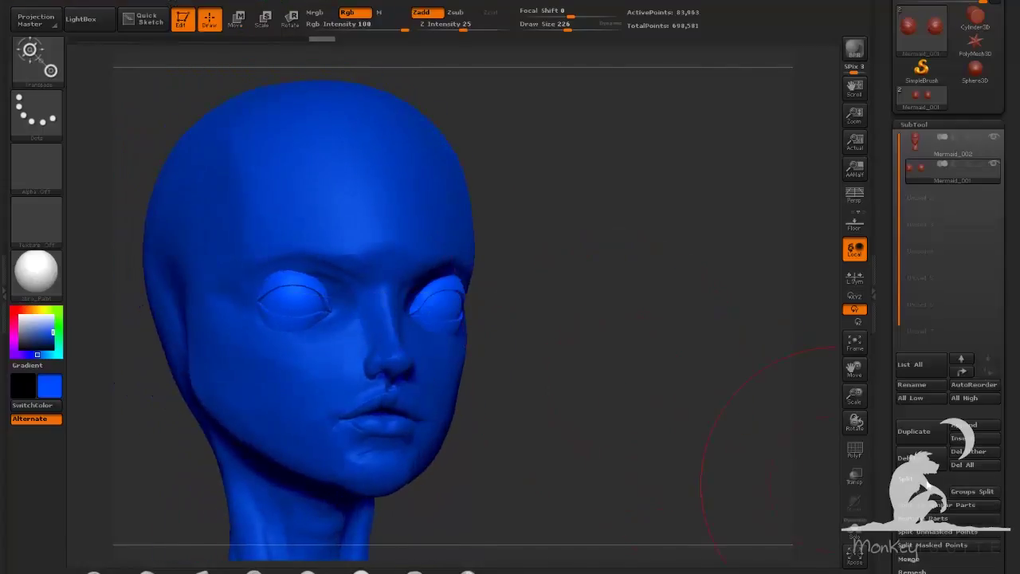
{"action": "left_click", "coordinate": [973, 492]}
{"action": "left_click_drag", "start_coordinate": [716, 383], "coordinate": [726, 362]}
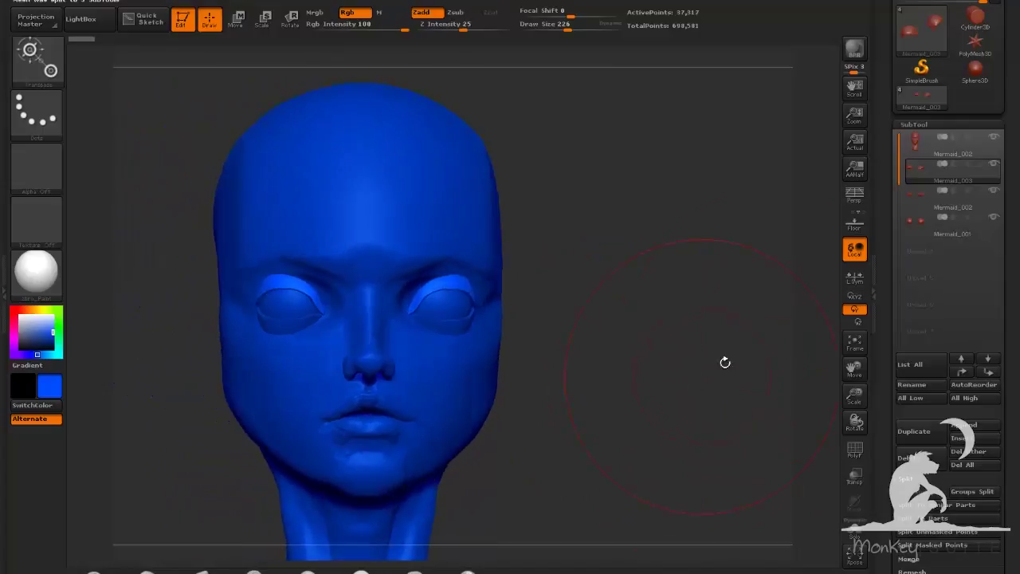
{"action": "left_click", "coordinate": [910, 559]}
{"action": "left_click", "coordinate": [934, 506]}
Set Mask By Polygroups to 100 and the Draw Size to 110 for working on the eyelids
{"action": "left_click_drag", "start_coordinate": [730, 406], "coordinate": [695, 446]}
{"action": "left_click", "coordinate": [79, 2]}
{"action": "left_click_drag", "start_coordinate": [123, 456], "coordinate": [180, 456]}
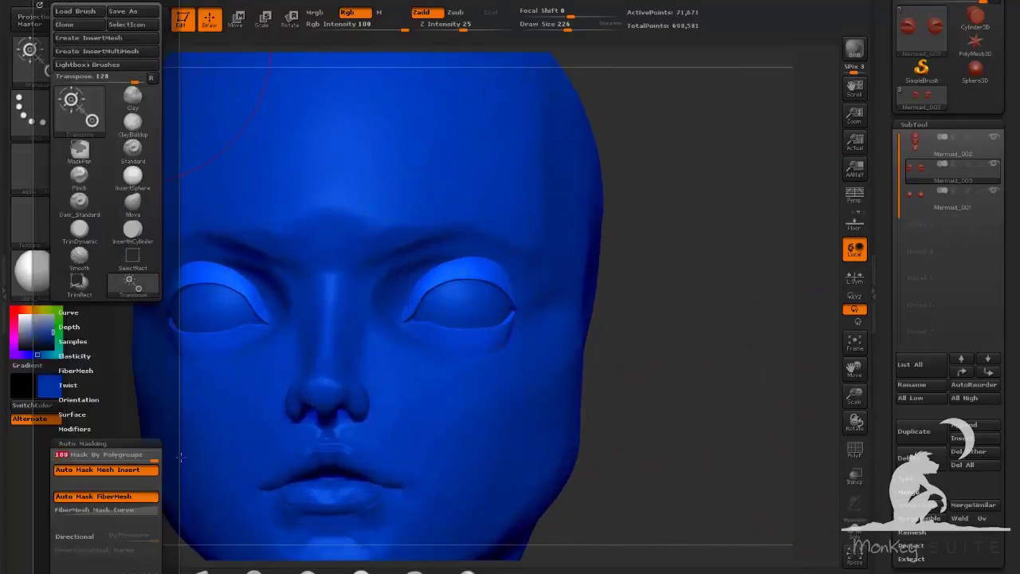
{"action": "left_click_drag", "start_coordinate": [568, 29], "coordinate": [556, 30]}
{"action": "mouse_move", "coordinate": [653, 276]}
{"action": "left_mouse_down"}
{"action": "mouse_move", "coordinate": [649, 301]}
{"action": "mouse_move", "coordinate": [692, 354]}
{"action": "mouse_move", "coordinate": [602, 361]}
{"action": "mouse_move", "coordinate": [611, 392]}
{"action": "left_mouse_up"}
{"action": "key", "text": "w"}
{"action": "key", "text": "q"}
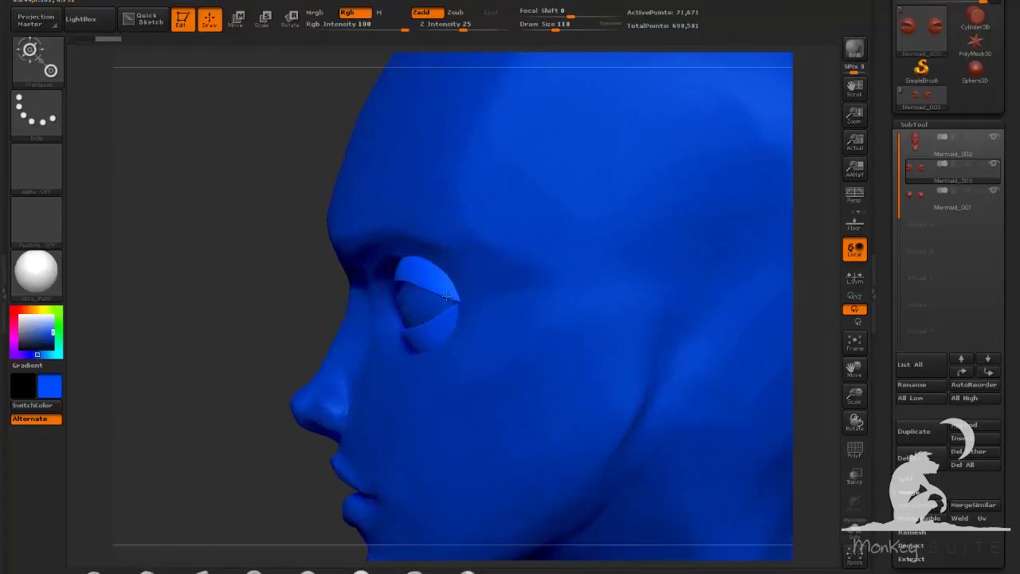
{"action": "key", "text": "w"}
{"action": "key", "text": "q"}
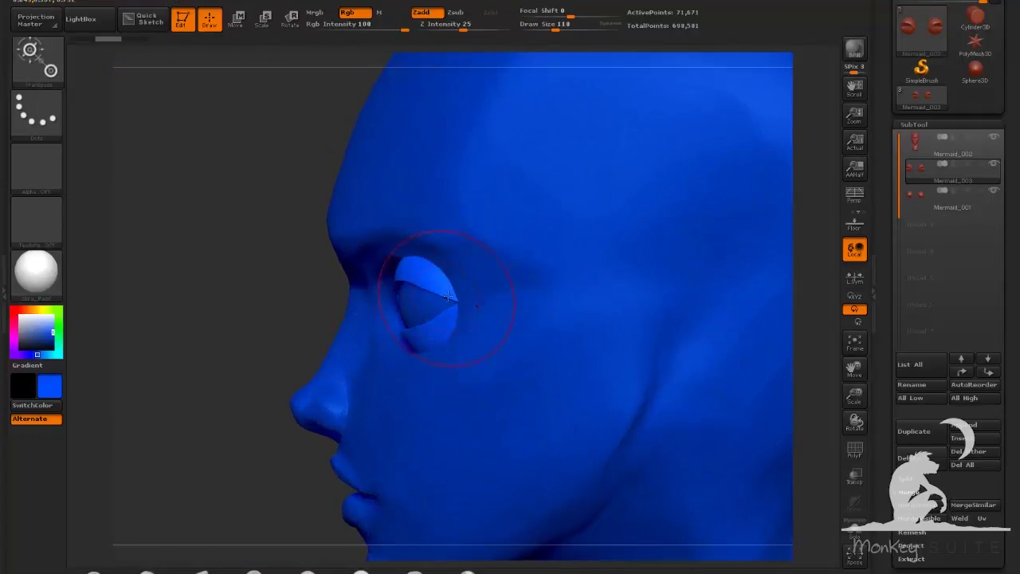
{"action": "left_click_drag", "start_coordinate": [456, 298], "coordinate": [465, 301]}
{"action": "key", "text": "ctrl+z"}
{"action": "key", "text": "w"}
{"action": "left_click_drag", "start_coordinate": [271, 323], "coordinate": [301, 324]}
{"action": "key", "text": "q"}
Adjust the upper lid's outer corner and lower edge with the Move brush, reducing the Draw Size to 70
{"action": "left_click", "coordinate": [203, 571]}
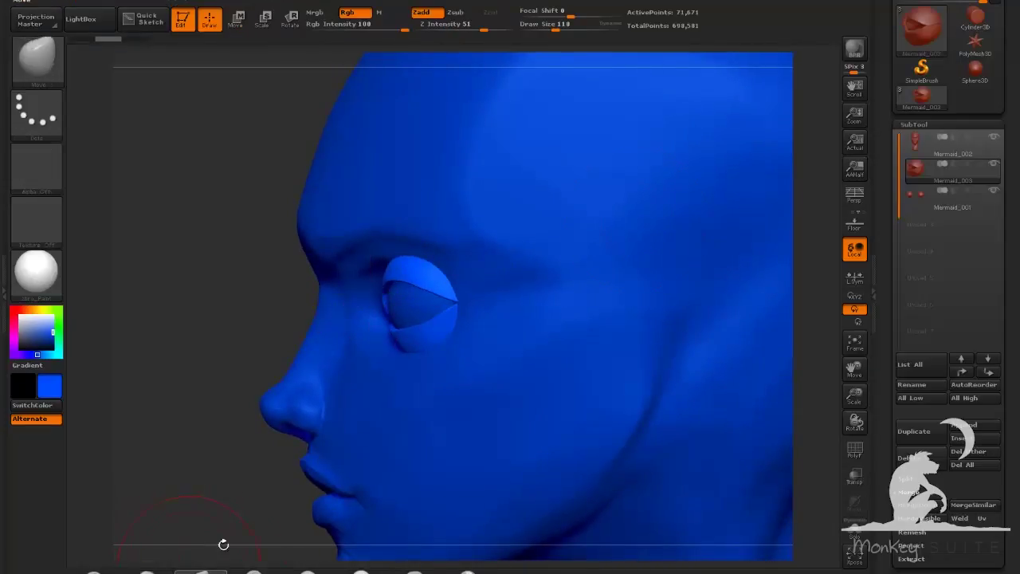
{"action": "left_click_drag", "start_coordinate": [279, 370], "coordinate": [266, 372]}
{"action": "left_click_drag", "start_coordinate": [452, 301], "coordinate": [452, 306]}
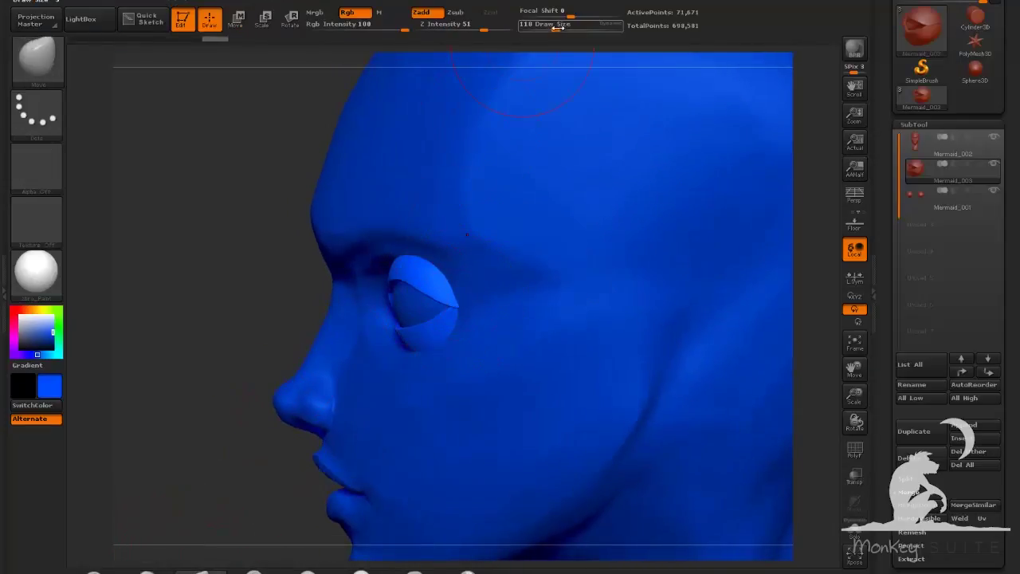
{"action": "left_click_drag", "start_coordinate": [556, 29], "coordinate": [549, 29]}
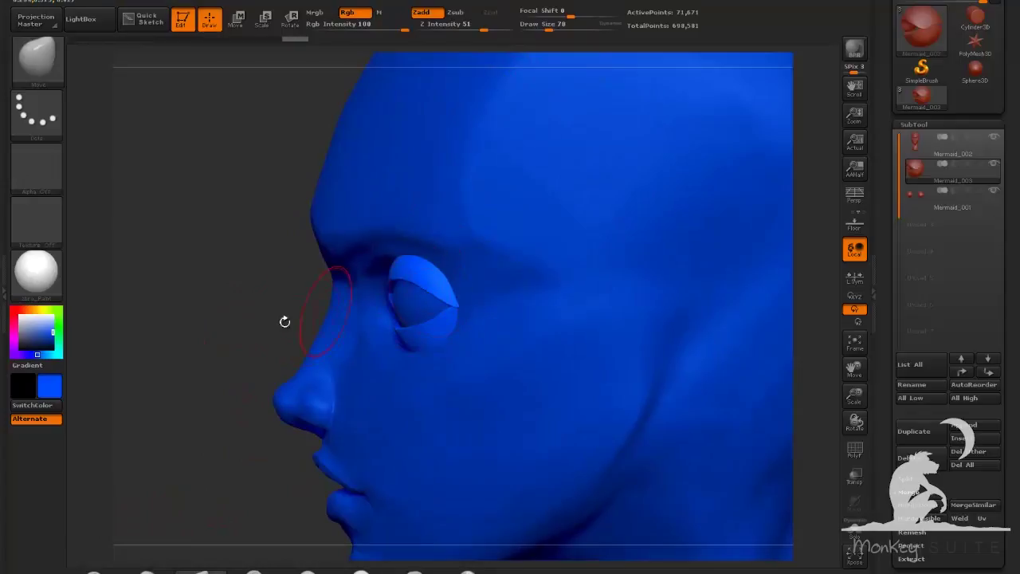
{"action": "mouse_move", "coordinate": [284, 319]}
{"action": "left_mouse_down"}
{"action": "mouse_move", "coordinate": [489, 328]}
{"action": "mouse_move", "coordinate": [446, 312]}
{"action": "mouse_move", "coordinate": [444, 302]}
{"action": "mouse_move", "coordinate": [464, 303]}
{"action": "left_mouse_up"}
{"action": "mouse_move", "coordinate": [726, 455]}
{"action": "left_mouse_down"}
{"action": "mouse_move", "coordinate": [550, 455]}
{"action": "mouse_move", "coordinate": [787, 457]}
{"action": "mouse_move", "coordinate": [532, 361]}
{"action": "left_mouse_up"}
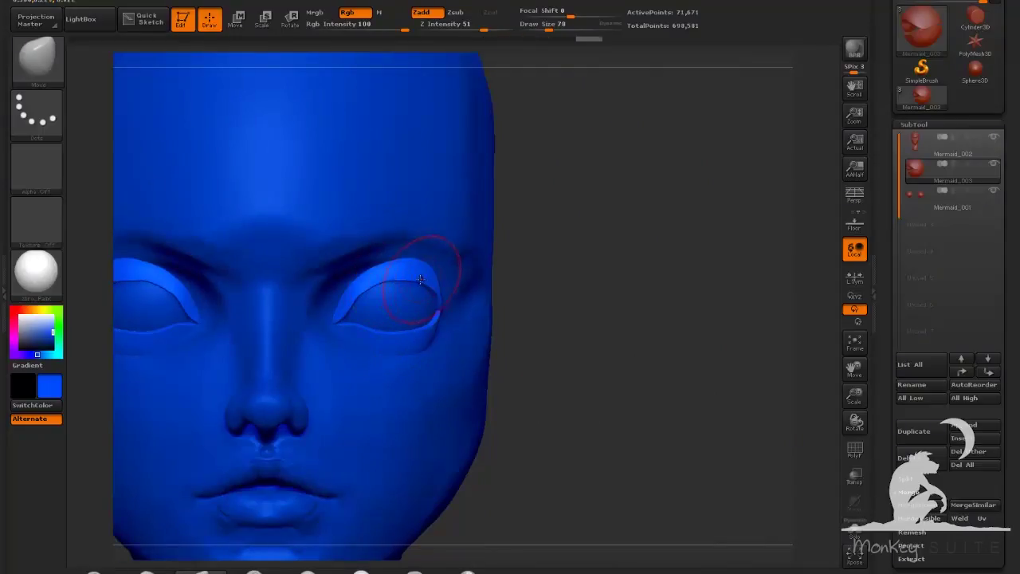
{"action": "mouse_move", "coordinate": [395, 278]}
{"action": "left_mouse_down"}
{"action": "mouse_move", "coordinate": [372, 286]}
{"action": "mouse_move", "coordinate": [419, 286]}
{"action": "mouse_move", "coordinate": [371, 287]}
{"action": "mouse_move", "coordinate": [418, 291]}
{"action": "left_mouse_up"}
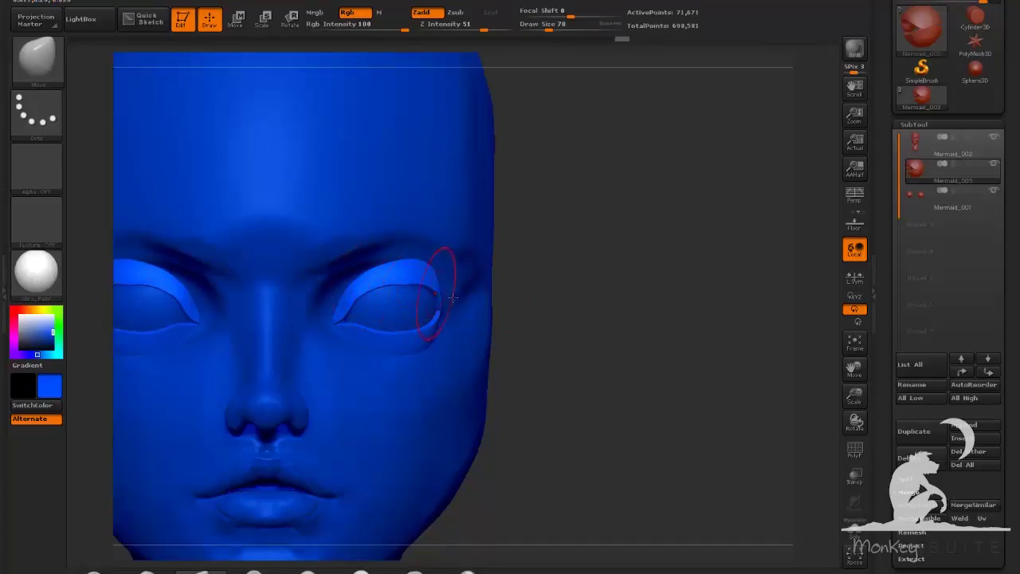
Flatten the upper eyelid's rim with the TrimDynamic brush at Z Intensity 13 and Draw Size 45
{"action": "mouse_move", "coordinate": [678, 334]}
{"action": "left_mouse_down"}
{"action": "mouse_move", "coordinate": [528, 343]}
{"action": "mouse_move", "coordinate": [588, 228]}
{"action": "mouse_move", "coordinate": [639, 335]}
{"action": "mouse_move", "coordinate": [639, 278]}
{"action": "left_mouse_up"}
{"action": "left_click", "coordinate": [308, 570]}
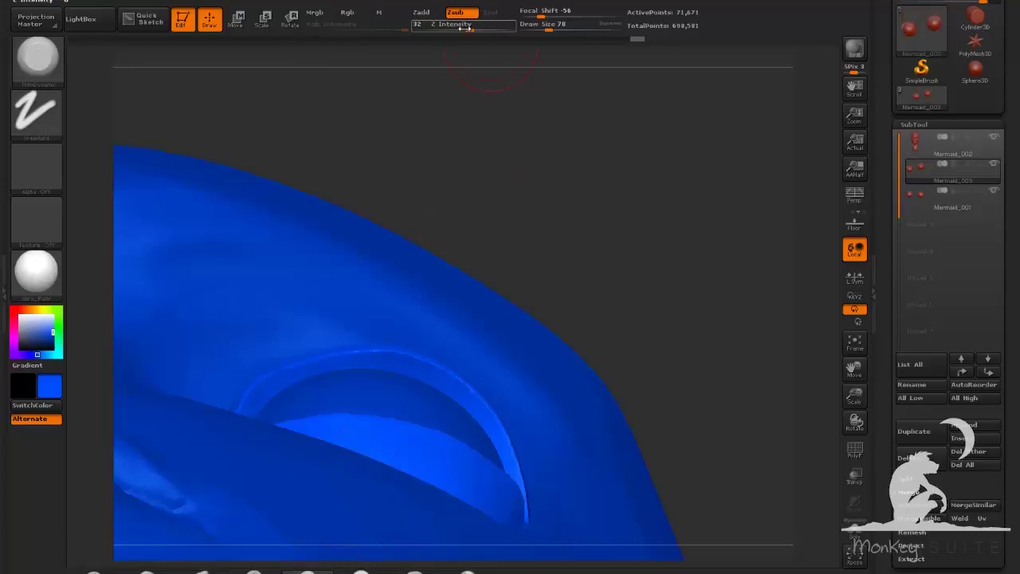
{"action": "left_click_drag", "start_coordinate": [465, 28], "coordinate": [451, 29]}
{"action": "left_click_drag", "start_coordinate": [561, 25], "coordinate": [550, 25]}
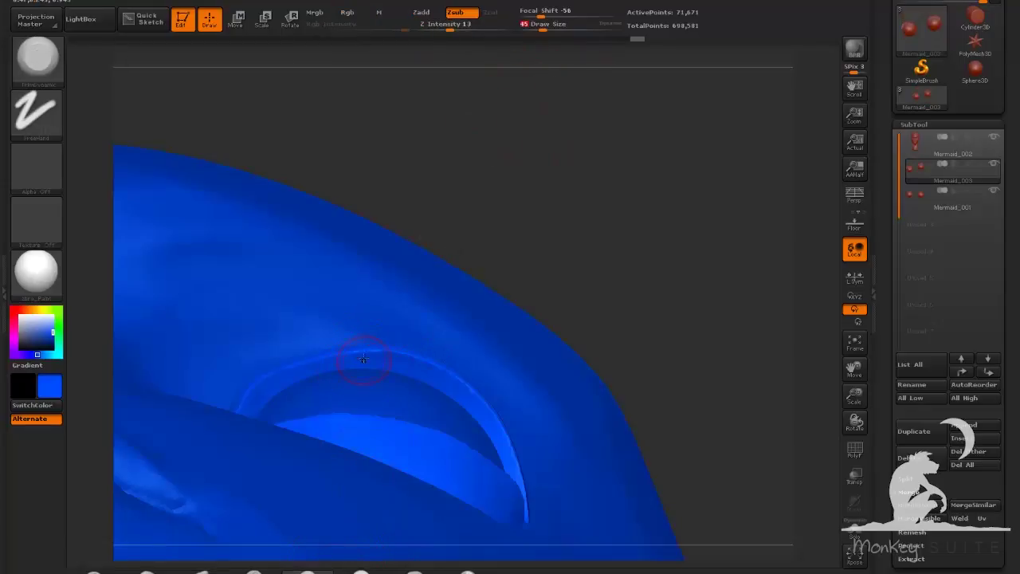
{"action": "left_click_drag", "start_coordinate": [425, 370], "coordinate": [334, 362]}
{"action": "left_click_drag", "start_coordinate": [579, 218], "coordinate": [580, 296]}
{"action": "mouse_move", "coordinate": [244, 375]}
{"action": "left_mouse_down"}
{"action": "mouse_move", "coordinate": [223, 401]}
{"action": "mouse_move", "coordinate": [244, 375]}
{"action": "left_mouse_up"}
Refine the curve of the upper eyelid's edge from the front with the Move brush at Draw Size 50
{"action": "mouse_move", "coordinate": [610, 399]}
{"action": "left_mouse_down"}
{"action": "mouse_move", "coordinate": [676, 405]}
{"action": "mouse_move", "coordinate": [735, 373]}
{"action": "mouse_move", "coordinate": [690, 314]}
{"action": "mouse_move", "coordinate": [773, 456]}
{"action": "mouse_move", "coordinate": [729, 422]}
{"action": "mouse_move", "coordinate": [658, 403]}
{"action": "mouse_move", "coordinate": [677, 394]}
{"action": "mouse_move", "coordinate": [603, 406]}
{"action": "left_mouse_up"}
{"action": "key", "text": "b"}
{"action": "key", "text": "m"}
{"action": "key", "text": "v"}
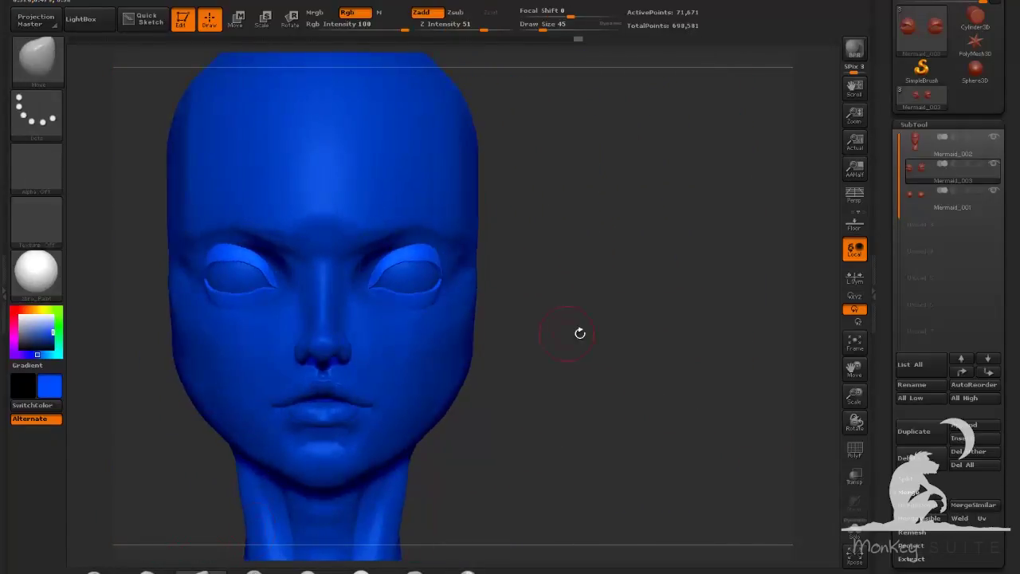
{"action": "left_click_drag", "start_coordinate": [579, 332], "coordinate": [589, 360], "text": "alt"}
{"action": "left_click", "coordinate": [542, 23]}
{"action": "type", "text": "50"}
{"action": "key", "text": "Return"}
{"action": "left_click_drag", "start_coordinate": [390, 248], "coordinate": [415, 262]}
{"action": "left_click_drag", "start_coordinate": [429, 263], "coordinate": [415, 258]}
{"action": "left_click_drag", "start_coordinate": [423, 258], "coordinate": [424, 256]}
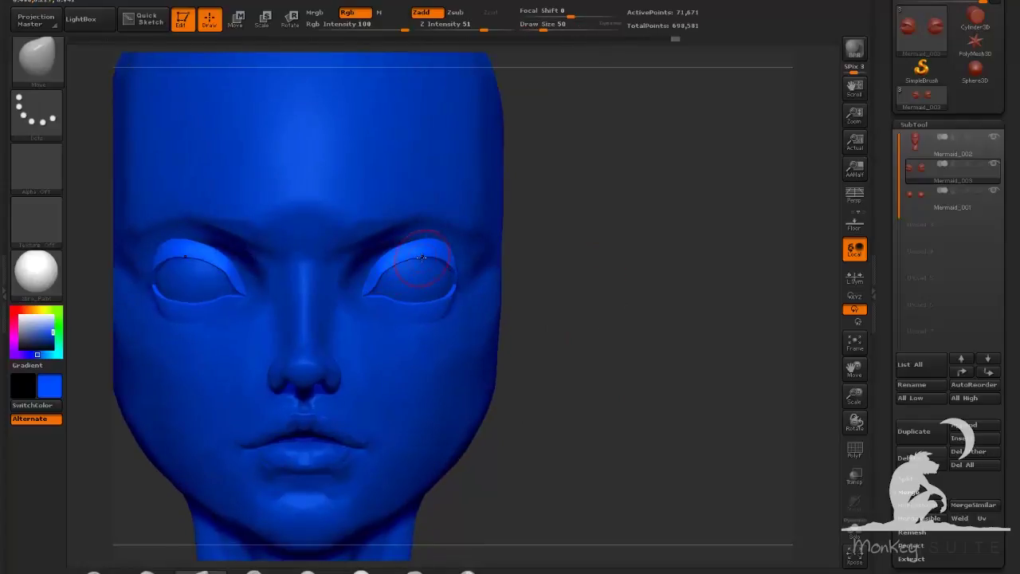
Split the eyelid subtool by polygroups and merge the two lid pieces back together
{"action": "mouse_move", "coordinate": [600, 327]}
{"action": "left_mouse_down"}
{"action": "mouse_move", "coordinate": [613, 341]}
{"action": "mouse_move", "coordinate": [639, 341]}
{"action": "mouse_move", "coordinate": [544, 340]}
{"action": "mouse_move", "coordinate": [620, 334]}
{"action": "mouse_move", "coordinate": [582, 424]}
{"action": "left_mouse_up"}
{"action": "left_click_drag", "start_coordinate": [668, 367], "coordinate": [724, 399]}
{"action": "mouse_move", "coordinate": [918, 147]}
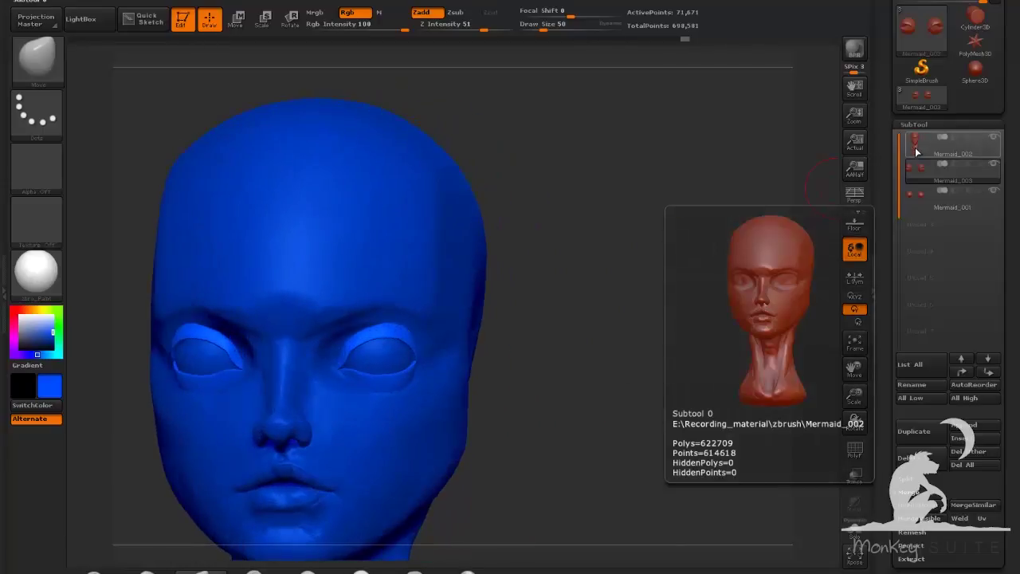
{"action": "left_click", "coordinate": [907, 479]}
{"action": "left_click", "coordinate": [963, 492]}
{"action": "left_click", "coordinate": [923, 190]}
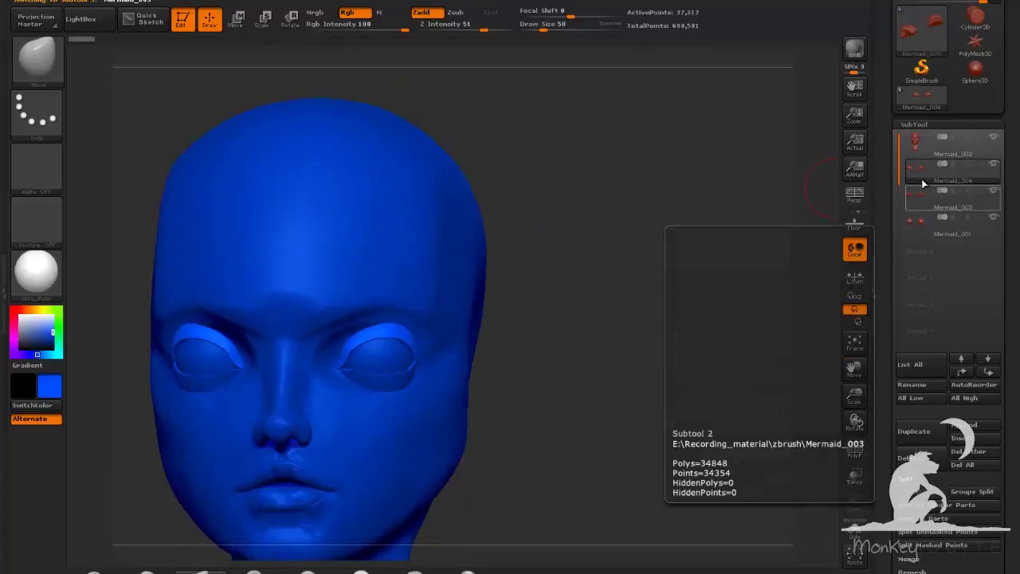
{"action": "left_click", "coordinate": [921, 481]}
{"action": "left_click", "coordinate": [921, 492]}
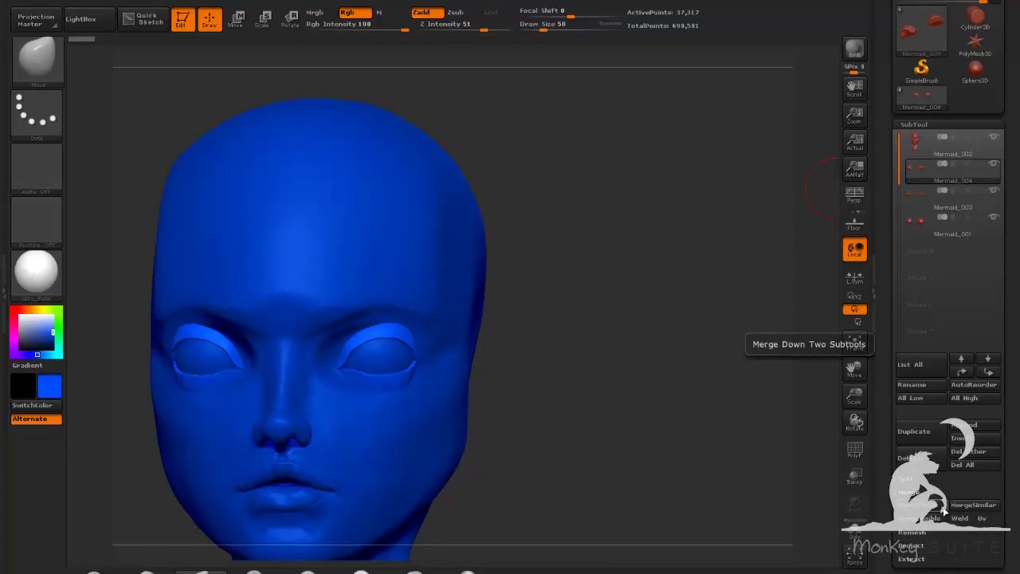
{"action": "left_click", "coordinate": [944, 509]}
Move the eyeball subtool to the top of the subtool list, hide it and make the head active
{"action": "left_click", "coordinate": [918, 197]}
{"action": "left_click", "coordinate": [965, 375]}
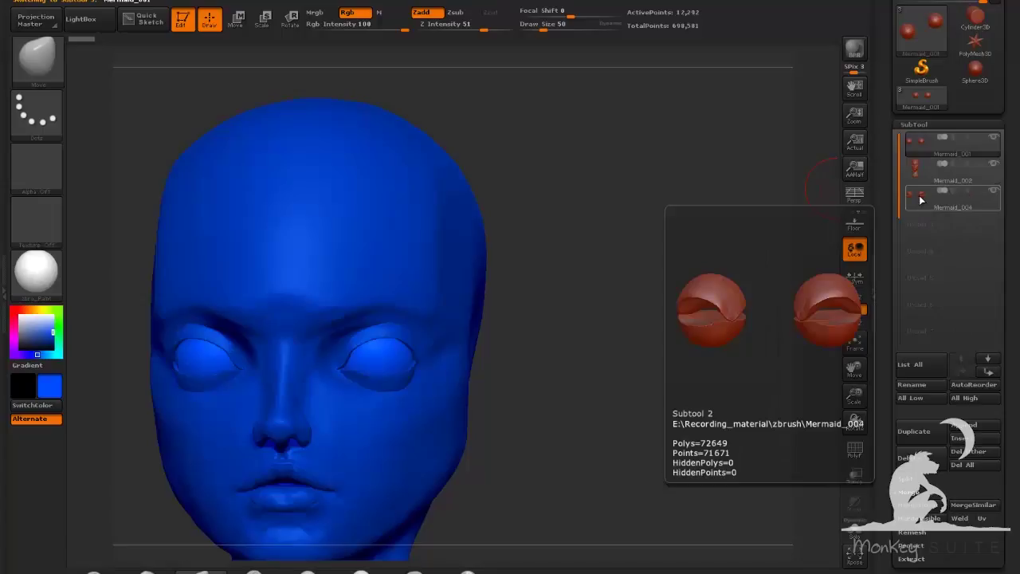
{"action": "left_click", "coordinate": [920, 173]}
{"action": "left_click_drag", "start_coordinate": [738, 371], "coordinate": [778, 438]}
{"action": "left_click", "coordinate": [856, 481]}
{"action": "left_click", "coordinate": [994, 138]}
Build up the head's surface around the upper lid's outer corner with the ClayBuildup brush, raising the Draw Size to 75
{"action": "left_click_drag", "start_coordinate": [748, 376], "coordinate": [741, 380]}
{"action": "left_click", "coordinate": [148, 571]}
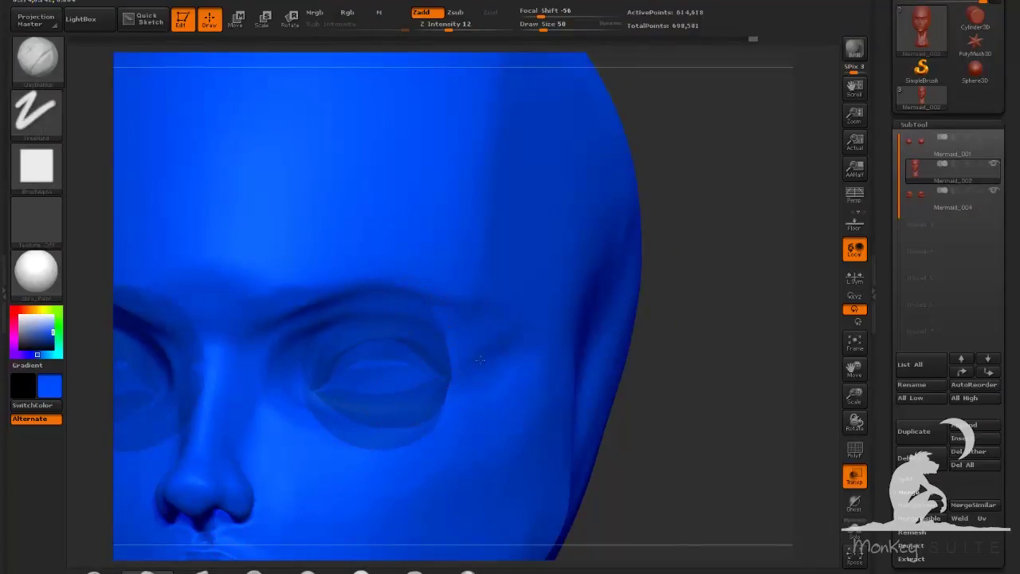
{"action": "left_click_drag", "start_coordinate": [444, 309], "coordinate": [475, 355]}
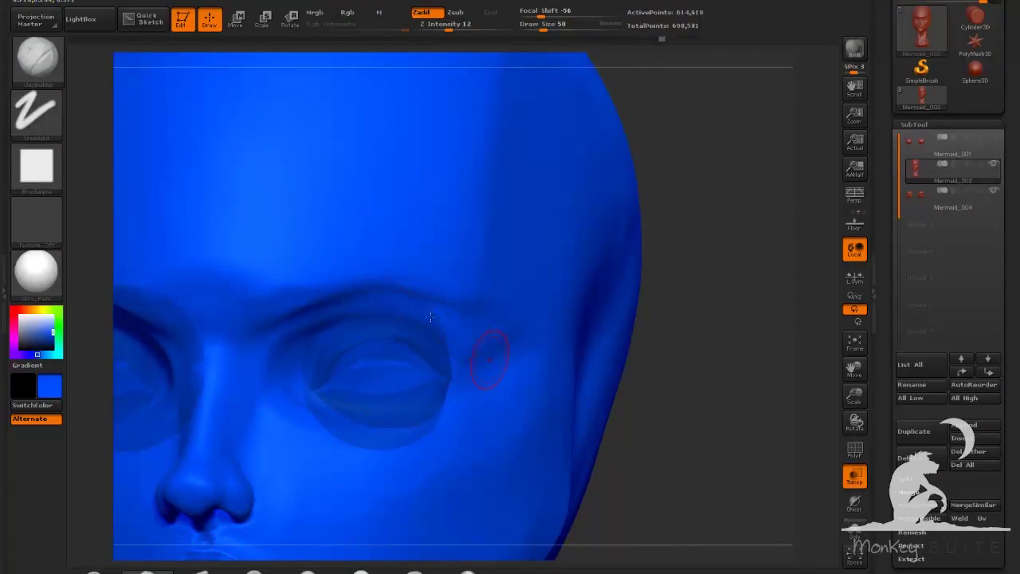
{"action": "left_click", "coordinate": [853, 476]}
{"action": "left_click_drag", "start_coordinate": [717, 446], "coordinate": [669, 424]}
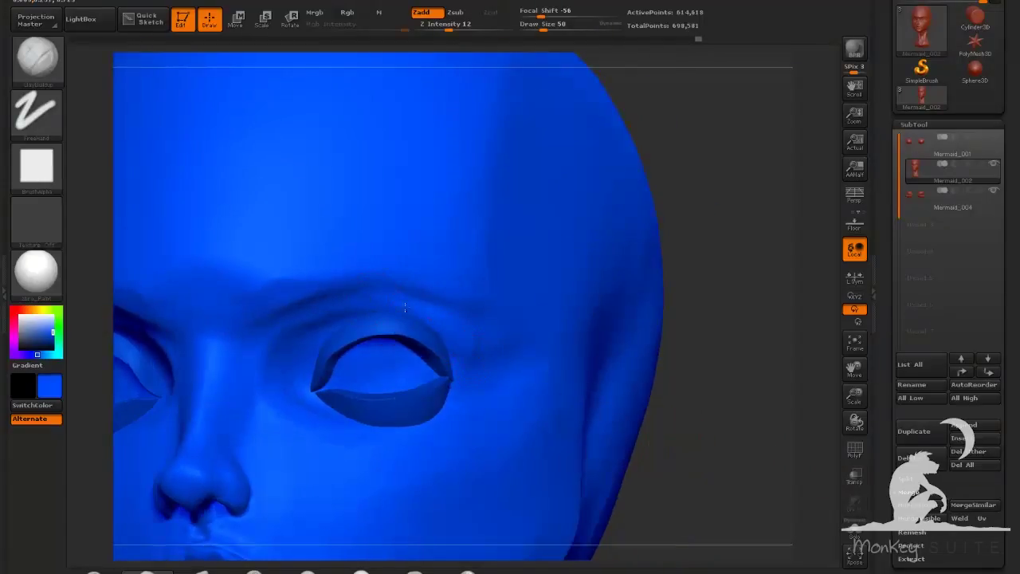
{"action": "left_click_drag", "start_coordinate": [451, 310], "coordinate": [477, 348]}
{"action": "left_click", "coordinate": [548, 28]}
{"action": "mouse_move", "coordinate": [455, 311]}
{"action": "left_mouse_down"}
{"action": "mouse_move", "coordinate": [471, 338]}
{"action": "mouse_move", "coordinate": [454, 348]}
{"action": "left_mouse_up"}
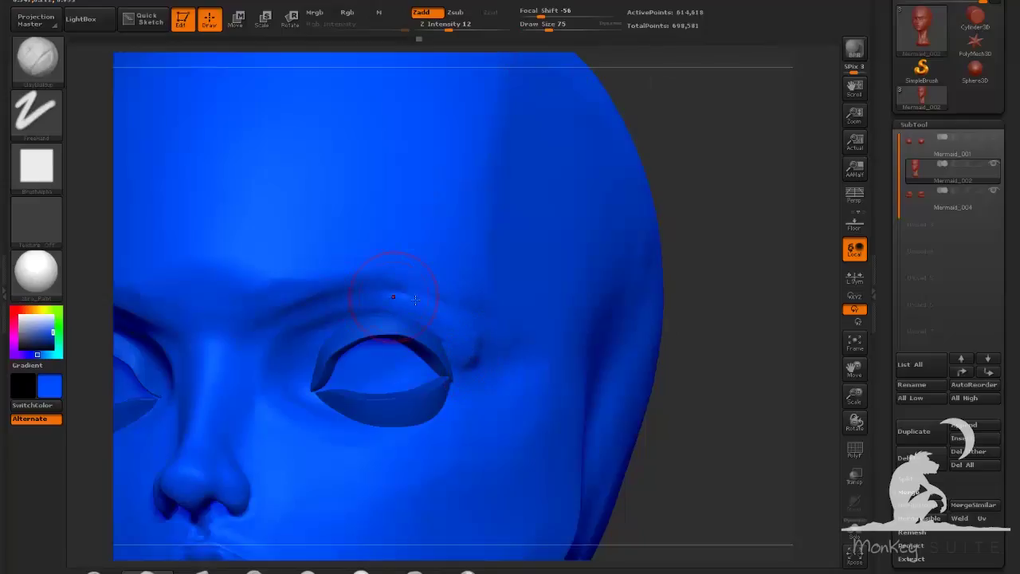
Add clay to the head below the lower eyelid and around the inner eye corner
{"action": "left_click_drag", "start_coordinate": [724, 413], "coordinate": [453, 422]}
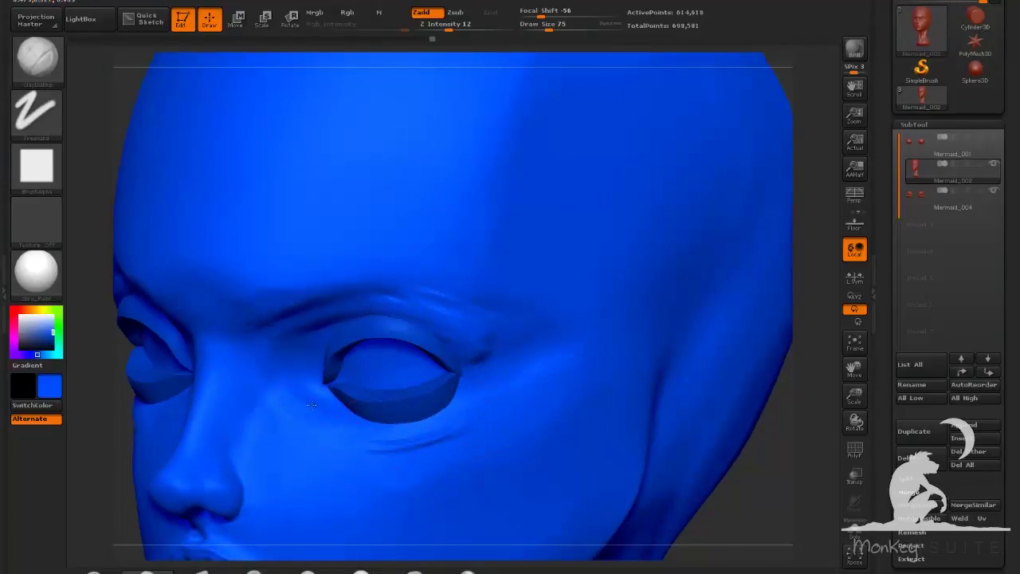
{"action": "left_click_drag", "start_coordinate": [322, 333], "coordinate": [282, 346]}
{"action": "mouse_move", "coordinate": [321, 337]}
{"action": "left_mouse_down"}
{"action": "mouse_move", "coordinate": [298, 354]}
{"action": "mouse_move", "coordinate": [303, 385]}
{"action": "left_mouse_up"}
{"action": "left_click_drag", "start_coordinate": [297, 318], "coordinate": [284, 342]}
Build up the skin above the upper eyelid from the inner corner to the outer corner with ClayBuildup
{"action": "left_click_drag", "start_coordinate": [740, 474], "coordinate": [524, 398]}
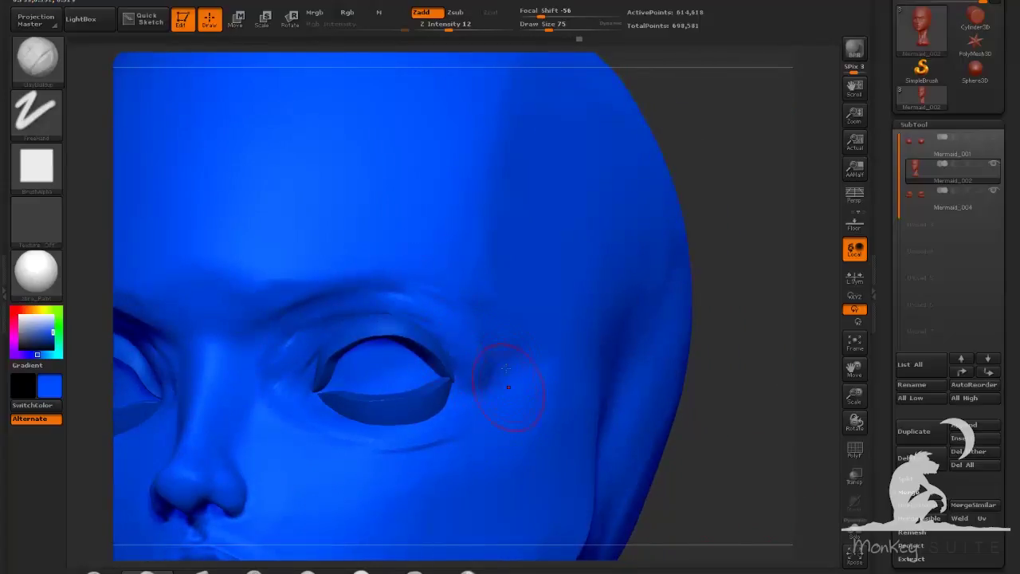
{"action": "left_click_drag", "start_coordinate": [353, 303], "coordinate": [392, 291]}
{"action": "left_click_drag", "start_coordinate": [300, 332], "coordinate": [279, 372]}
{"action": "mouse_move", "coordinate": [316, 348]}
{"action": "left_mouse_down"}
{"action": "mouse_move", "coordinate": [297, 378]}
{"action": "mouse_move", "coordinate": [354, 306]}
{"action": "left_mouse_up"}
{"action": "mouse_move", "coordinate": [354, 307]}
{"action": "left_mouse_down"}
{"action": "mouse_move", "coordinate": [405, 304]}
{"action": "mouse_move", "coordinate": [454, 346]}
{"action": "mouse_move", "coordinate": [489, 355]}
{"action": "mouse_move", "coordinate": [496, 372]}
{"action": "left_mouse_up"}
{"action": "mouse_move", "coordinate": [728, 447]}
{"action": "left_mouse_down"}
{"action": "mouse_move", "coordinate": [786, 465]}
{"action": "mouse_move", "coordinate": [660, 443]}
{"action": "mouse_move", "coordinate": [714, 436]}
{"action": "mouse_move", "coordinate": [700, 422]}
{"action": "left_mouse_up"}
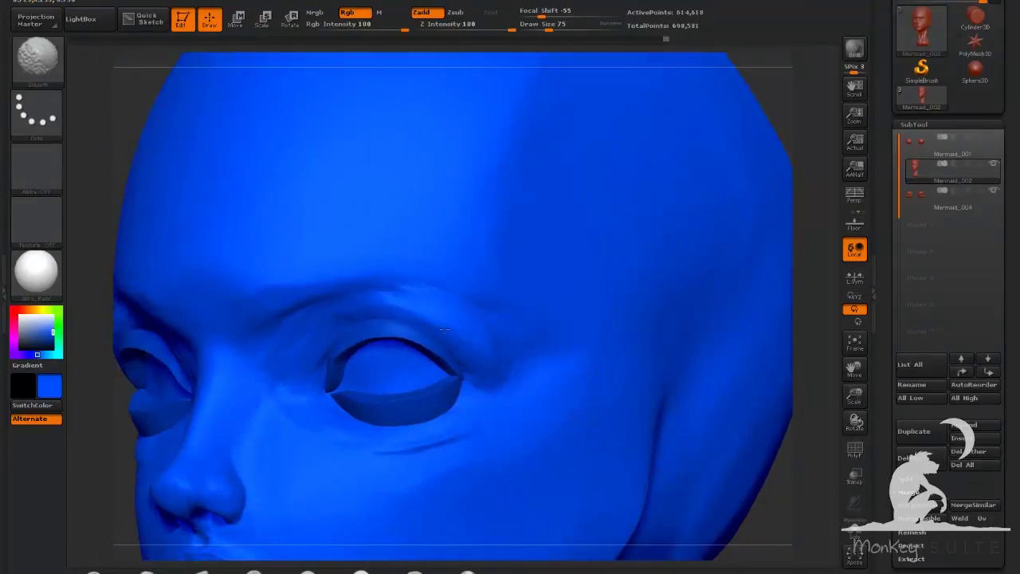
Smooth the clay above and below the eyelids and even out the area around the eye with the TrimDynamic brush
{"action": "left_click_drag", "start_coordinate": [395, 299], "coordinate": [490, 362], "text": "shift"}
{"action": "mouse_move", "coordinate": [302, 362]}
{"action": "left_mouse_down", "text": "shift"}
{"action": "mouse_move", "coordinate": [326, 429]}
{"action": "mouse_move", "coordinate": [446, 440]}
{"action": "left_mouse_up", "text": "shift"}
{"action": "mouse_move", "coordinate": [710, 478]}
{"action": "left_mouse_down"}
{"action": "mouse_move", "coordinate": [805, 499]}
{"action": "mouse_move", "coordinate": [790, 498]}
{"action": "mouse_move", "coordinate": [785, 479]}
{"action": "mouse_move", "coordinate": [653, 450]}
{"action": "left_mouse_up"}
{"action": "left_click", "coordinate": [307, 571]}
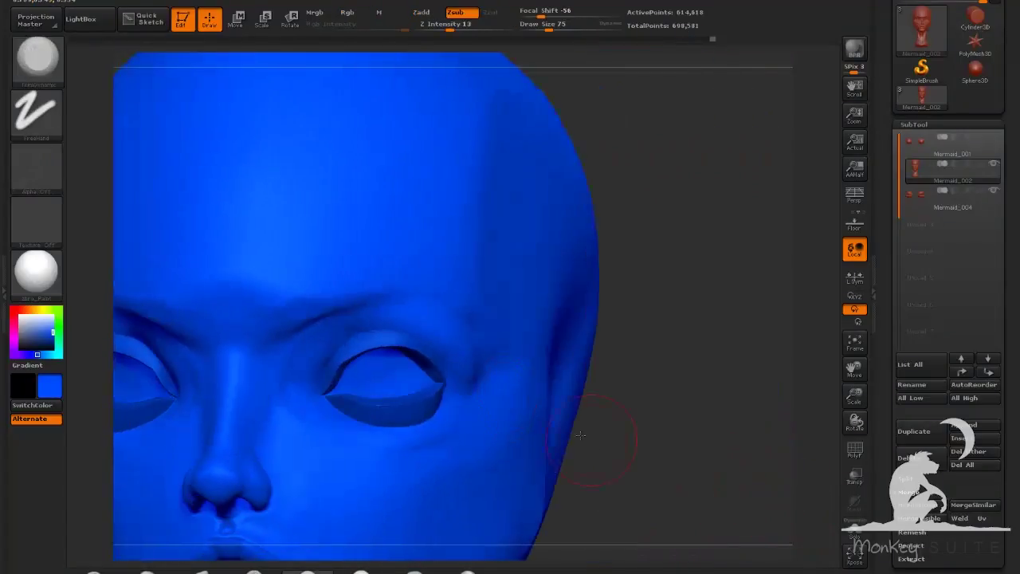
{"action": "left_click_drag", "start_coordinate": [630, 395], "coordinate": [695, 415]}
Build up the outer brow, temple and lower forehead above the eye with an enlarged ClayBuildup brush
{"action": "left_click", "coordinate": [149, 572]}
{"action": "left_click_drag", "start_coordinate": [717, 366], "coordinate": [638, 343]}
{"action": "left_click", "coordinate": [555, 28]}
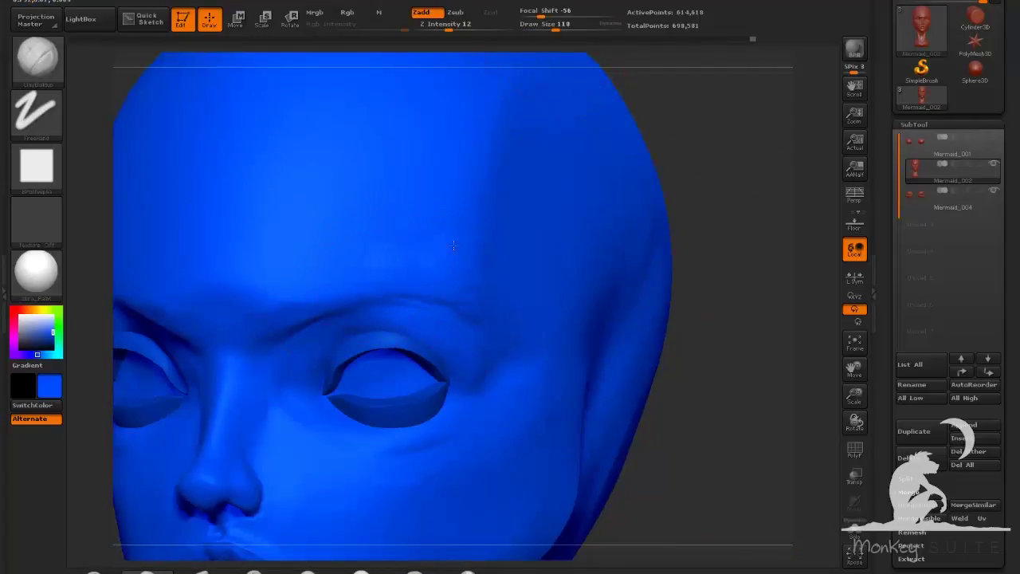
{"action": "left_click_drag", "start_coordinate": [476, 263], "coordinate": [508, 311]}
{"action": "left_click_drag", "start_coordinate": [512, 242], "coordinate": [512, 248]}
{"action": "mouse_move", "coordinate": [396, 263]}
{"action": "left_mouse_down"}
{"action": "mouse_move", "coordinate": [413, 233]}
{"action": "mouse_move", "coordinate": [423, 252]}
{"action": "left_mouse_up"}
{"action": "left_click_drag", "start_coordinate": [733, 319], "coordinate": [598, 319]}
{"action": "mouse_move", "coordinate": [383, 271]}
{"action": "left_mouse_down"}
{"action": "mouse_move", "coordinate": [433, 264]}
{"action": "mouse_move", "coordinate": [469, 274]}
{"action": "mouse_move", "coordinate": [423, 245]}
{"action": "left_mouse_up"}
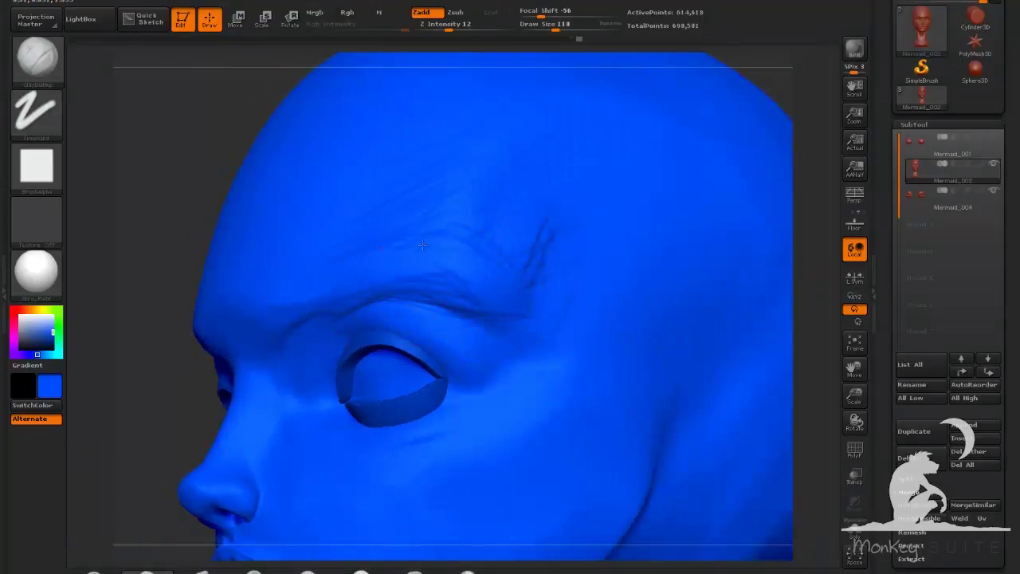
{"action": "mouse_move", "coordinate": [510, 335]}
{"action": "left_mouse_down"}
{"action": "mouse_move", "coordinate": [417, 194]}
{"action": "mouse_move", "coordinate": [488, 169]}
{"action": "left_mouse_up"}
Smooth the clay strokes on the brow and forehead and flatten the brow and temple planes with TrimDynamic
{"action": "left_click_drag", "start_coordinate": [478, 232], "coordinate": [468, 204], "text": "shift"}
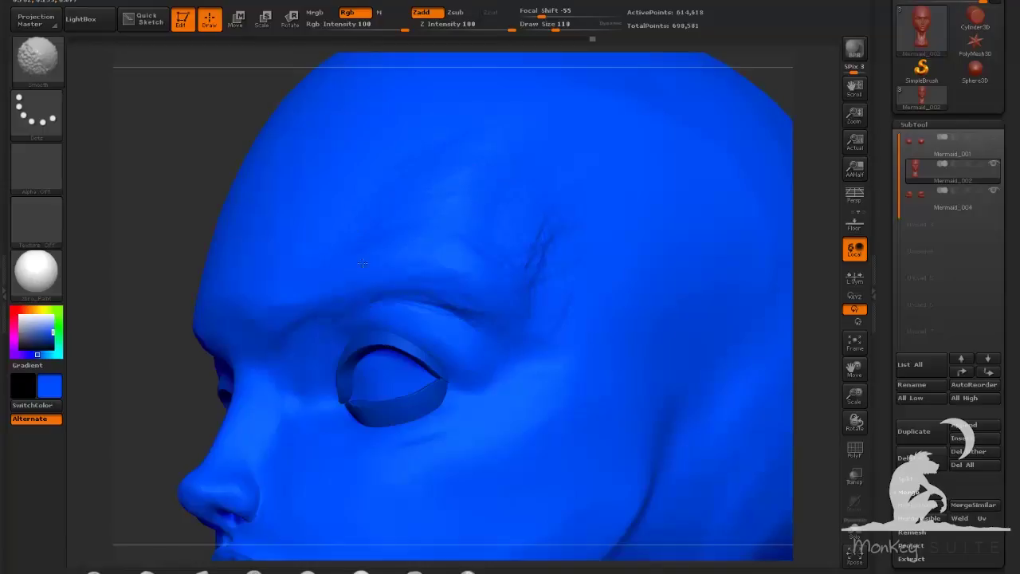
{"action": "left_click", "coordinate": [307, 570]}
{"action": "left_click_drag", "start_coordinate": [104, 416], "coordinate": [167, 412]}
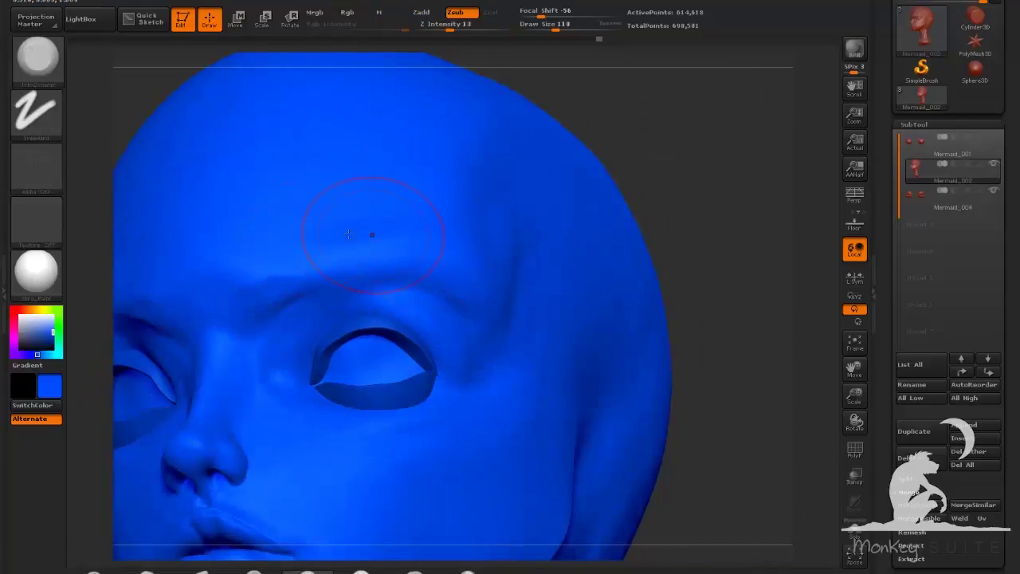
{"action": "left_click_drag", "start_coordinate": [569, 277], "coordinate": [621, 283]}
{"action": "left_click_drag", "start_coordinate": [749, 287], "coordinate": [654, 275]}
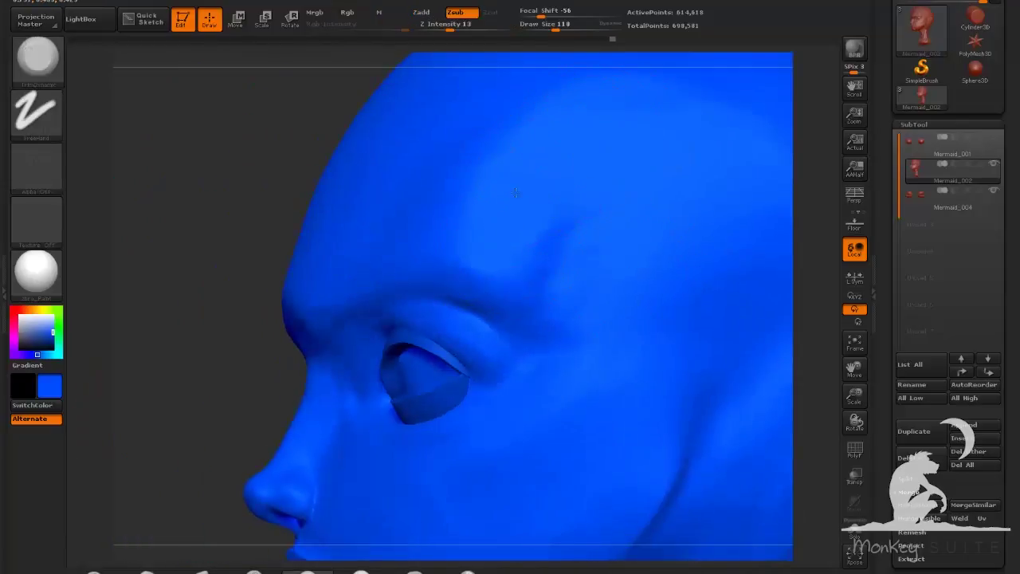
{"action": "mouse_move", "coordinate": [104, 431]}
{"action": "left_mouse_down"}
{"action": "mouse_move", "coordinate": [239, 447]}
{"action": "mouse_move", "coordinate": [120, 461]}
{"action": "mouse_move", "coordinate": [156, 470]}
{"action": "left_mouse_up"}
Push the skin beside the outer eye corner toward the eye with the Move brush
{"action": "left_click", "coordinate": [201, 571]}
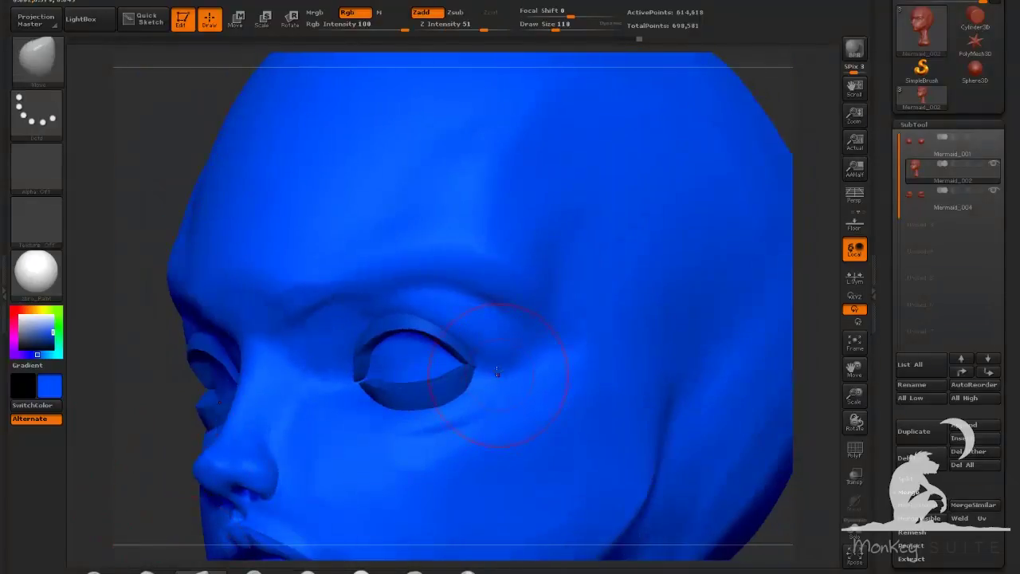
{"action": "mouse_move", "coordinate": [502, 376]}
{"action": "left_mouse_down"}
{"action": "mouse_move", "coordinate": [495, 370]}
{"action": "mouse_move", "coordinate": [488, 383]}
{"action": "left_mouse_up"}
{"action": "left_click_drag", "start_coordinate": [115, 411], "coordinate": [187, 418]}
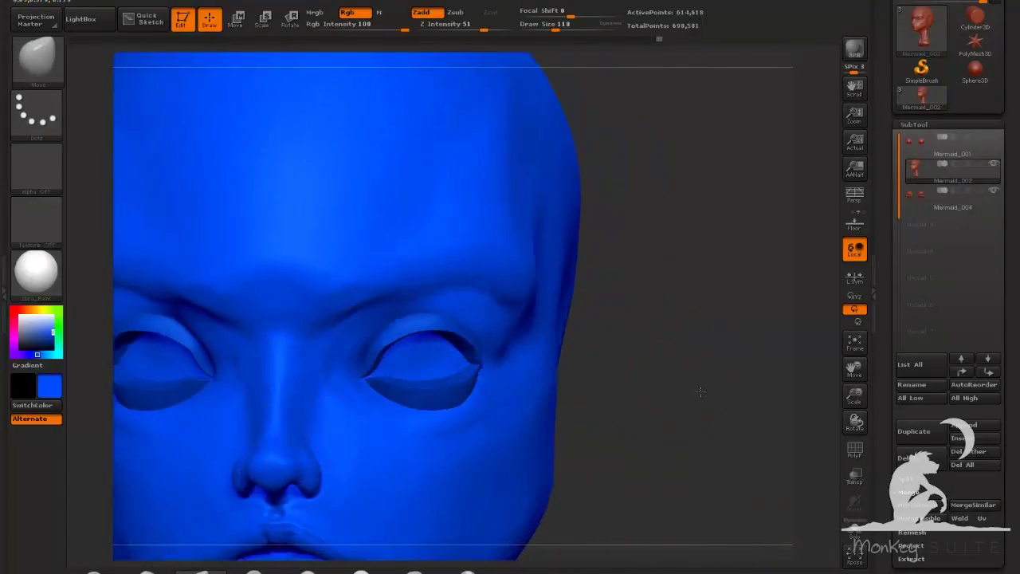
{"action": "left_click_drag", "start_coordinate": [699, 391], "coordinate": [710, 448], "text": "alt"}
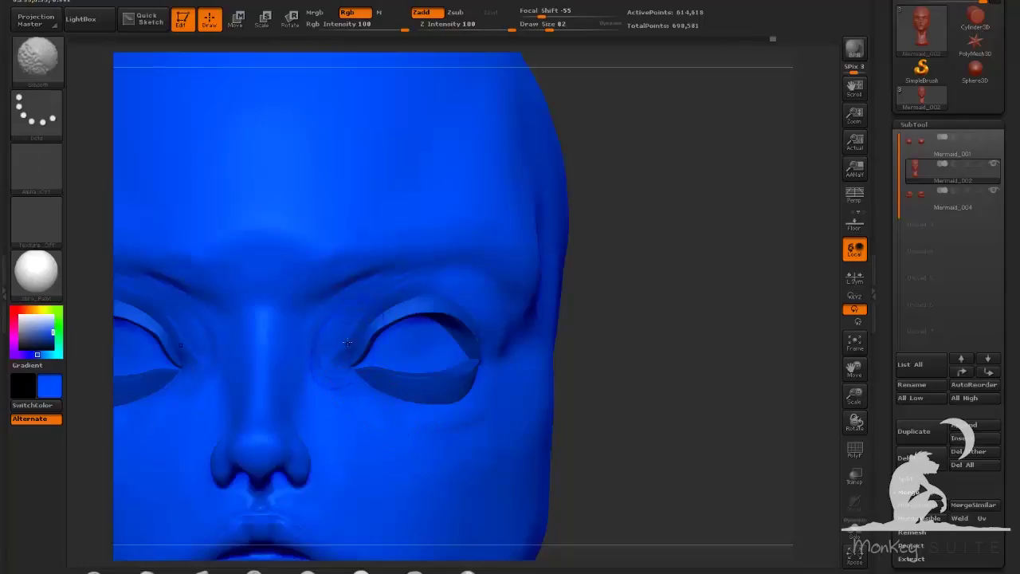
Smooth the skin around the inner eye corner and flatten the cheek below it with TrimDynamic
{"action": "left_click_drag", "start_coordinate": [349, 343], "coordinate": [347, 344], "text": "shift"}
{"action": "left_click_drag", "start_coordinate": [750, 380], "coordinate": [642, 378]}
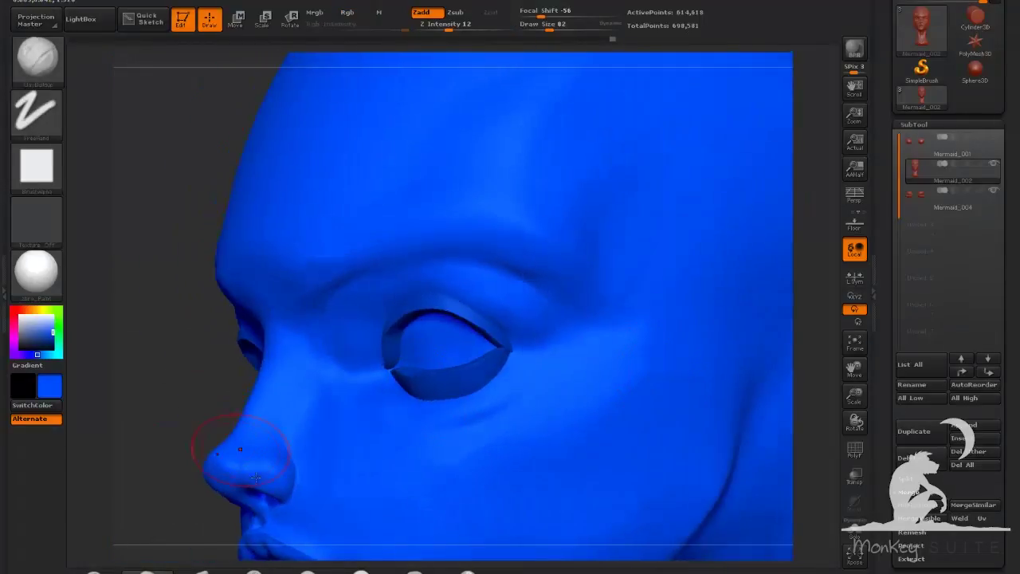
{"action": "left_click", "coordinate": [307, 571]}
{"action": "left_click_drag", "start_coordinate": [220, 375], "coordinate": [147, 373]}
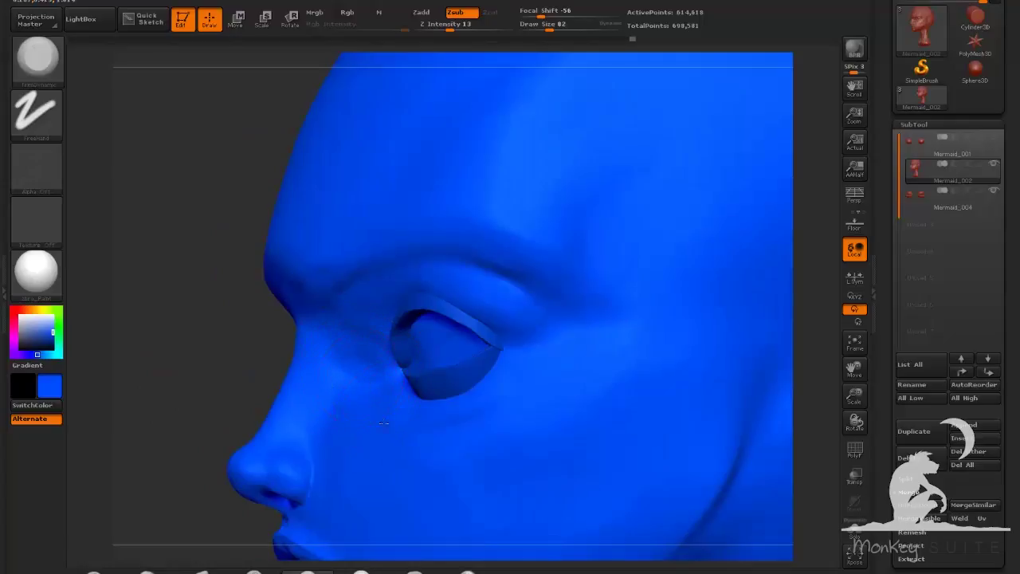
{"action": "left_click_drag", "start_coordinate": [384, 424], "coordinate": [381, 421]}
{"action": "left_click_drag", "start_coordinate": [171, 383], "coordinate": [251, 381]}
Smooth the transition from the inner eye corner to the nose and along the inner end of the brow
{"action": "left_click_drag", "start_coordinate": [358, 375], "coordinate": [363, 381], "text": "shift"}
{"action": "left_click_drag", "start_coordinate": [805, 467], "coordinate": [785, 407], "text": "alt"}
{"action": "mouse_move", "coordinate": [610, 435]}
{"action": "left_mouse_down"}
{"action": "mouse_move", "coordinate": [704, 444]}
{"action": "mouse_move", "coordinate": [692, 443]}
{"action": "left_mouse_up"}
{"action": "left_click_drag", "start_coordinate": [567, 428], "coordinate": [575, 482], "text": "alt"}
{"action": "mouse_move", "coordinate": [347, 275]}
{"action": "left_mouse_down", "text": "shift"}
{"action": "mouse_move", "coordinate": [349, 286]}
{"action": "mouse_move", "coordinate": [351, 273]}
{"action": "left_mouse_up", "text": "shift"}
{"action": "mouse_move", "coordinate": [650, 365]}
{"action": "left_mouse_down"}
{"action": "mouse_move", "coordinate": [563, 336]}
{"action": "mouse_move", "coordinate": [598, 359]}
{"action": "mouse_move", "coordinate": [562, 359]}
{"action": "left_mouse_up"}
{"action": "left_click_drag", "start_coordinate": [578, 351], "coordinate": [638, 447], "text": "alt"}
{"action": "left_click_drag", "start_coordinate": [728, 407], "coordinate": [706, 408]}
Add clay beside the outer eye corner using ClayBuildup at Draw Size 47, and smooth it
{"action": "left_click", "coordinate": [148, 572]}
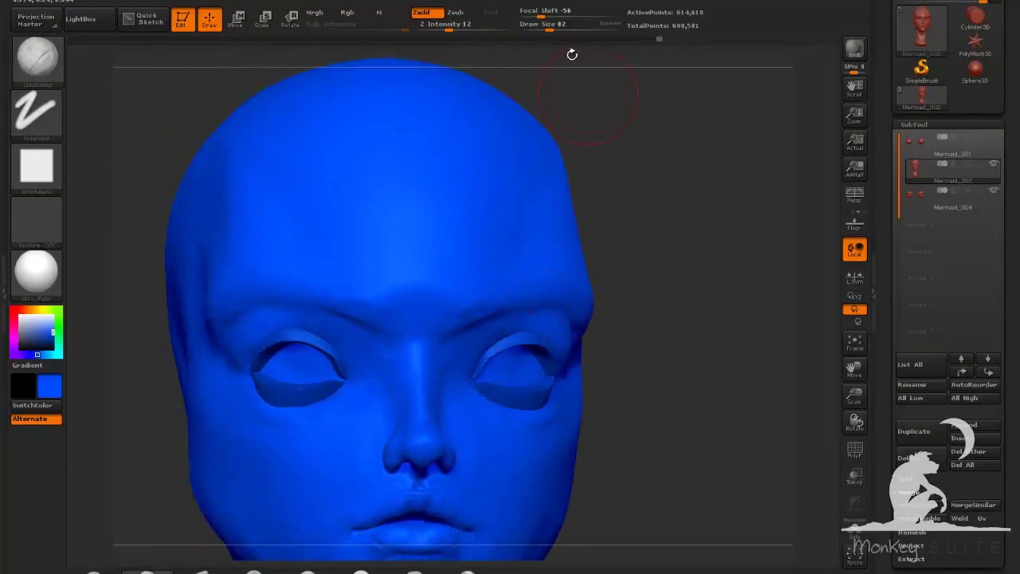
{"action": "left_click_drag", "start_coordinate": [563, 77], "coordinate": [620, 327]}
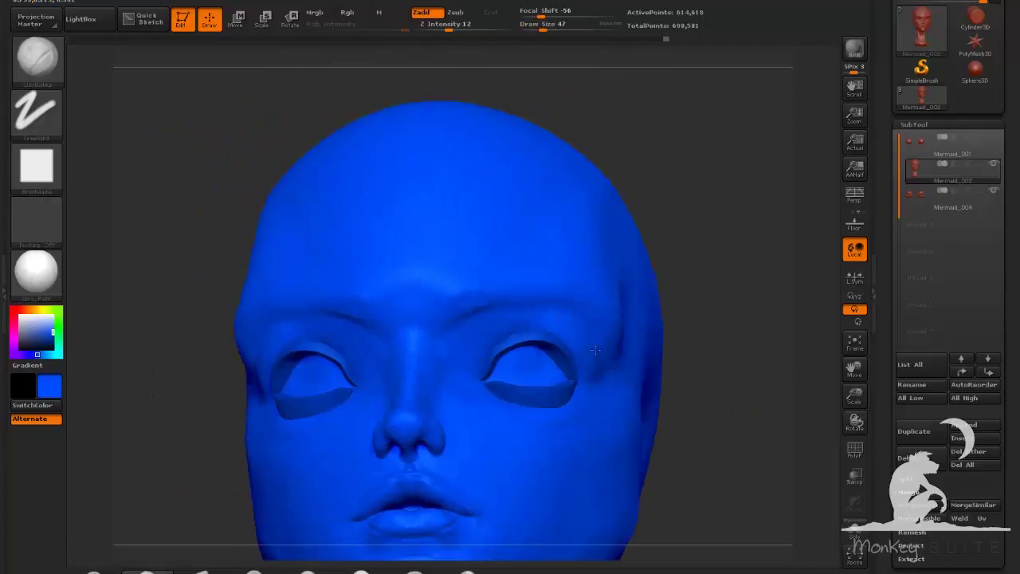
{"action": "left_click_drag", "start_coordinate": [604, 345], "coordinate": [608, 369]}
{"action": "mouse_move", "coordinate": [712, 359]}
{"action": "left_mouse_down"}
{"action": "mouse_move", "coordinate": [770, 361]}
{"action": "mouse_move", "coordinate": [713, 369]}
{"action": "left_mouse_up"}
{"action": "left_click_drag", "start_coordinate": [606, 349], "coordinate": [611, 370]}
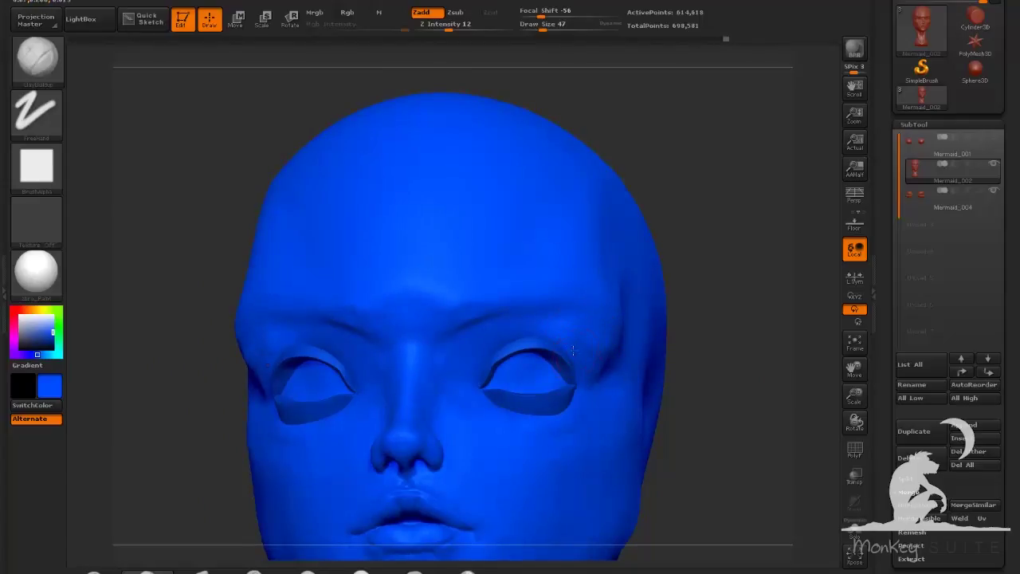
{"action": "key", "text": "shift"}
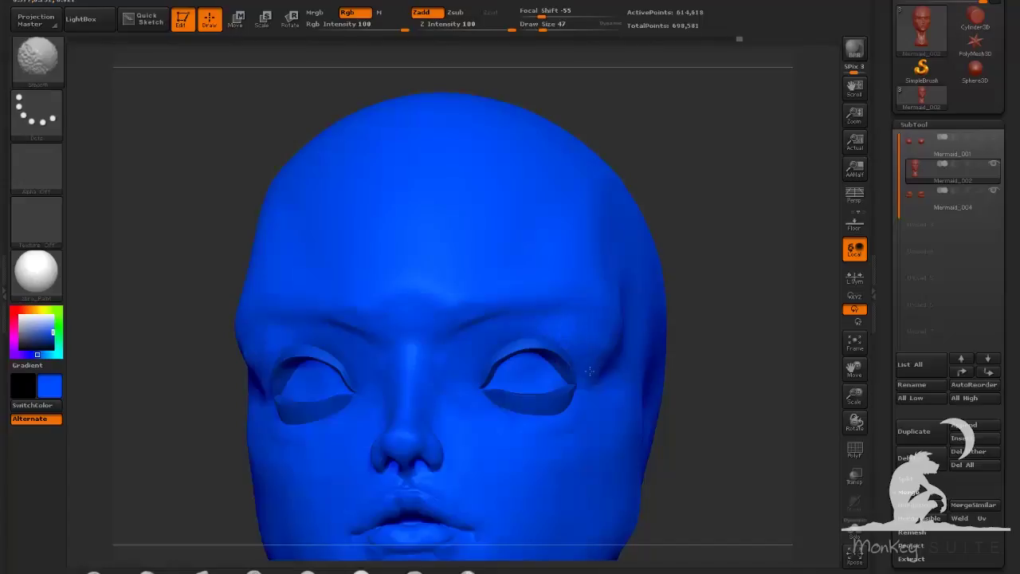
Flatten the area outside the outer eye corner and above the upper lid with TrimDynamic at Draw Size 56
{"action": "left_click", "coordinate": [307, 570]}
{"action": "left_click_drag", "start_coordinate": [678, 108], "coordinate": [615, 96]}
{"action": "left_click", "coordinate": [545, 27]}
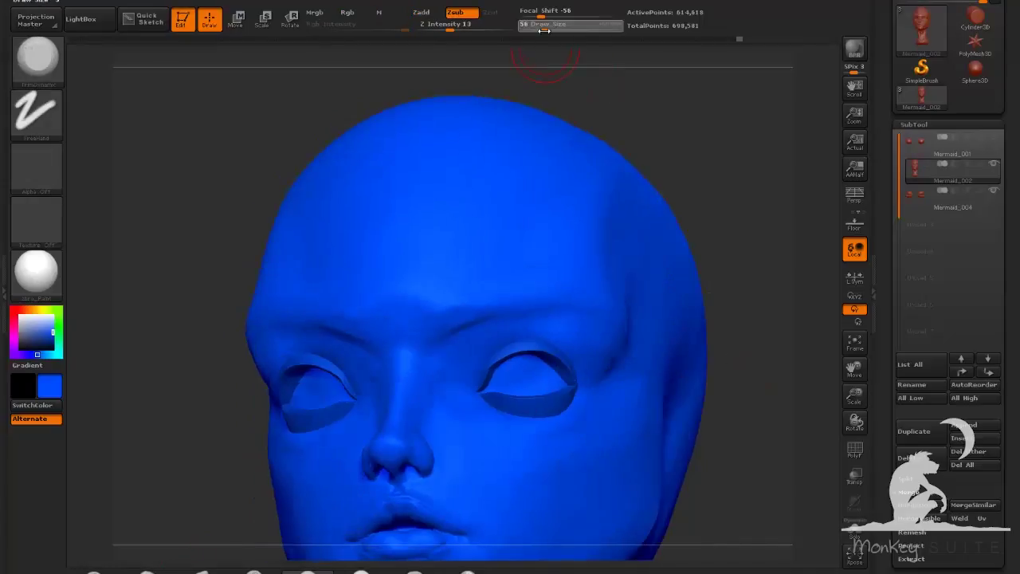
{"action": "left_click_drag", "start_coordinate": [606, 352], "coordinate": [611, 364]}
{"action": "left_click_drag", "start_coordinate": [757, 385], "coordinate": [625, 391]}
{"action": "left_click_drag", "start_coordinate": [502, 343], "coordinate": [519, 343]}
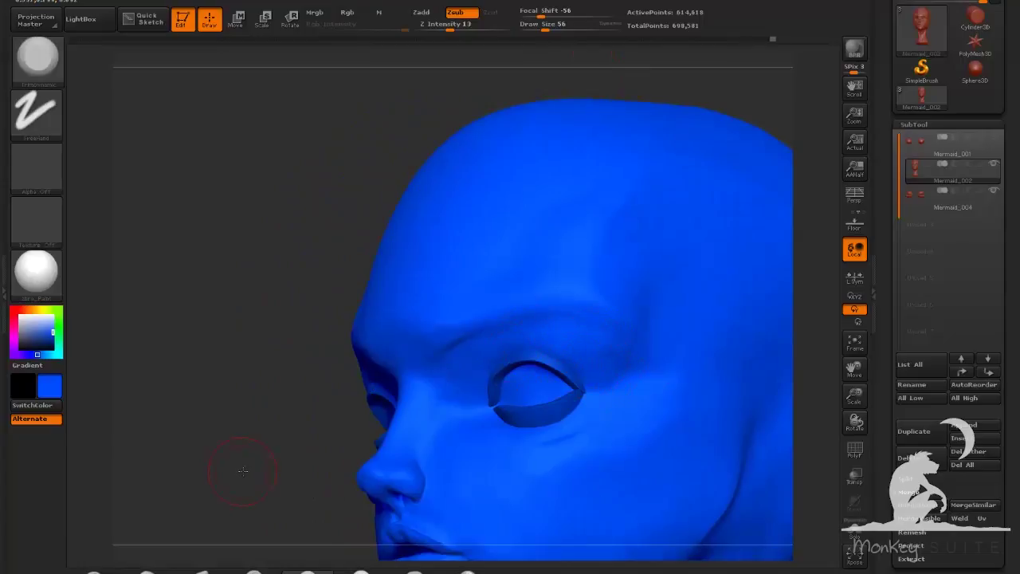
{"action": "left_click_drag", "start_coordinate": [242, 471], "coordinate": [249, 463]}
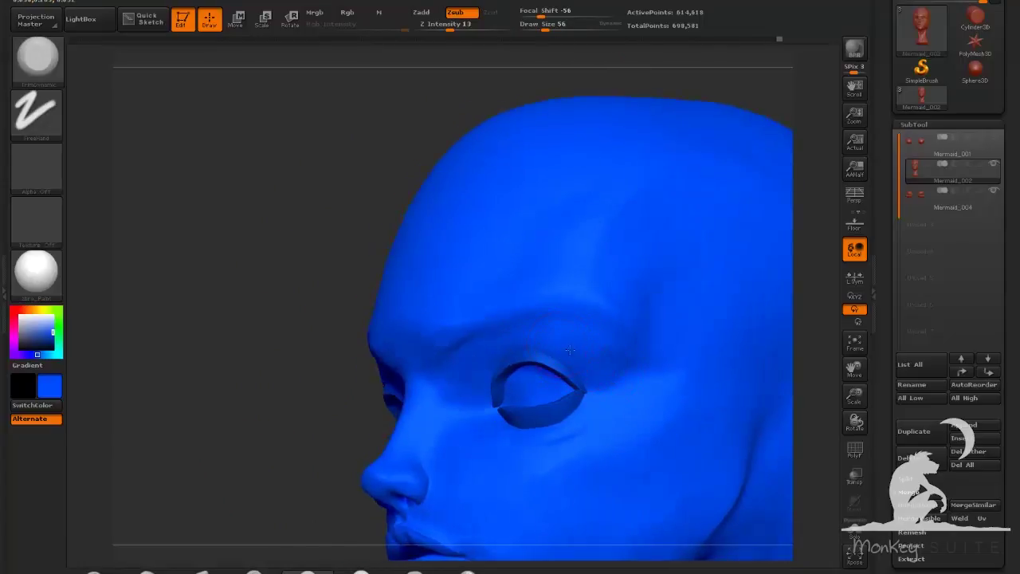
{"action": "left_click_drag", "start_coordinate": [292, 423], "coordinate": [391, 402]}
Build up the skin between the inner eye corner and the nose bridge with ClayBuildup at Draw Size 28, and smooth it
{"action": "mouse_move", "coordinate": [667, 381]}
{"action": "left_mouse_down"}
{"action": "mouse_move", "coordinate": [688, 348]}
{"action": "mouse_move", "coordinate": [604, 379]}
{"action": "mouse_move", "coordinate": [620, 384]}
{"action": "mouse_move", "coordinate": [598, 376]}
{"action": "left_mouse_up"}
{"action": "left_click", "coordinate": [149, 571]}
{"action": "left_click", "coordinate": [538, 28]}
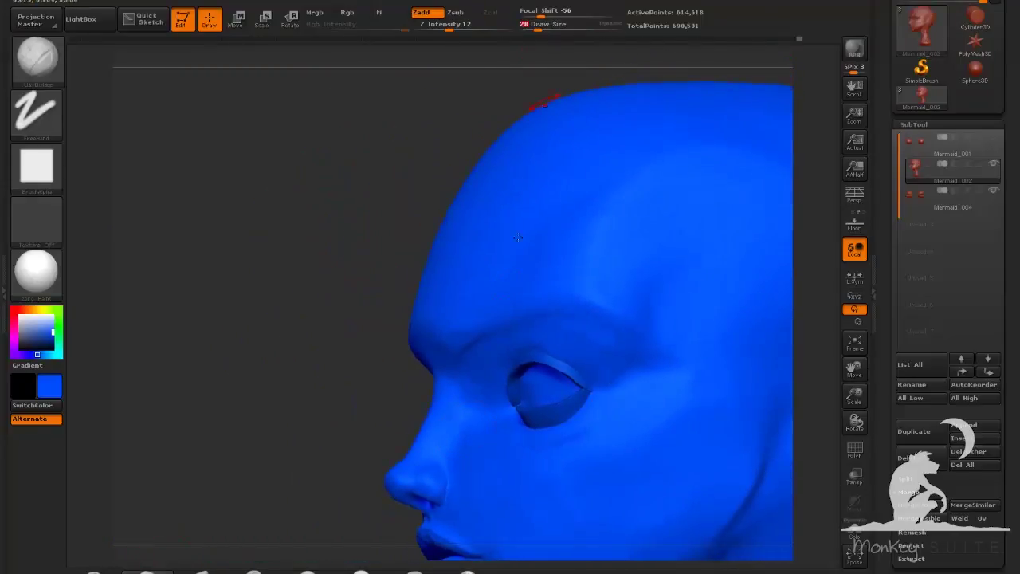
{"action": "mouse_move", "coordinate": [488, 388]}
{"action": "left_mouse_down"}
{"action": "mouse_move", "coordinate": [504, 367]}
{"action": "mouse_move", "coordinate": [484, 382]}
{"action": "mouse_move", "coordinate": [478, 368]}
{"action": "left_mouse_up"}
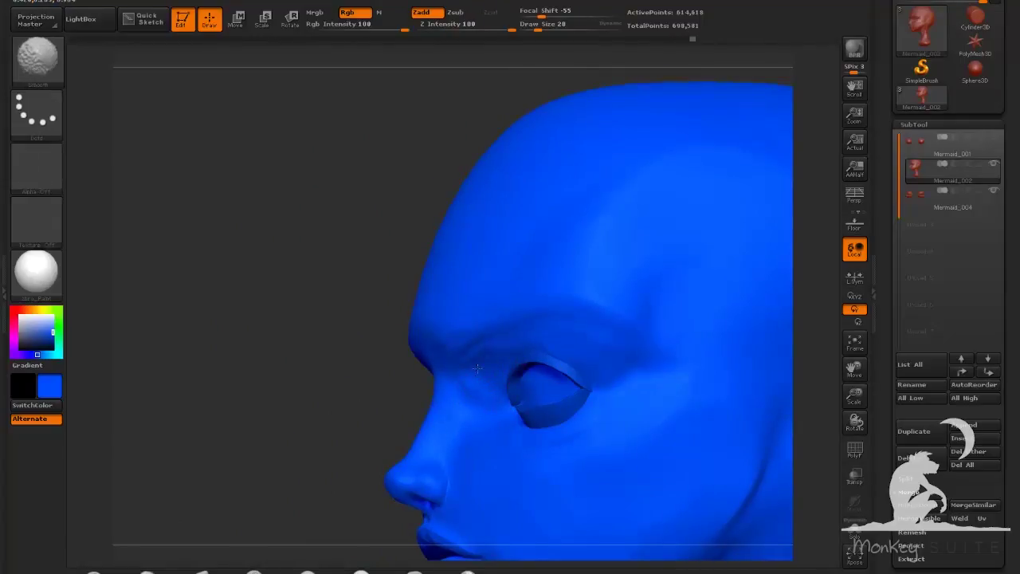
{"action": "mouse_move", "coordinate": [295, 383]}
{"action": "left_mouse_down"}
{"action": "mouse_move", "coordinate": [383, 381]}
{"action": "mouse_move", "coordinate": [338, 382]}
{"action": "left_mouse_up"}
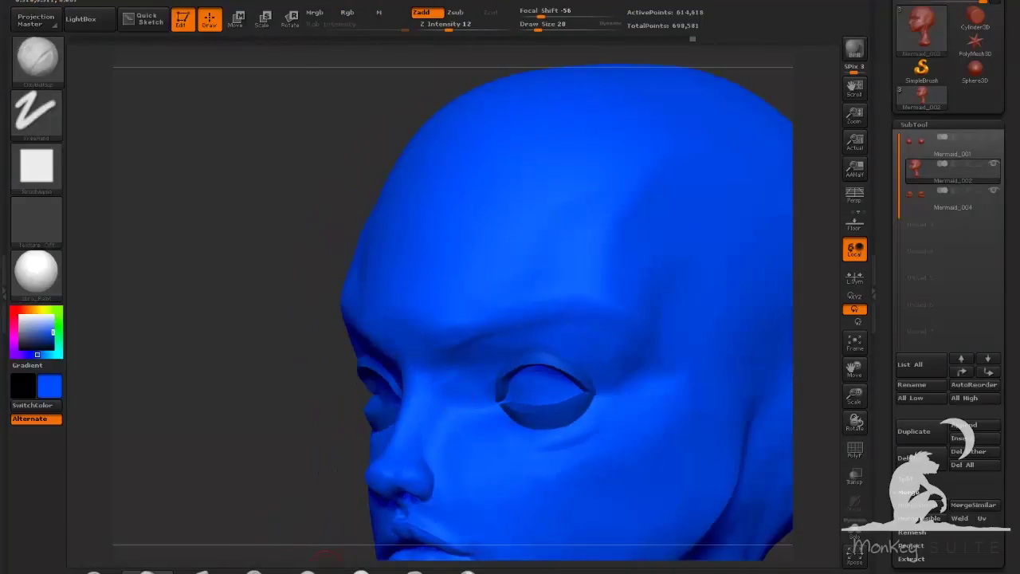
Flatten the new clay above the inner eye corner and under the inner brow with TrimDynamic
{"action": "left_click", "coordinate": [308, 570]}
{"action": "left_click_drag", "start_coordinate": [488, 388], "coordinate": [486, 376]}
{"action": "right_click_drag", "start_coordinate": [485, 359], "coordinate": [500, 361]}
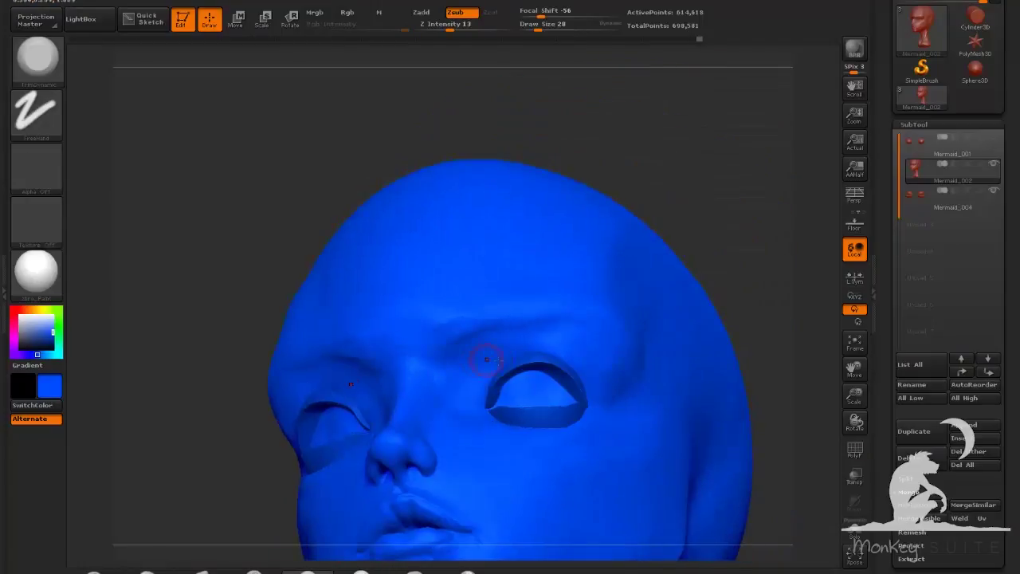
{"action": "left_click_drag", "start_coordinate": [468, 354], "coordinate": [472, 352]}
Merge the eyelid subtool down into the head and unhide the eyeballs
{"action": "mouse_move", "coordinate": [737, 221]}
{"action": "left_mouse_down"}
{"action": "mouse_move", "coordinate": [754, 255]}
{"action": "mouse_move", "coordinate": [717, 353]}
{"action": "mouse_move", "coordinate": [681, 390]}
{"action": "mouse_move", "coordinate": [645, 400]}
{"action": "mouse_move", "coordinate": [696, 382]}
{"action": "mouse_move", "coordinate": [654, 391]}
{"action": "left_mouse_up"}
{"action": "left_click_drag", "start_coordinate": [654, 391], "coordinate": [622, 335], "text": "alt"}
{"action": "left_click_drag", "start_coordinate": [692, 225], "coordinate": [668, 259]}
{"action": "left_click_drag", "start_coordinate": [668, 259], "coordinate": [706, 264], "text": "alt"}
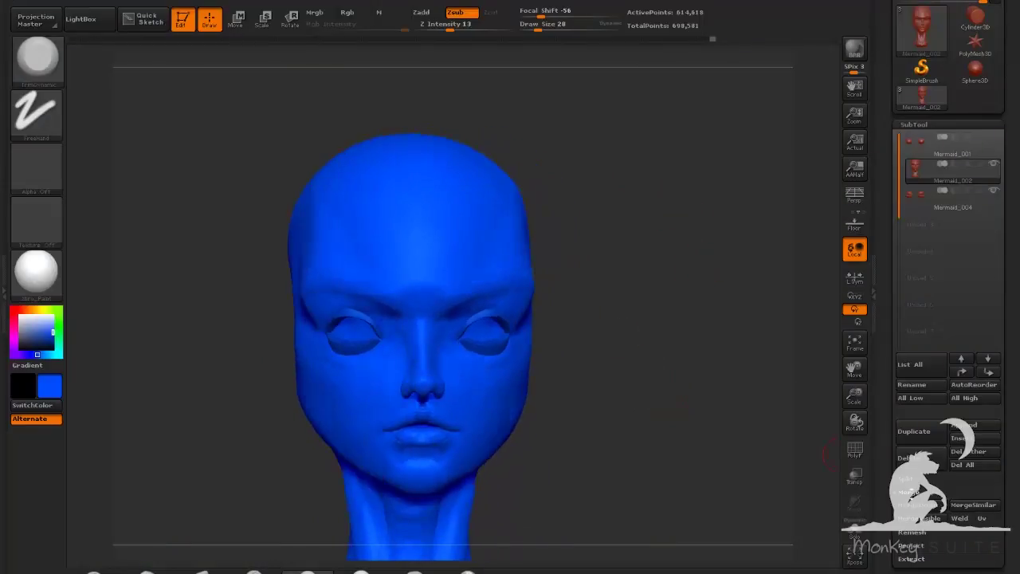
{"action": "left_click", "coordinate": [915, 504]}
{"action": "left_click_drag", "start_coordinate": [732, 436], "coordinate": [694, 433]}
{"action": "left_click", "coordinate": [995, 140]}
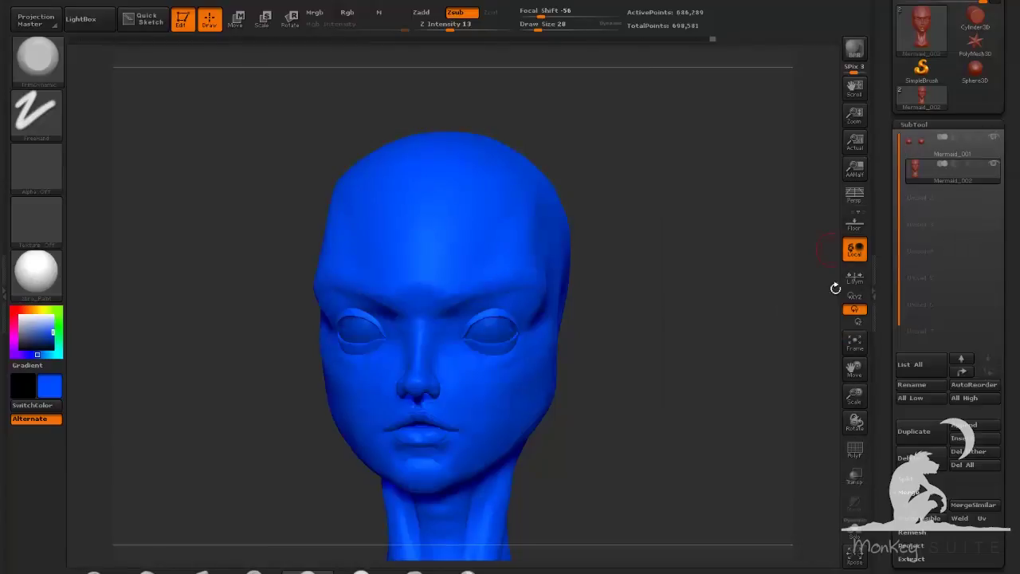
{"action": "left_click_drag", "start_coordinate": [834, 288], "coordinate": [744, 312]}
Assign polygroups to the merged head with Auto Groups and remesh it with DynaMesh at Resolution 360
{"action": "key", "text": "shift+f"}
{"action": "left_click_drag", "start_coordinate": [695, 387], "coordinate": [691, 325], "text": "alt"}
{"action": "left_click", "coordinate": [934, 122]}
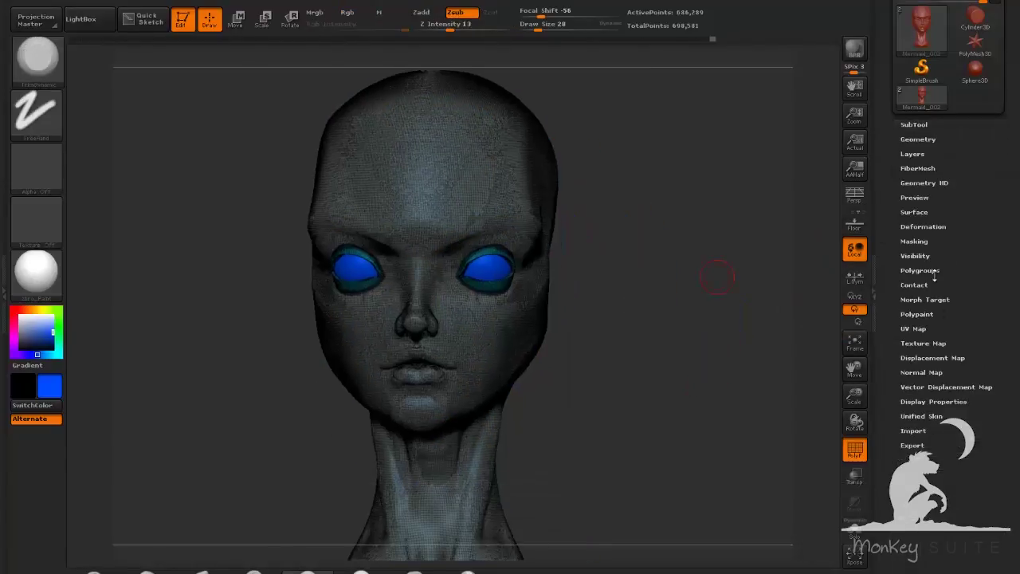
{"action": "left_click", "coordinate": [934, 272]}
{"action": "left_click", "coordinate": [925, 284]}
{"action": "left_click_drag", "start_coordinate": [788, 373], "coordinate": [659, 331]}
{"action": "key", "text": "shift+f"}
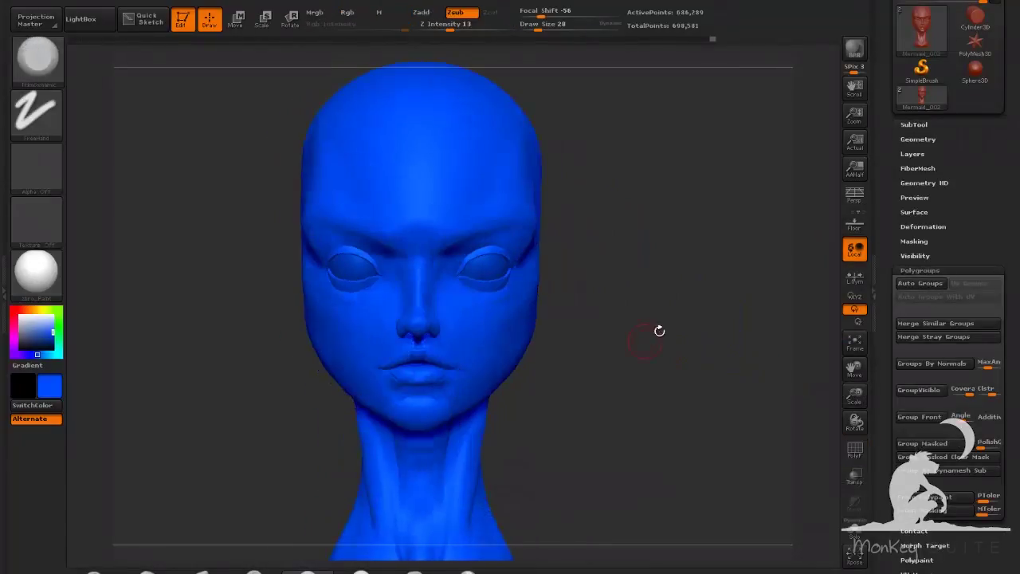
{"action": "left_click", "coordinate": [935, 139]}
{"action": "left_click_drag", "start_coordinate": [676, 251], "coordinate": [695, 290], "text": "alt"}
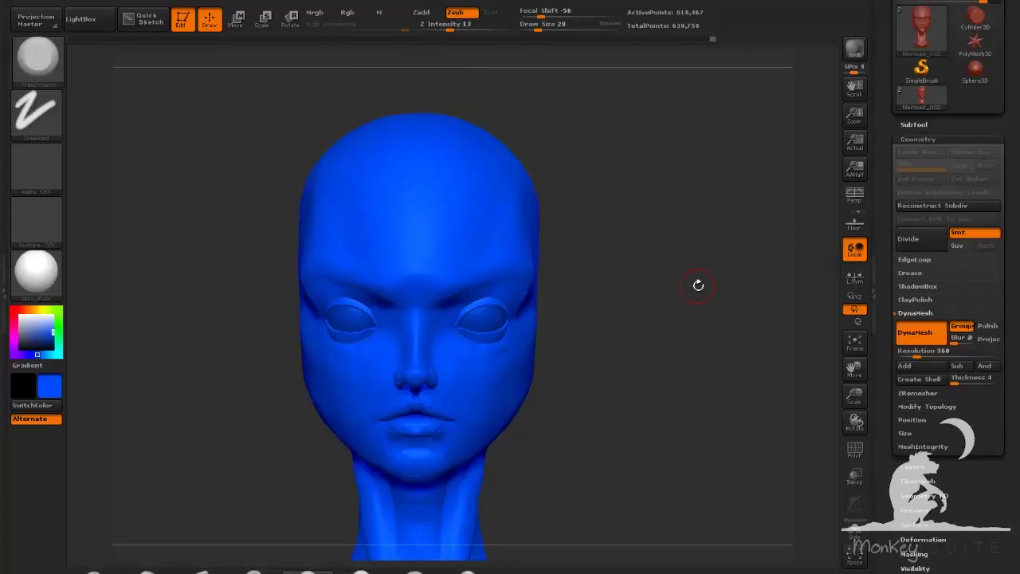
Smooth the seams where the upper and lower eyelids join the surrounding face skin
{"action": "mouse_move", "coordinate": [574, 424]}
{"action": "left_mouse_down", "text": "alt"}
{"action": "mouse_move", "coordinate": [709, 389]}
{"action": "mouse_move", "coordinate": [635, 373]}
{"action": "left_mouse_up", "text": "alt"}
{"action": "left_click_drag", "start_coordinate": [493, 300], "coordinate": [465, 302], "text": "shift"}
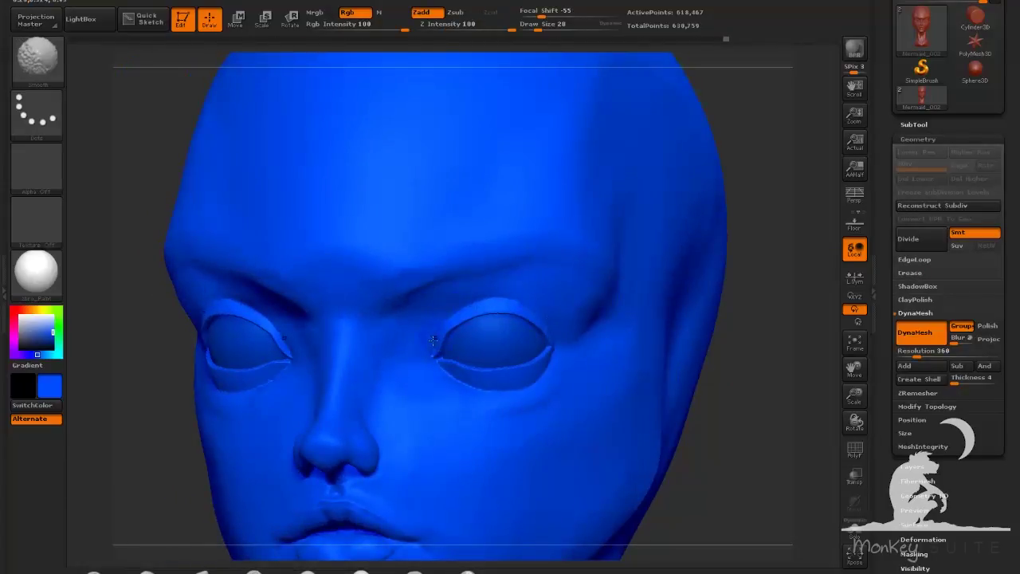
{"action": "mouse_move", "coordinate": [433, 340]}
{"action": "left_mouse_down", "text": "shift"}
{"action": "mouse_move", "coordinate": [430, 359]}
{"action": "mouse_move", "coordinate": [506, 394]}
{"action": "left_mouse_up", "text": "shift"}
{"action": "mouse_move", "coordinate": [711, 405]}
{"action": "left_mouse_down"}
{"action": "mouse_move", "coordinate": [694, 428]}
{"action": "mouse_move", "coordinate": [802, 485]}
{"action": "mouse_move", "coordinate": [805, 526]}
{"action": "left_mouse_up"}
{"action": "left_click_drag", "start_coordinate": [451, 325], "coordinate": [457, 365], "text": "shift"}
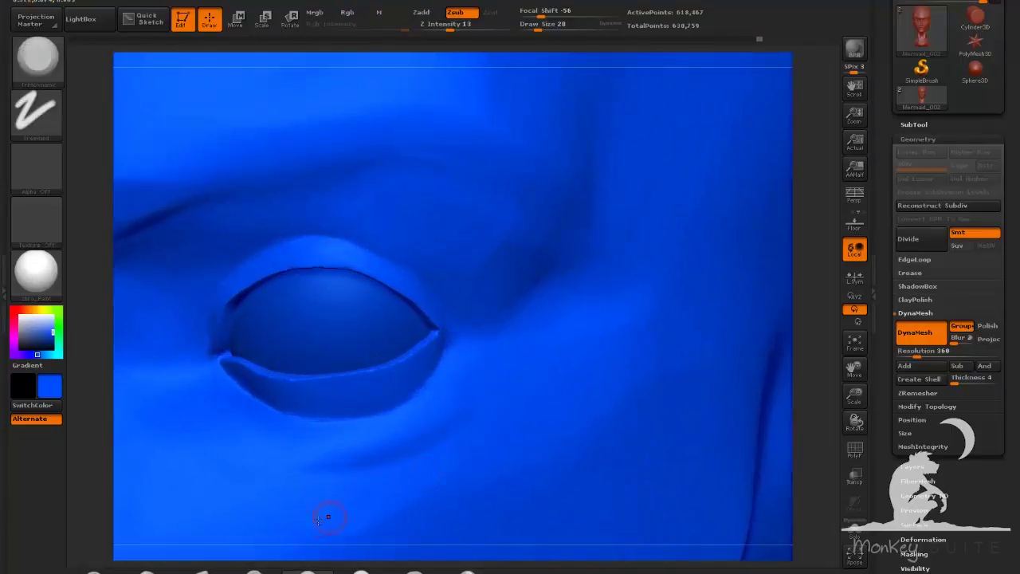
Remesh the head at DynaMesh Resolution 432 and refine the lower lid's edge with Dam_Standard at Draw Size 39 and Z Intensity 10
{"action": "left_click", "coordinate": [254, 570]}
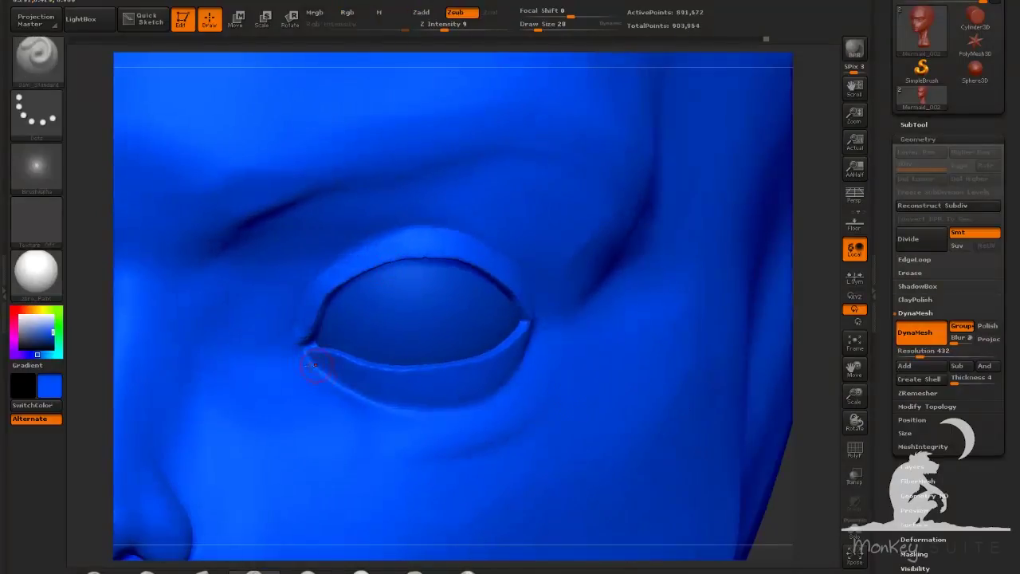
{"action": "mouse_move", "coordinate": [335, 386]}
{"action": "left_mouse_down", "text": "shift"}
{"action": "mouse_move", "coordinate": [332, 373]}
{"action": "mouse_move", "coordinate": [329, 383]}
{"action": "mouse_move", "coordinate": [360, 395]}
{"action": "left_mouse_up", "text": "shift"}
{"action": "left_click", "coordinate": [541, 28]}
{"action": "left_click", "coordinate": [446, 28]}
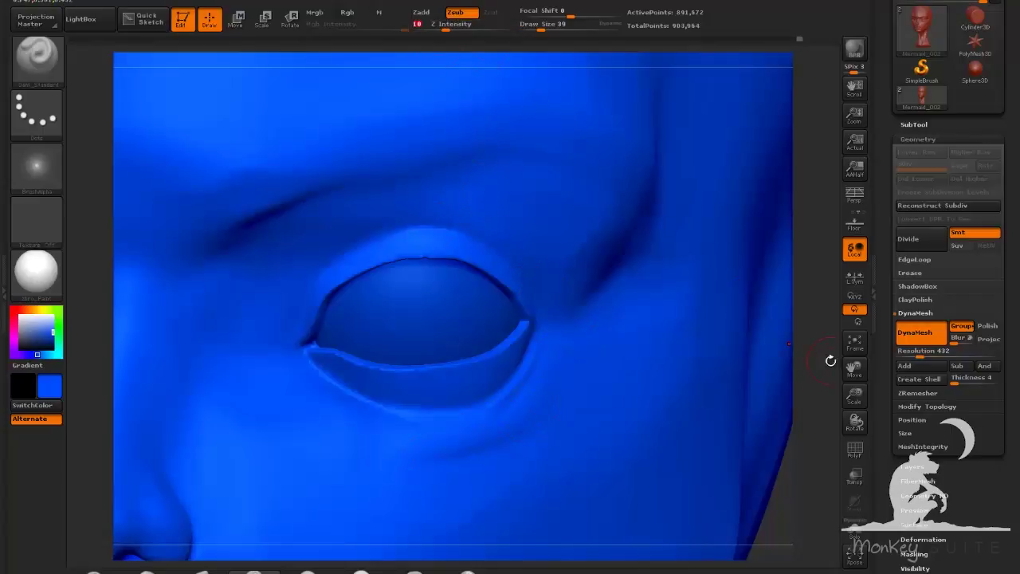
Carve creases at the outer eye corner, along the upper lid and at the inner corner with Dam_Standard at Draw Size 62, Z Intensity 10
{"action": "left_click_drag", "start_coordinate": [831, 361], "coordinate": [807, 359]}
{"action": "left_click", "coordinate": [451, 29]}
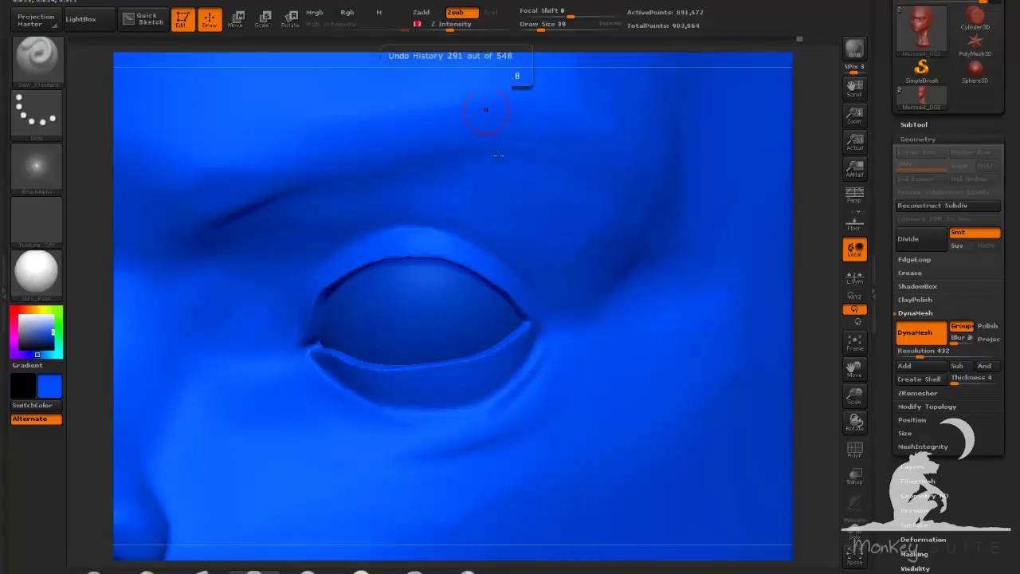
{"action": "left_click", "coordinate": [546, 29]}
{"action": "left_click", "coordinate": [547, 29]}
{"action": "left_click", "coordinate": [447, 28]}
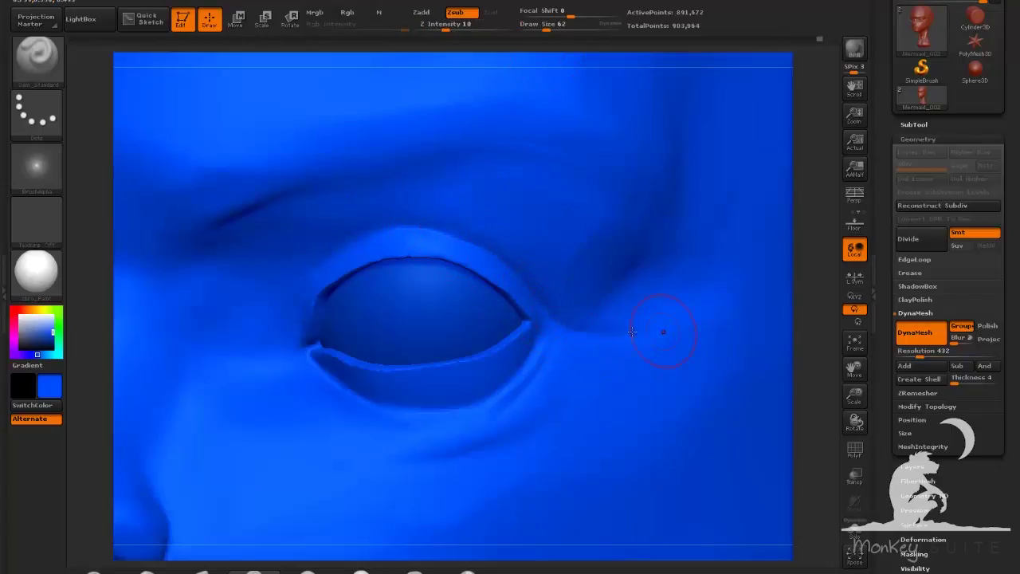
{"action": "left_click_drag", "start_coordinate": [439, 238], "coordinate": [323, 257]}
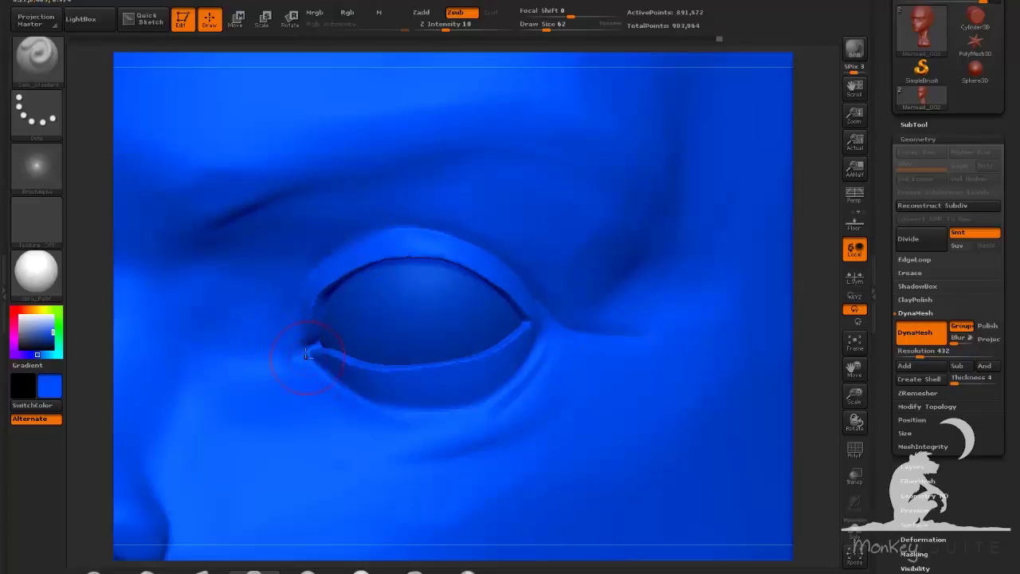
{"action": "left_click_drag", "start_coordinate": [298, 355], "coordinate": [283, 359]}
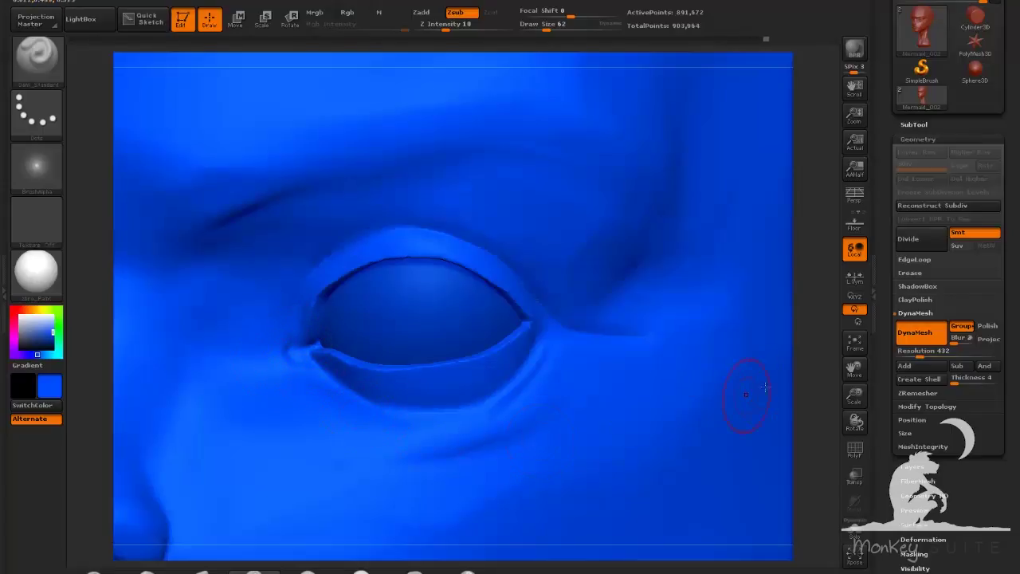
Smooth the rims of the upper and lower eyelids where they meet the eyeball
{"action": "left_click_drag", "start_coordinate": [808, 391], "coordinate": [833, 363]}
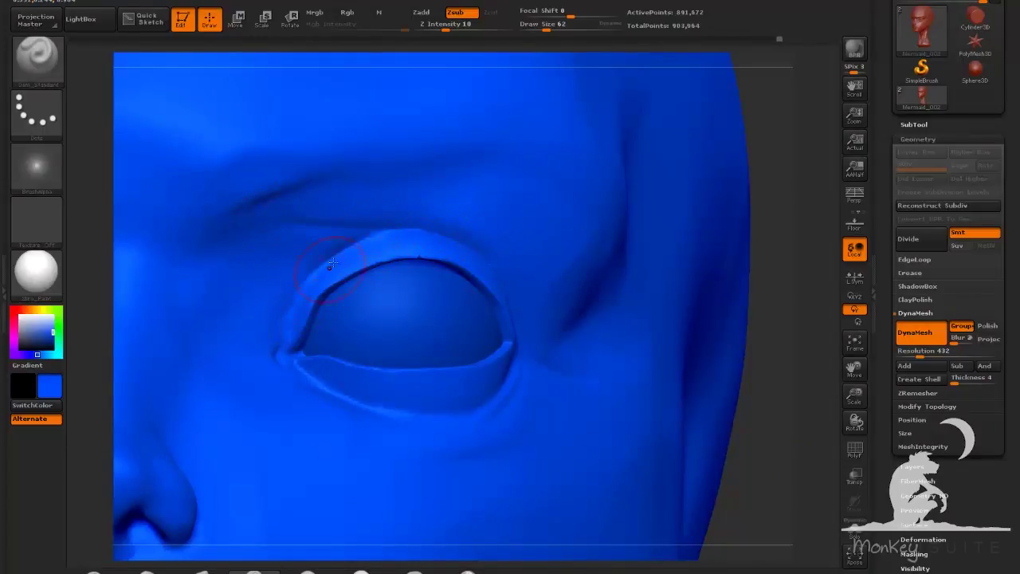
{"action": "mouse_move", "coordinate": [765, 410]}
{"action": "left_mouse_down"}
{"action": "mouse_move", "coordinate": [745, 426]}
{"action": "mouse_move", "coordinate": [701, 422]}
{"action": "mouse_move", "coordinate": [656, 452]}
{"action": "mouse_move", "coordinate": [766, 451]}
{"action": "mouse_move", "coordinate": [748, 437]}
{"action": "mouse_move", "coordinate": [787, 440]}
{"action": "left_mouse_up"}
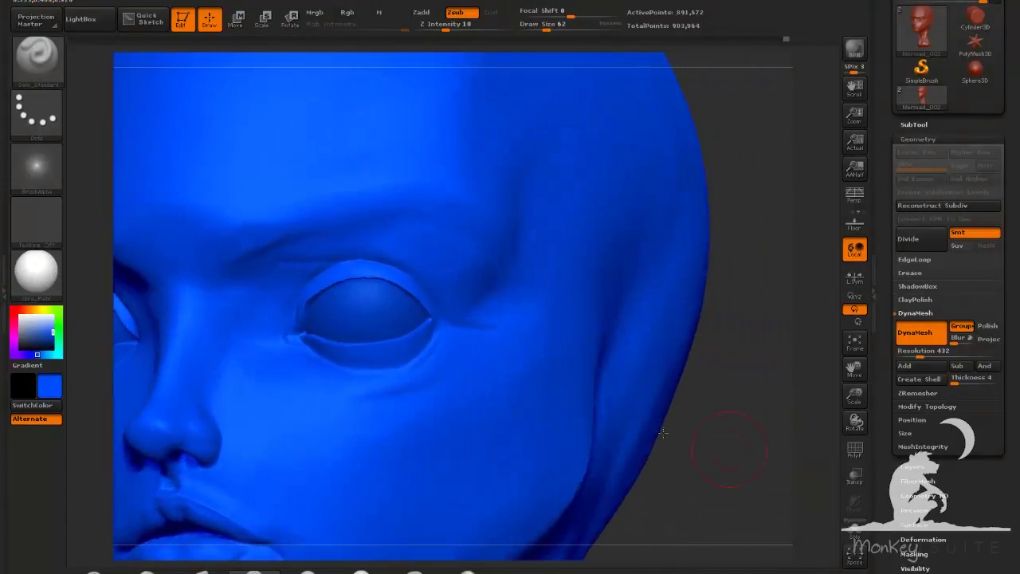
{"action": "left_click_drag", "start_coordinate": [386, 341], "coordinate": [340, 340], "text": "shift"}
{"action": "left_click_drag", "start_coordinate": [370, 279], "coordinate": [375, 283], "text": "shift"}
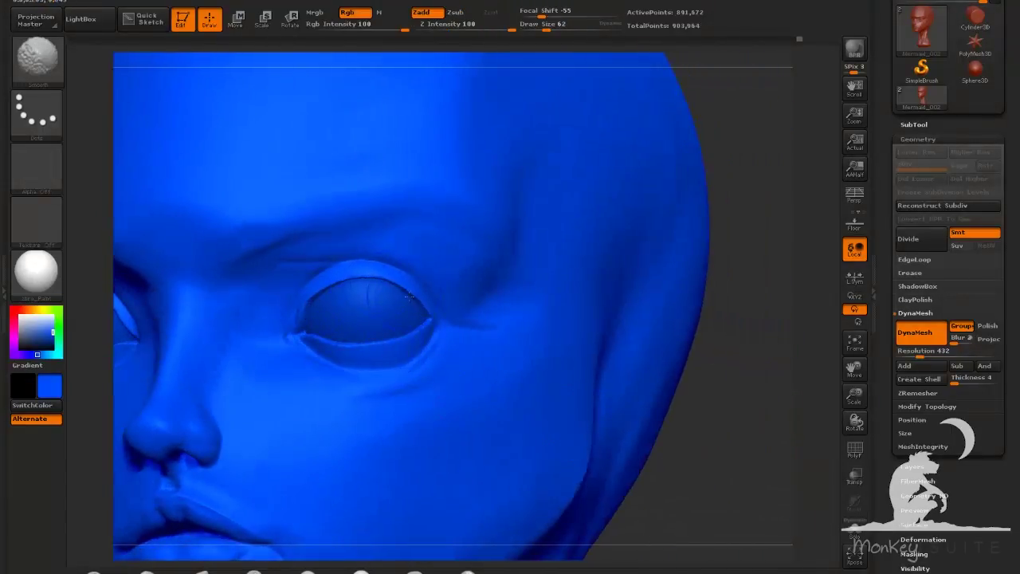
Nudge the inner part of the upper eyelid upward with the Move brush at Draw Size 62
{"action": "mouse_move", "coordinate": [669, 453]}
{"action": "left_mouse_down"}
{"action": "mouse_move", "coordinate": [715, 425]}
{"action": "mouse_move", "coordinate": [688, 435]}
{"action": "left_mouse_up"}
{"action": "left_click_drag", "start_coordinate": [687, 434], "coordinate": [718, 446], "text": "alt"}
{"action": "key", "text": "b"}
{"action": "key", "text": "m"}
{"action": "key", "text": "v"}
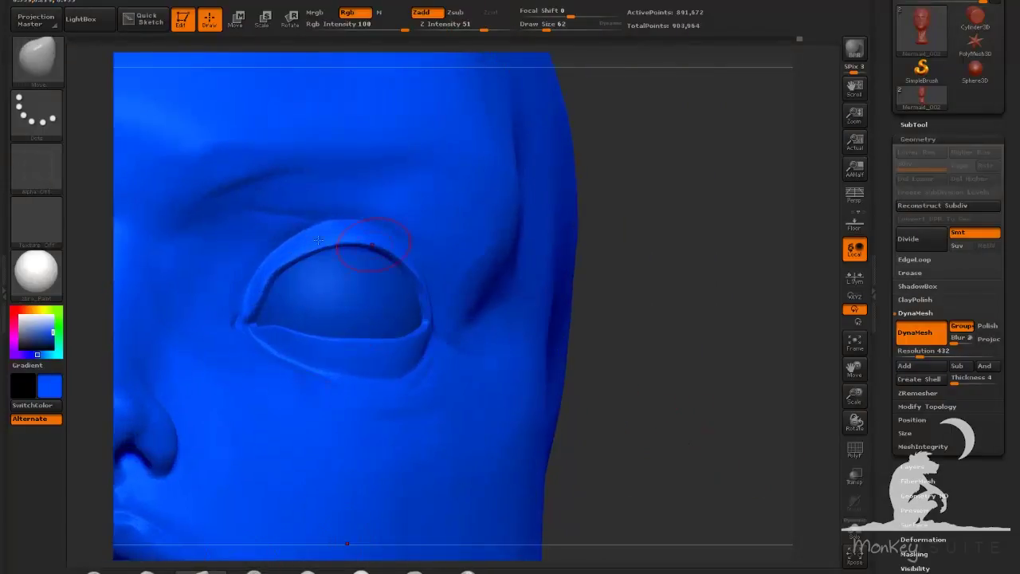
{"action": "left_click_drag", "start_coordinate": [277, 276], "coordinate": [278, 252]}
Carve the upper lid crease past the outer eye corner with Dam_Standard at Draw Size 62 and smooth the skin near the inner corner
{"action": "left_click", "coordinate": [256, 569]}
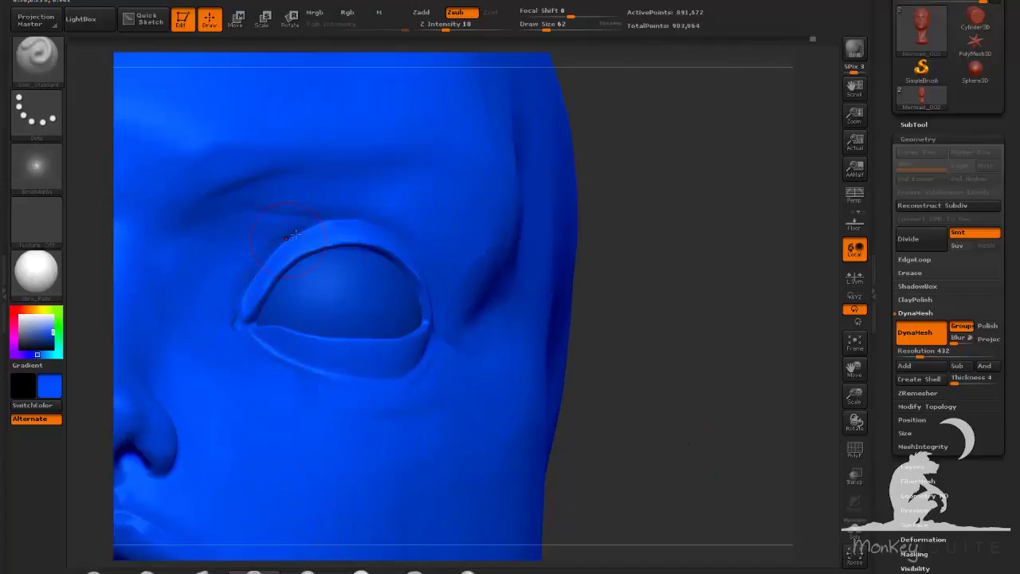
{"action": "left_click_drag", "start_coordinate": [685, 352], "coordinate": [590, 351]}
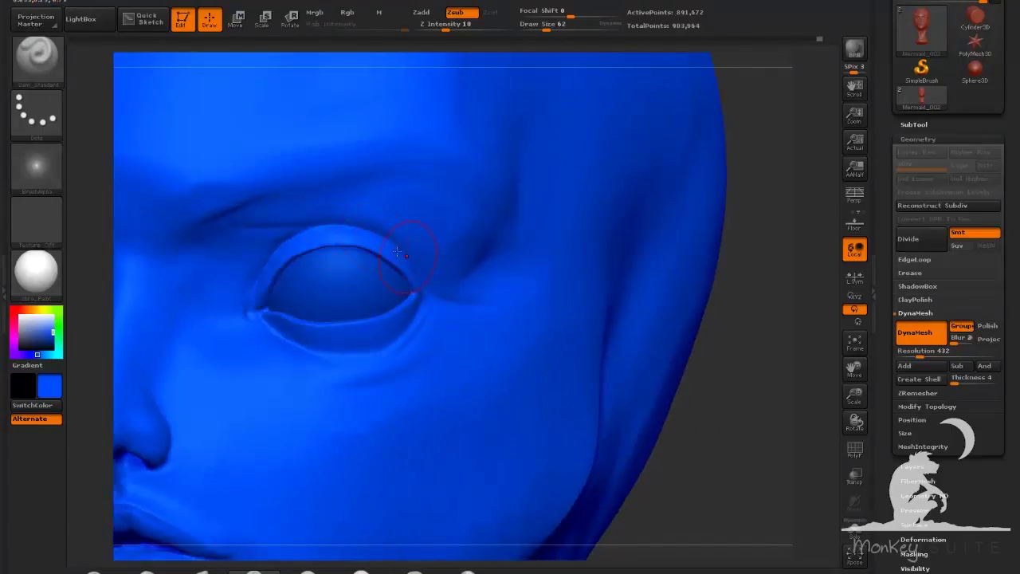
{"action": "left_click_drag", "start_coordinate": [397, 252], "coordinate": [477, 303]}
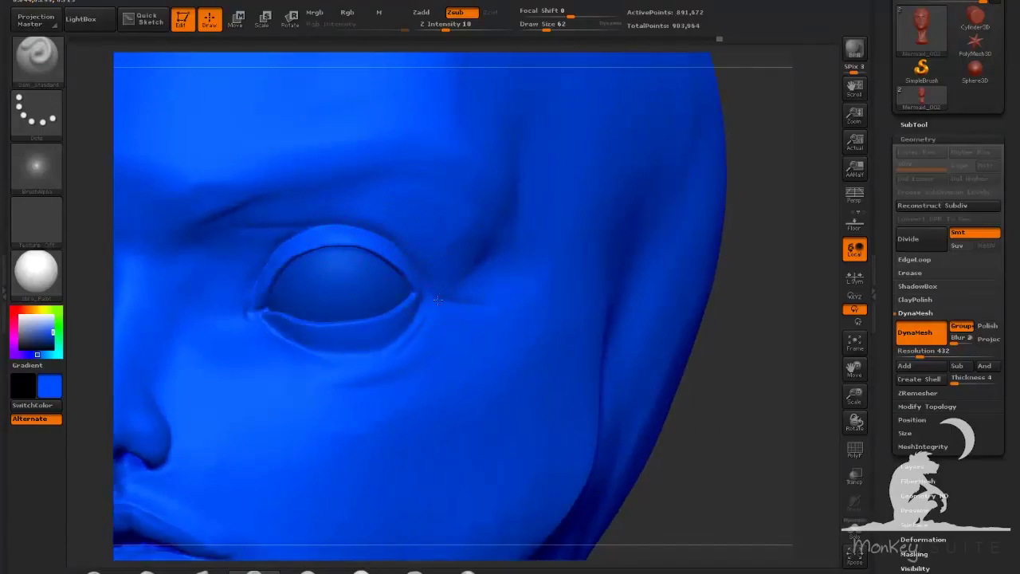
{"action": "left_click_drag", "start_coordinate": [743, 452], "coordinate": [612, 452]}
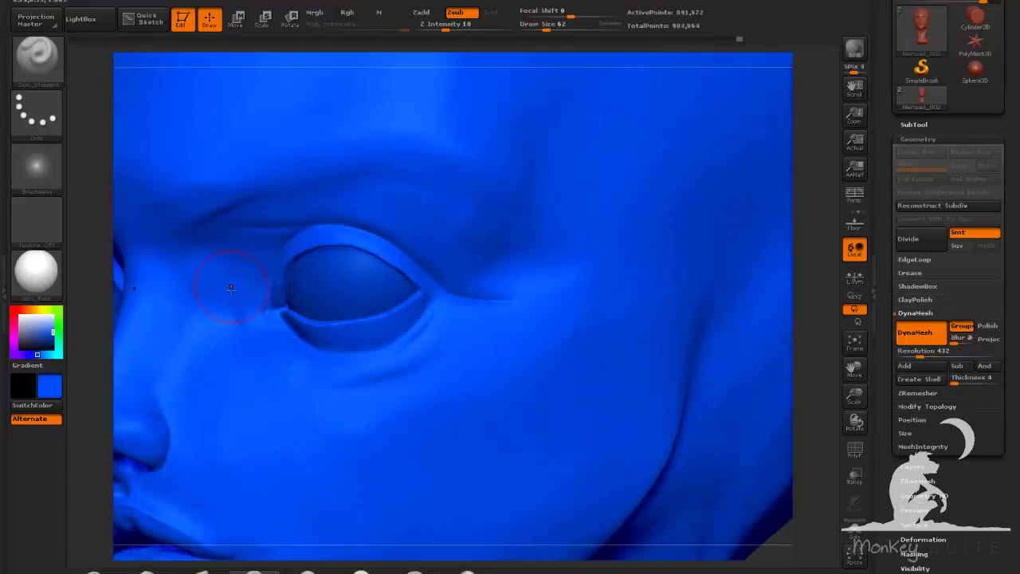
{"action": "mouse_move", "coordinate": [787, 485]}
{"action": "left_mouse_down"}
{"action": "mouse_move", "coordinate": [810, 478]}
{"action": "mouse_move", "coordinate": [640, 446]}
{"action": "mouse_move", "coordinate": [647, 438]}
{"action": "mouse_move", "coordinate": [686, 510]}
{"action": "left_mouse_up"}
{"action": "left_click_drag", "start_coordinate": [411, 381], "coordinate": [372, 348], "text": "shift"}
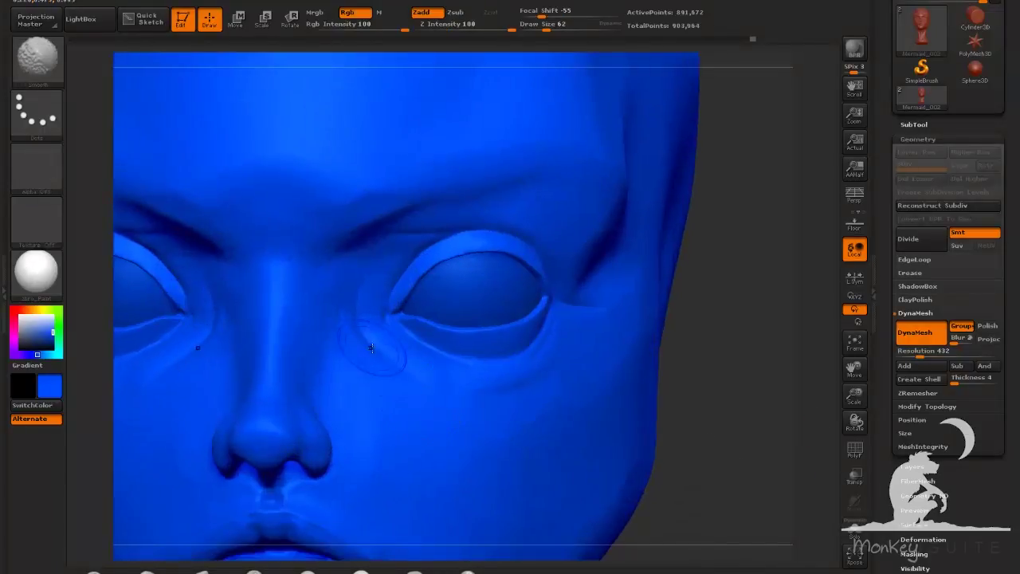
Build up the lower eyelid from the inner to the outer corner with ClayBuildup at Draw Size 50, Z Intensity 12
{"action": "left_click_drag", "start_coordinate": [715, 415], "coordinate": [622, 414], "text": "alt"}
{"action": "left_click_drag", "start_coordinate": [622, 415], "coordinate": [653, 455], "text": "alt"}
{"action": "left_click", "coordinate": [148, 571]}
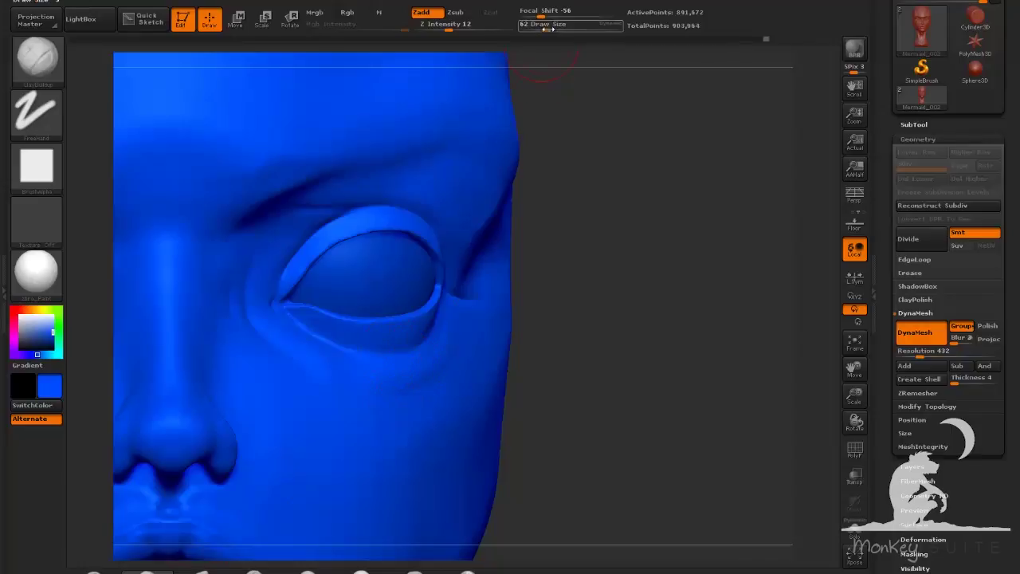
{"action": "left_click_drag", "start_coordinate": [547, 27], "coordinate": [543, 27]}
{"action": "left_click_drag", "start_coordinate": [289, 310], "coordinate": [399, 354]}
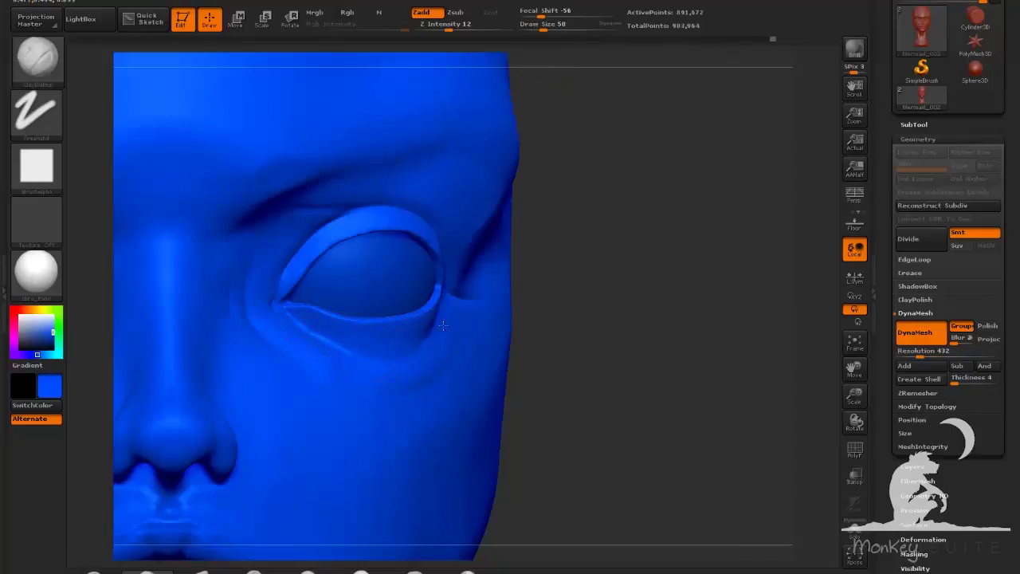
{"action": "left_click_drag", "start_coordinate": [638, 399], "coordinate": [578, 398]}
{"action": "left_click_drag", "start_coordinate": [399, 357], "coordinate": [445, 326]}
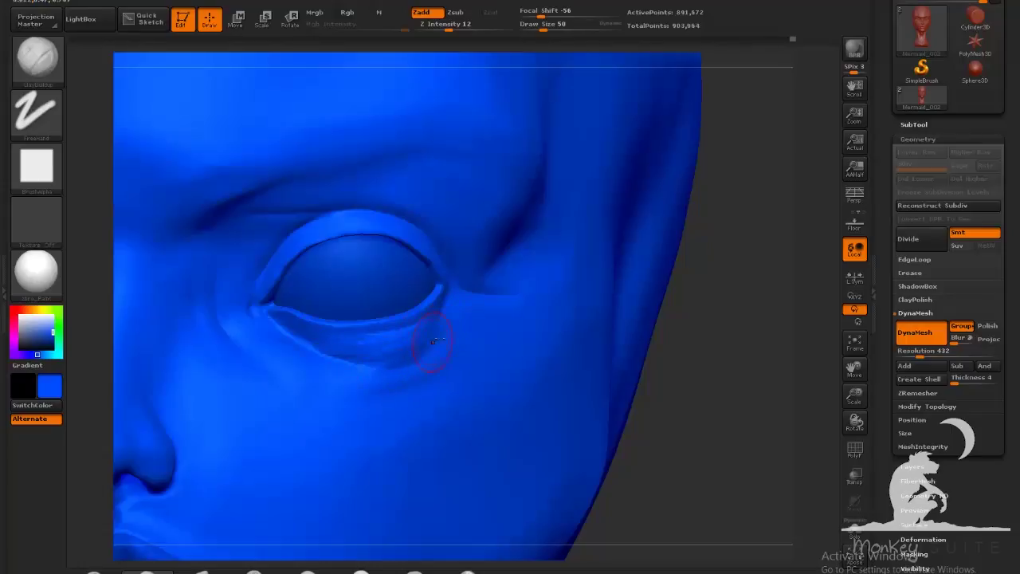
Add diagonal ClayBuildup strokes to the upper cheek beneath the eye, raising the Draw Size to 53
{"action": "left_click_drag", "start_coordinate": [742, 398], "coordinate": [670, 399]}
{"action": "mouse_move", "coordinate": [451, 355]}
{"action": "left_mouse_down"}
{"action": "mouse_move", "coordinate": [358, 392]}
{"action": "mouse_move", "coordinate": [345, 419]}
{"action": "left_mouse_up"}
{"action": "left_click_drag", "start_coordinate": [464, 389], "coordinate": [365, 438]}
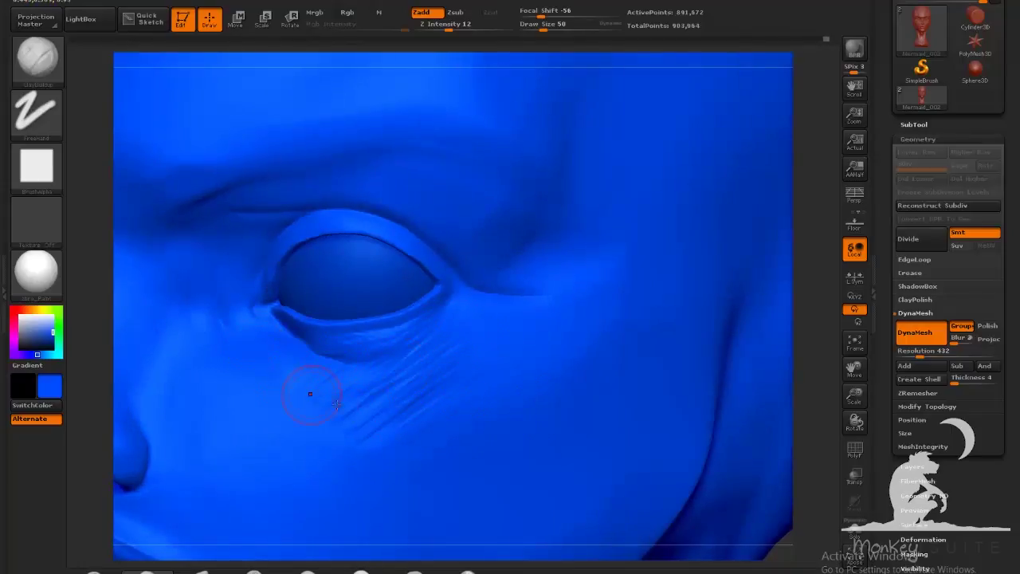
{"action": "left_click", "coordinate": [545, 28]}
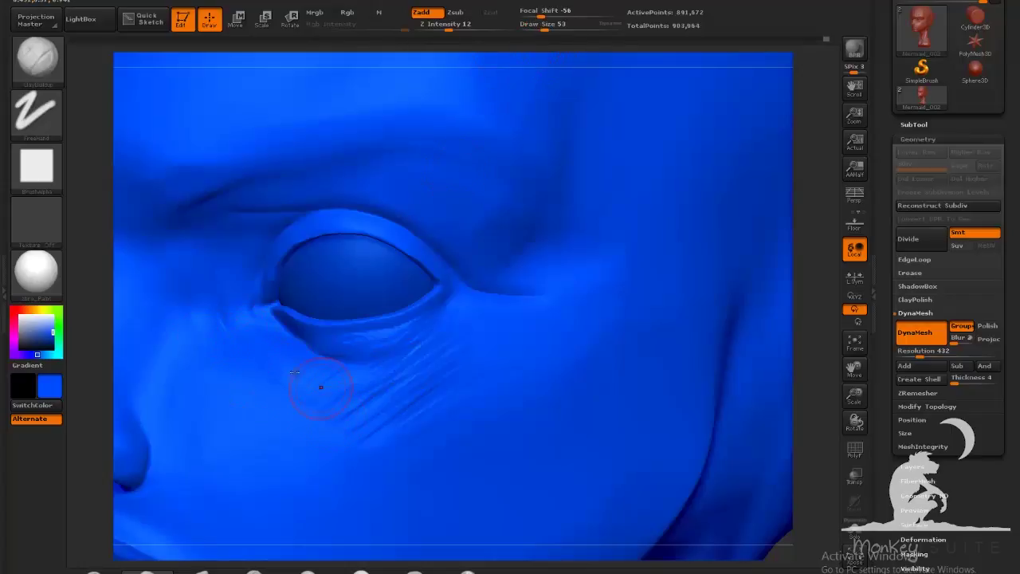
{"action": "left_click_drag", "start_coordinate": [321, 388], "coordinate": [284, 399]}
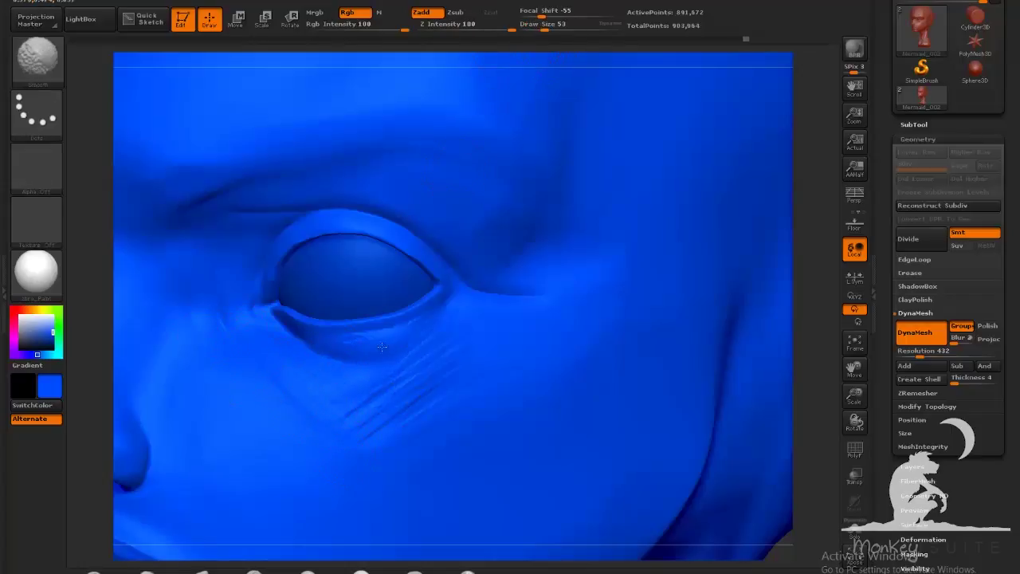
Smooth the clay strokes beneath the eye into the cheek and even out the surface at Draw Size 118
{"action": "left_click_drag", "start_coordinate": [417, 374], "coordinate": [324, 403], "text": "shift"}
{"action": "key", "text": "3"}
{"action": "left_click_drag", "start_coordinate": [452, 379], "coordinate": [369, 426], "text": "shift"}
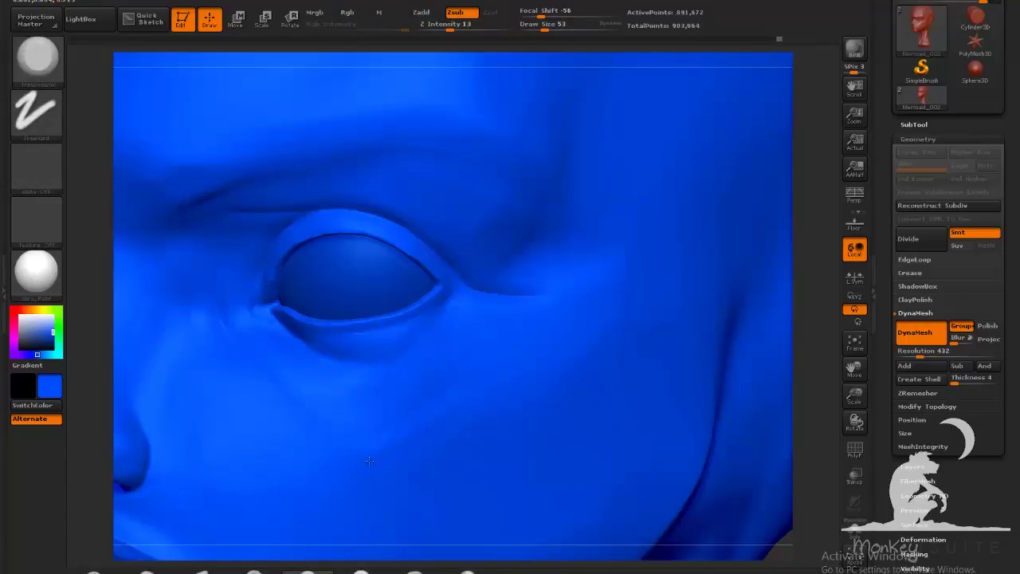
{"action": "left_click", "coordinate": [555, 26]}
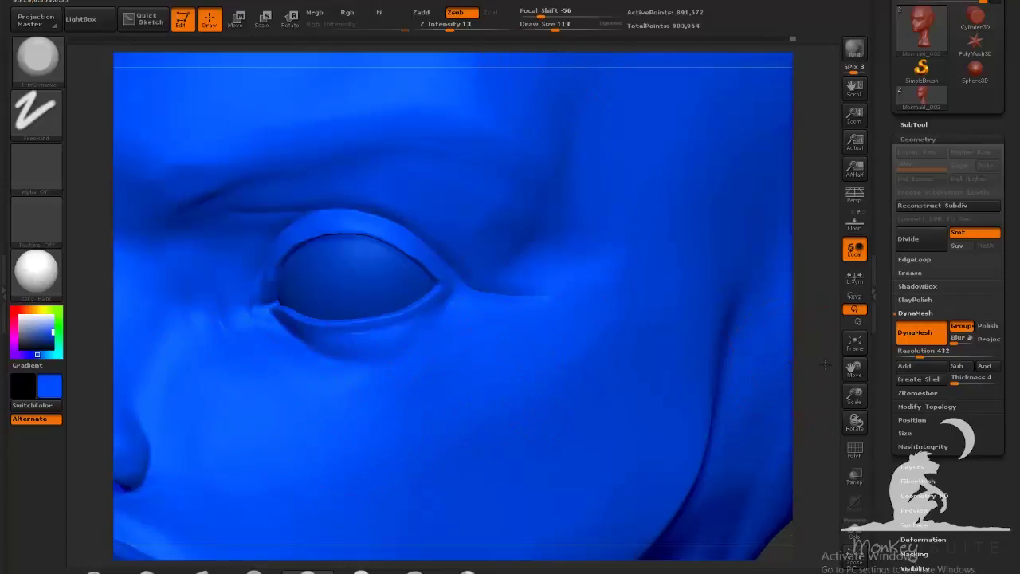
Sharpen the outer part of the lower eyelid's rim with Dam_Standard at Draw Size 20, Z Intensity 10
{"action": "left_click_drag", "start_coordinate": [797, 375], "coordinate": [833, 386]}
{"action": "left_click_drag", "start_coordinate": [715, 410], "coordinate": [618, 433], "text": "alt"}
{"action": "mouse_move", "coordinate": [618, 432]}
{"action": "left_mouse_down"}
{"action": "mouse_move", "coordinate": [643, 431]}
{"action": "mouse_move", "coordinate": [628, 444]}
{"action": "mouse_move", "coordinate": [681, 449]}
{"action": "mouse_move", "coordinate": [698, 467]}
{"action": "left_mouse_up"}
{"action": "left_click", "coordinate": [255, 571]}
{"action": "left_click", "coordinate": [548, 29]}
{"action": "left_click_drag", "start_coordinate": [548, 29], "coordinate": [538, 29]}
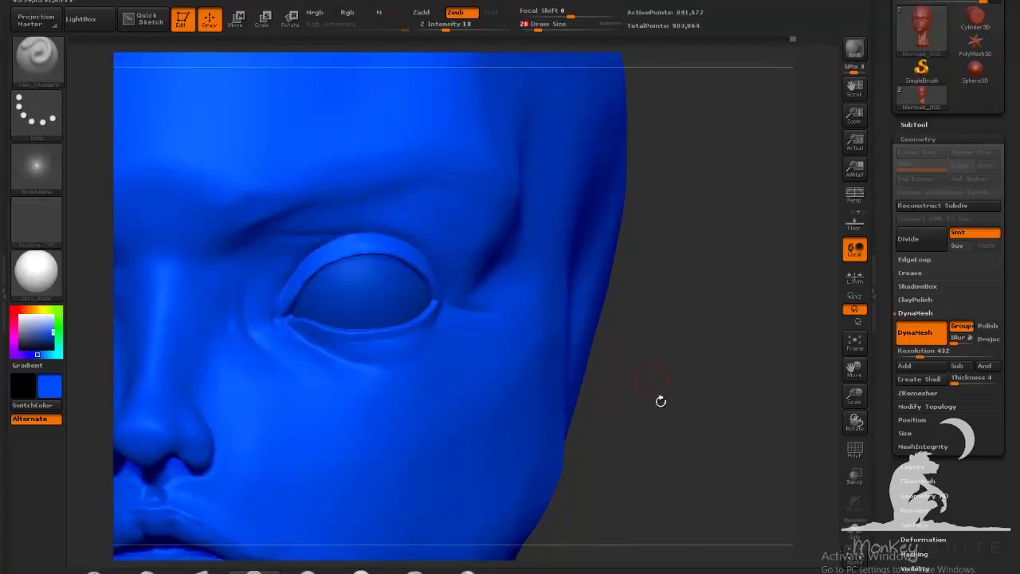
{"action": "left_click_drag", "start_coordinate": [661, 401], "coordinate": [668, 437], "text": "alt"}
{"action": "left_click_drag", "start_coordinate": [417, 298], "coordinate": [397, 304]}
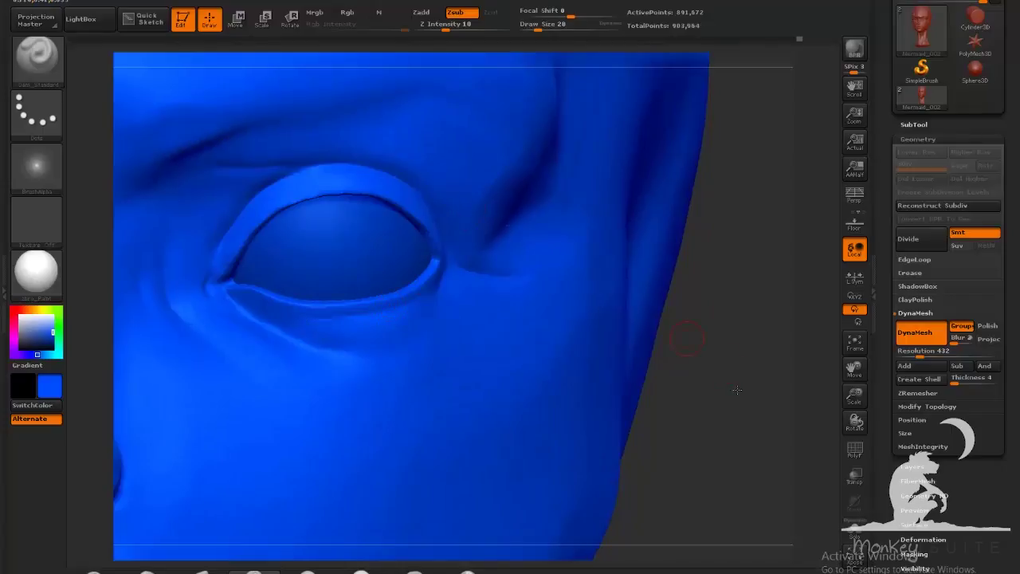
Smooth the upper eyelid's rim and remesh the head with DynaMesh at Resolution 432
{"action": "left_click_drag", "start_coordinate": [738, 390], "coordinate": [667, 381]}
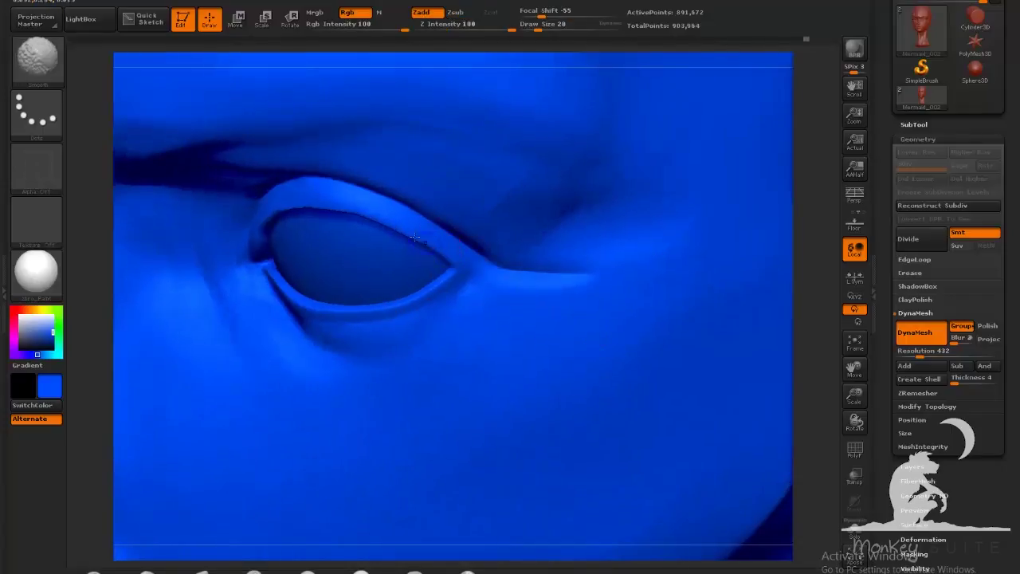
{"action": "left_click_drag", "start_coordinate": [415, 238], "coordinate": [311, 208], "text": "shift"}
{"action": "left_click_drag", "start_coordinate": [788, 324], "coordinate": [670, 306]}
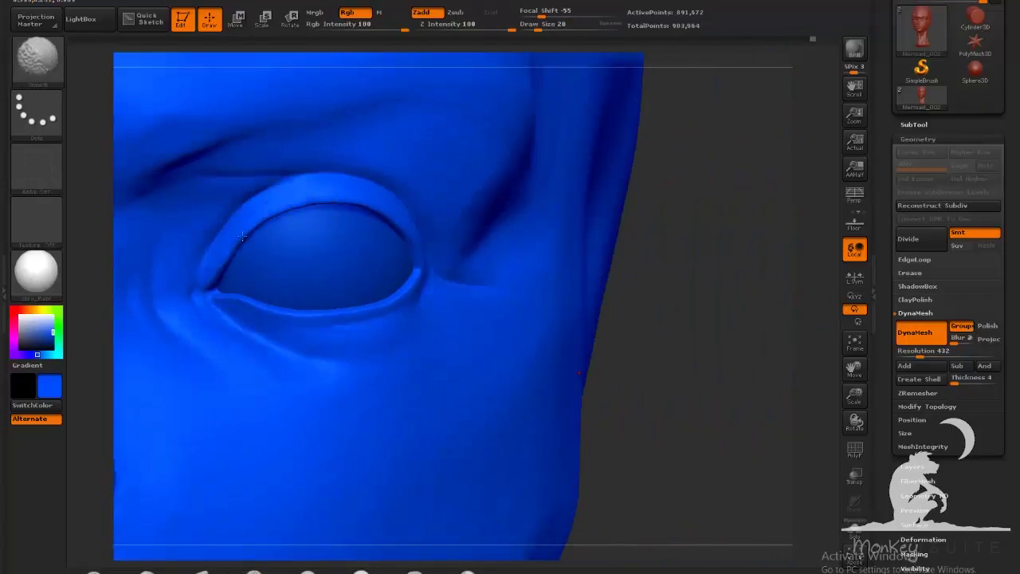
{"action": "left_click_drag", "start_coordinate": [729, 349], "coordinate": [666, 361]}
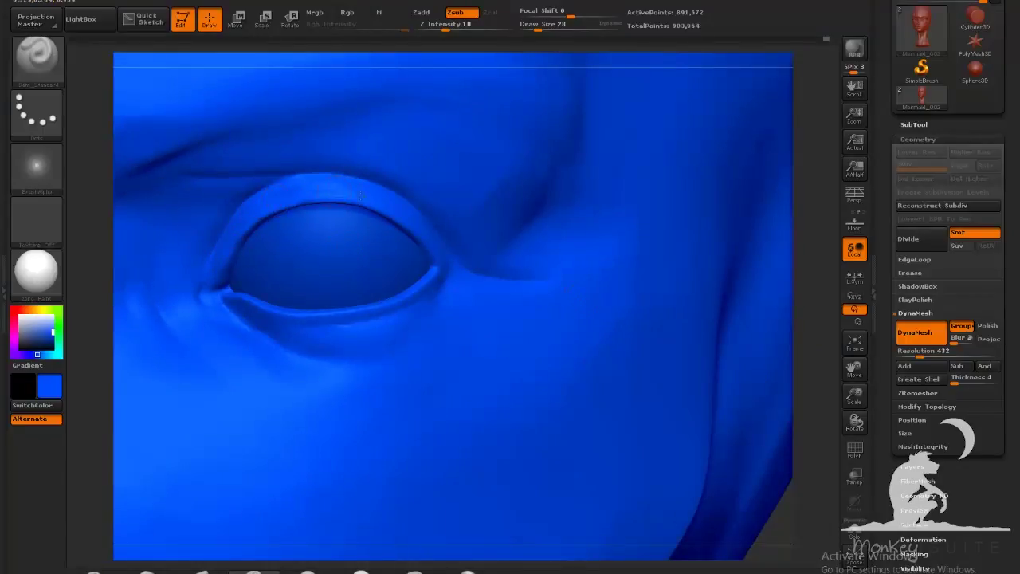
{"action": "mouse_move", "coordinate": [821, 423]}
{"action": "left_mouse_down"}
{"action": "mouse_move", "coordinate": [734, 410]}
{"action": "mouse_move", "coordinate": [821, 405]}
{"action": "left_mouse_up"}
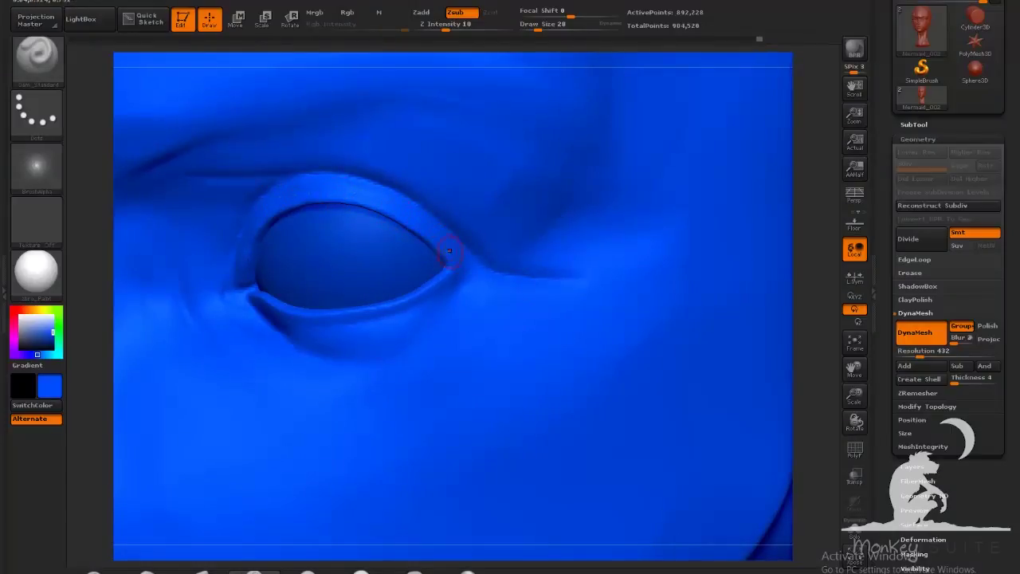
Carve fine creases along the upper eyelid and at the outer eye corner with Dam_Standard at Draw Size 20
{"action": "left_click_drag", "start_coordinate": [820, 336], "coordinate": [777, 333]}
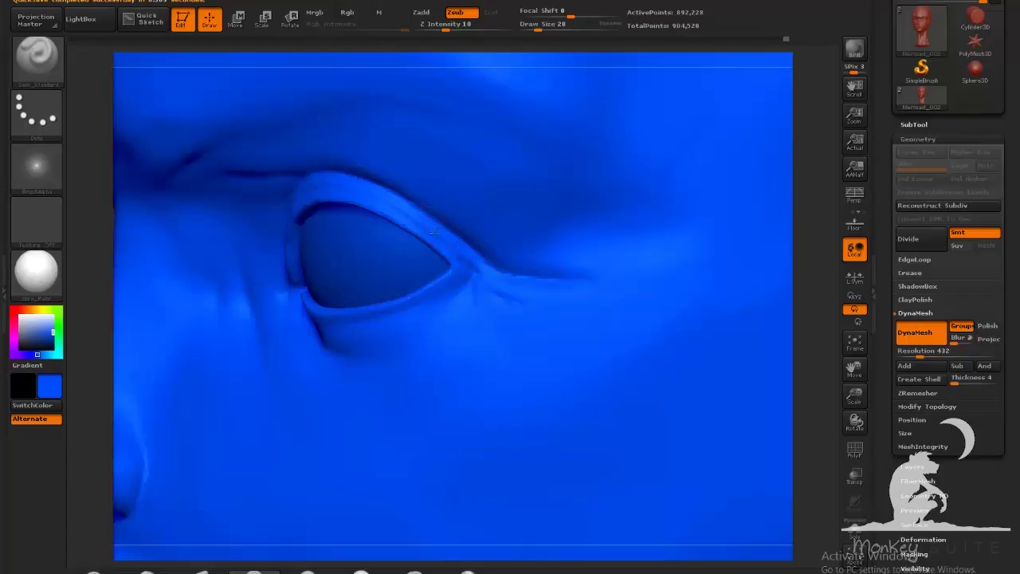
{"action": "left_click_drag", "start_coordinate": [819, 350], "coordinate": [829, 364]}
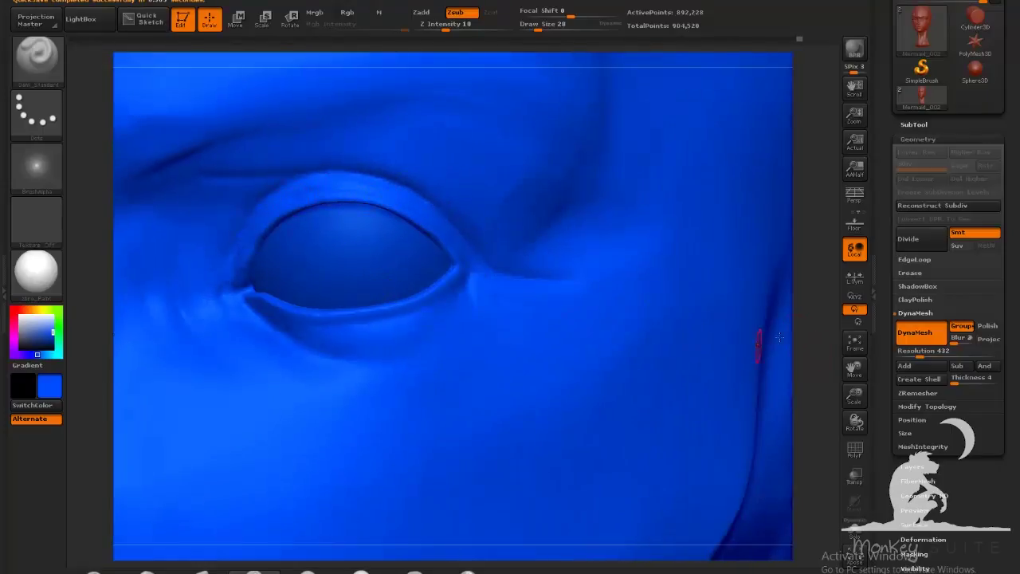
{"action": "right_click_drag", "start_coordinate": [779, 338], "coordinate": [634, 307]}
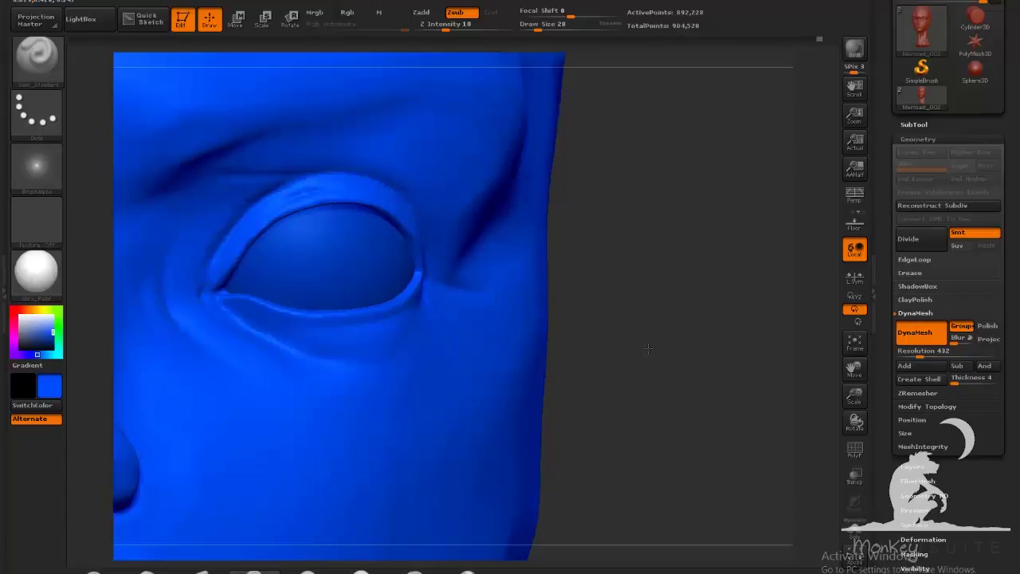
{"action": "right_click_drag", "start_coordinate": [431, 214], "coordinate": [457, 240]}
Carve the crease around the nostril wing with Dam_Standard, redoing it at Draw Size 42
{"action": "left_click_drag", "start_coordinate": [826, 377], "coordinate": [638, 430], "text": "alt"}
{"action": "left_click_drag", "start_coordinate": [638, 430], "coordinate": [319, 405]}
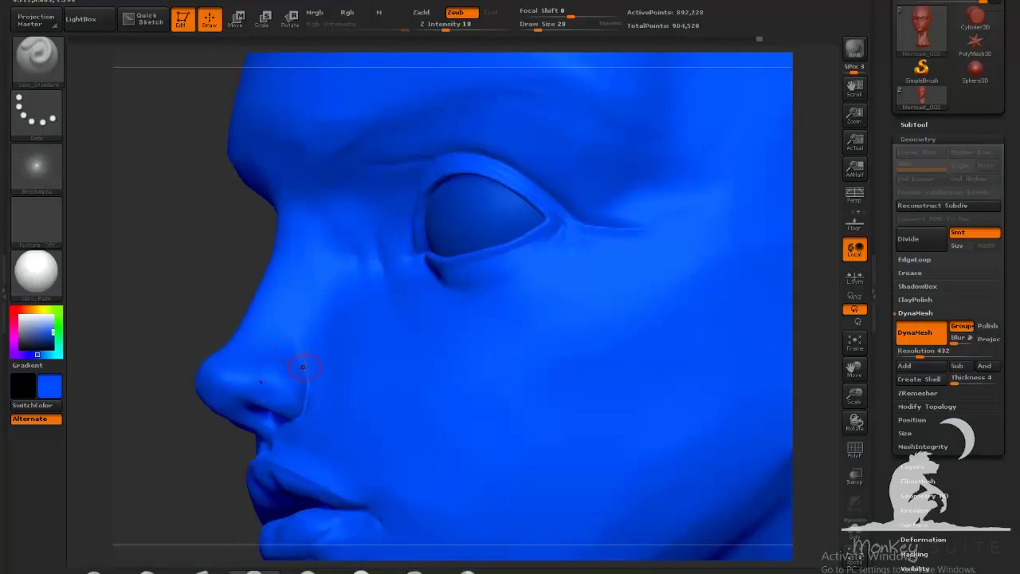
{"action": "left_click_drag", "start_coordinate": [192, 449], "coordinate": [328, 444]}
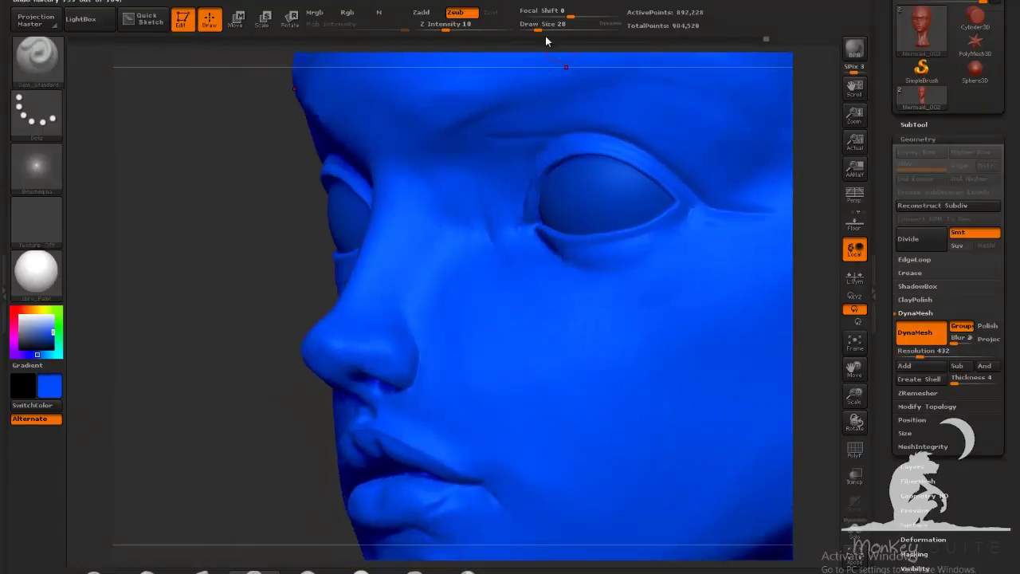
{"action": "left_click", "coordinate": [543, 29]}
{"action": "left_click_drag", "start_coordinate": [267, 398], "coordinate": [220, 398]}
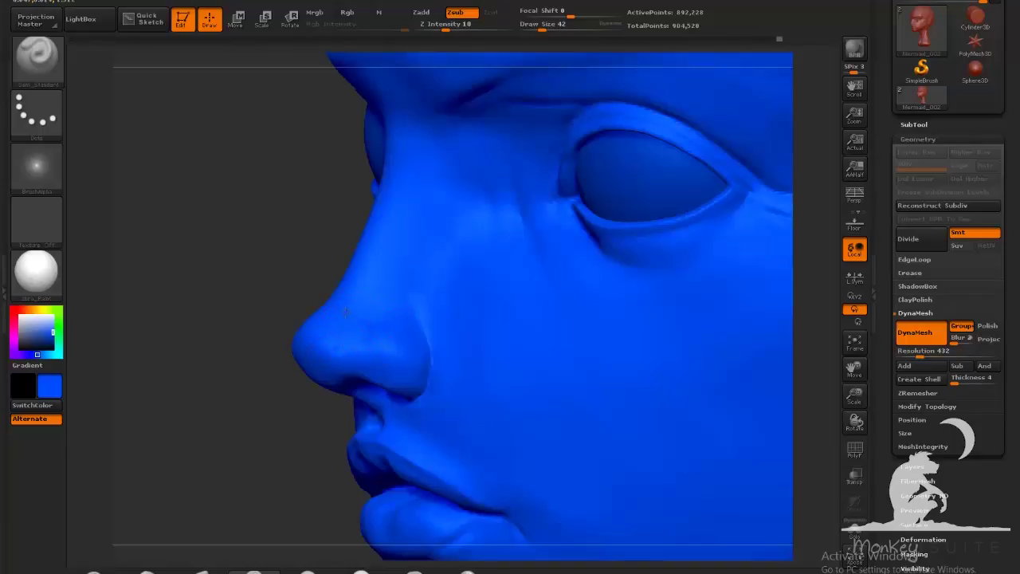
{"action": "left_click_drag", "start_coordinate": [325, 406], "coordinate": [365, 389]}
Define the groove between the nose tip and the nostril wing and smooth the area above it
{"action": "right_click_drag", "start_coordinate": [330, 364], "coordinate": [565, 391]}
{"action": "right_click_drag", "start_coordinate": [315, 356], "coordinate": [547, 406]}
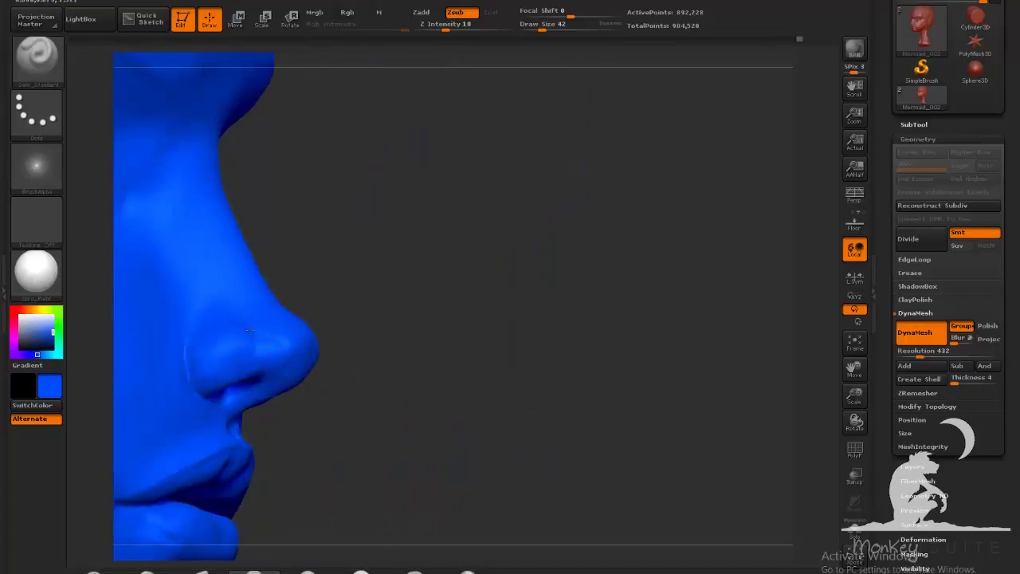
{"action": "left_click_drag", "start_coordinate": [281, 345], "coordinate": [244, 321]}
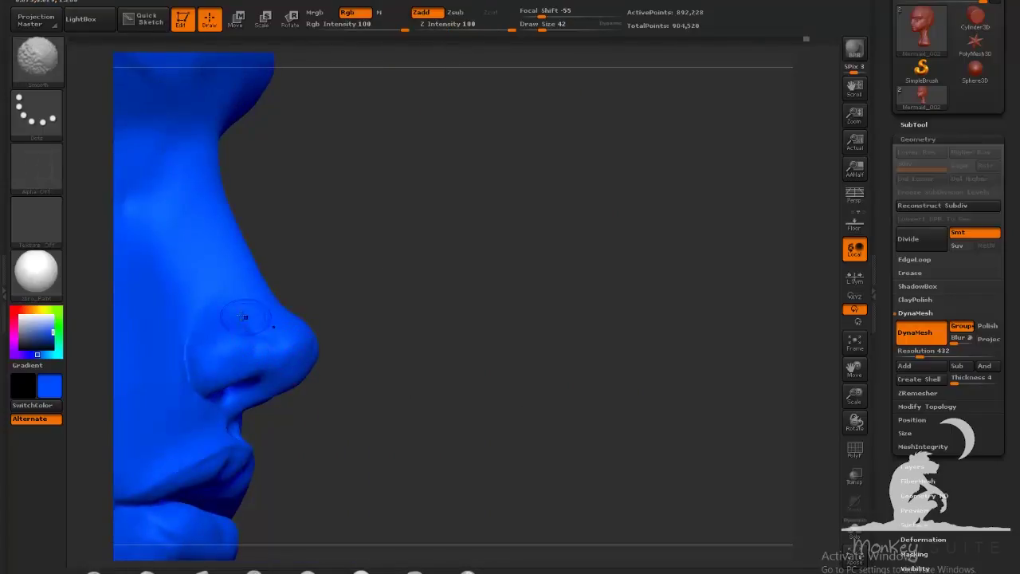
{"action": "left_click_drag", "start_coordinate": [356, 394], "coordinate": [405, 370]}
Deepen and refine the nostril openings from below with Dam_Standard at Draw Size 42, Z Intensity 10
{"action": "left_click_drag", "start_coordinate": [410, 466], "coordinate": [417, 398]}
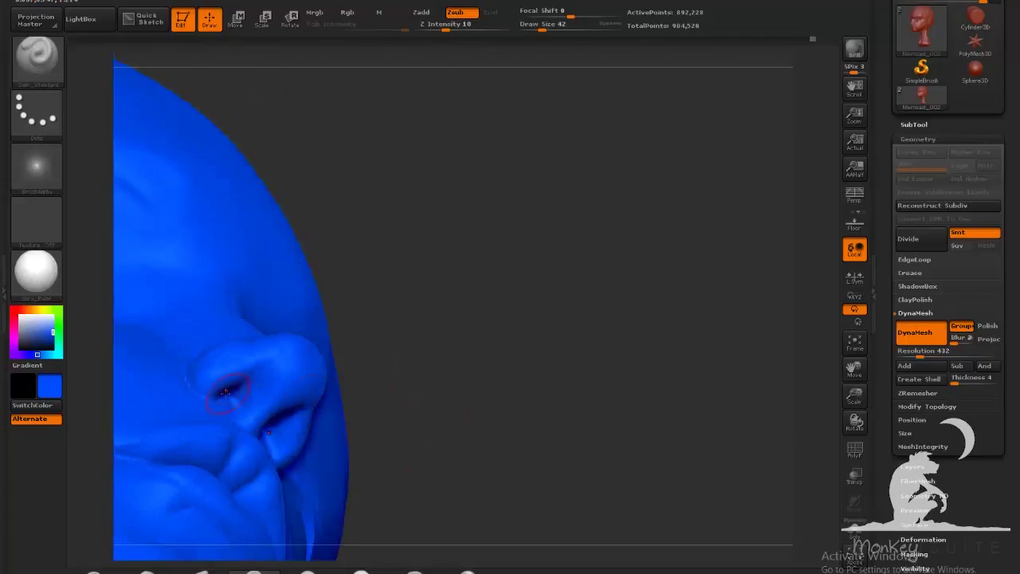
{"action": "left_click_drag", "start_coordinate": [360, 360], "coordinate": [379, 326]}
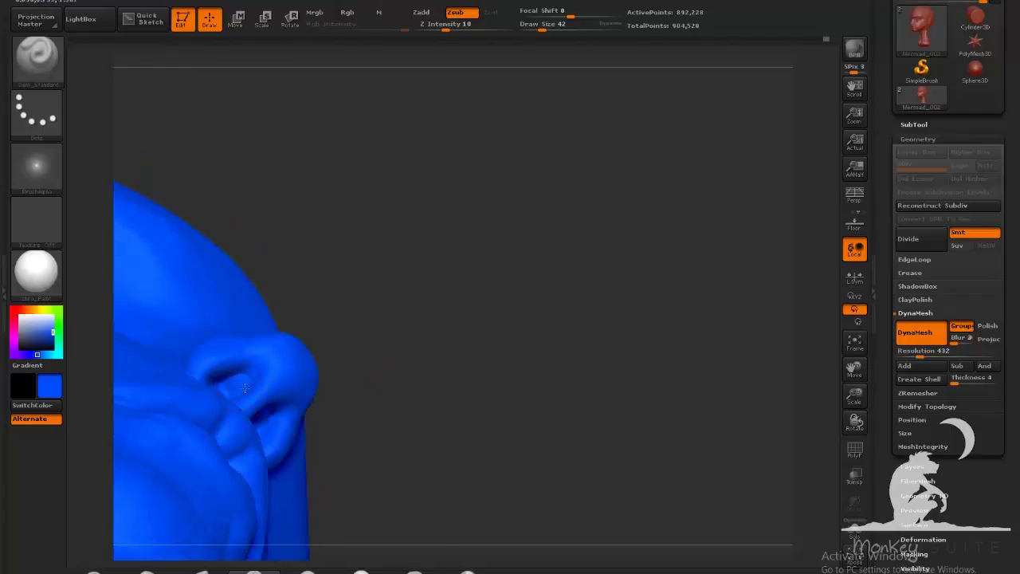
{"action": "left_click_drag", "start_coordinate": [407, 363], "coordinate": [328, 413]}
{"action": "left_click_drag", "start_coordinate": [448, 417], "coordinate": [368, 478]}
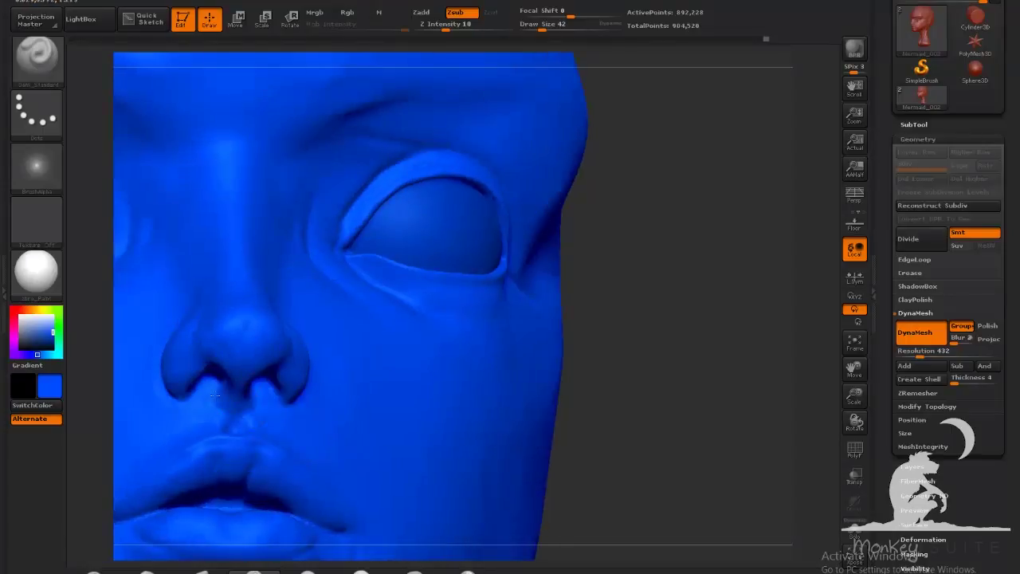
{"action": "left_click_drag", "start_coordinate": [594, 461], "coordinate": [695, 448]}
{"action": "right_click_drag", "start_coordinate": [606, 435], "coordinate": [207, 391]}
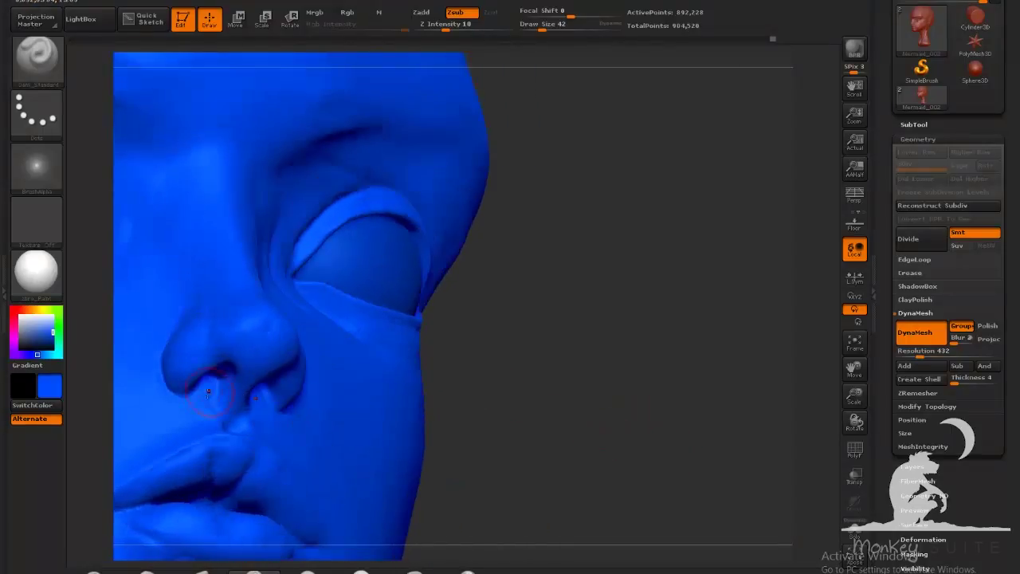
Build up the area between the nostrils and the upper lip with ClayBuildup and smooth it below the nostril
{"action": "key", "text": "b"}
{"action": "key", "text": "c"}
{"action": "key", "text": "b"}
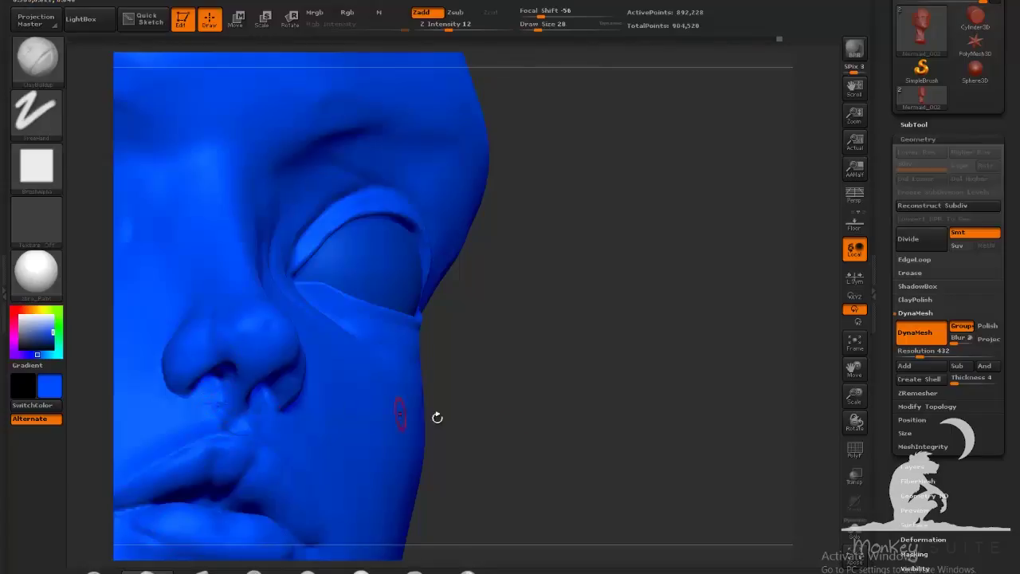
{"action": "left_click_drag", "start_coordinate": [438, 418], "coordinate": [371, 431]}
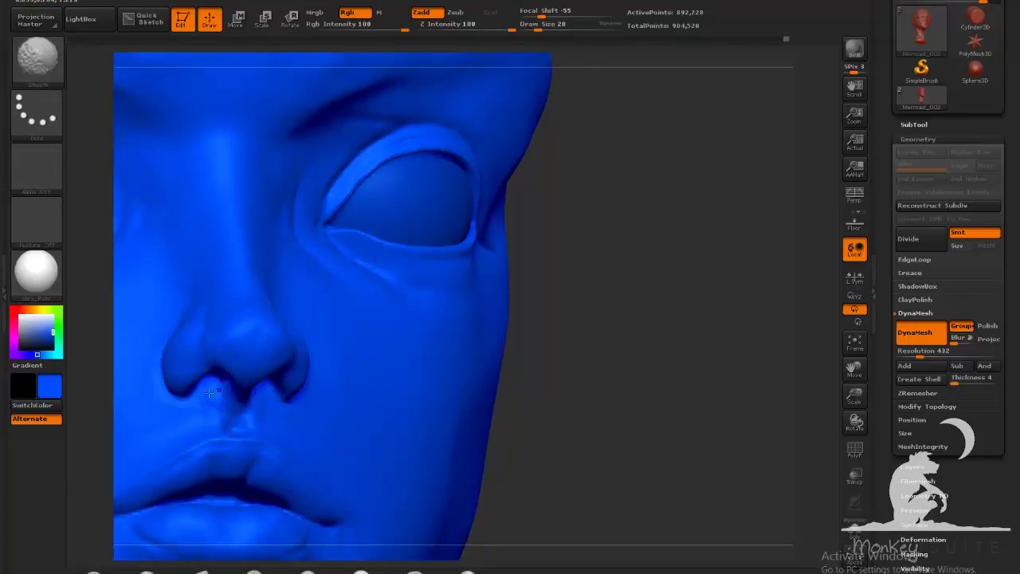
{"action": "left_click_drag", "start_coordinate": [209, 404], "coordinate": [207, 384], "text": "shift"}
{"action": "mouse_move", "coordinate": [637, 409]}
{"action": "left_mouse_down"}
{"action": "mouse_move", "coordinate": [628, 388]}
{"action": "mouse_move", "coordinate": [523, 398]}
{"action": "mouse_move", "coordinate": [470, 439]}
{"action": "left_mouse_up"}
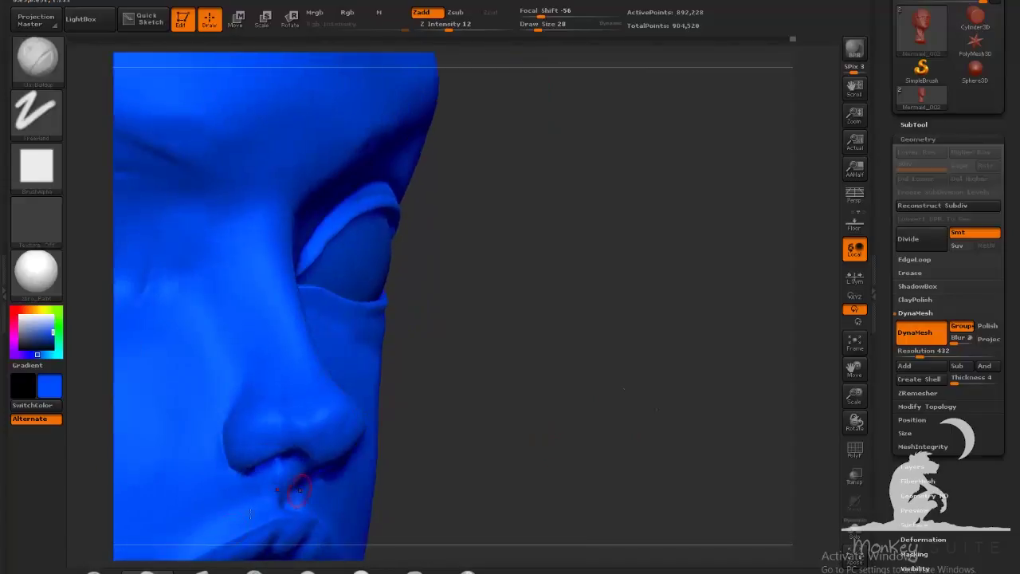
Carve the crease above the nostril wing with Dam_Standard at Draw Size 62, working from both sides of the nose
{"action": "left_click", "coordinate": [257, 572]}
{"action": "left_click", "coordinate": [546, 29]}
{"action": "left_click_drag", "start_coordinate": [485, 399], "coordinate": [539, 405]}
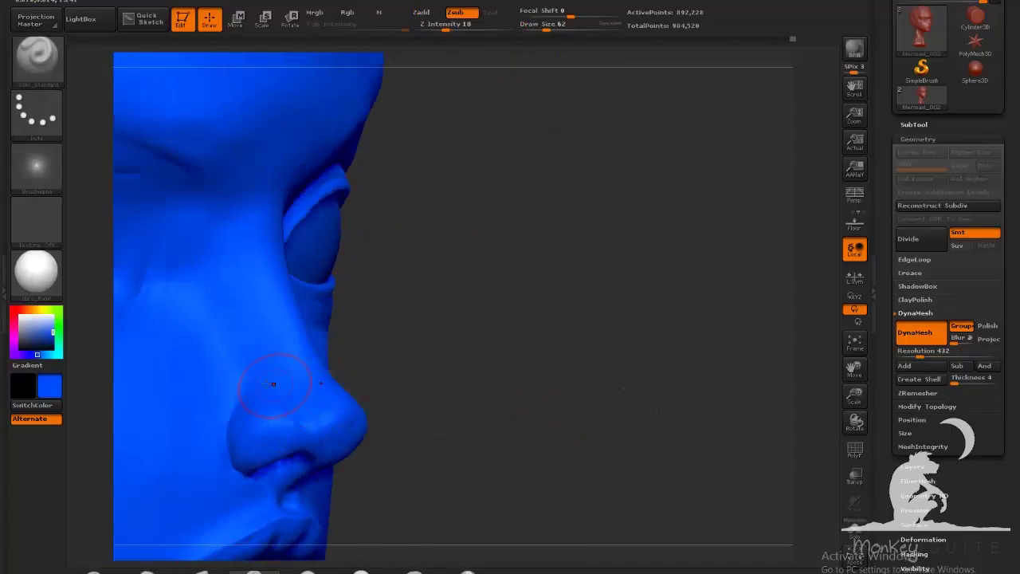
{"action": "left_click_drag", "start_coordinate": [384, 391], "coordinate": [355, 394]}
{"action": "left_click_drag", "start_coordinate": [317, 360], "coordinate": [201, 339]}
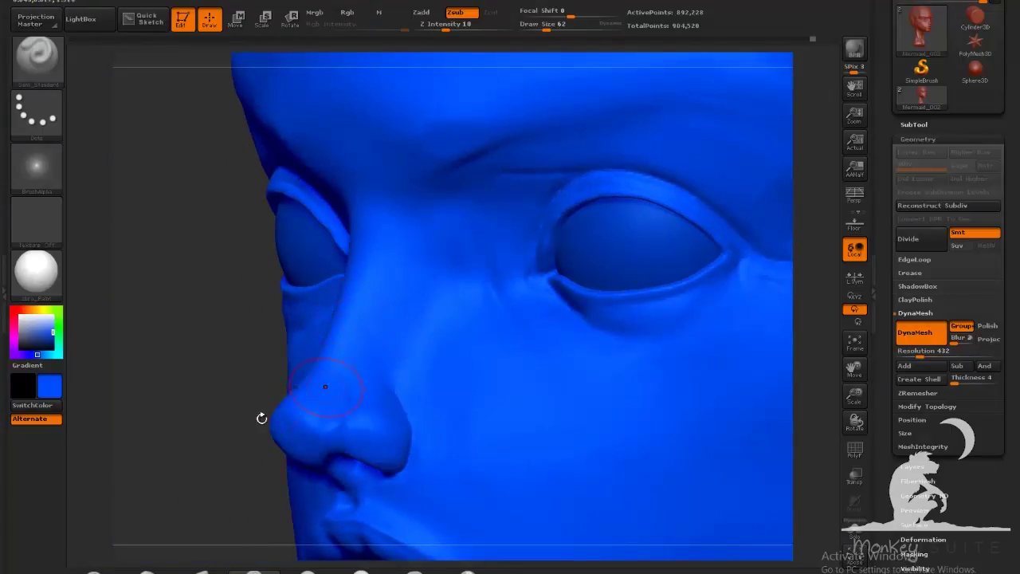
{"action": "left_click_drag", "start_coordinate": [262, 418], "coordinate": [587, 392]}
{"action": "mouse_move", "coordinate": [459, 436]}
{"action": "left_mouse_down"}
{"action": "mouse_move", "coordinate": [588, 358]}
{"action": "mouse_move", "coordinate": [275, 392]}
{"action": "mouse_move", "coordinate": [250, 433]}
{"action": "left_mouse_up"}
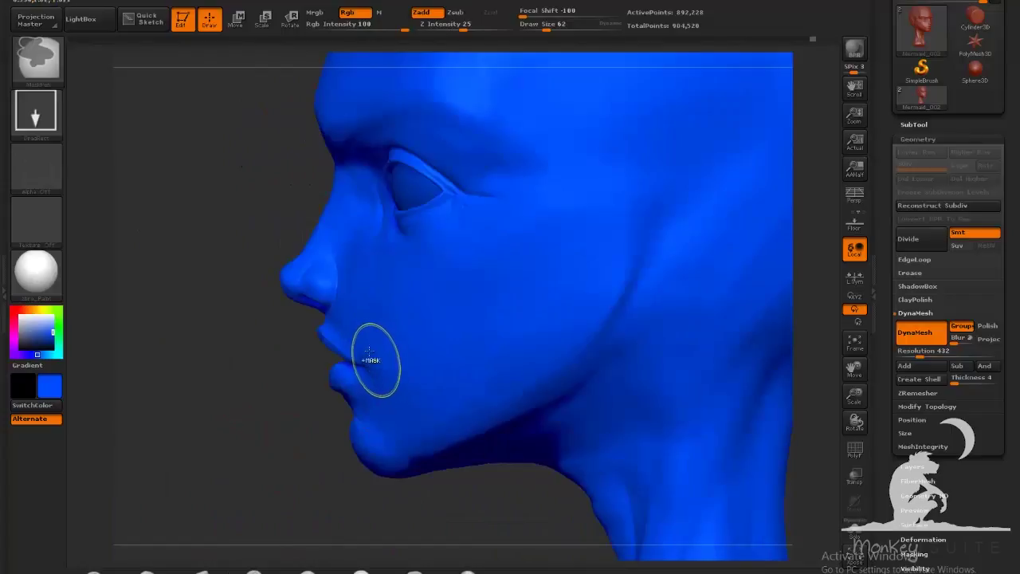
Lasso-mask the cheek in side view and invert the mask so only the cheek is editable
{"action": "left_click", "coordinate": [35, 110]}
{"action": "left_click", "coordinate": [212, 160]}
{"action": "mouse_move", "coordinate": [385, 385]}
{"action": "left_mouse_down", "text": "ctrl"}
{"action": "mouse_move", "coordinate": [355, 246]}
{"action": "mouse_move", "coordinate": [573, 228]}
{"action": "mouse_move", "coordinate": [472, 443]}
{"action": "mouse_move", "coordinate": [385, 411]}
{"action": "mouse_move", "coordinate": [383, 393]}
{"action": "left_mouse_up", "text": "ctrl"}
{"action": "left_click", "coordinate": [252, 483], "text": "ctrl"}
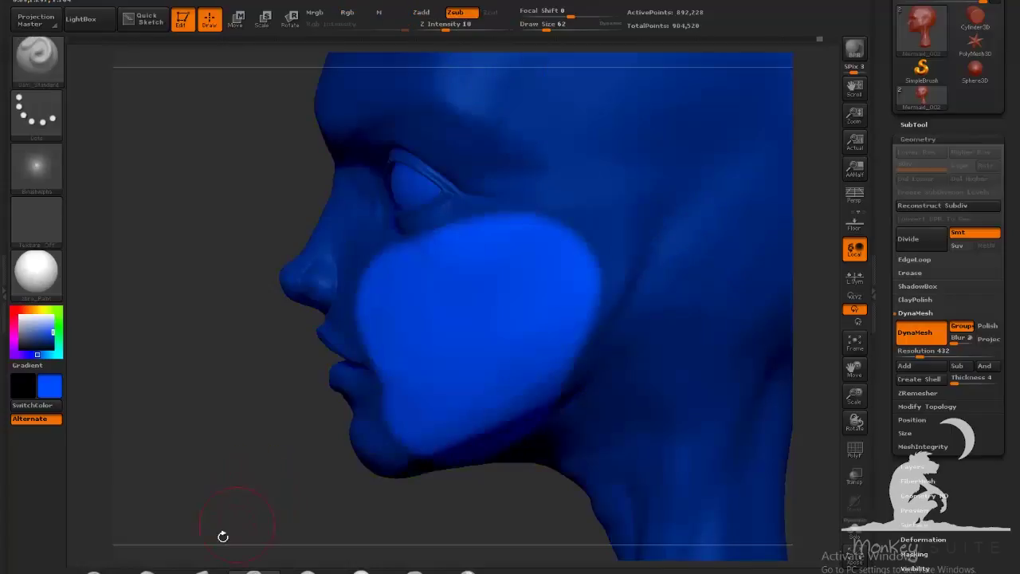
Try to reshape the unmasked cheek with the Move brush at Draw Size 181, undo the change and clear the mask
{"action": "left_click", "coordinate": [210, 569]}
{"action": "left_click_drag", "start_coordinate": [546, 27], "coordinate": [563, 27]}
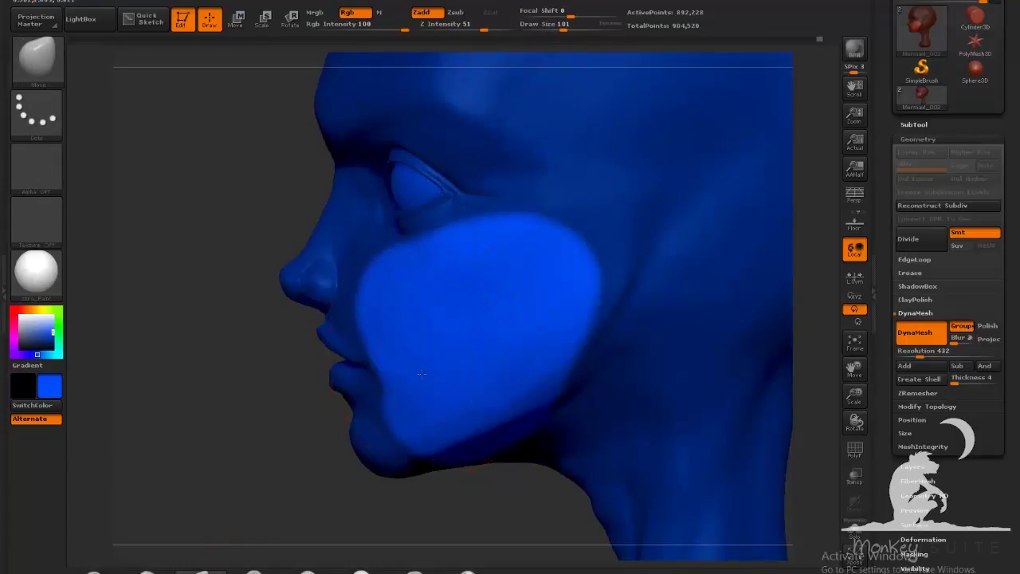
{"action": "left_click_drag", "start_coordinate": [227, 485], "coordinate": [355, 487]}
{"action": "left_click_drag", "start_coordinate": [550, 381], "coordinate": [428, 384]}
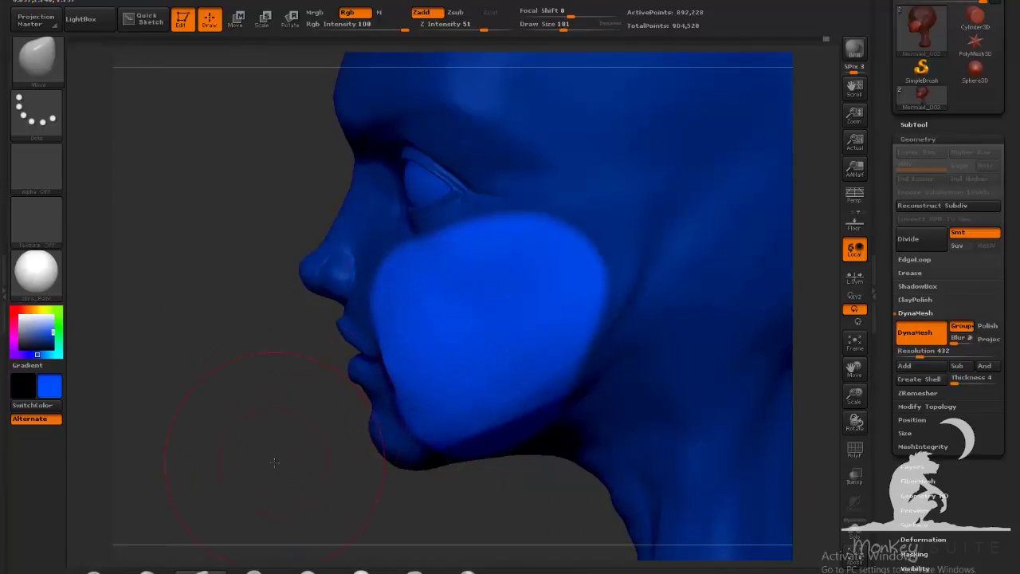
{"action": "mouse_move", "coordinate": [219, 465]}
{"action": "left_mouse_down"}
{"action": "mouse_move", "coordinate": [242, 461]}
{"action": "mouse_move", "coordinate": [209, 460]}
{"action": "left_mouse_up"}
{"action": "left_click_drag", "start_coordinate": [204, 467], "coordinate": [410, 468]}
{"action": "key", "text": "ctrl+z"}
{"action": "left_click", "coordinate": [606, 411], "text": "ctrl"}
{"action": "left_click_drag", "start_coordinate": [606, 411], "coordinate": [517, 424], "text": "ctrl"}
Adjust the cheek with Move at Draw Size 89 and refine the lower face with Dam_Standard at Draw Size 42, smoothing beside the chin
{"action": "left_click", "coordinate": [550, 27]}
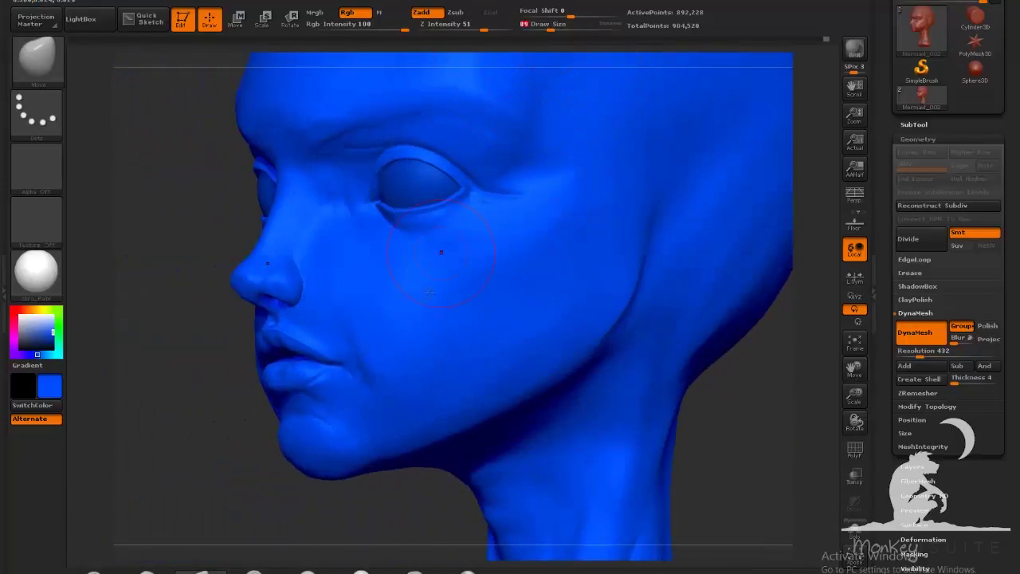
{"action": "mouse_move", "coordinate": [454, 503]}
{"action": "left_mouse_down"}
{"action": "mouse_move", "coordinate": [510, 495]}
{"action": "mouse_move", "coordinate": [499, 417]}
{"action": "mouse_move", "coordinate": [571, 434]}
{"action": "mouse_move", "coordinate": [552, 438]}
{"action": "left_mouse_up"}
{"action": "left_click", "coordinate": [257, 571]}
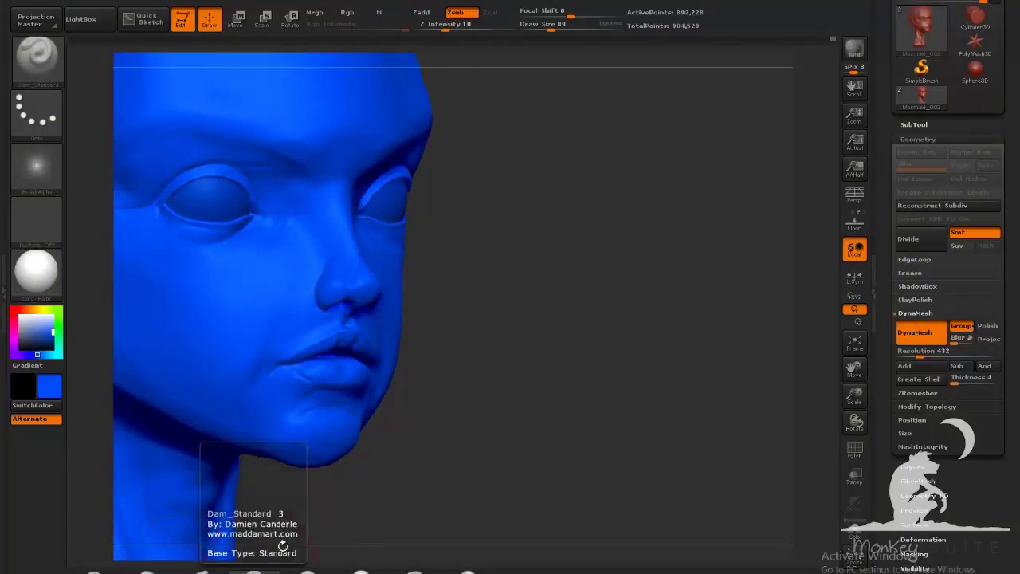
{"action": "left_click", "coordinate": [542, 28]}
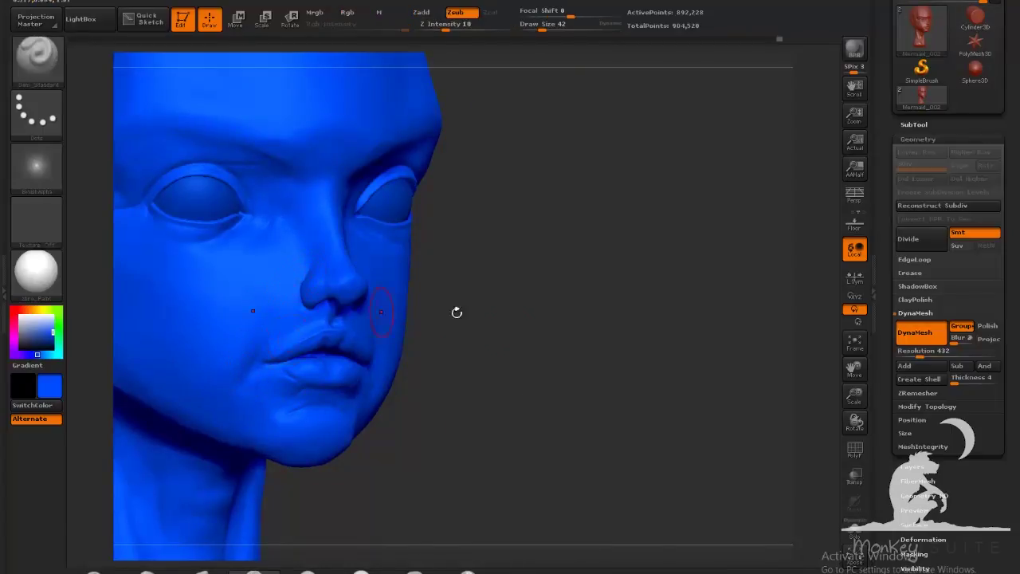
{"action": "left_click_drag", "start_coordinate": [469, 315], "coordinate": [534, 339]}
{"action": "left_click_drag", "start_coordinate": [447, 434], "coordinate": [418, 428]}
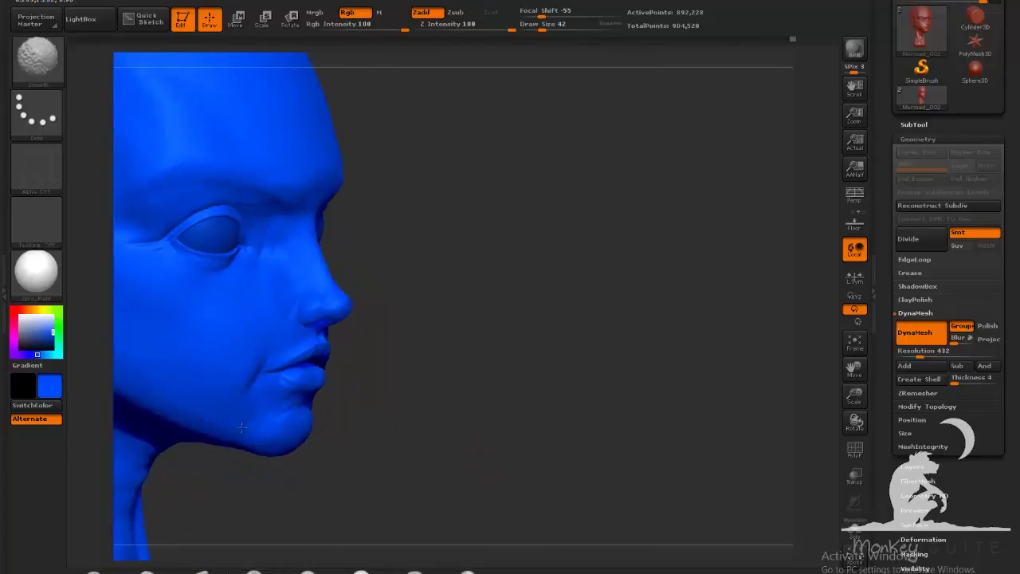
{"action": "left_click_drag", "start_coordinate": [693, 436], "coordinate": [615, 463]}
{"action": "mouse_move", "coordinate": [615, 463]}
{"action": "left_mouse_down"}
{"action": "mouse_move", "coordinate": [551, 369]}
{"action": "mouse_move", "coordinate": [581, 431]}
{"action": "mouse_move", "coordinate": [558, 440]}
{"action": "left_mouse_up"}
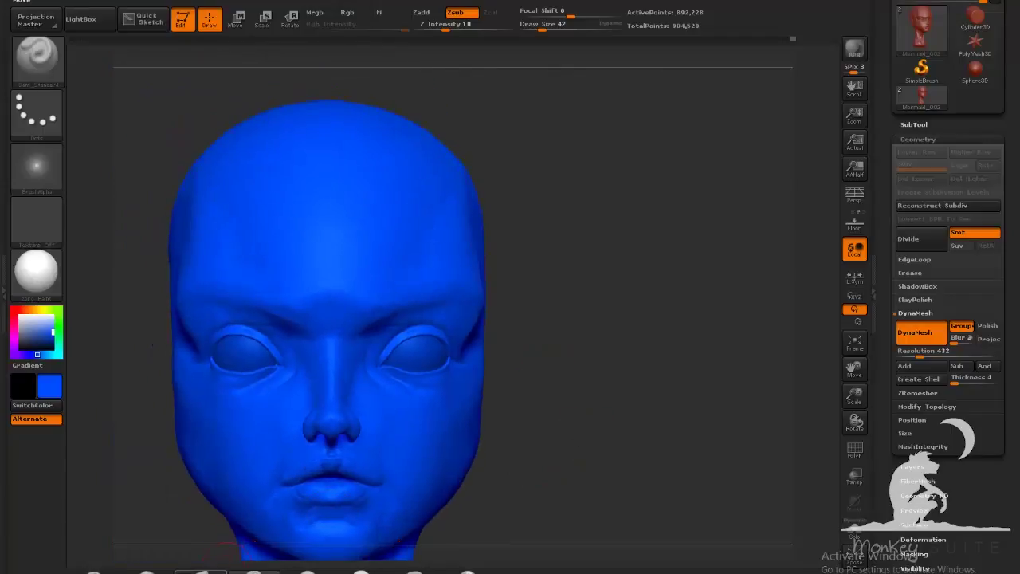
Switch to the Move brush, lasso-mask the eyelid areas around both eyes, redoing the first selection, and blur the mask edges
{"action": "left_click", "coordinate": [201, 570]}
{"action": "left_click", "coordinate": [545, 25]}
{"action": "left_click", "coordinate": [557, 26]}
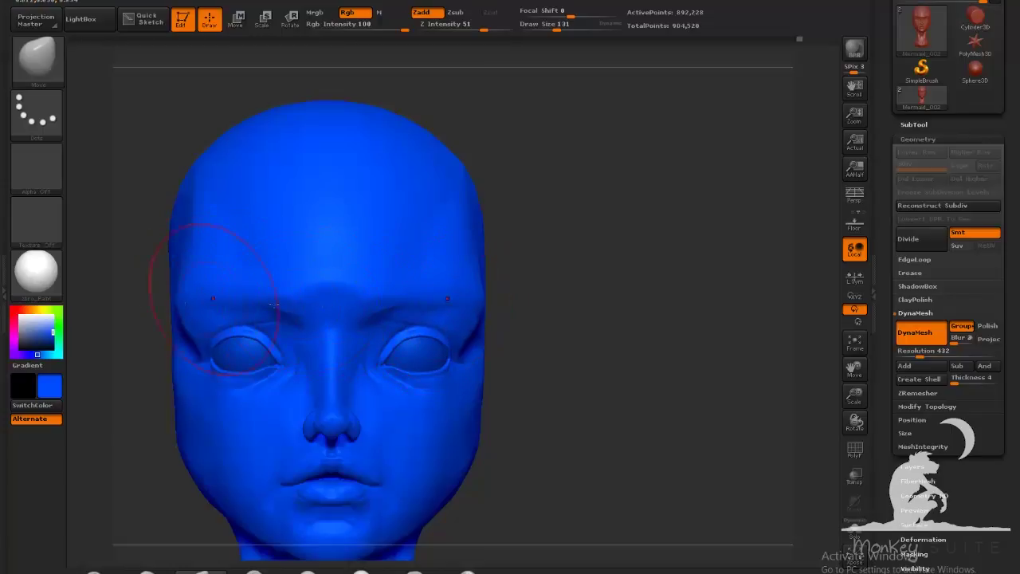
{"action": "key", "text": "ctrl"}
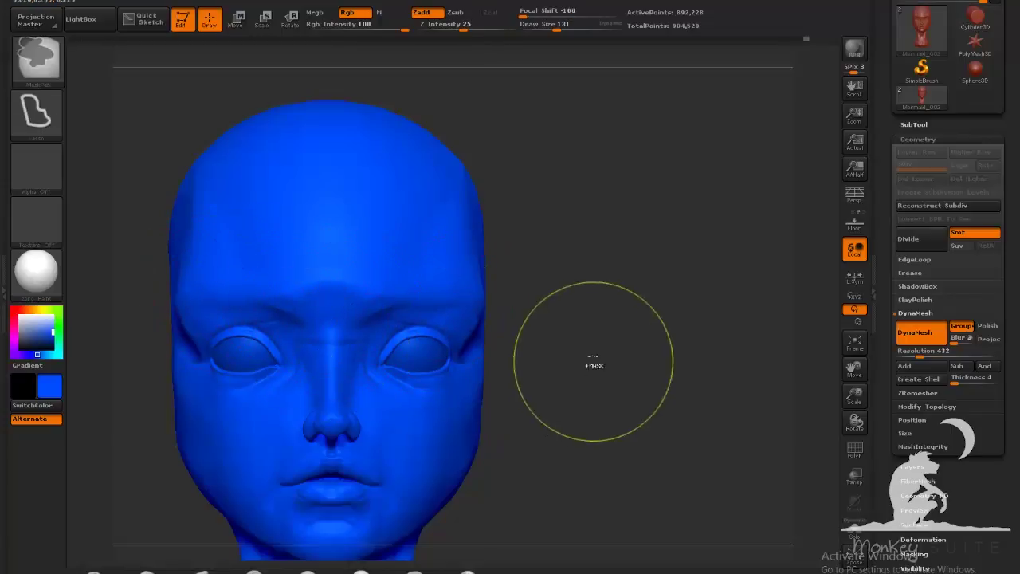
{"action": "mouse_move", "coordinate": [456, 346]}
{"action": "left_mouse_down", "text": "ctrl"}
{"action": "mouse_move", "coordinate": [415, 326]}
{"action": "mouse_move", "coordinate": [391, 376]}
{"action": "mouse_move", "coordinate": [458, 372]}
{"action": "mouse_move", "coordinate": [460, 355]}
{"action": "left_mouse_up", "text": "ctrl"}
{"action": "key", "text": "ctrl+z"}
{"action": "mouse_move", "coordinate": [382, 383]}
{"action": "left_mouse_down", "text": "ctrl"}
{"action": "mouse_move", "coordinate": [392, 322]}
{"action": "mouse_move", "coordinate": [381, 384]}
{"action": "left_mouse_up", "text": "ctrl"}
{"action": "left_click", "coordinate": [436, 399], "text": "ctrl"}
{"action": "left_click", "coordinate": [427, 402], "text": "ctrl"}
Reshape the temples and brow around the masked eyes with the Move brush at Draw Size 238, reducing it to 140
{"action": "left_click", "coordinate": [569, 26]}
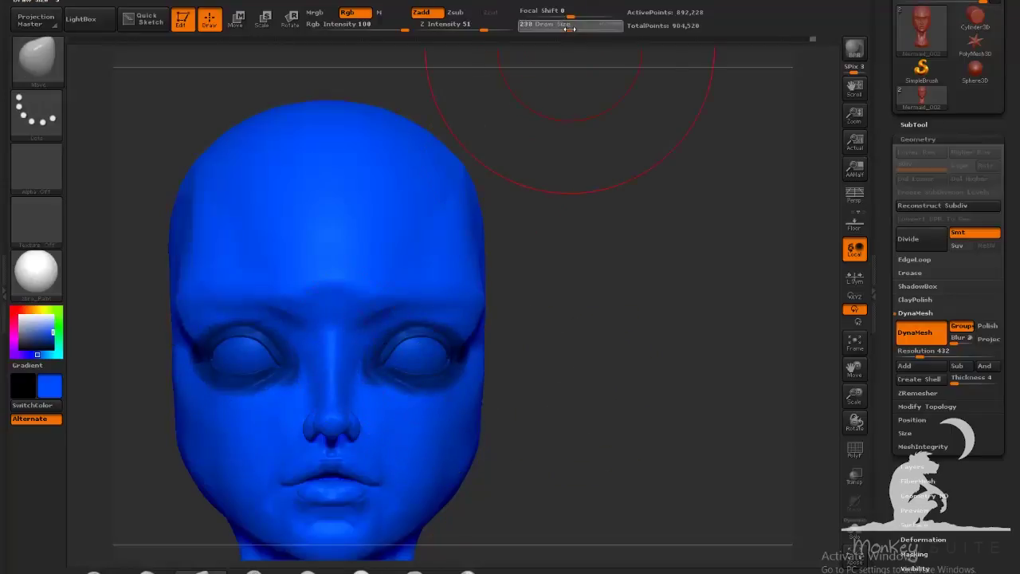
{"action": "left_click_drag", "start_coordinate": [480, 310], "coordinate": [476, 312]}
{"action": "left_click_drag", "start_coordinate": [402, 300], "coordinate": [400, 301]}
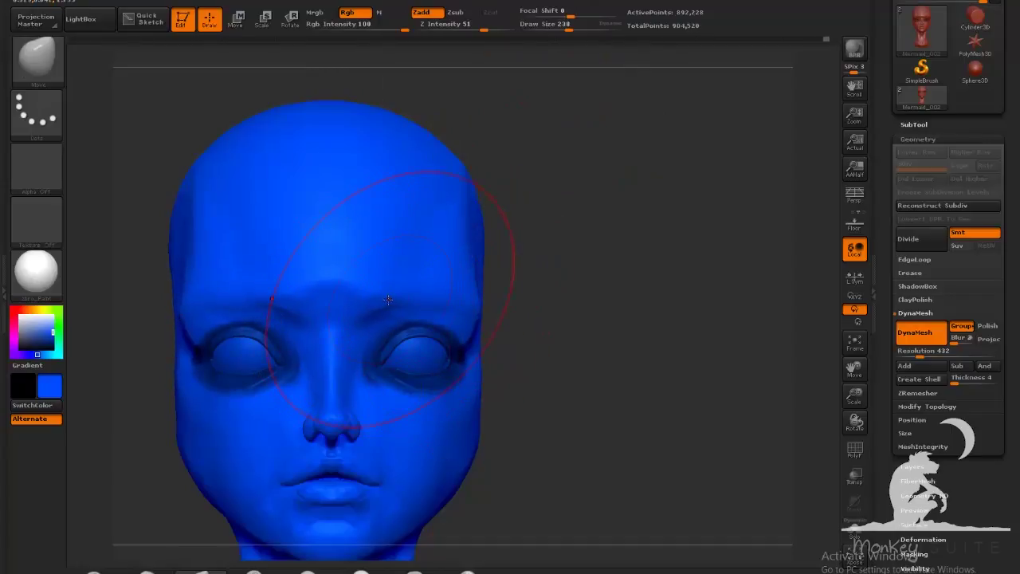
{"action": "mouse_move", "coordinate": [541, 293]}
{"action": "left_mouse_down"}
{"action": "mouse_move", "coordinate": [611, 308]}
{"action": "mouse_move", "coordinate": [523, 301]}
{"action": "left_mouse_up"}
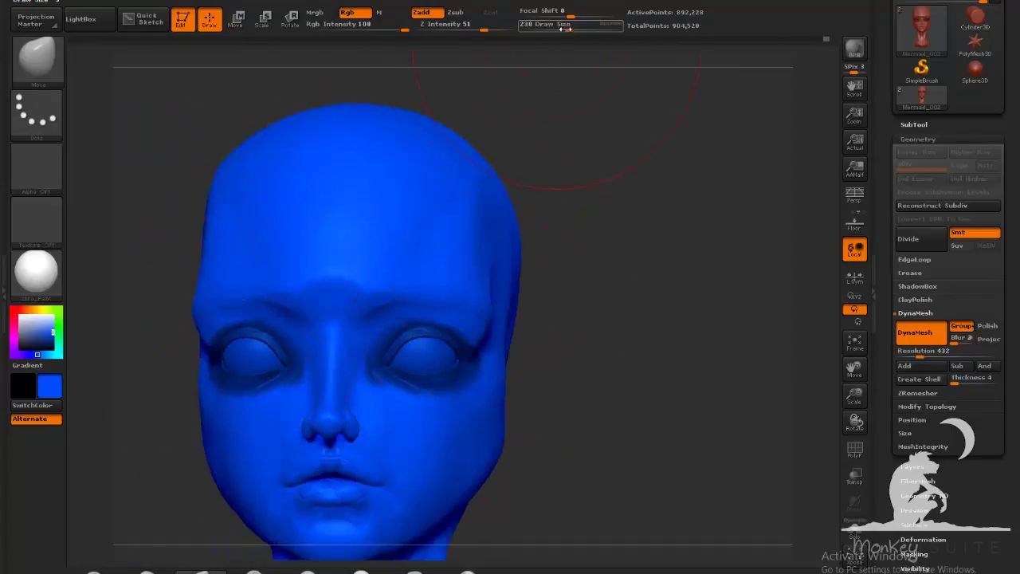
{"action": "left_click_drag", "start_coordinate": [568, 29], "coordinate": [558, 29]}
{"action": "left_click_drag", "start_coordinate": [598, 135], "coordinate": [462, 156]}
{"action": "left_click_drag", "start_coordinate": [176, 275], "coordinate": [325, 283]}
{"action": "left_click_drag", "start_coordinate": [398, 298], "coordinate": [588, 350], "text": "alt"}
Flatten and smooth the brow ridge above both eyes with TrimDynamic at Draw Size 78 and clear the eyelid mask
{"action": "left_click", "coordinate": [321, 571]}
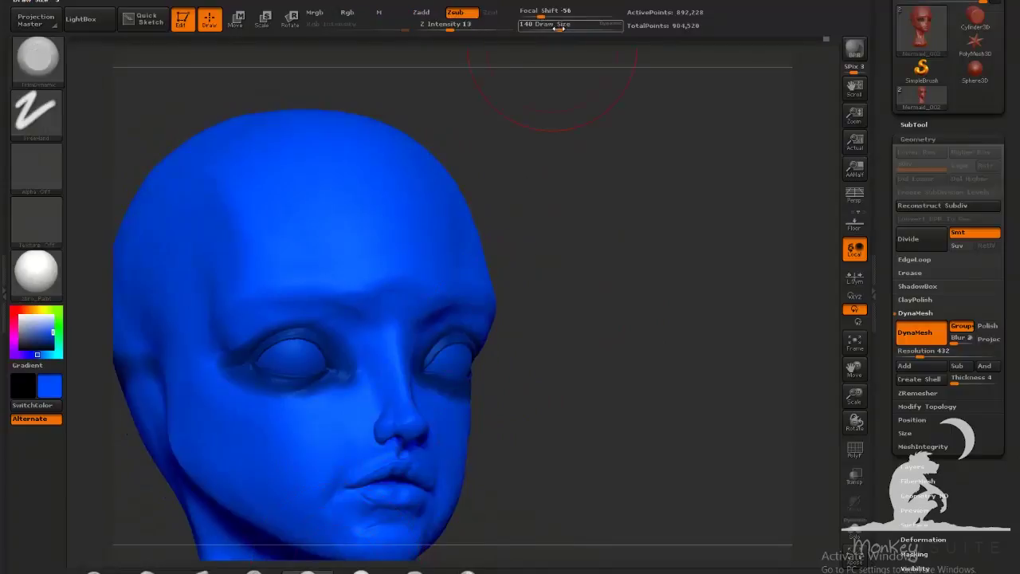
{"action": "left_click_drag", "start_coordinate": [558, 28], "coordinate": [549, 29]}
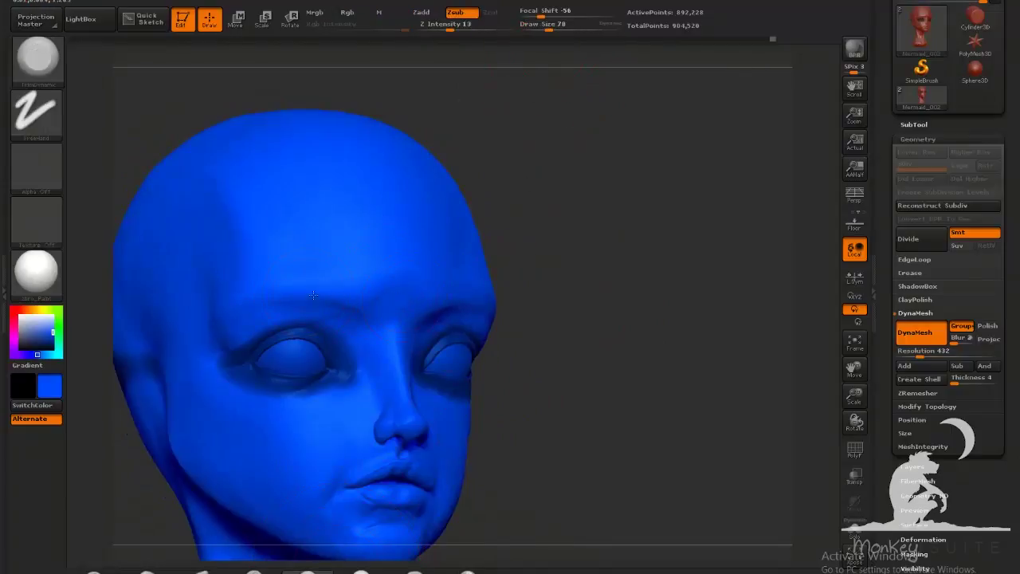
{"action": "mouse_move", "coordinate": [550, 339]}
{"action": "left_mouse_down"}
{"action": "mouse_move", "coordinate": [625, 321]}
{"action": "mouse_move", "coordinate": [542, 315]}
{"action": "left_mouse_up"}
{"action": "left_click_drag", "start_coordinate": [329, 281], "coordinate": [359, 306], "text": "shift"}
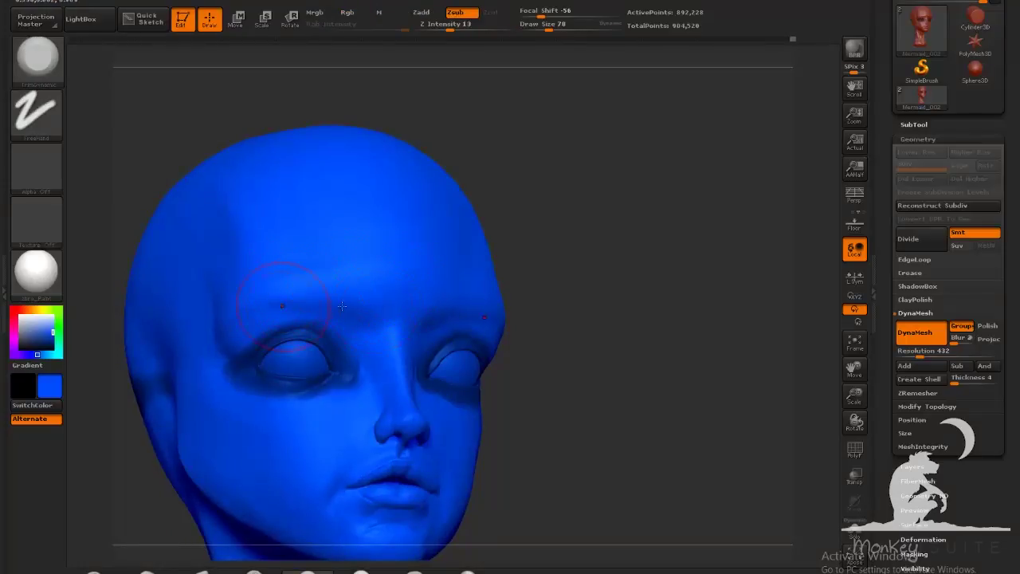
{"action": "right_click_drag", "start_coordinate": [342, 306], "coordinate": [506, 333]}
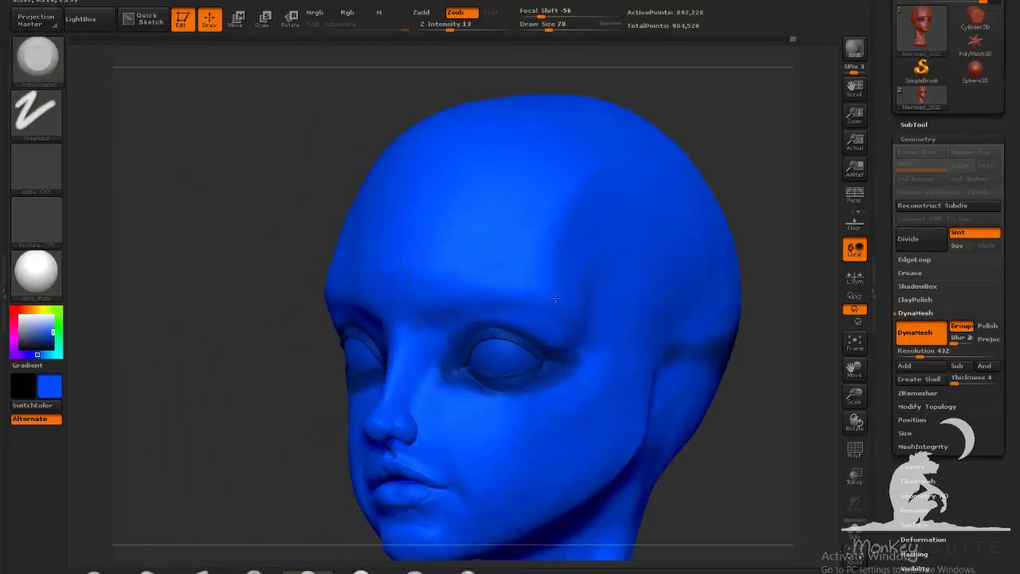
{"action": "left_click_drag", "start_coordinate": [748, 403], "coordinate": [658, 375]}
{"action": "mouse_move", "coordinate": [658, 374]}
{"action": "left_mouse_down"}
{"action": "mouse_move", "coordinate": [426, 421]}
{"action": "mouse_move", "coordinate": [590, 406]}
{"action": "mouse_move", "coordinate": [633, 417]}
{"action": "mouse_move", "coordinate": [672, 463]}
{"action": "mouse_move", "coordinate": [494, 446]}
{"action": "mouse_move", "coordinate": [602, 434]}
{"action": "mouse_move", "coordinate": [646, 467]}
{"action": "left_mouse_up"}
Flatten the planes of the nose bridge and its transition into the brow with TrimDynamic at Draw Size 53
{"action": "left_click_drag", "start_coordinate": [549, 26], "coordinate": [544, 26]}
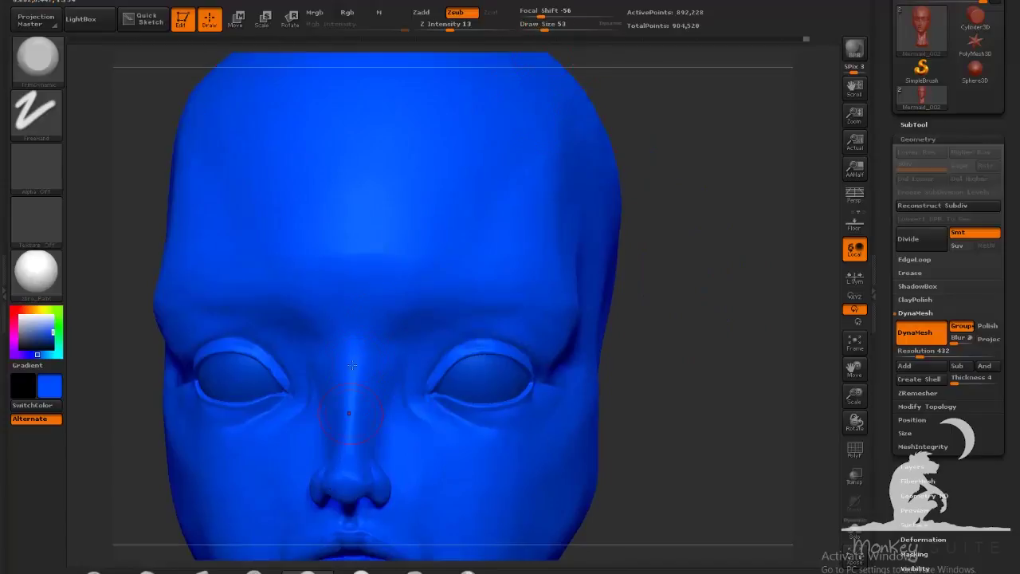
{"action": "right_click_drag", "start_coordinate": [706, 385], "coordinate": [371, 390]}
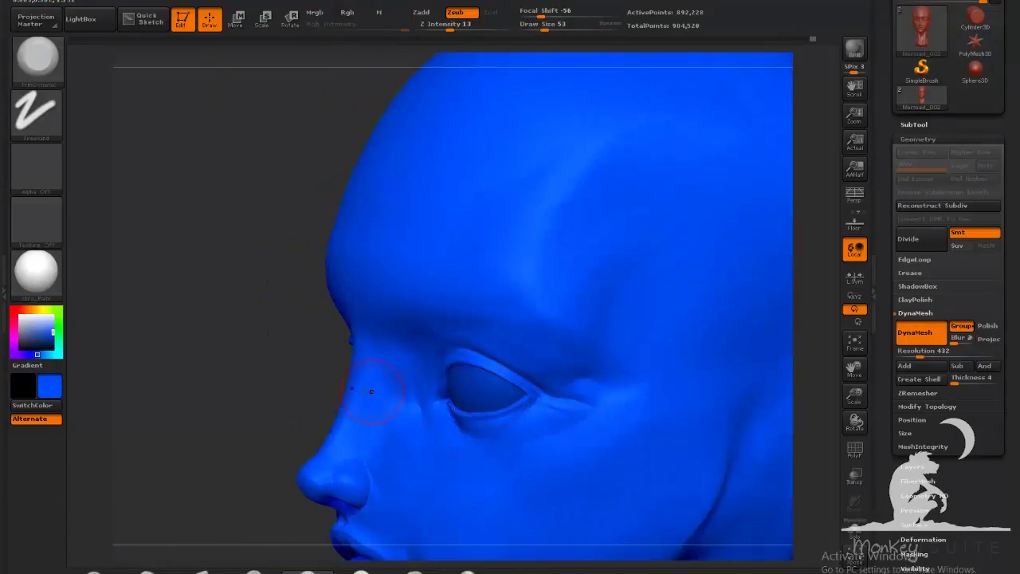
{"action": "left_click_drag", "start_coordinate": [179, 436], "coordinate": [338, 408]}
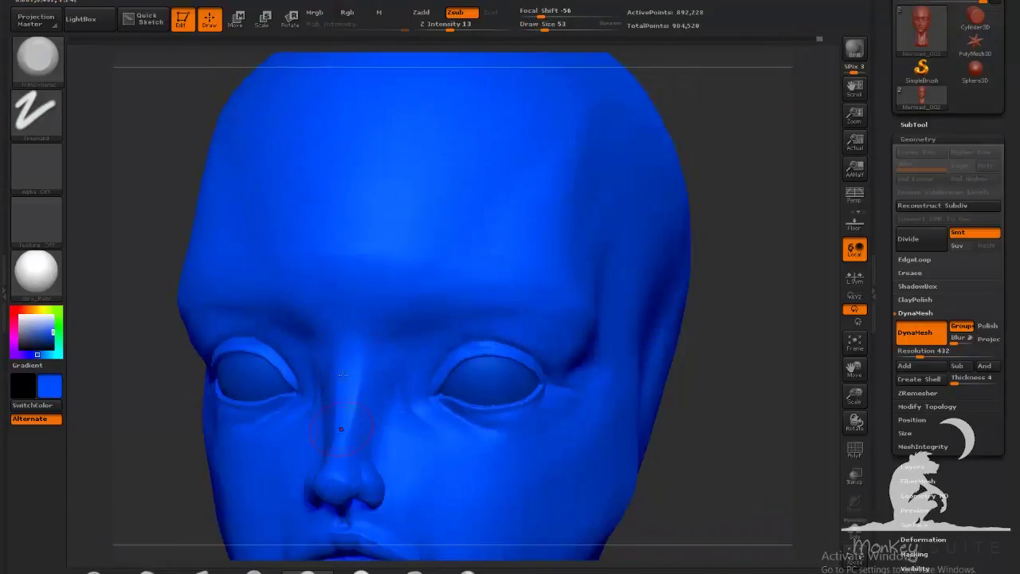
{"action": "right_click_drag", "start_coordinate": [395, 464], "coordinate": [678, 410]}
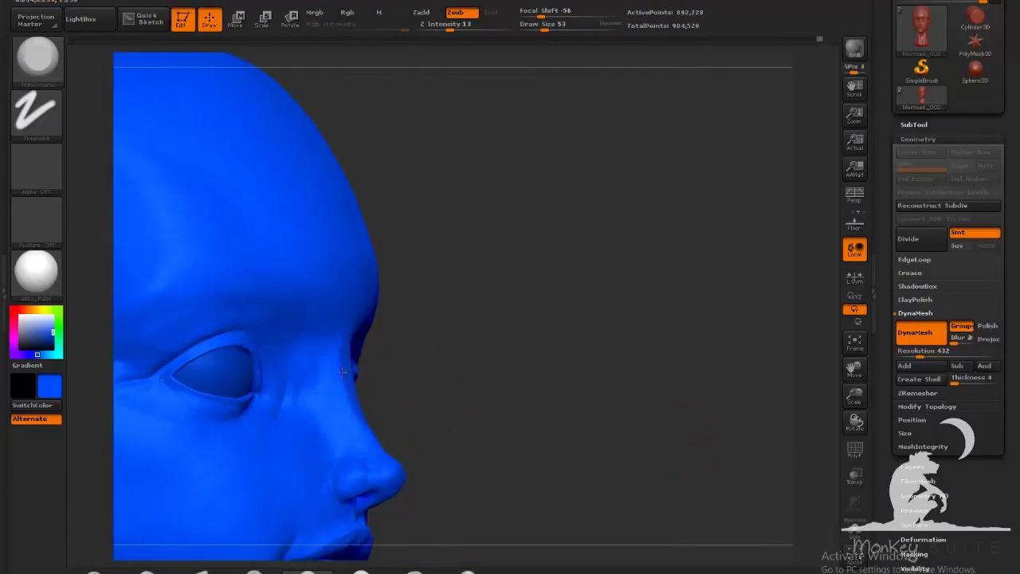
{"action": "right_click_drag", "start_coordinate": [346, 348], "coordinate": [493, 381]}
{"action": "mouse_move", "coordinate": [347, 346]}
{"action": "right_mouse_down"}
{"action": "mouse_move", "coordinate": [559, 375]}
{"action": "mouse_move", "coordinate": [344, 346]}
{"action": "right_mouse_up"}
{"action": "mouse_move", "coordinate": [308, 401]}
{"action": "right_mouse_down"}
{"action": "mouse_move", "coordinate": [340, 366]}
{"action": "mouse_move", "coordinate": [420, 385]}
{"action": "mouse_move", "coordinate": [590, 377]}
{"action": "right_mouse_up"}
{"action": "mouse_move", "coordinate": [486, 430]}
{"action": "right_mouse_down"}
{"action": "mouse_move", "coordinate": [369, 437]}
{"action": "mouse_move", "coordinate": [614, 433]}
{"action": "mouse_move", "coordinate": [638, 449]}
{"action": "mouse_move", "coordinate": [622, 385]}
{"action": "right_mouse_up"}
{"action": "mouse_move", "coordinate": [478, 383]}
{"action": "right_mouse_down"}
{"action": "mouse_move", "coordinate": [370, 396]}
{"action": "mouse_move", "coordinate": [547, 358]}
{"action": "mouse_move", "coordinate": [470, 364]}
{"action": "right_mouse_up"}
{"action": "right_click_drag", "start_coordinate": [618, 376], "coordinate": [462, 407]}
{"action": "right_click_drag", "start_coordinate": [463, 407], "coordinate": [200, 570]}
Build up the side of the nose toward the cheek with ClayBuildup at Draw Size 53 and smooth it
{"action": "left_click", "coordinate": [200, 570]}
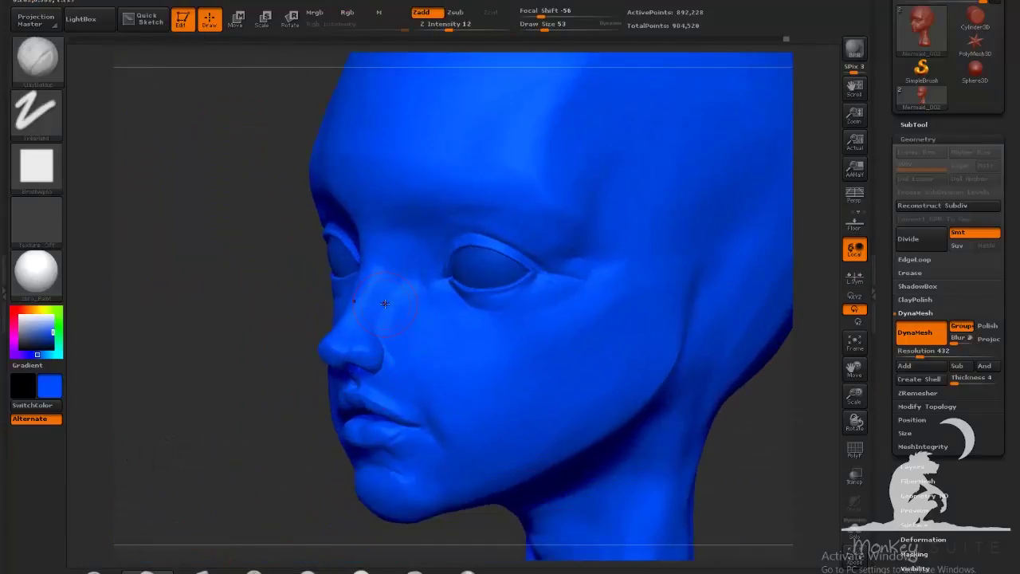
{"action": "key", "text": "shift"}
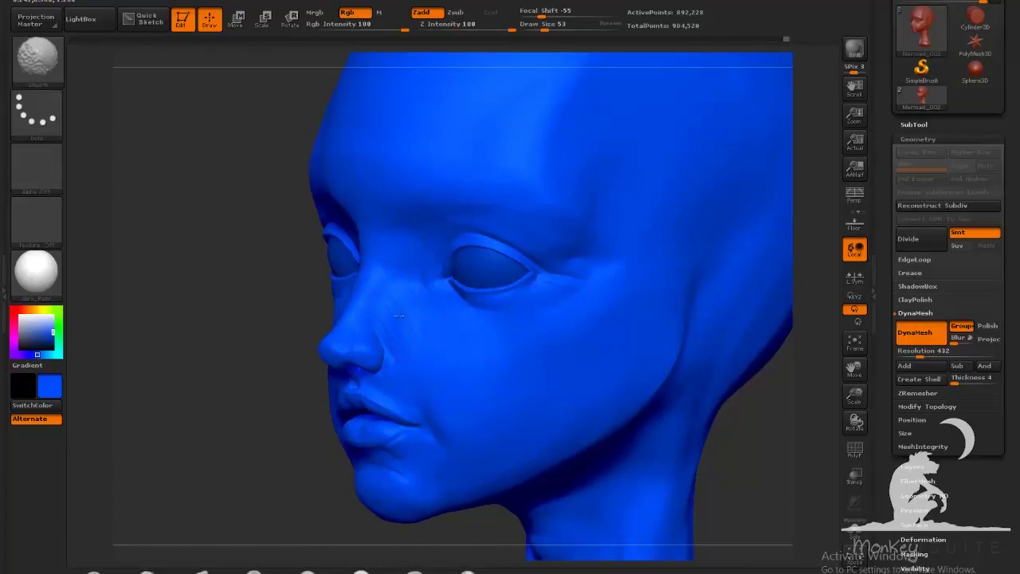
{"action": "right_click_drag", "start_coordinate": [239, 415], "coordinate": [407, 433]}
Deepen the crease above the upper eyelid with Dam_Standard at Draw Size 53 and smooth the skin above its outer half
{"action": "right_click_drag", "start_coordinate": [531, 430], "coordinate": [561, 439], "text": "ctrl"}
{"action": "left_click_drag", "start_coordinate": [560, 439], "coordinate": [790, 472], "text": "alt"}
{"action": "mouse_move", "coordinate": [789, 472]}
{"action": "left_mouse_down", "text": "alt"}
{"action": "mouse_move", "coordinate": [653, 467]}
{"action": "mouse_move", "coordinate": [768, 397]}
{"action": "mouse_move", "coordinate": [719, 430]}
{"action": "mouse_move", "coordinate": [666, 437]}
{"action": "mouse_move", "coordinate": [699, 446]}
{"action": "mouse_move", "coordinate": [687, 444]}
{"action": "left_mouse_up", "text": "alt"}
{"action": "left_click", "coordinate": [254, 571]}
{"action": "left_click_drag", "start_coordinate": [788, 436], "coordinate": [818, 423]}
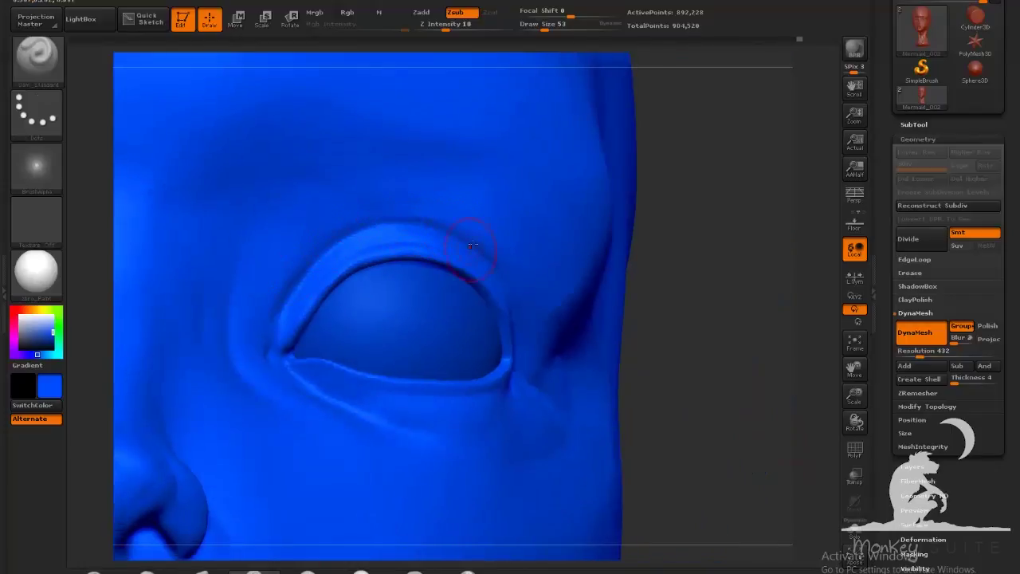
{"action": "left_click_drag", "start_coordinate": [687, 398], "coordinate": [550, 352], "text": "alt"}
{"action": "left_click_drag", "start_coordinate": [446, 231], "coordinate": [488, 248], "text": "shift"}
Carve the crease running out from the outer eye corner and smooth the area beside the inner upper eyelid
{"action": "left_click_drag", "start_coordinate": [193, 264], "coordinate": [267, 263]}
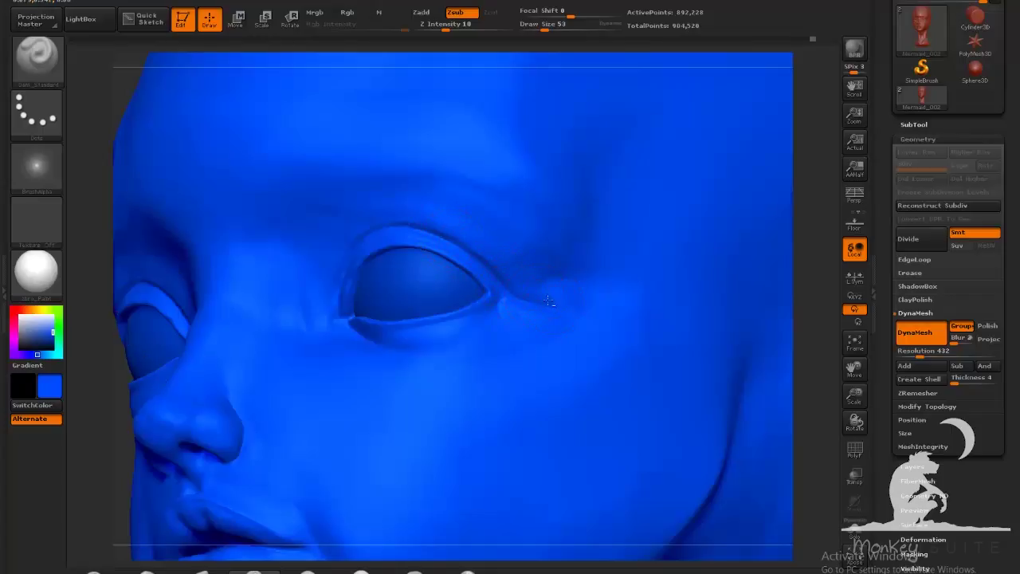
{"action": "mouse_move", "coordinate": [832, 388]}
{"action": "left_mouse_down"}
{"action": "mouse_move", "coordinate": [777, 414]}
{"action": "mouse_move", "coordinate": [711, 383]}
{"action": "mouse_move", "coordinate": [692, 464]}
{"action": "mouse_move", "coordinate": [709, 457]}
{"action": "mouse_move", "coordinate": [694, 446]}
{"action": "mouse_move", "coordinate": [744, 455]}
{"action": "mouse_move", "coordinate": [676, 432]}
{"action": "mouse_move", "coordinate": [720, 431]}
{"action": "mouse_move", "coordinate": [681, 419]}
{"action": "left_mouse_up"}
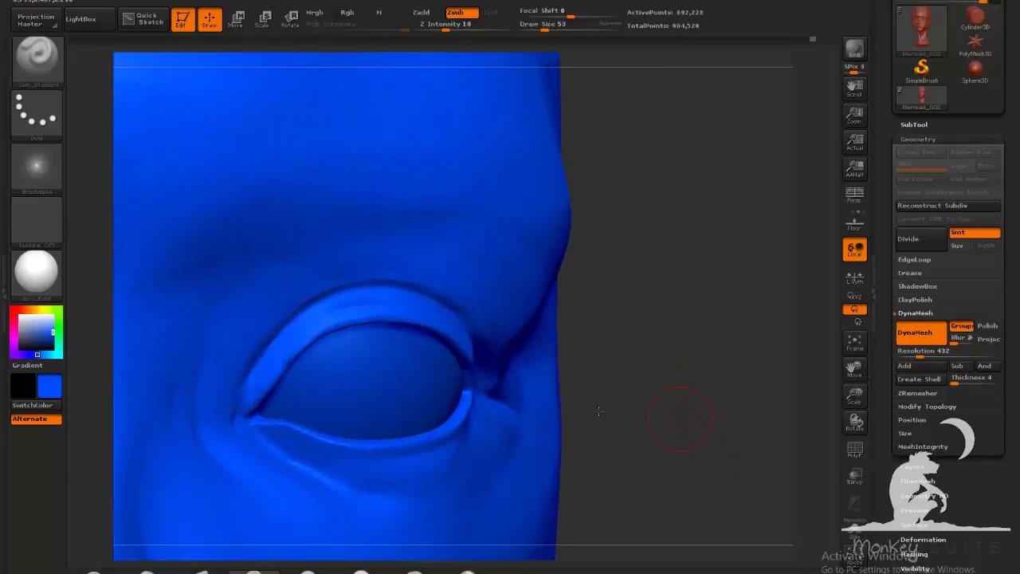
{"action": "left_click_drag", "start_coordinate": [257, 347], "coordinate": [240, 356], "text": "shift"}
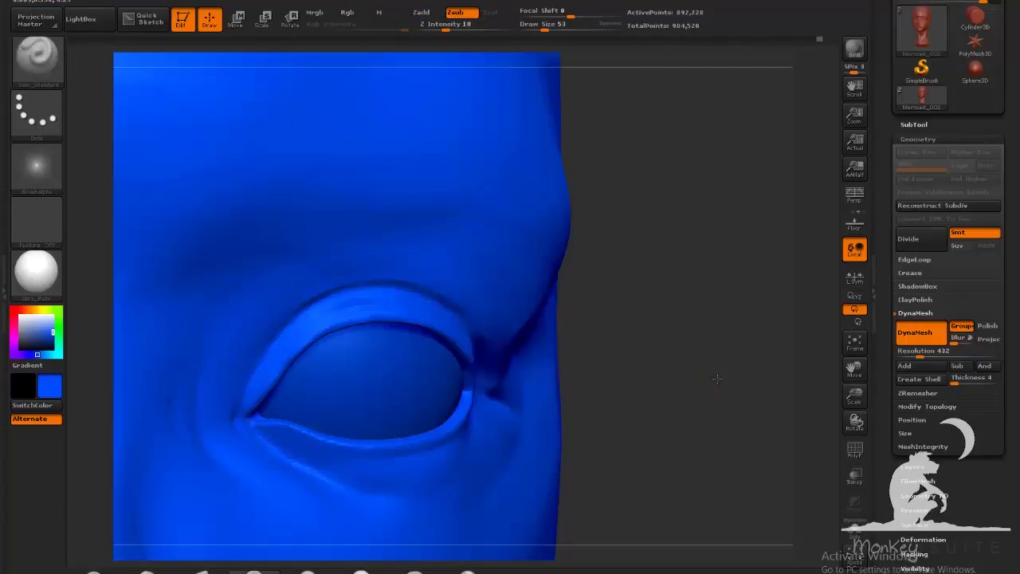
Examine the eye creases up close and the proportions of the whole head from several angles
{"action": "left_click_drag", "start_coordinate": [720, 378], "coordinate": [665, 386], "text": "alt"}
{"action": "mouse_move", "coordinate": [666, 386]}
{"action": "left_mouse_down"}
{"action": "mouse_move", "coordinate": [583, 390]}
{"action": "mouse_move", "coordinate": [650, 414]}
{"action": "mouse_move", "coordinate": [609, 422]}
{"action": "left_mouse_up"}
{"action": "left_click_drag", "start_coordinate": [678, 426], "coordinate": [734, 462]}
{"action": "right_click_drag", "start_coordinate": [732, 463], "coordinate": [787, 493]}
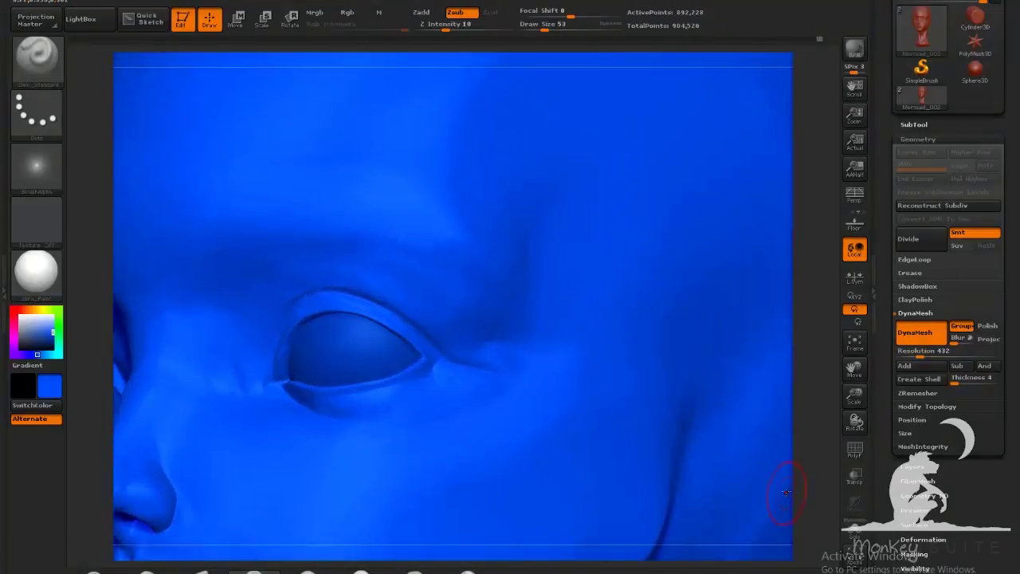
{"action": "left_click_drag", "start_coordinate": [821, 409], "coordinate": [679, 434], "text": "alt"}
{"action": "right_click_drag", "start_coordinate": [679, 433], "coordinate": [665, 398]}
{"action": "left_click_drag", "start_coordinate": [664, 398], "coordinate": [604, 375]}
{"action": "mouse_move", "coordinate": [603, 375]}
{"action": "right_mouse_down"}
{"action": "mouse_move", "coordinate": [633, 392]}
{"action": "mouse_move", "coordinate": [595, 365]}
{"action": "mouse_move", "coordinate": [605, 362]}
{"action": "mouse_move", "coordinate": [597, 387]}
{"action": "right_mouse_up"}
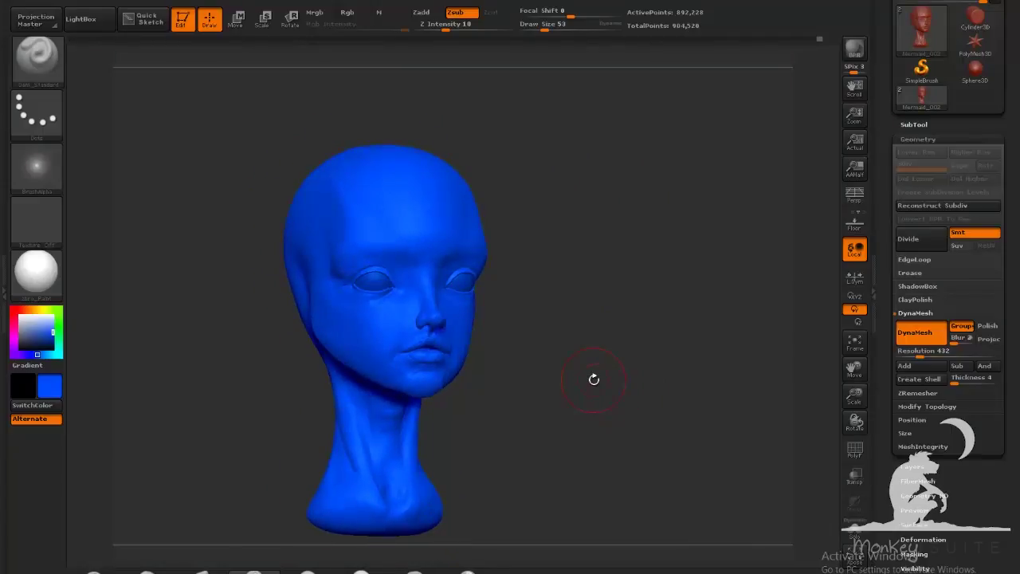
{"action": "right_click_drag", "start_coordinate": [615, 373], "coordinate": [608, 376]}
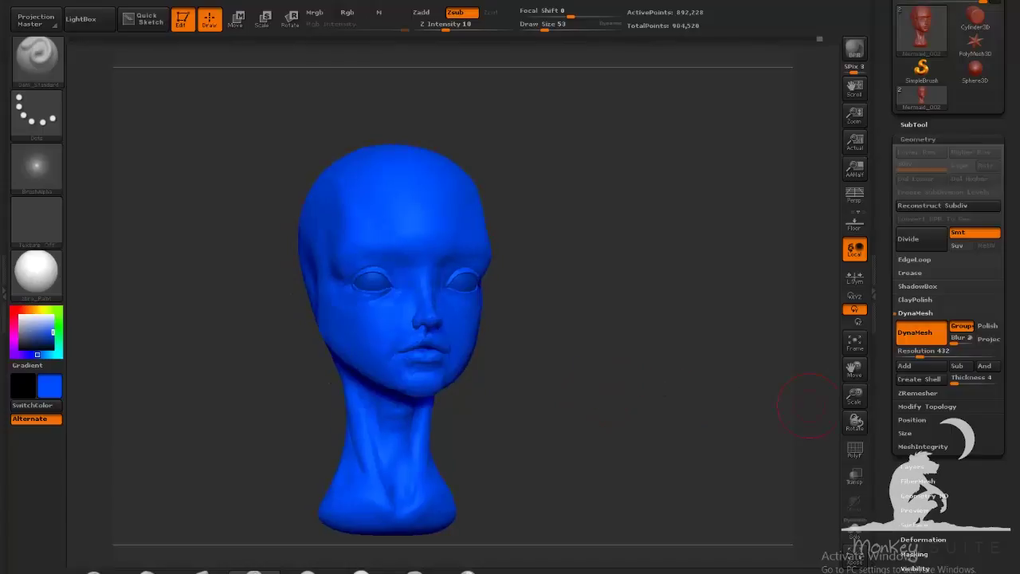